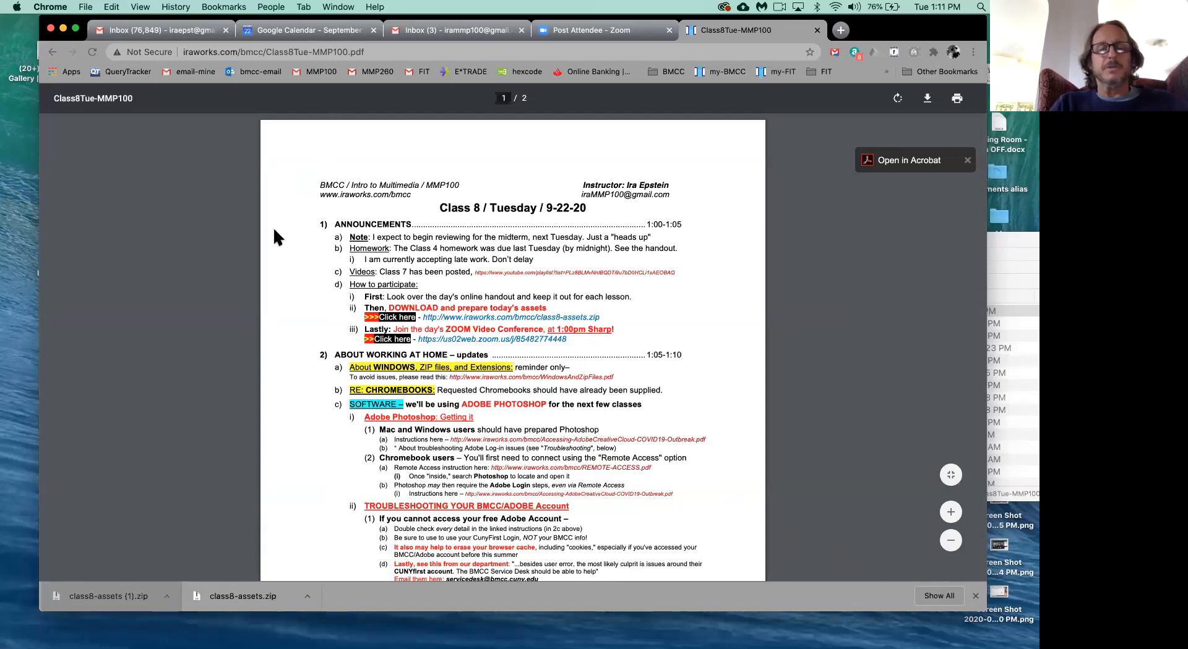
Step: Enlarge the class handout and review its Announcements section, including the homework, video and participation notes
key(super+equal)
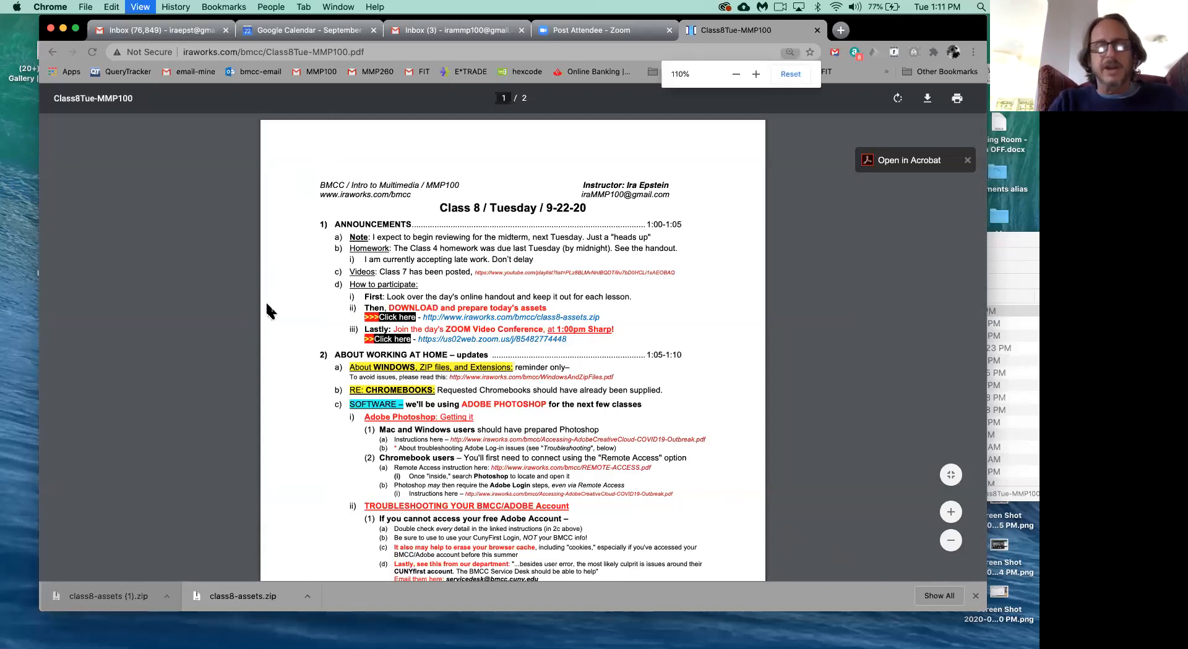
key(super+equal)
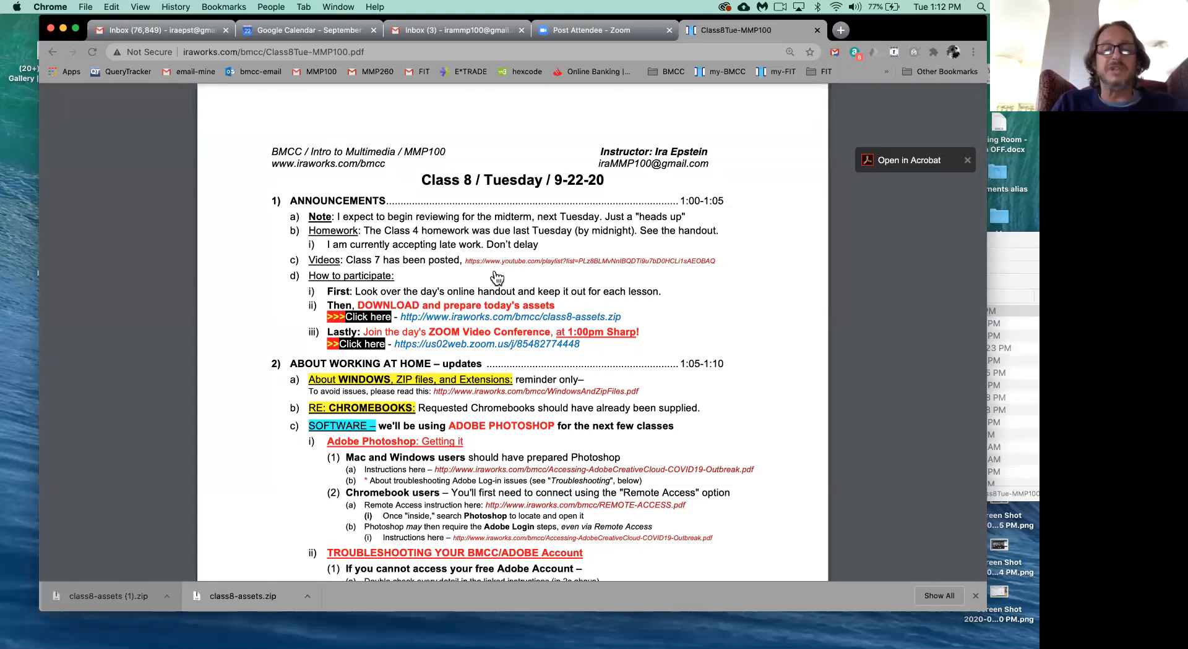
scroll(491, 287, down, 2)
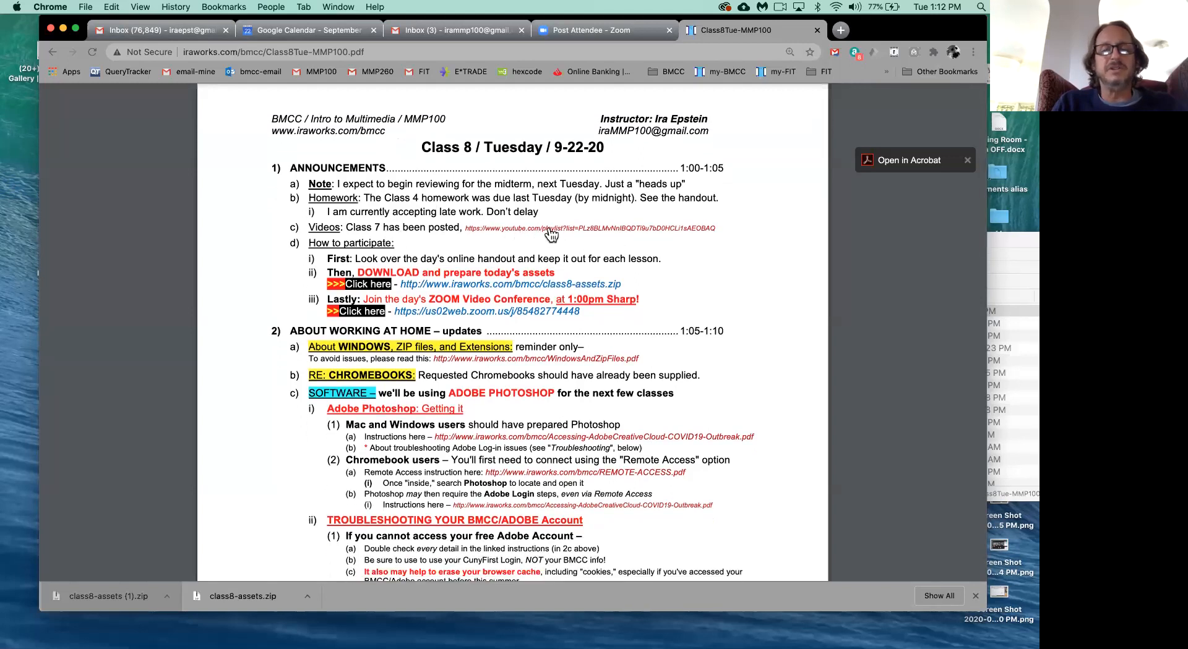
scroll(545, 275, down, 4)
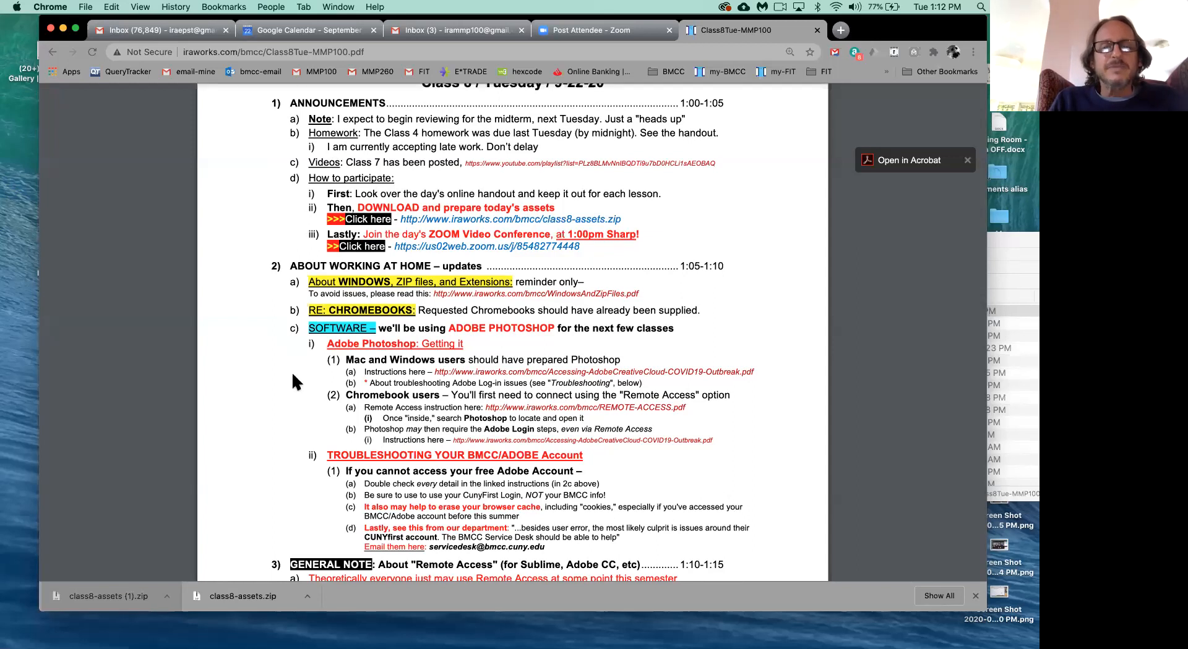
scroll(291, 372, down, 1)
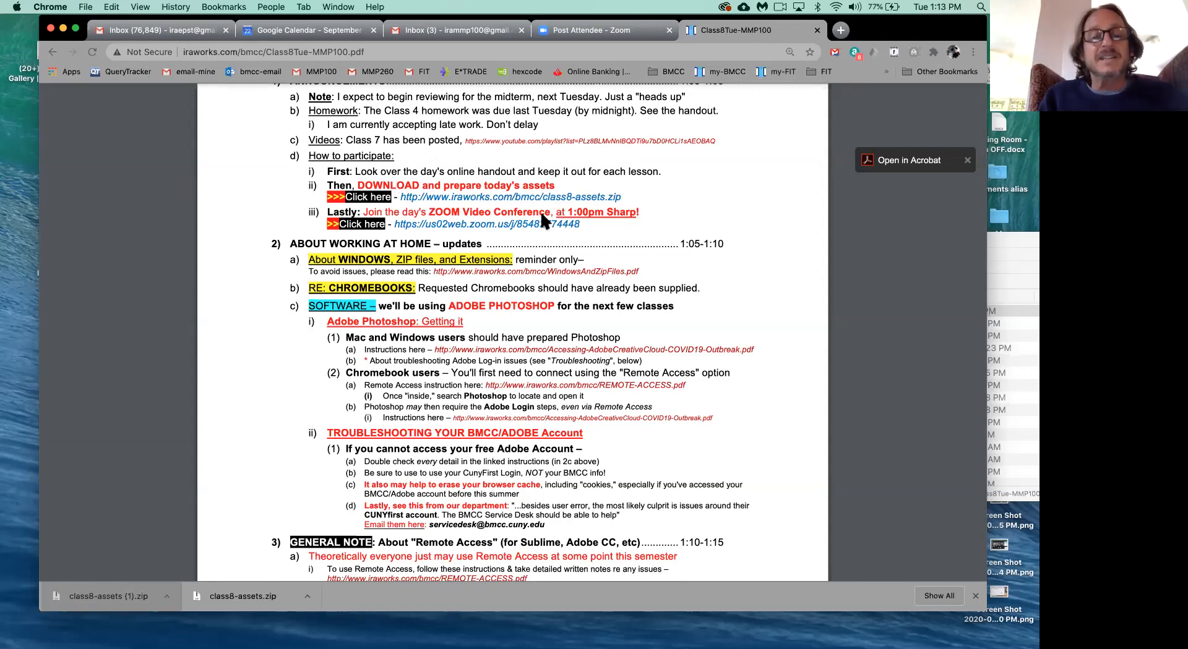
scroll(531, 330, down, 3)
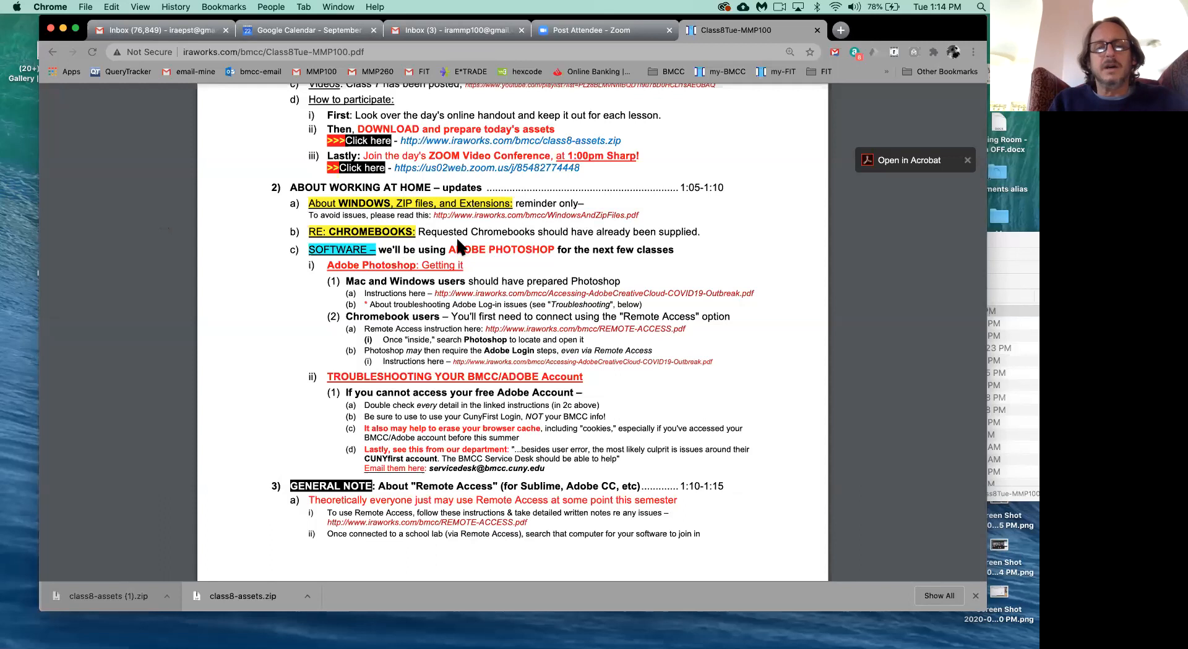
Step: Review the handout's working-at-home updates on getting Adobe Photoshop and troubleshooting the BMCC/Adobe account
scroll(459, 247, down, 2)
scroll(459, 248, down, 2)
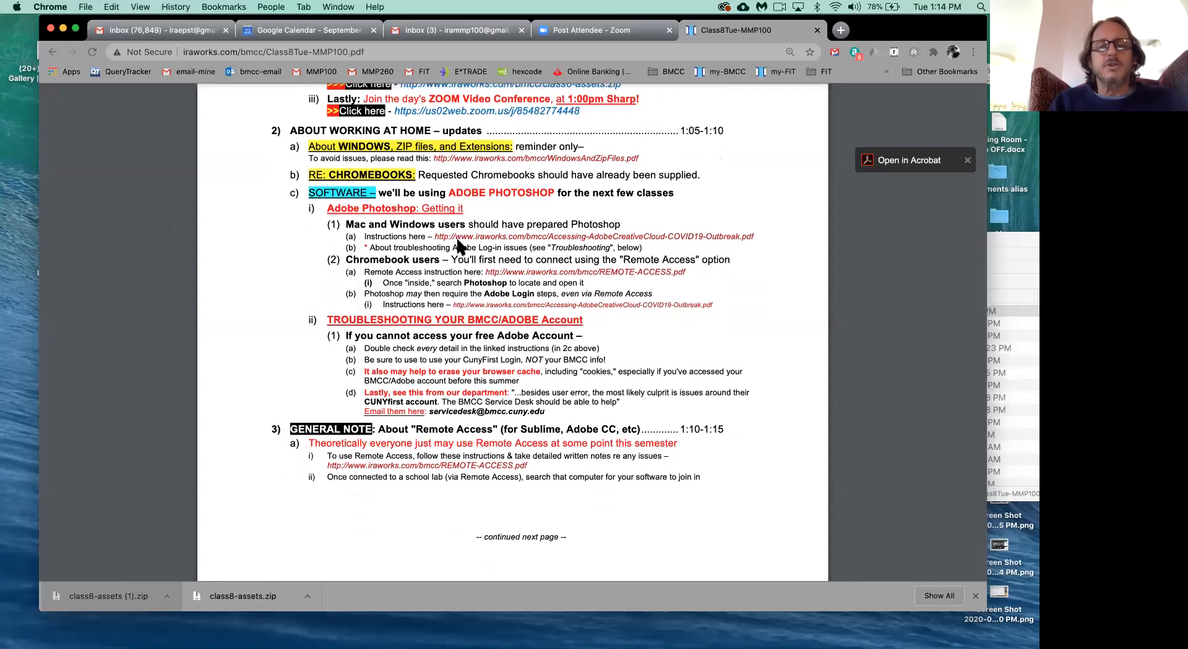
scroll(457, 241, down, 2)
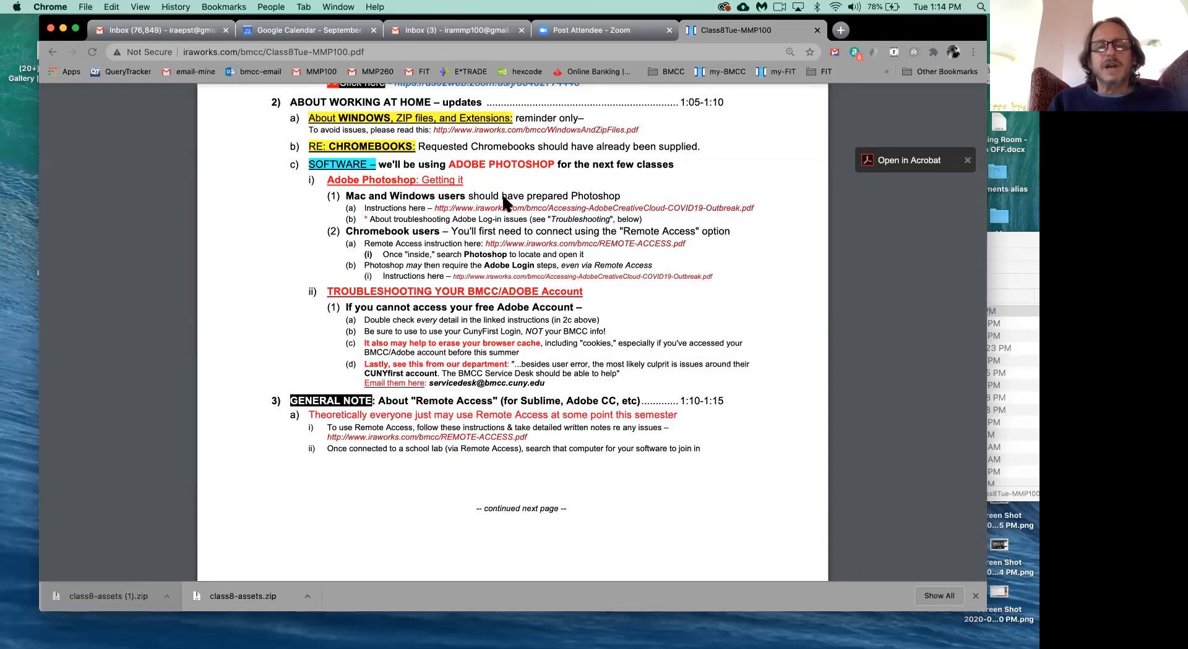
scroll(504, 201, down, 2)
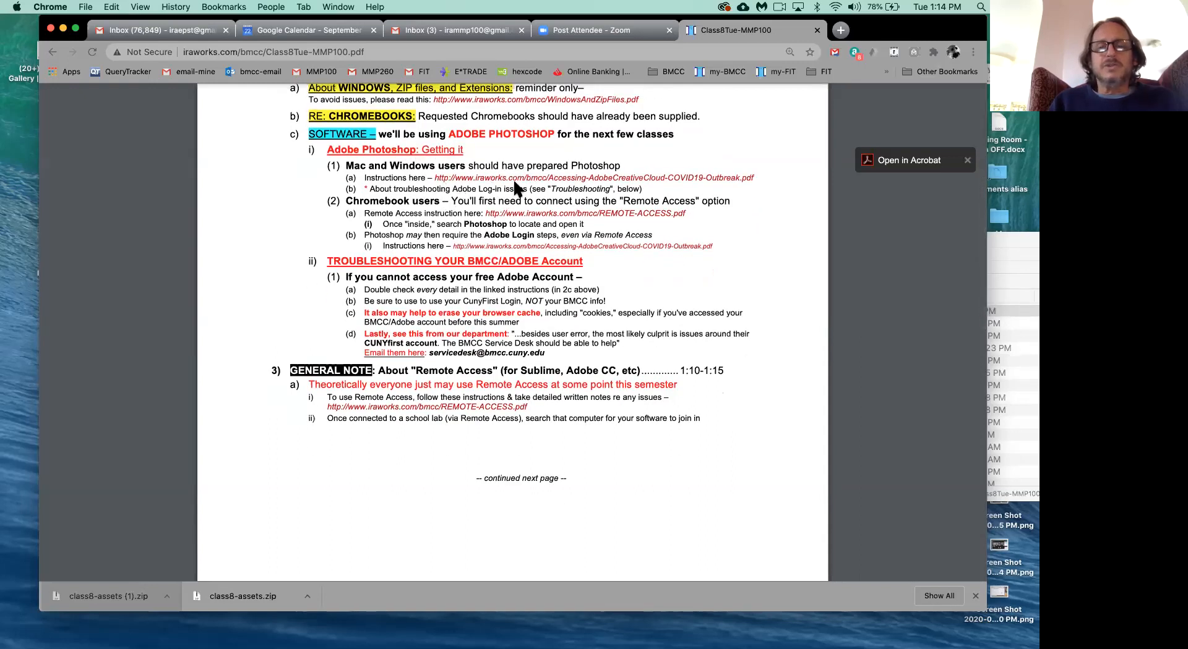
scroll(522, 301, down, 1)
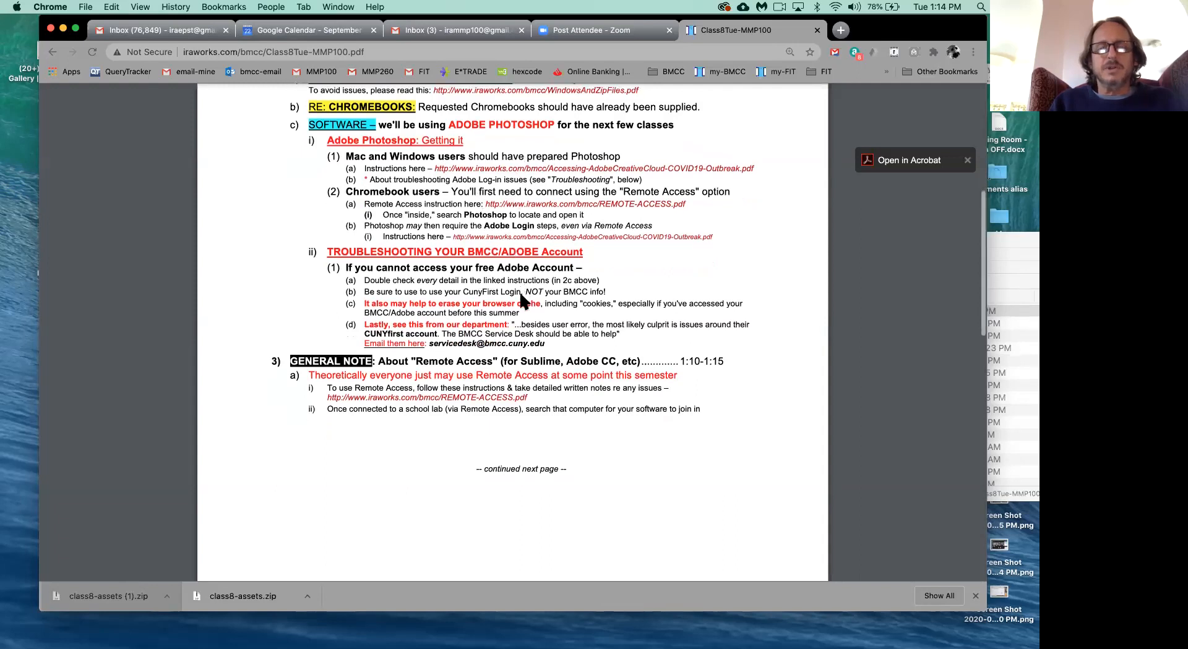
scroll(520, 295, down, 1)
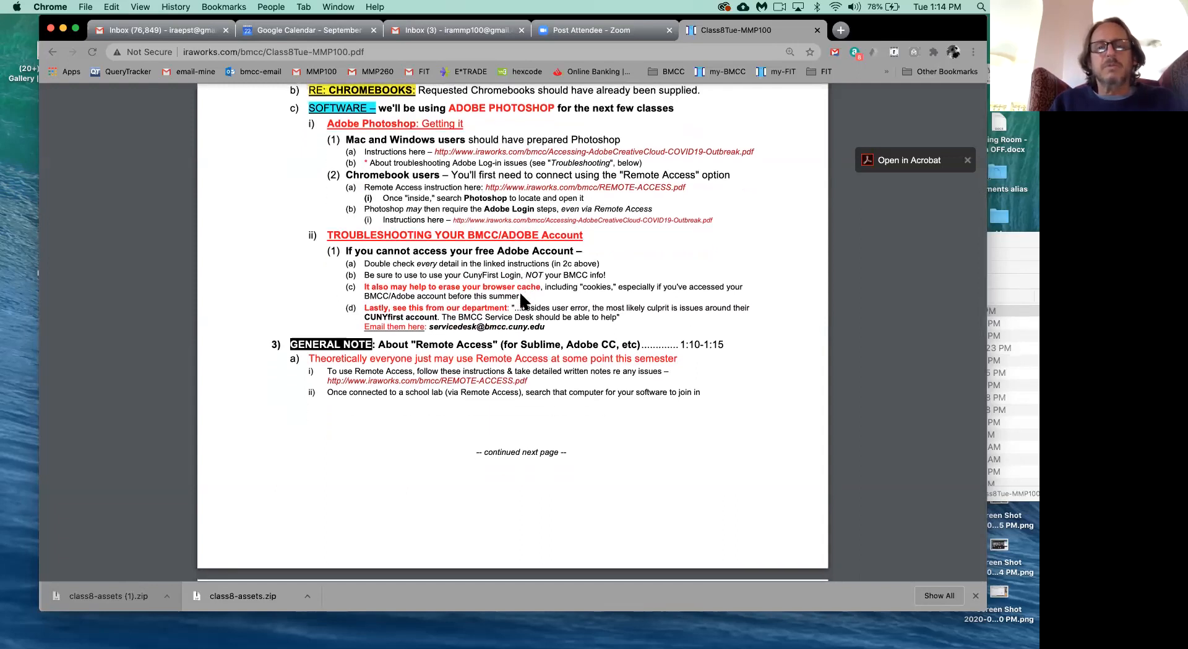
scroll(520, 293, down, 1)
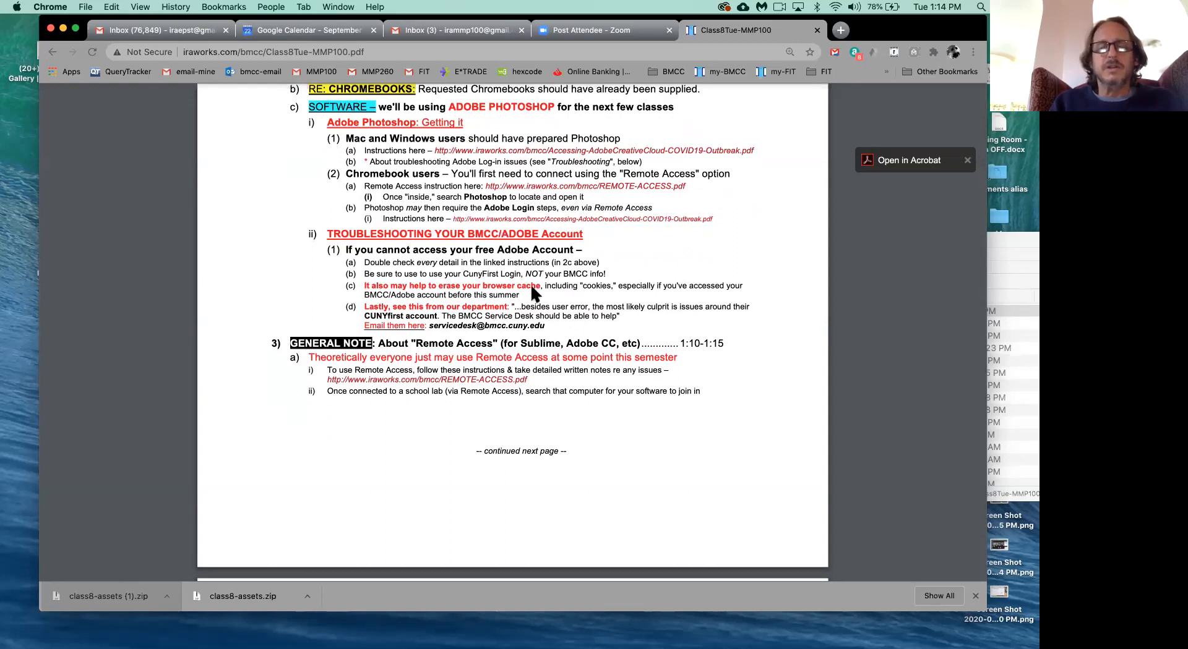
scroll(521, 267, down, 2)
scroll(522, 266, down, 3)
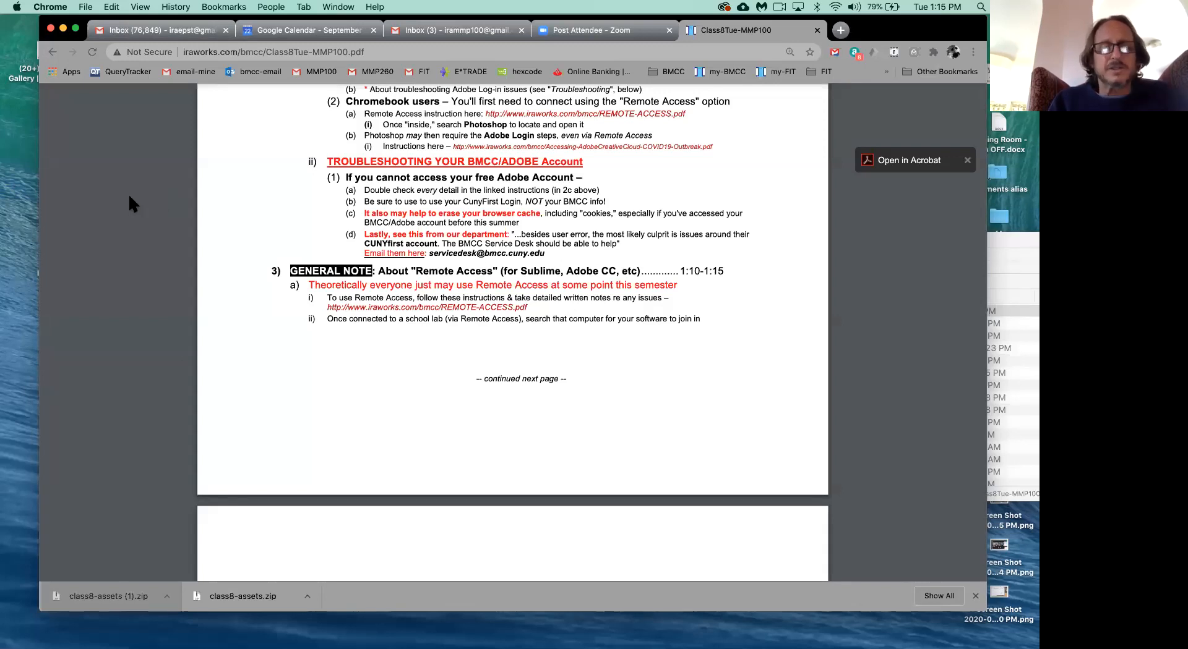
Step: Skim the Remote Access note and the Digital Imaging & Photoshop outline, and return to the assets download link
scroll(312, 346, down, 2)
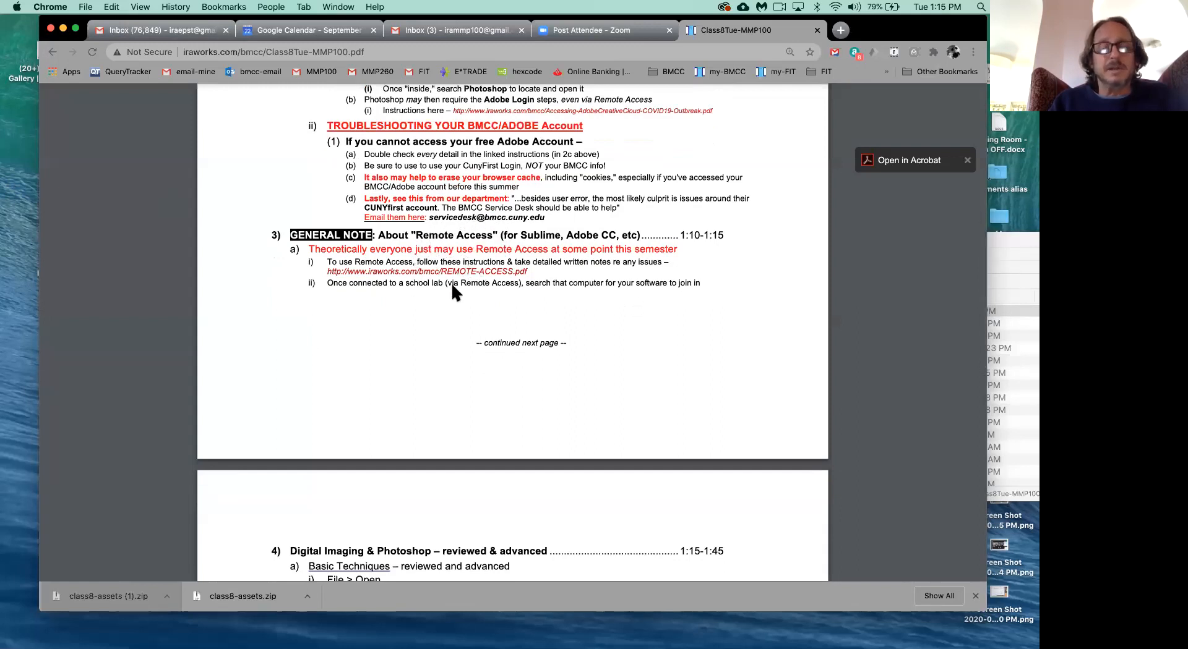
scroll(422, 328, down, 6)
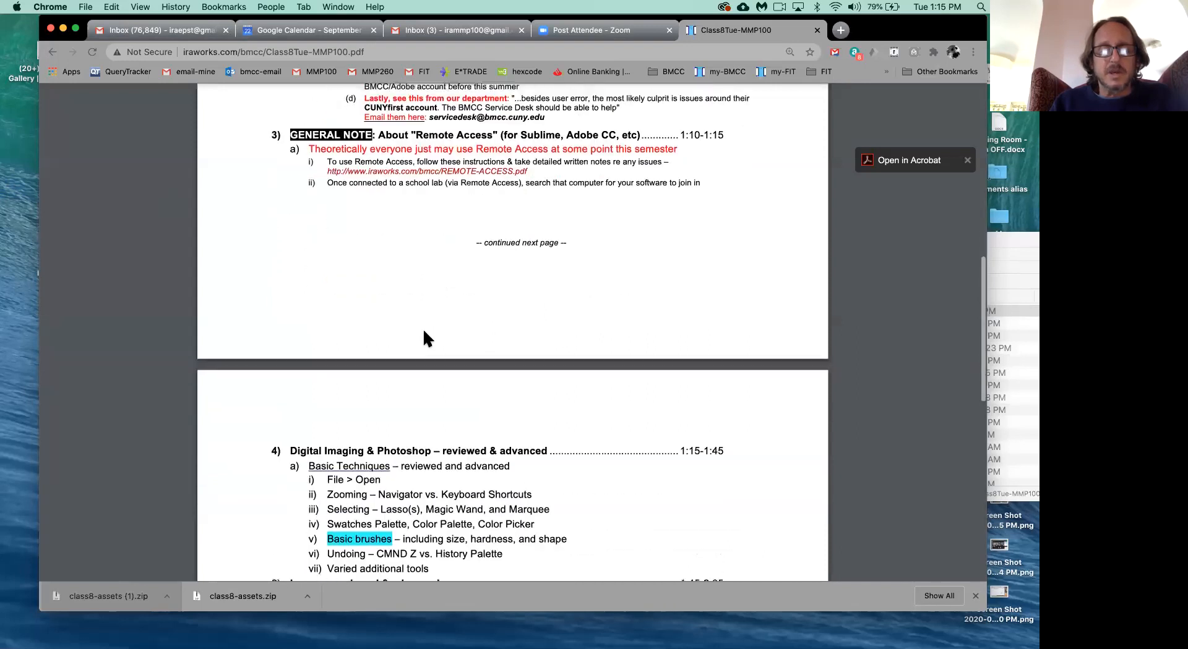
scroll(402, 383, down, 2)
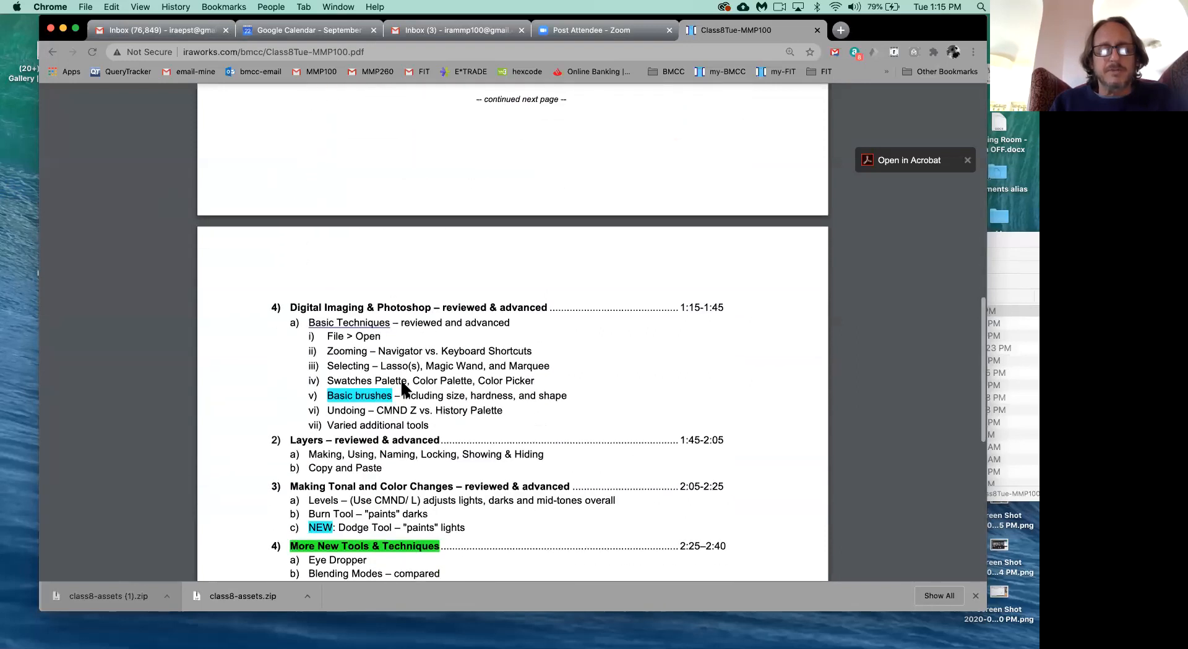
scroll(401, 387, up, 20)
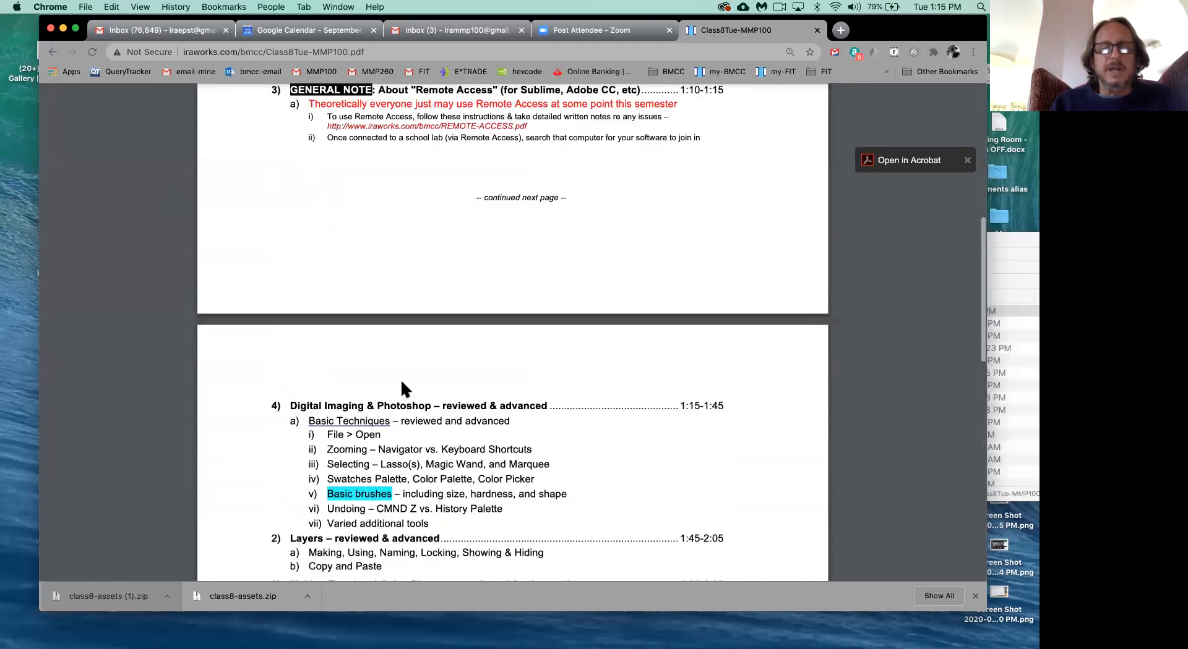
scroll(400, 387, down, 1)
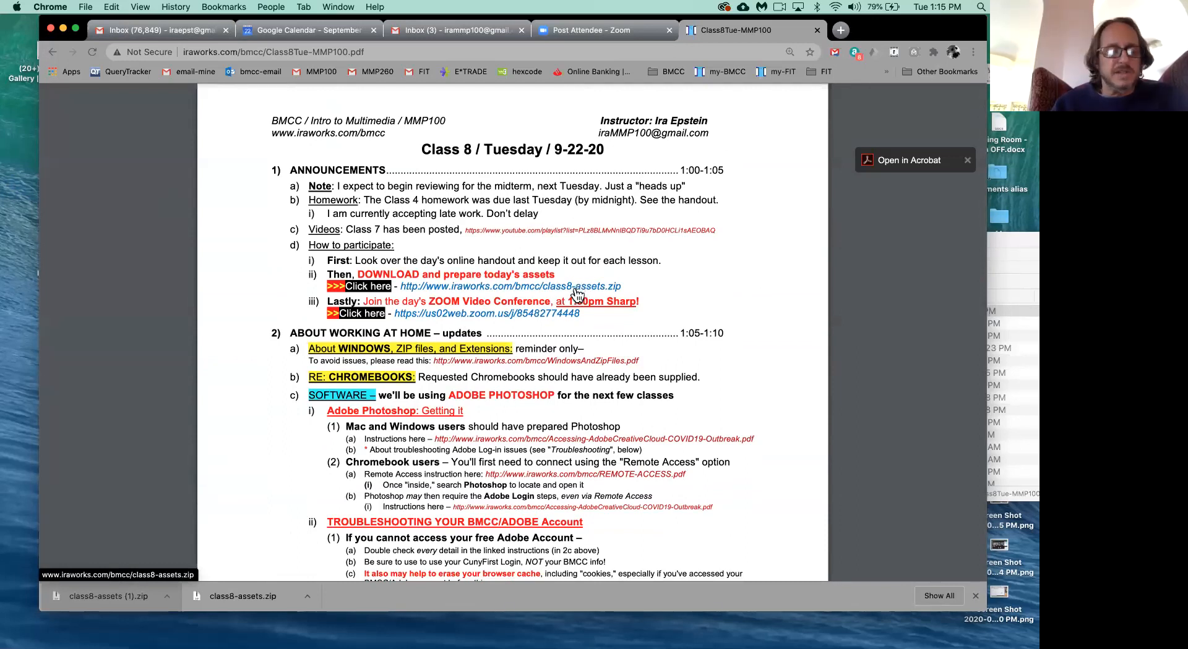
Step: Switch to Finder, move the old class8-assets (1) folder in Downloads to the Trash, and close the window
key(super+Tab)
key(super+Tab)
key(super+Tab)
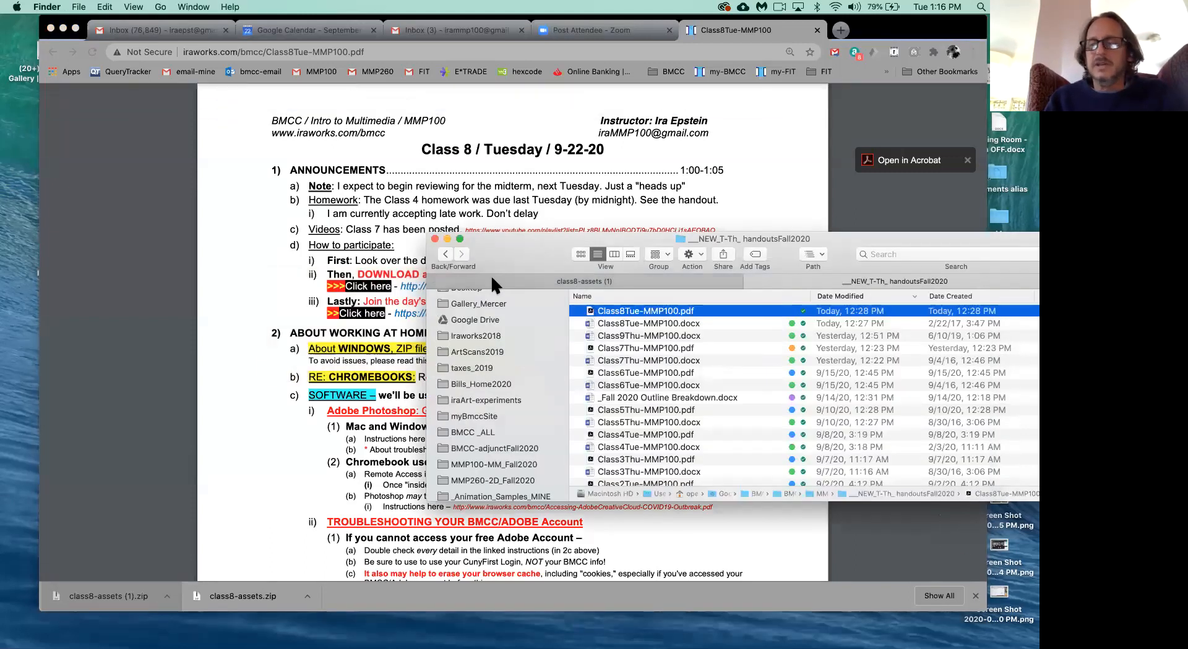
scroll(476, 387, down, 10)
scroll(480, 378, up, 1)
click(483, 355)
click(597, 313)
right_click(599, 319)
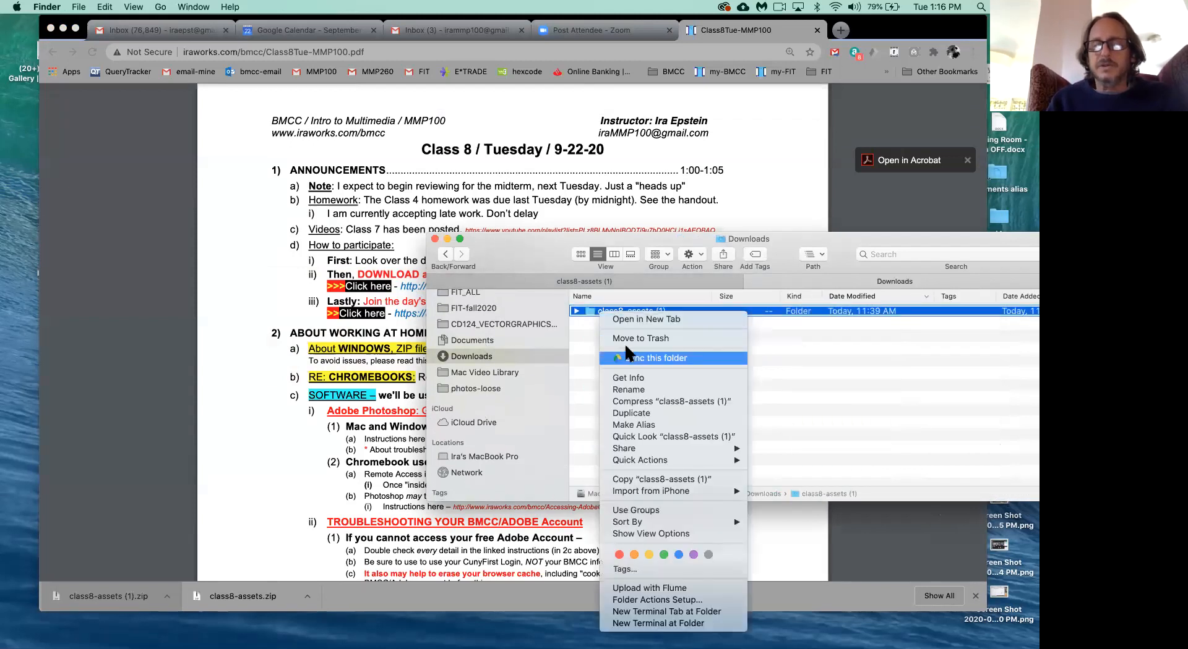
click(629, 335)
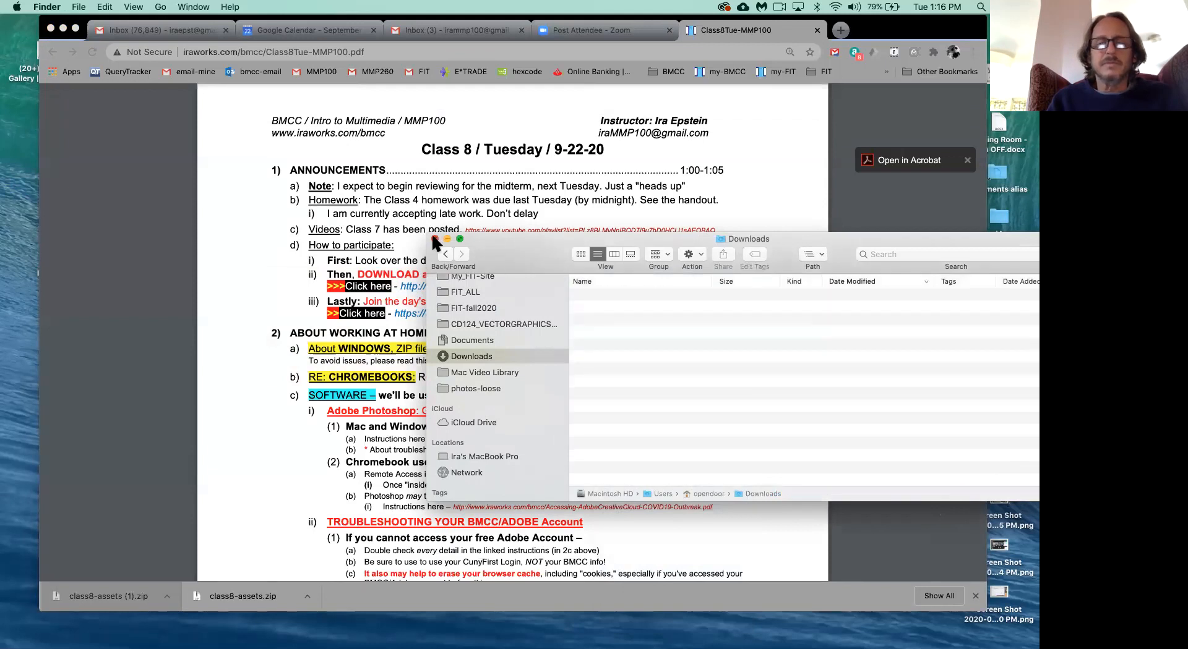
click(435, 239)
Step: Download class8-assets.zip from the handout's link in Chrome and reveal the downloaded file in Finder
click(624, 269)
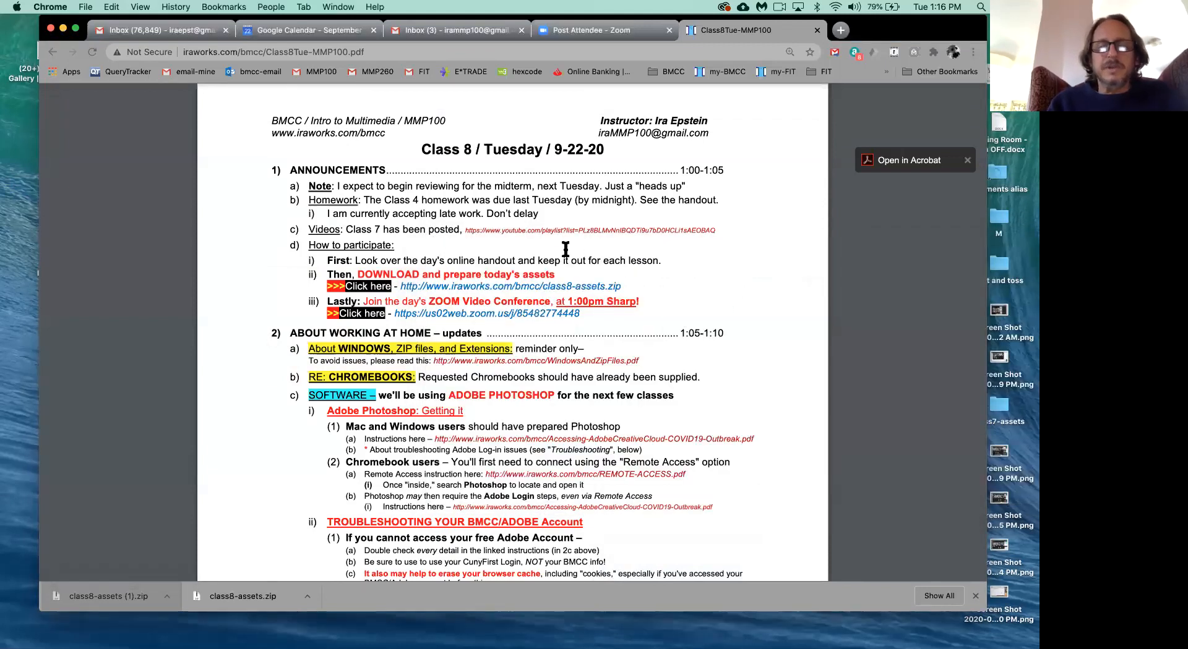
click(539, 290)
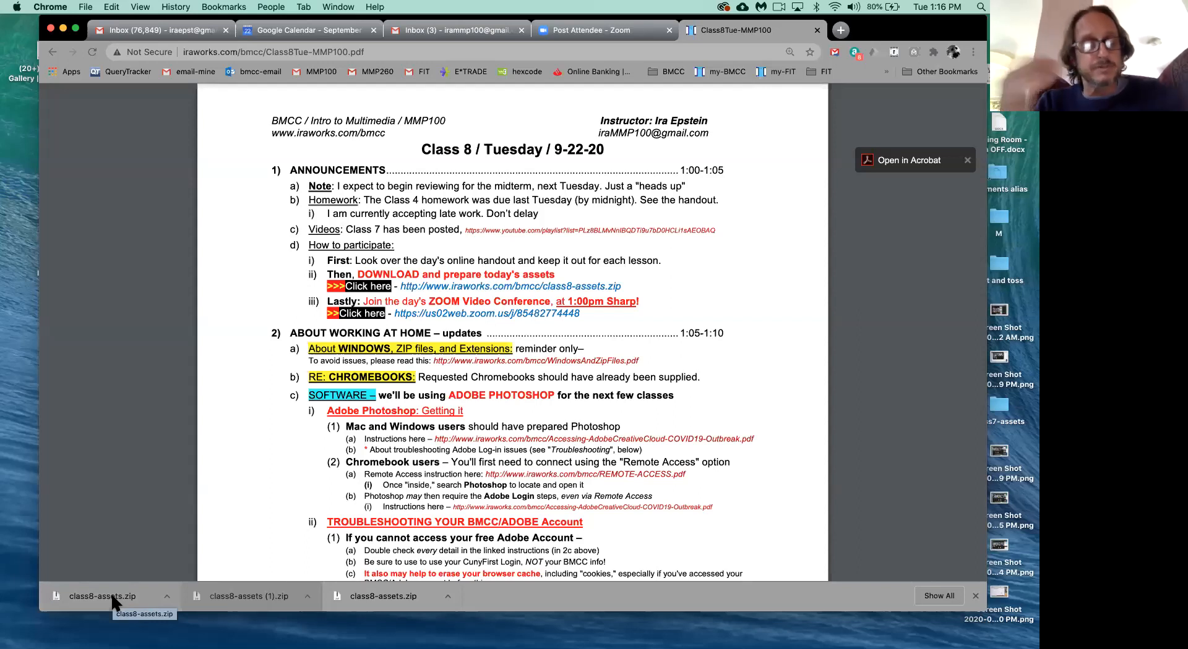
click(168, 596)
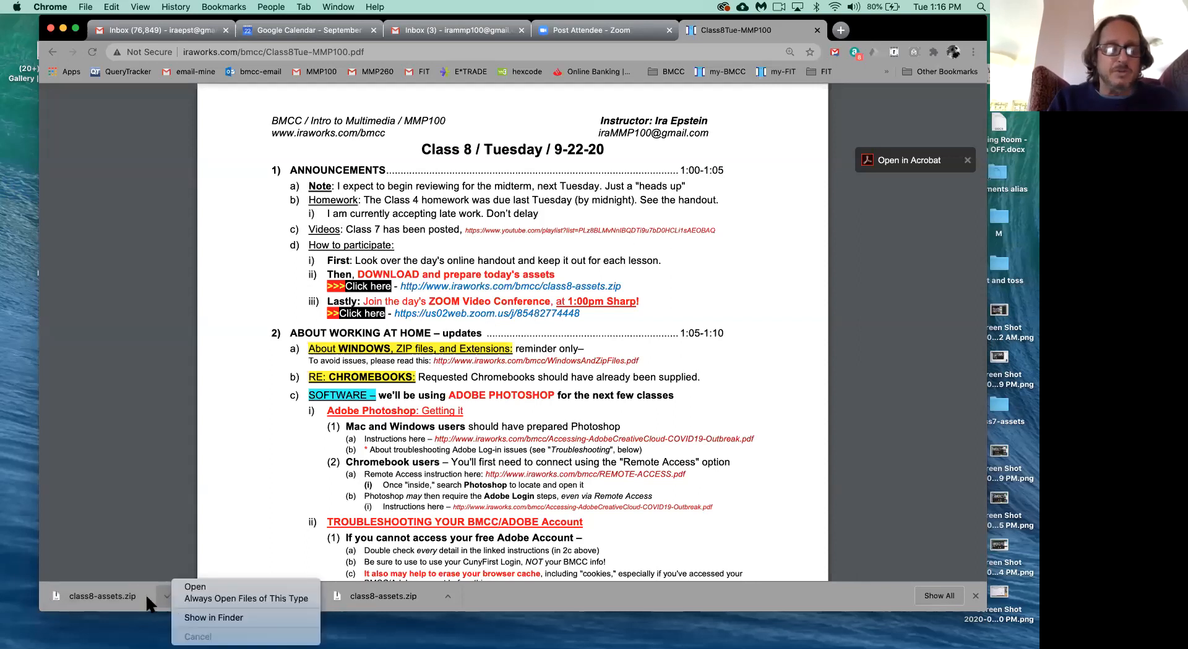
click(210, 619)
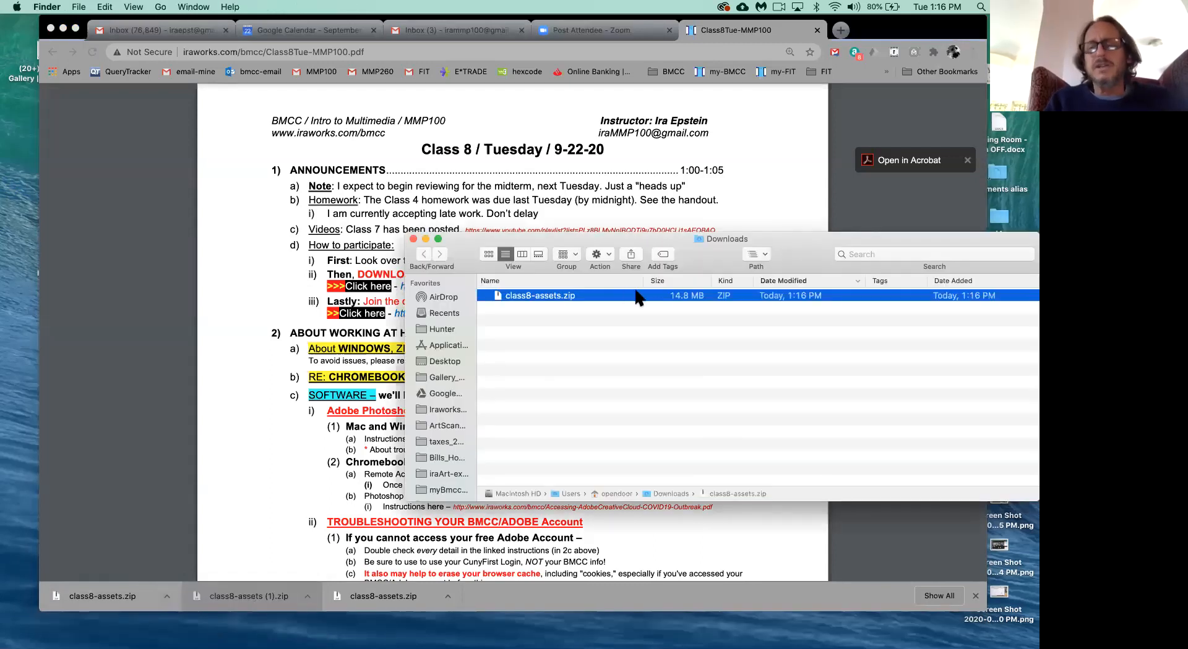
Step: Extract class8-assets.zip in the Downloads folder
drag(710, 247, 740, 210)
click(667, 313)
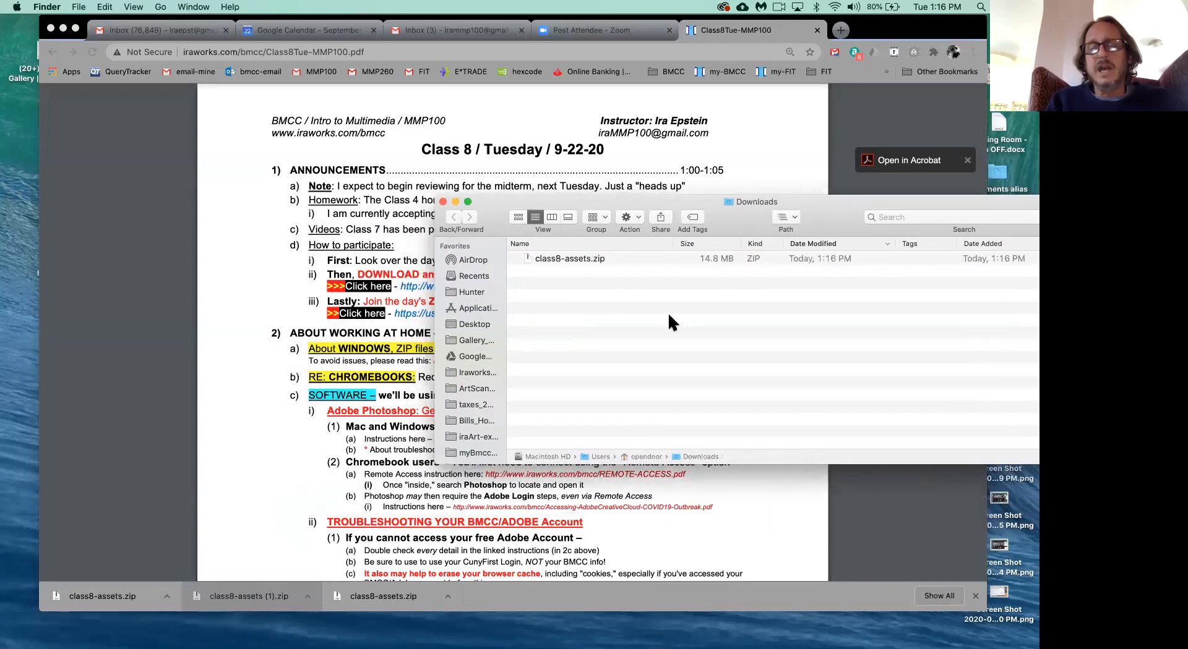
click(592, 258)
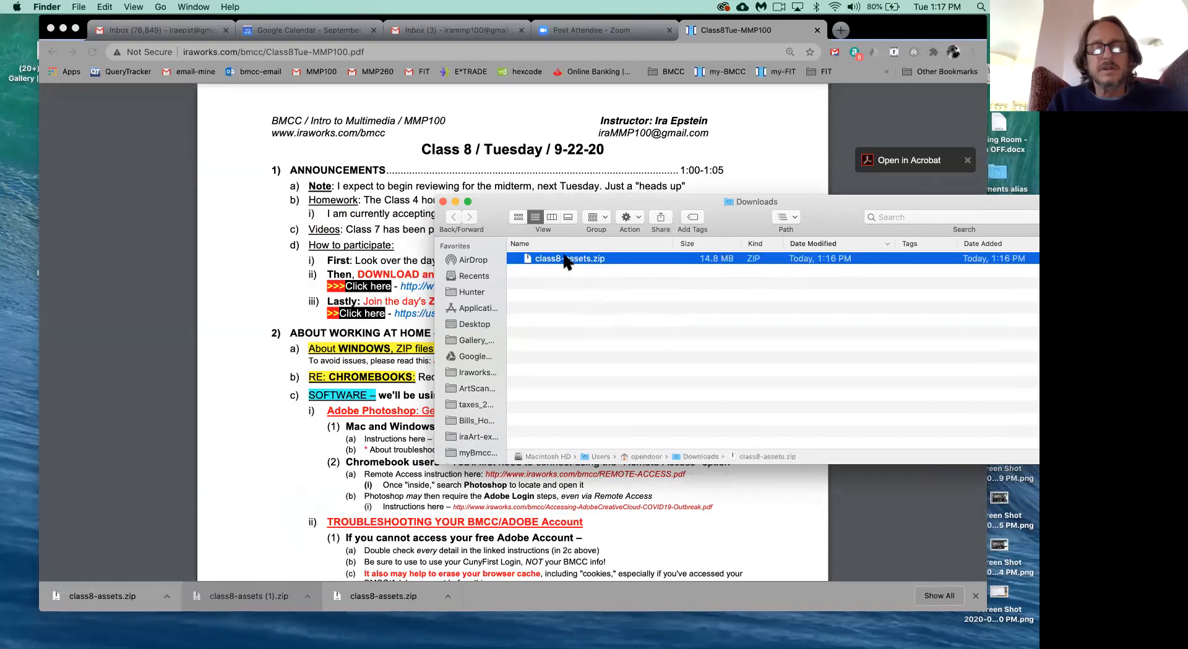
right_click(566, 260)
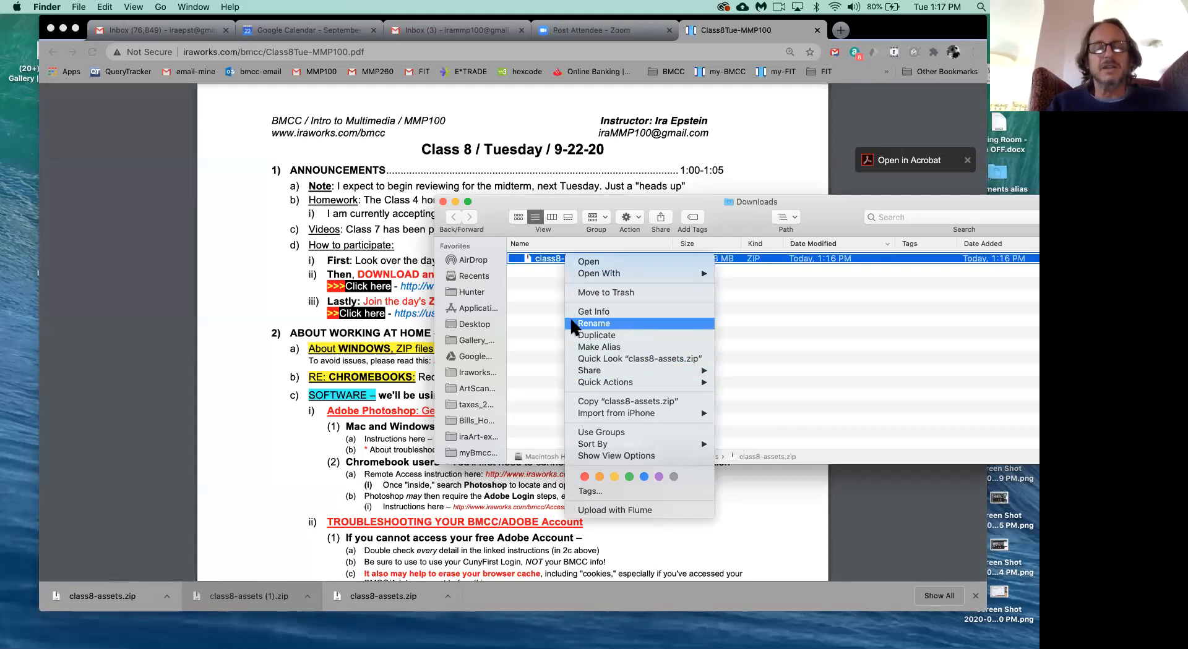
click(551, 267)
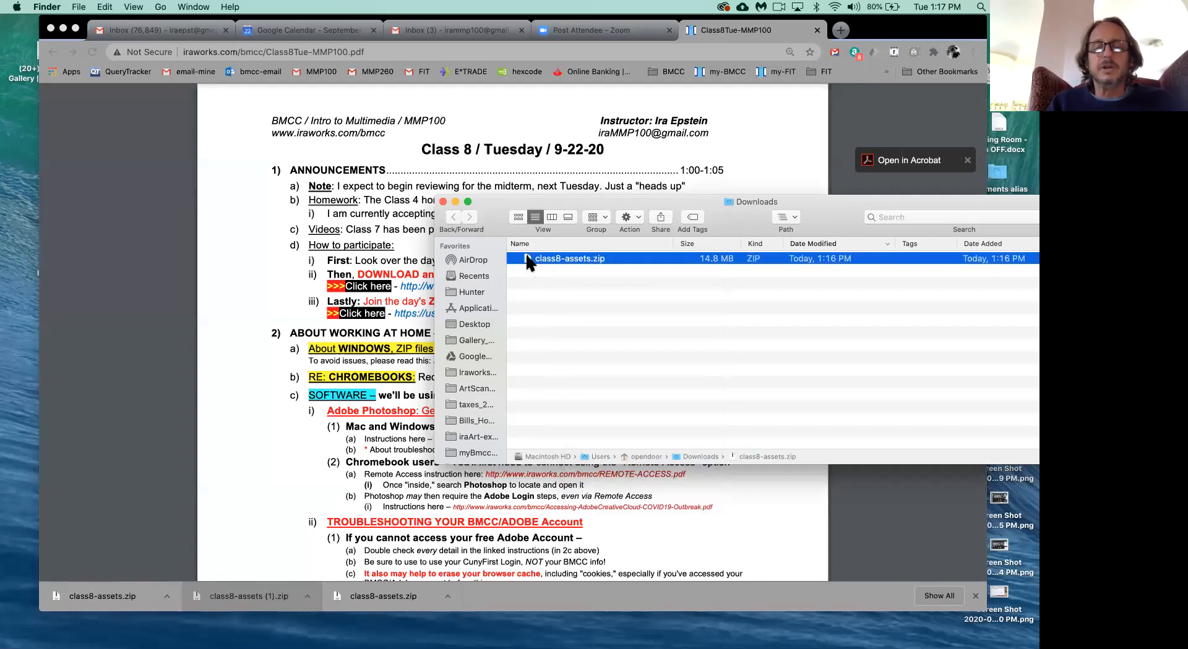
double_click(525, 257)
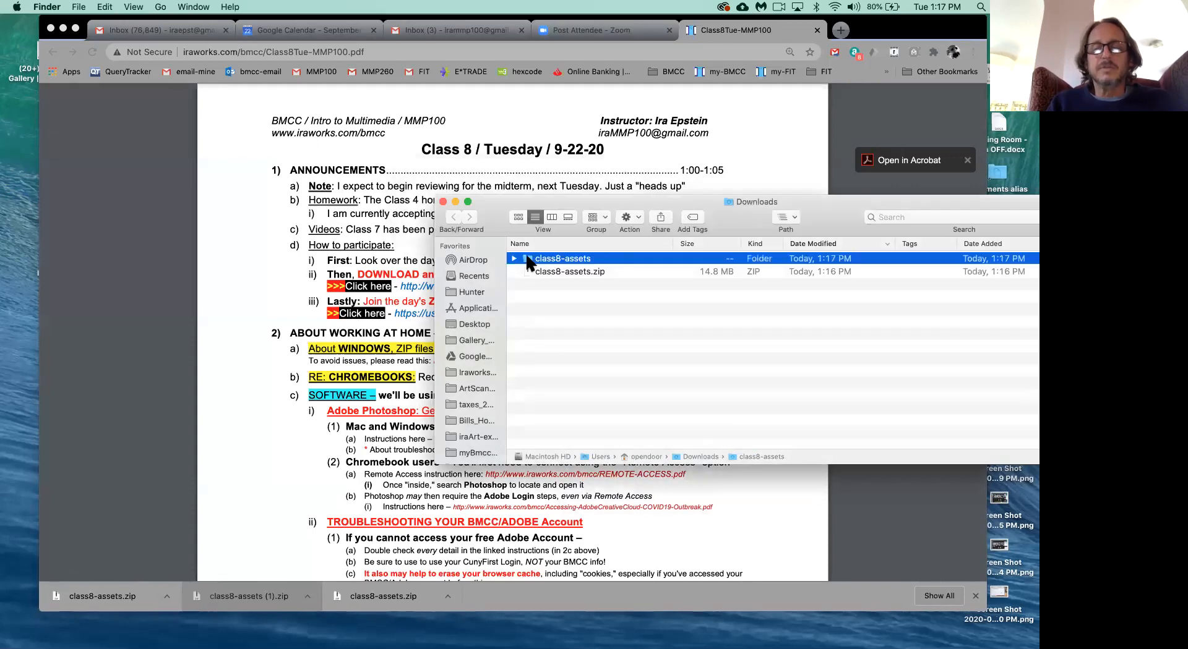
Step: Move the class8-assets.zip archive from Downloads to the Trash, keeping the extracted folder
click(569, 273)
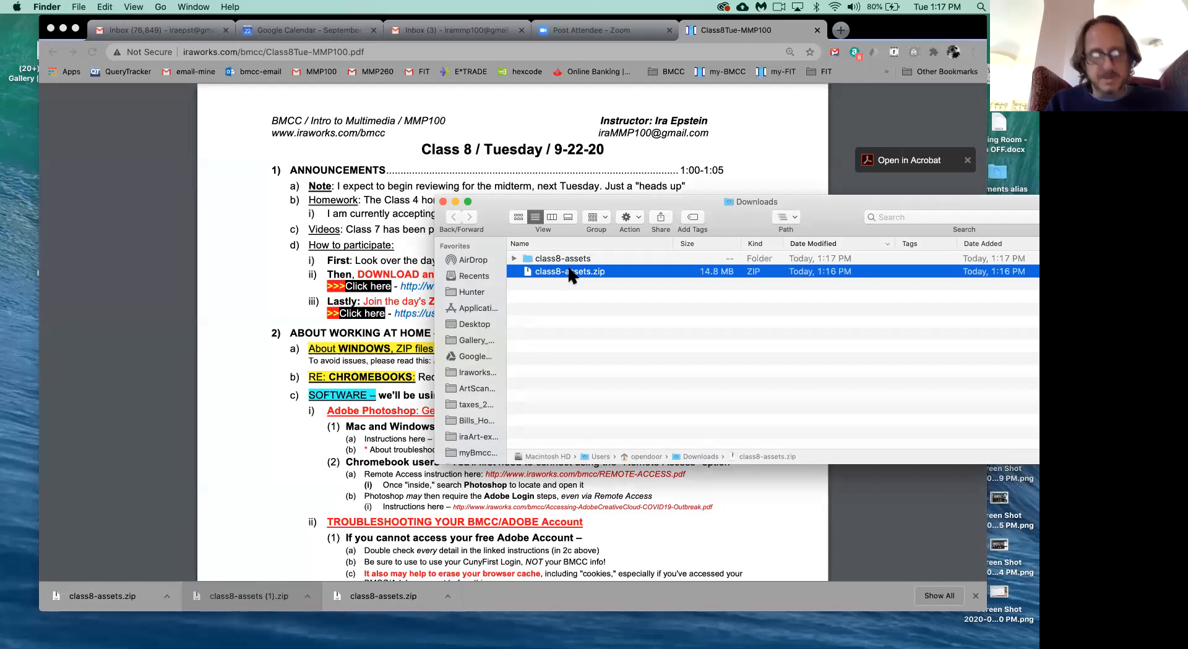
right_click(568, 276)
click(593, 304)
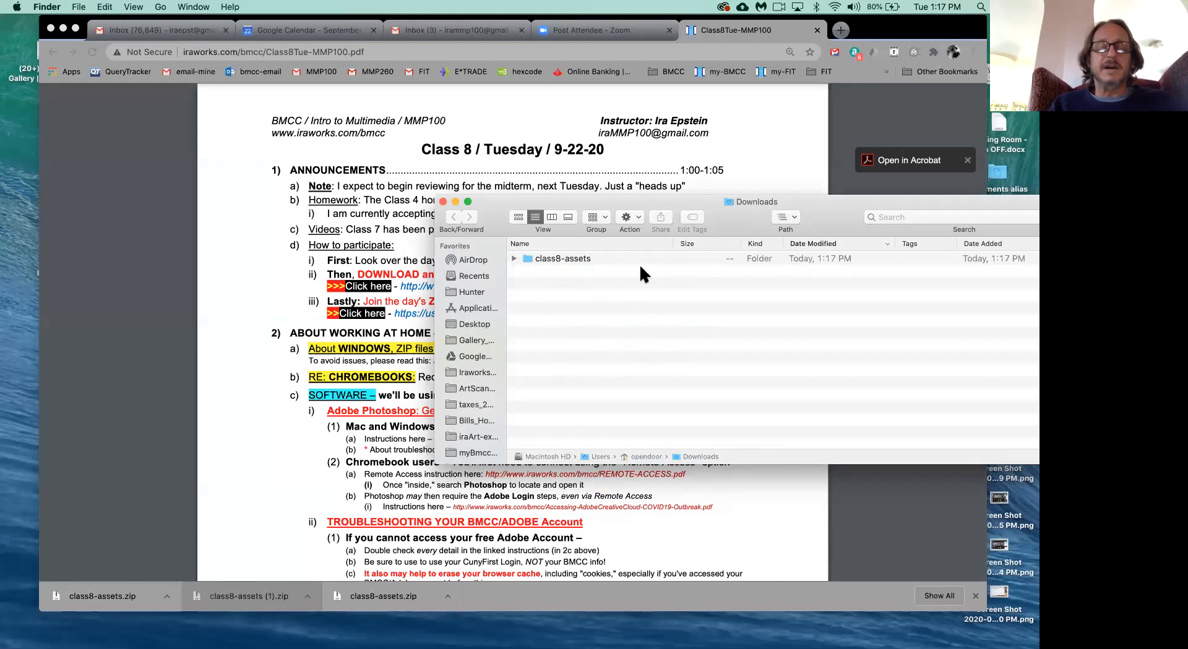
Step: Move the extracted class8-assets folder from Downloads to the Desktop and open the Desktop folder
click(526, 256)
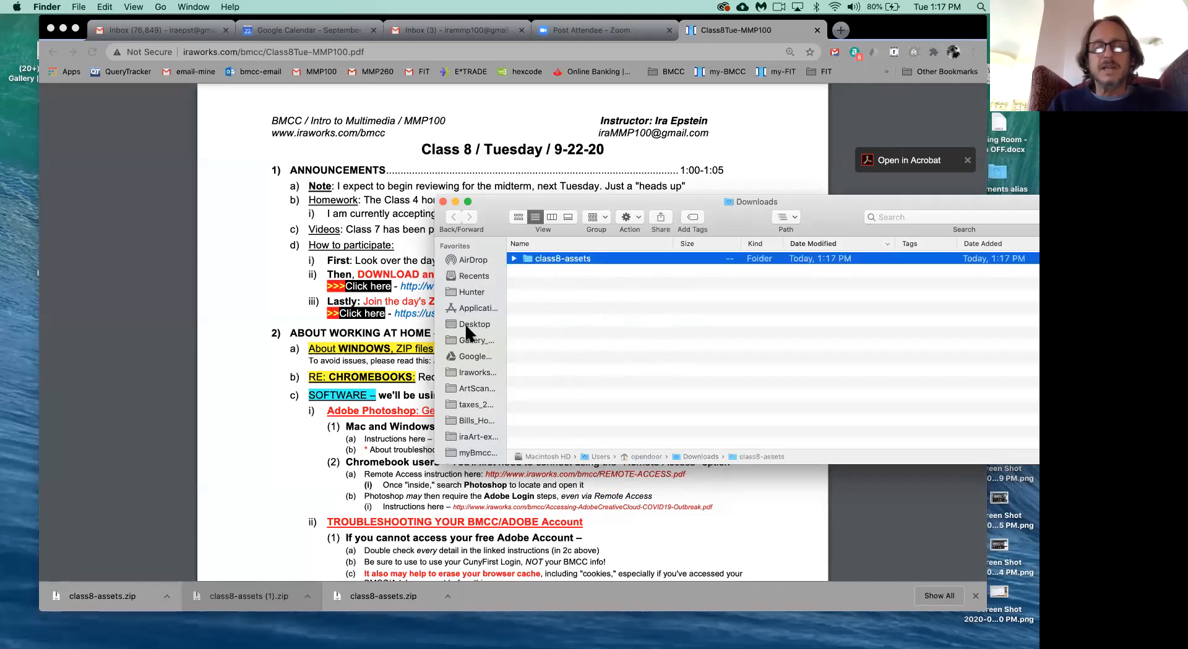
drag(529, 258, 473, 318)
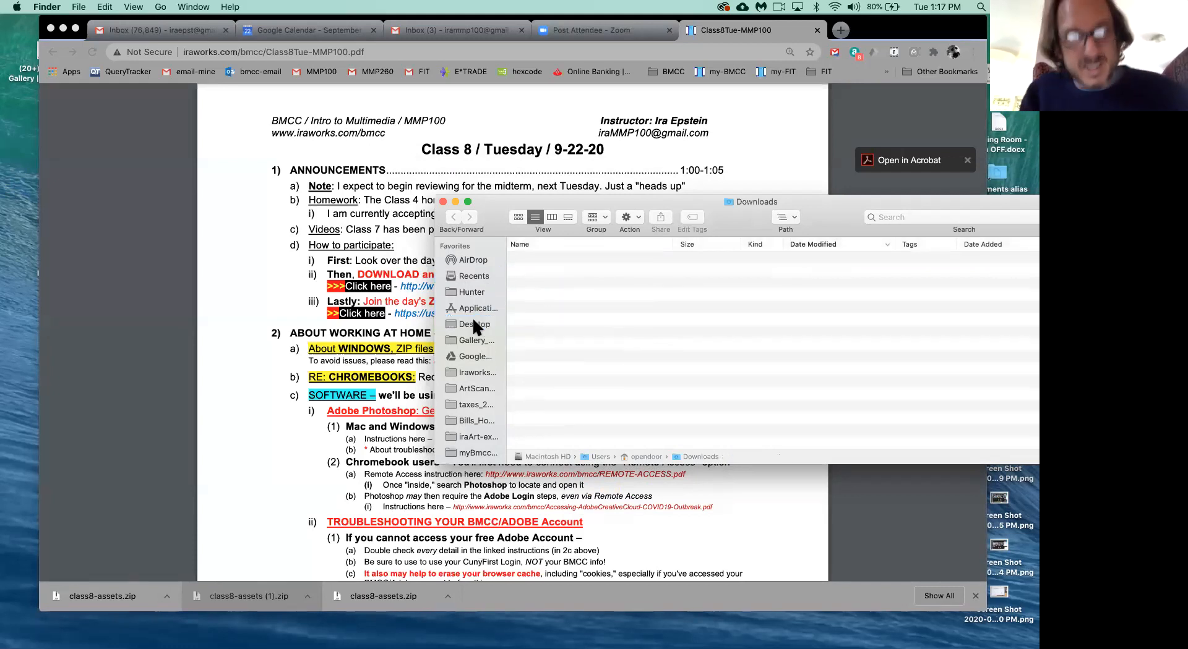
click(473, 318)
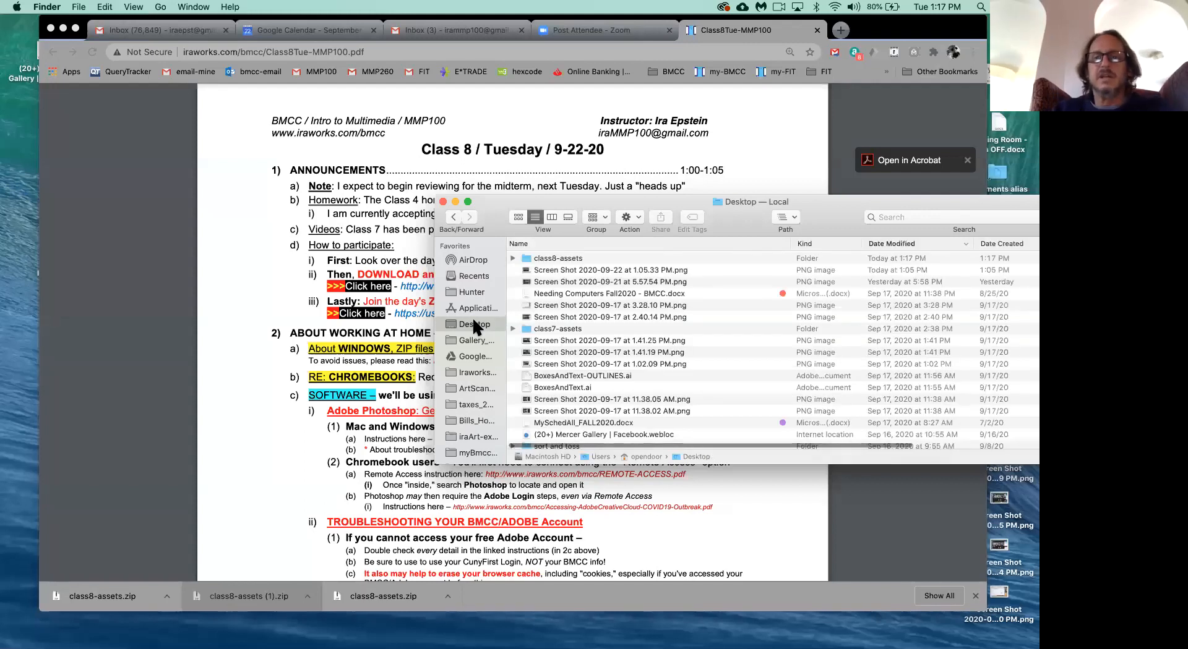
Step: Open the class8-assets folder, reposition its window and preview house.jpeg, Statue_of_Liberty.jpg and camel1.png with Quick Look
double_click(528, 259)
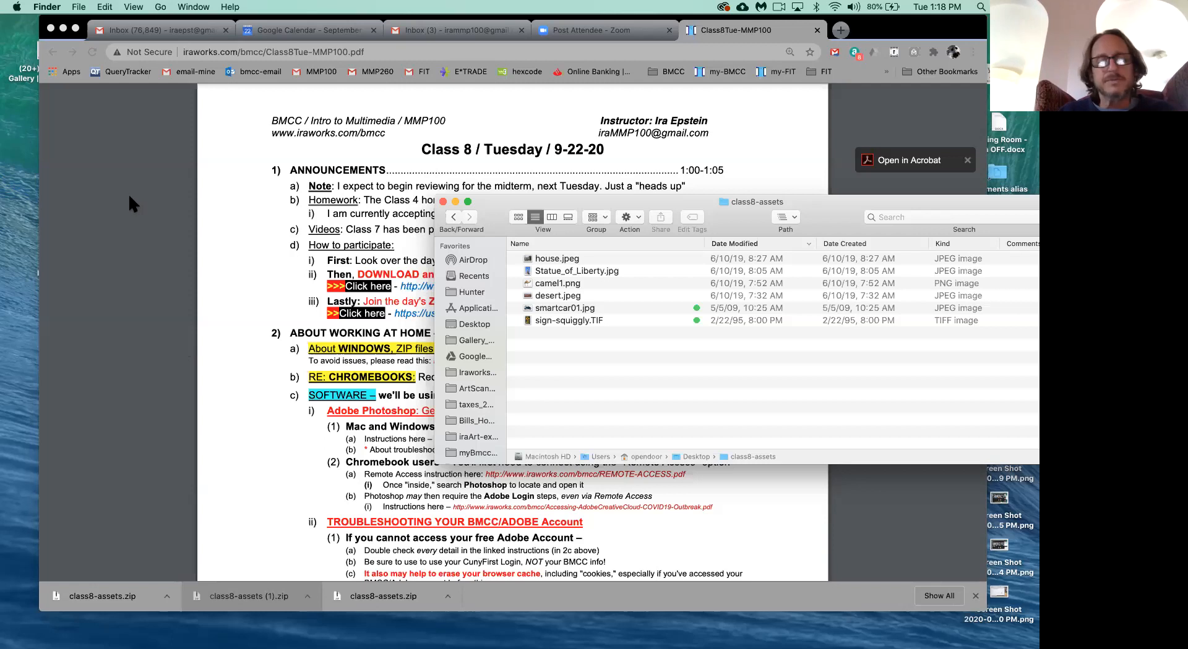
drag(488, 218, 445, 186)
click(512, 230)
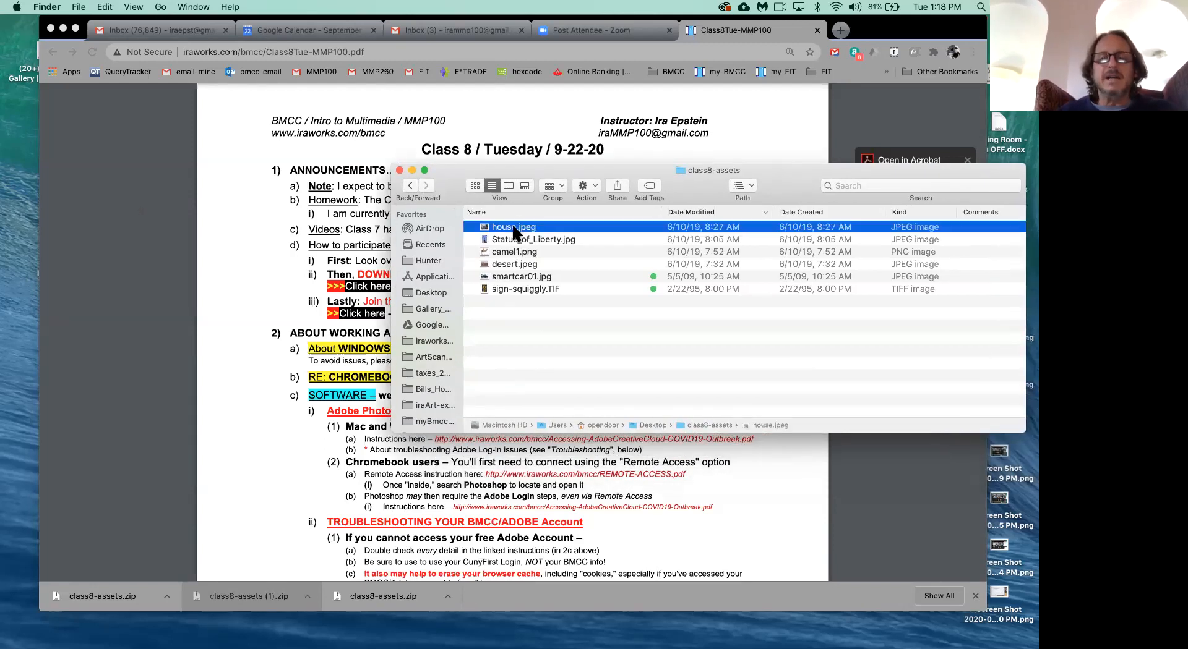
key(space)
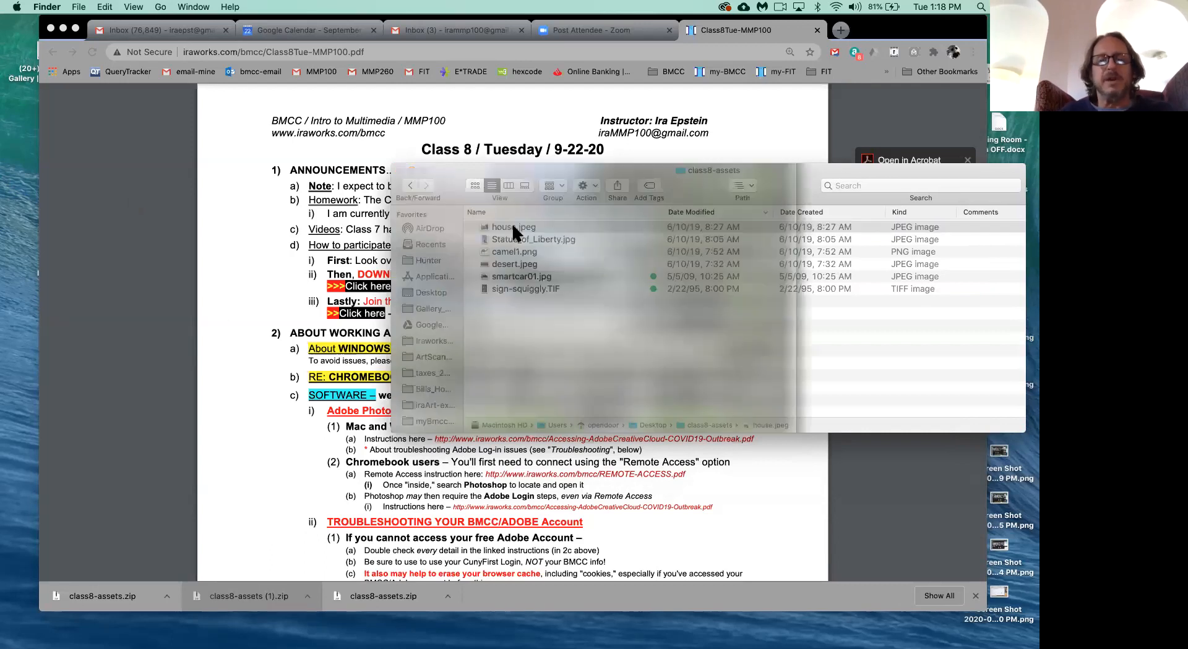
key(Down)
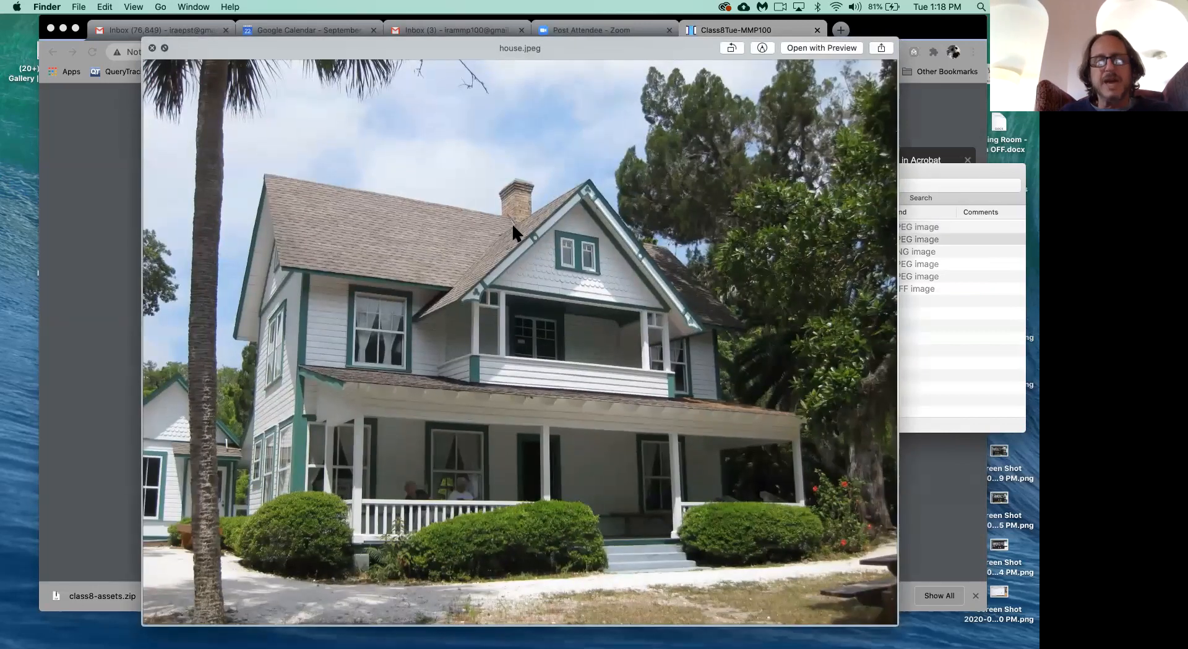
key(Down)
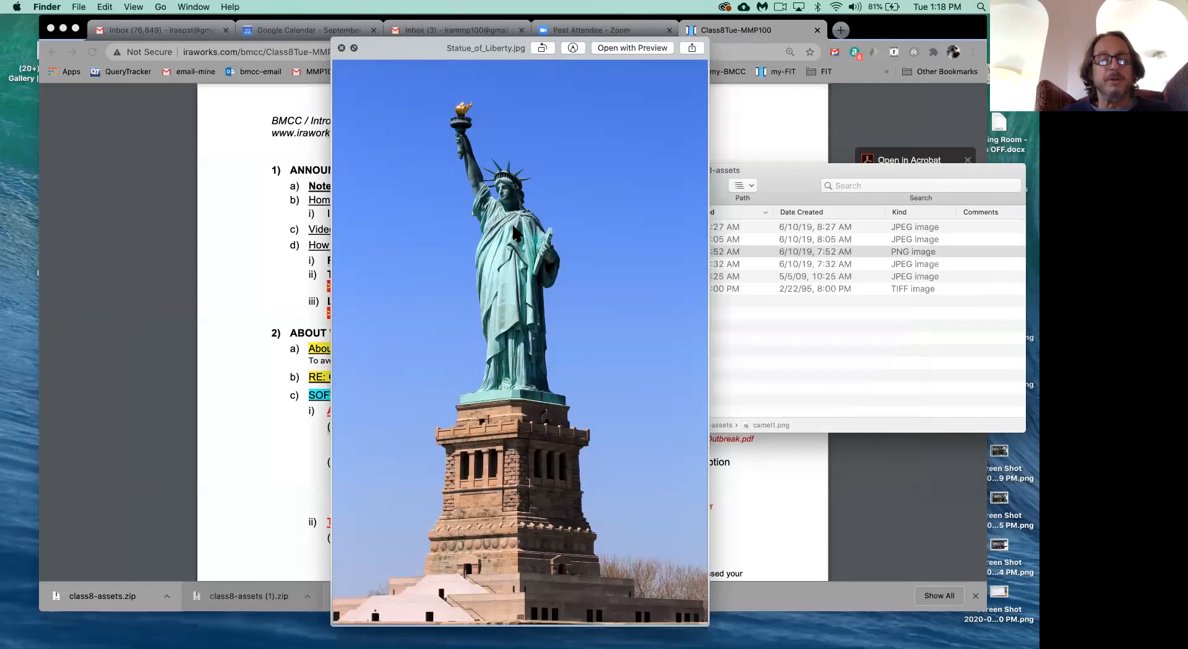
key(space)
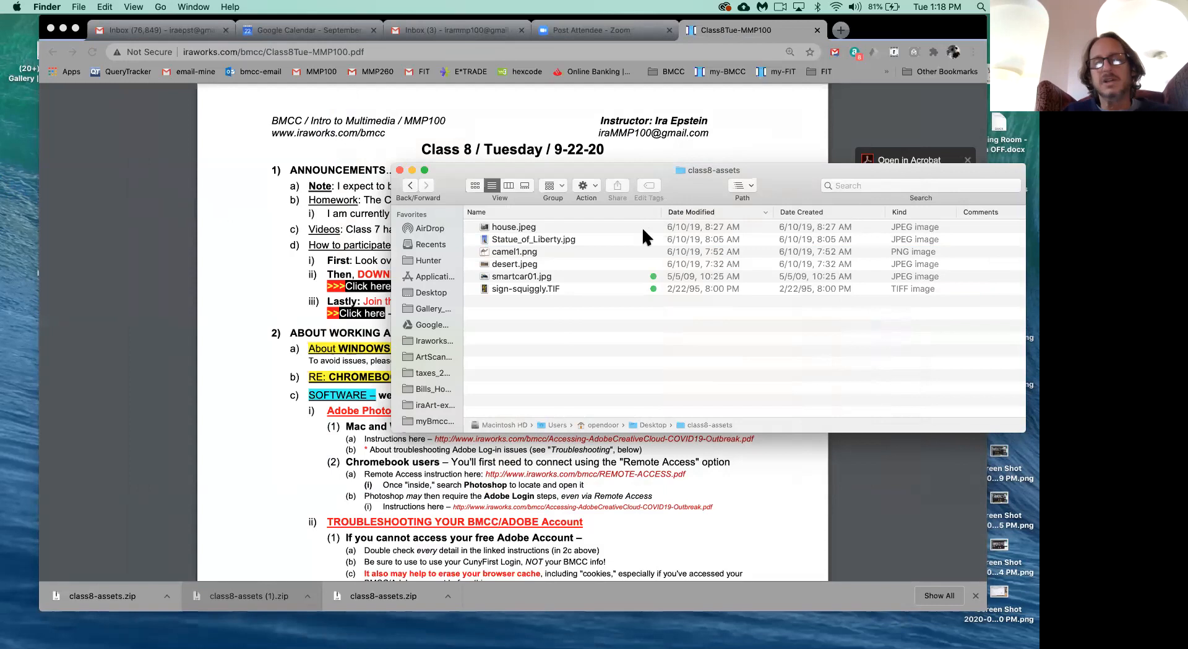
Step: Preview all six images of the class8-assets folder in turn, from house.jpeg through sign-squiggly.TIF
click(533, 231)
key(space)
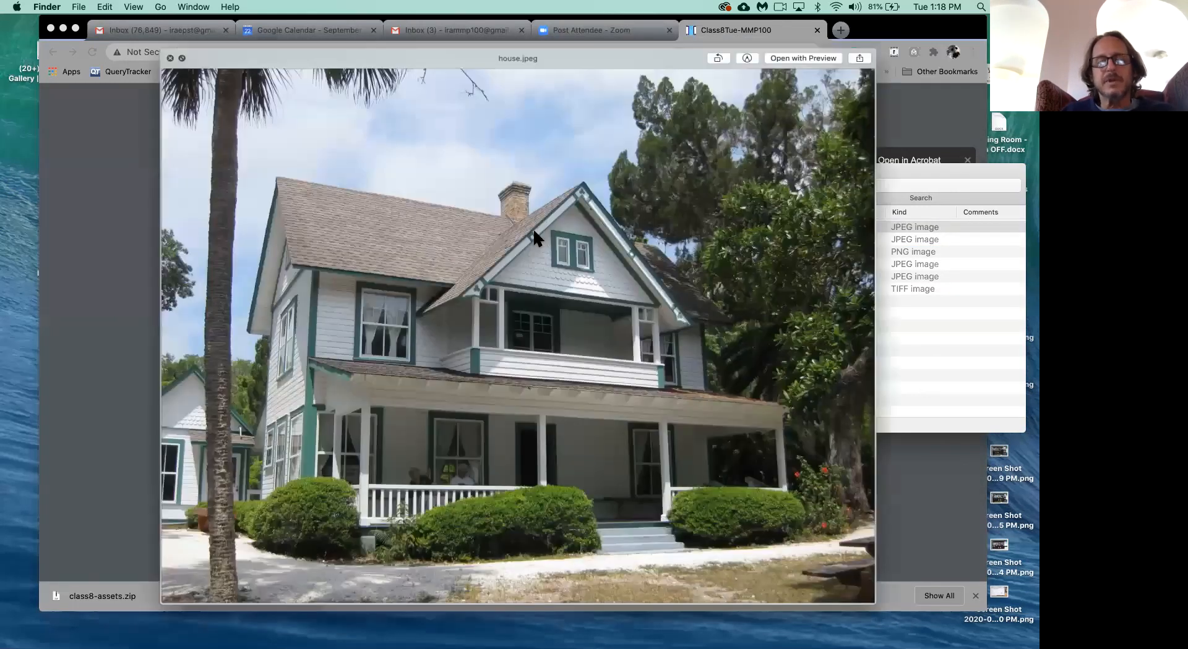
key(Down)
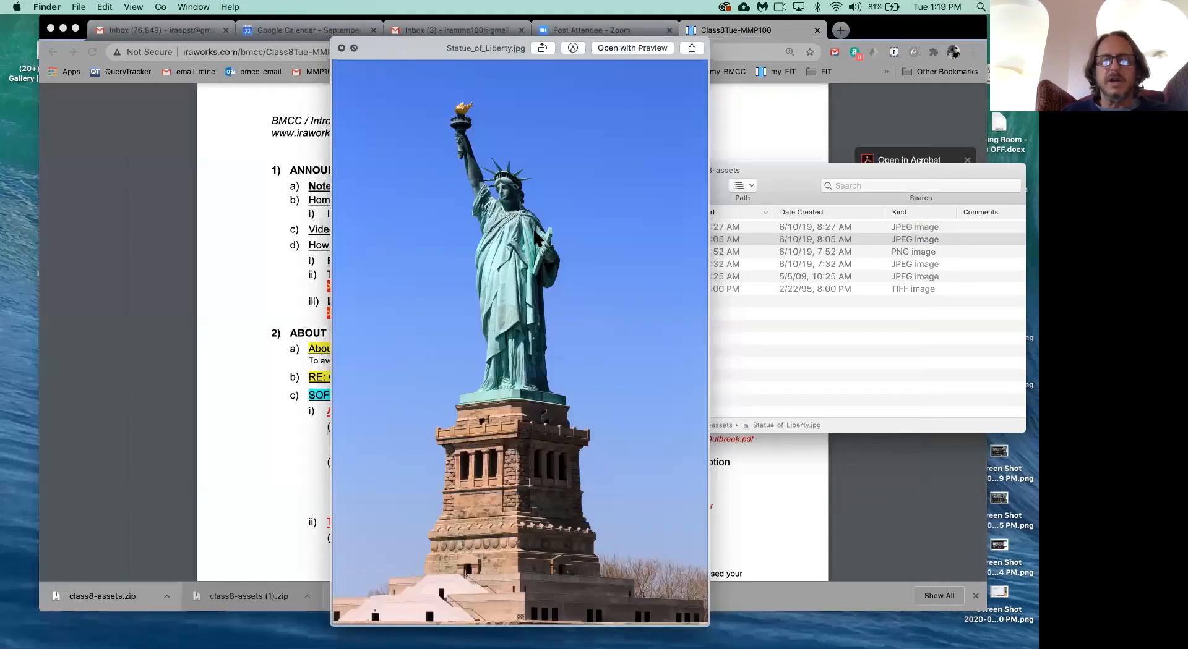
key(Down)
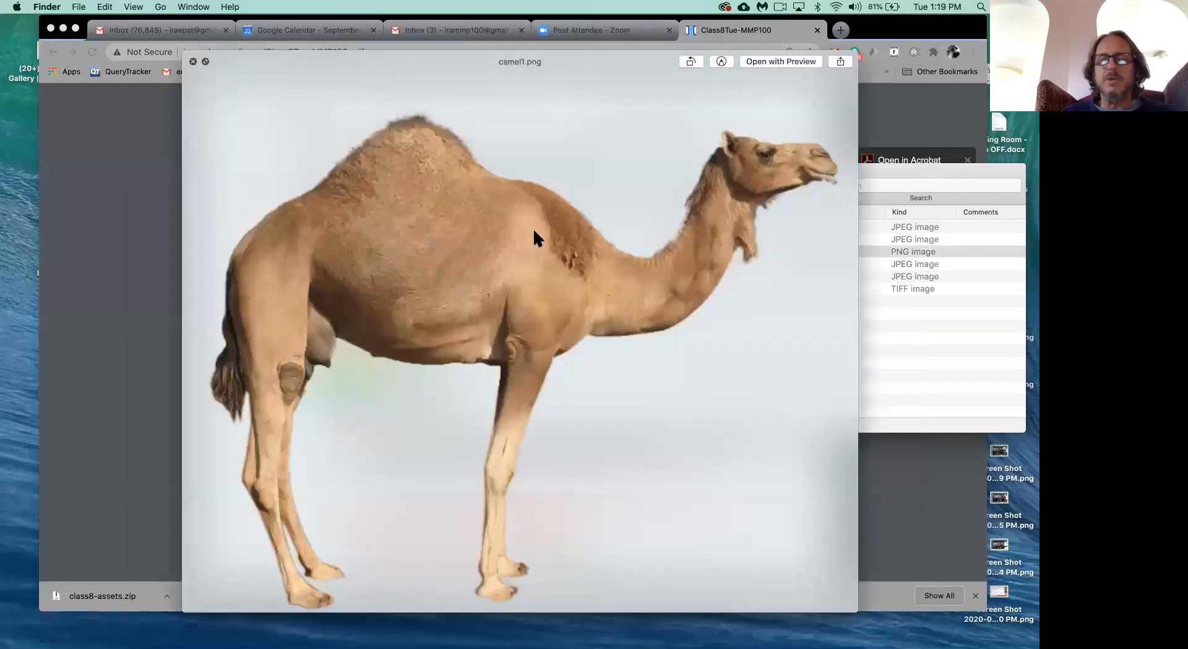
key(Down)
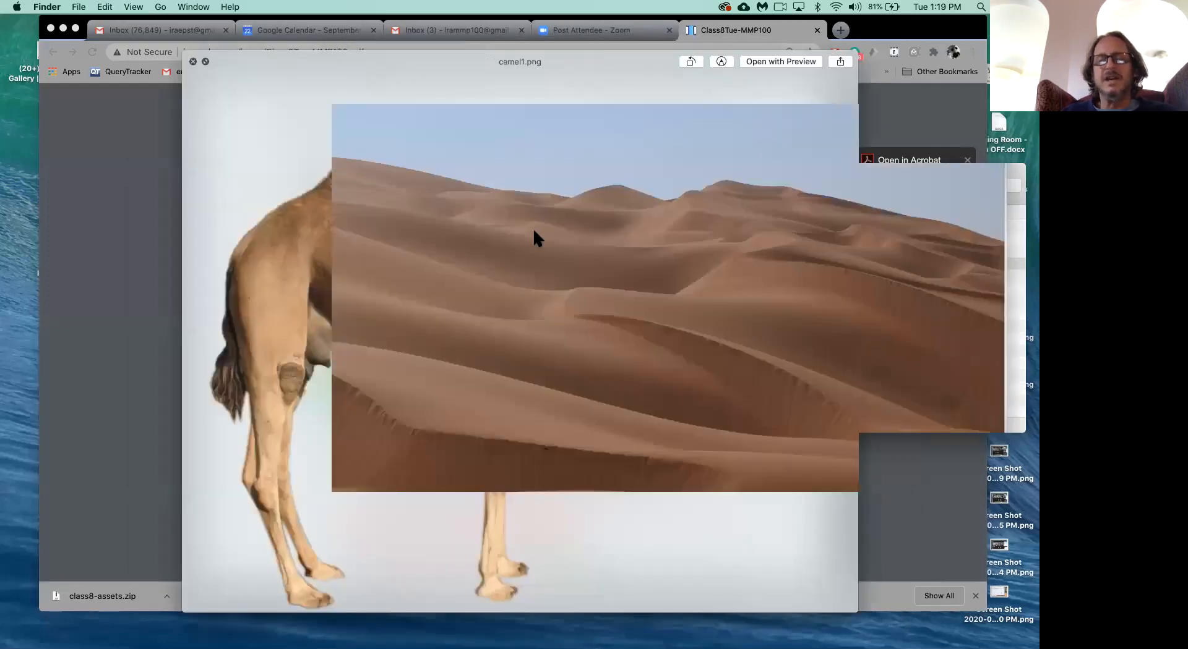
key(Down)
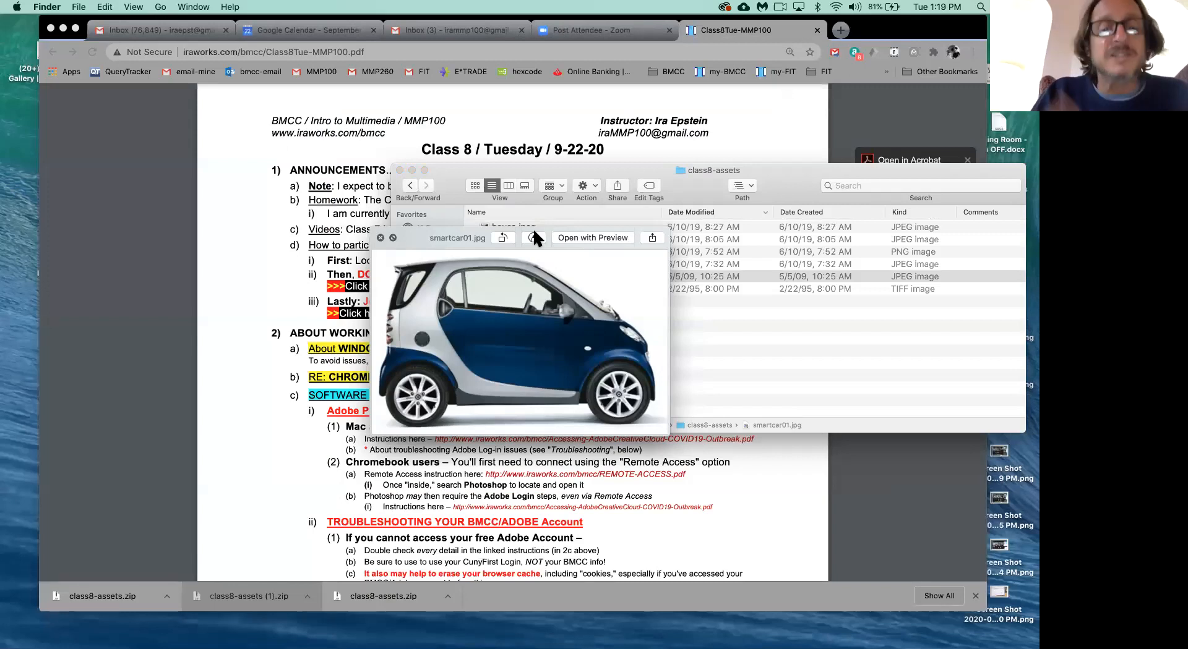
key(Down)
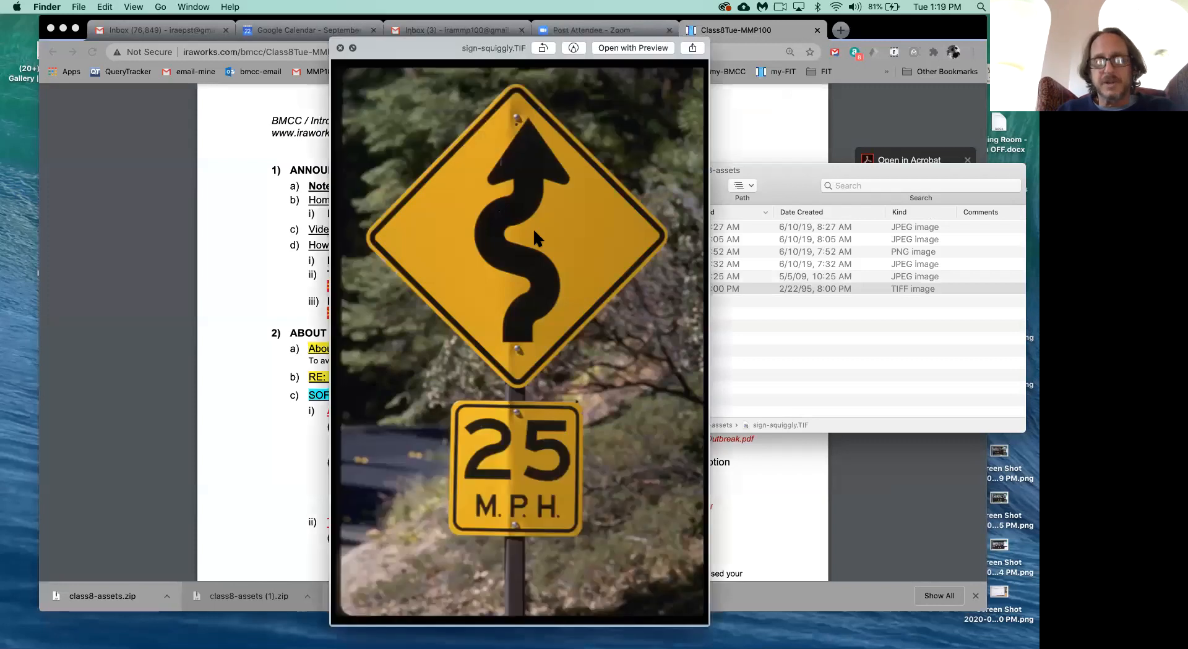
key(space)
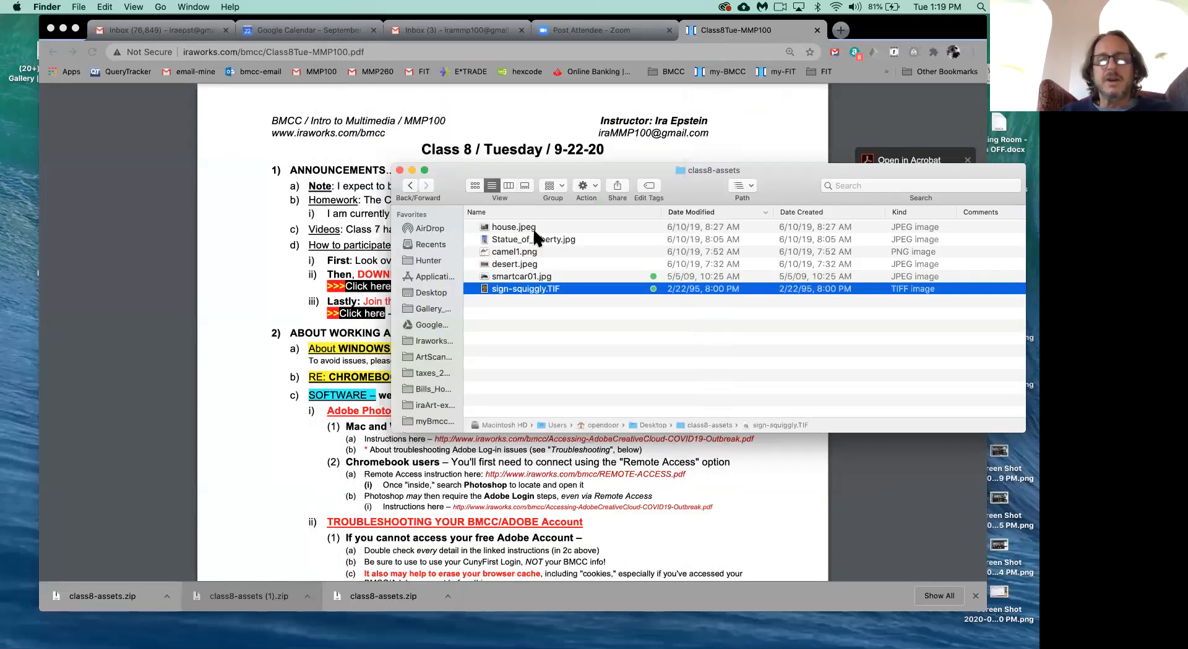
Step: Preview desert.jpeg, camel1.png, Statue_of_Liberty.jpg and house.jpeg one at a time, closing each preview
click(522, 266)
key(space)
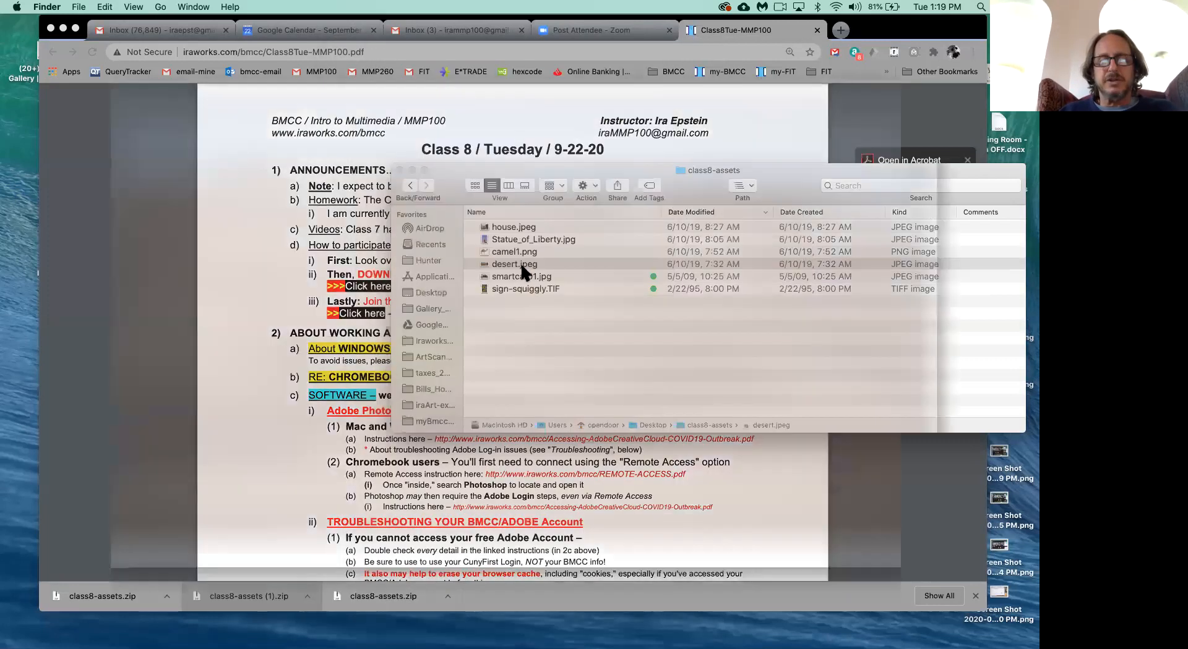
key(space)
click(522, 252)
key(space)
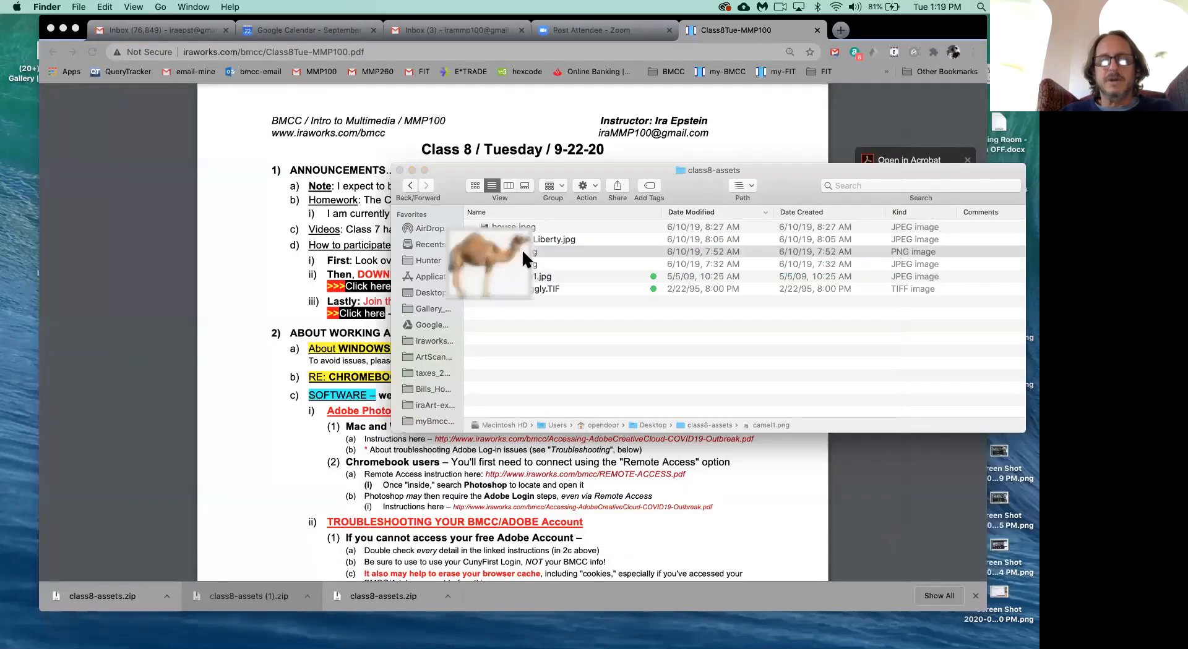
key(space)
click(528, 239)
key(space)
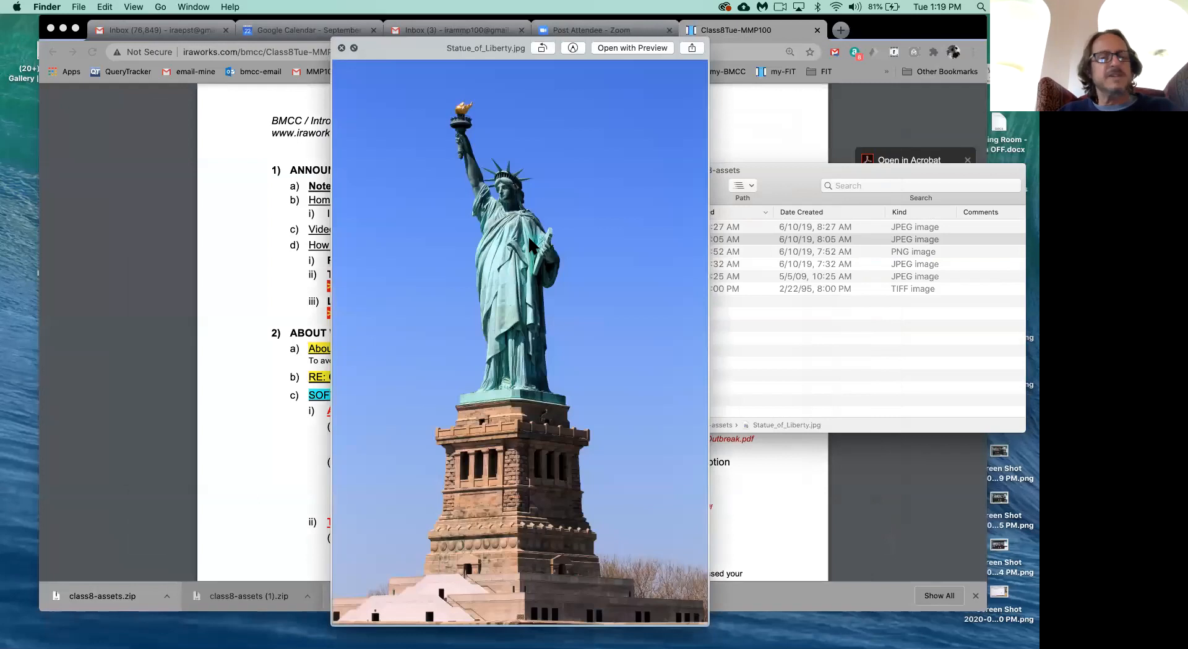
key(space)
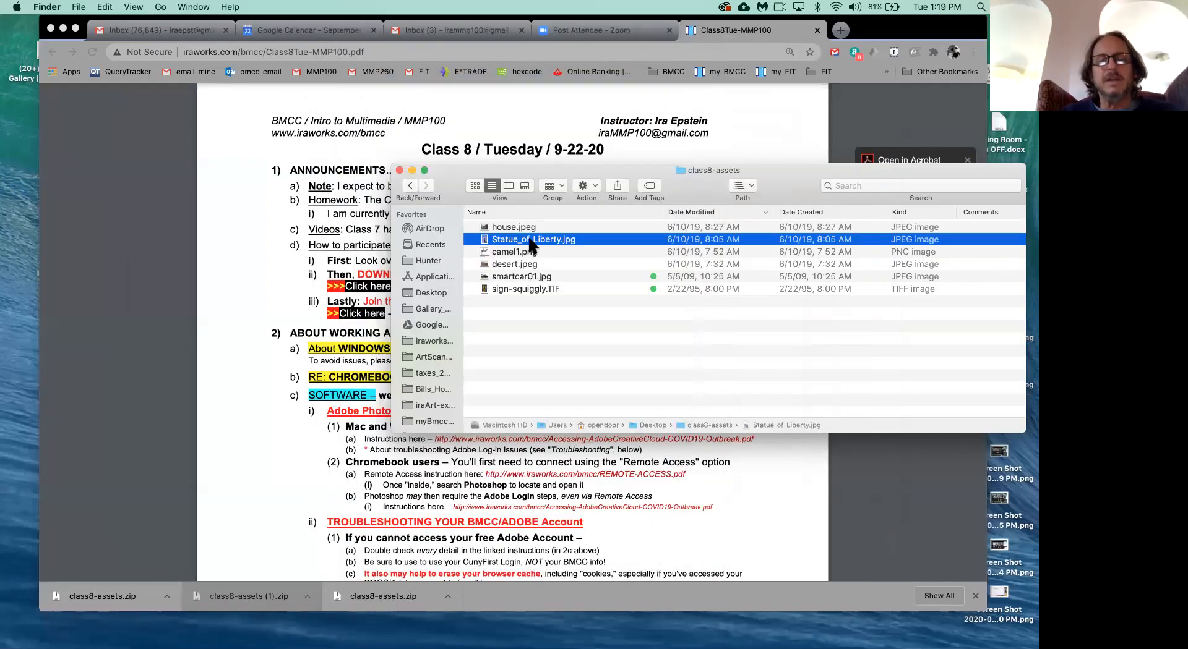
click(515, 226)
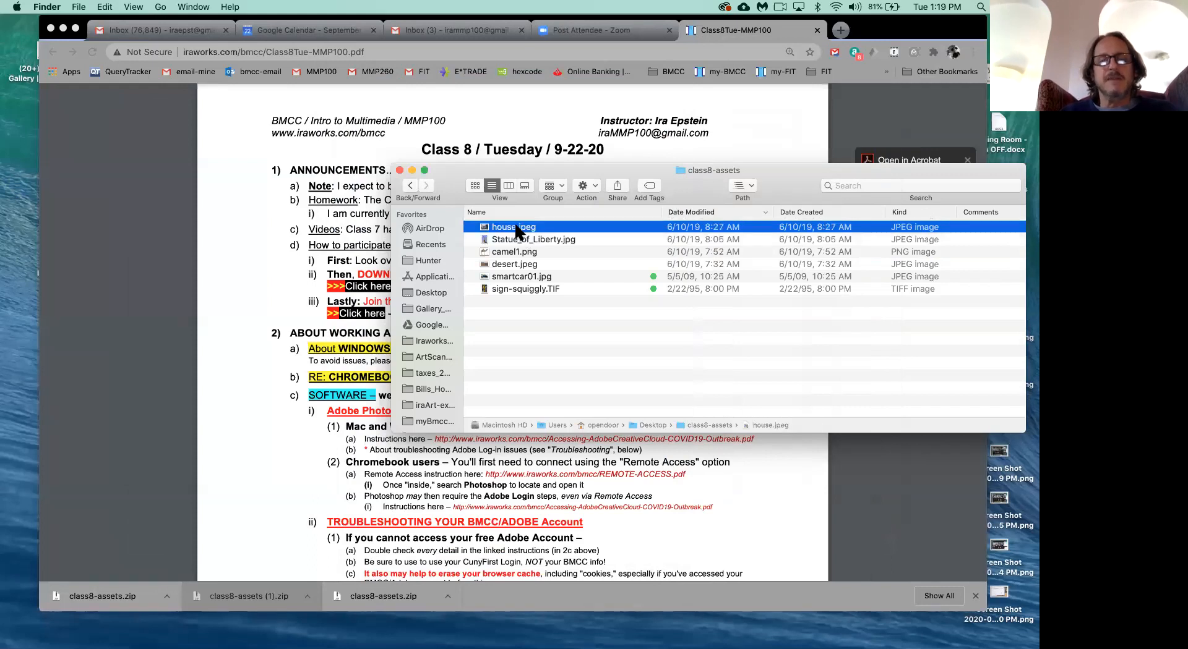
key(space)
key(space)
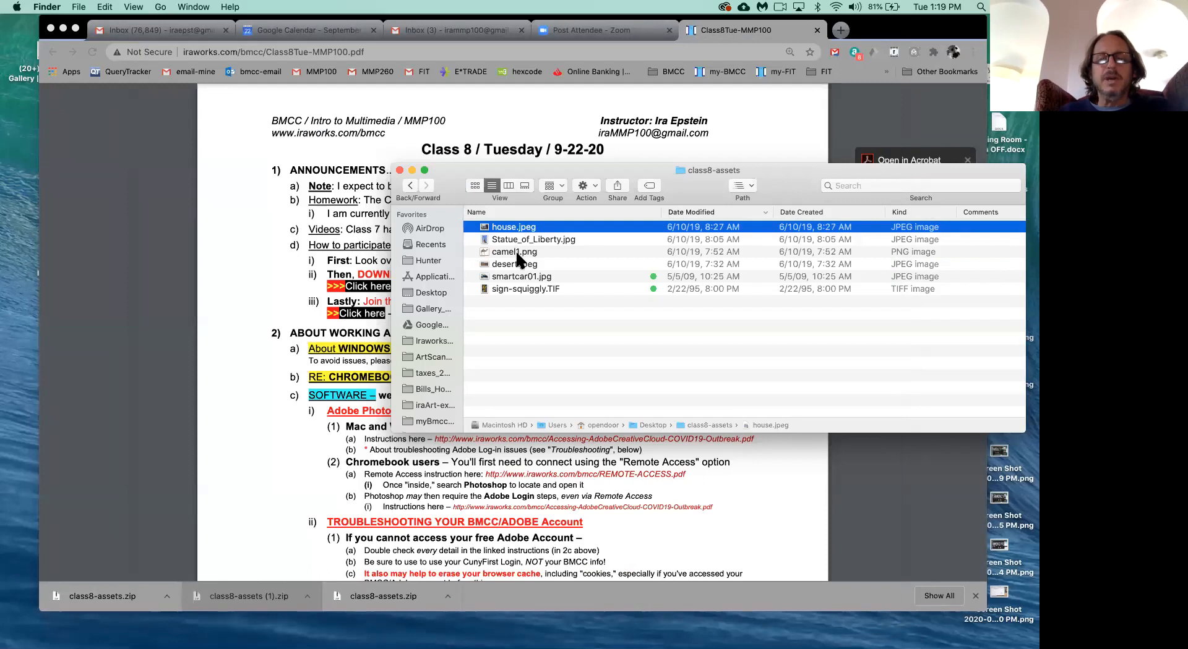
click(518, 254)
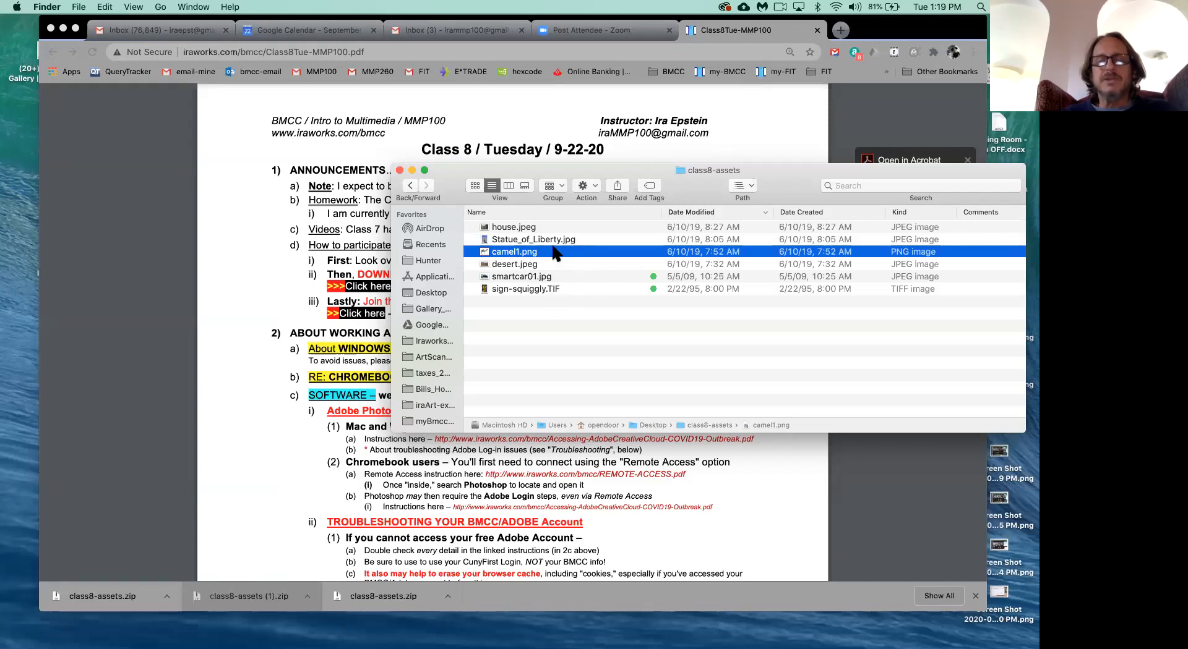
click(531, 228)
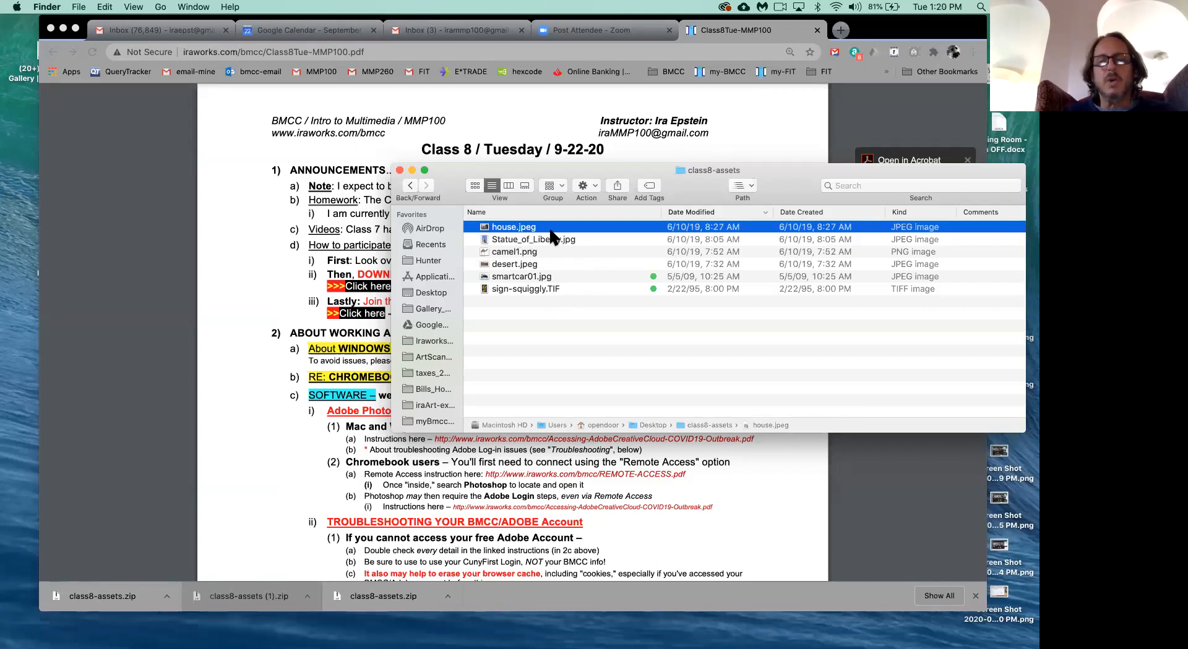
click(533, 253)
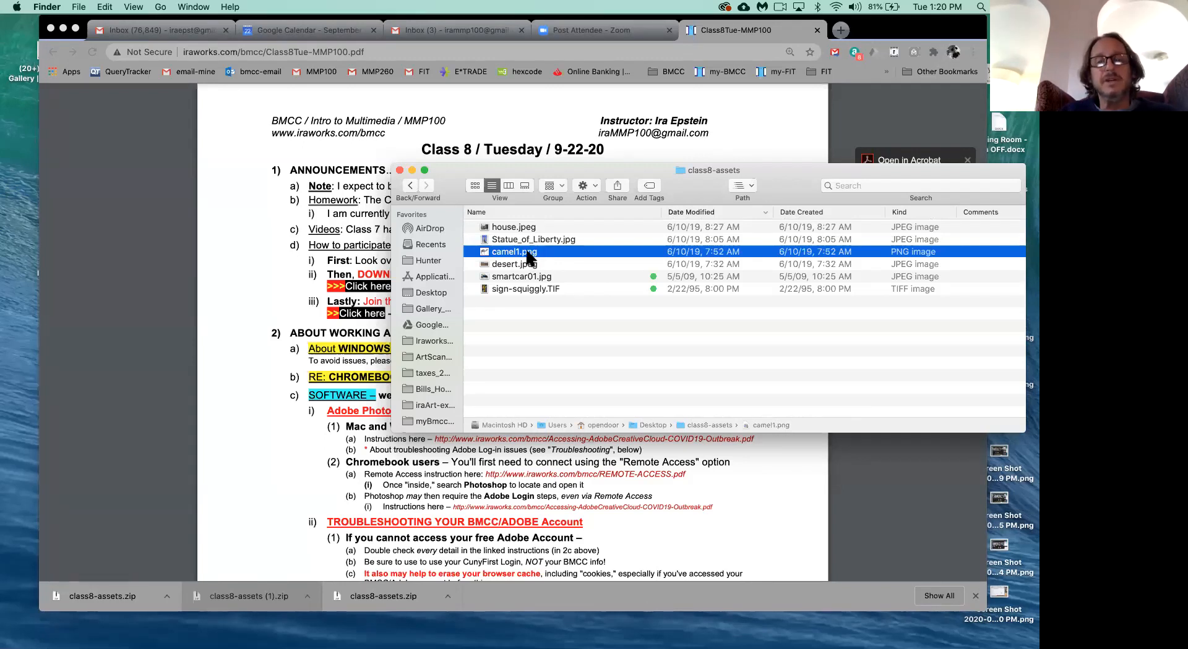
click(540, 290)
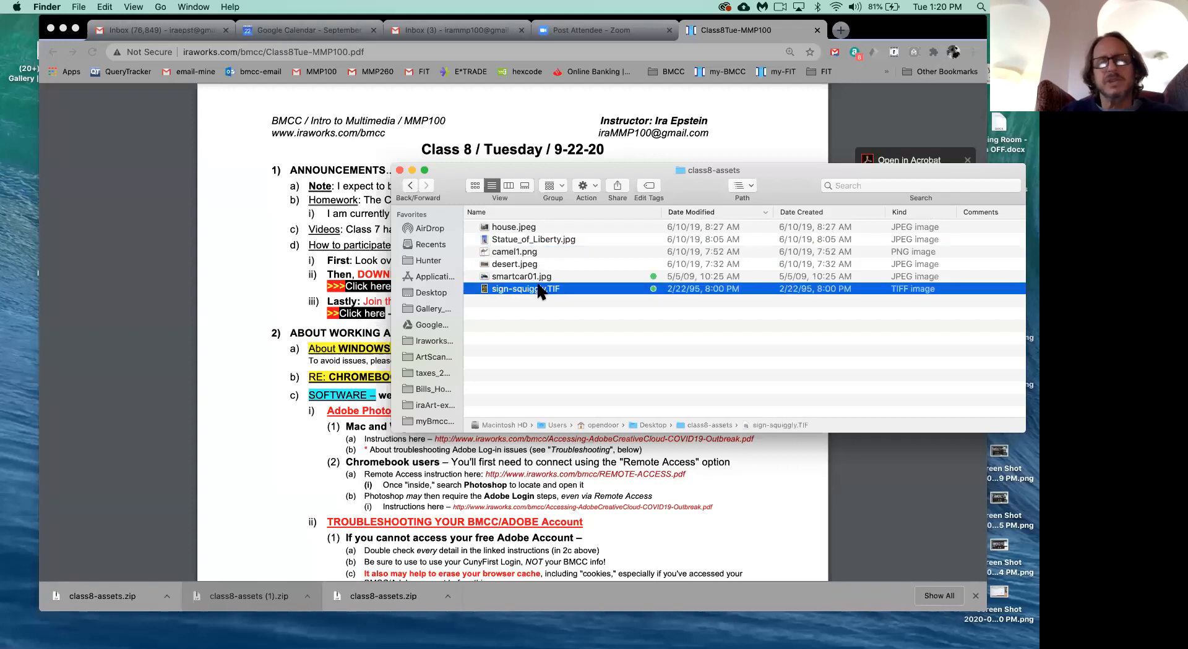
Step: Switch to Adobe Photoshop 2020 and close the leftover desert-Recovered.jpeg document without saving it
mouse_move(266, 643)
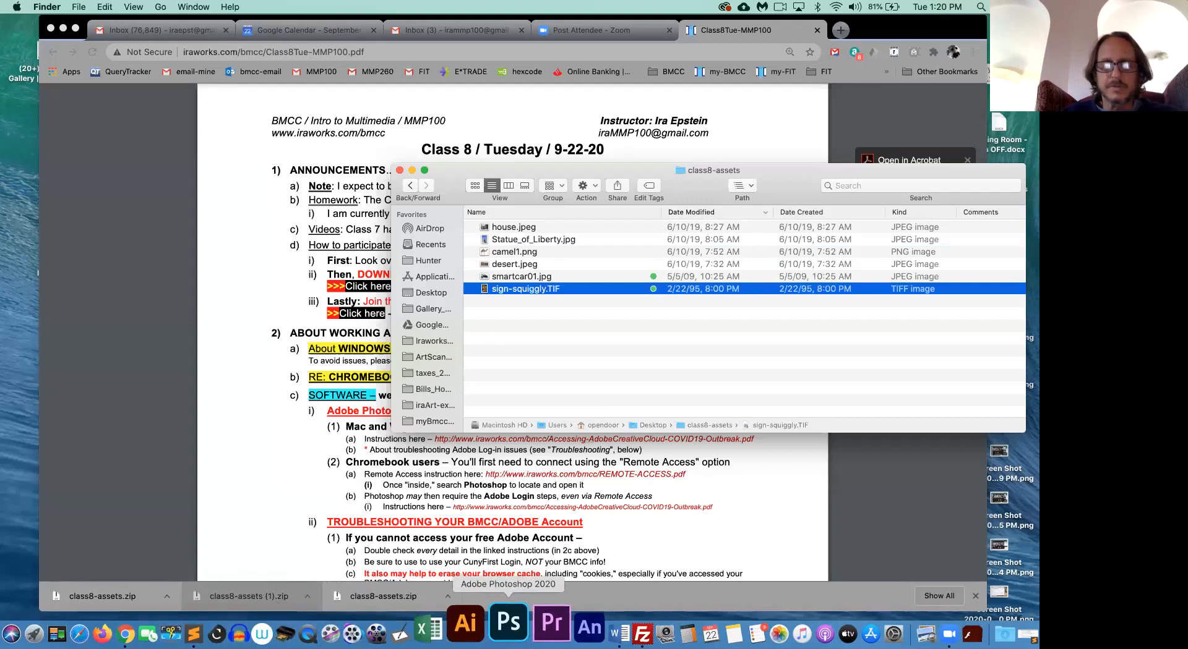
click(509, 624)
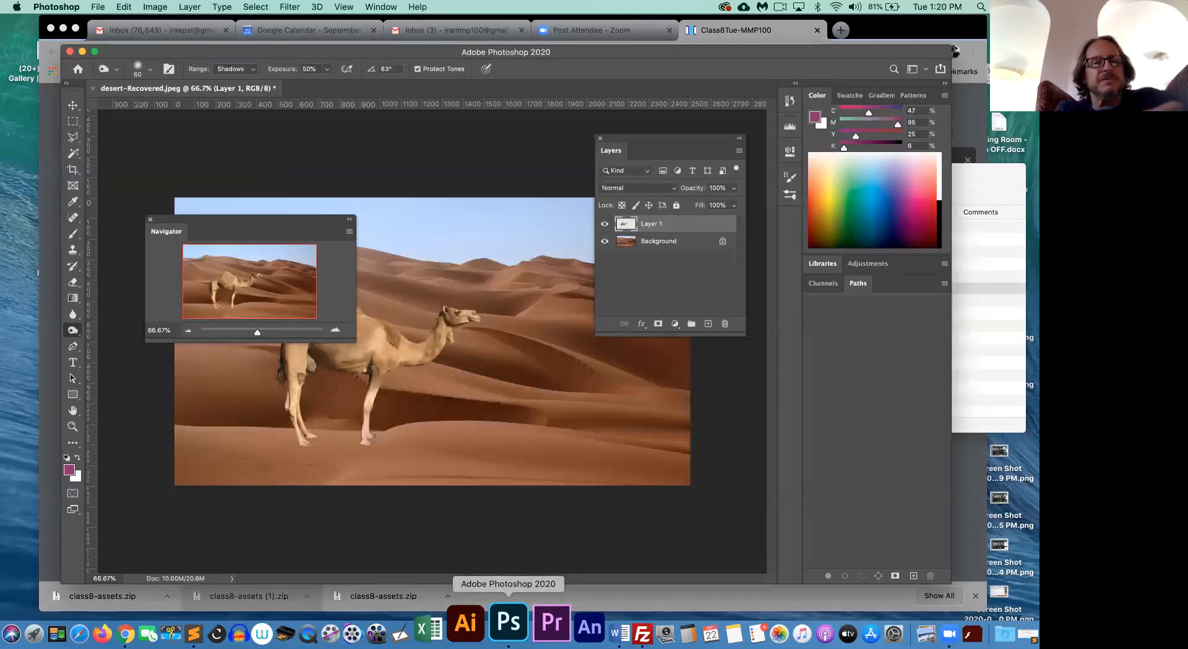
click(93, 88)
click(465, 224)
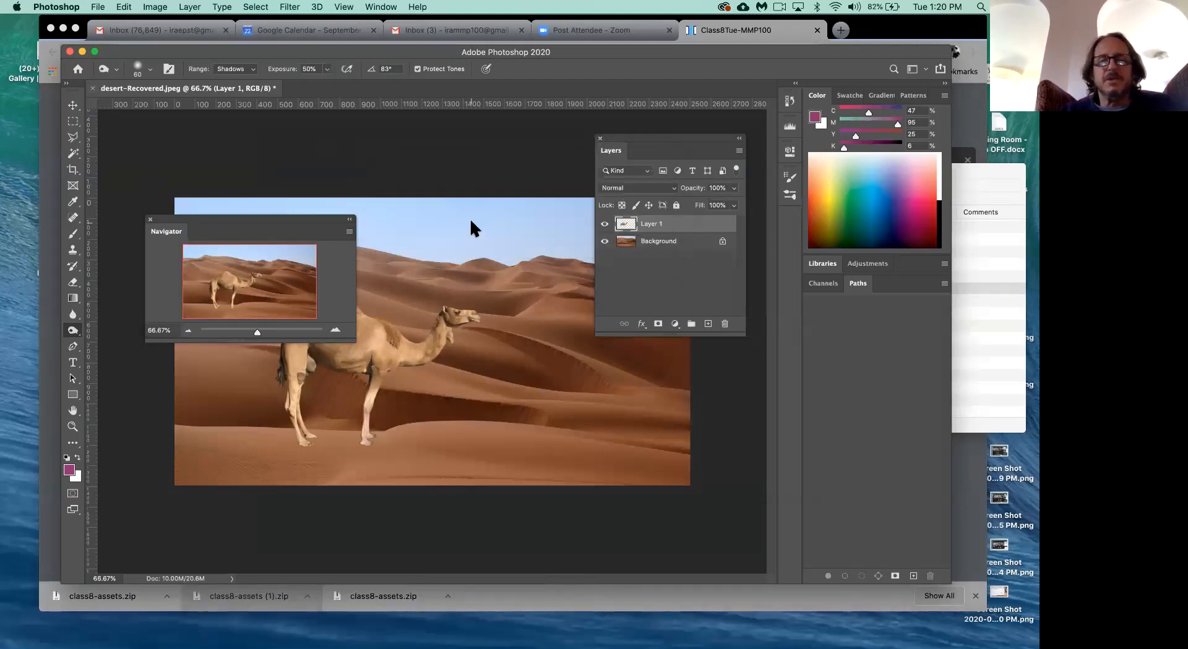
Step: Close the floating Navigator and shift the Photoshop window slightly aside
drag(308, 217, 288, 277)
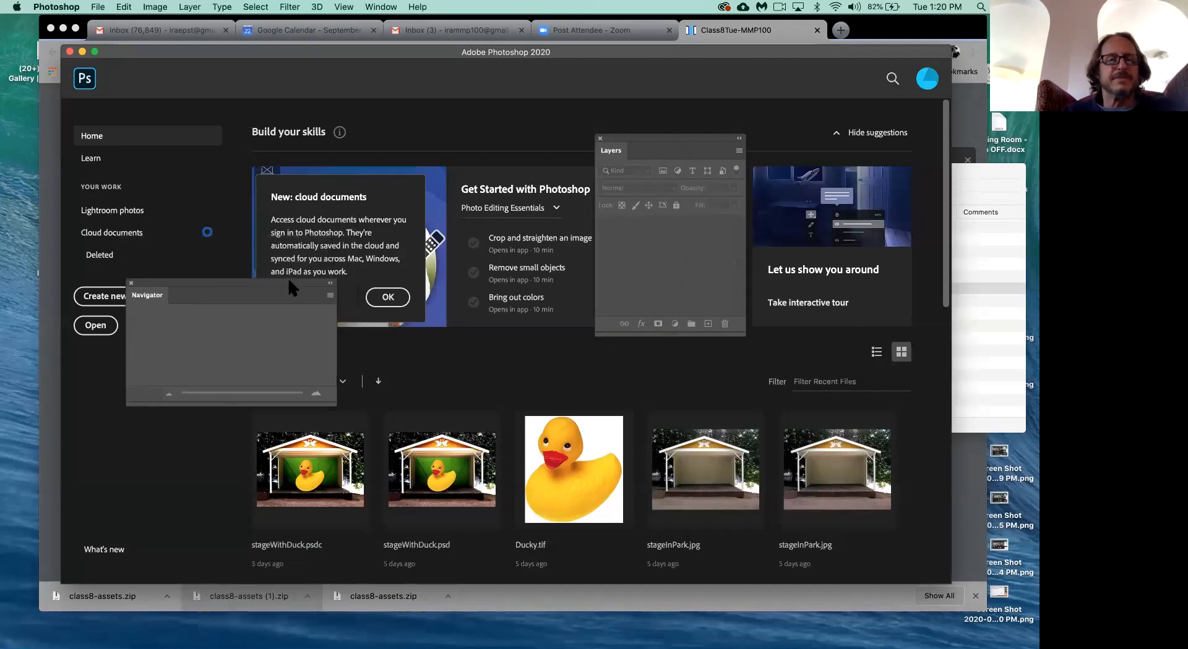
click(132, 283)
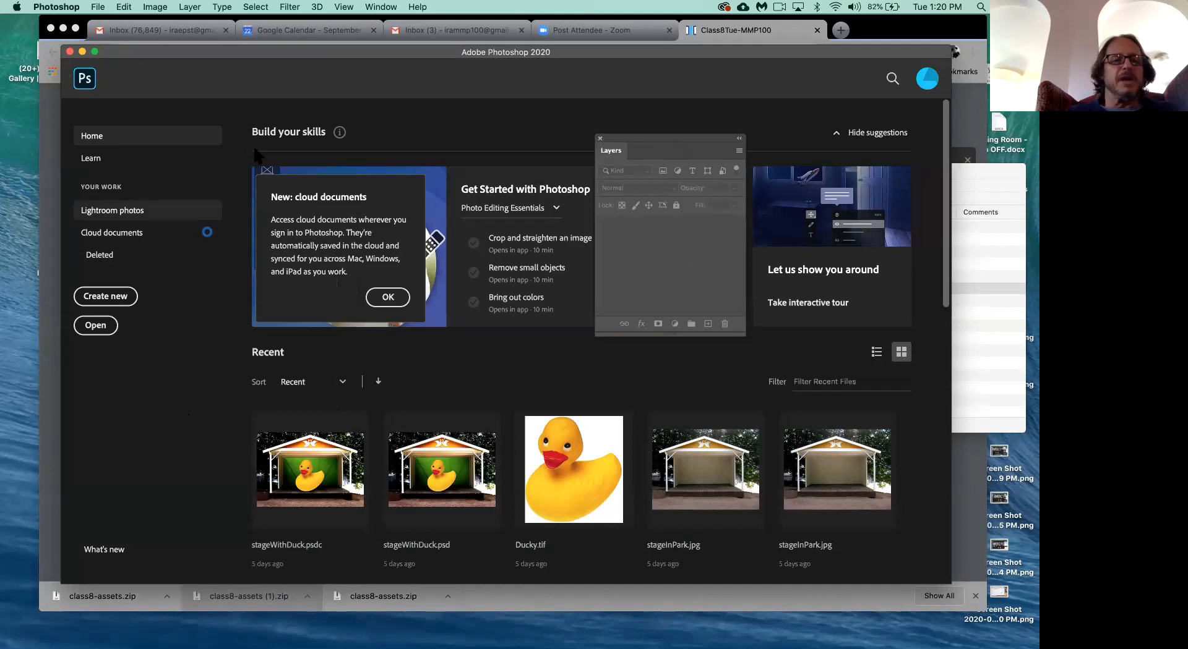
drag(346, 53, 319, 55)
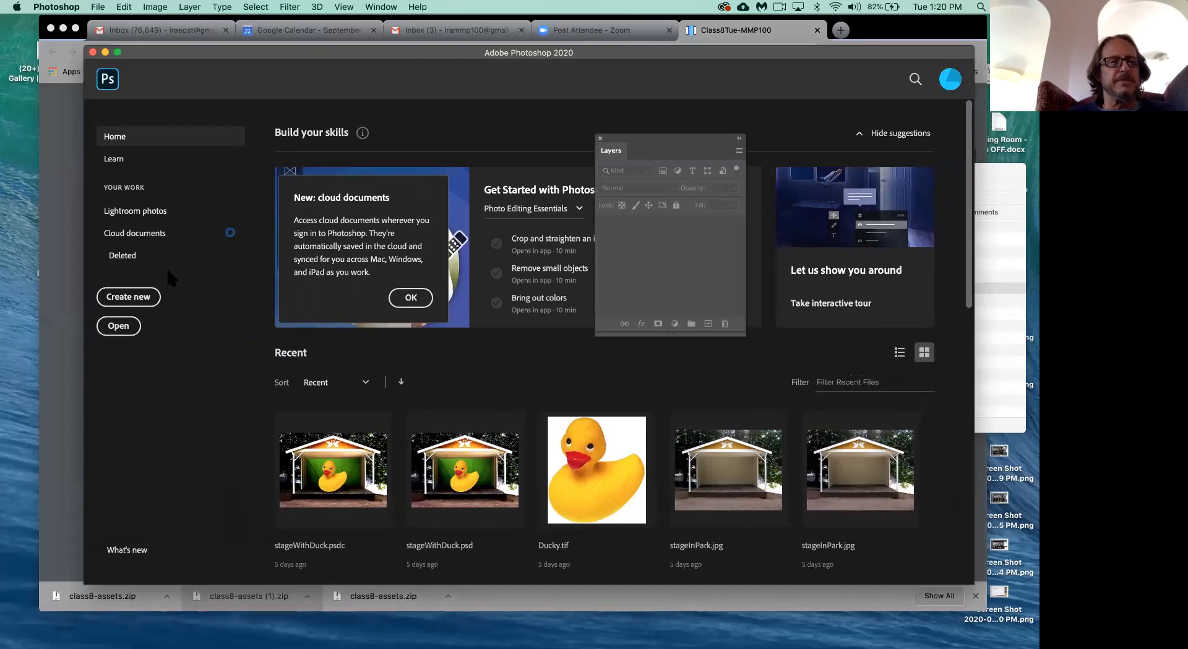
Step: Open desert.jpeg from the class8-assets folder on the Desktop, browsing the computer instead of the cloud documents
click(98, 8)
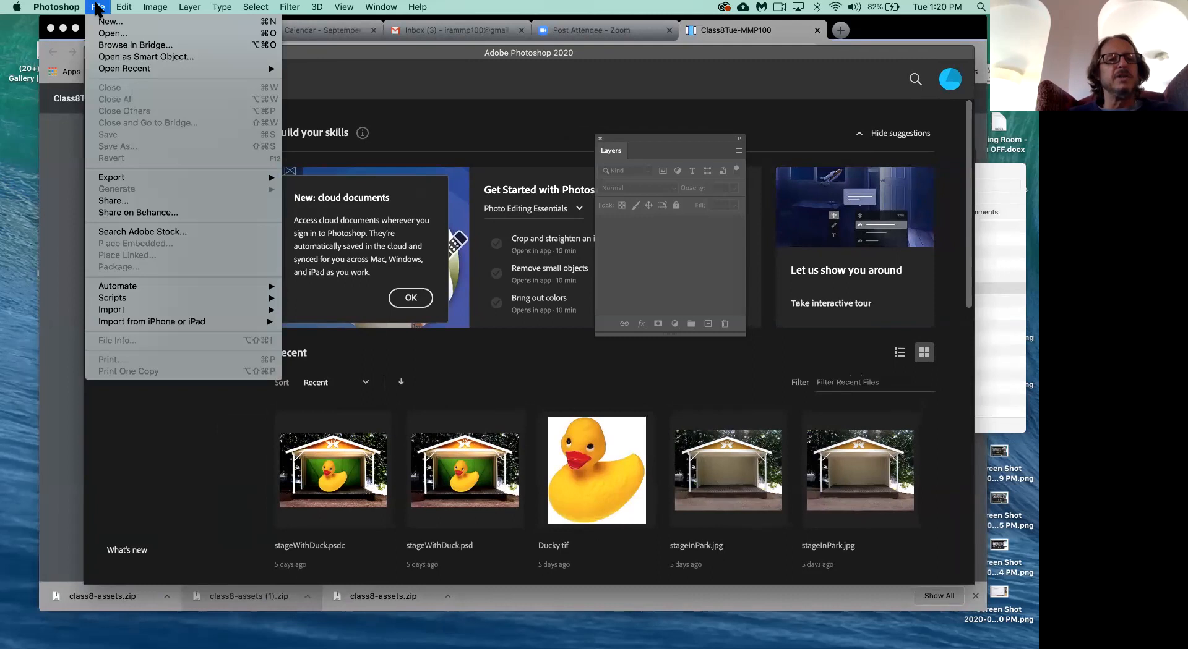
click(113, 34)
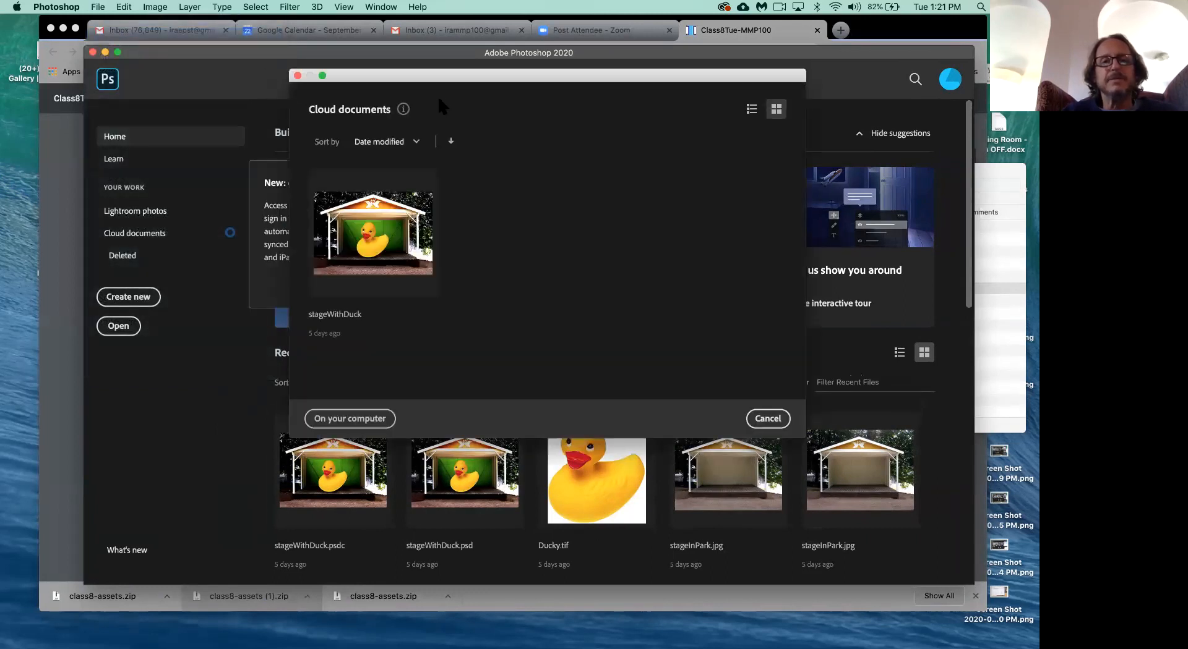
drag(435, 75, 383, 76)
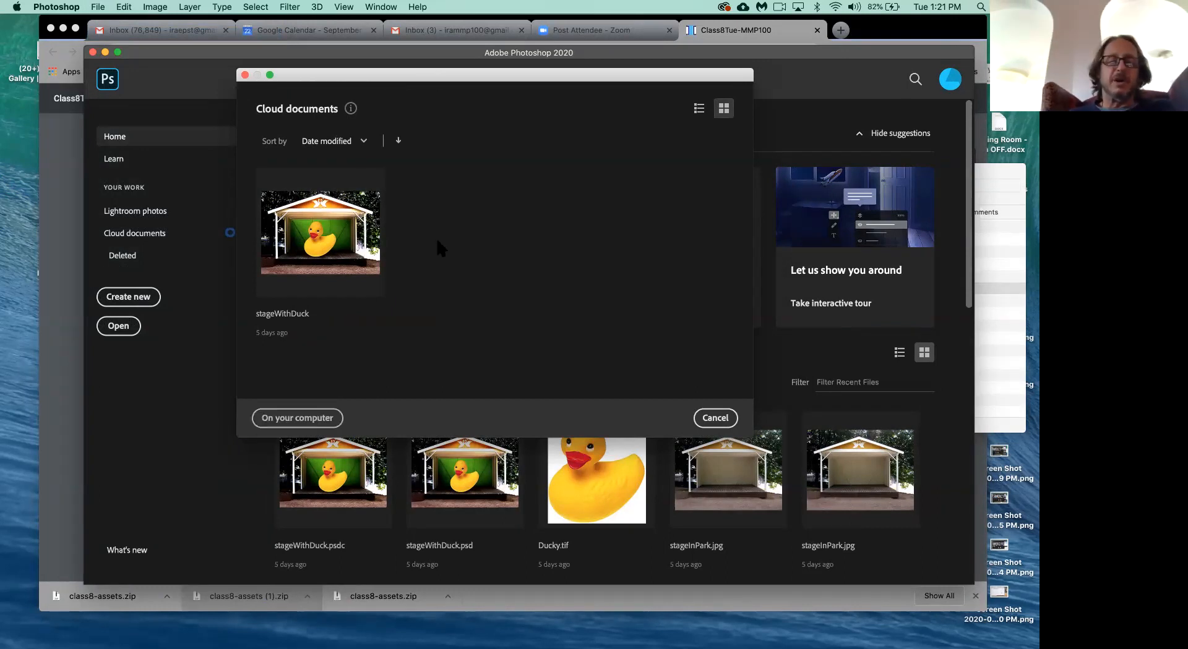
click(309, 420)
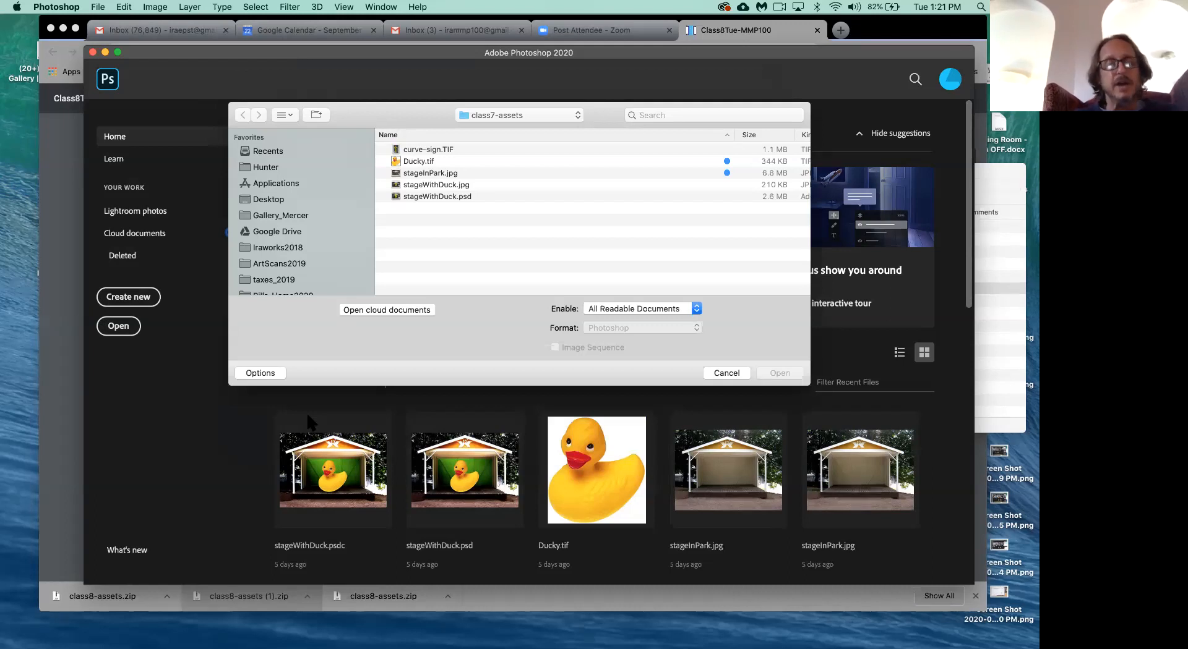
click(263, 201)
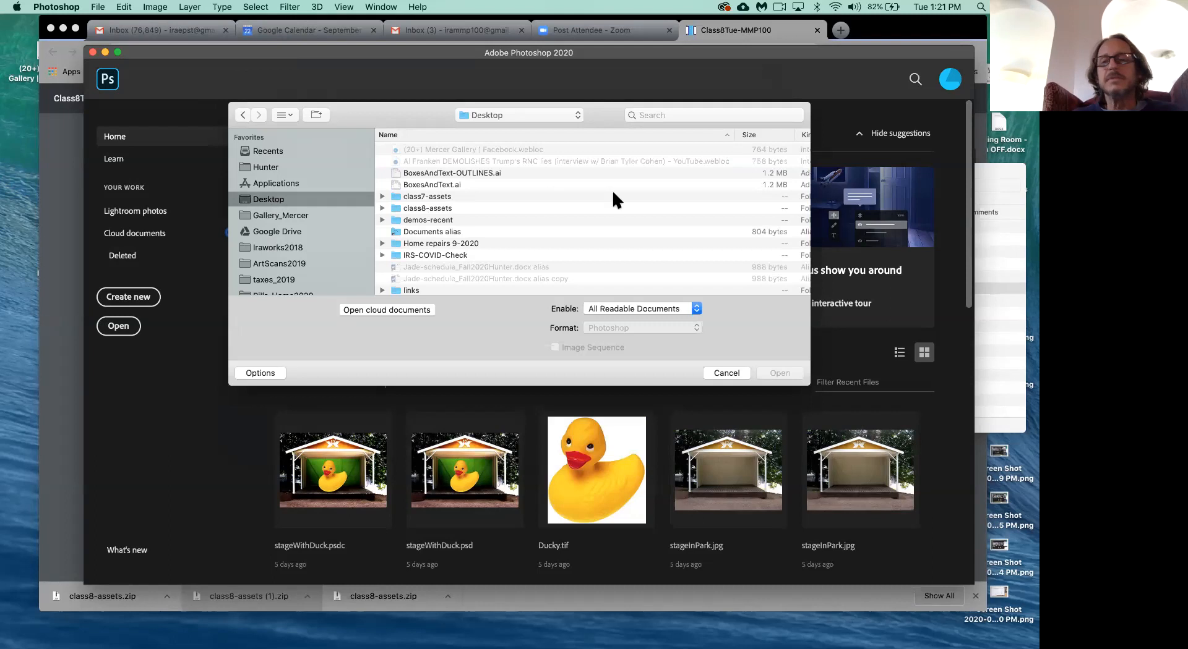
click(447, 209)
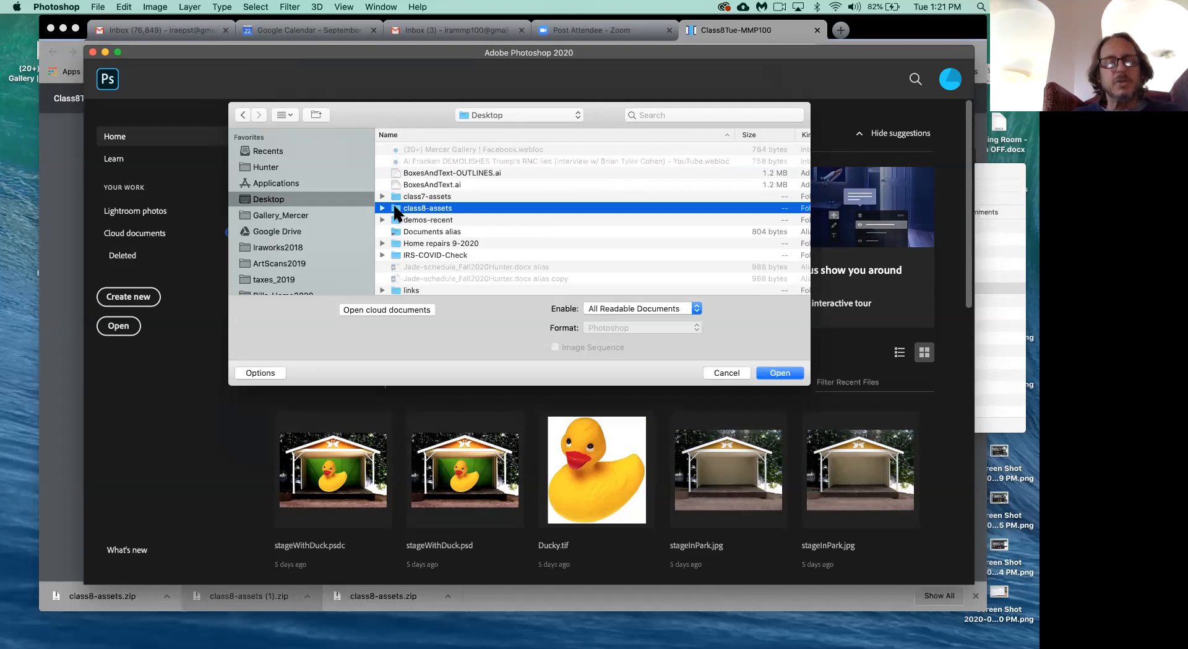
double_click(395, 208)
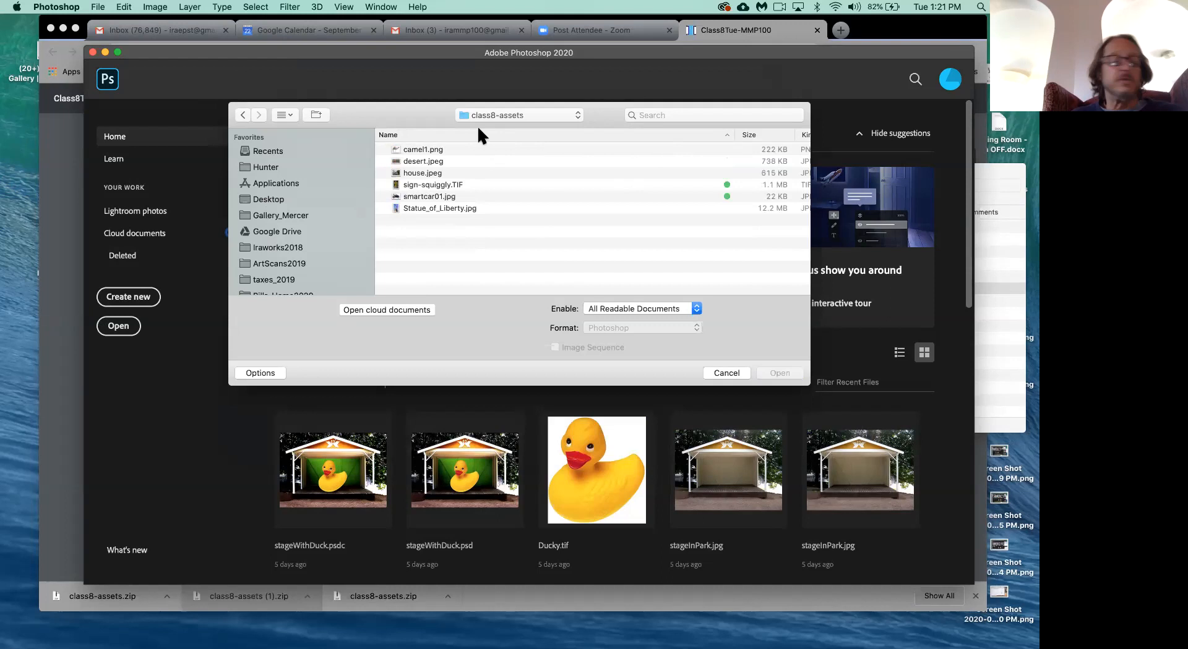
click(438, 162)
click(781, 375)
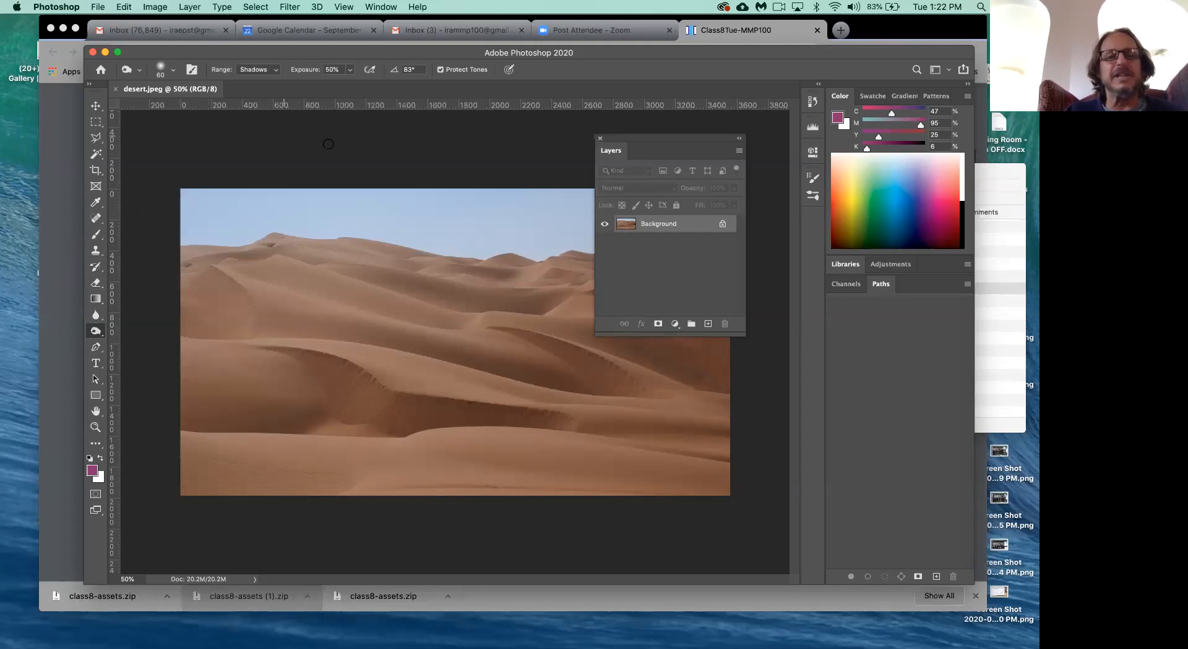
Step: Toggle the document rulers off and back on several times and check the Rulers option without changing it
click(385, 126)
key(super+r)
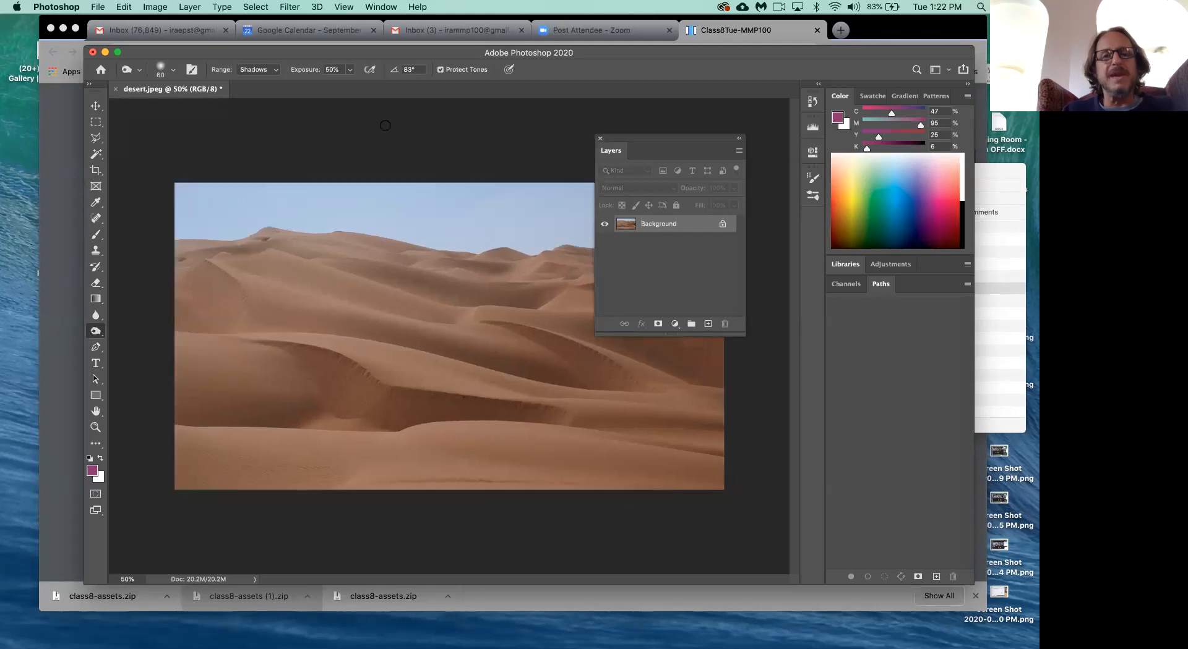
key(super+r)
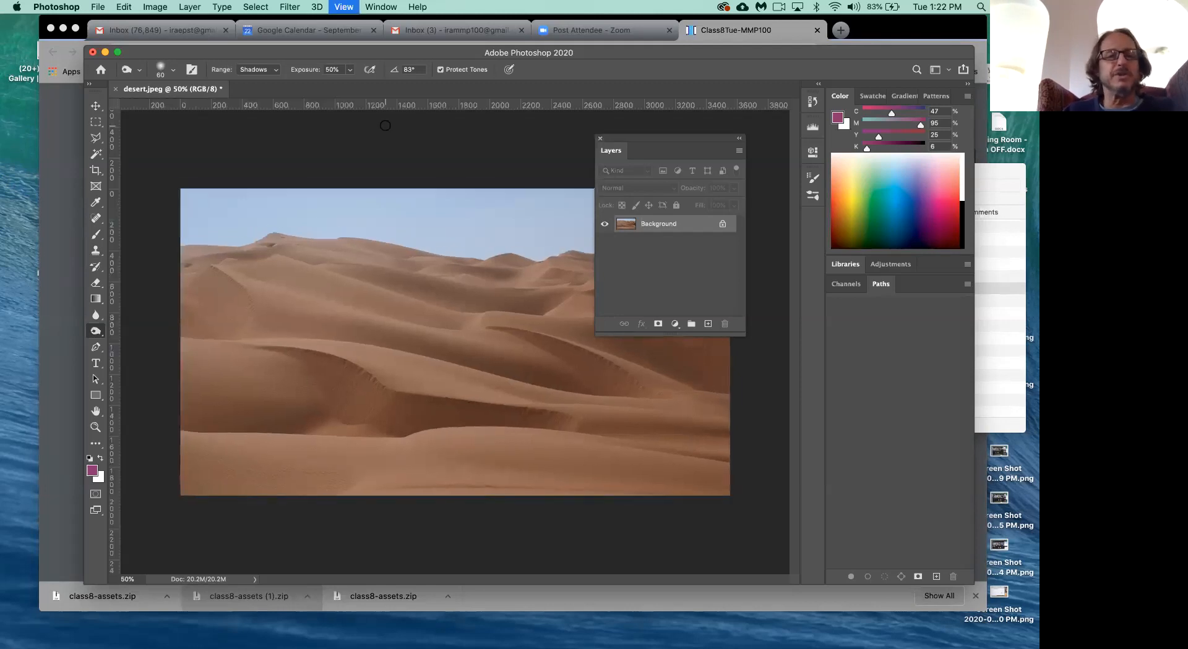
key(super+r)
key(super+r)
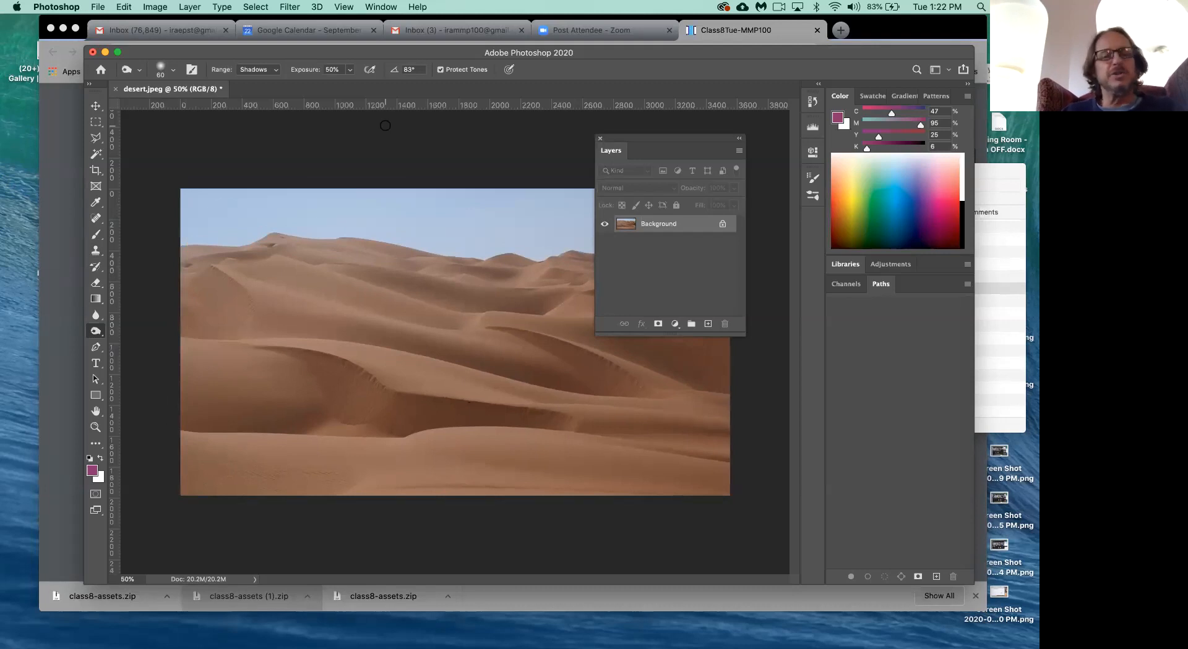
key(super+r)
key(super+r)
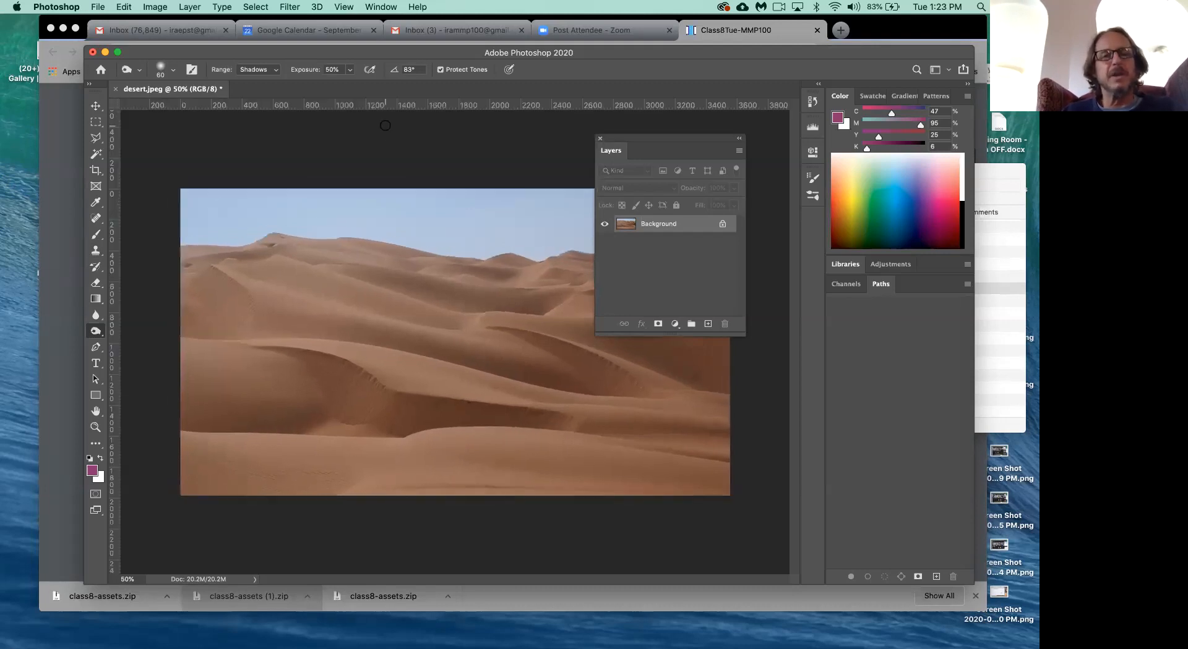
click(346, 7)
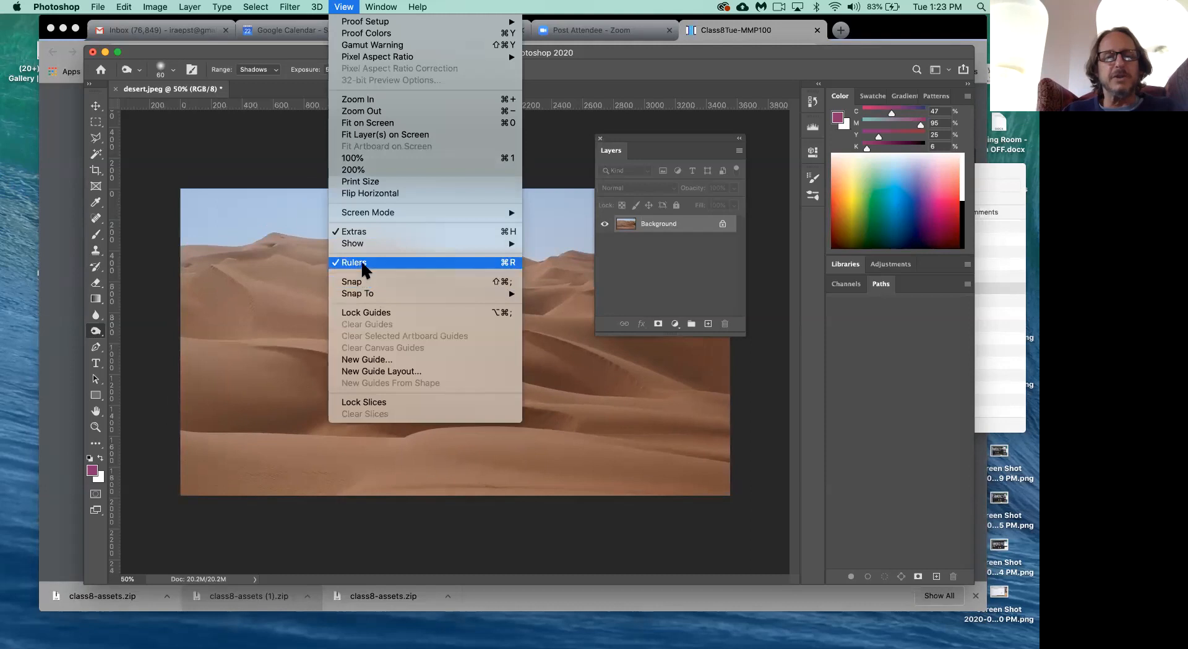
click(250, 156)
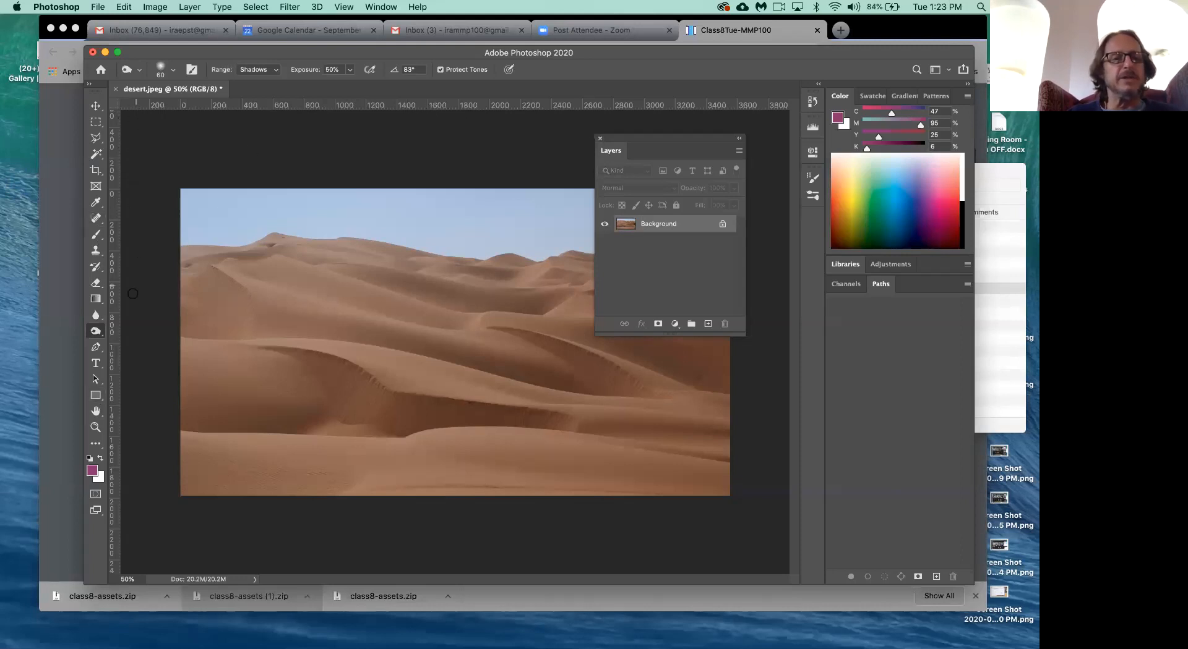
Step: Check the available ruler units, keeping Pixels, and move the floating Layers panel down over the image's lower right corner
right_click(353, 108)
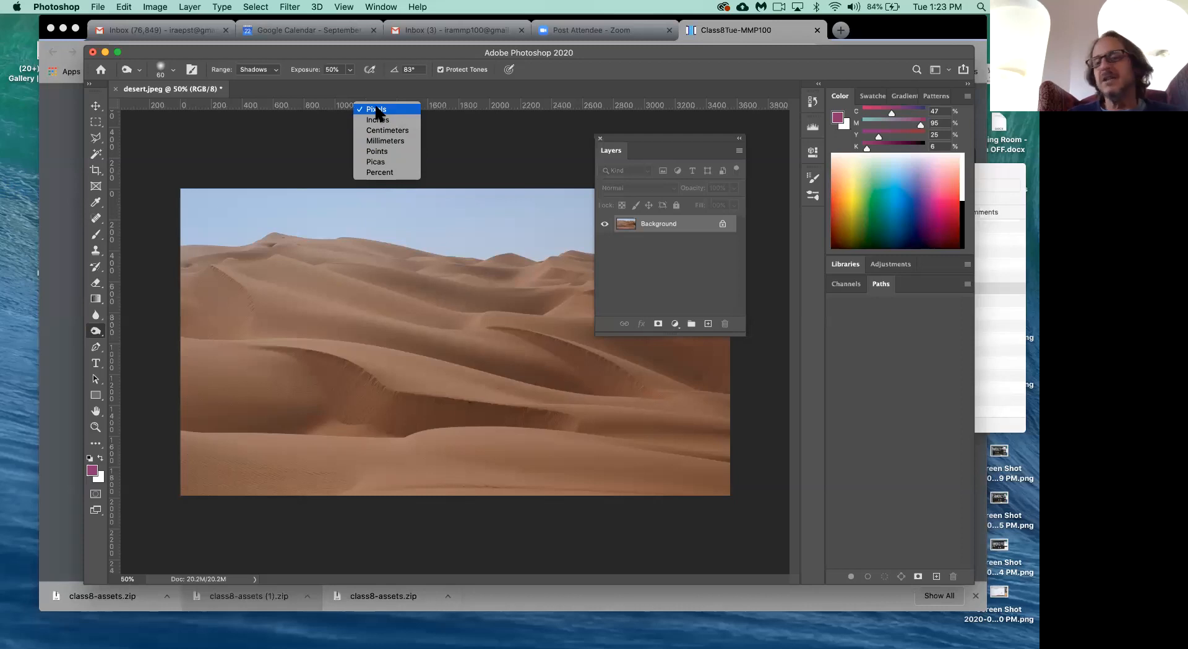
click(473, 126)
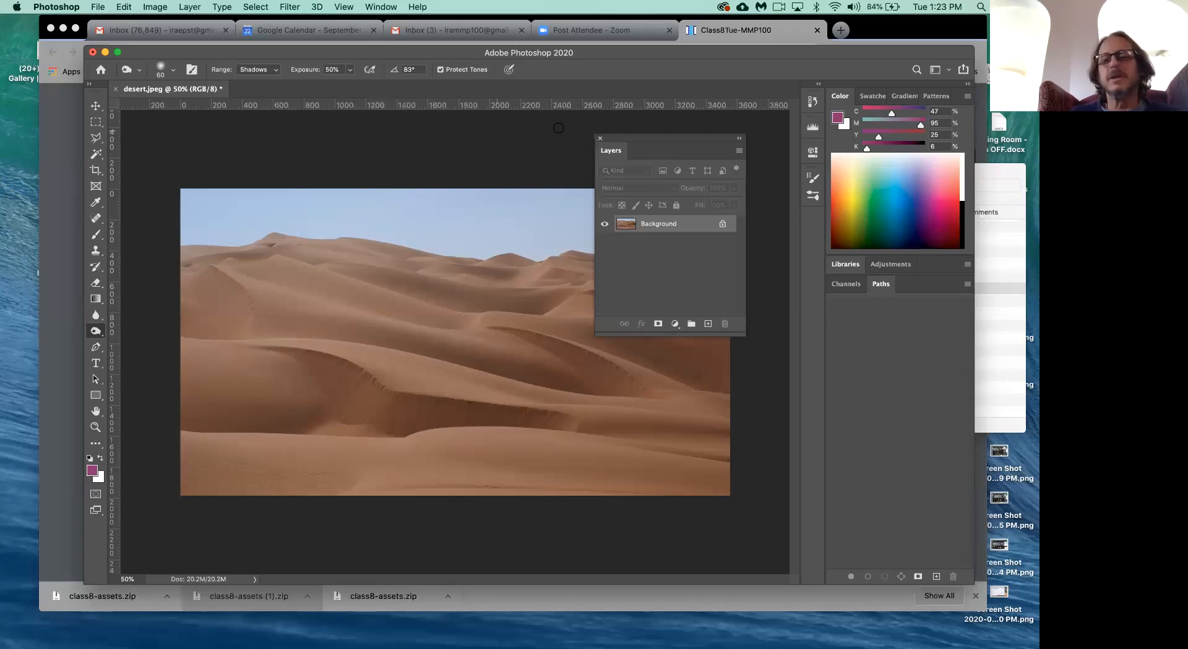
drag(675, 140, 732, 306)
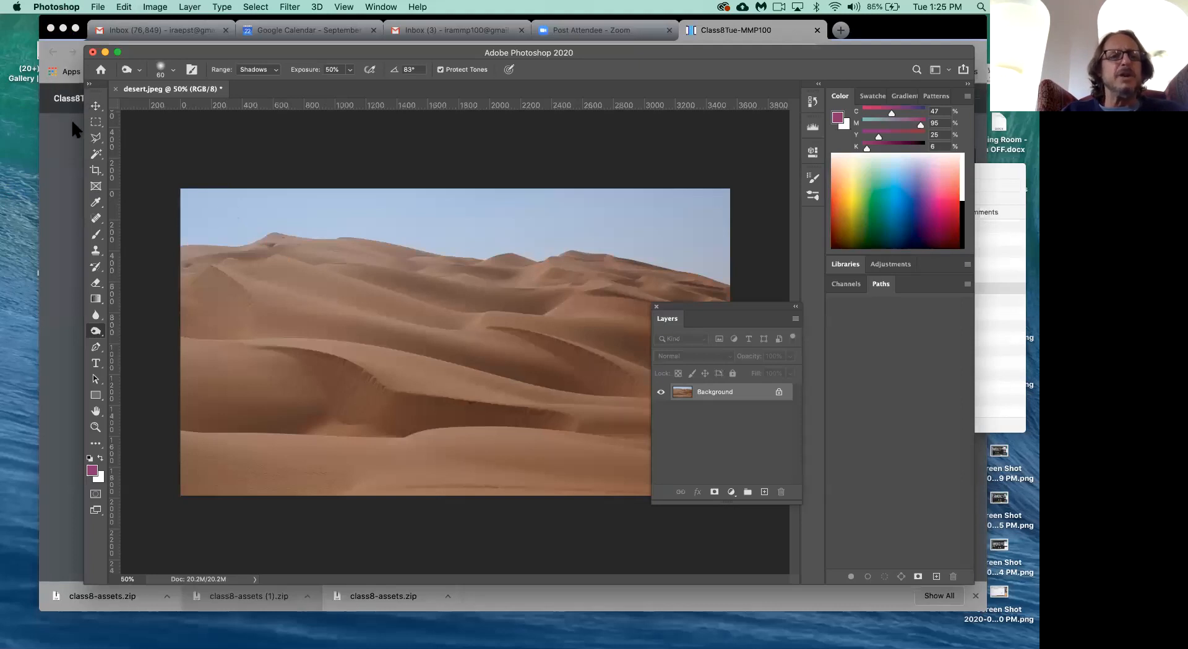
click(70, 118)
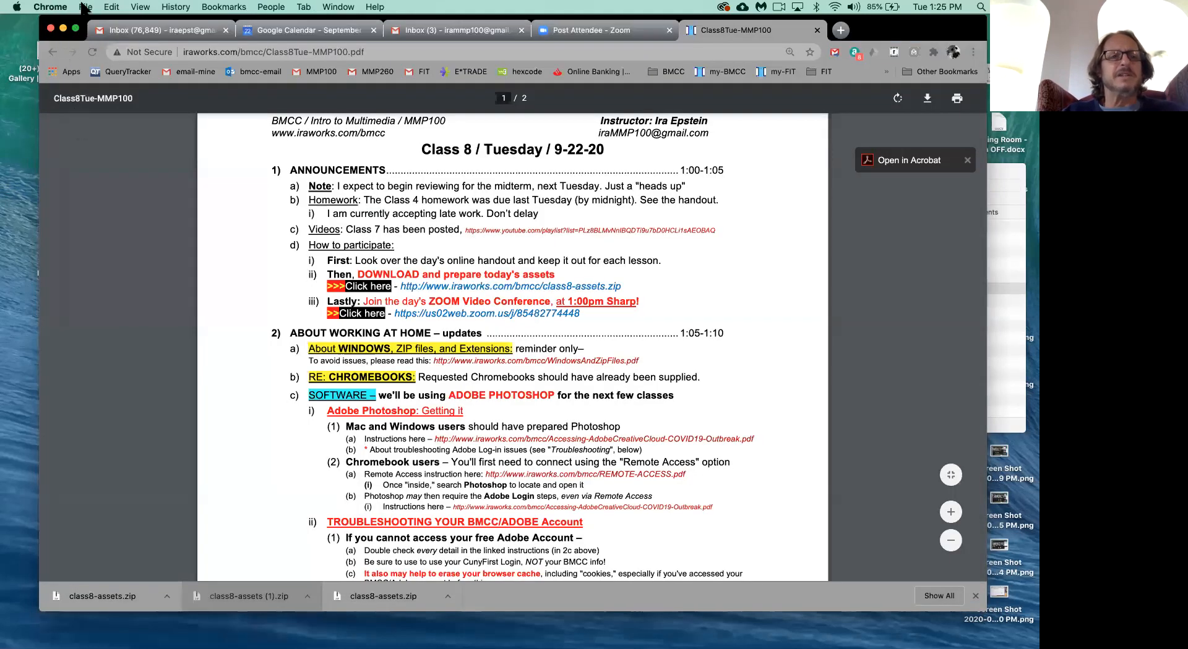
click(16, 147)
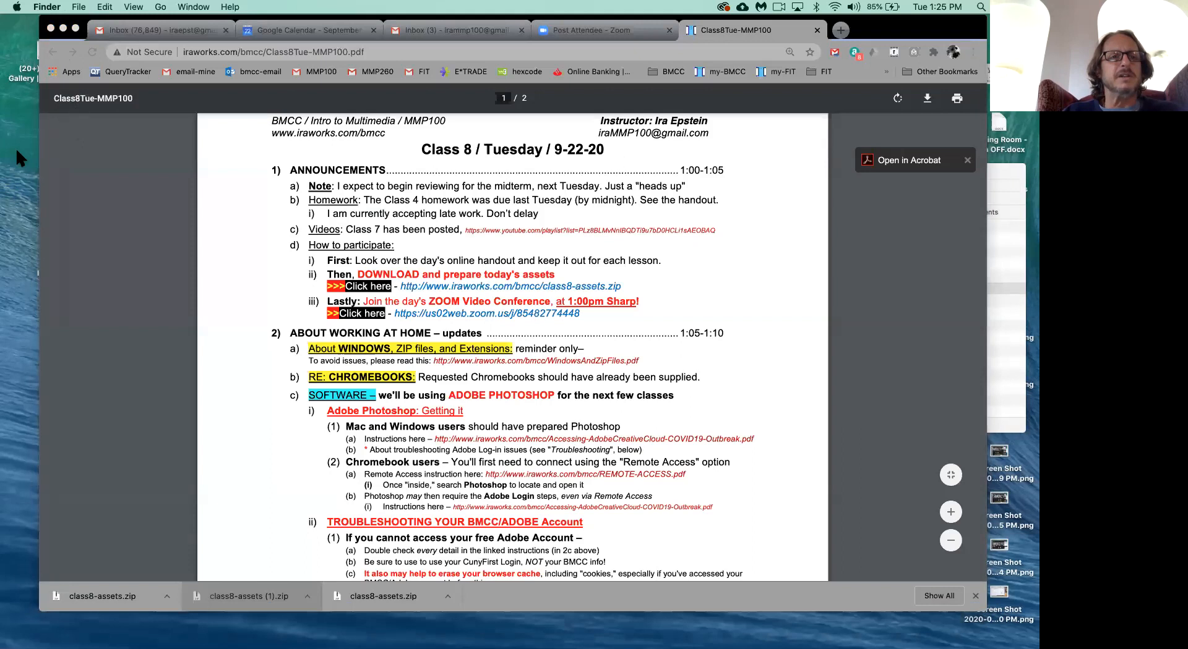
mouse_move(265, 637)
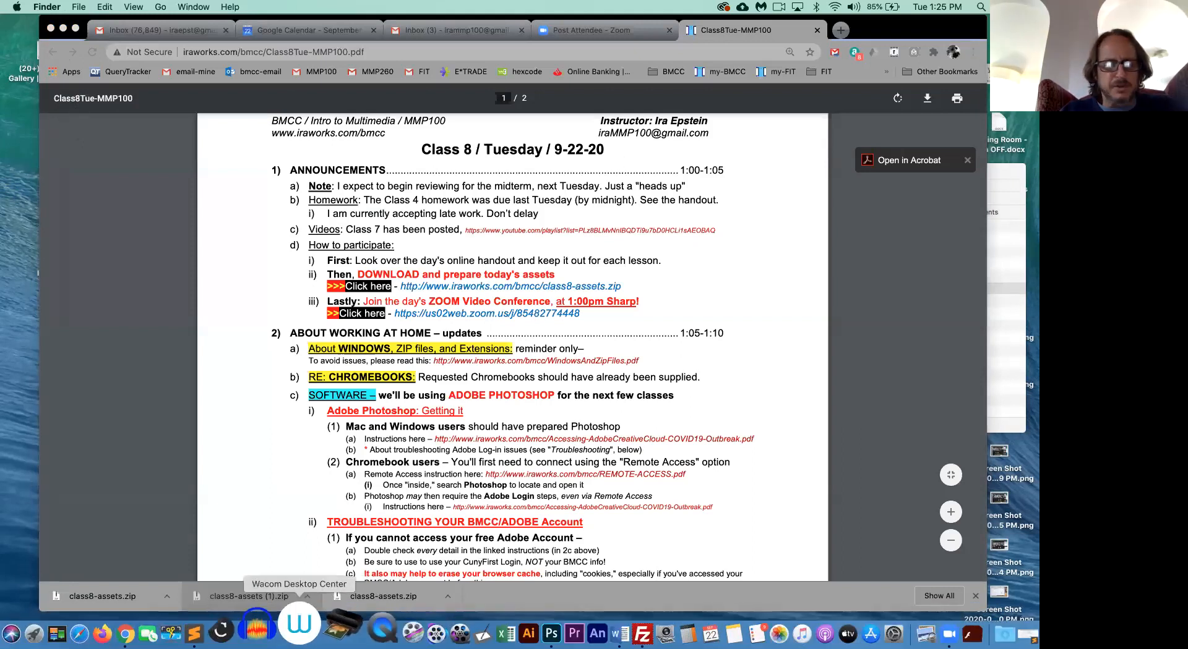
click(516, 623)
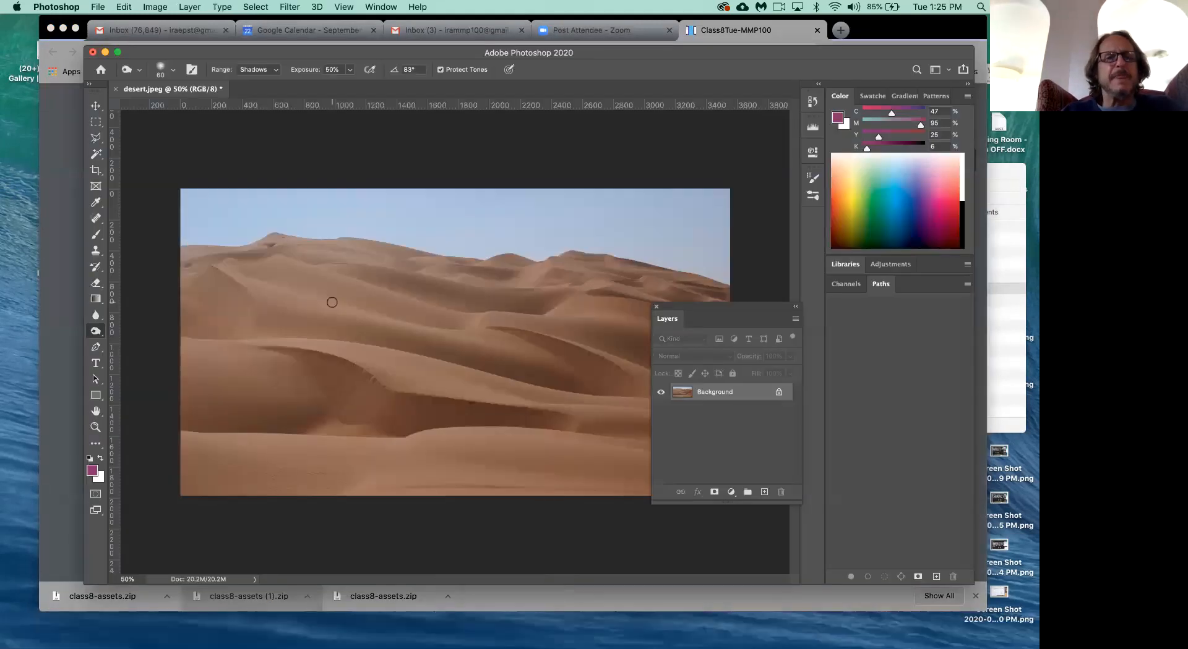
Step: Open the Image Size settings for desert.jpeg and reposition the dialog slightly over the image
click(155, 7)
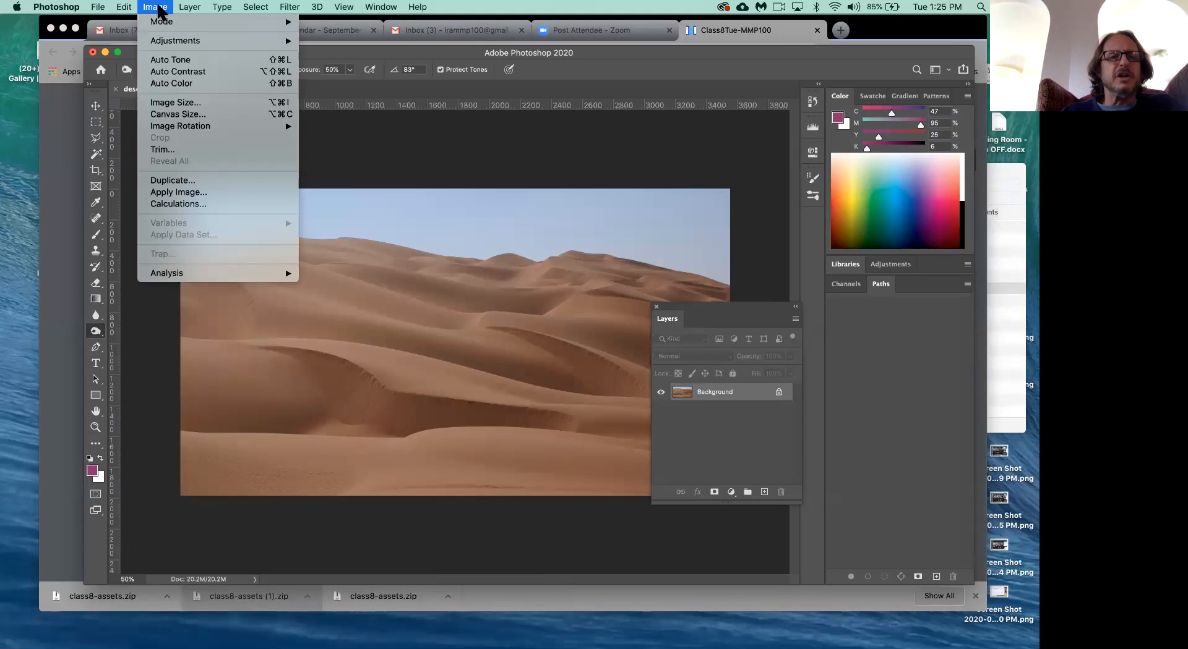
click(192, 106)
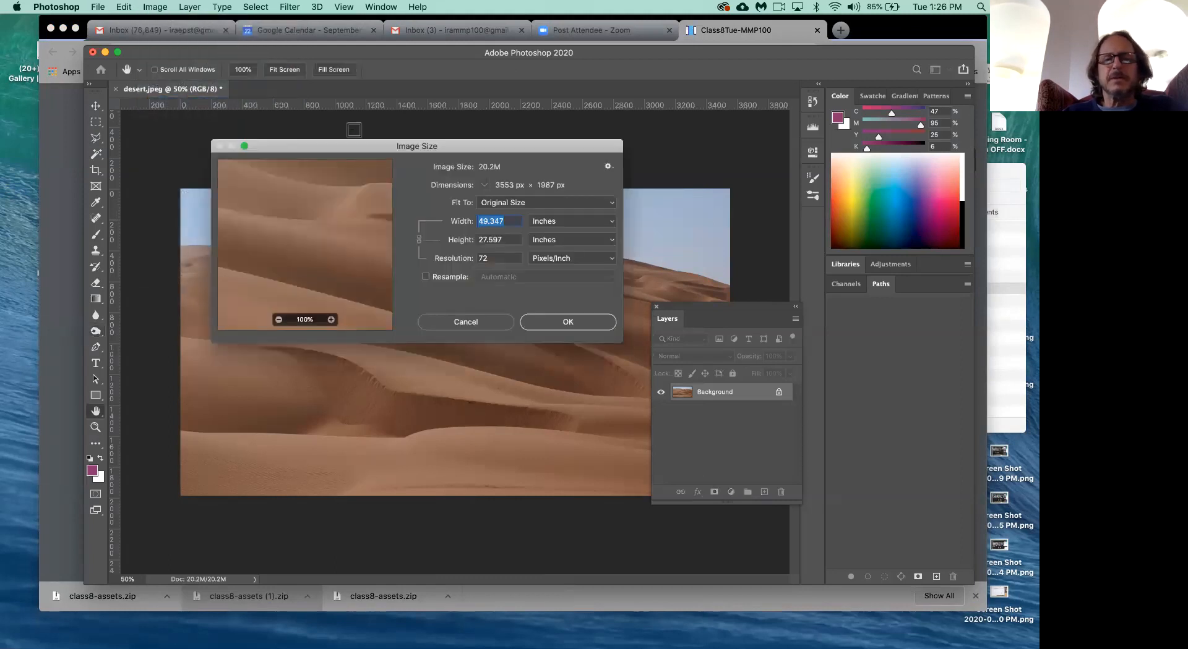
drag(406, 146, 369, 168)
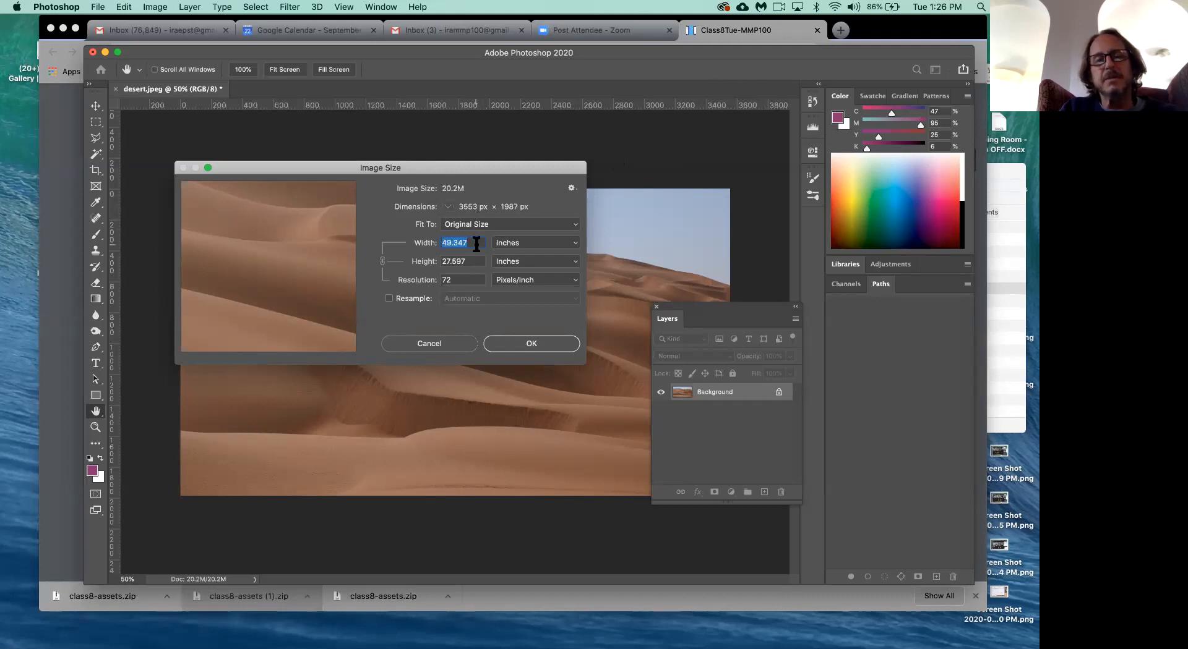
Step: Try an image width of 10 inches with Resample off and reset the Image Size values to the original
text(10)
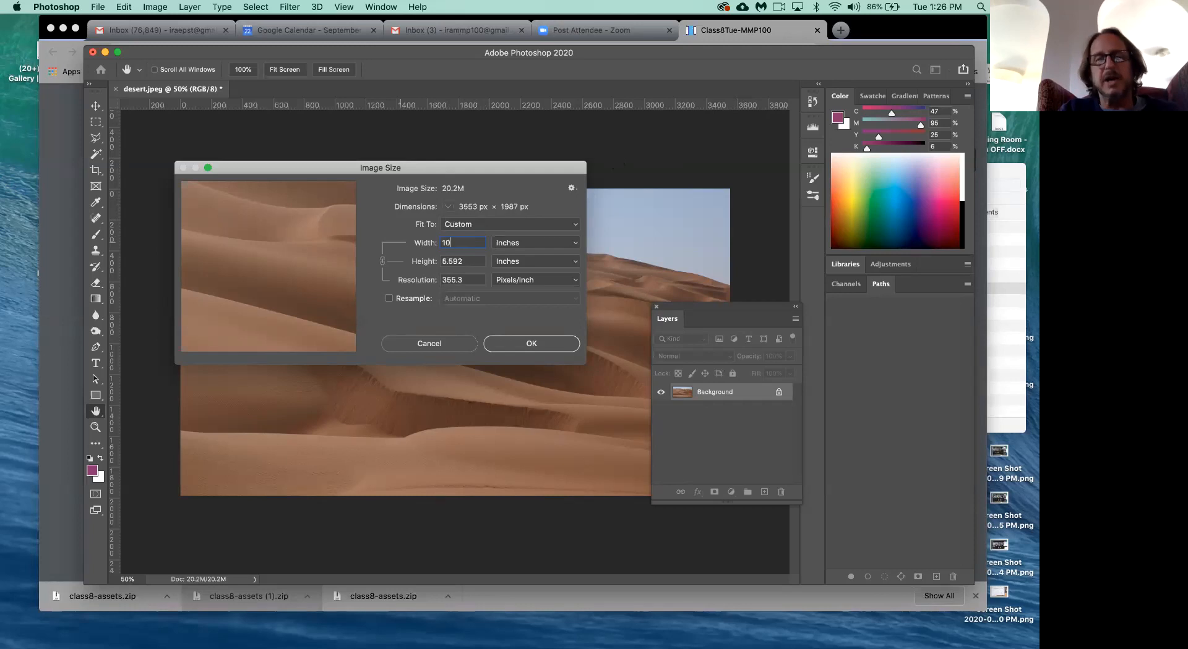
key(Tab)
key(Tab)
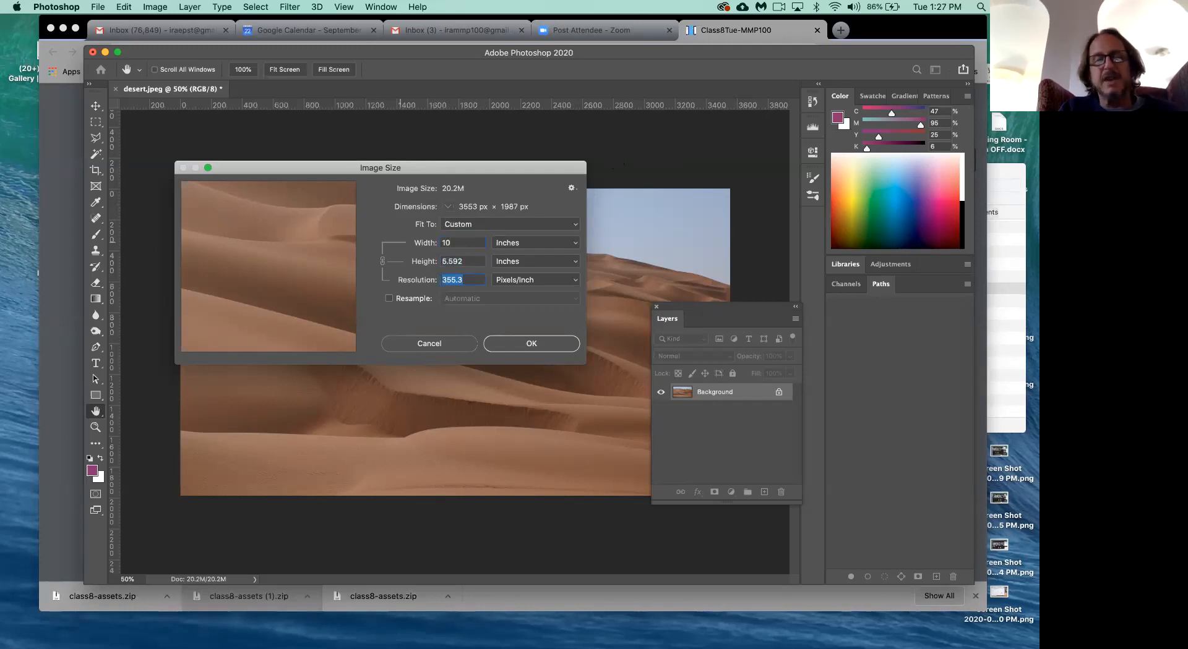
key(alt)
alt+click(441, 337)
Step: Enable Resample, try an image width of 10 inches, and undo the width entry
click(389, 298)
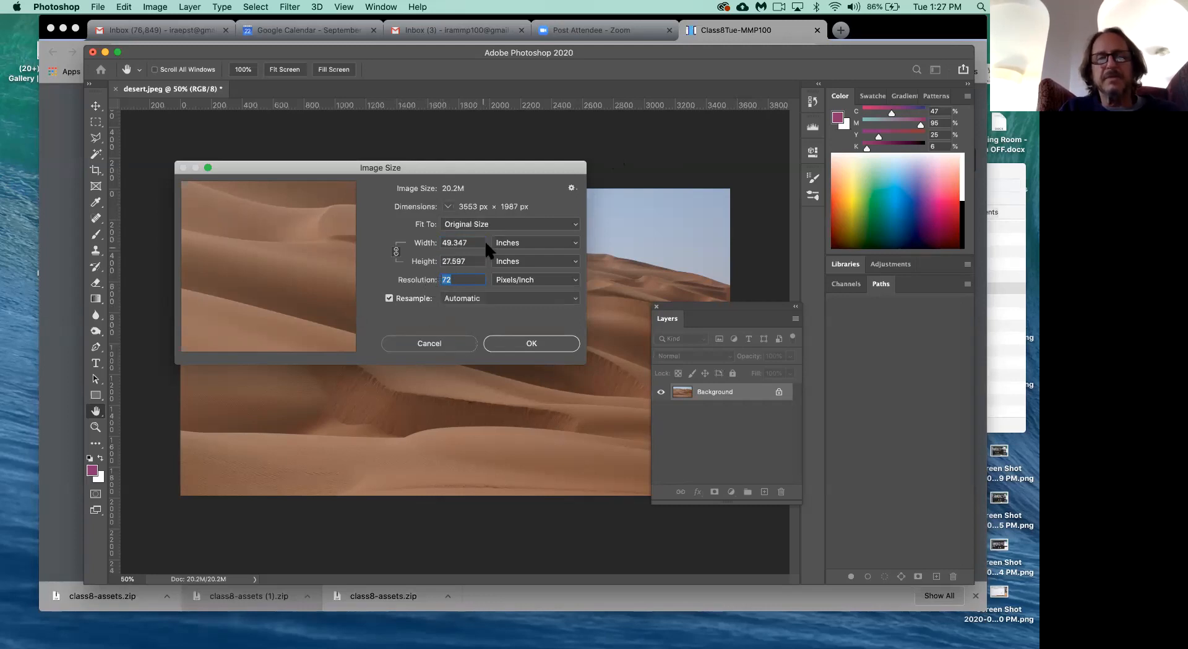
click(420, 247)
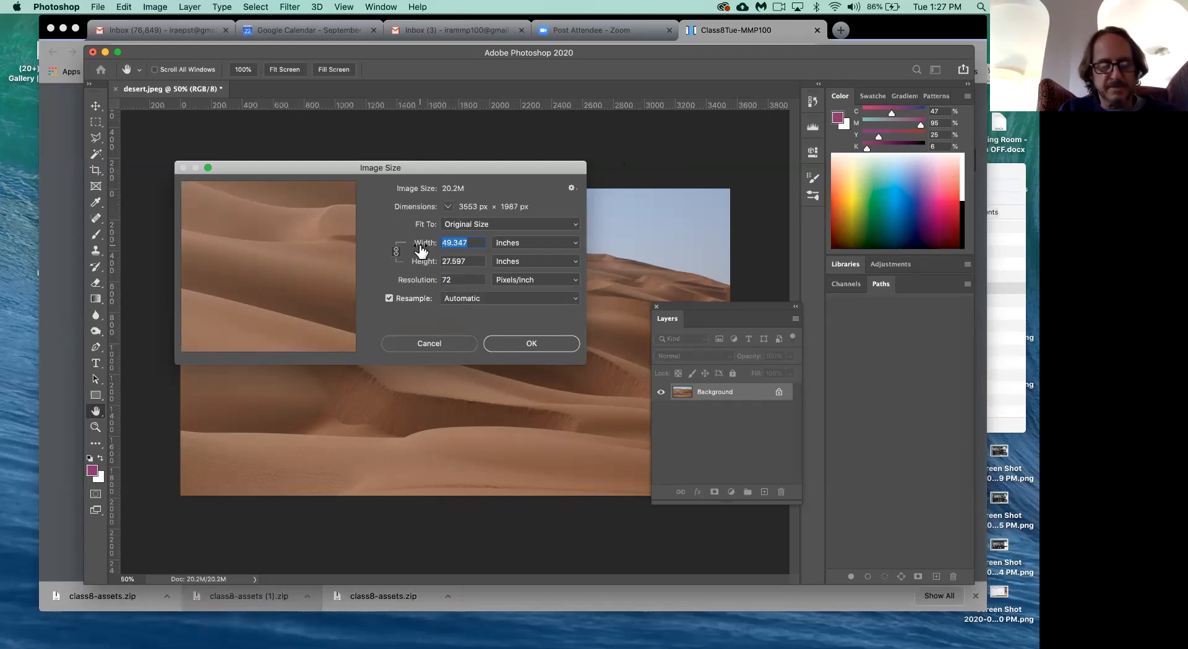
text(10)
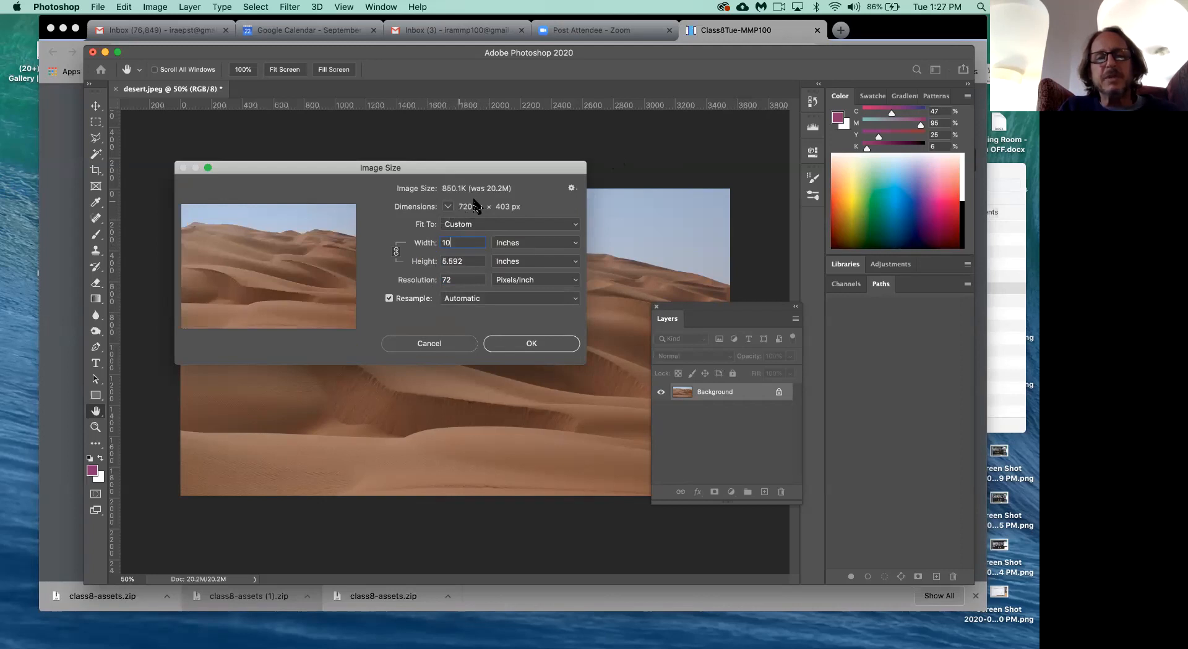
key(super+z)
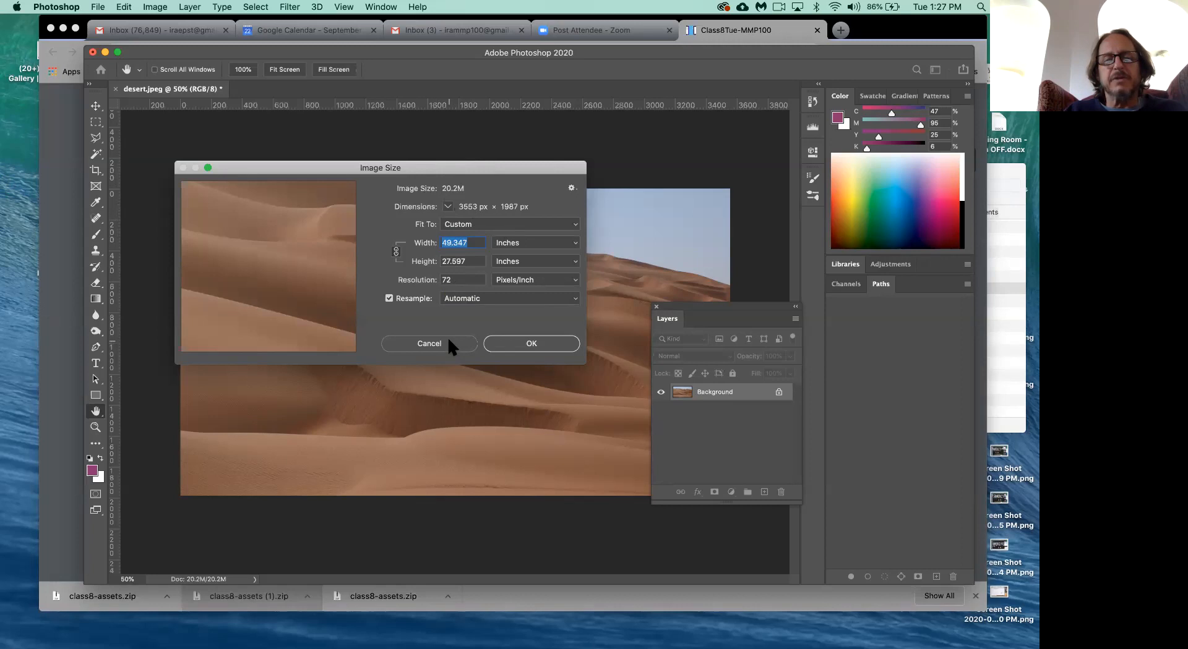
Step: Change the image size units to Pixels and set the width to 2500 pixels with Resample on
click(535, 243)
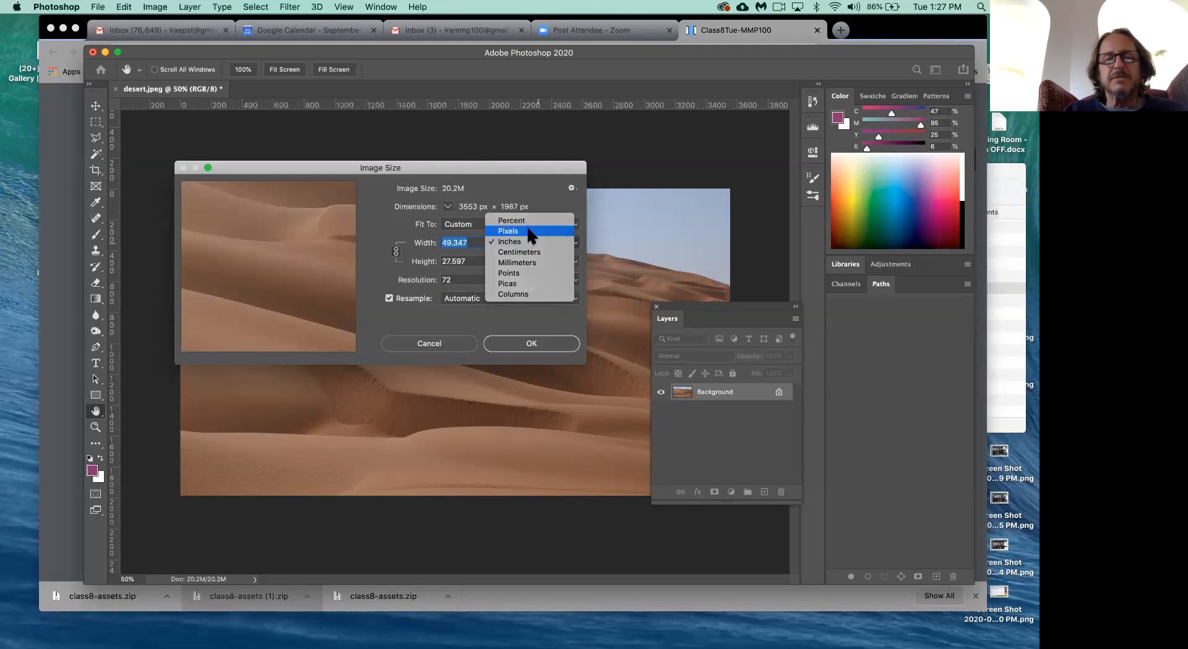
click(527, 231)
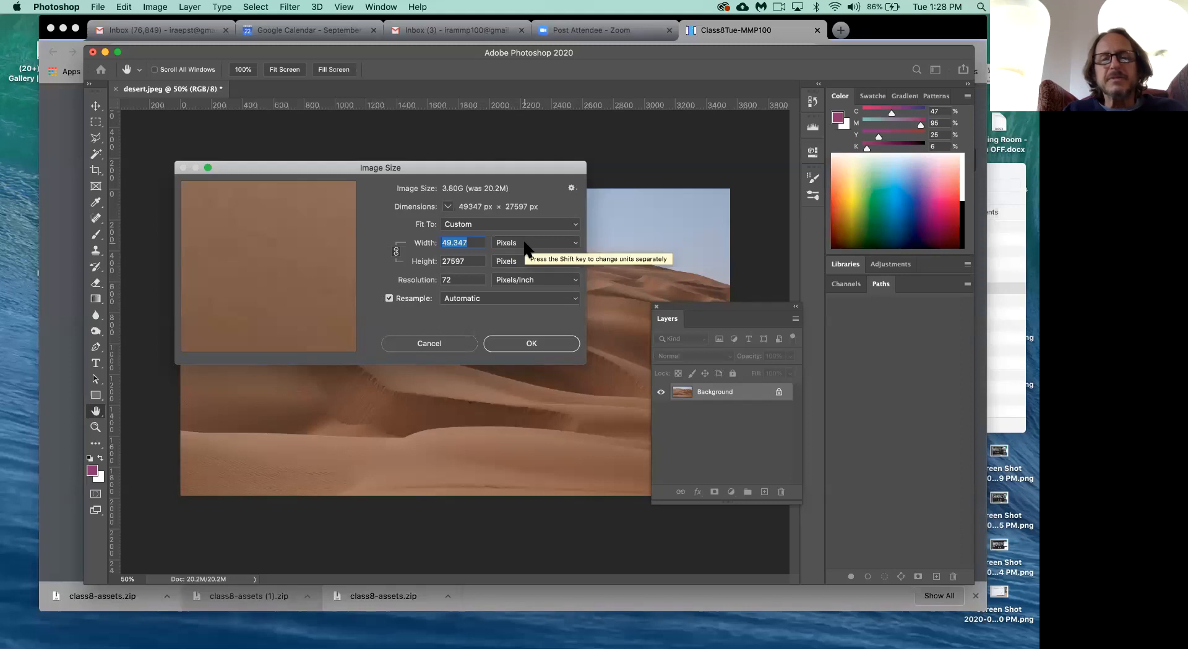
click(478, 242)
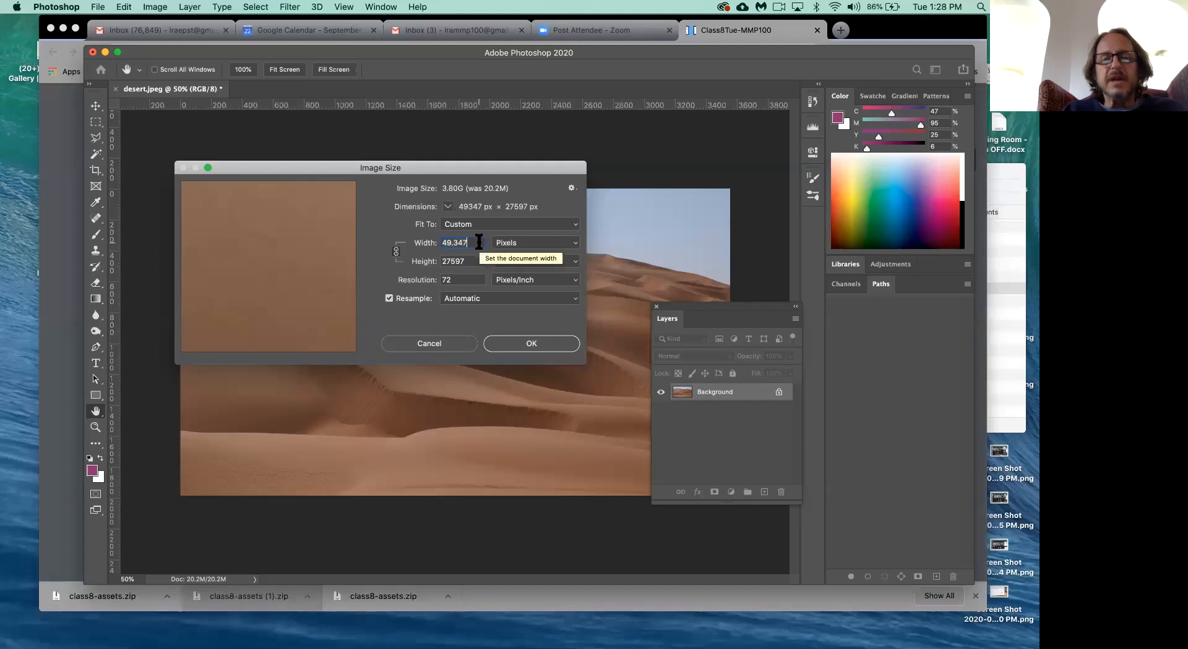
drag(478, 243, 441, 243)
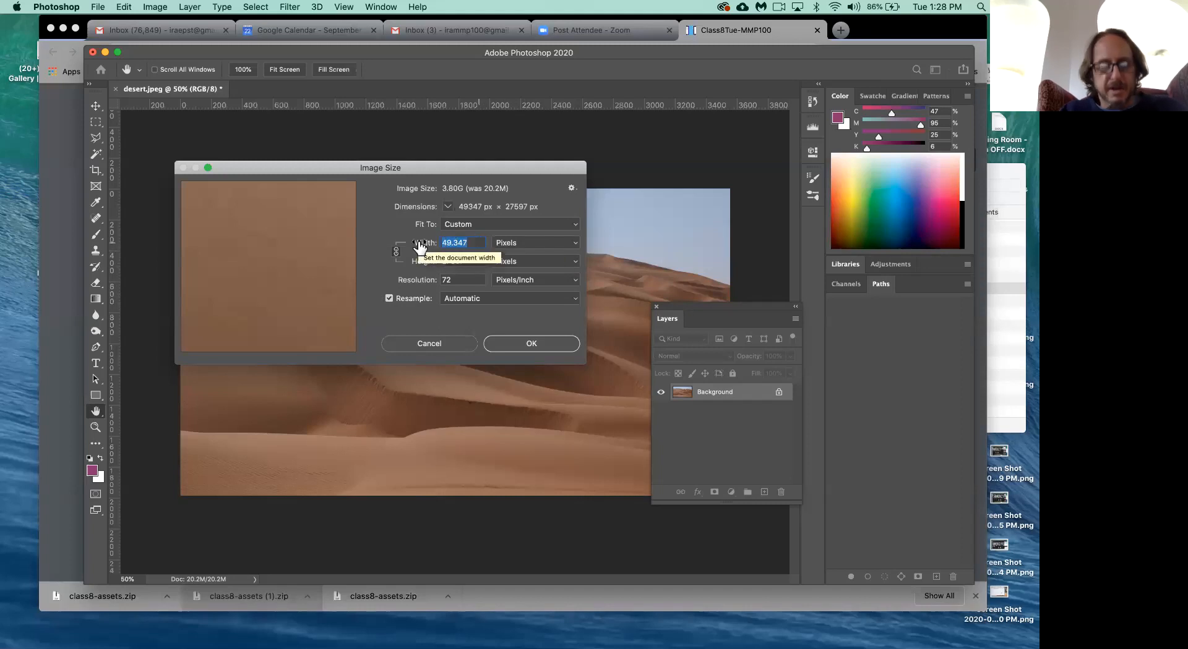
text(2500)
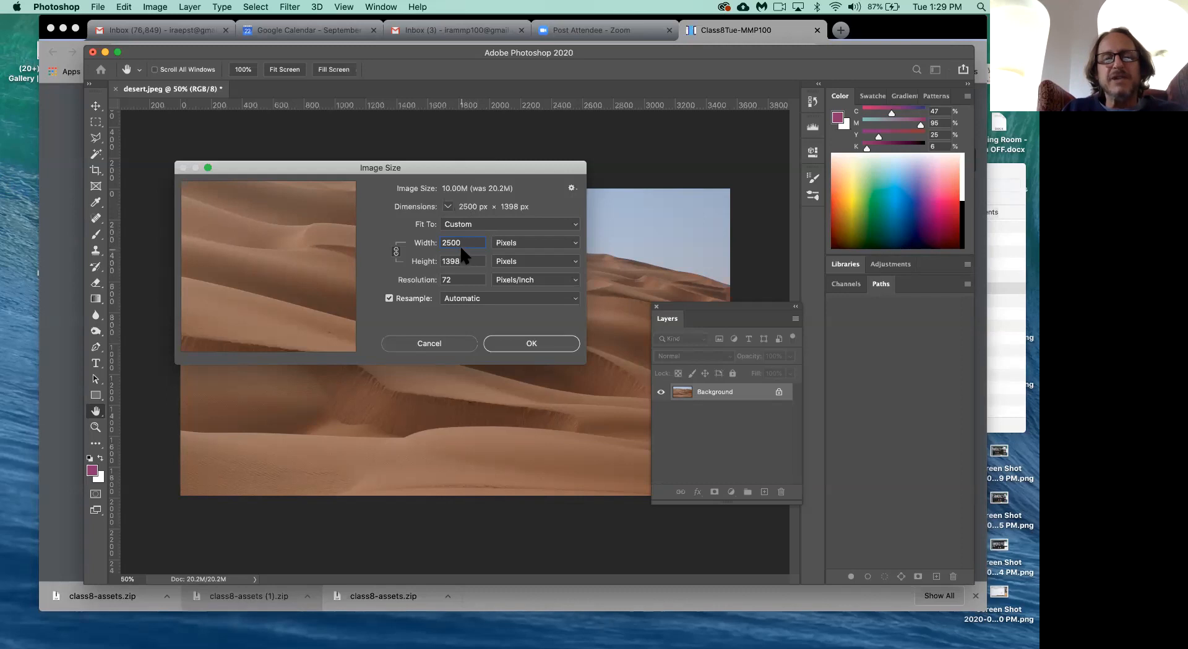
Step: Apply the 2500-pixel-wide resize to desert.jpeg
click(532, 344)
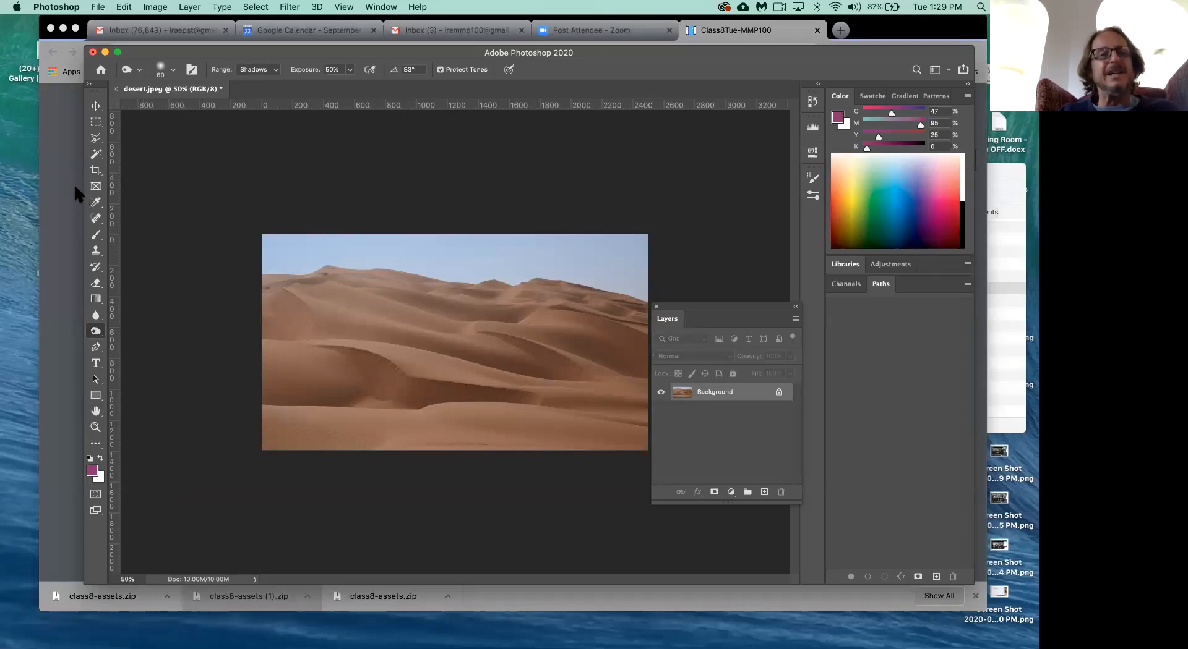
key(super+l)
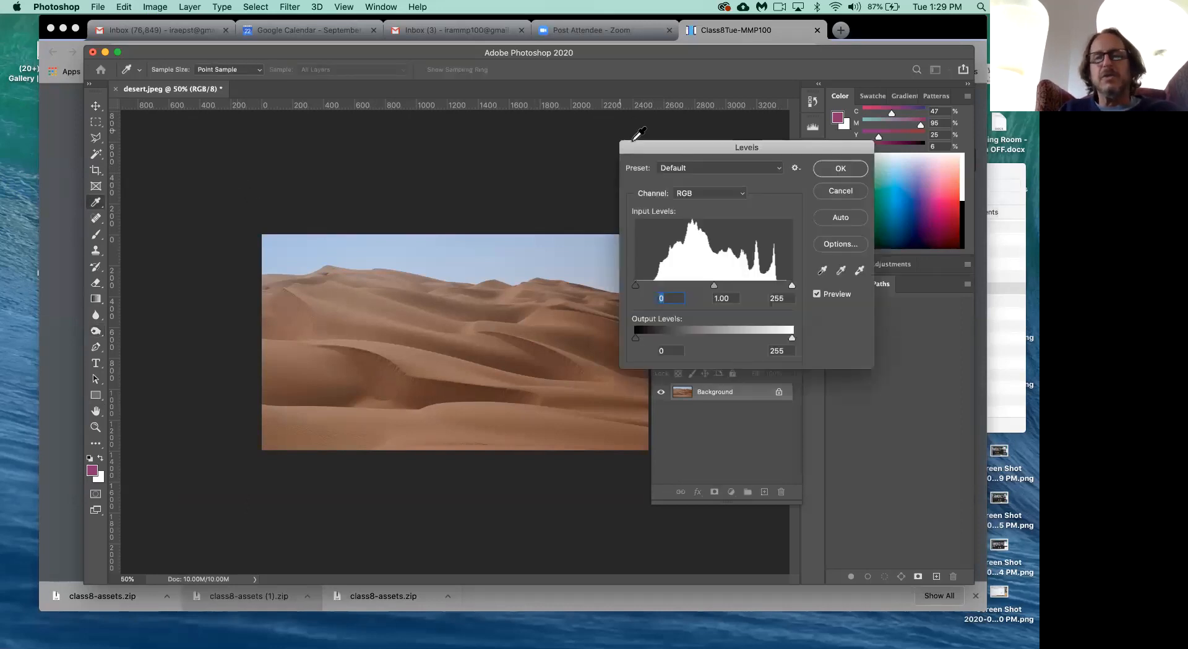
drag(660, 152, 391, 142)
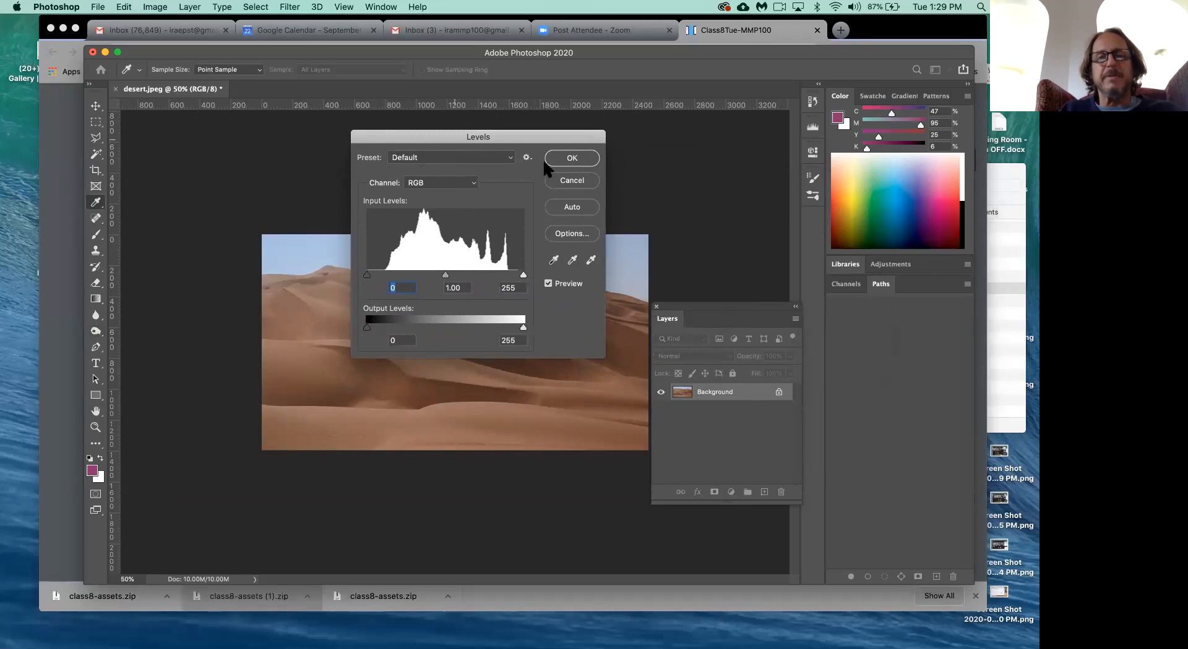
click(572, 180)
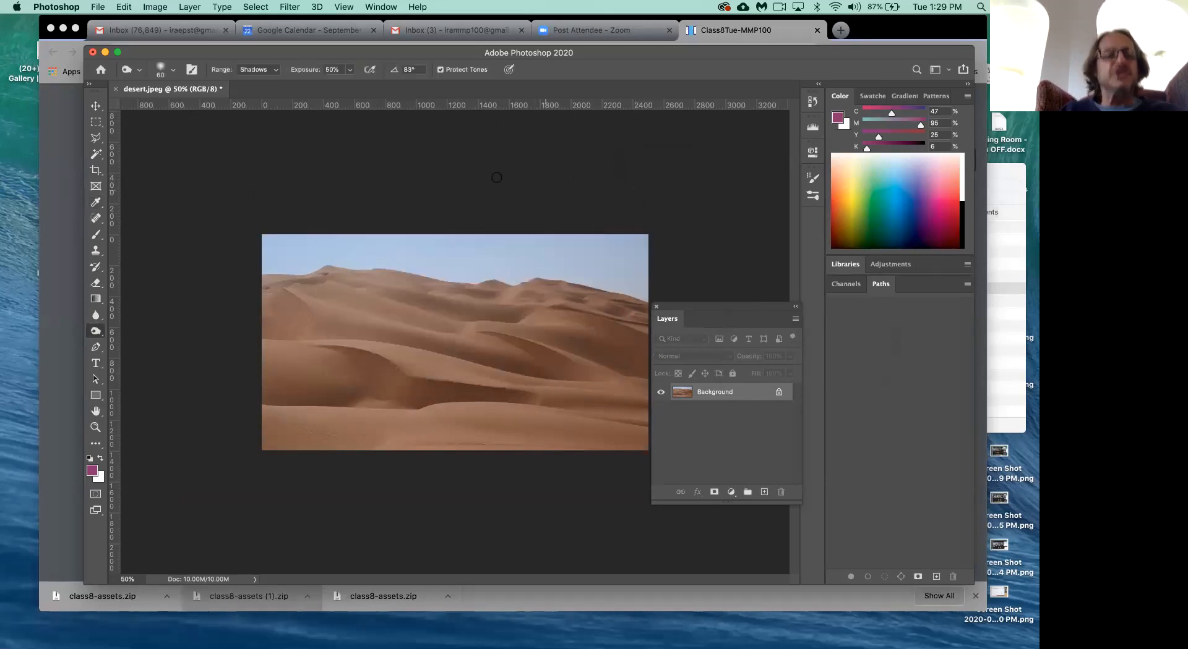
Step: Start a Levels adjustment on the desert image and move its dialog to uncover most of the photo
click(156, 7)
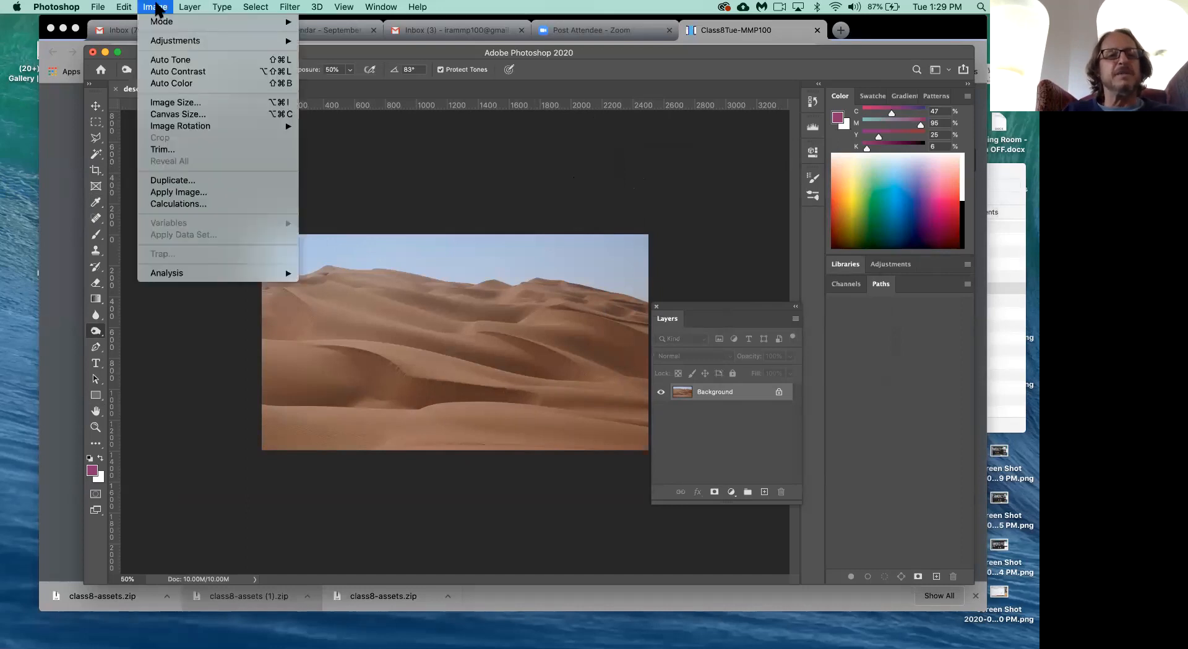
mouse_move(177, 43)
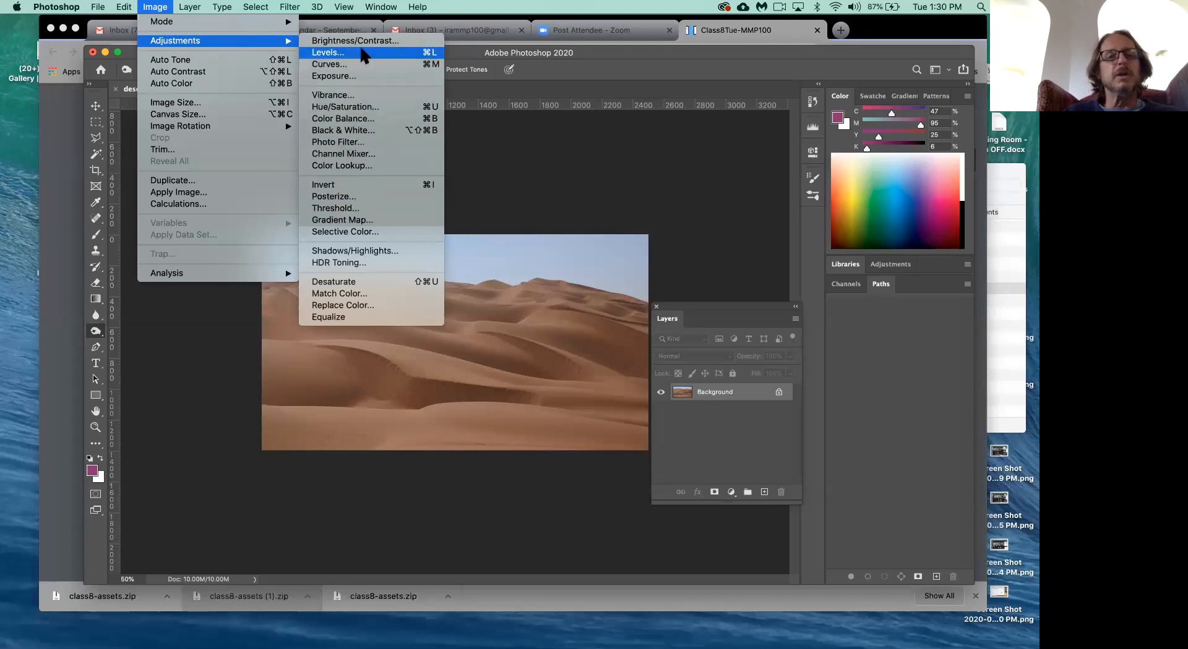
click(339, 54)
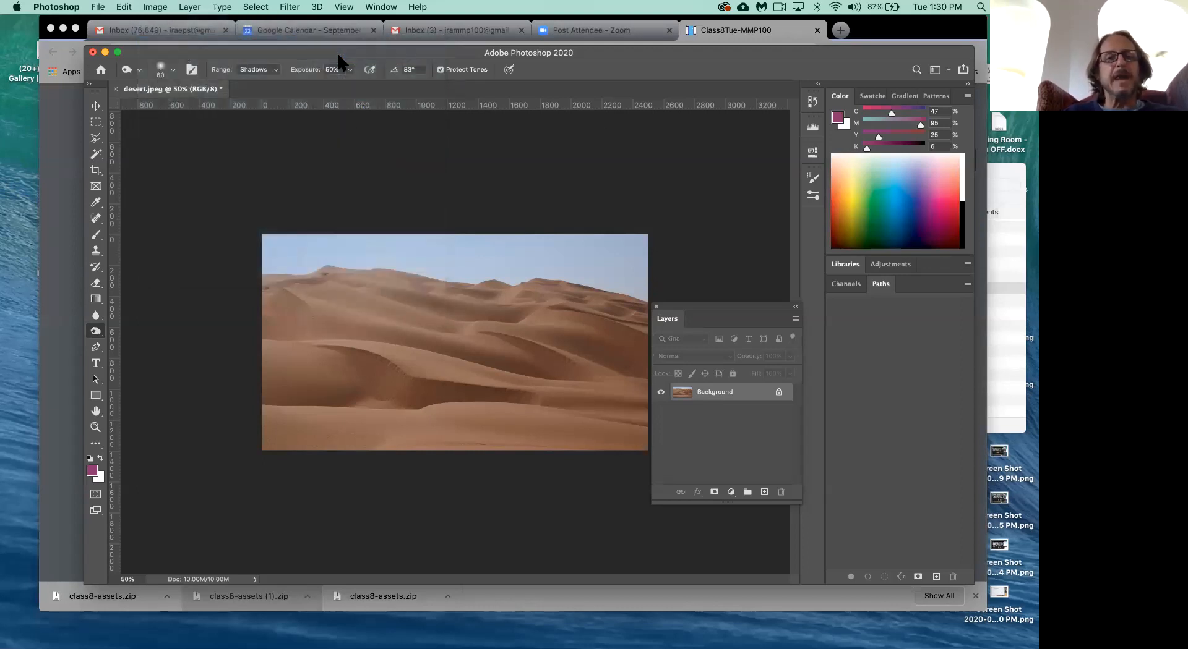
drag(434, 137, 359, 482)
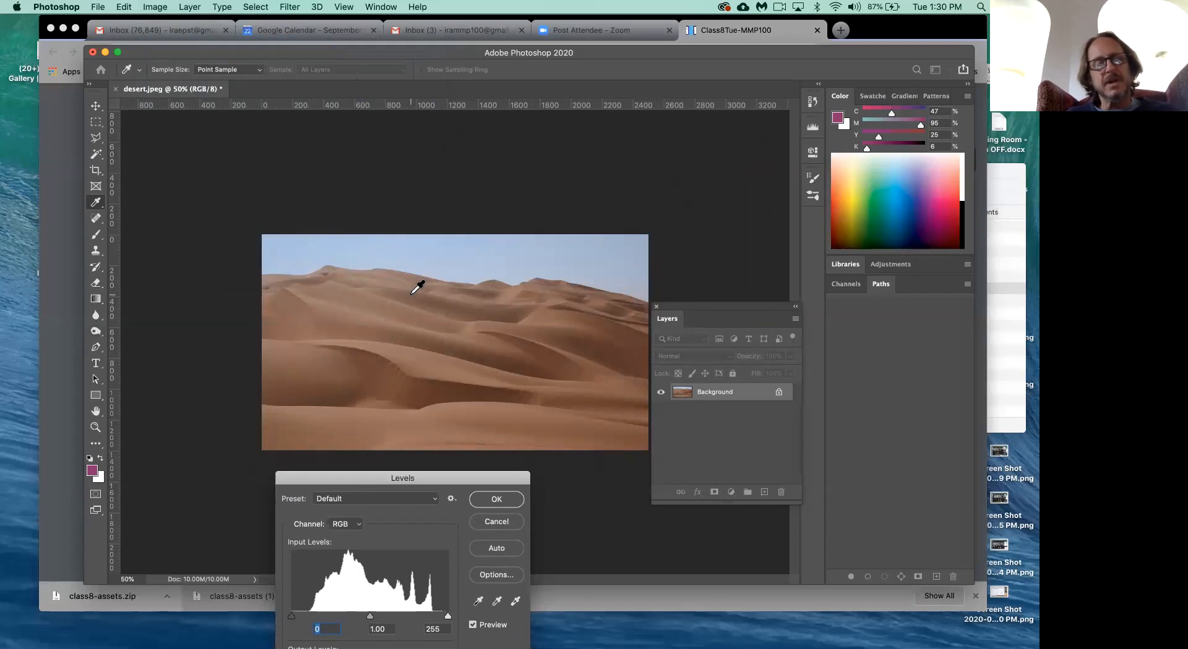
drag(354, 481, 409, 292)
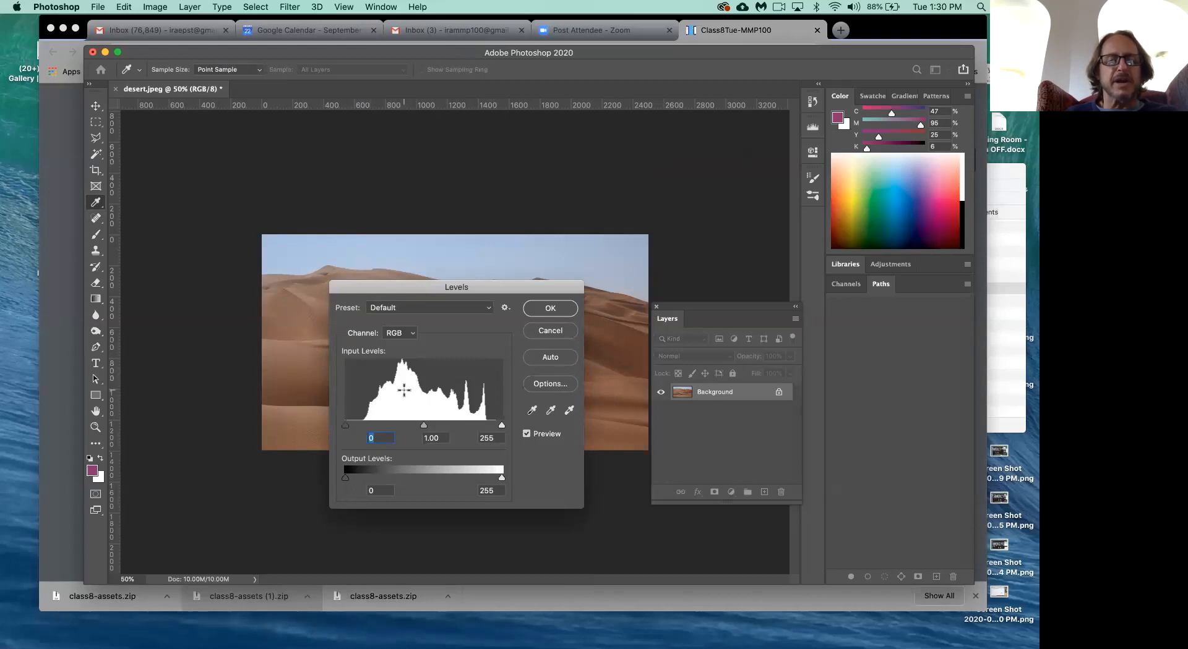
drag(406, 286, 628, 211)
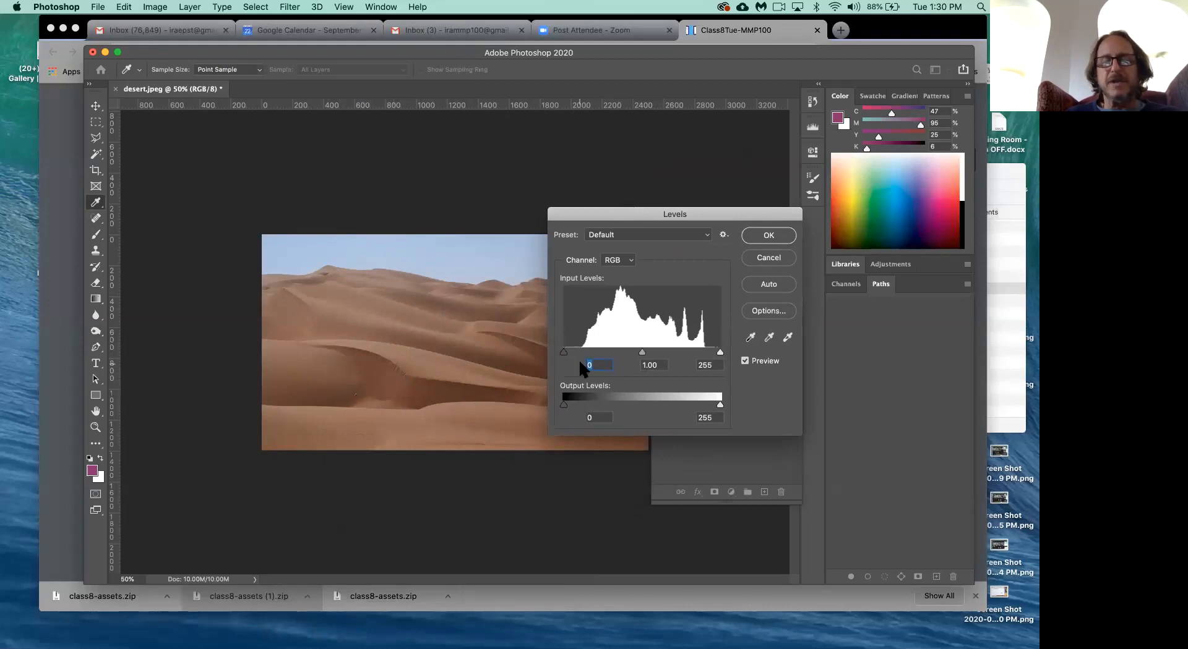
Step: Set the RGB input levels to 47 for the shadows and 209 for the highlights
drag(562, 350, 599, 350)
drag(585, 352, 590, 353)
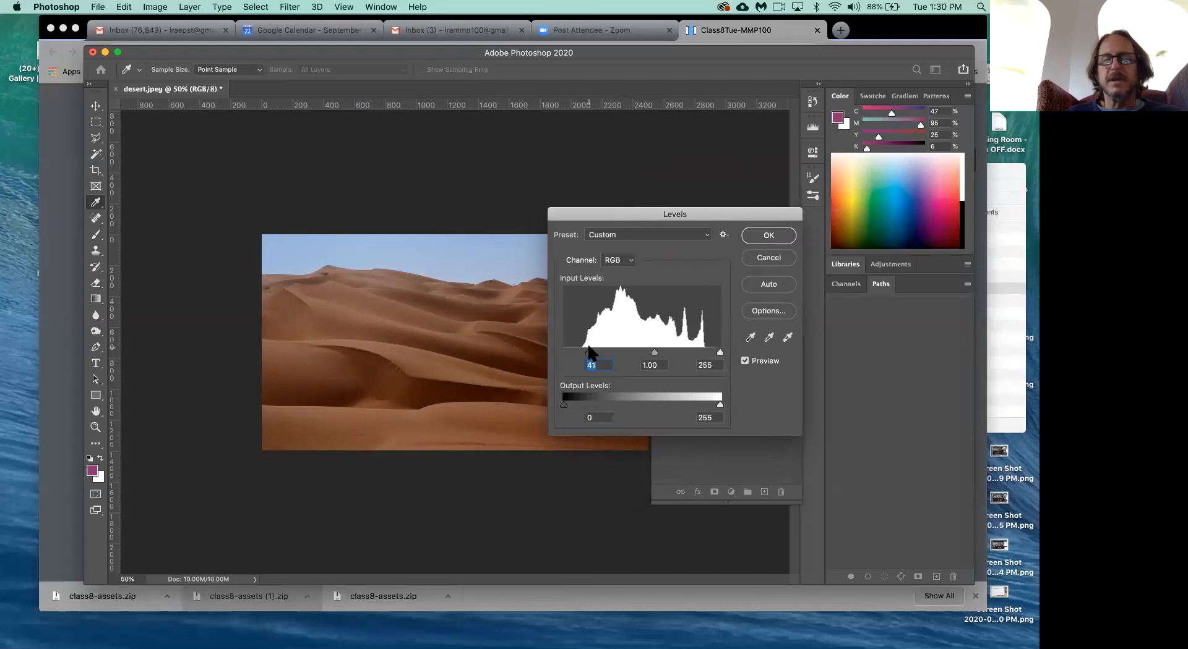
mouse_move(722, 215)
mouse_down()
mouse_move(686, 208)
mouse_move(702, 208)
mouse_up()
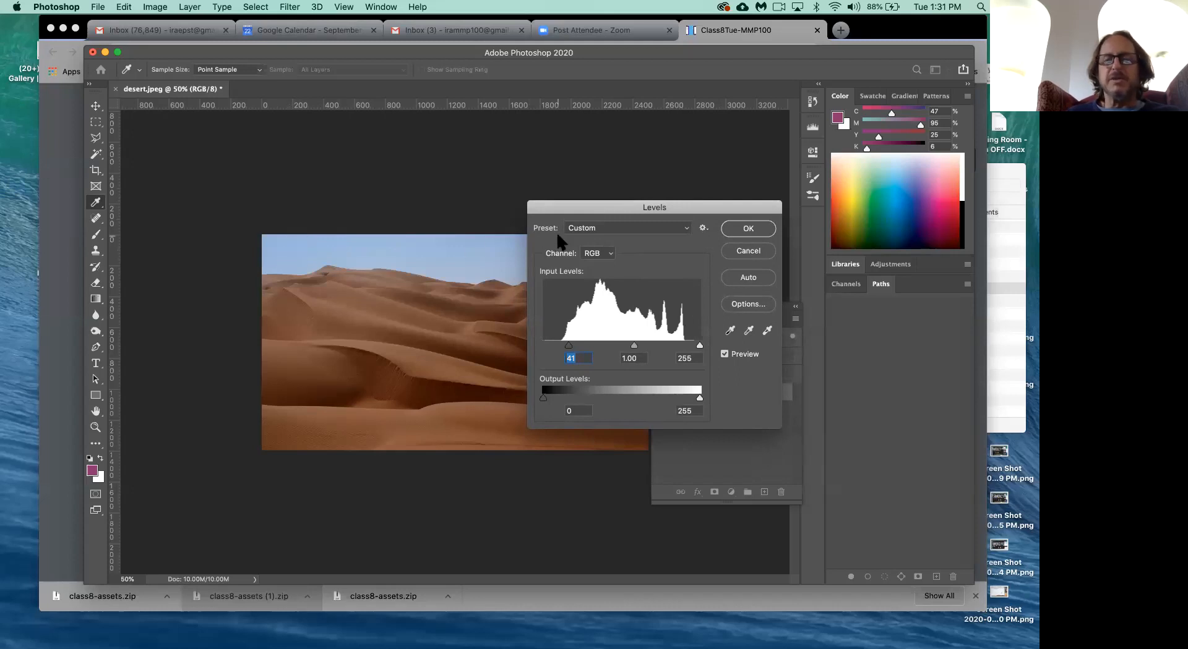
drag(602, 214, 537, 206)
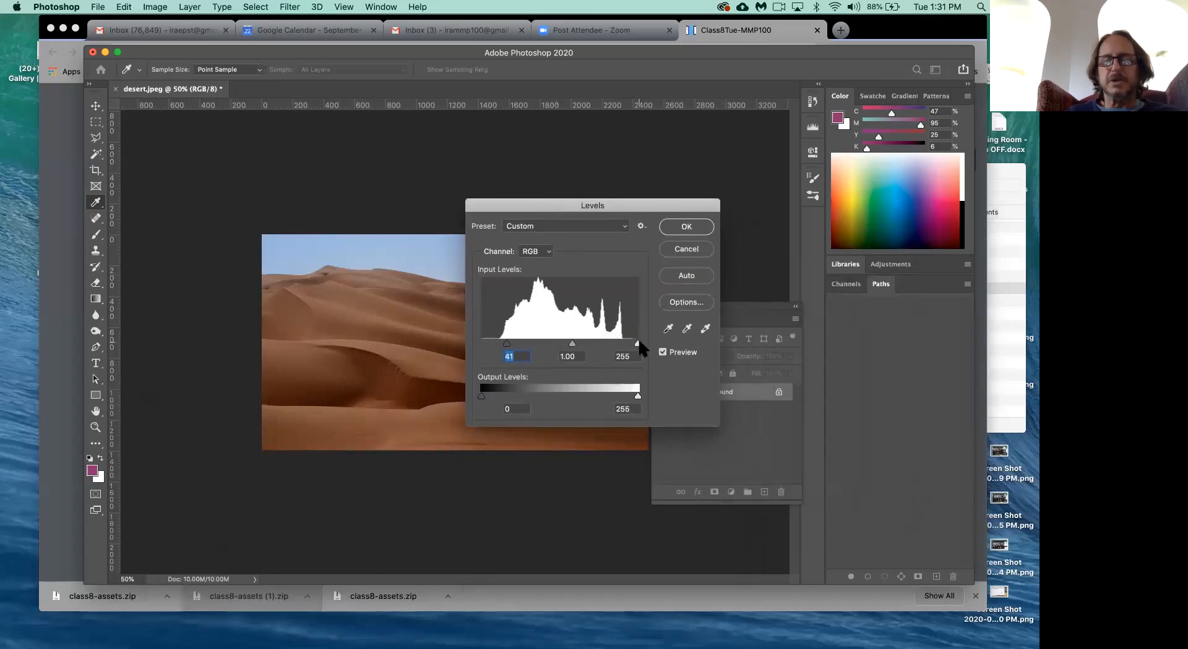
drag(637, 344, 610, 345)
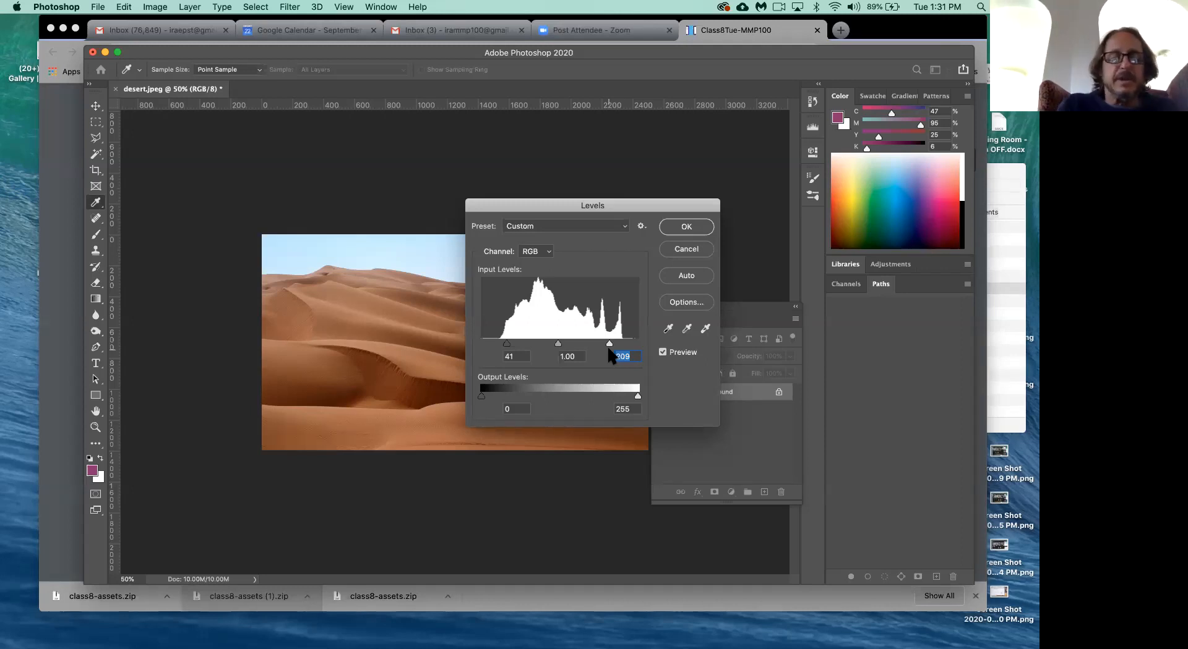
mouse_move(504, 344)
mouse_down()
mouse_move(492, 344)
mouse_move(508, 343)
mouse_up()
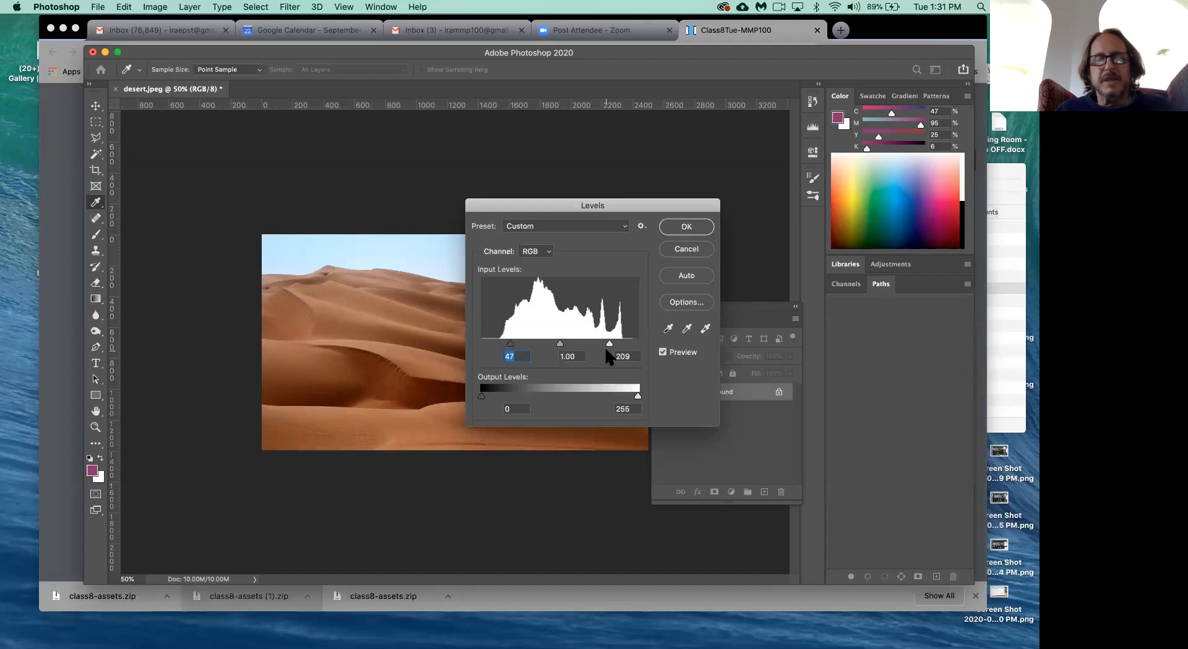
Step: Set the midtone input level to 0.88 and apply the Levels adjustment to the desert image
drag(551, 201, 629, 159)
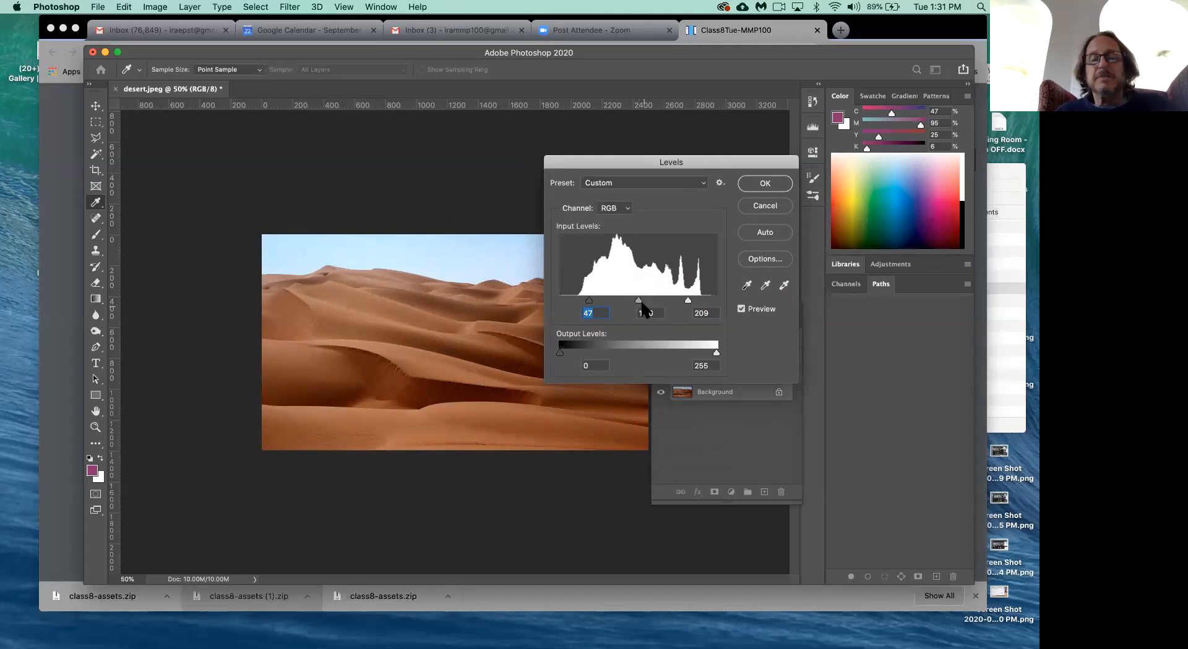
mouse_move(638, 301)
mouse_down()
mouse_move(624, 302)
mouse_move(643, 303)
mouse_up()
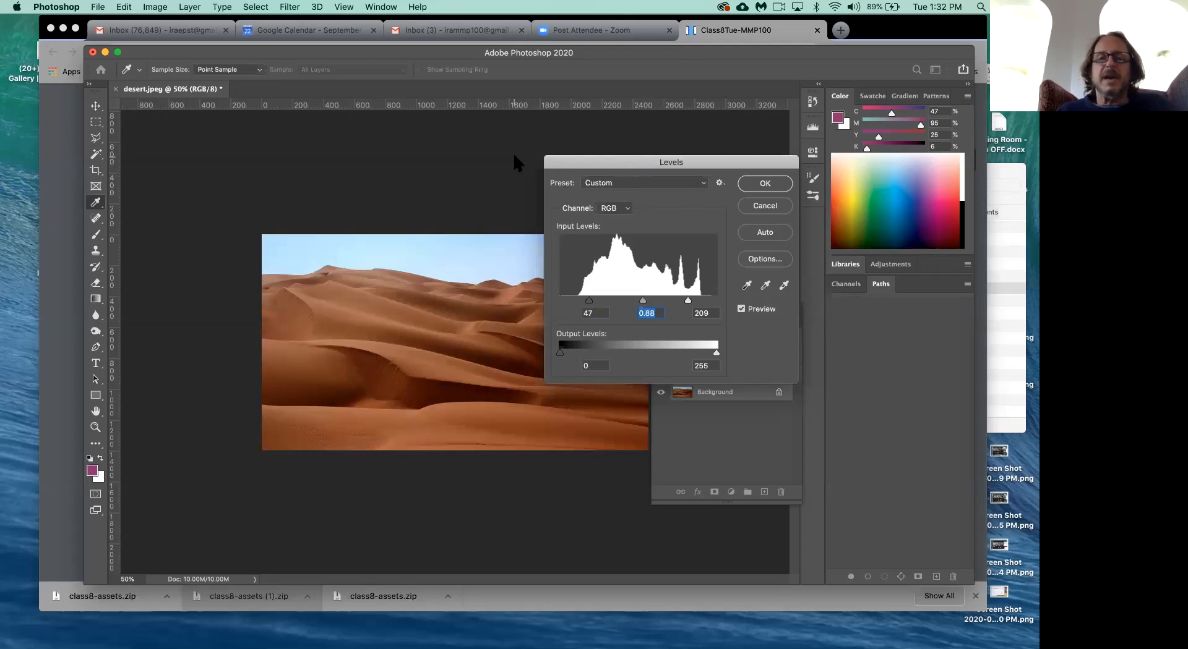
click(767, 182)
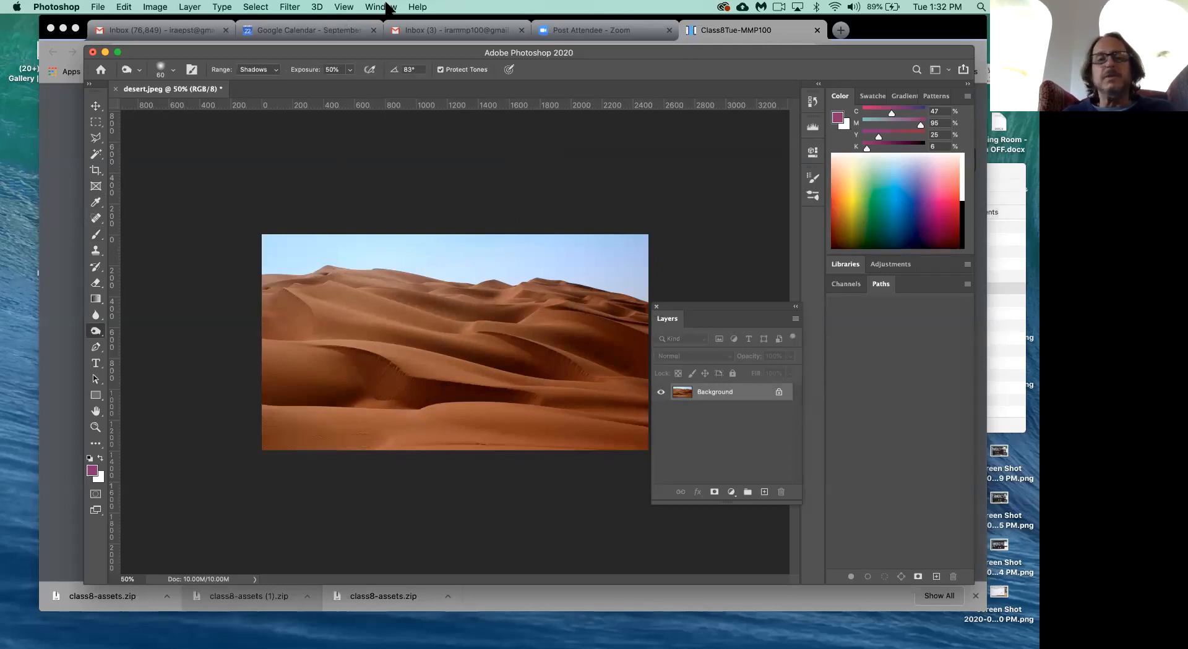
Step: Move the Layers panel up slightly and display the document's History panel
click(388, 7)
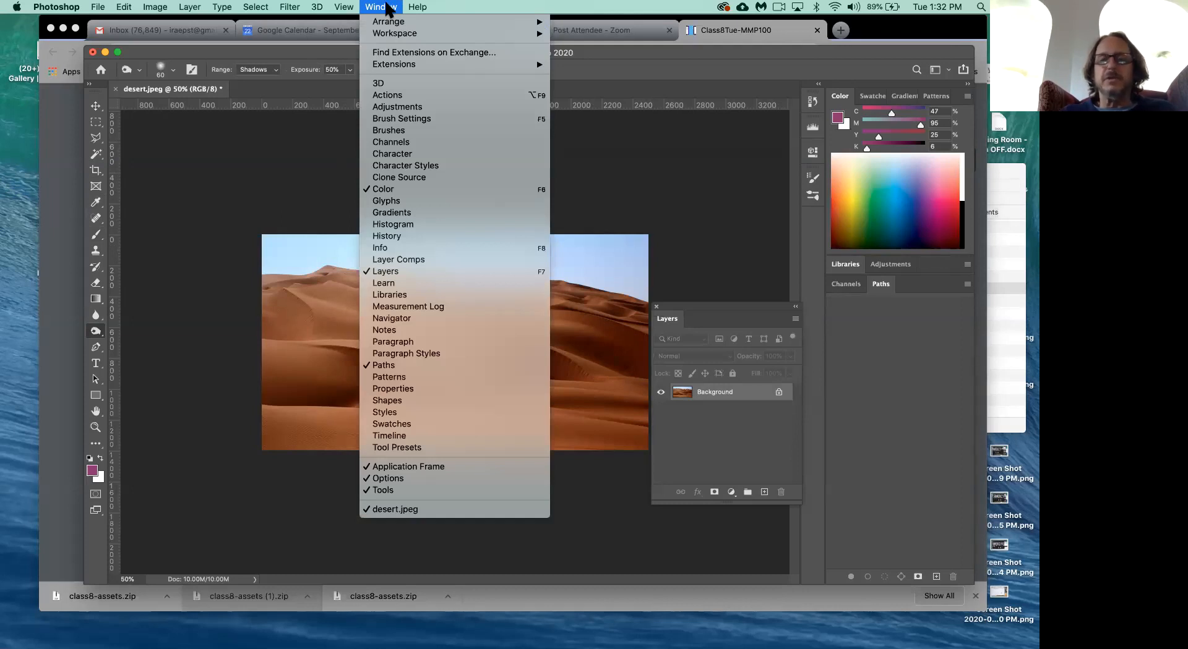
click(388, 7)
mouse_move(729, 300)
mouse_down()
mouse_move(725, 281)
mouse_move(749, 281)
mouse_move(730, 292)
mouse_move(739, 283)
mouse_up()
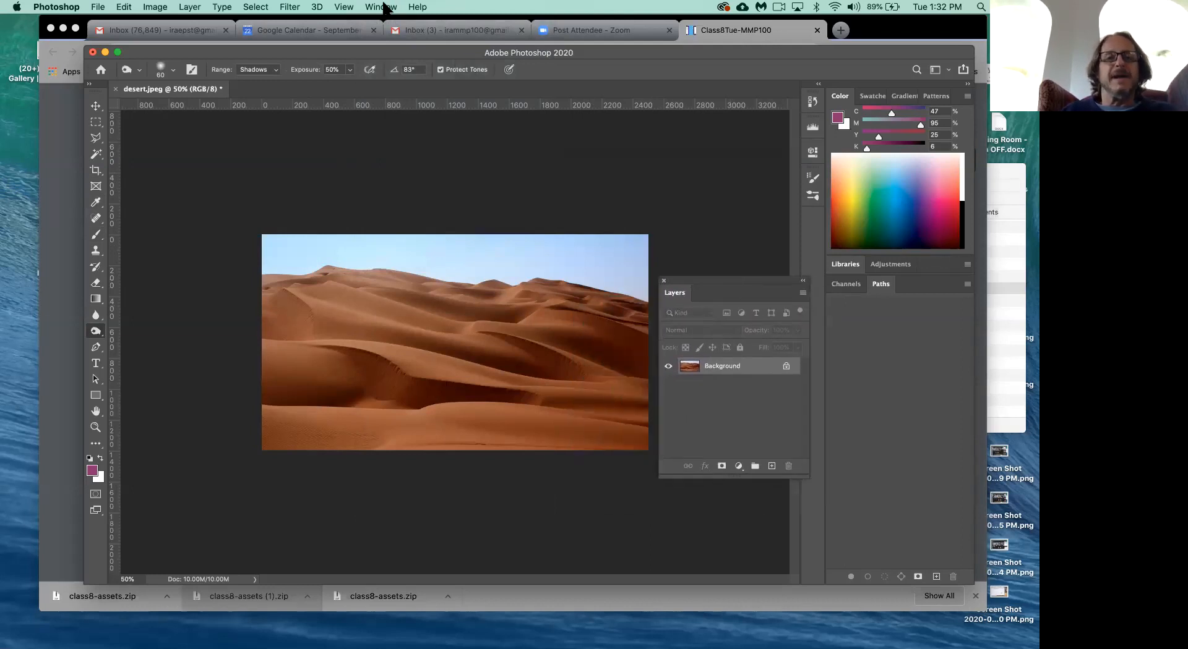
click(385, 7)
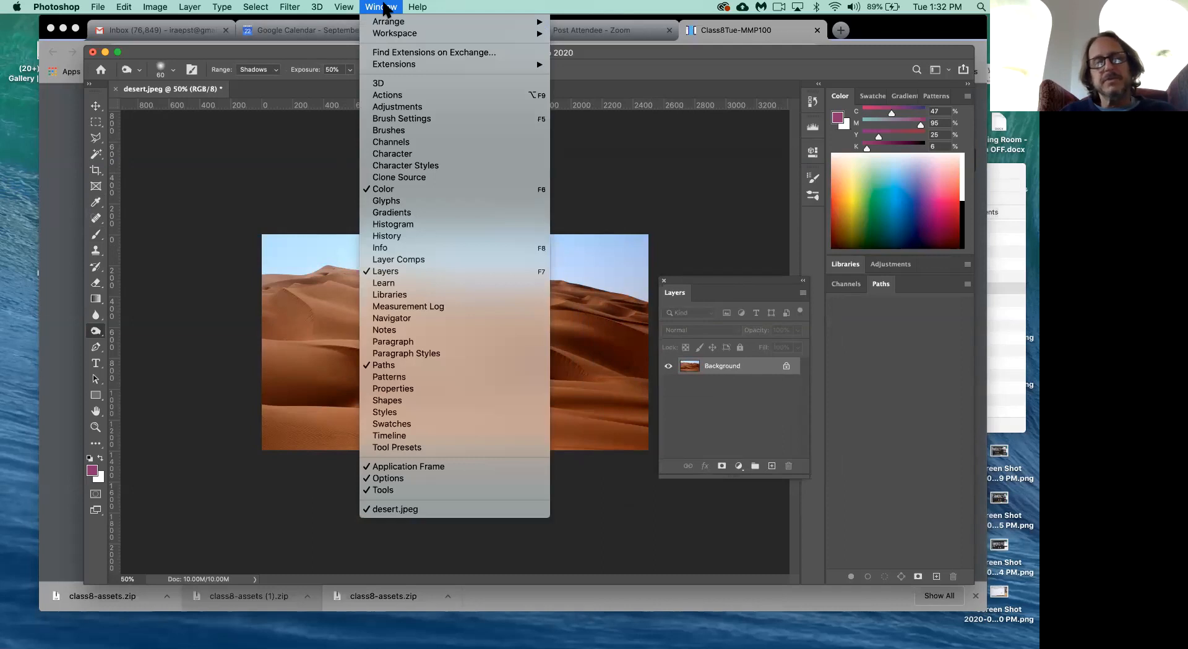
click(390, 237)
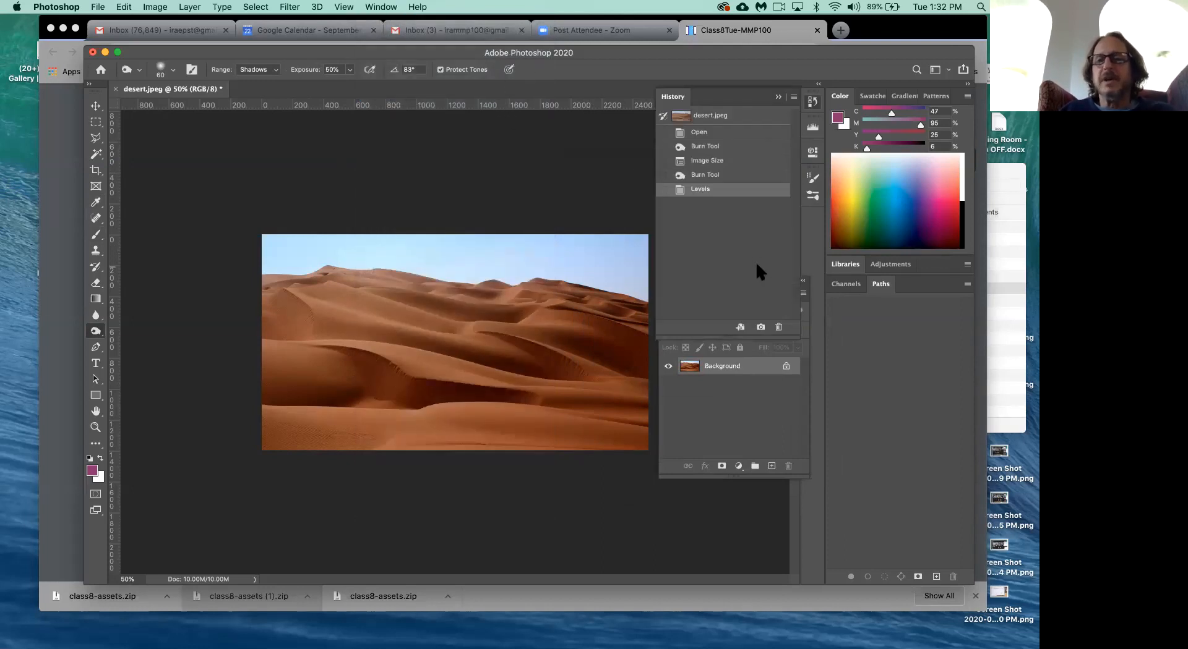
Step: Compare the desert image across its Burn Tool, Image Size and Levels history states, ending on the Levels state
click(713, 178)
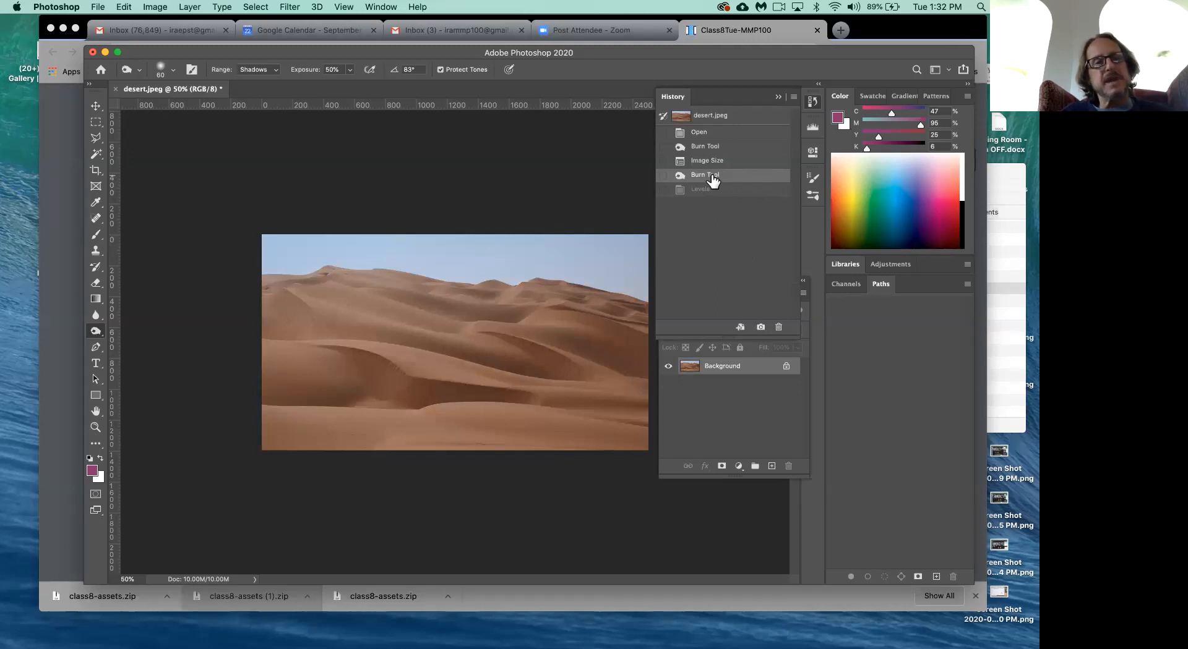
click(713, 163)
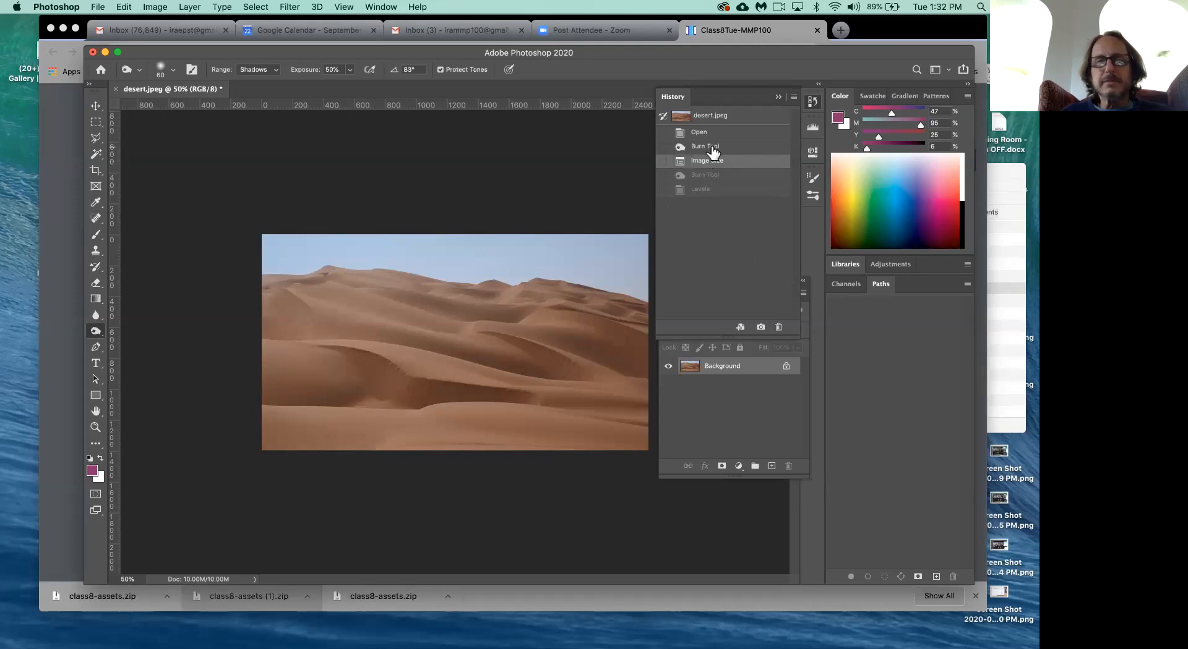
click(713, 148)
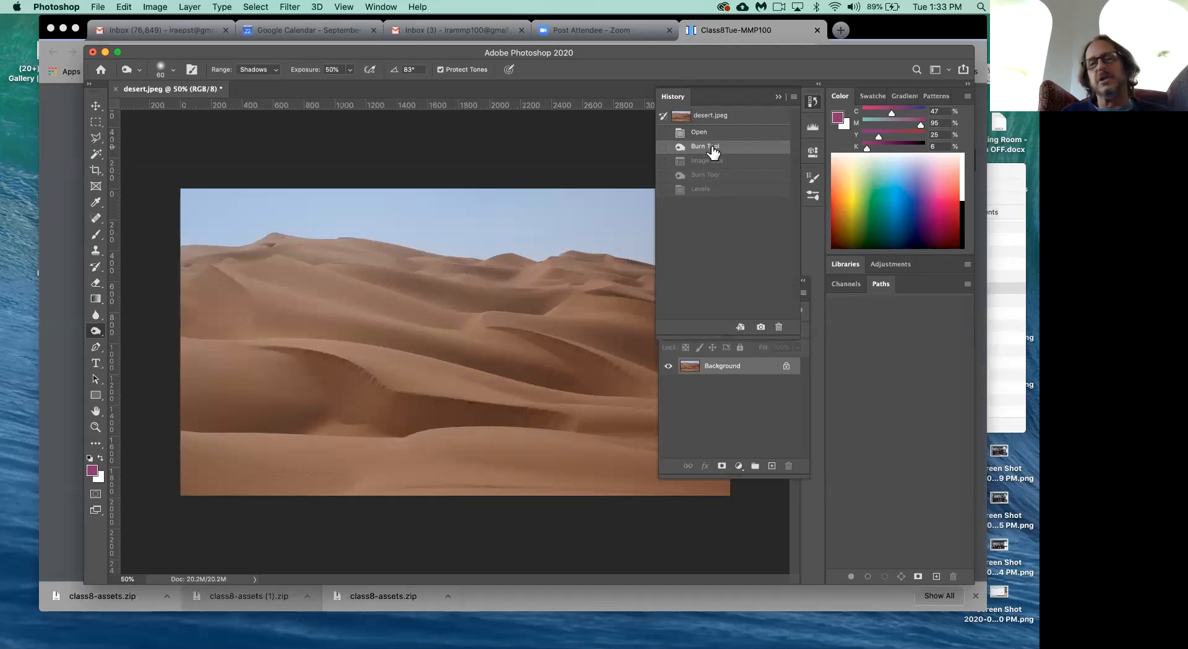
click(705, 191)
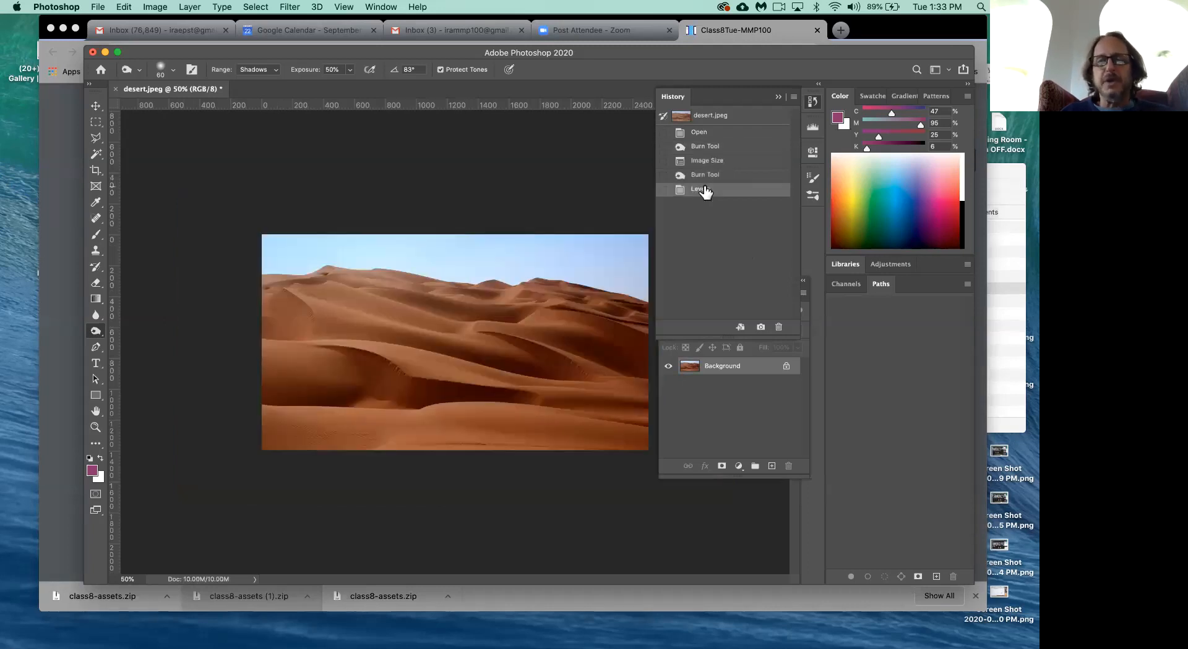
click(709, 178)
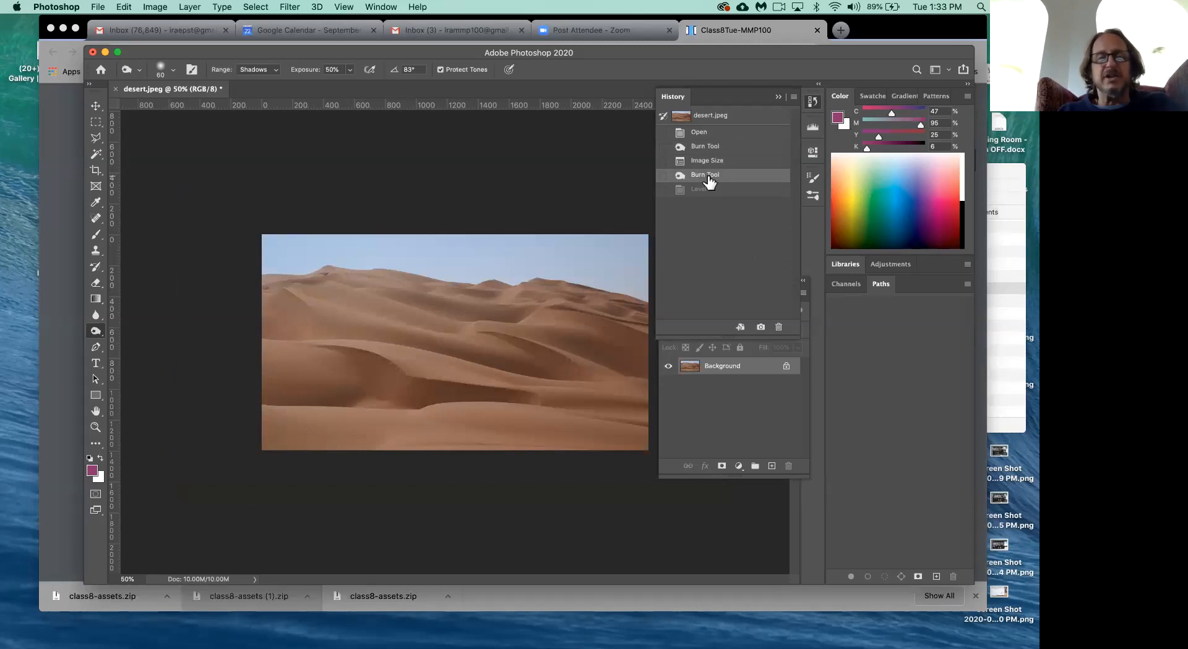
key(super+equal)
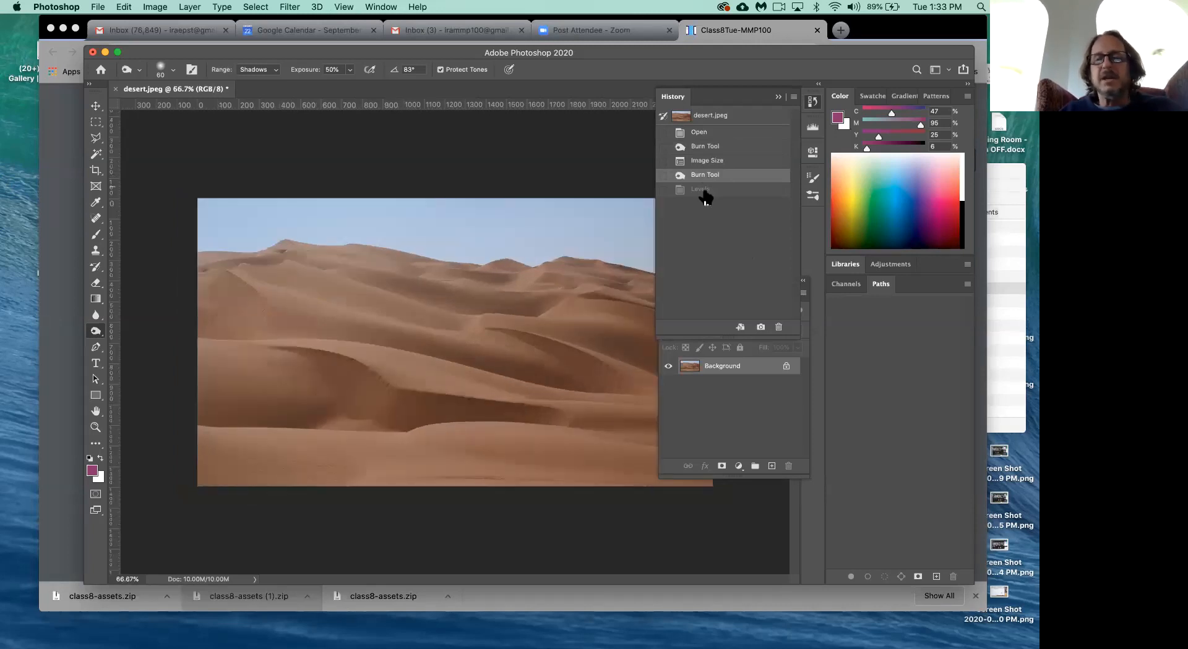
click(704, 191)
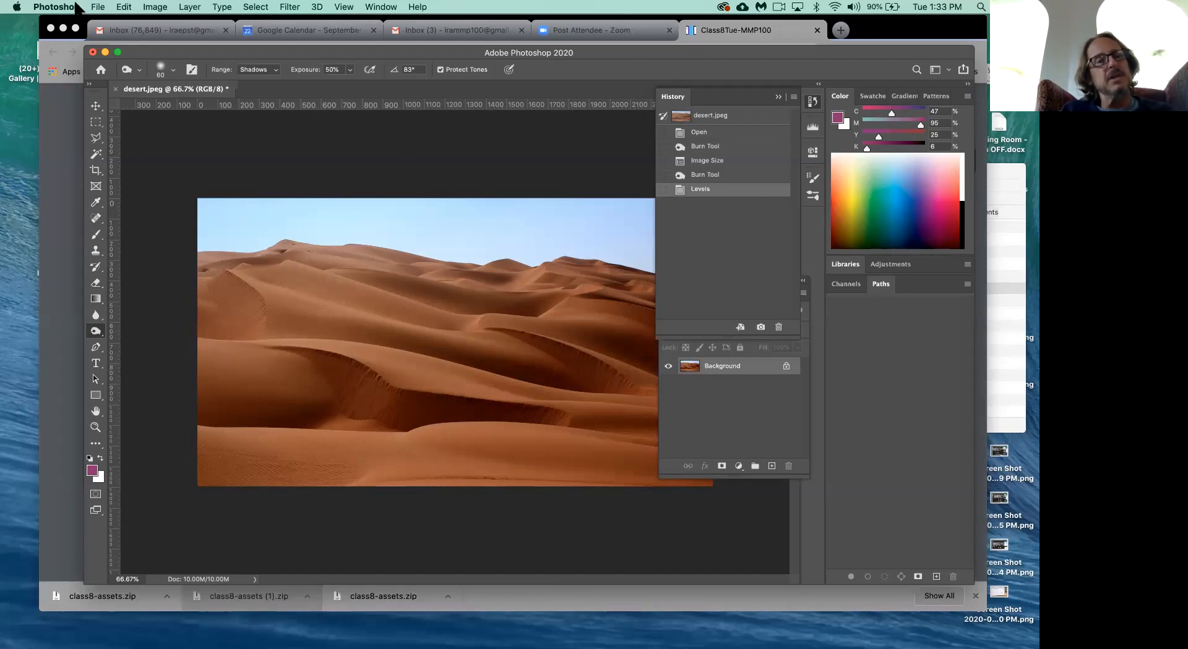
Step: Open camel1.png from the class8-assets folder and switch back to the desert.jpeg document
click(97, 8)
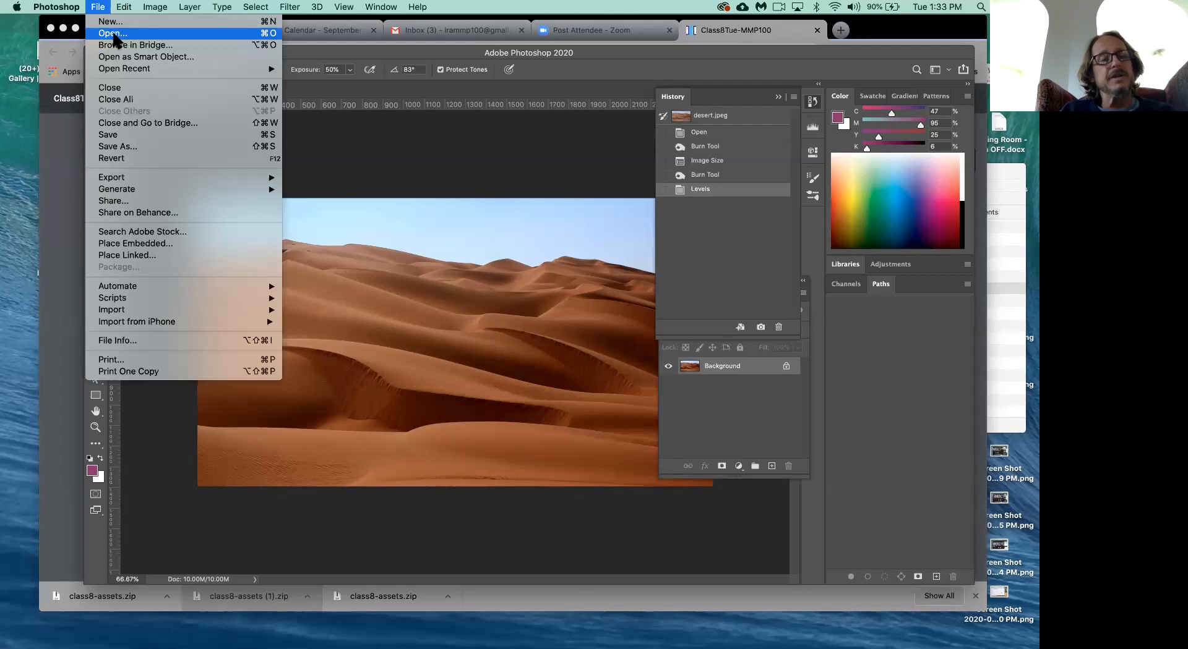
click(113, 35)
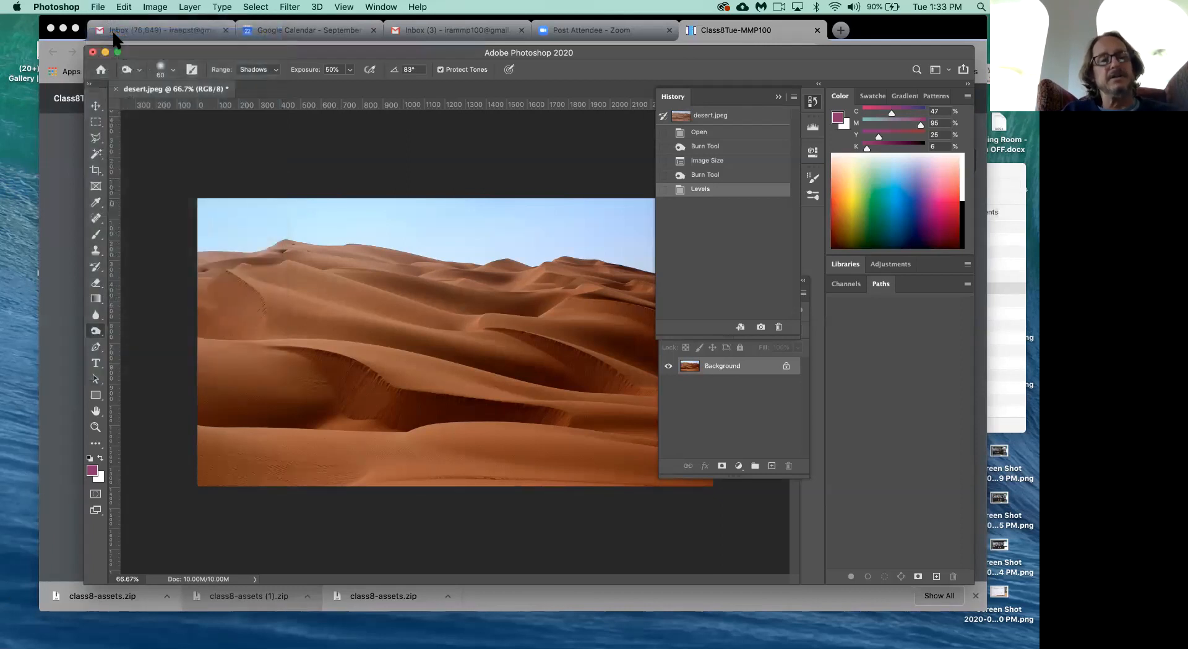
drag(395, 113, 416, 130)
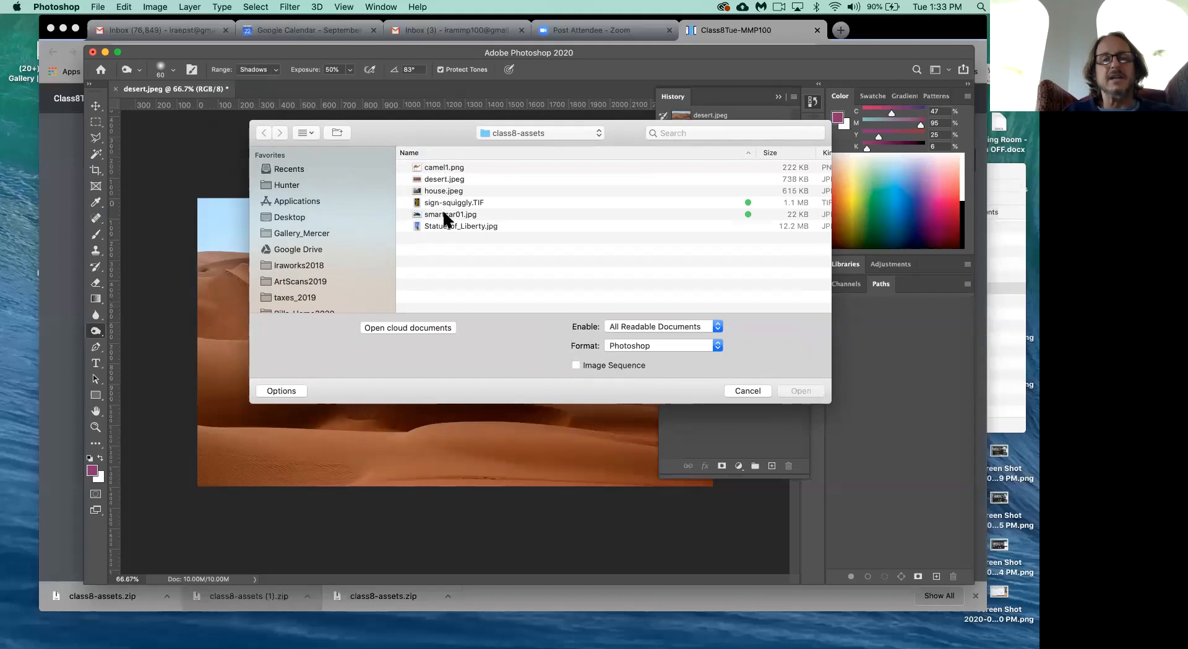
click(446, 168)
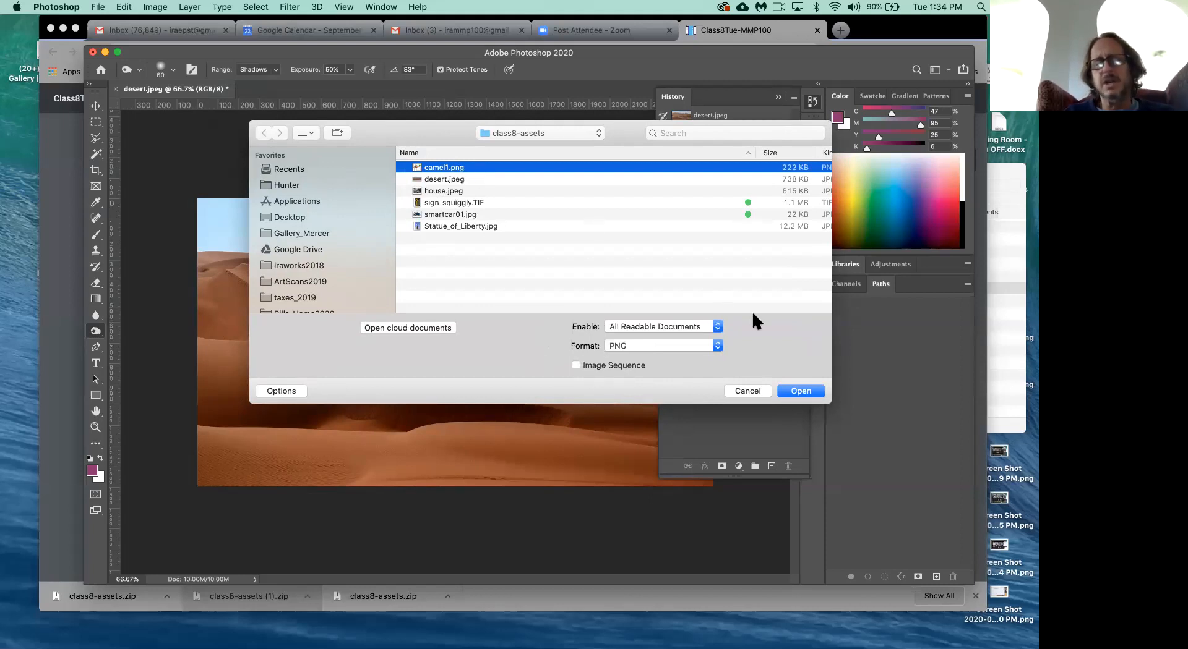
click(799, 392)
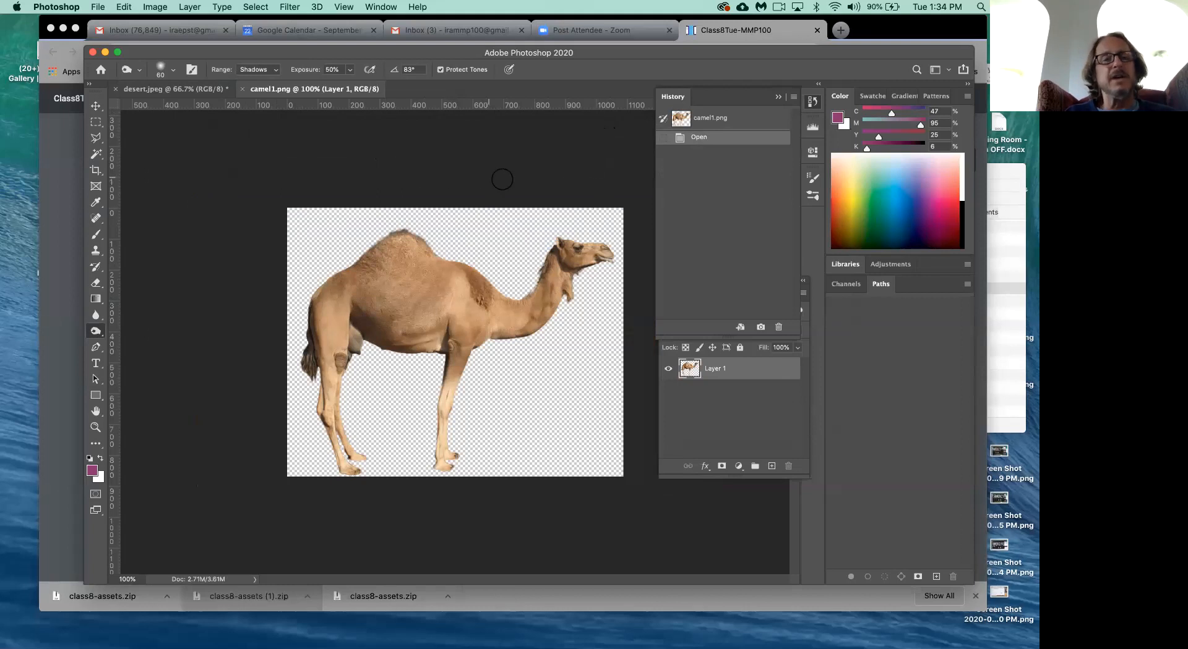
click(189, 89)
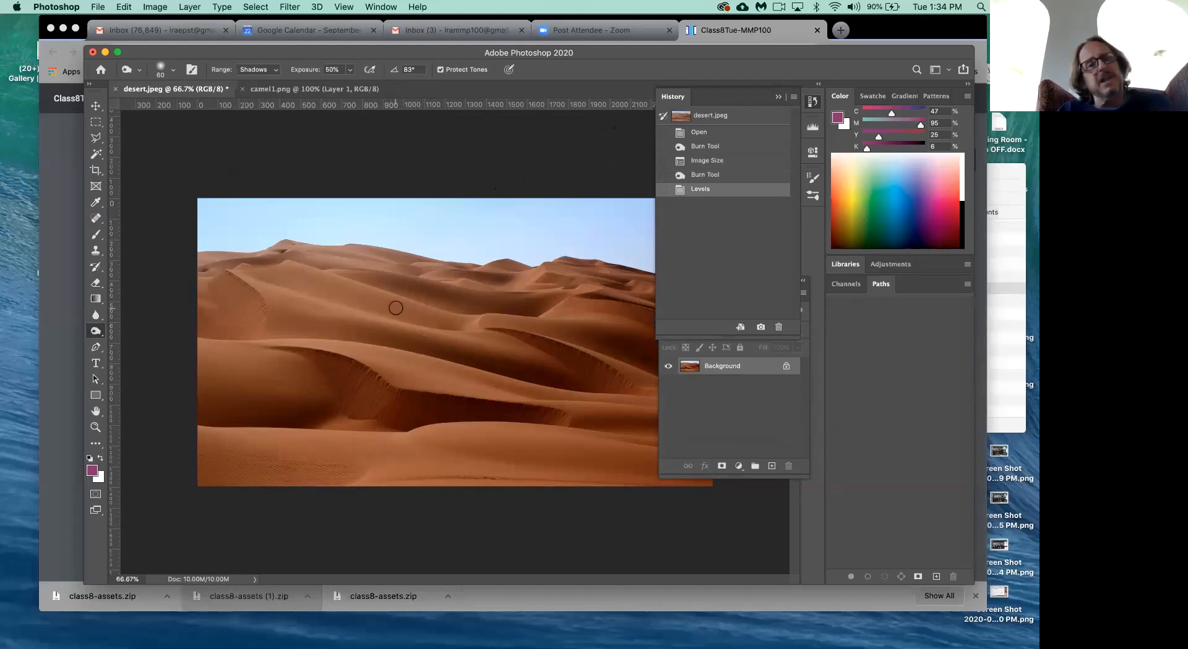
Step: Switch to the camel1.png document, review the Magic Wand and Quick Selection tools, and activate the Object Selection Tool
click(309, 90)
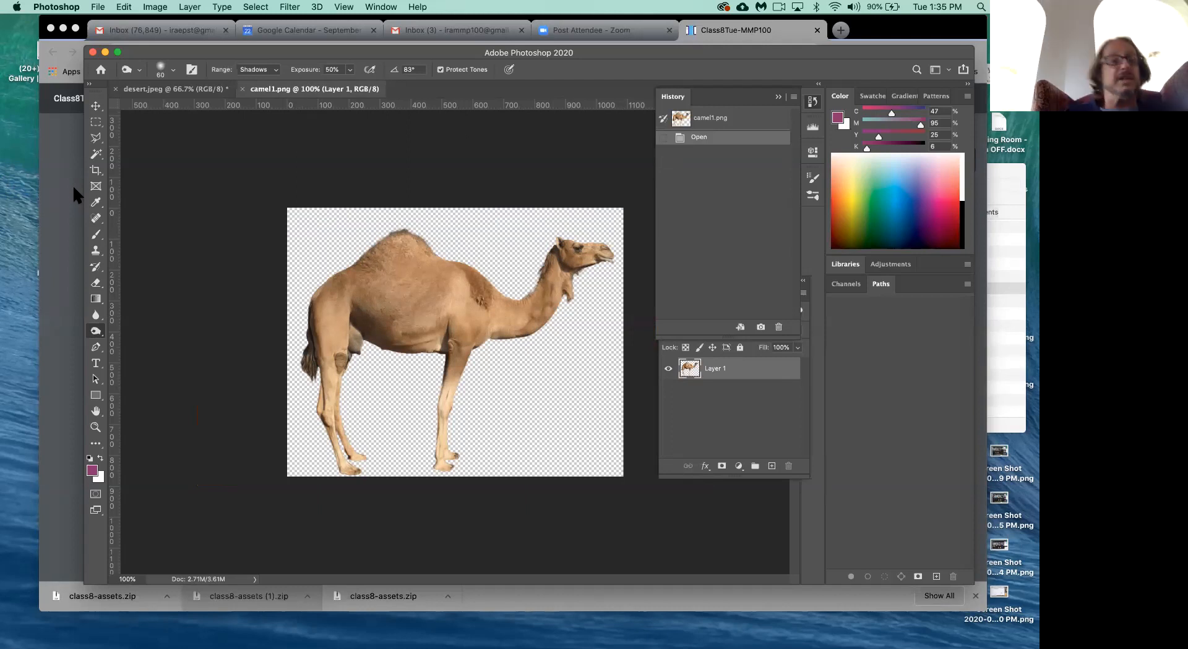
click(99, 157)
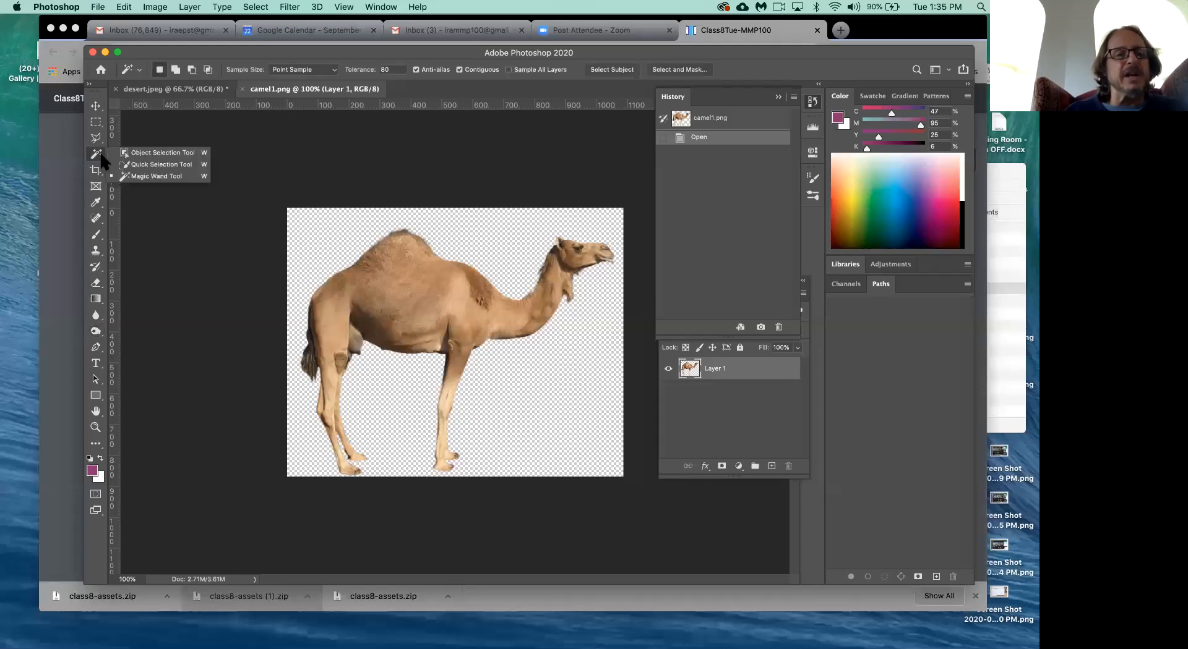
click(101, 155)
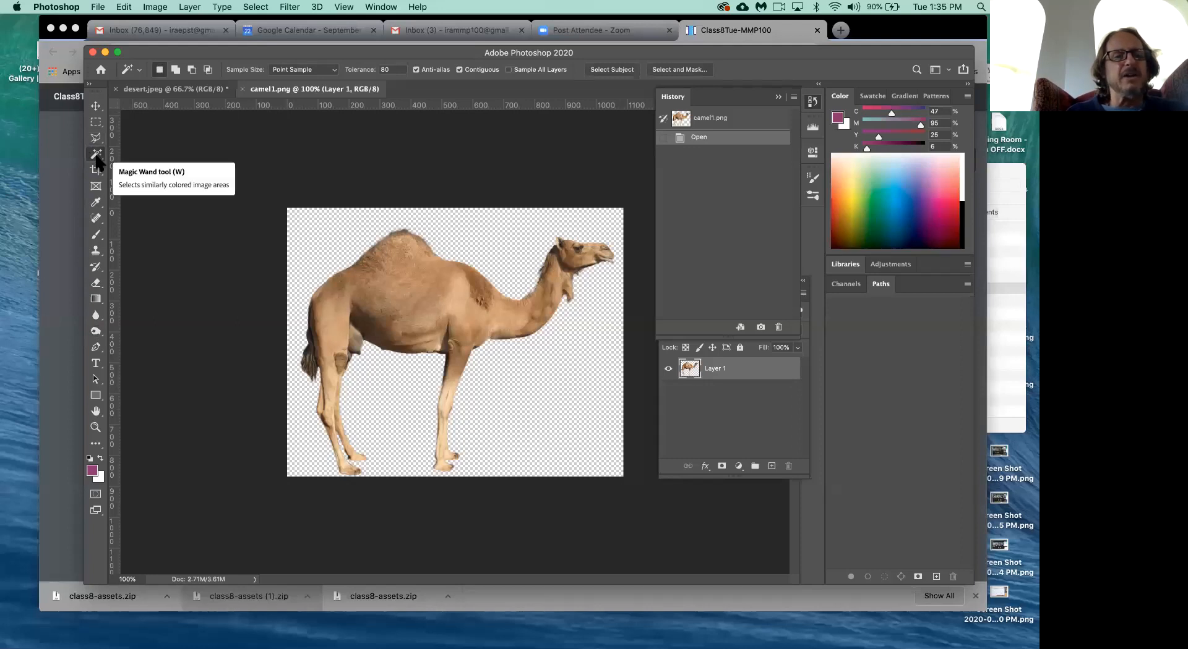
click(97, 363)
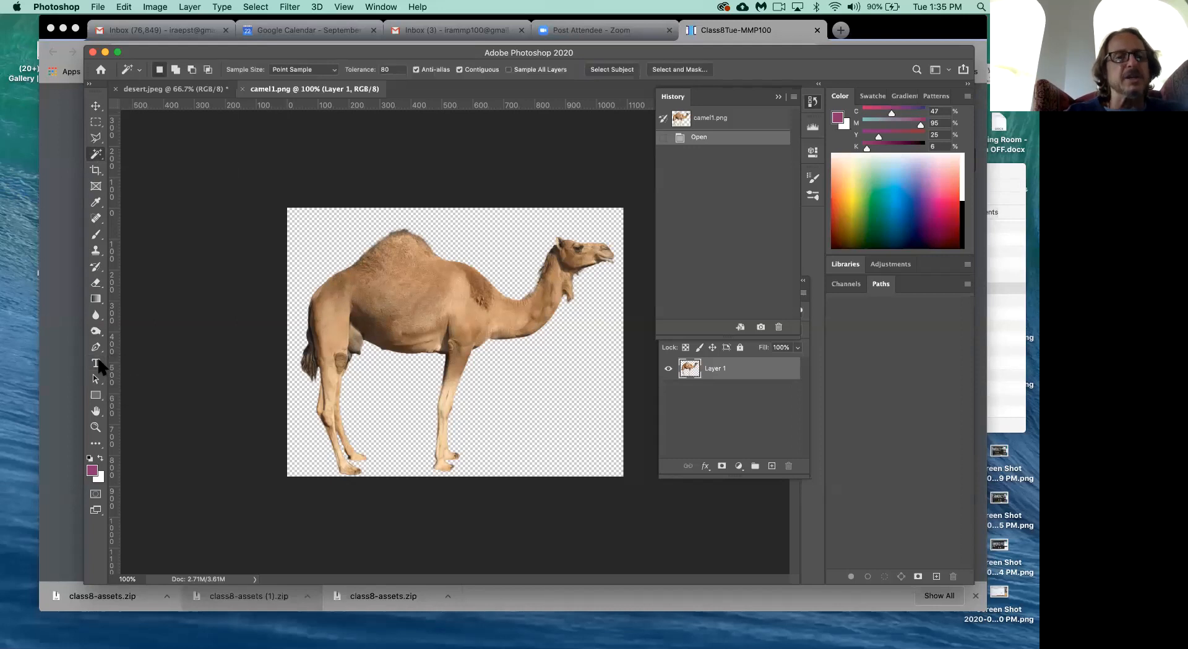
click(96, 156)
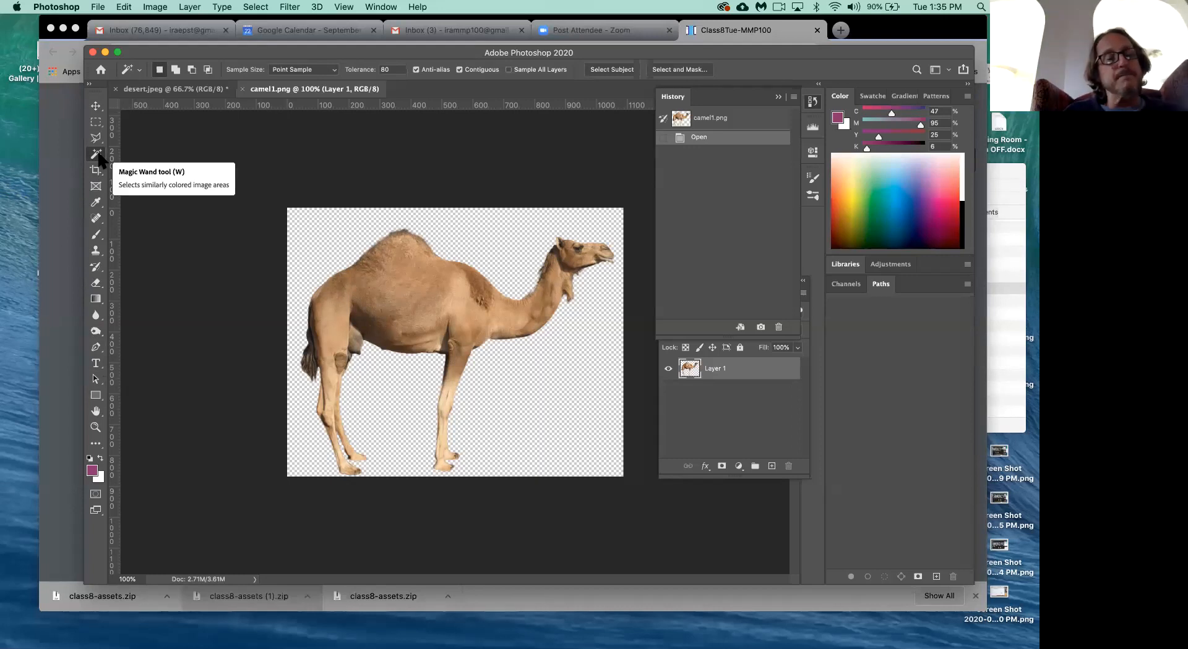
click(97, 155)
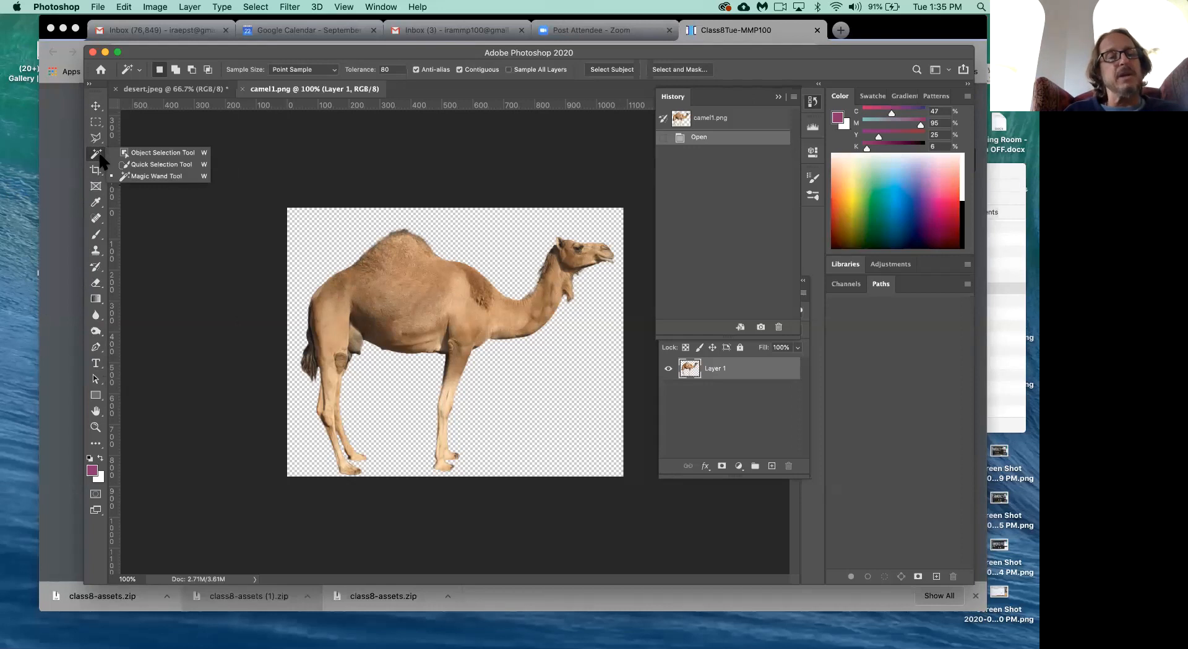
click(147, 165)
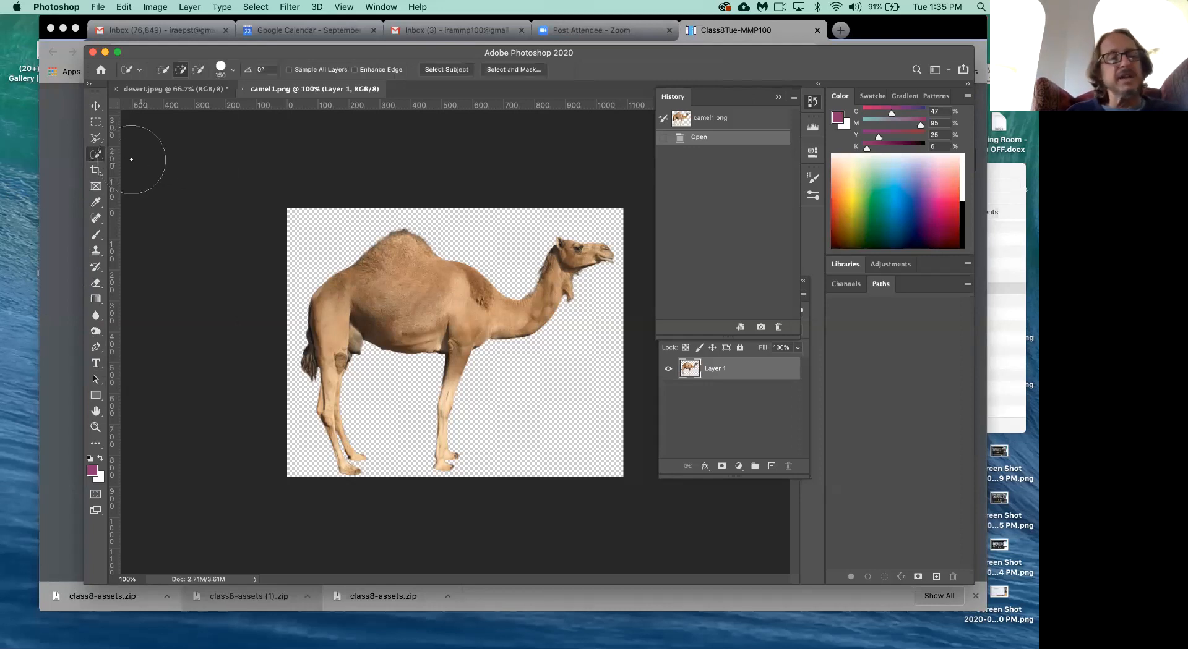
click(99, 155)
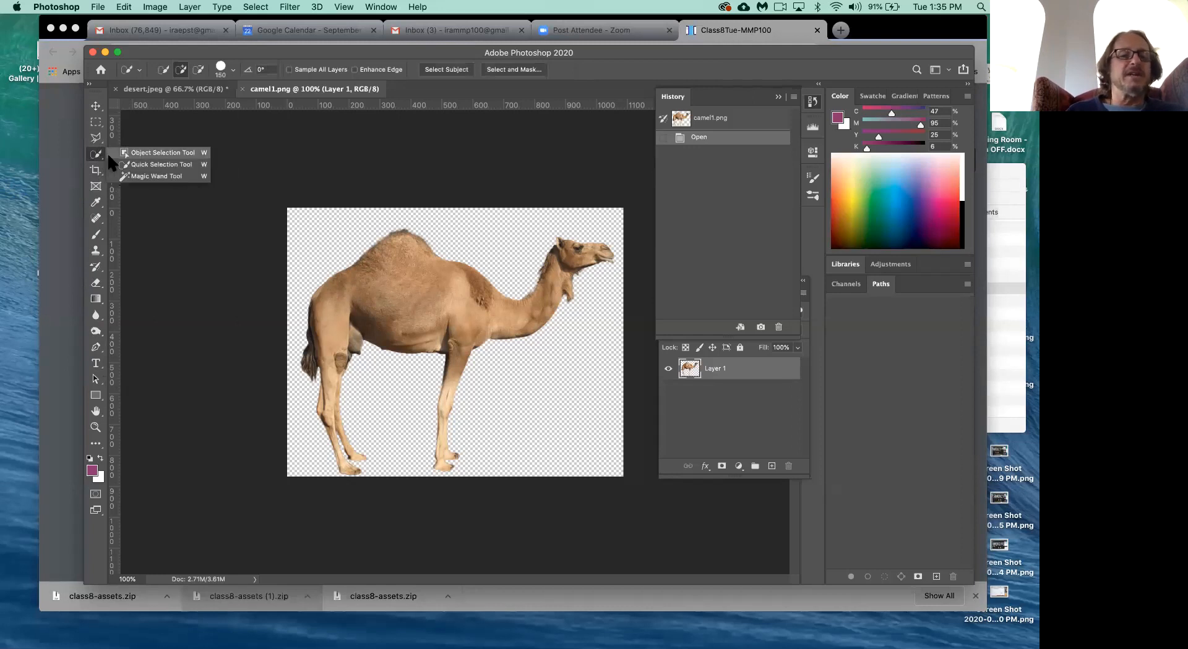
click(140, 152)
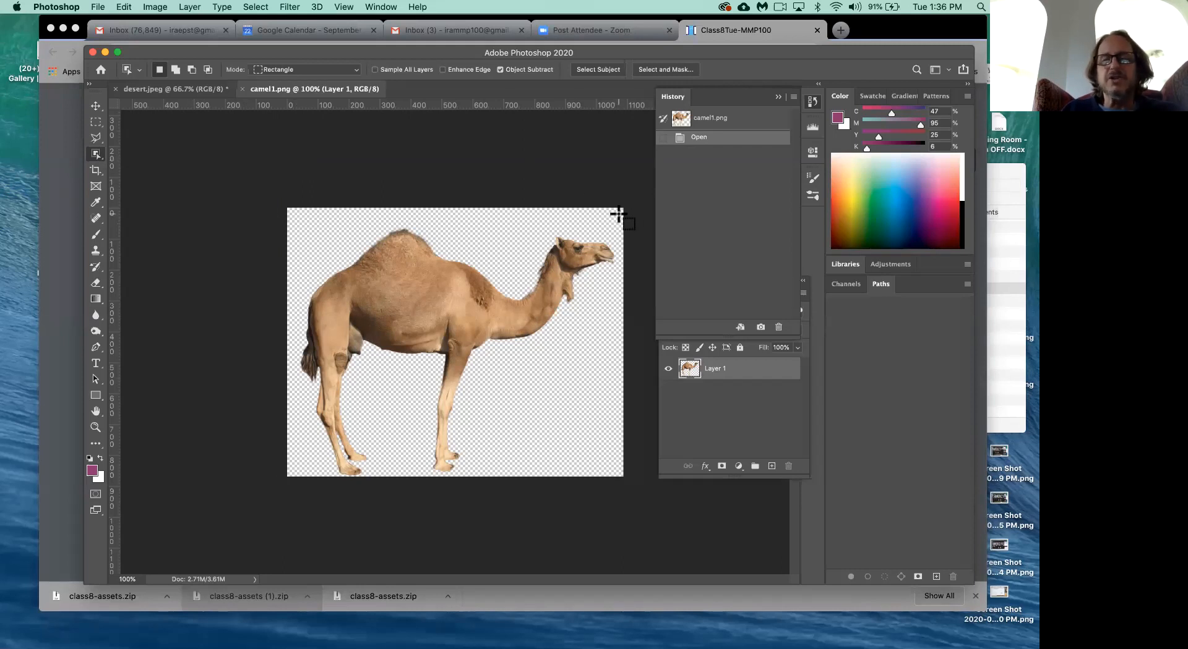
Step: Select the camel with an object-selection rectangle of about 1054 by 849 px and deselect it again
drag(619, 214, 293, 475)
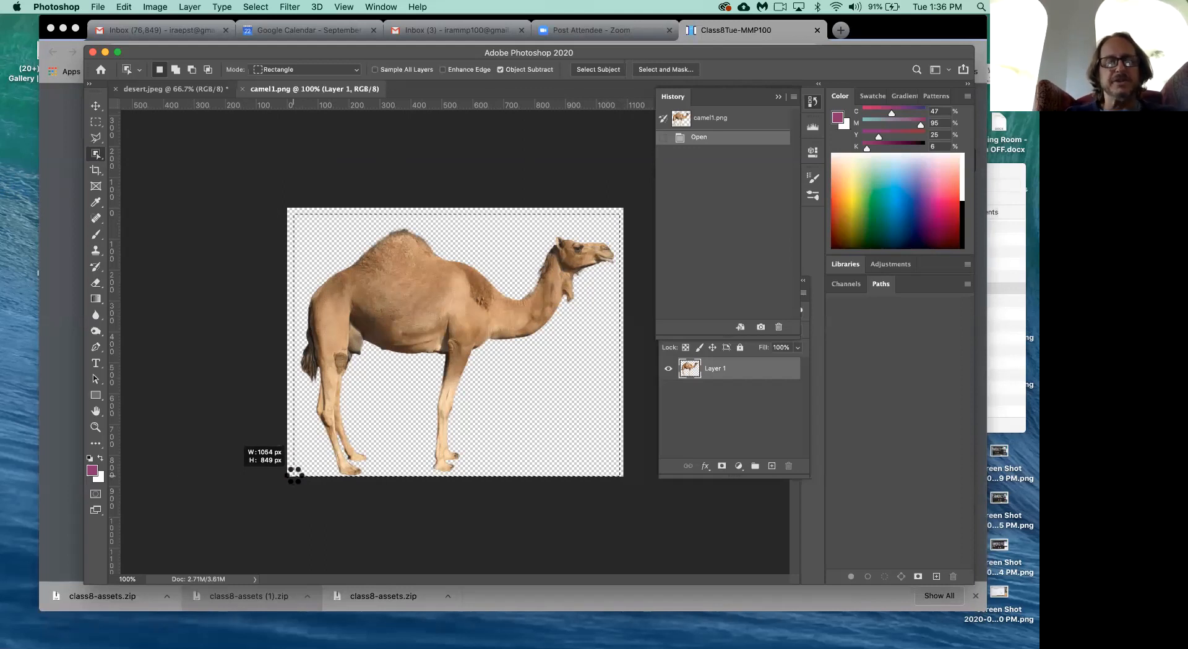
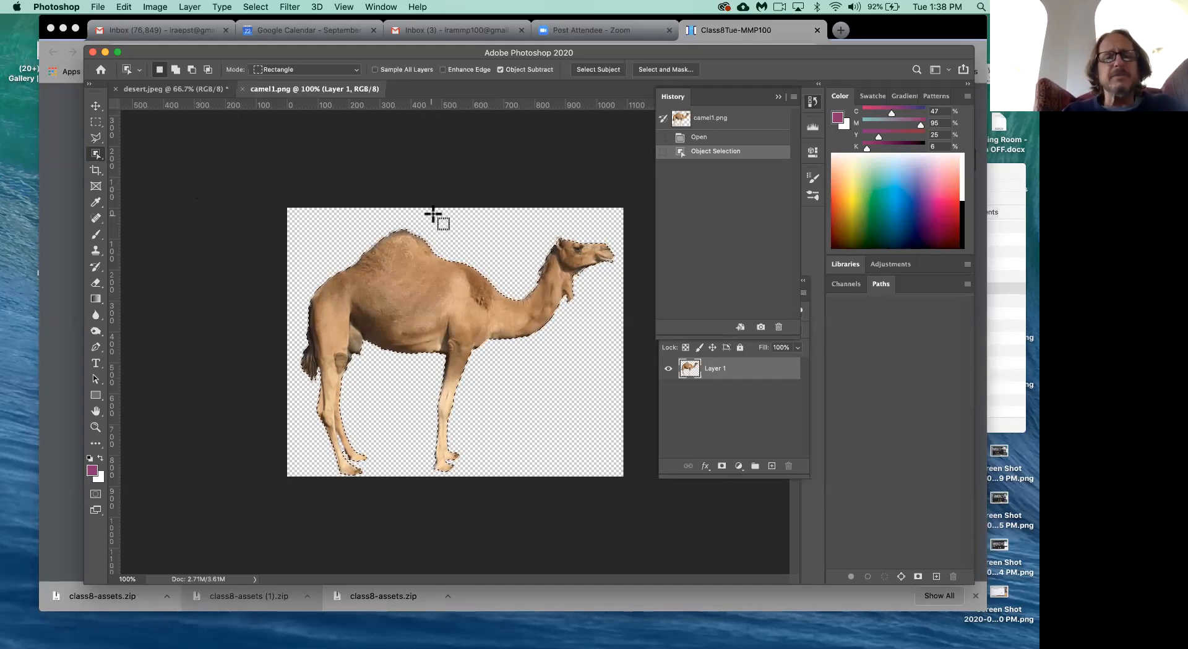
key(super+d)
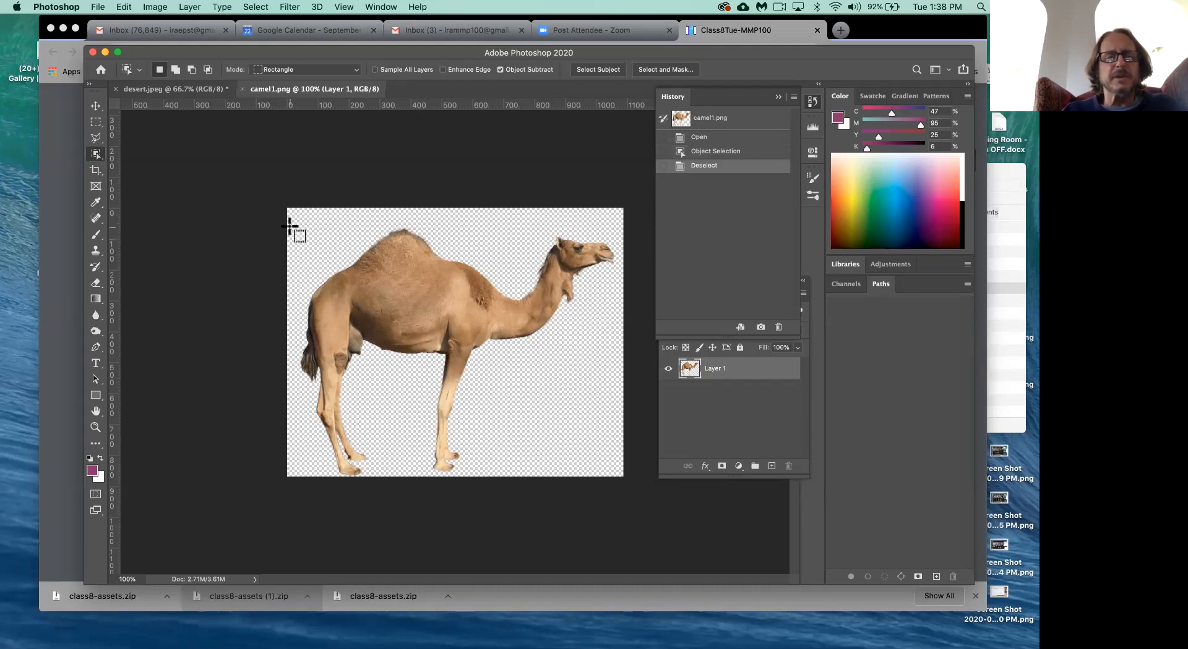
Step: Select the whole camel with a rectangular object selection and copy it into the desert.jpeg document as a new layer
drag(290, 219, 612, 480)
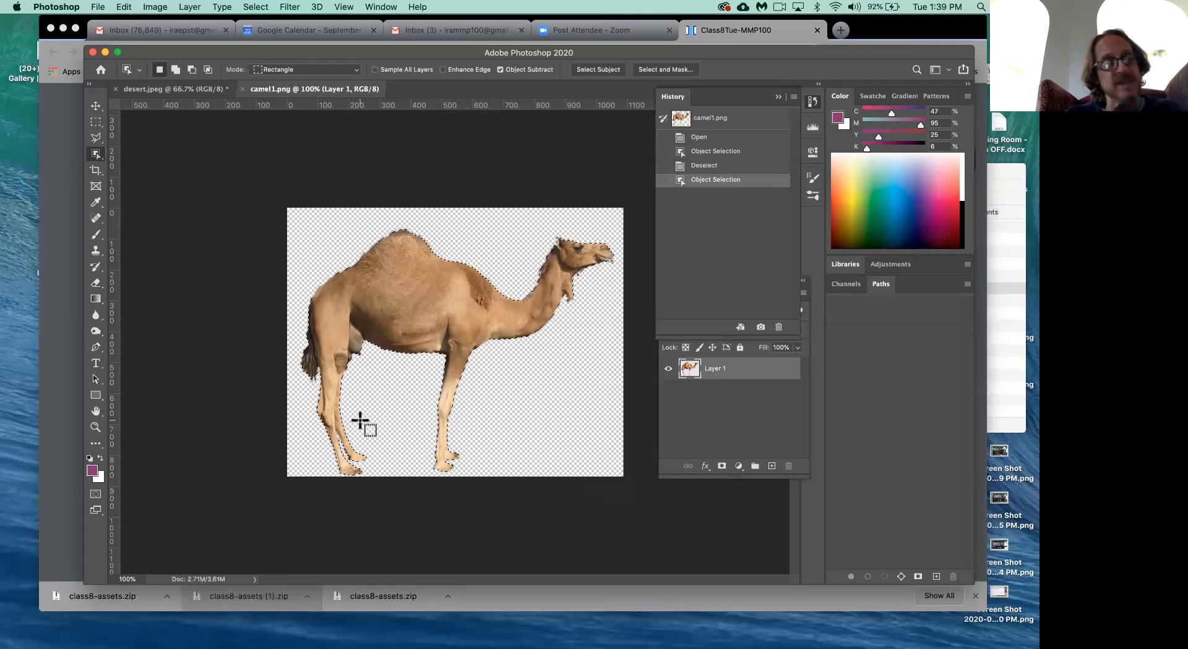
key(super+c)
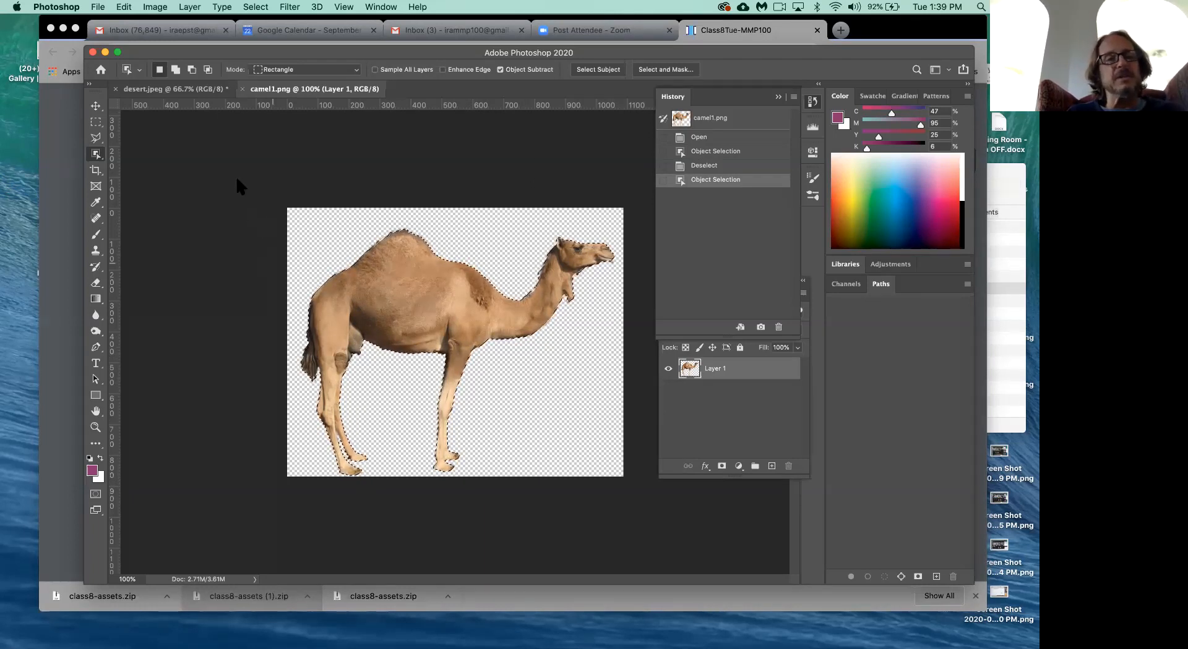
click(186, 91)
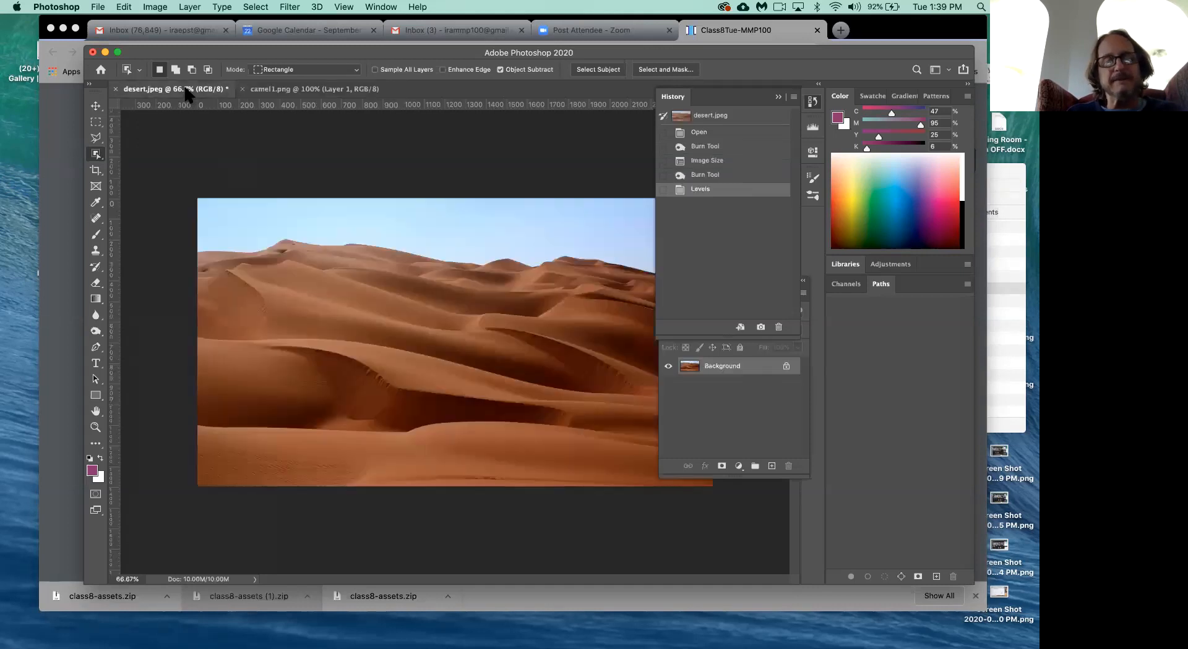
key(super+v)
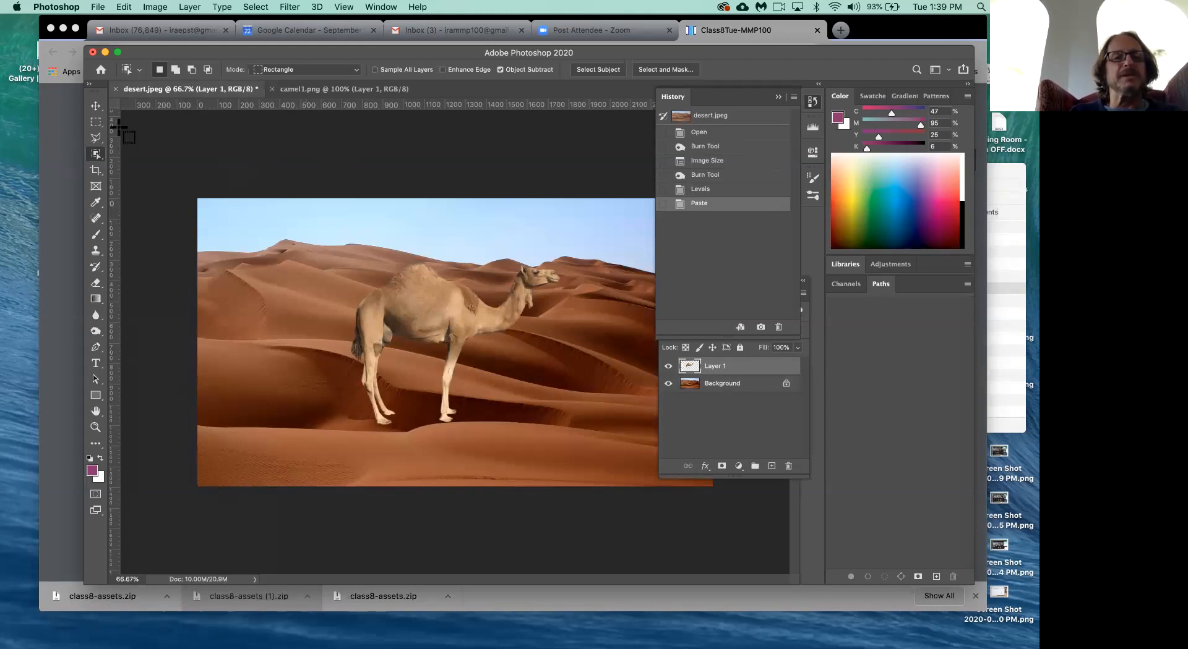
Step: Move the pasted camel onto the foreground dune near the middle of the desert image and collapse the History panel
click(95, 106)
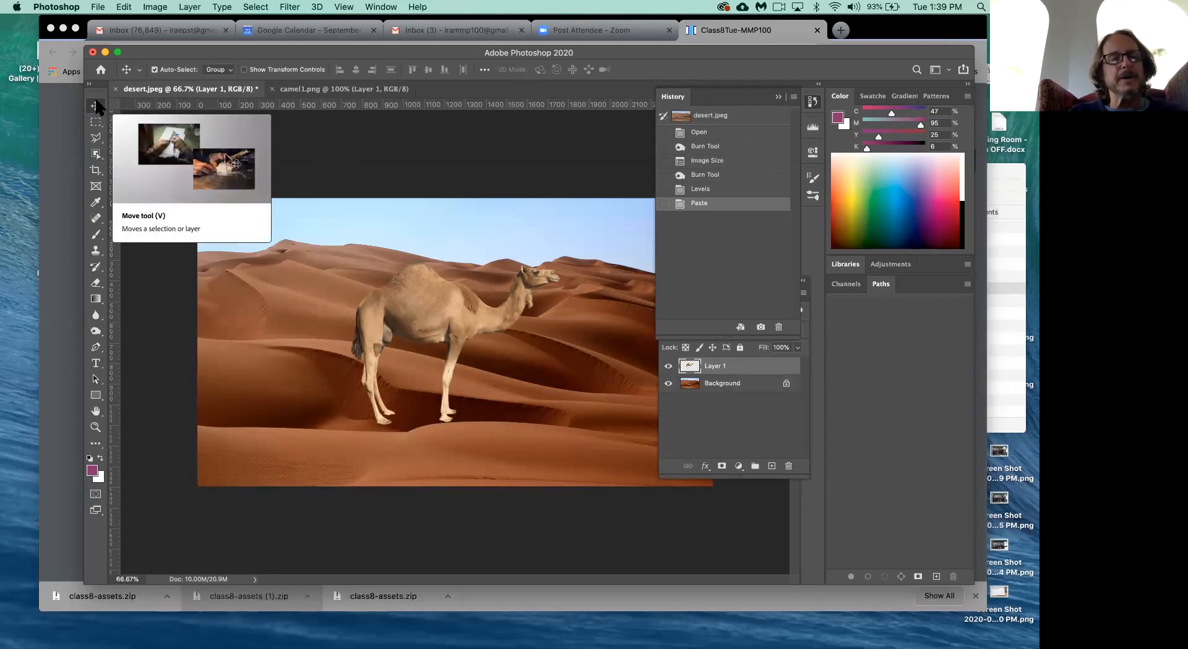
drag(443, 306, 292, 310)
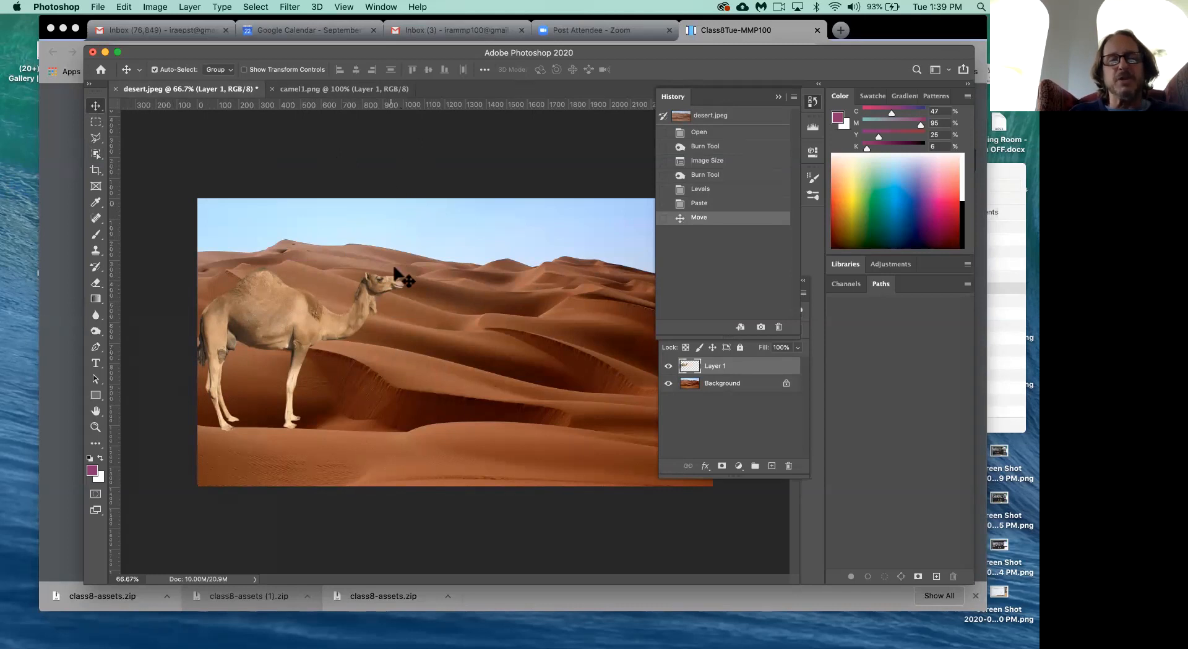
click(672, 99)
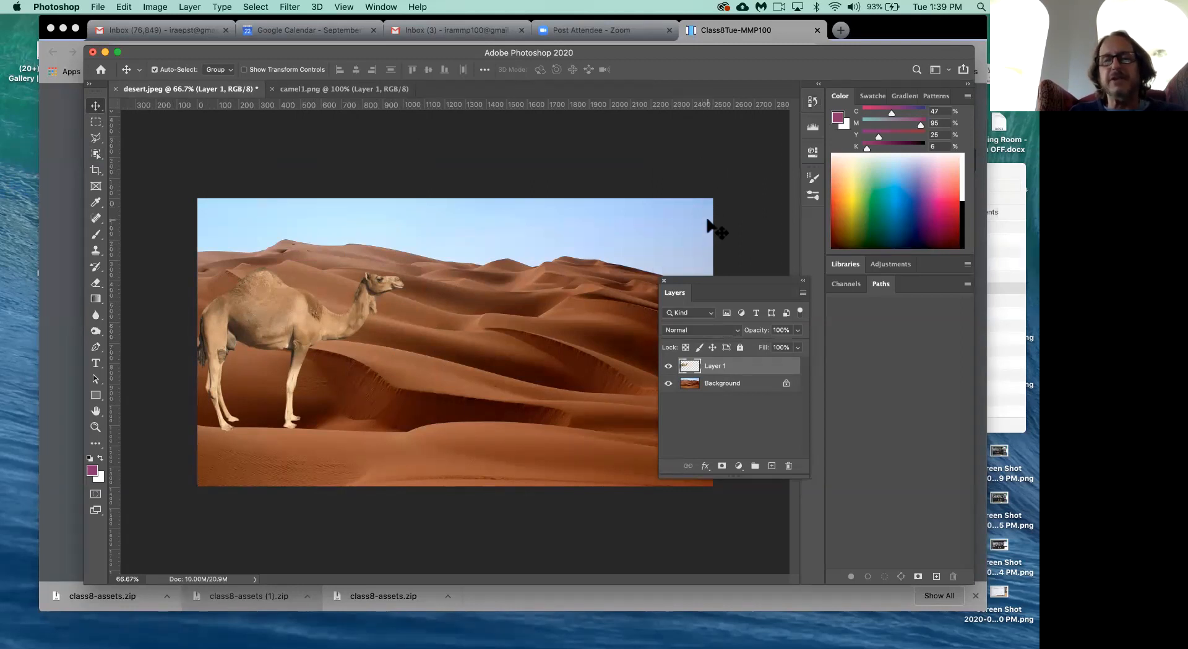
drag(279, 315, 474, 315)
drag(559, 308, 454, 333)
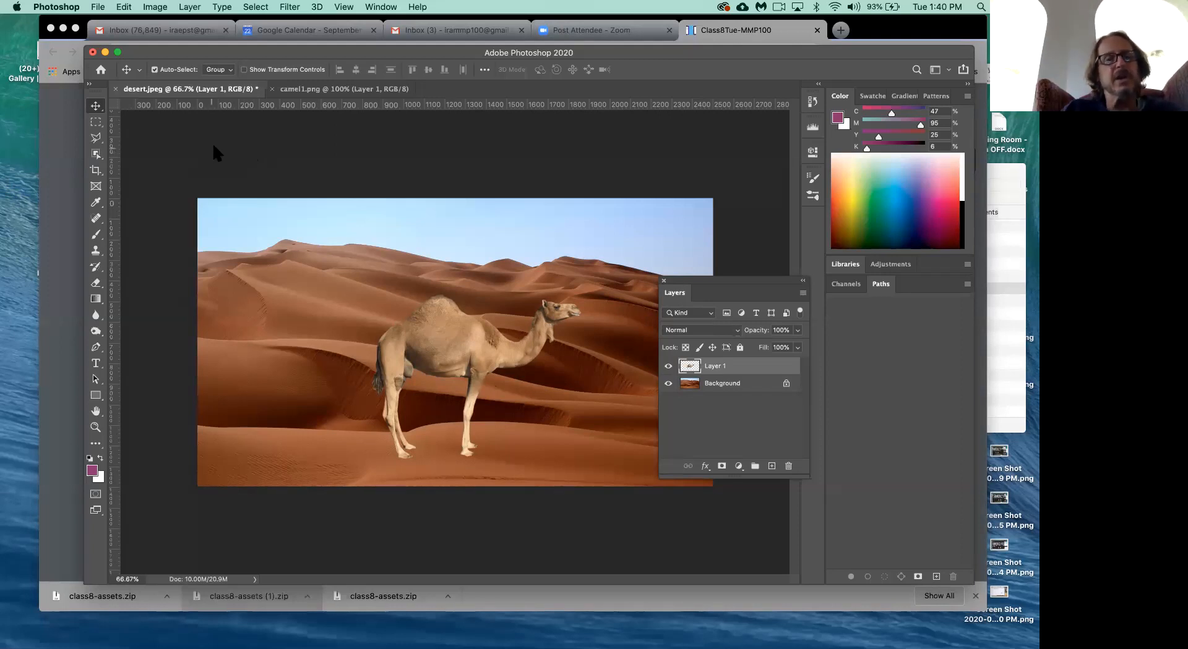
Step: Close the Layers panel and look through the Swatches, Gradients and Patterns panels
drag(696, 280, 642, 209)
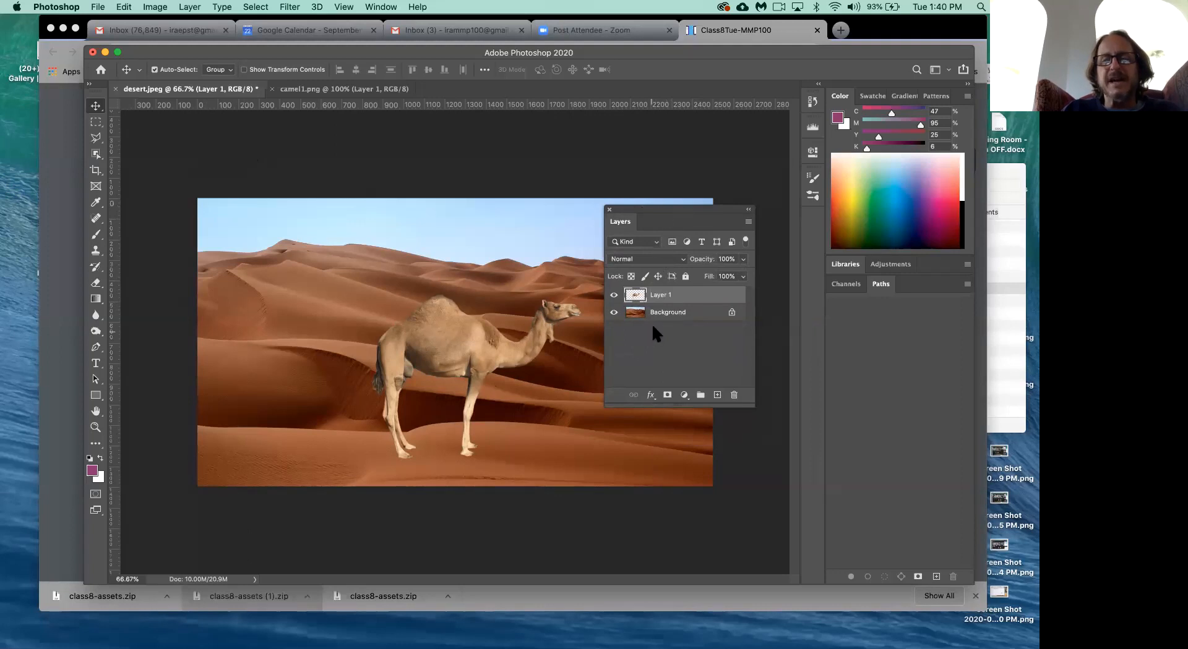
click(610, 210)
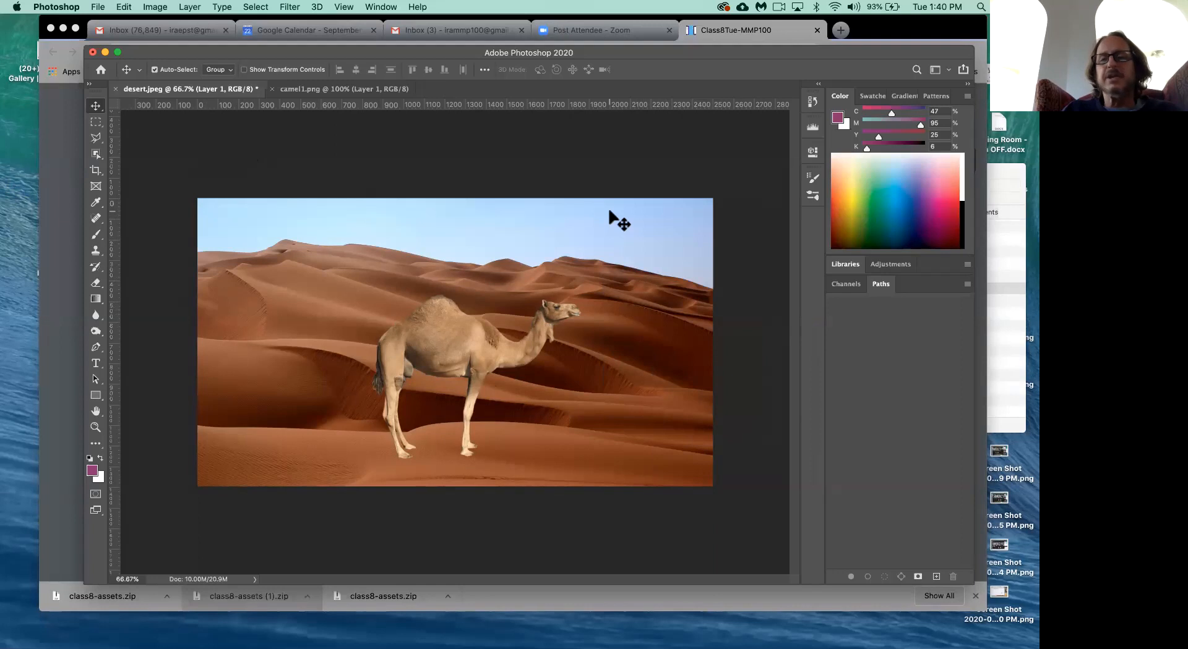
click(885, 98)
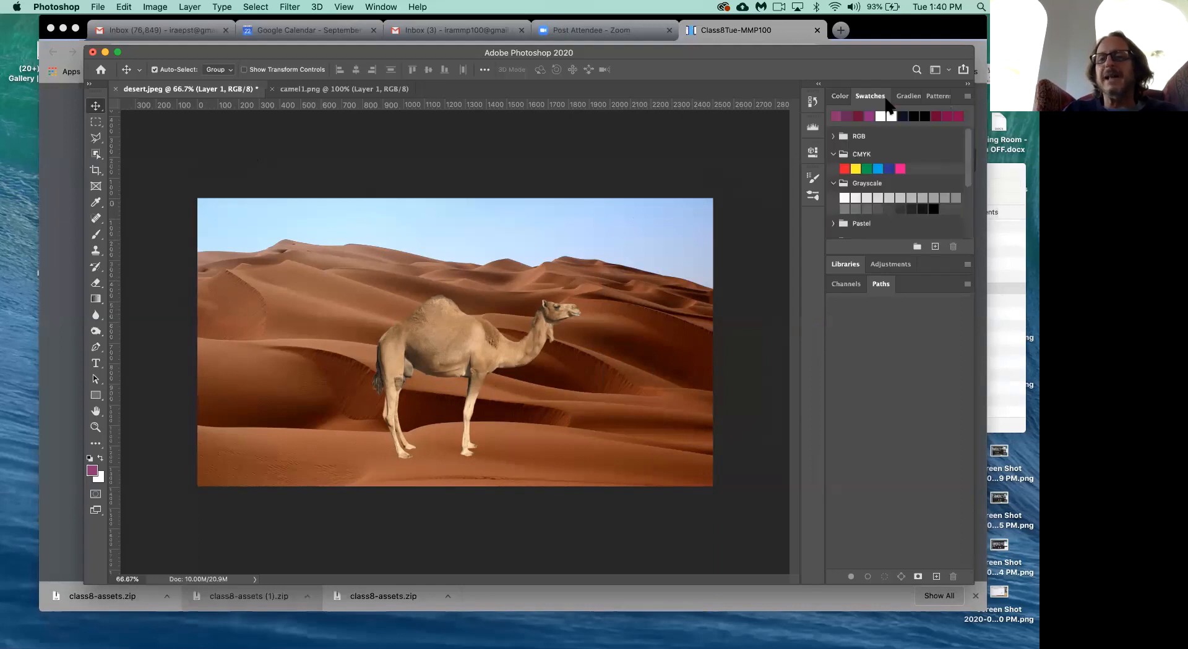
click(908, 96)
click(945, 95)
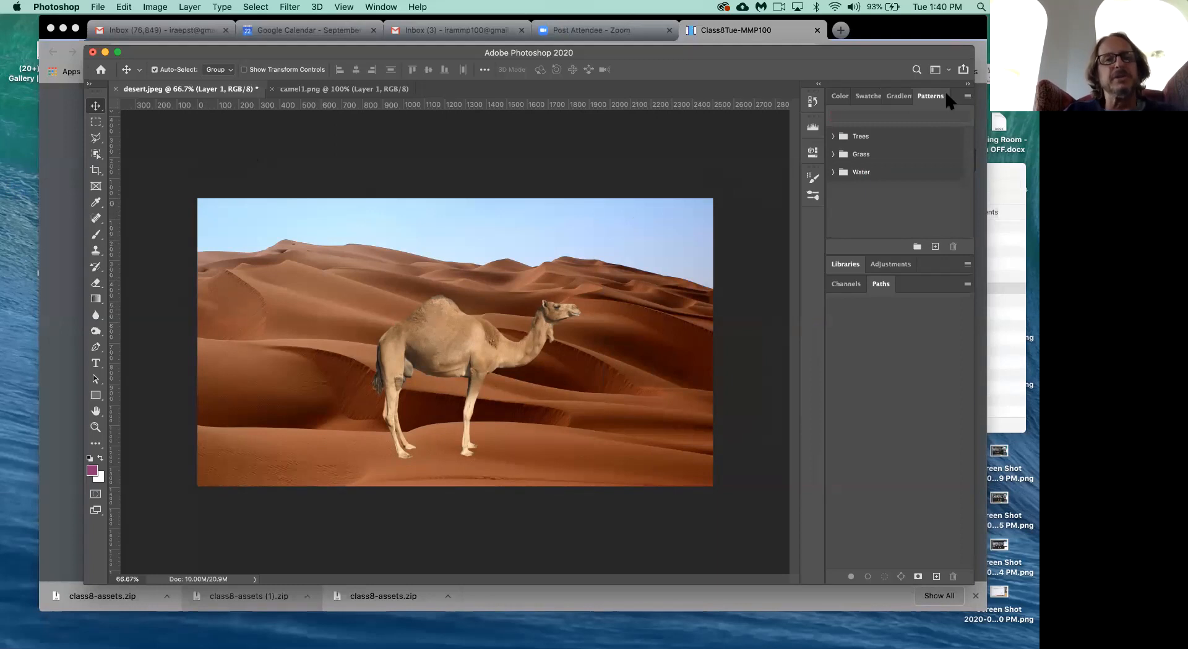
Step: Display the Layers panel again and shift it slightly upwards over the desert image
click(387, 7)
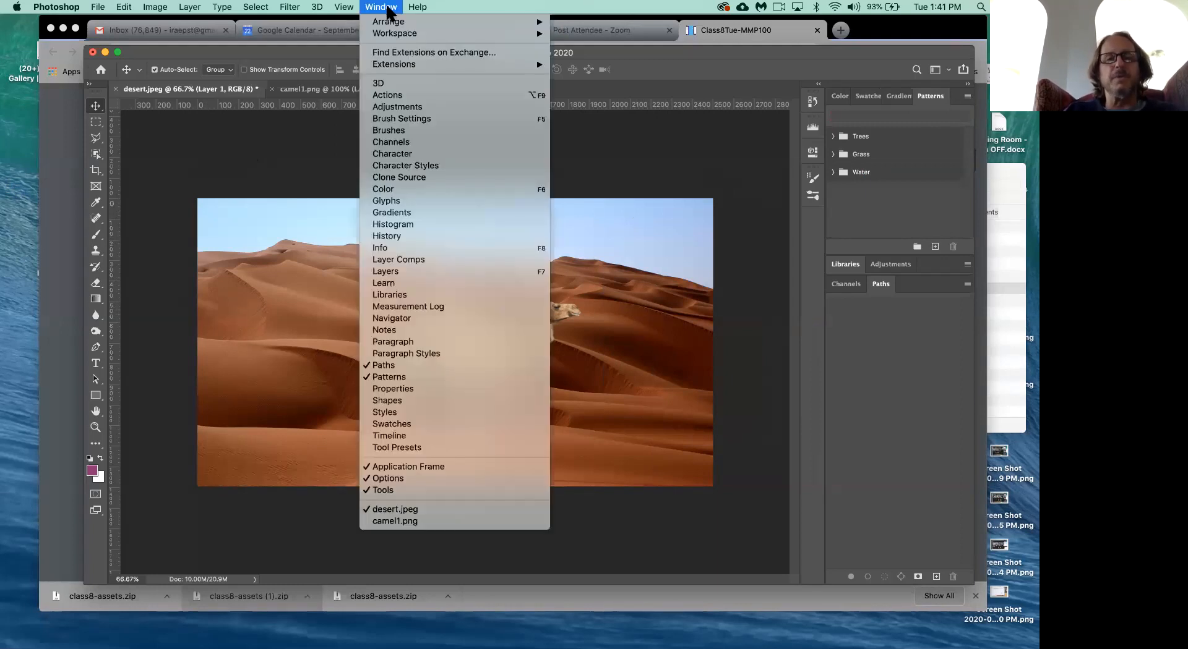
click(384, 272)
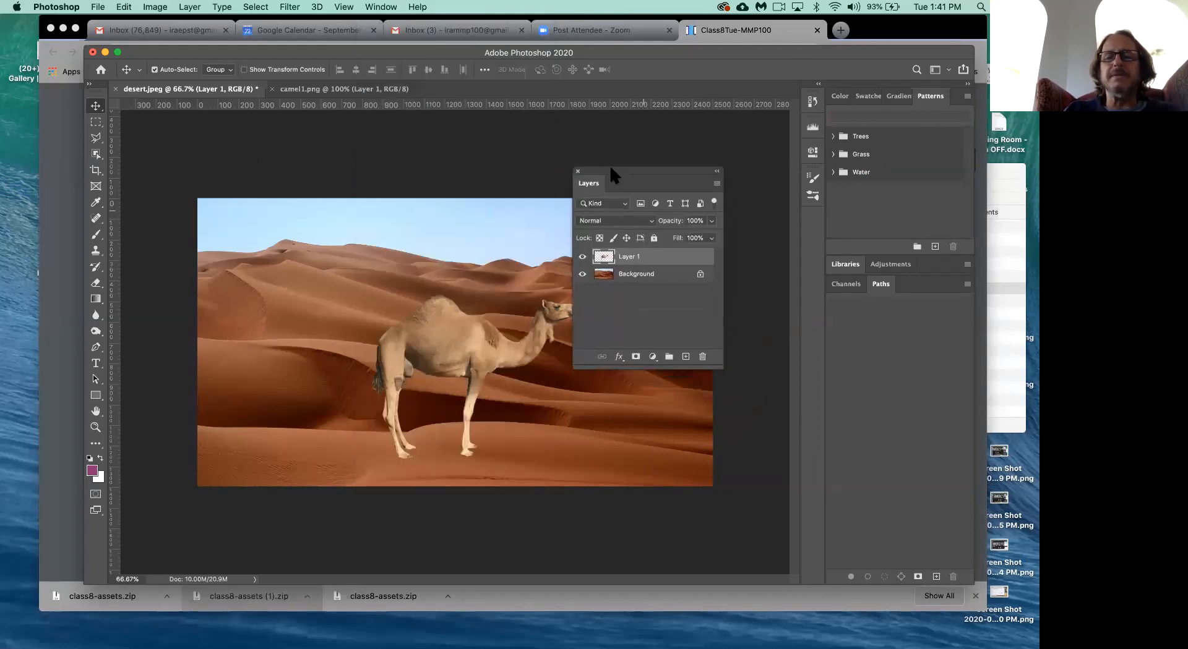
drag(609, 167, 608, 160)
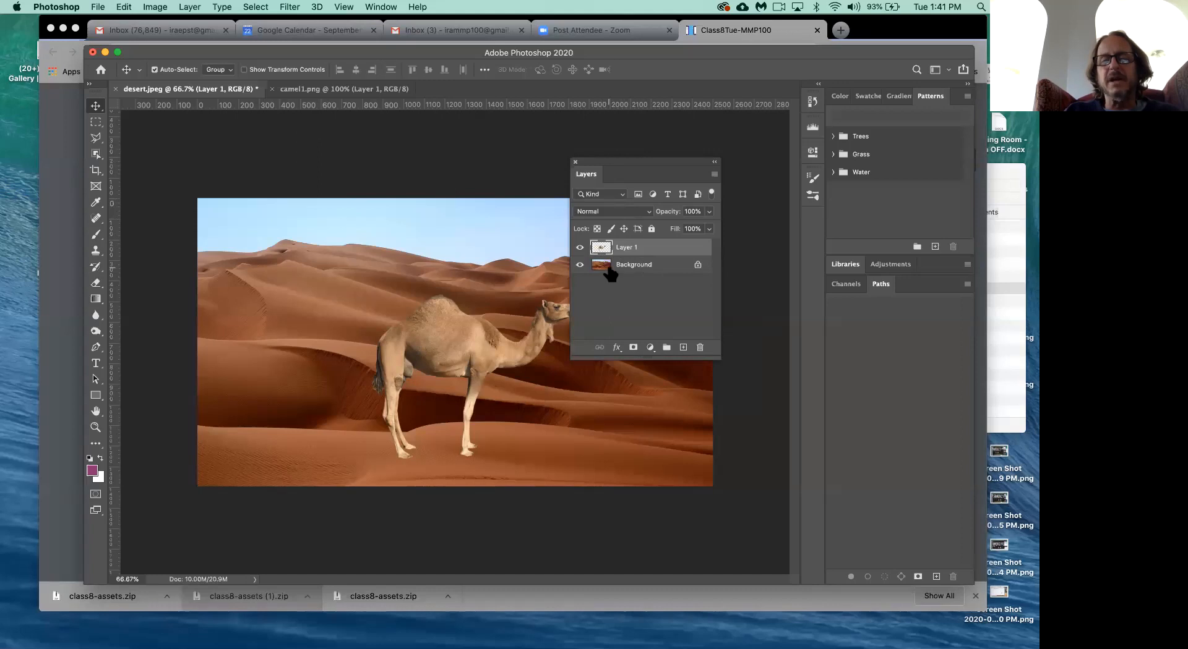
Step: Hide and show the camel layer and the Background layer in turn to compare what each contains
click(580, 247)
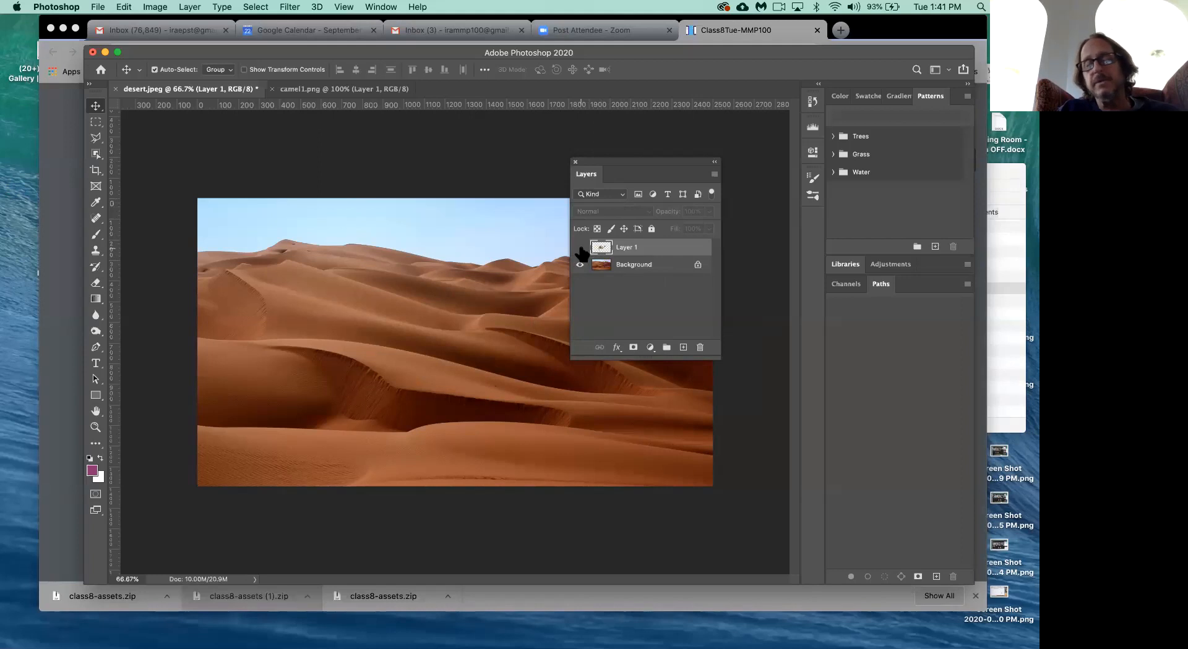
click(579, 247)
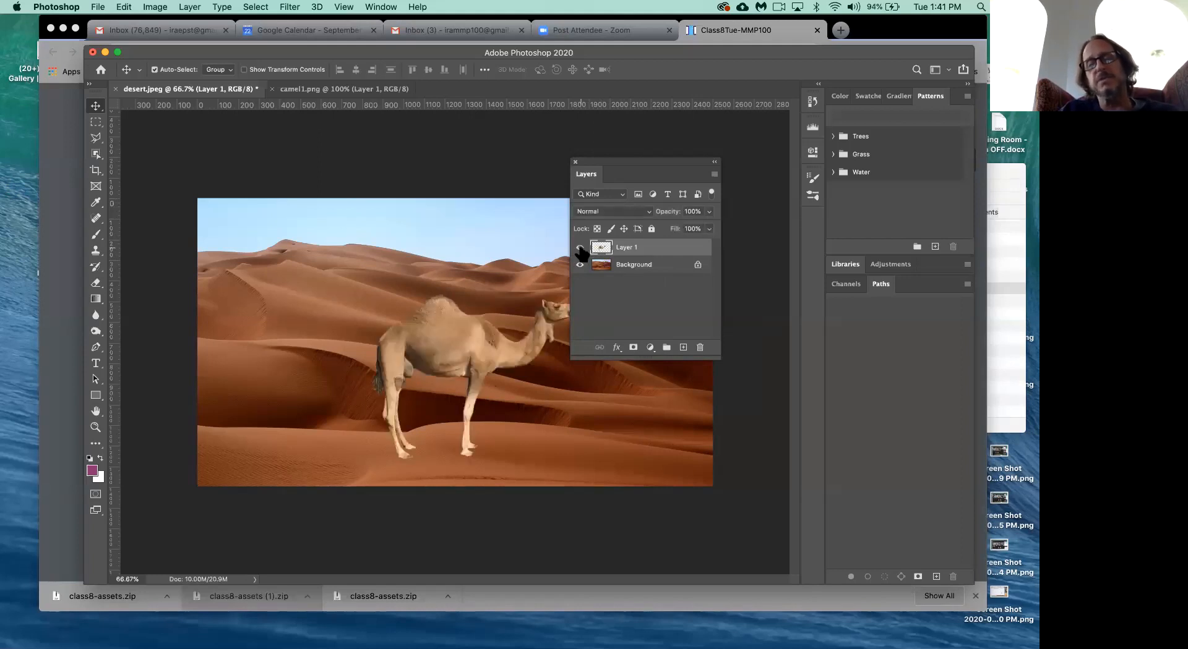
click(579, 266)
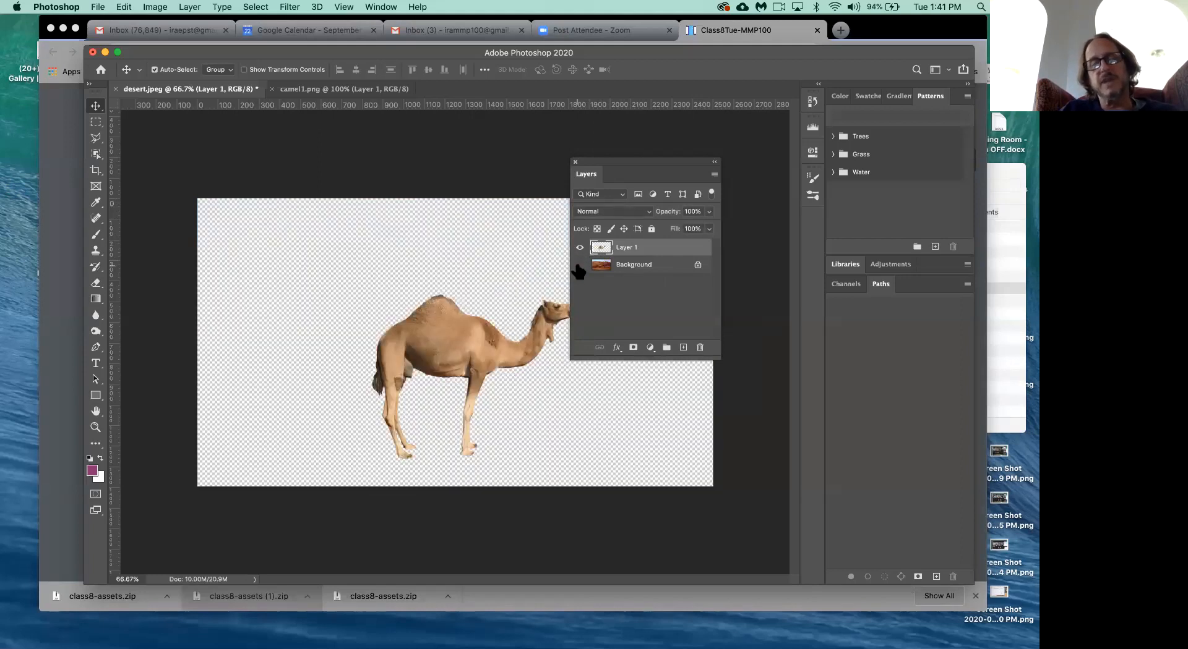
click(579, 265)
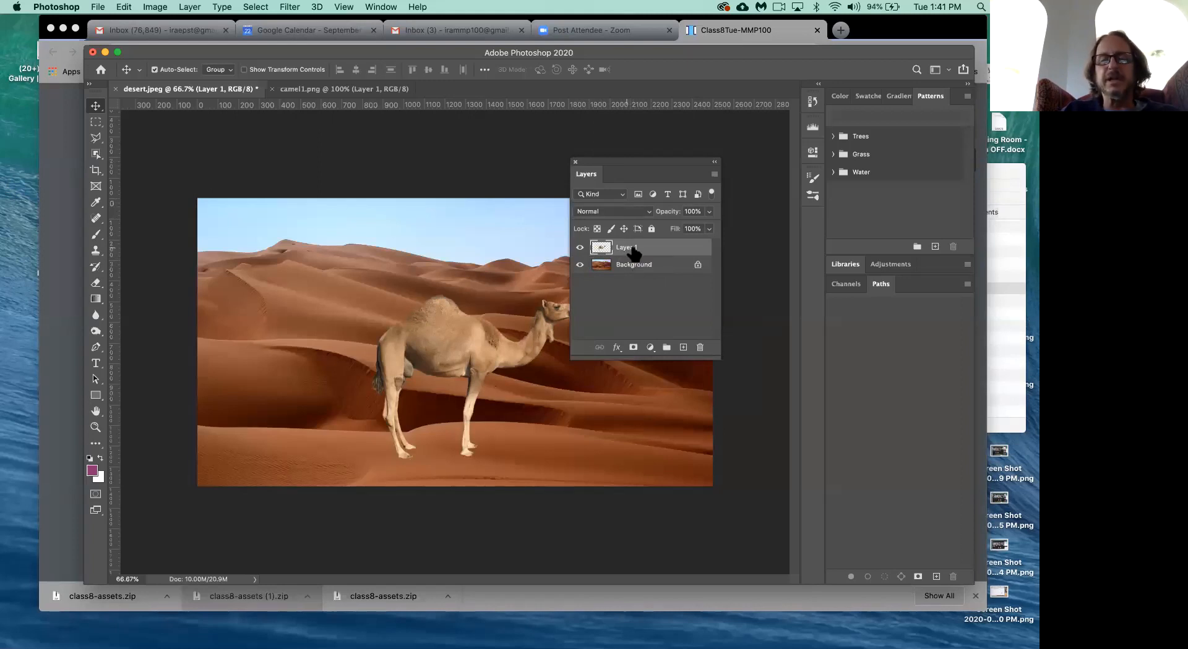
Step: Rename the camel's layer as camel and convert the Background into a regular layer named desert
double_click(627, 248)
text(camel)
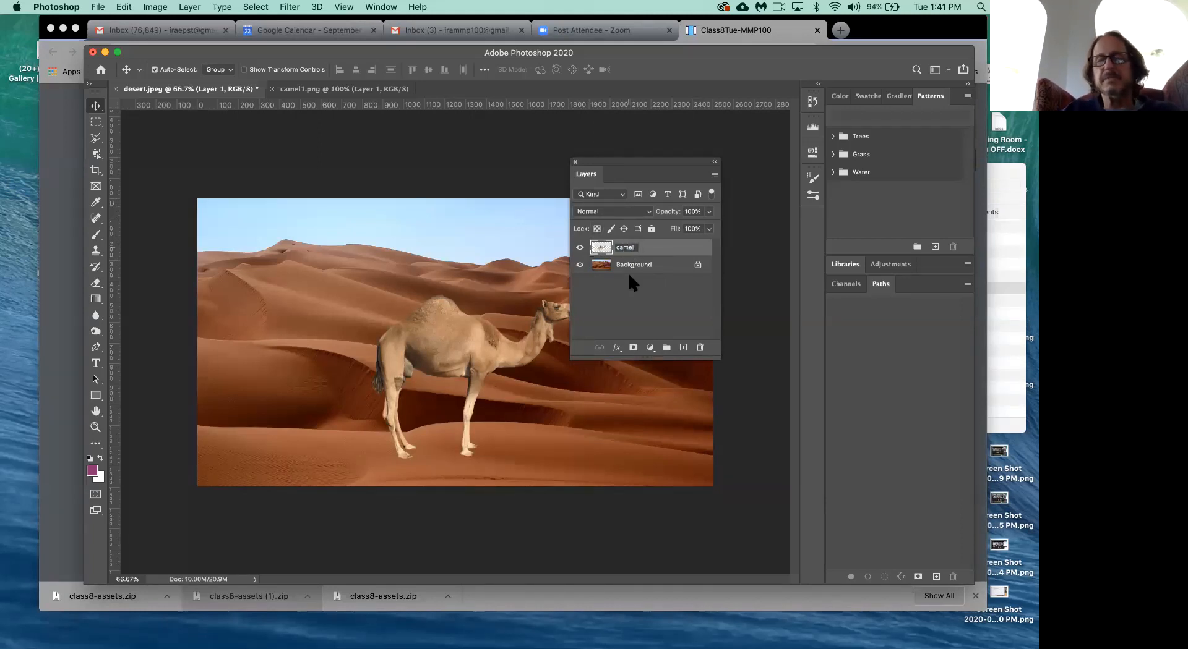
click(640, 289)
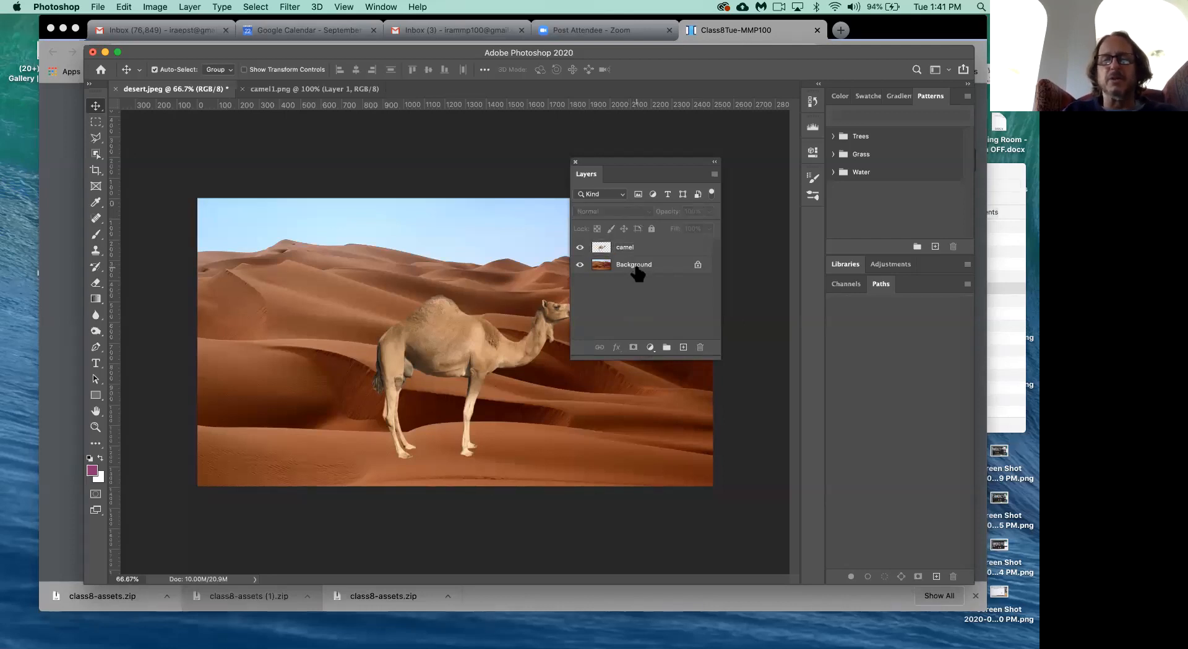
double_click(637, 272)
text(desert)
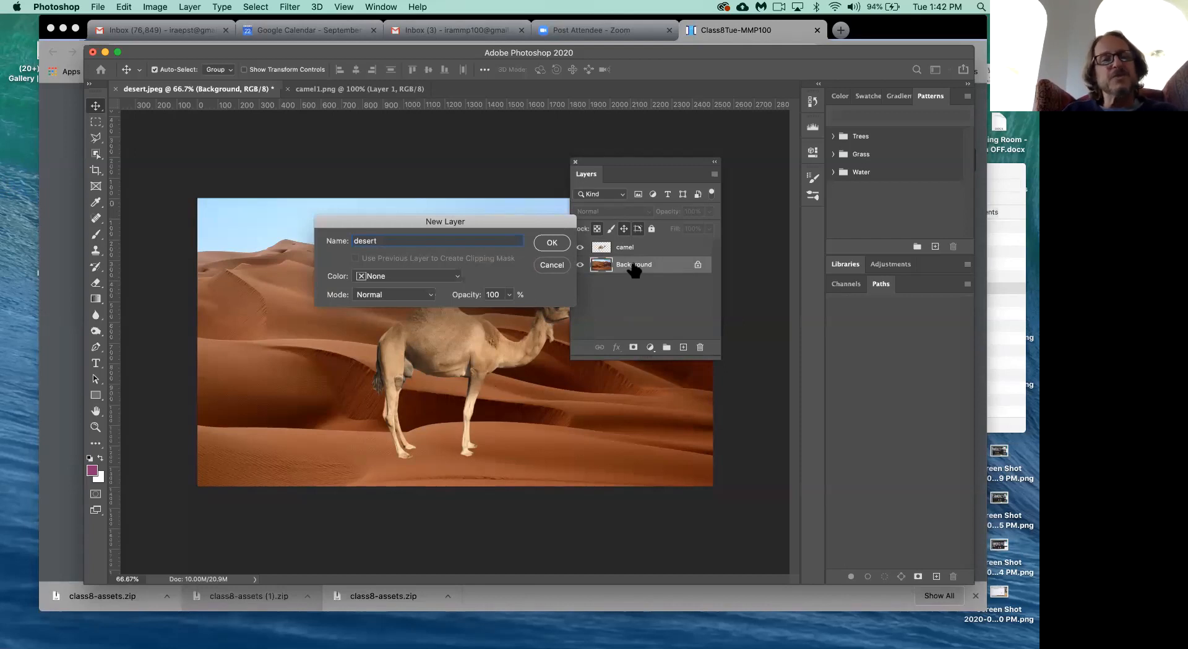
click(562, 238)
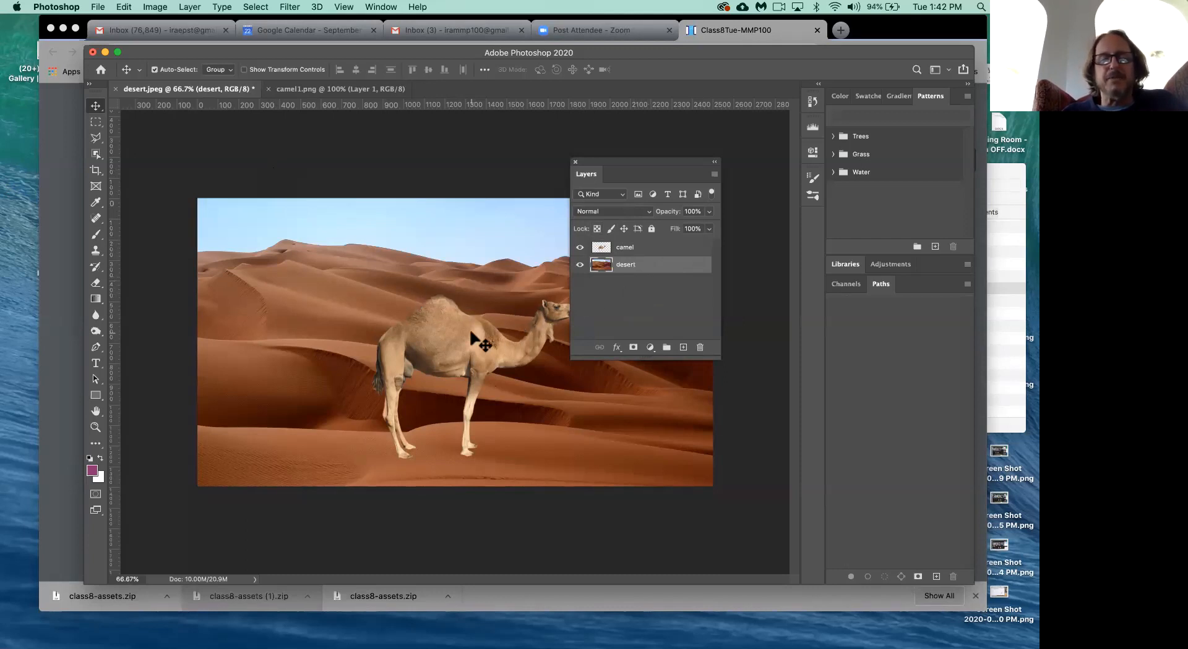
Step: Shift the camel slightly to the right, and try moving the desert layer by itself before undoing that move
mouse_move(516, 334)
mouse_down()
mouse_move(445, 334)
mouse_move(536, 332)
mouse_up()
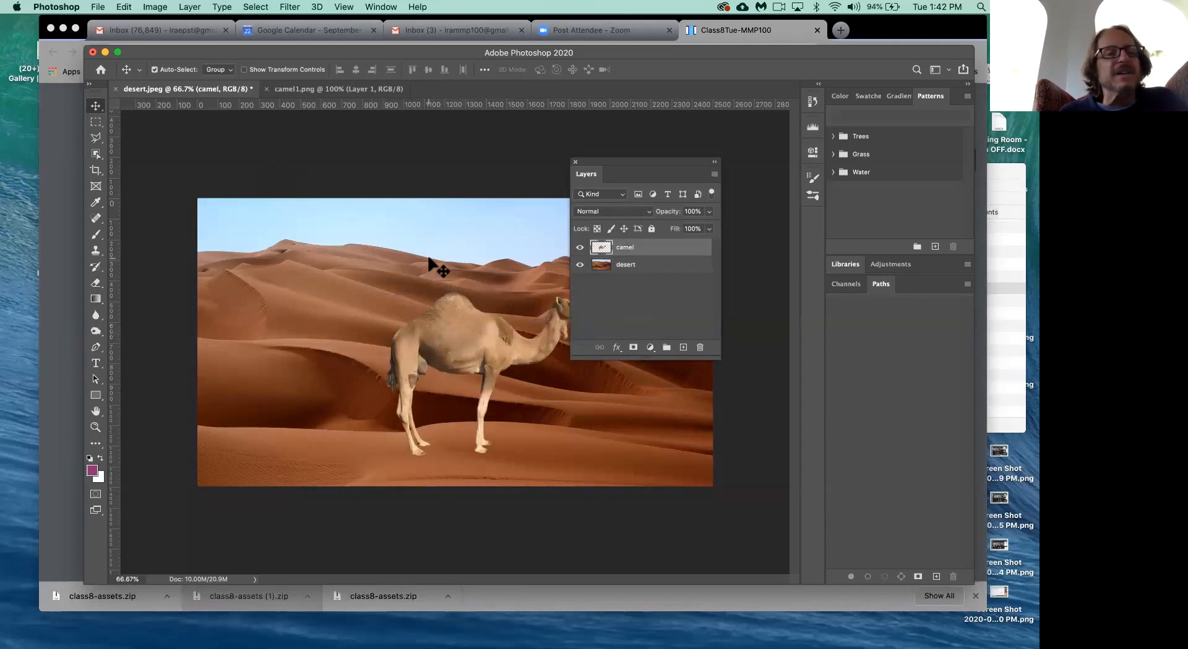
click(637, 265)
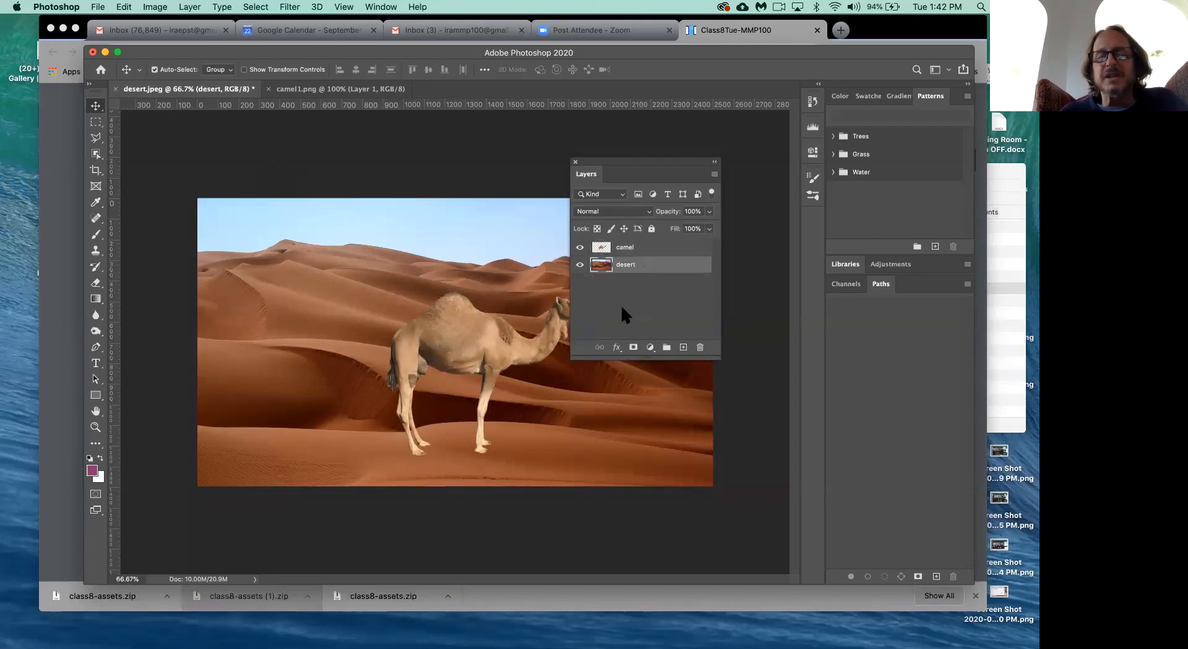
mouse_move(544, 430)
mouse_down()
mouse_move(384, 440)
mouse_move(371, 427)
mouse_move(636, 423)
mouse_move(515, 421)
mouse_move(621, 432)
mouse_move(544, 424)
mouse_up()
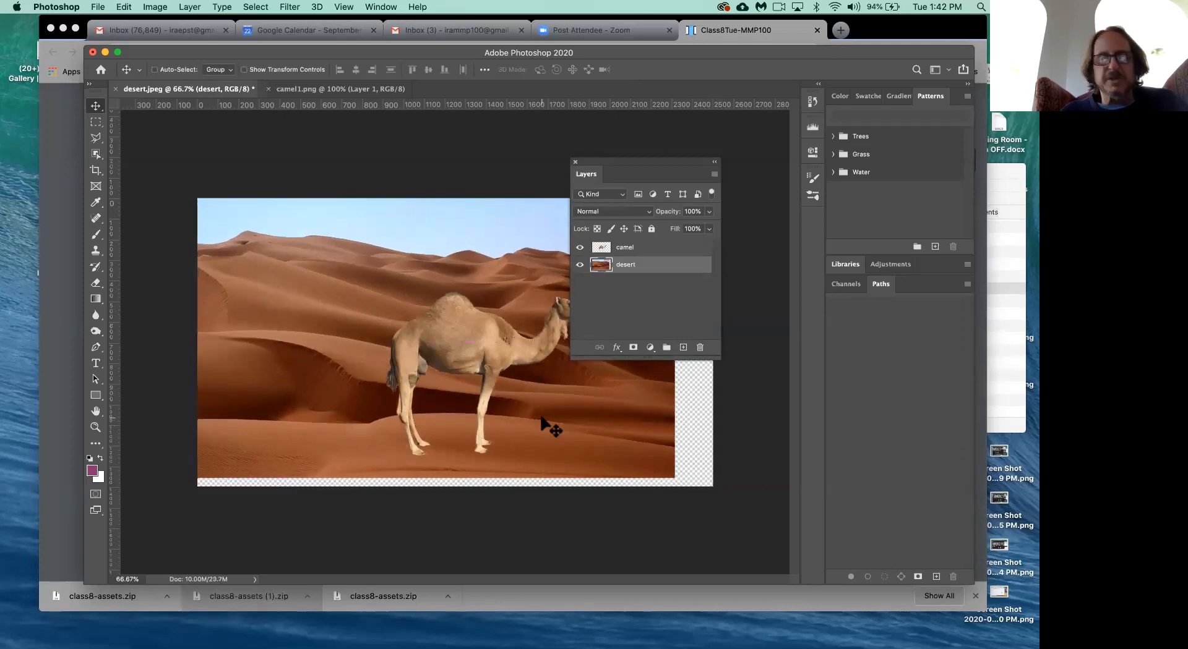
key(super+z)
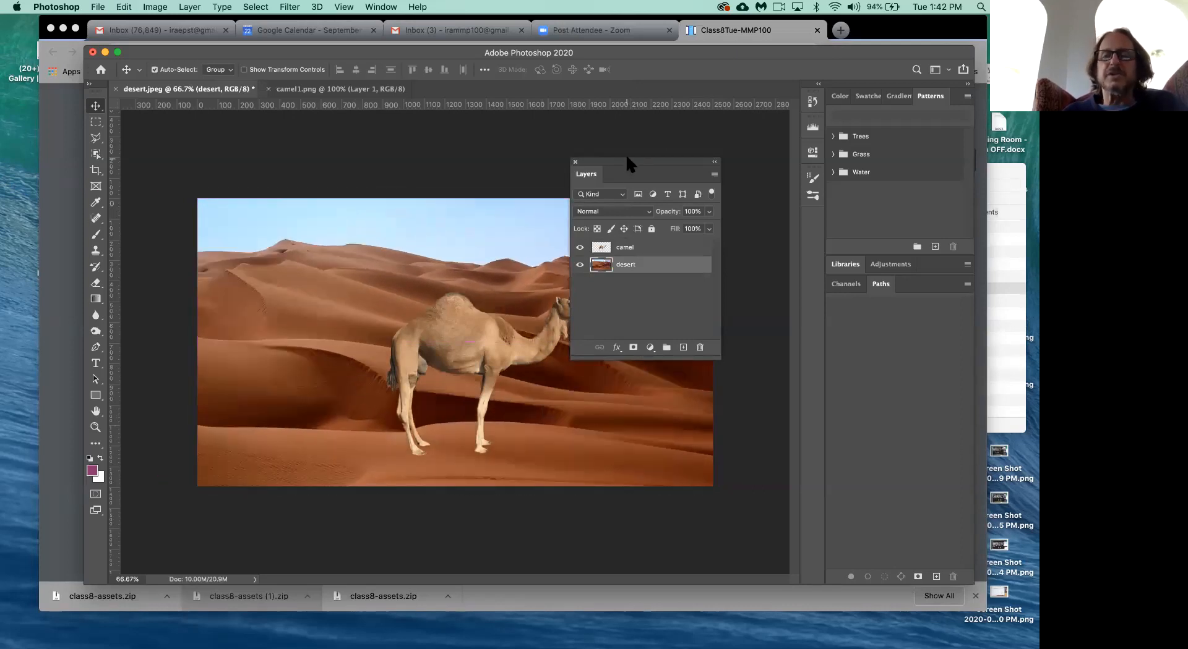
Step: Move the Layers panel off the camel's head, and try shifting the camel to the left before undoing that shift
drag(627, 160, 664, 151)
drag(451, 344, 377, 344)
key(super+z)
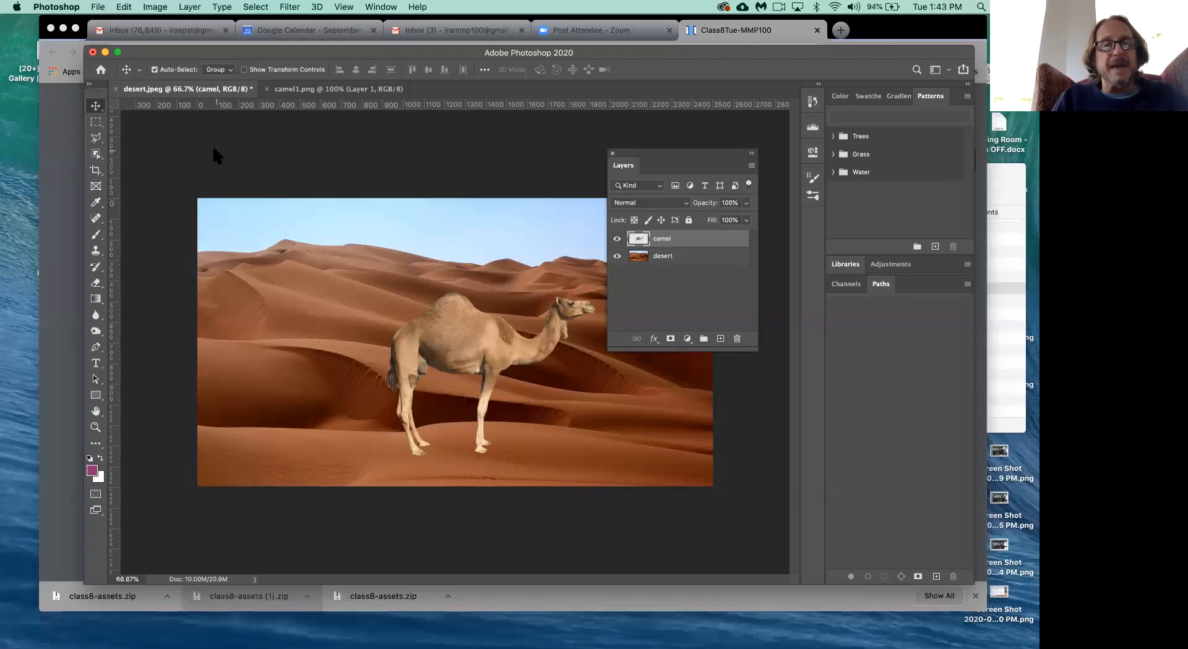
Step: Turn off Auto-Select and try moving the selected desert layer by grabbing the image over the camel
click(154, 70)
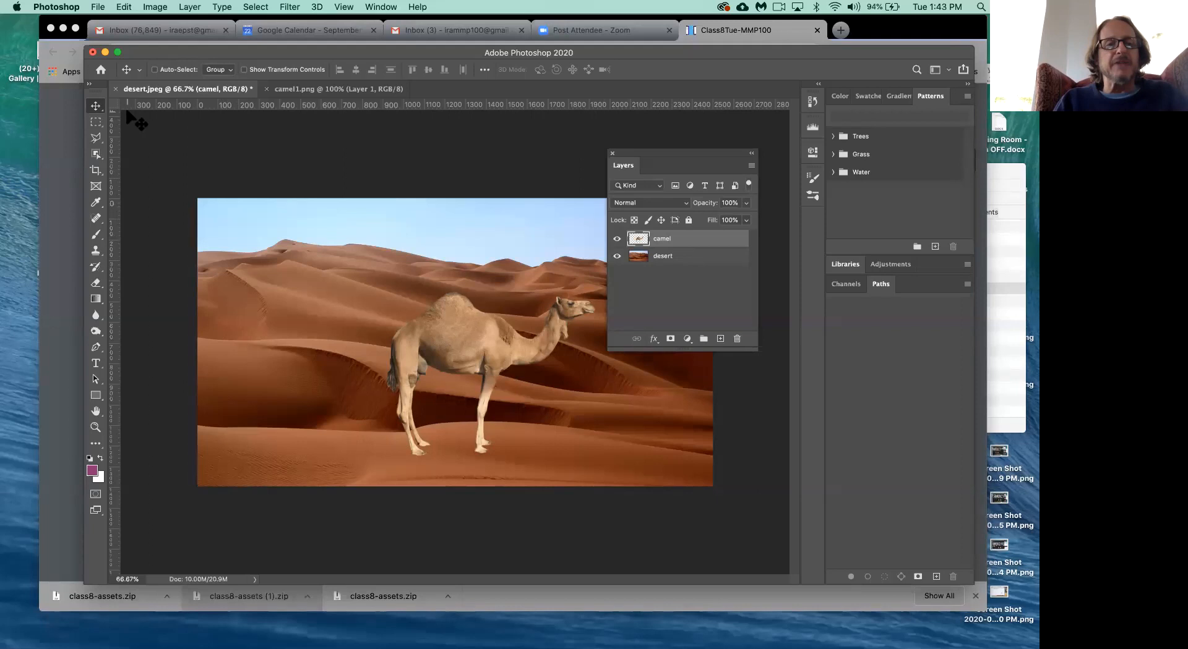
click(672, 259)
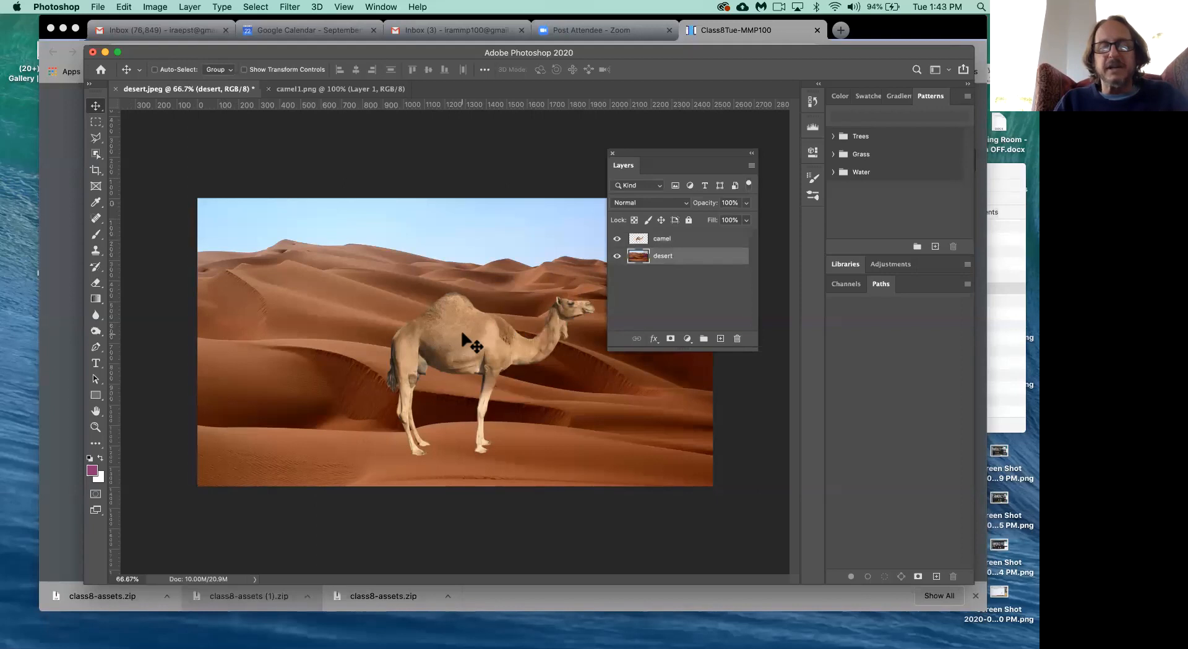
drag(440, 329, 528, 350)
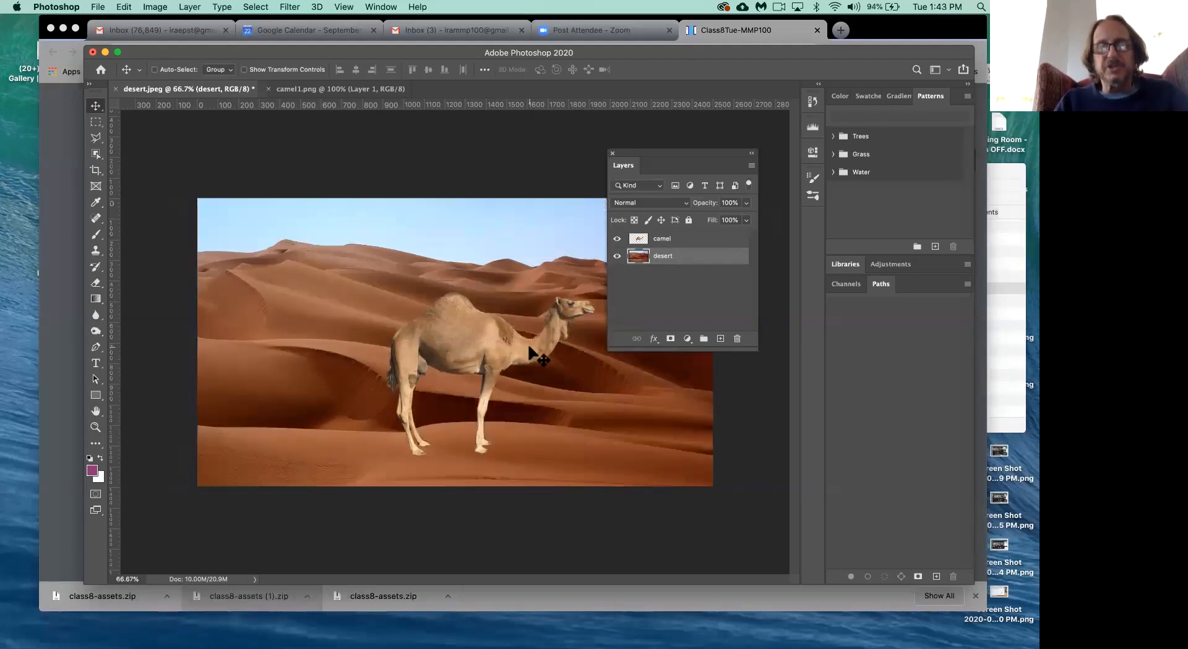
Step: Turn Auto-Select back on and nudge the camel slightly down and to the left
click(155, 70)
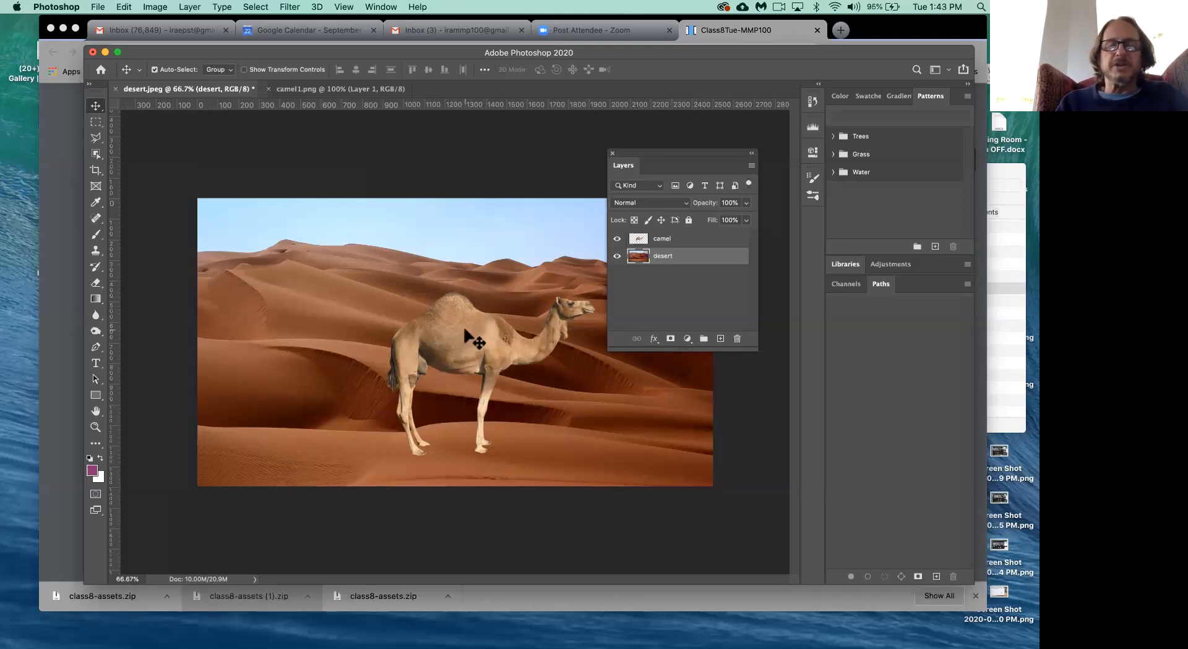
mouse_move(466, 333)
mouse_down()
mouse_move(325, 334)
mouse_move(456, 328)
mouse_up()
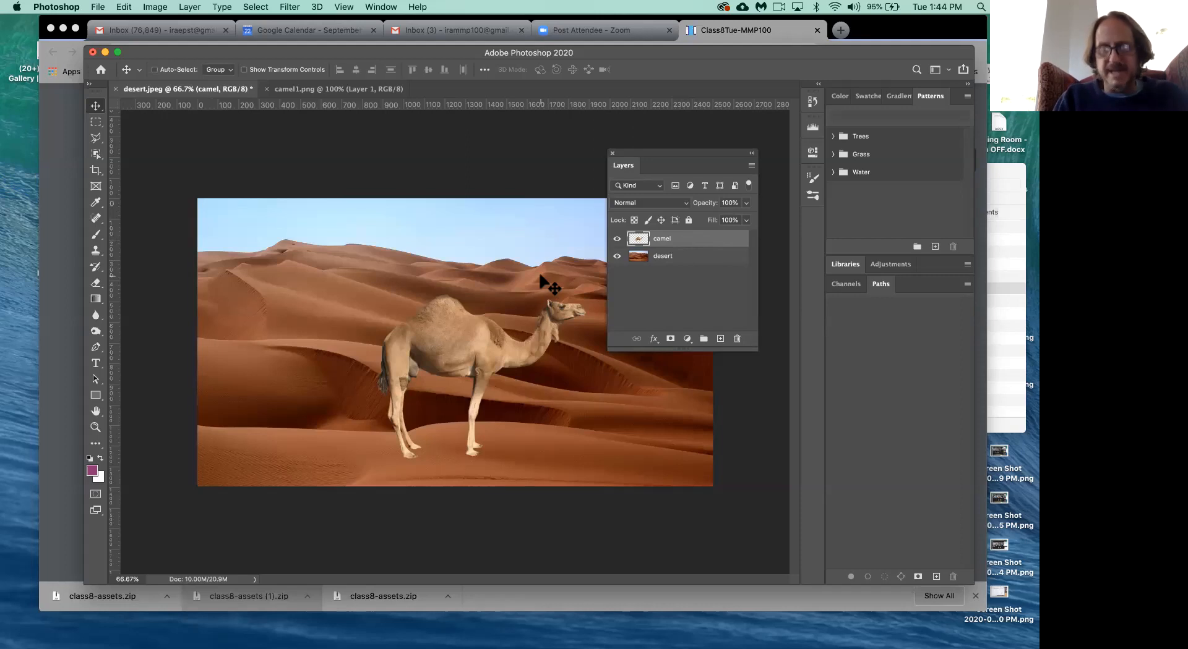
Step: Start a Levels adjustment on the camel layer and set its shadow input level to 27
key(super+l)
drag(616, 163, 659, 149)
drag(607, 284, 624, 286)
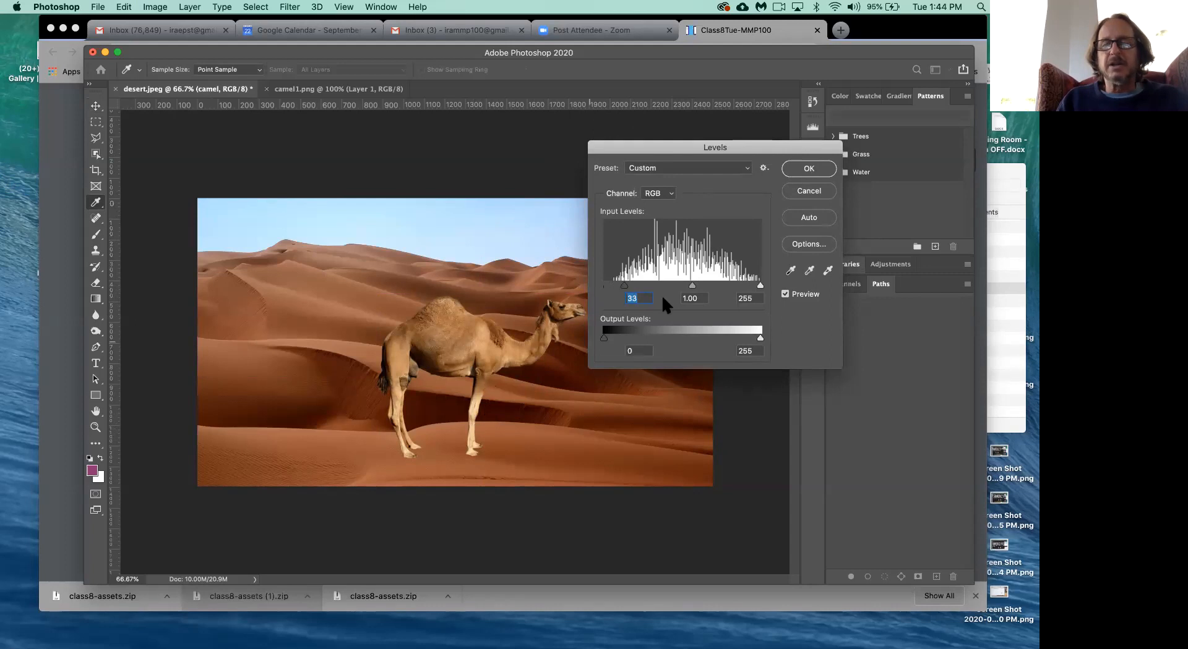
drag(626, 285, 620, 285)
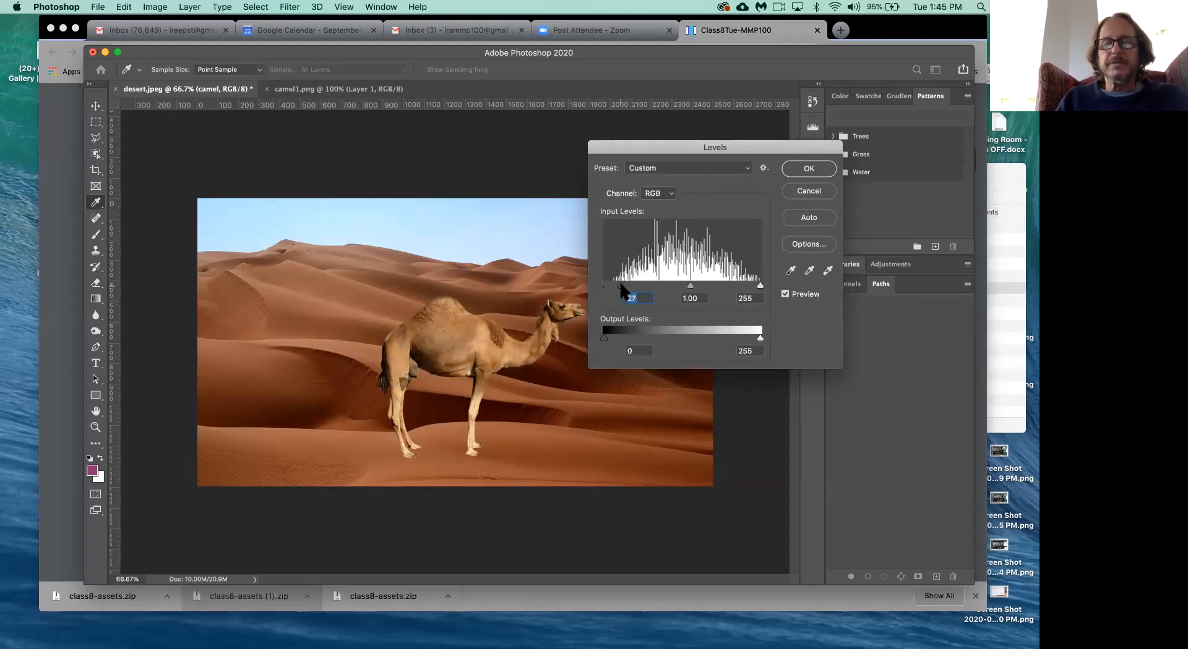
Step: Try a highlight input level of 216 and a white output level of 208, returning each to 255
drag(761, 286, 736, 286)
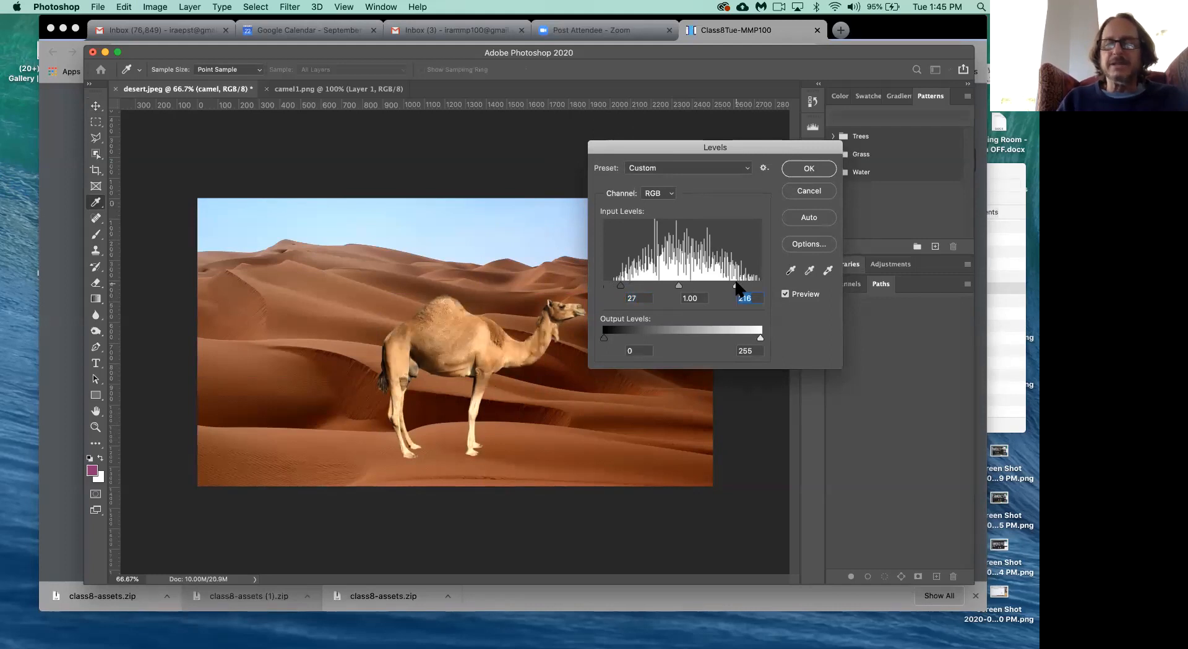
drag(735, 285, 762, 285)
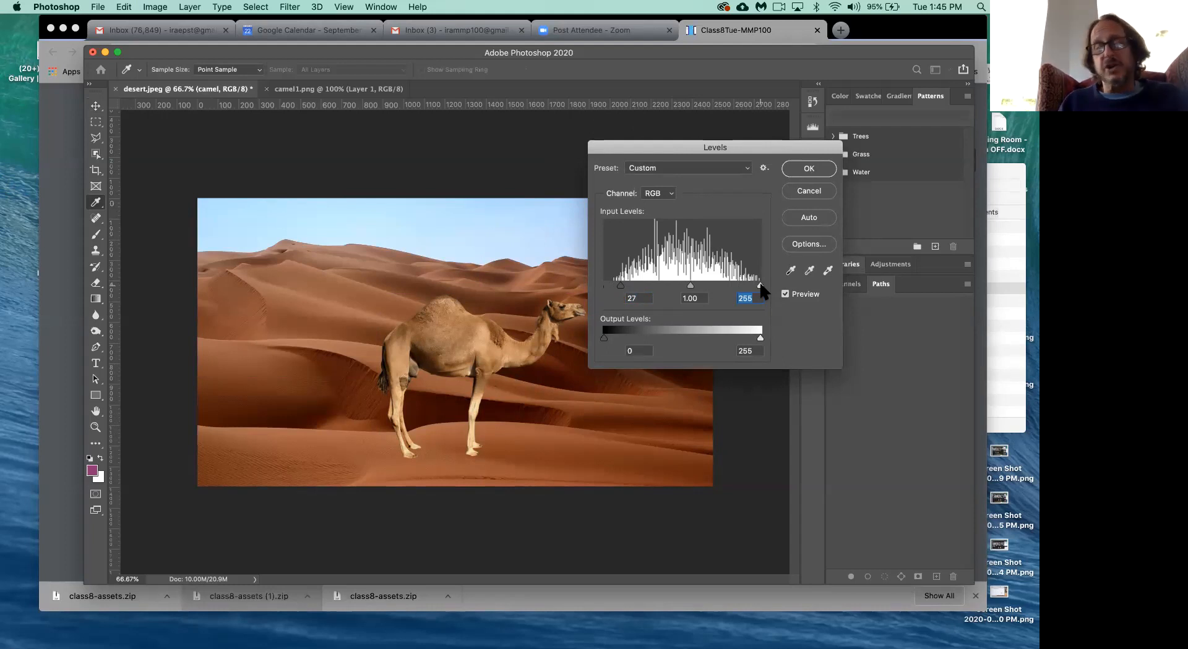
drag(760, 286, 774, 289)
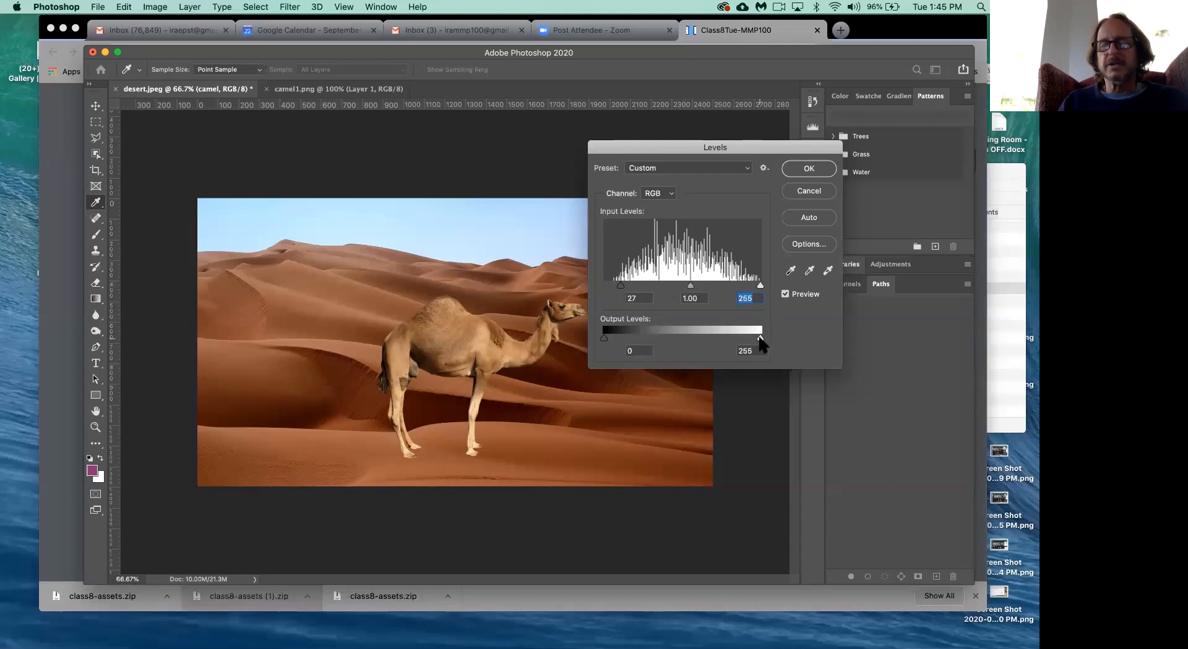
drag(760, 338, 731, 337)
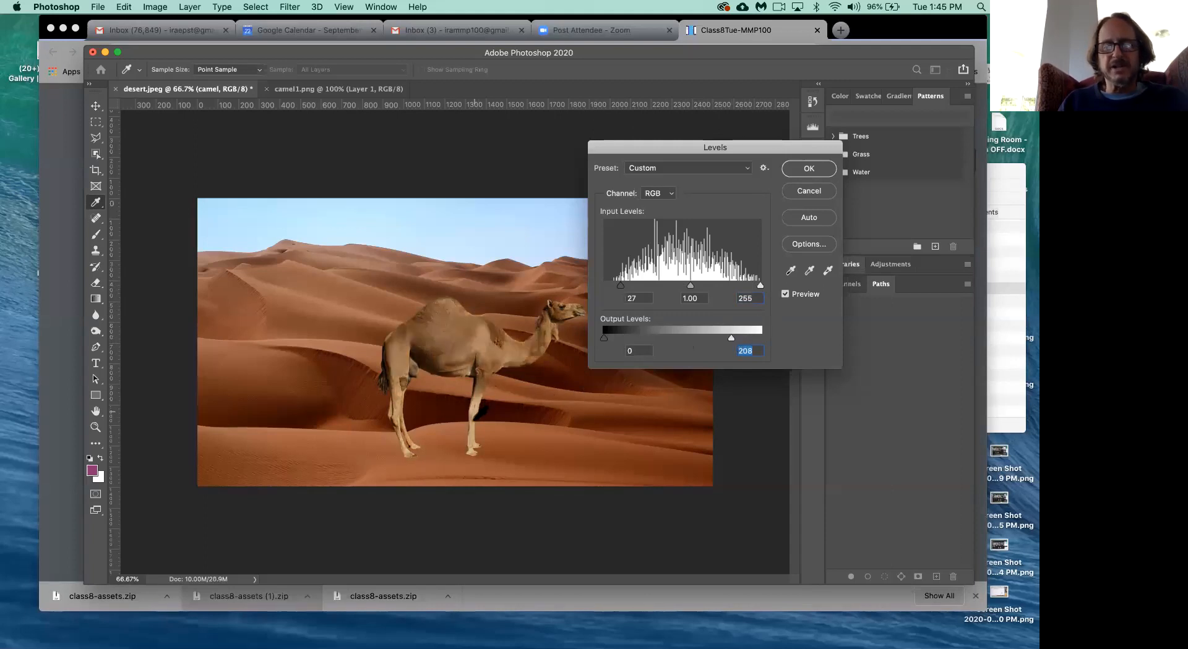
drag(731, 338, 793, 332)
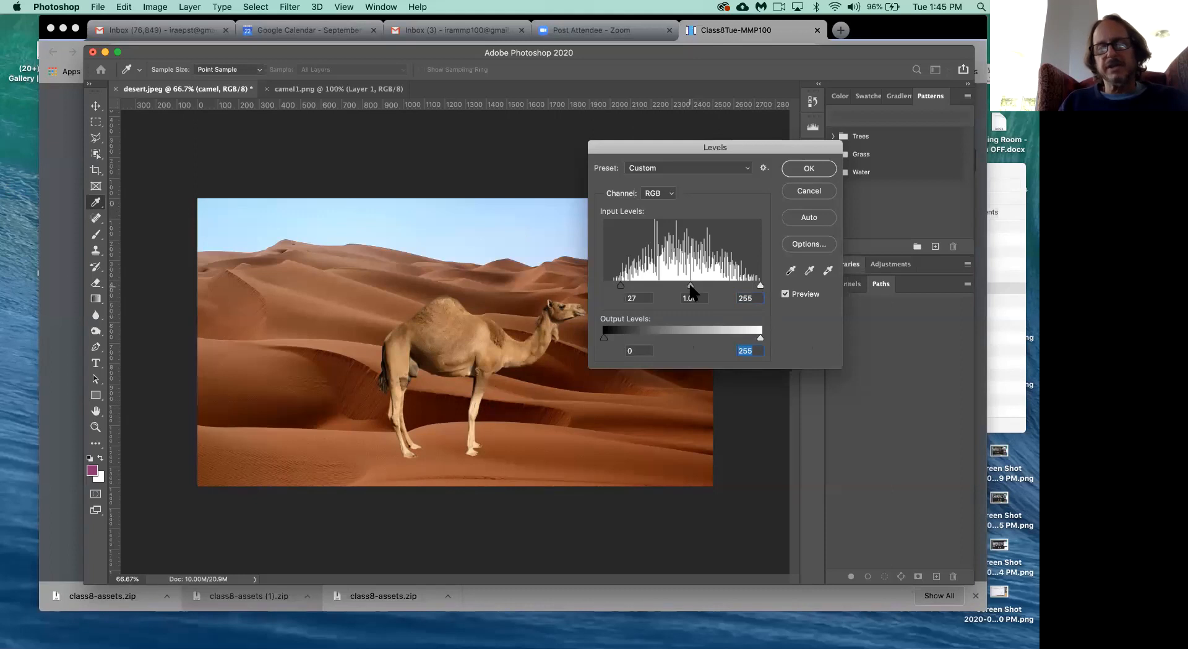
Step: Test the midtone input level, leave it at 1.00, and apply the Levels adjustment to the camel
mouse_move(689, 287)
mouse_down()
mouse_move(701, 285)
mouse_move(652, 285)
mouse_move(691, 288)
mouse_up()
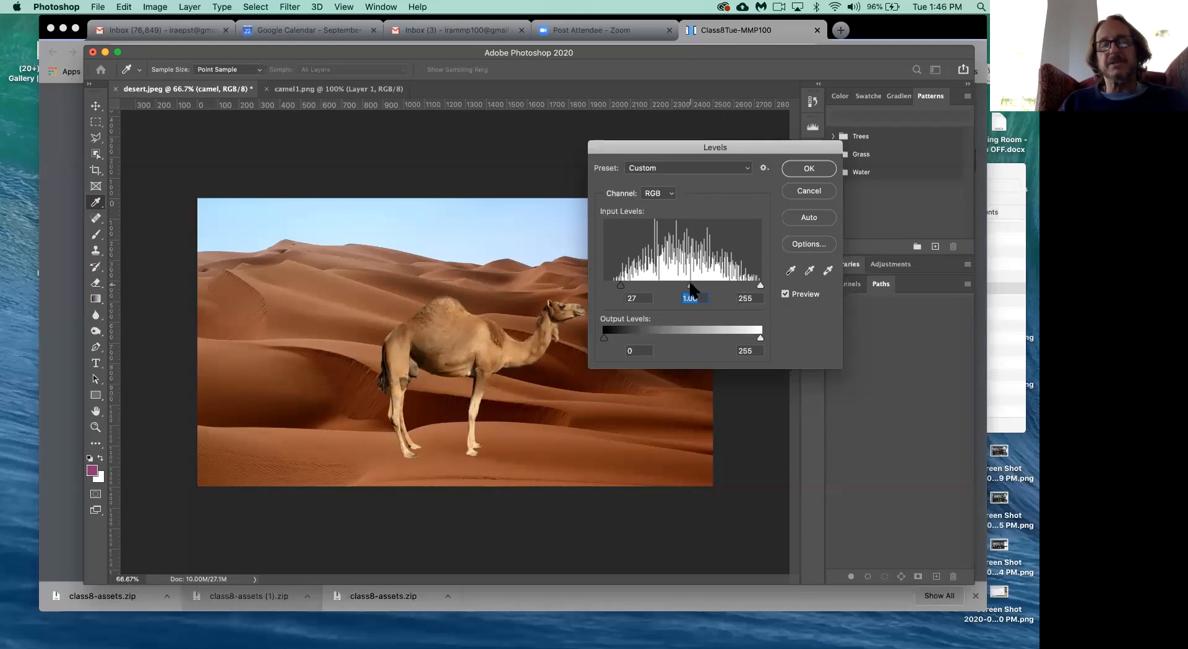
click(825, 165)
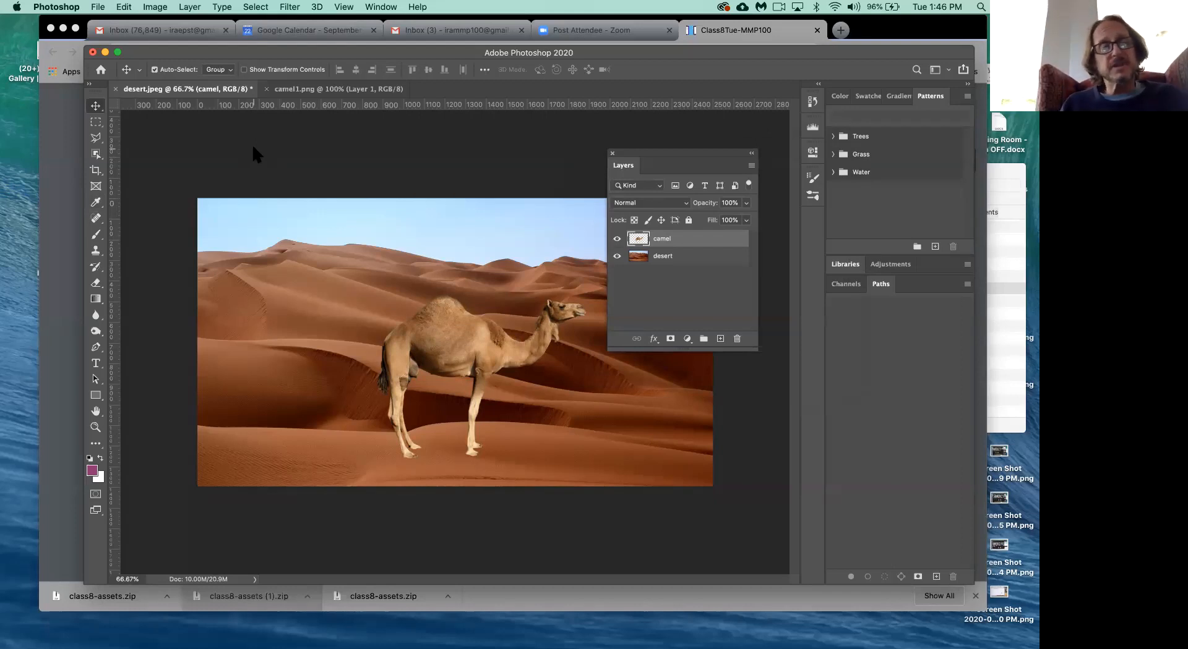
Step: Compare the camel before and after its Levels adjustment using the History states, ending on the Levels state, and collapse the panel
click(376, 8)
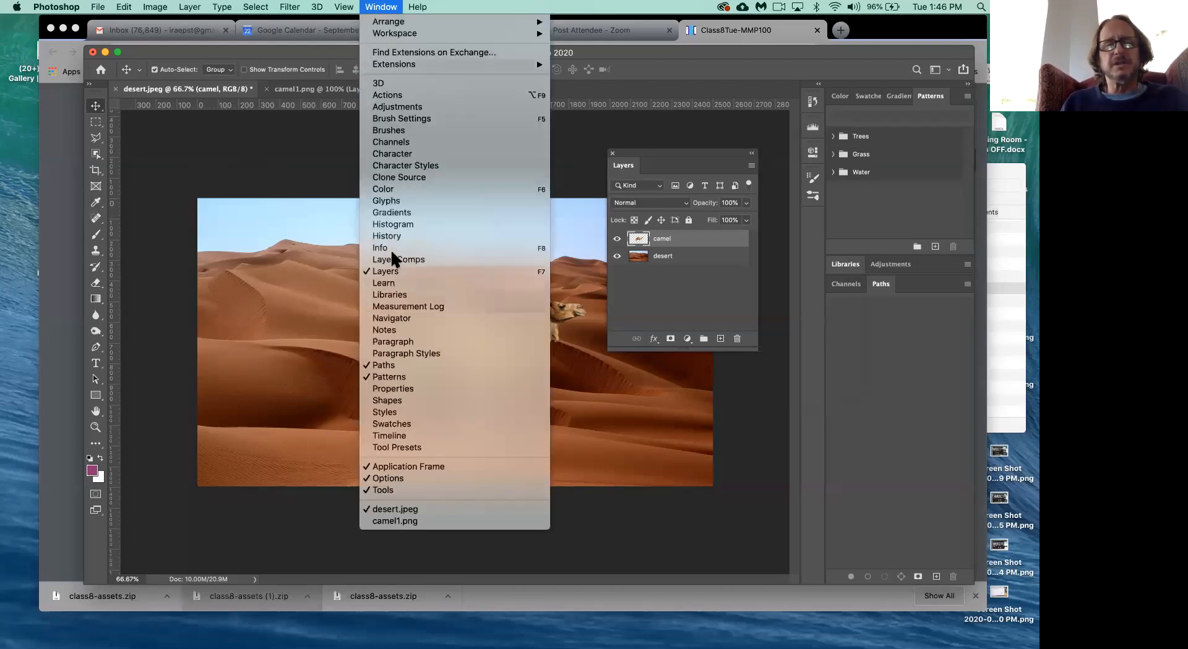
click(577, 150)
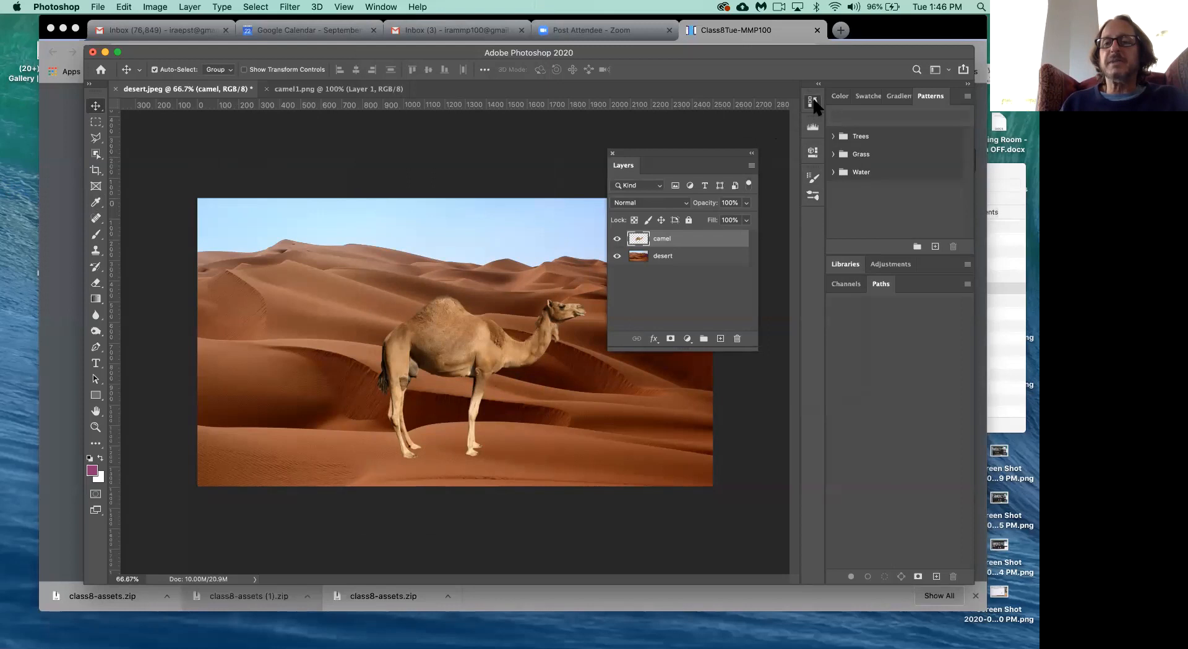
click(813, 102)
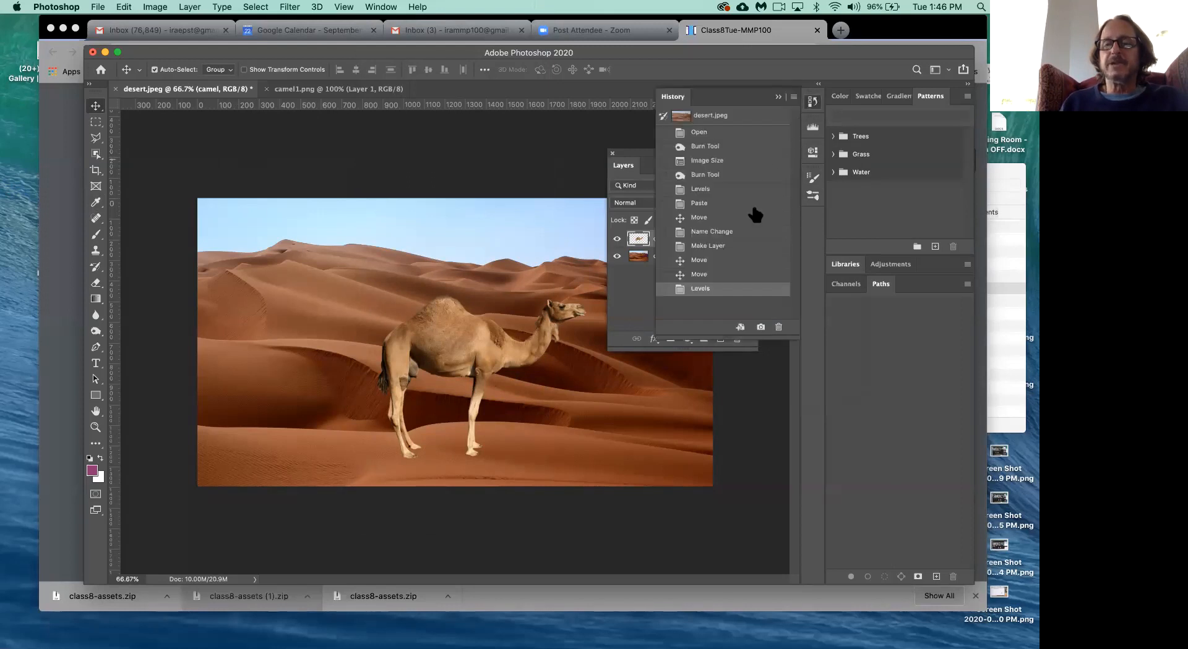
click(699, 274)
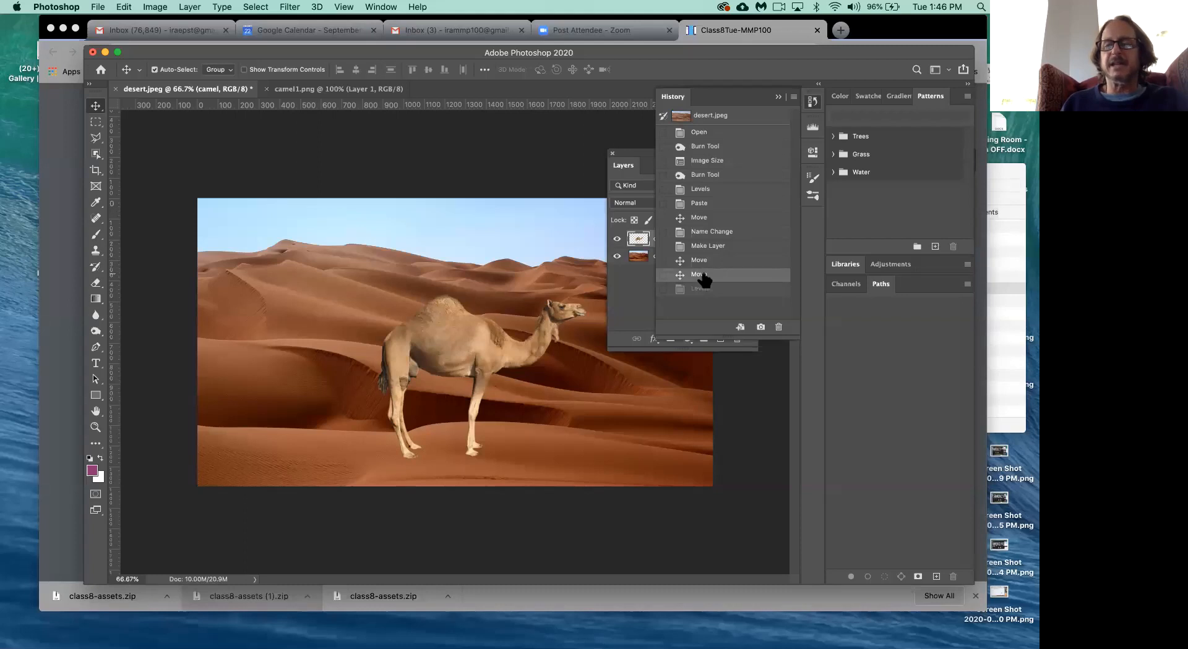
click(705, 289)
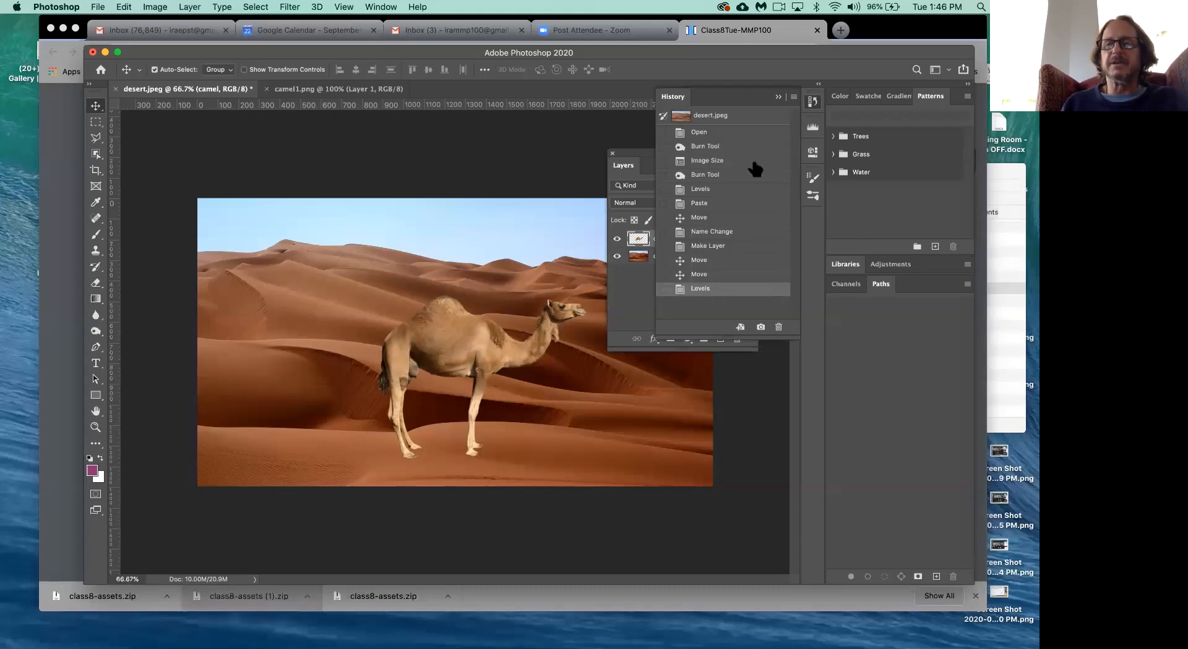
click(778, 97)
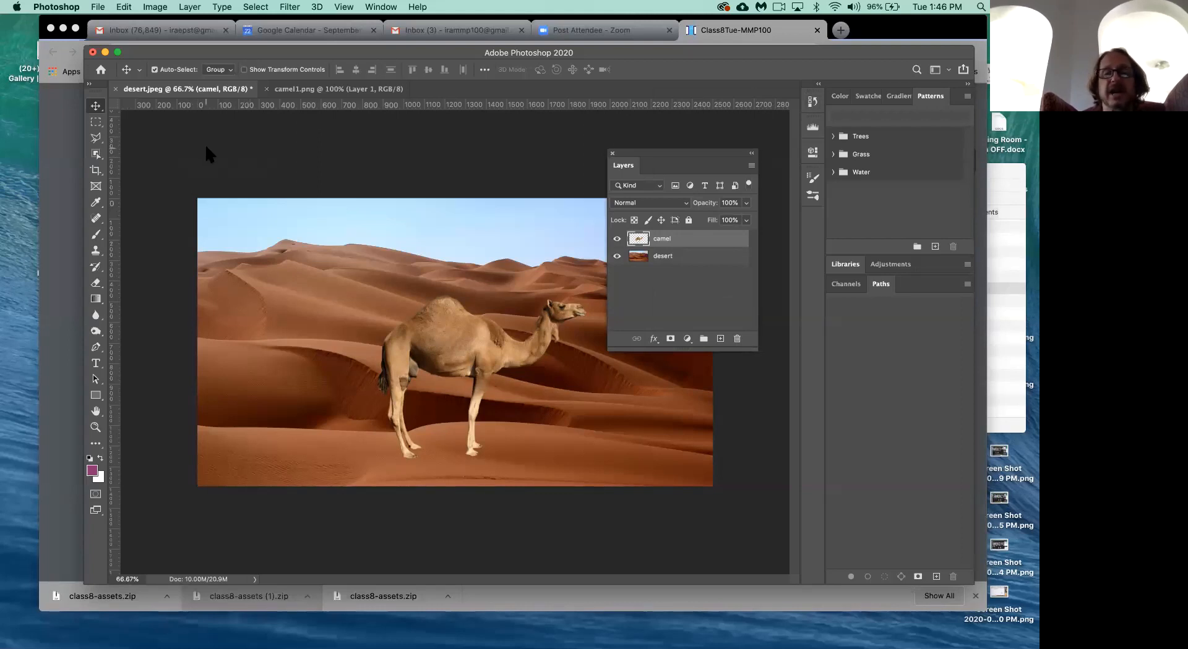
Step: Inspect the Levels histograms of the desert layer and the camel layer in turn, cancelling both without changes
click(665, 257)
key(super+l)
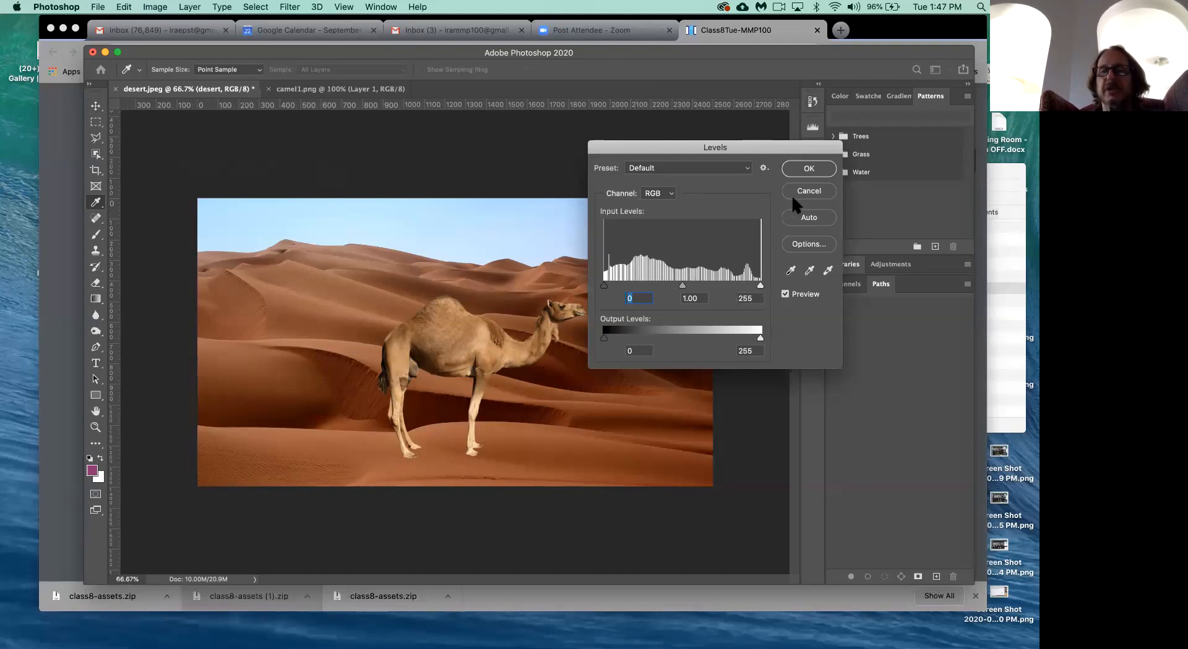
click(807, 188)
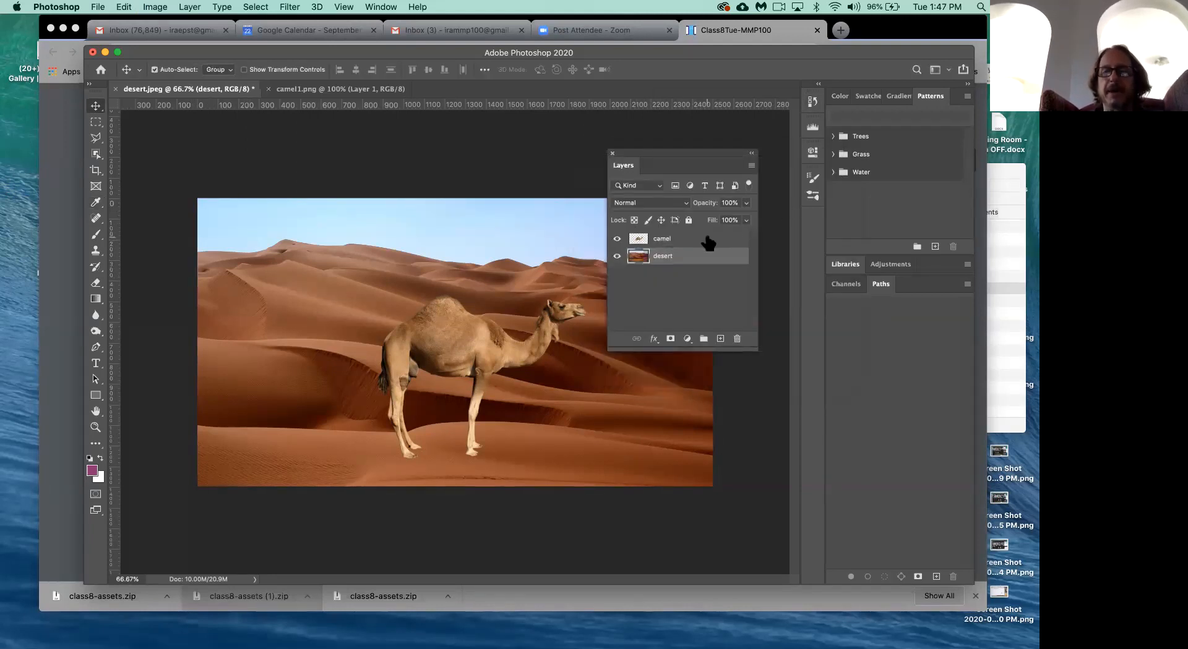
click(709, 243)
key(super+l)
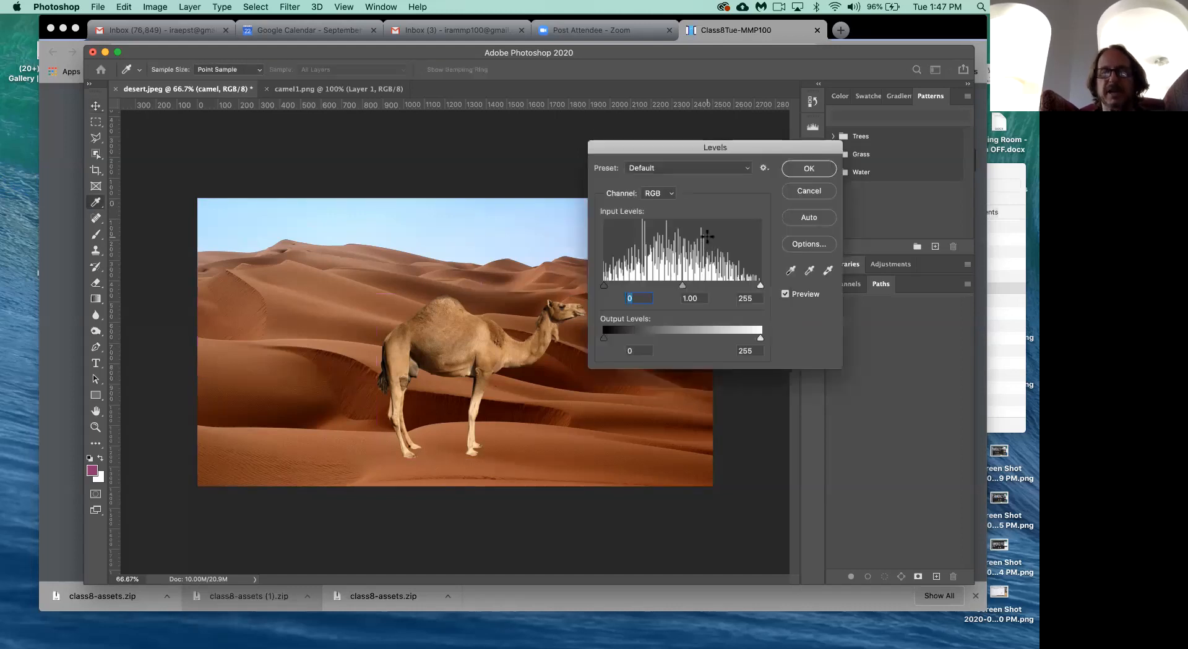
click(809, 190)
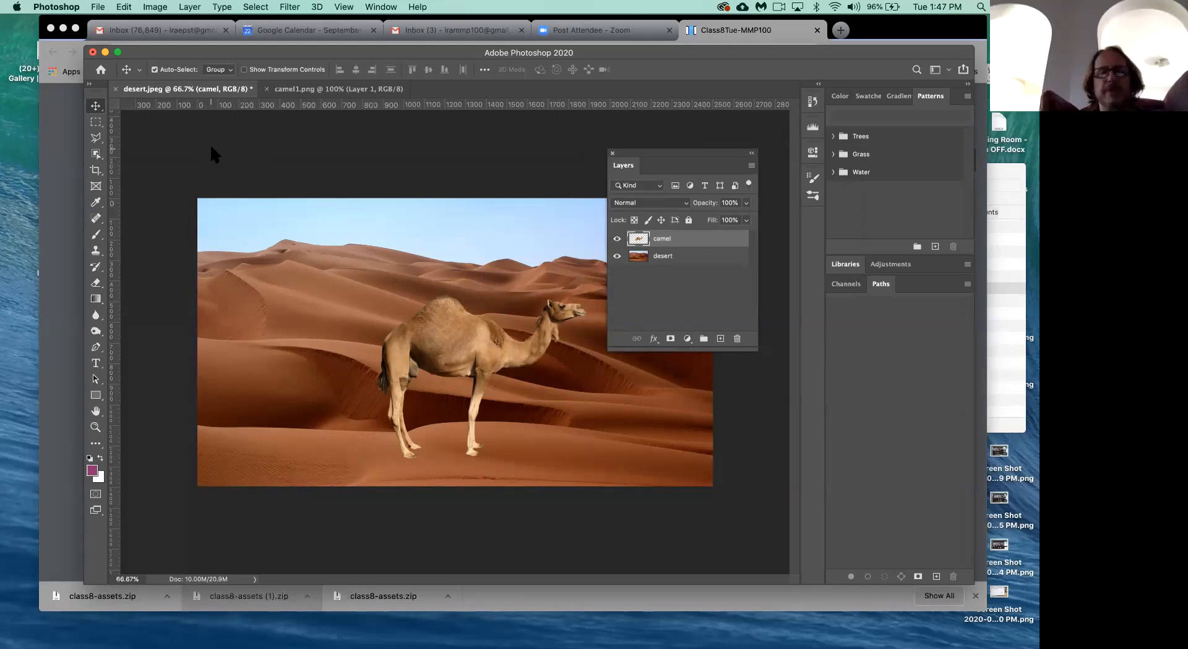
Step: Select the camel layer and brighten it with Levels by setting the highlight input level to 169
key(super)
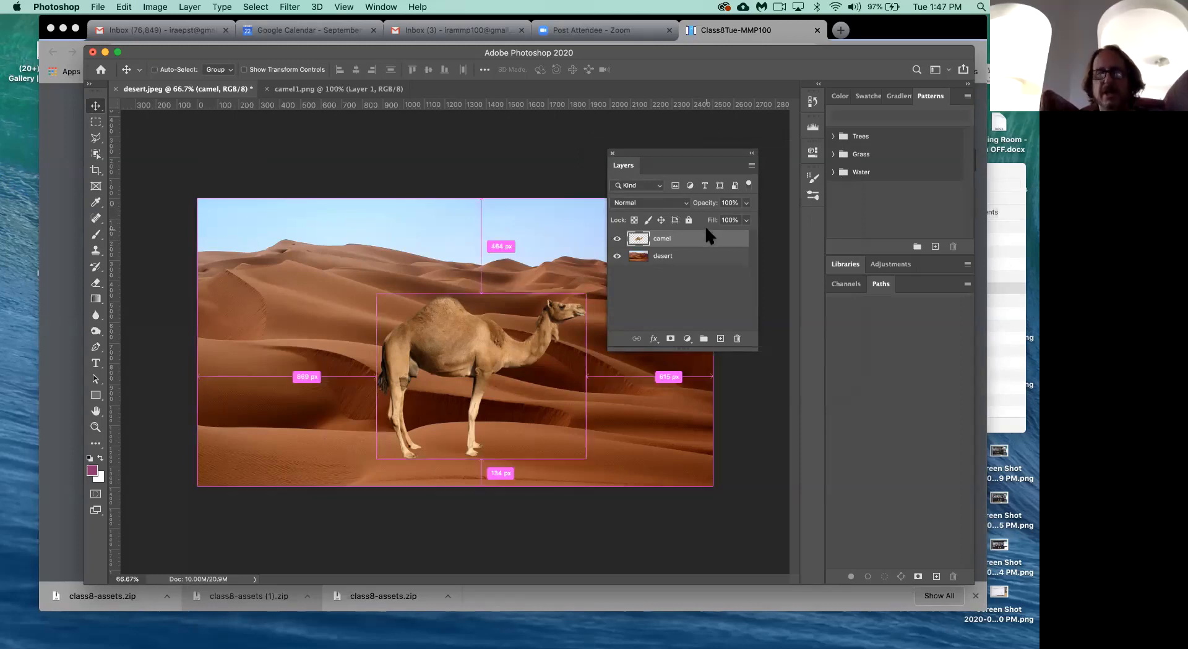
click(684, 283)
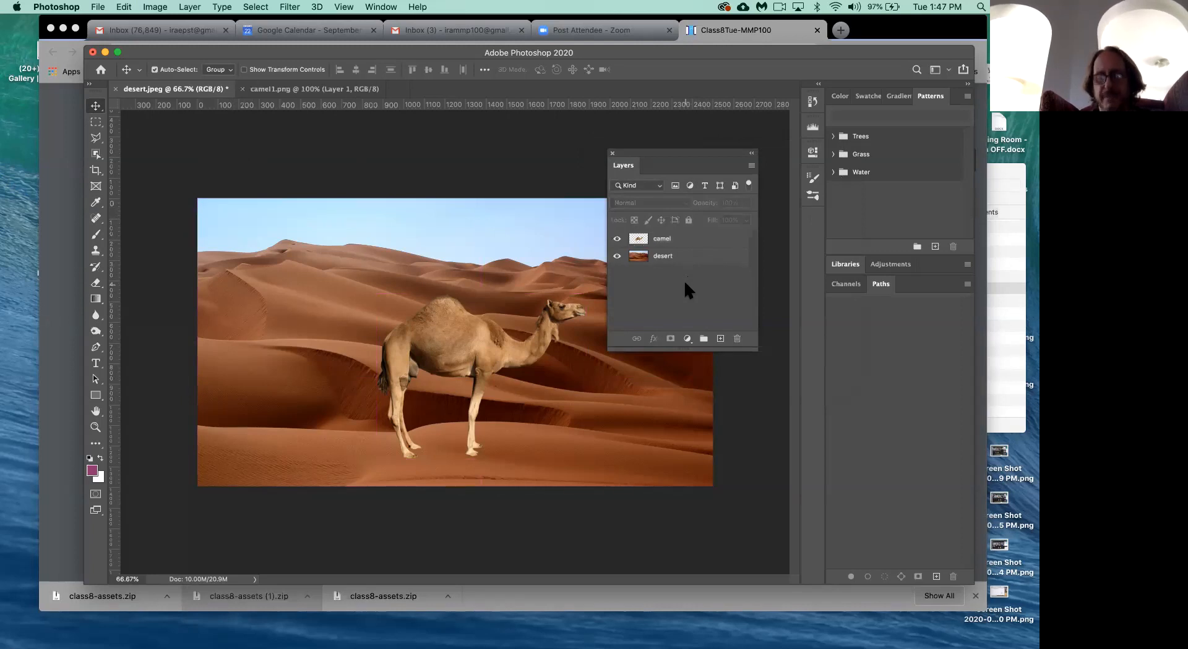
click(685, 238)
key(super+l)
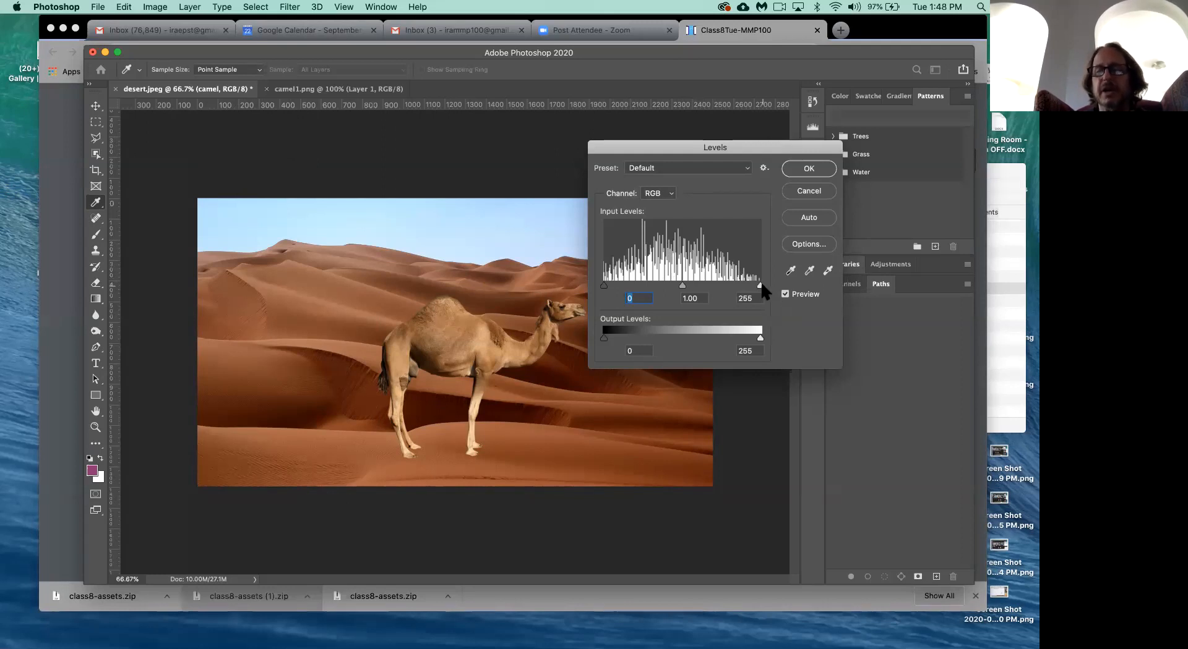
drag(760, 286, 709, 288)
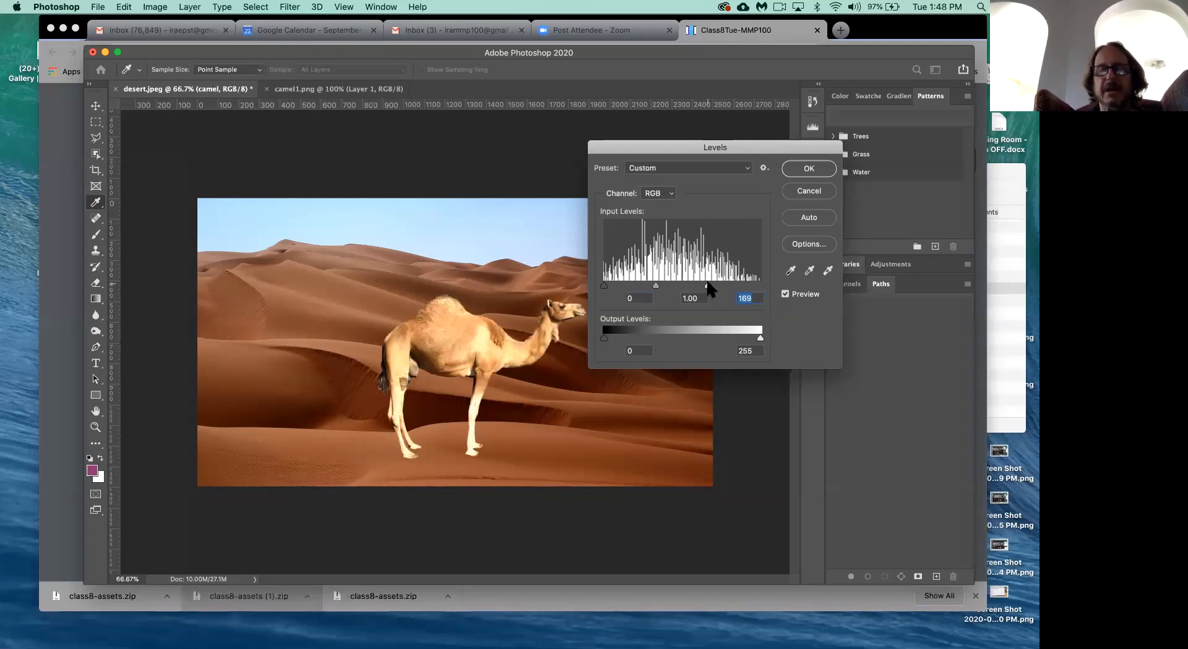
click(814, 172)
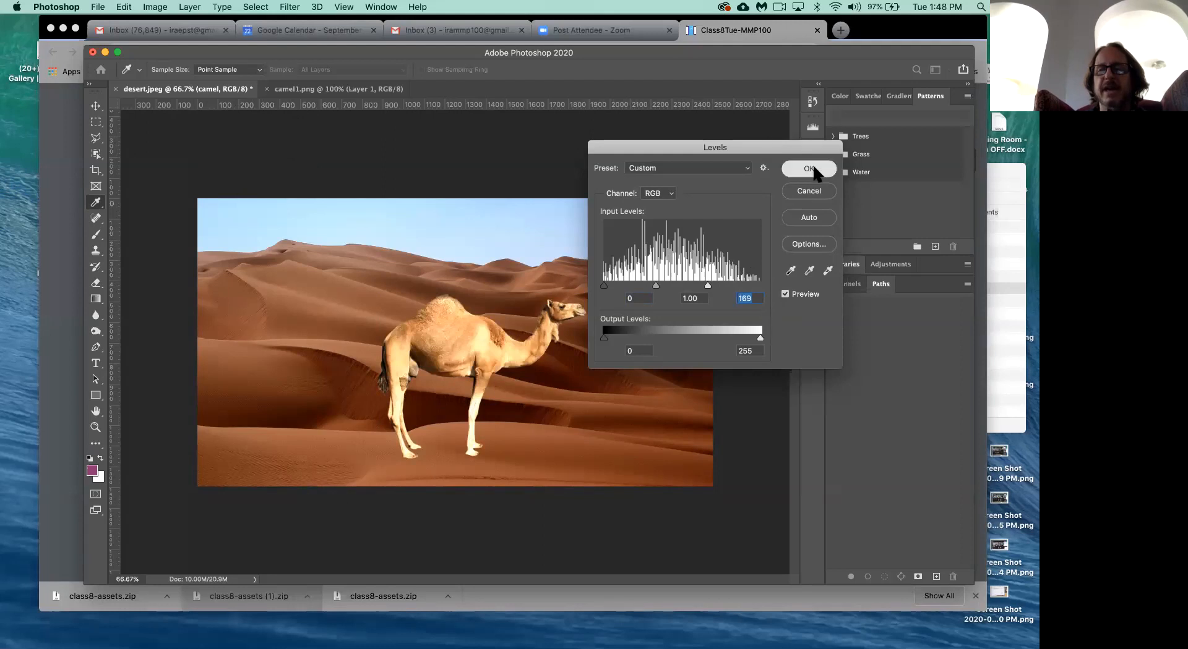
key(v)
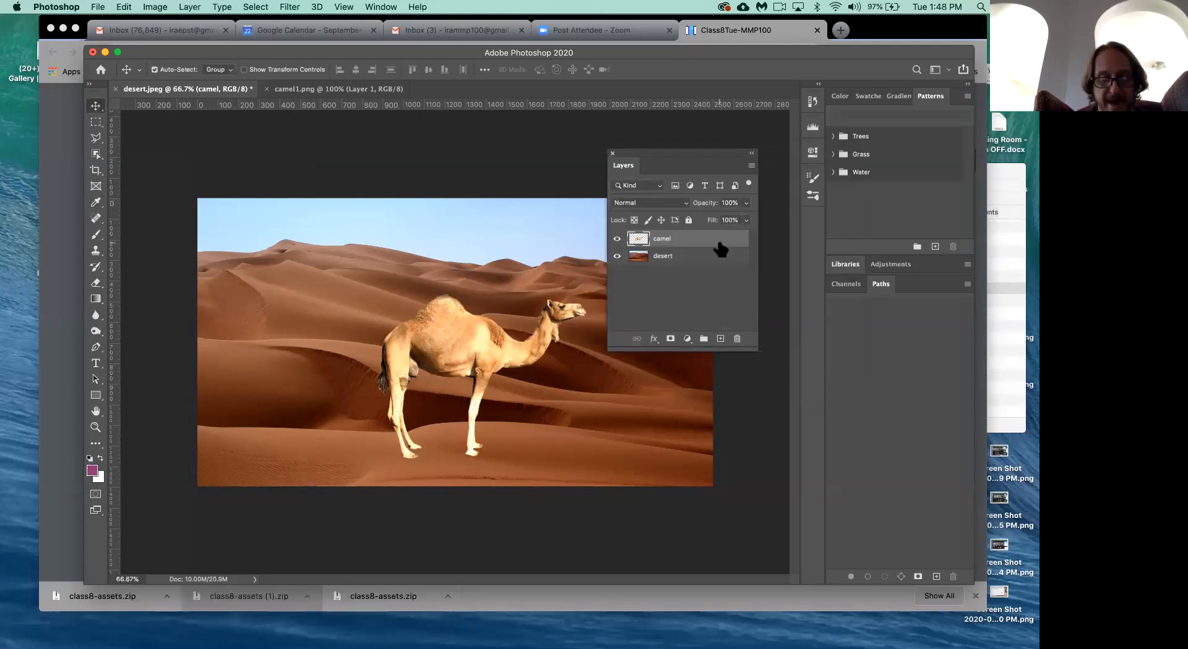
Step: Inspect the camel layer's histogram in Levels and cancel without changes
key(super+l)
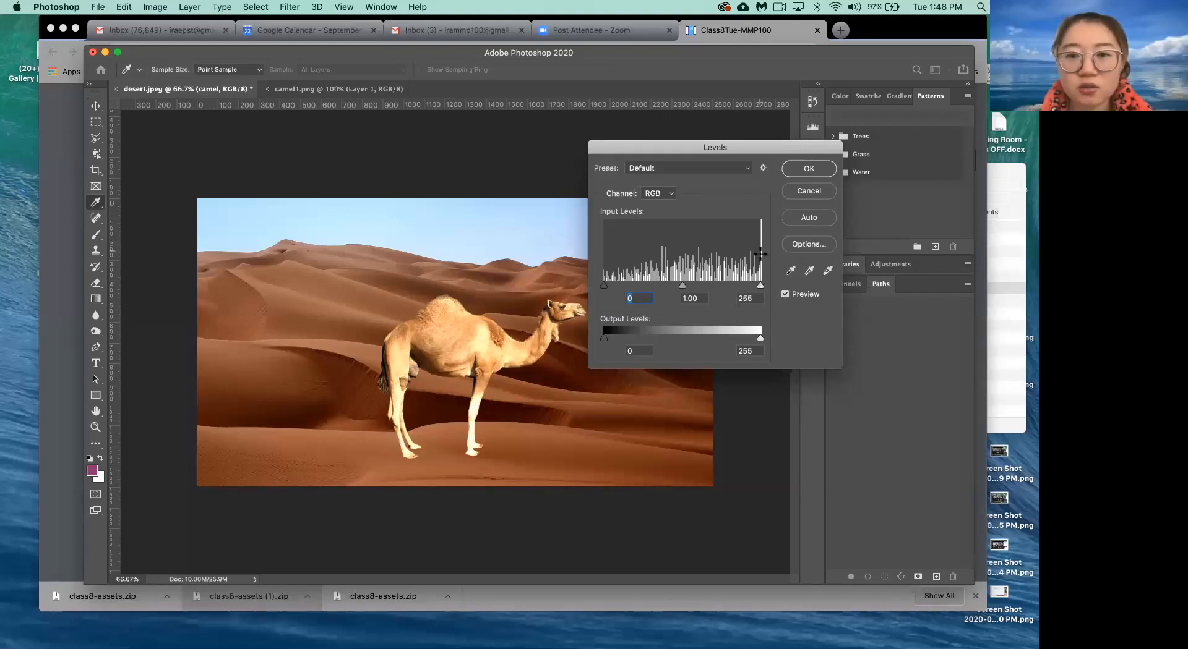
click(811, 189)
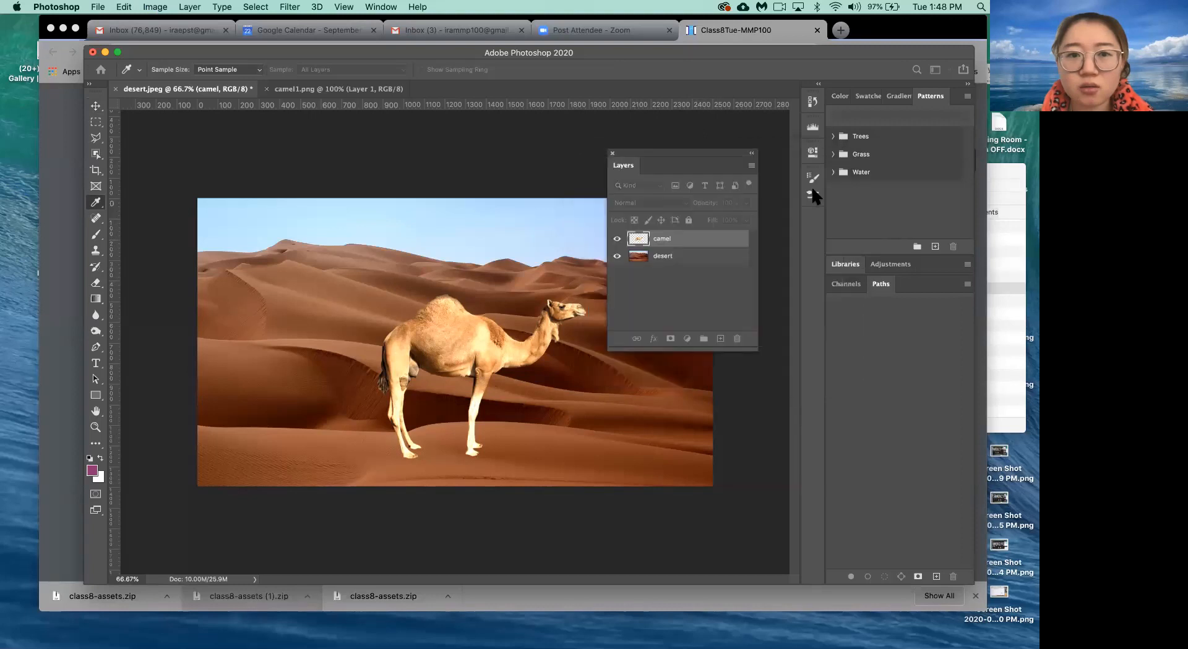
key(v)
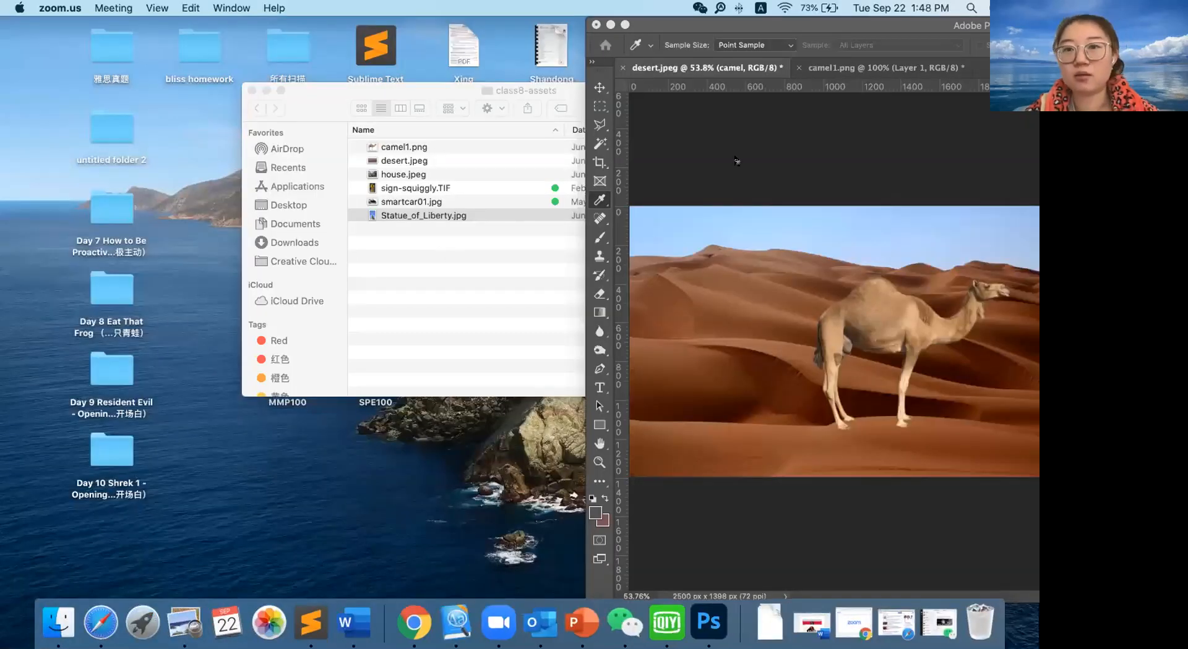
Step: Bring the Photoshop window forward, uncover the selected camel, and cancel the open Levels adjustment with its 0.7 midtone value
click(851, 28)
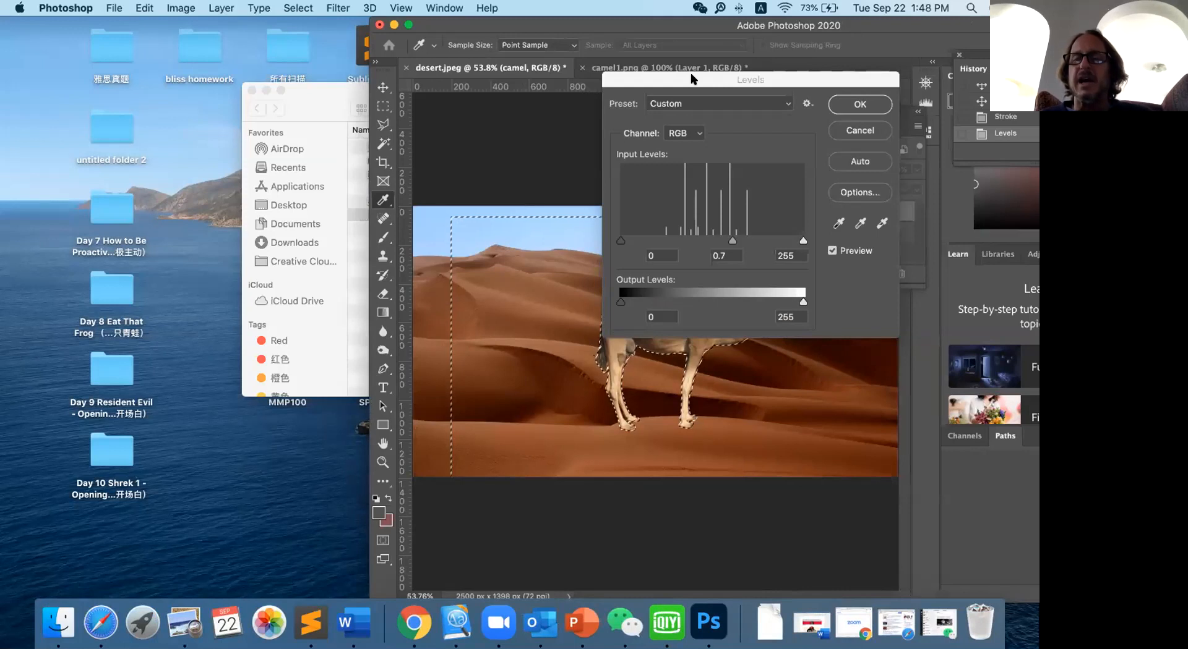
drag(691, 78, 321, 77)
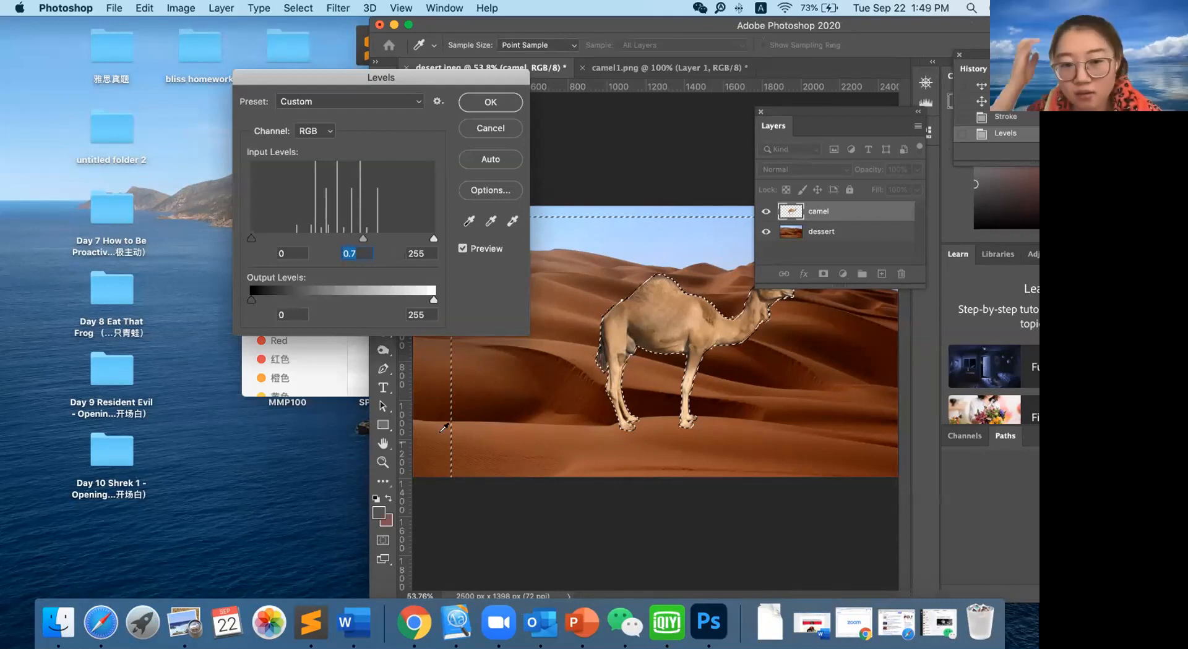
key(F12)
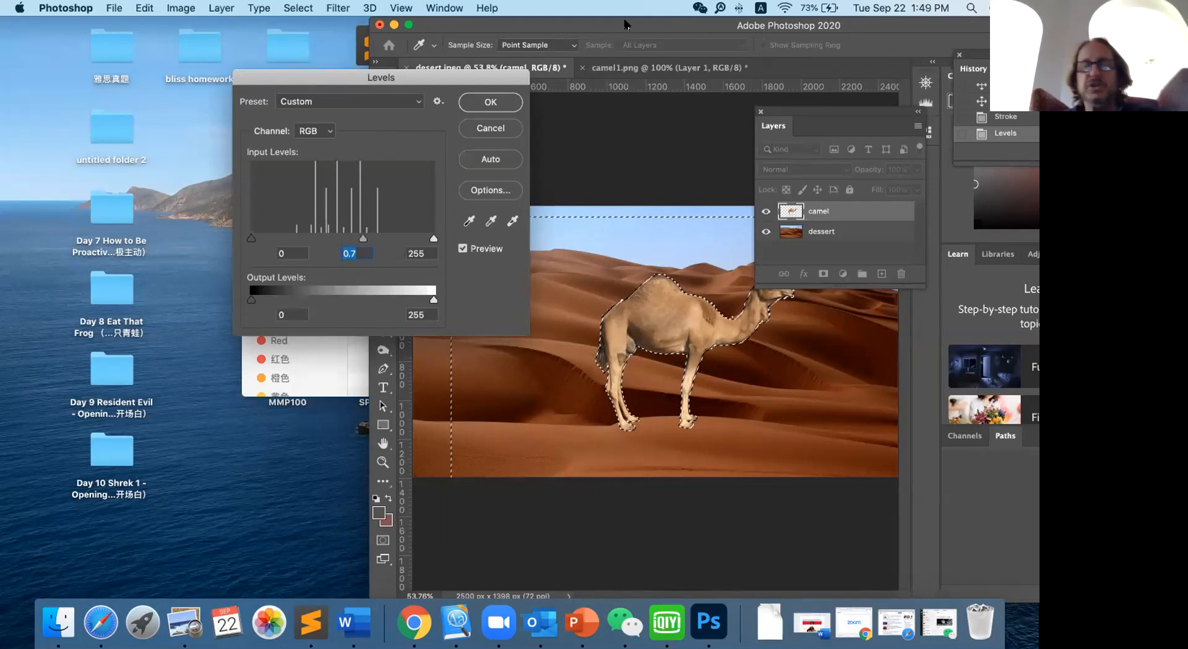
drag(715, 33, 464, 3)
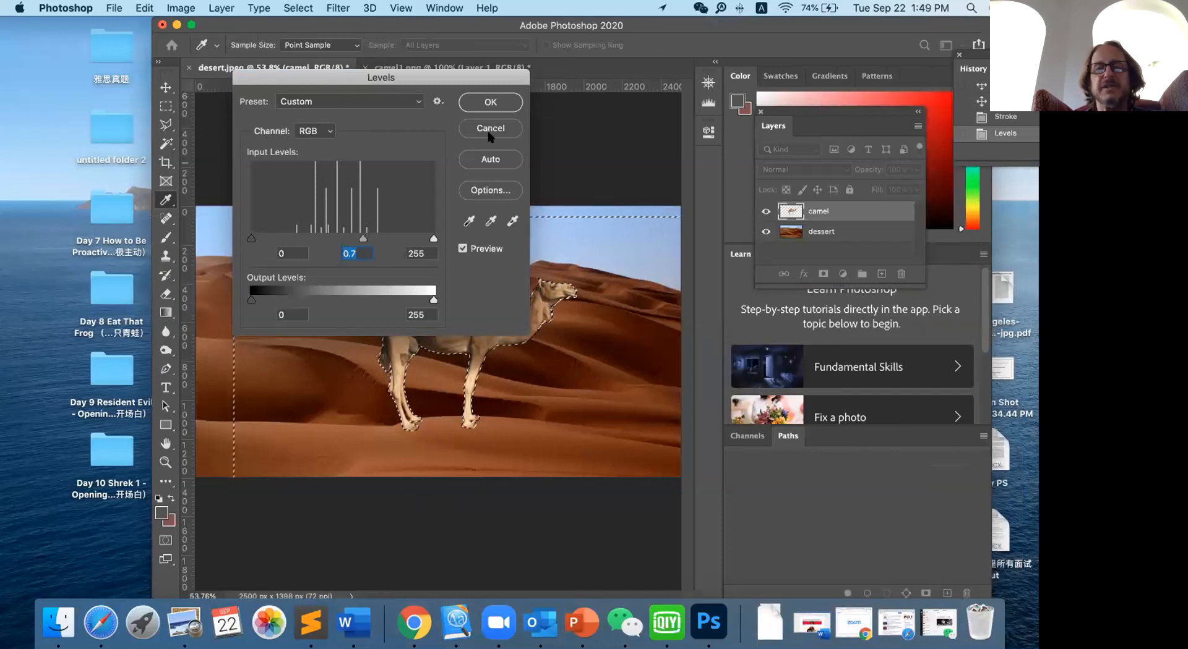
drag(489, 135, 630, 192)
click(629, 192)
key(v)
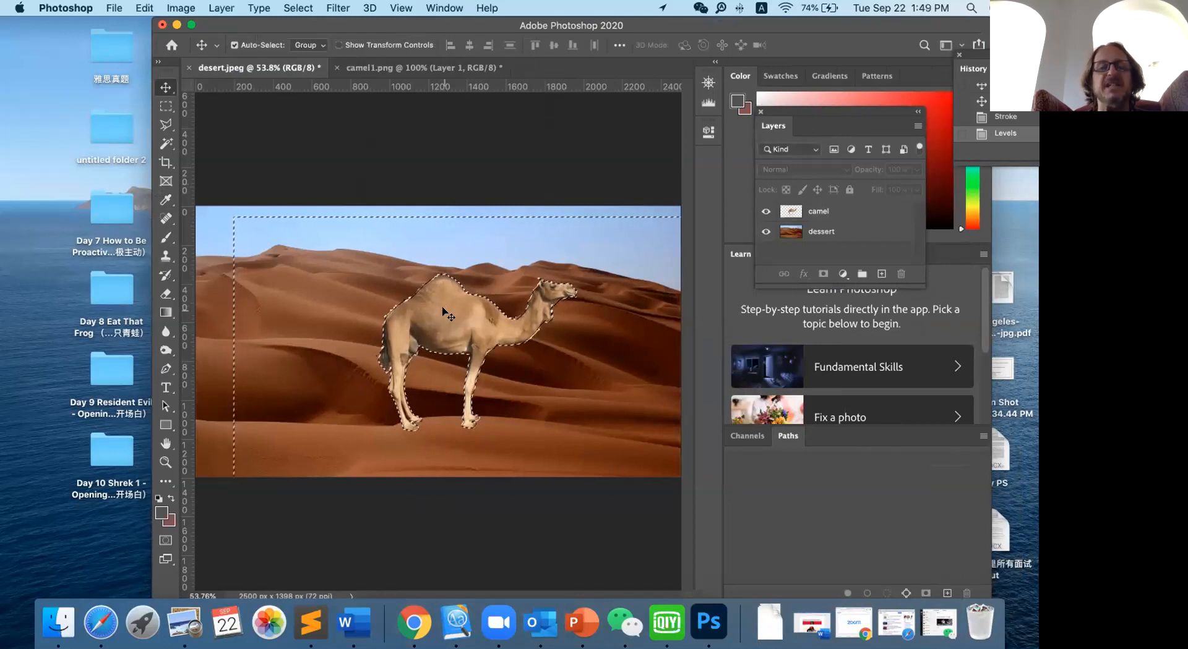
Step: Clear the selection around the camel and open Levels for the whole camel layer
key(super+d)
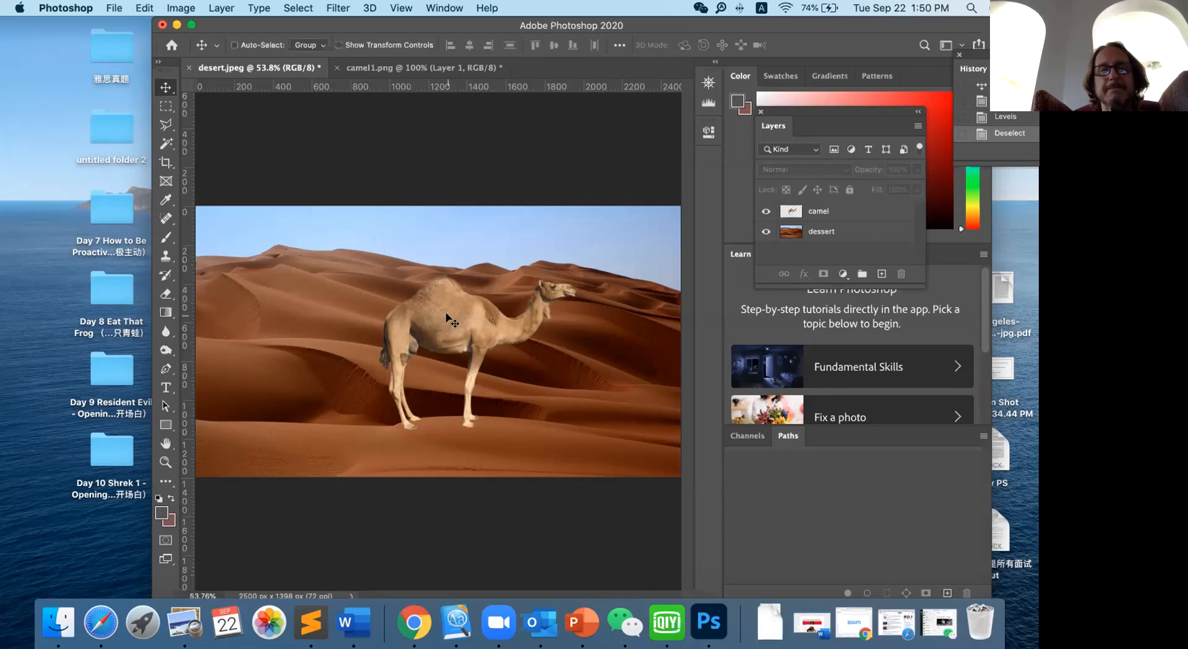
key(super)
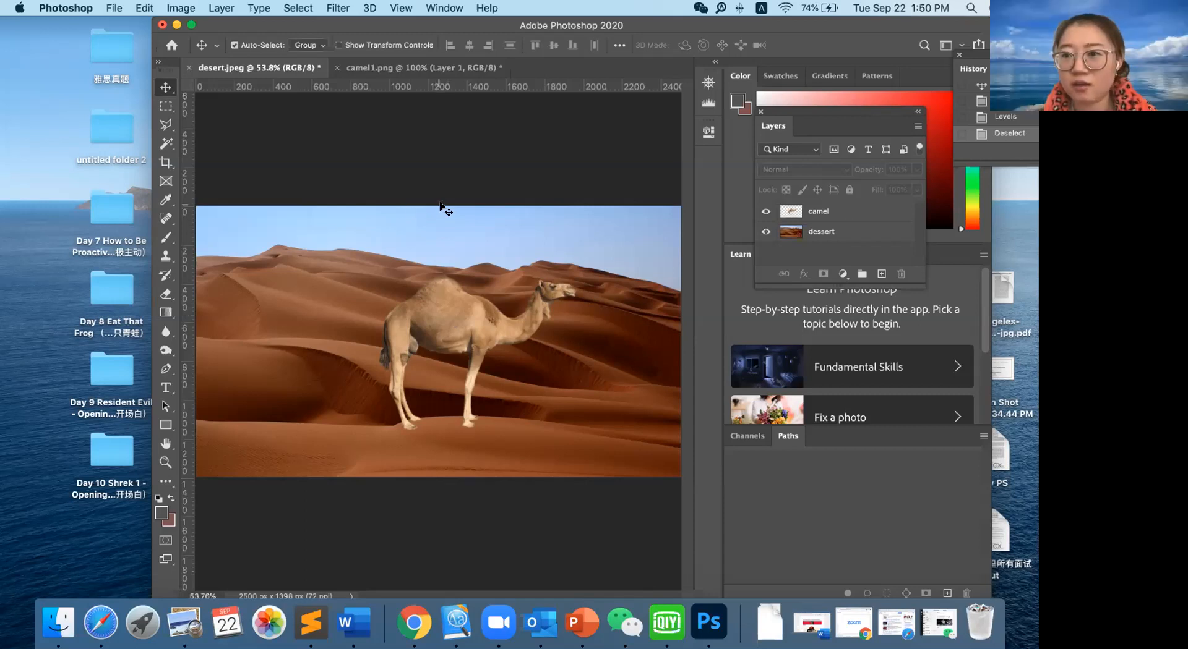
click(437, 328)
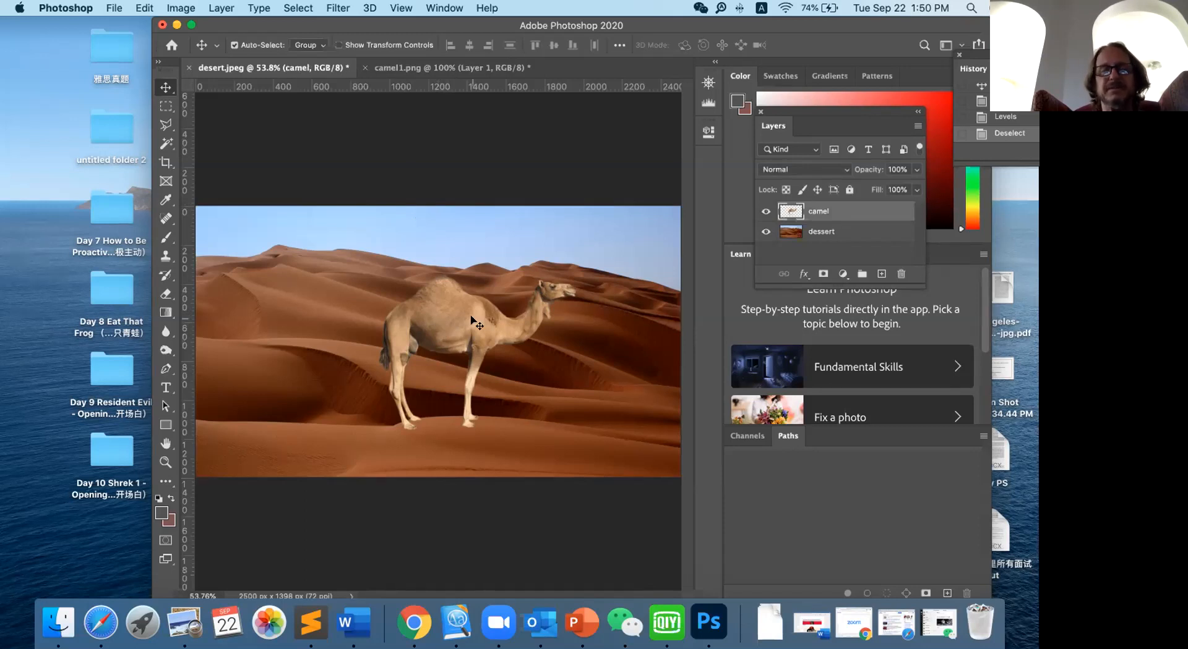
key(super+l)
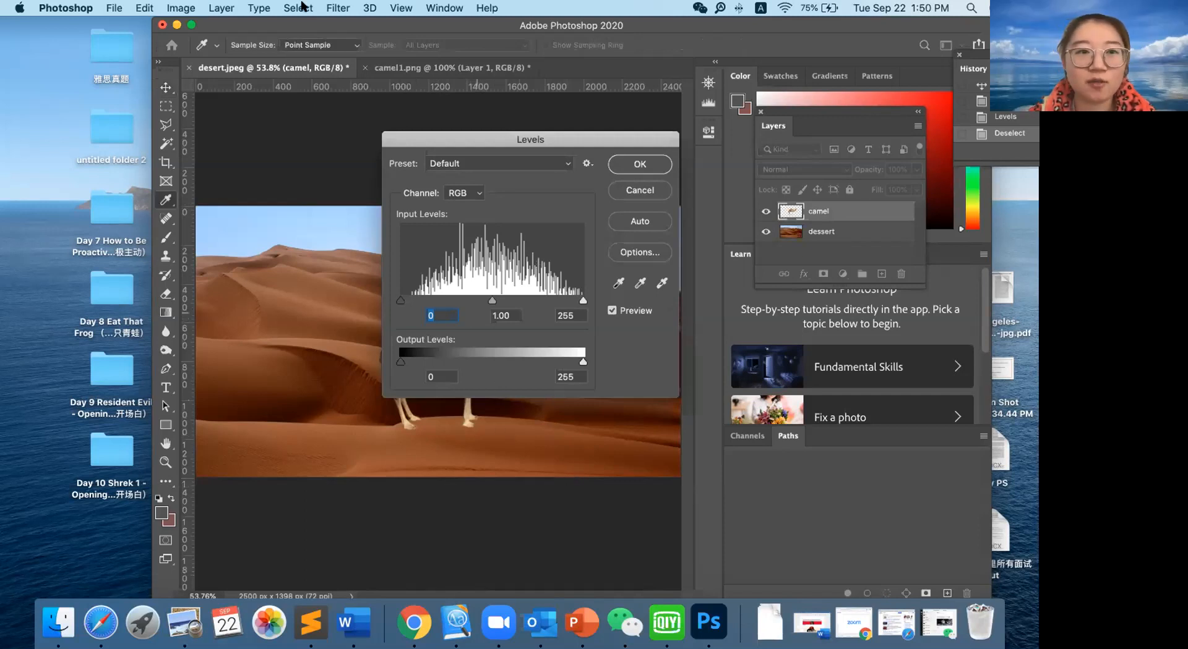
drag(214, 22, 183, 22)
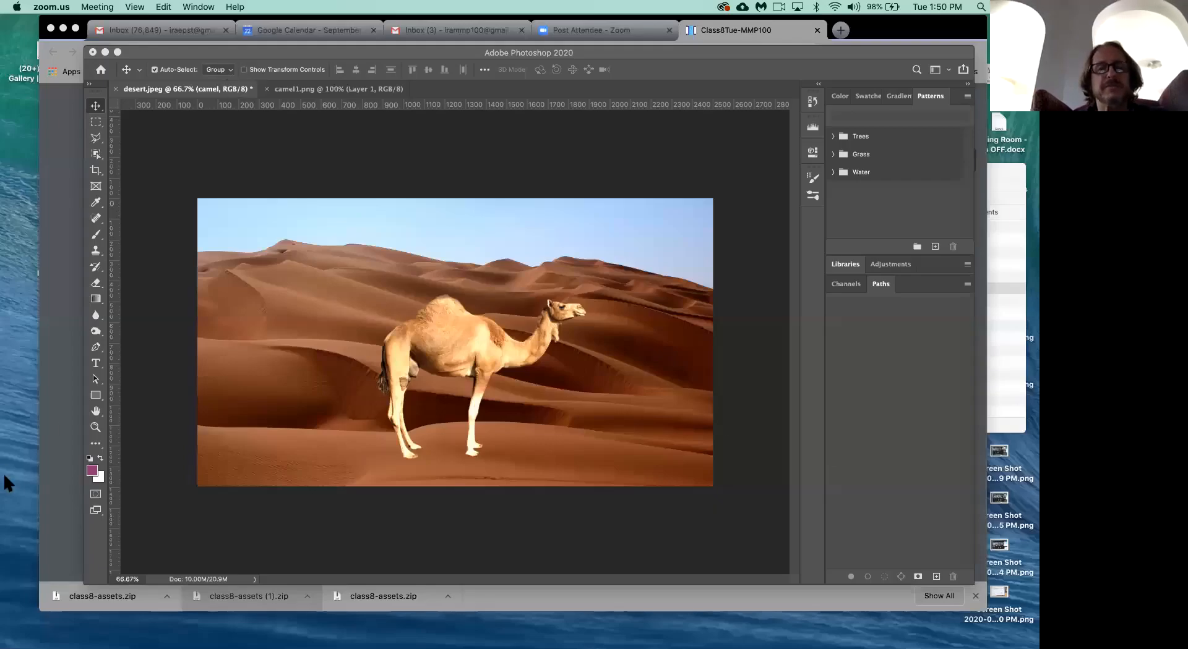
Step: Revert the camel's last Levels adjustment by returning to the preceding Levels state in the History, and move the Layers panel off the artwork
click(177, 327)
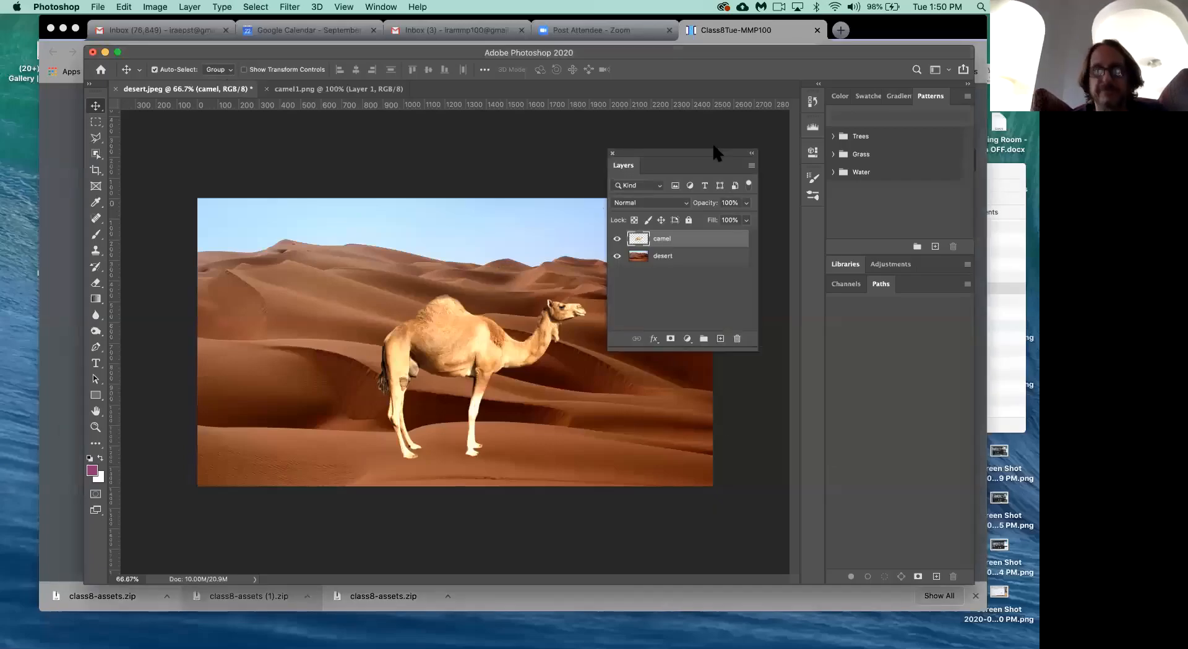
drag(697, 154, 748, 221)
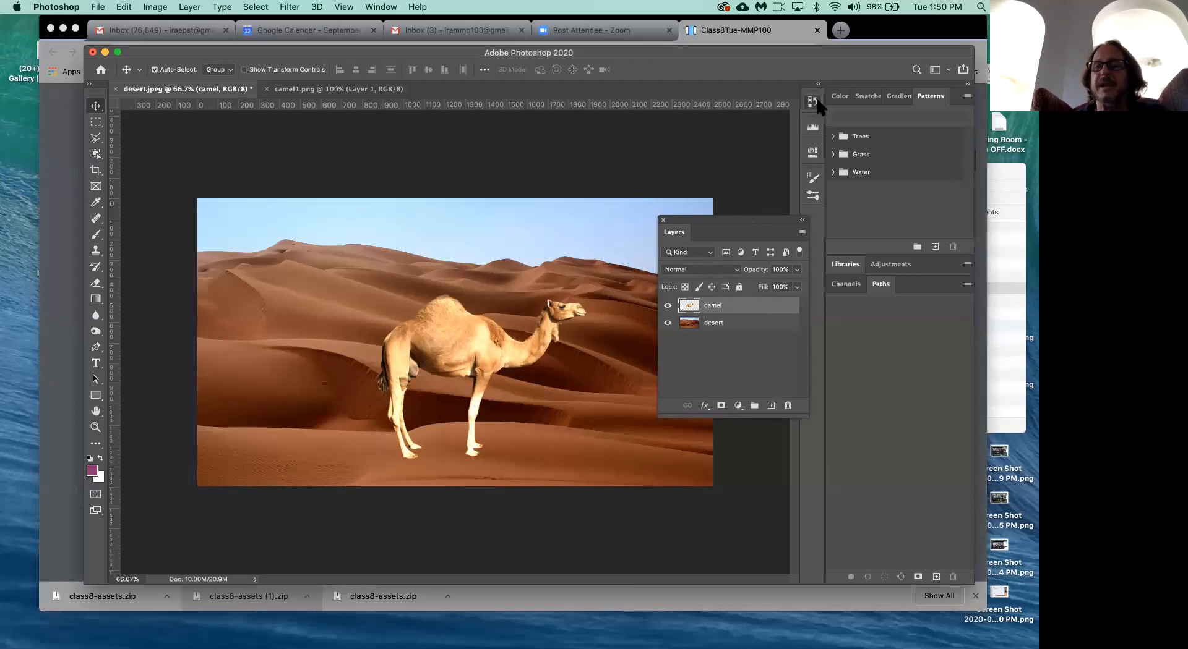
click(812, 102)
click(730, 289)
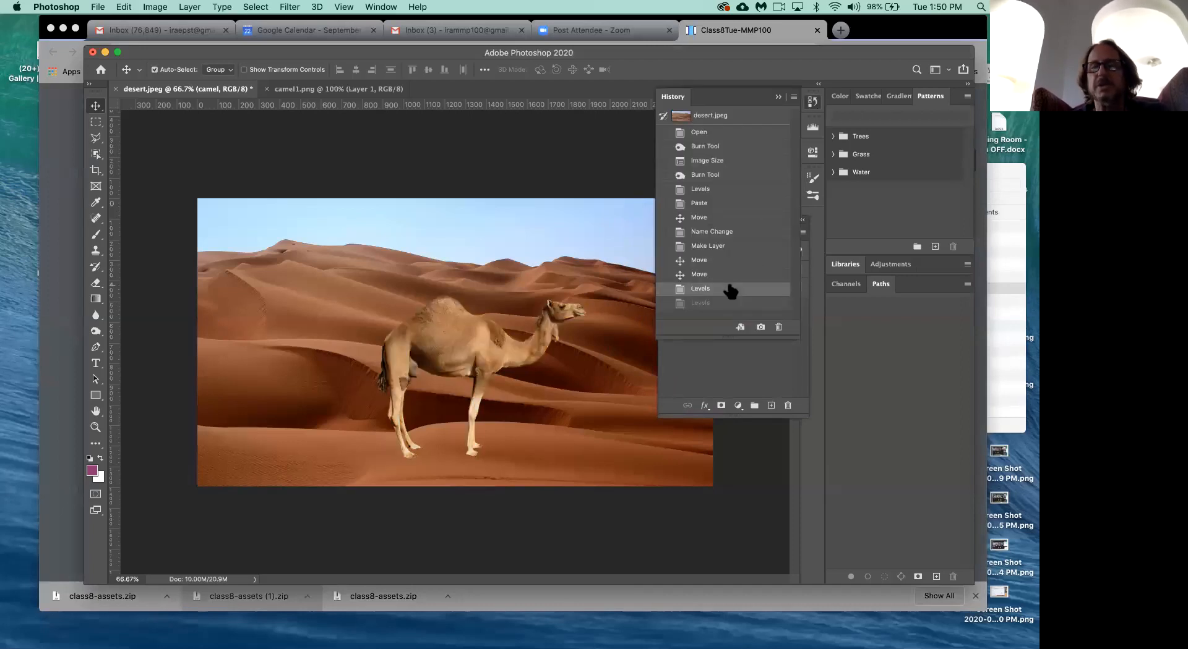
click(778, 97)
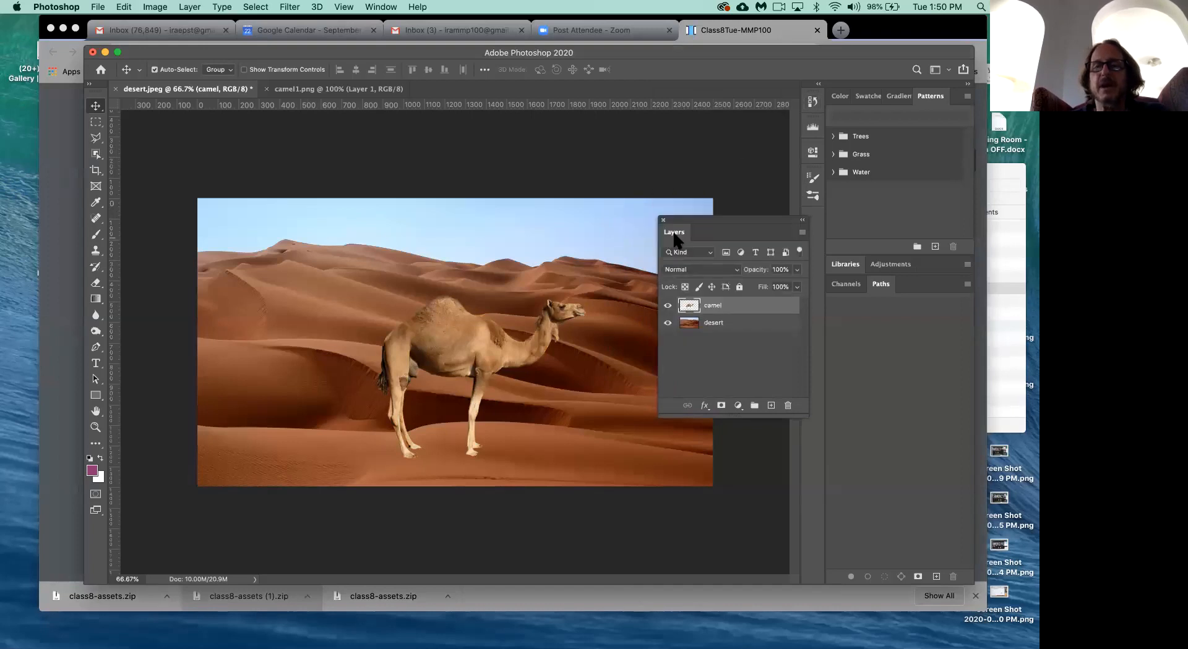
drag(700, 217, 719, 163)
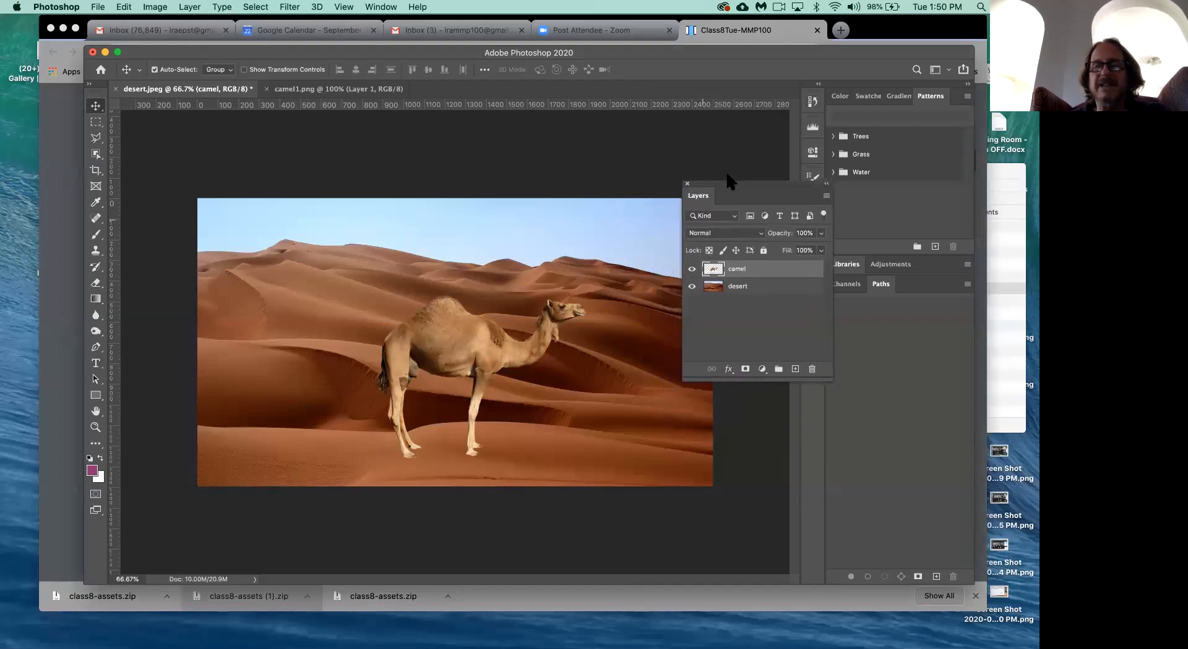
Step: Try a shadow input level of 124 in Levels on a rectangular selection of the camel's body, and cancel it
click(94, 123)
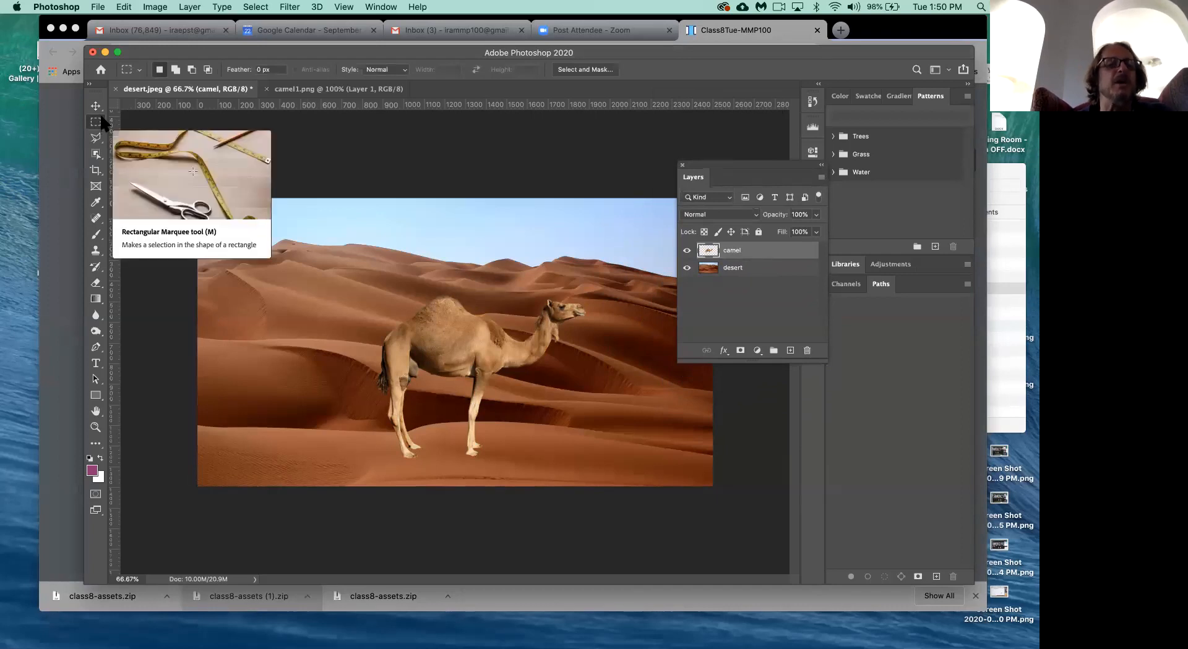
drag(434, 322, 491, 363)
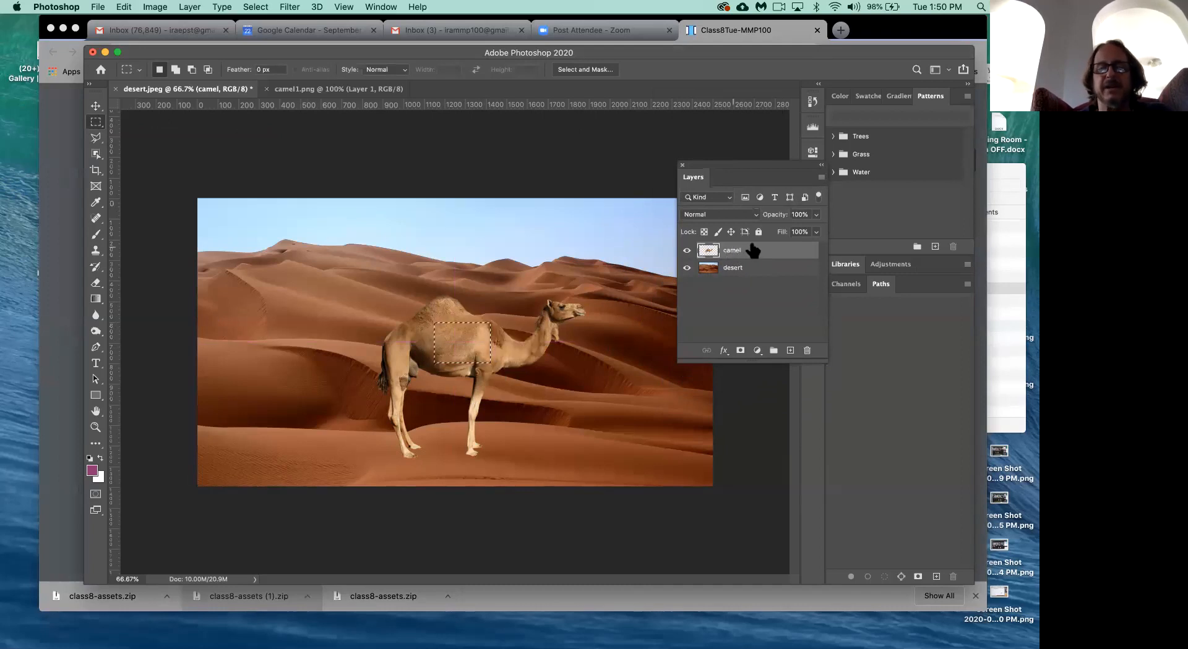
key(super+l)
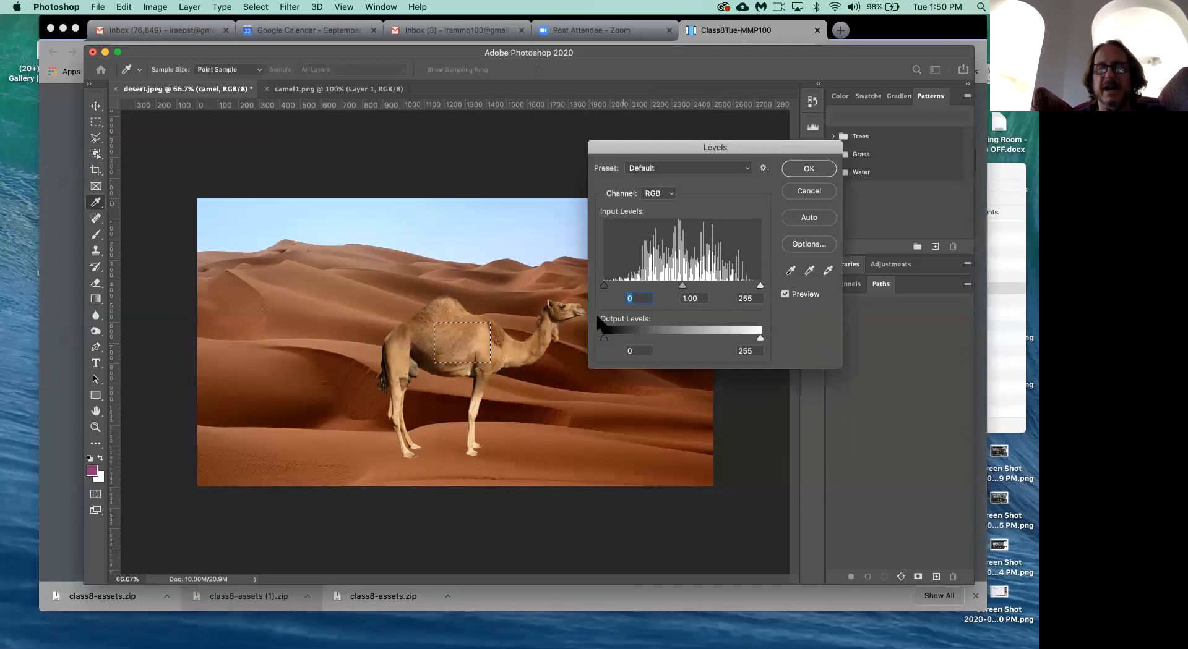
drag(600, 283, 680, 285)
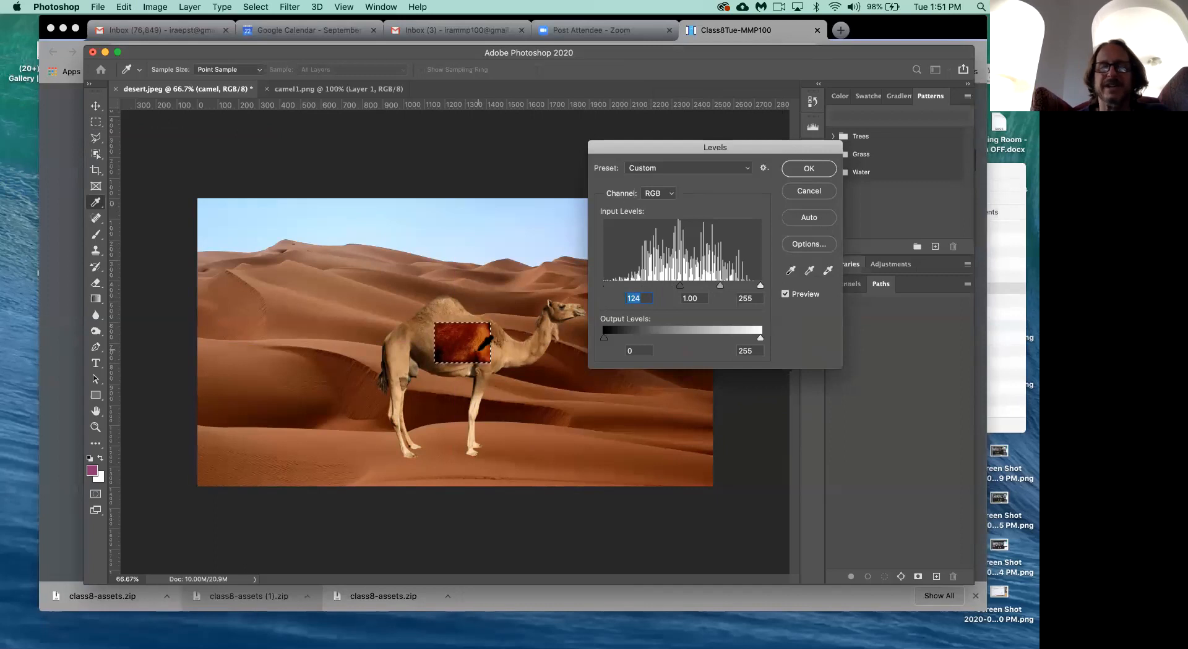
click(803, 191)
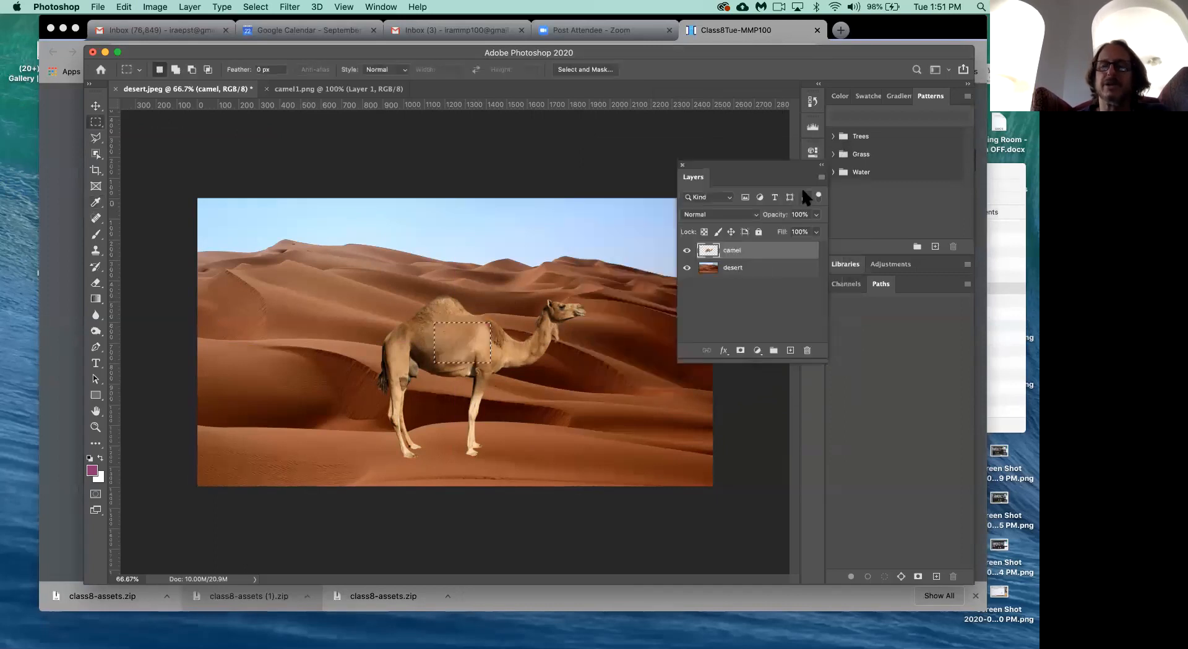
Step: With the desert layer hidden, try moving a rectangular selection of the camel's head, undo the move, and show the desert again
click(686, 268)
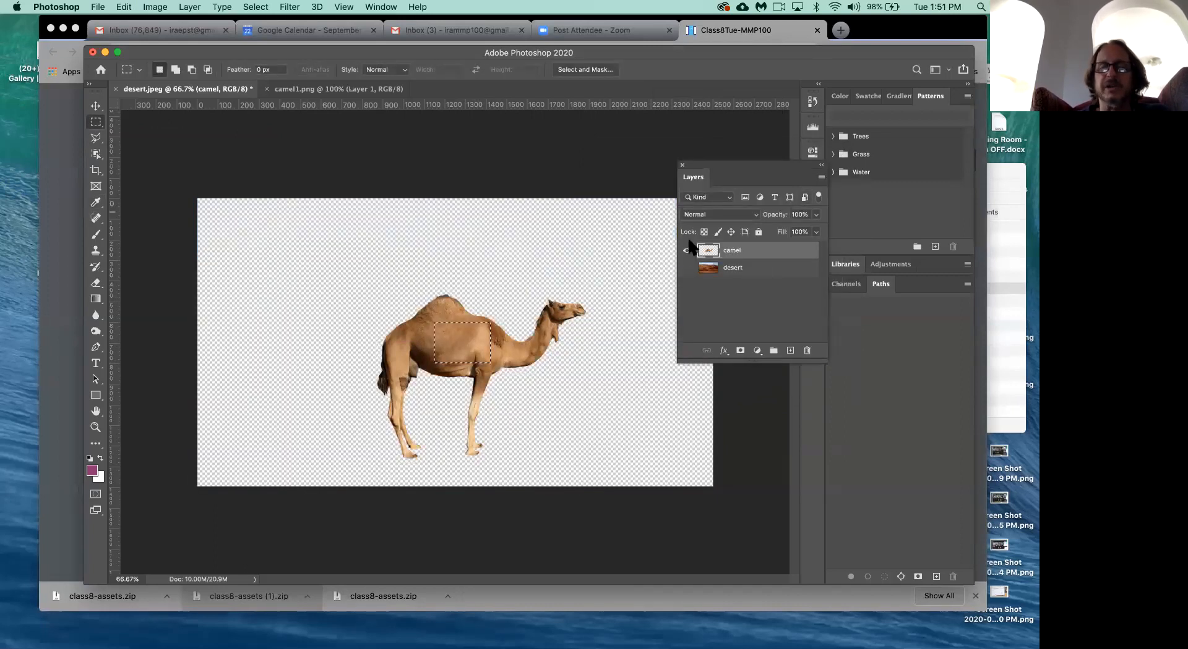
key(super+d)
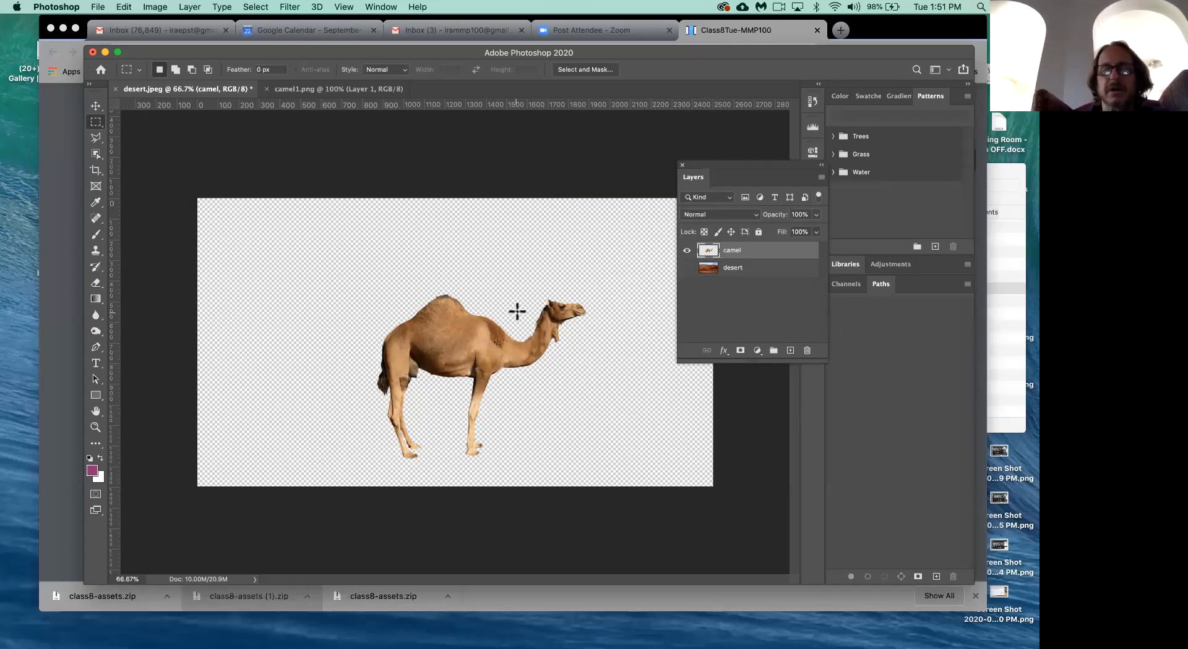
drag(604, 283, 530, 355)
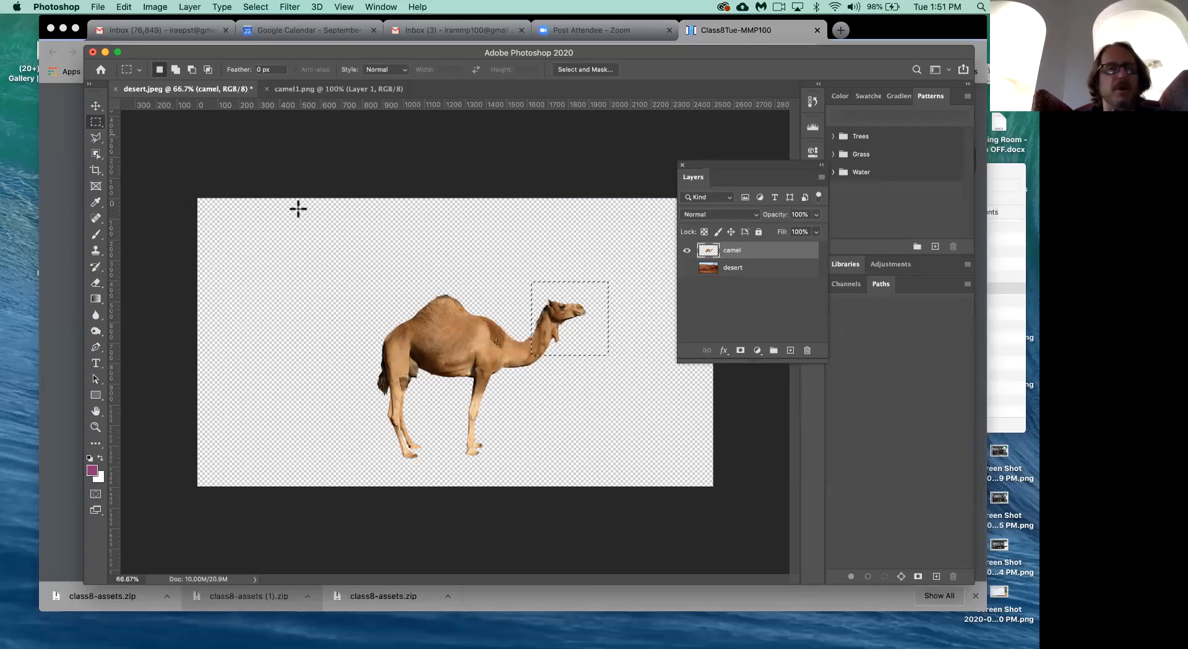
click(95, 106)
drag(551, 319, 575, 283)
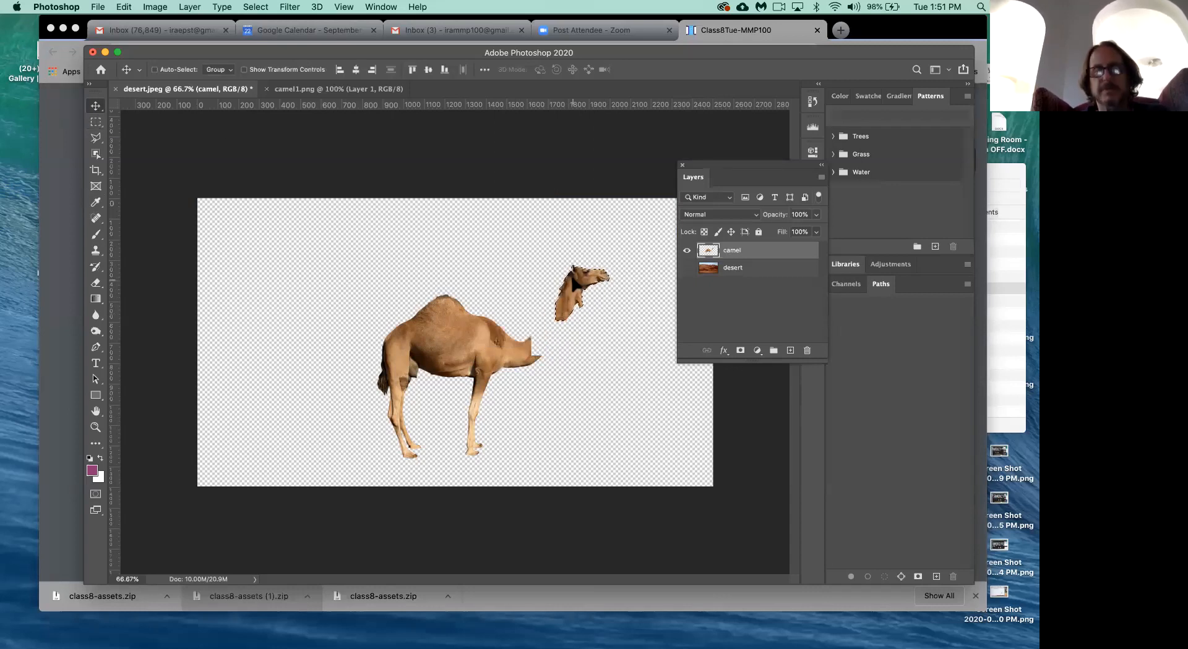
key(super+z)
key(super+d)
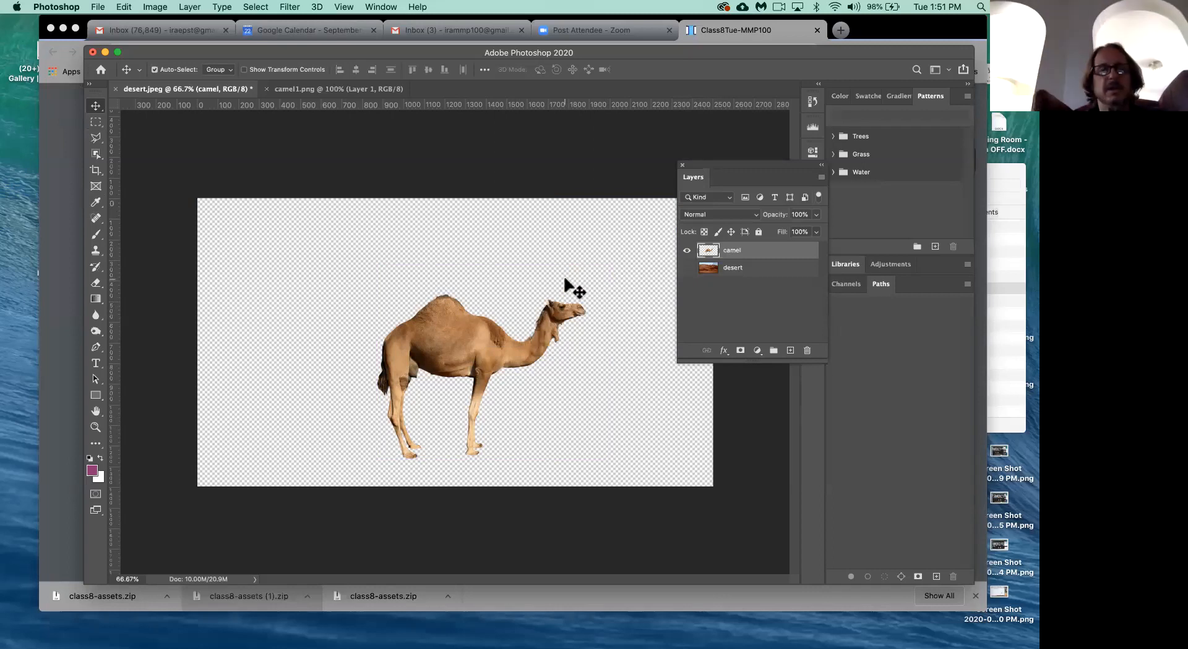
click(687, 268)
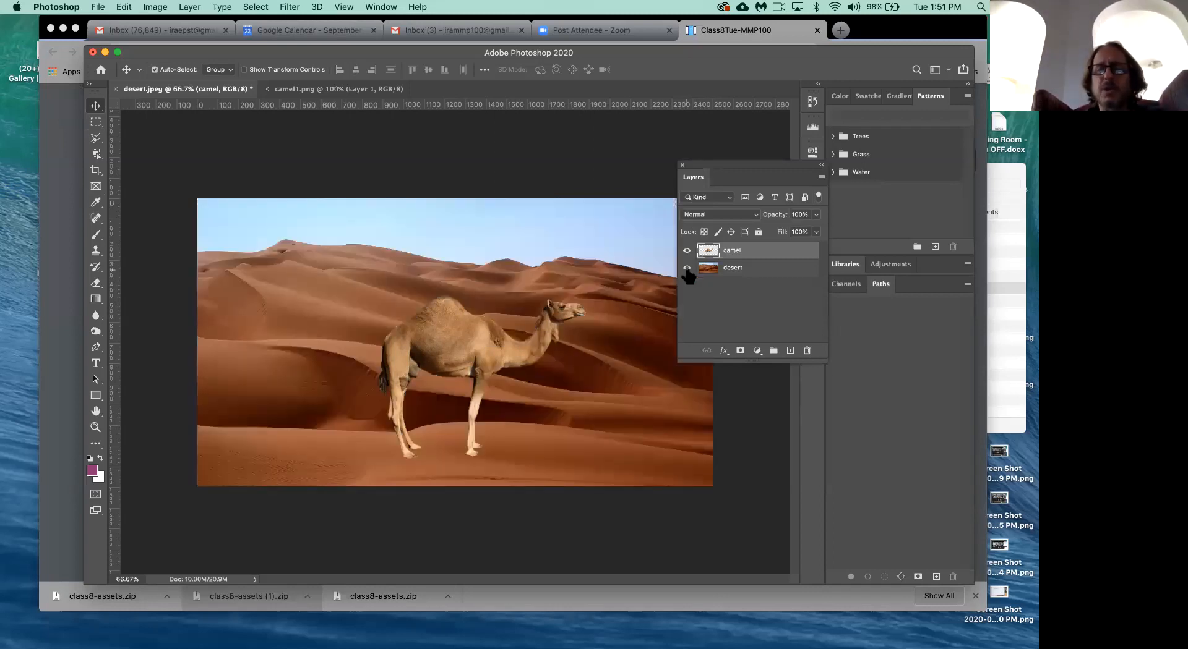
Step: Select the empty area around the camel with the Magic Wand, compare it against each layer's visibility, and deselect
drag(96, 159, 129, 174)
click(310, 239)
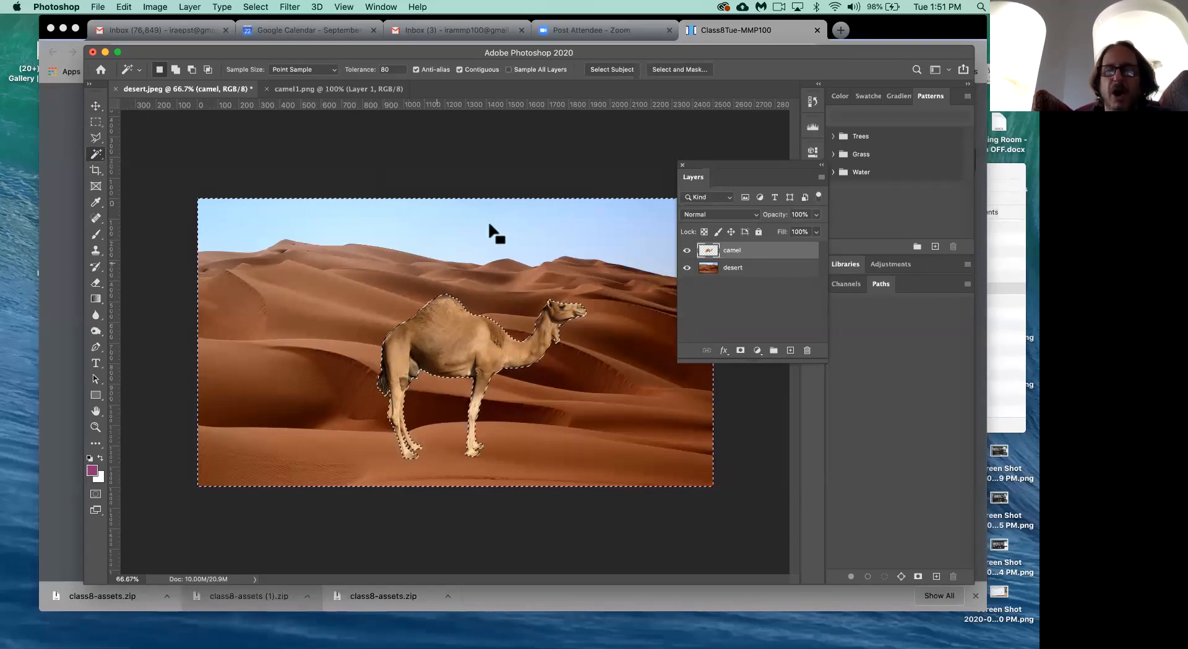
click(687, 268)
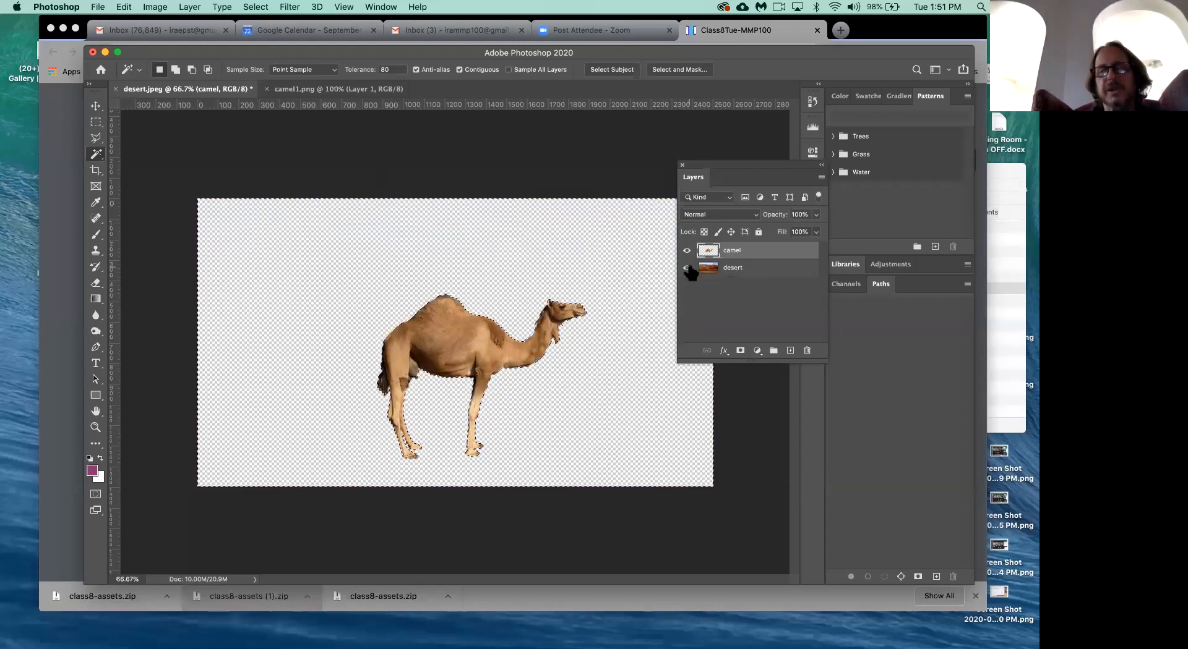
click(686, 267)
click(685, 250)
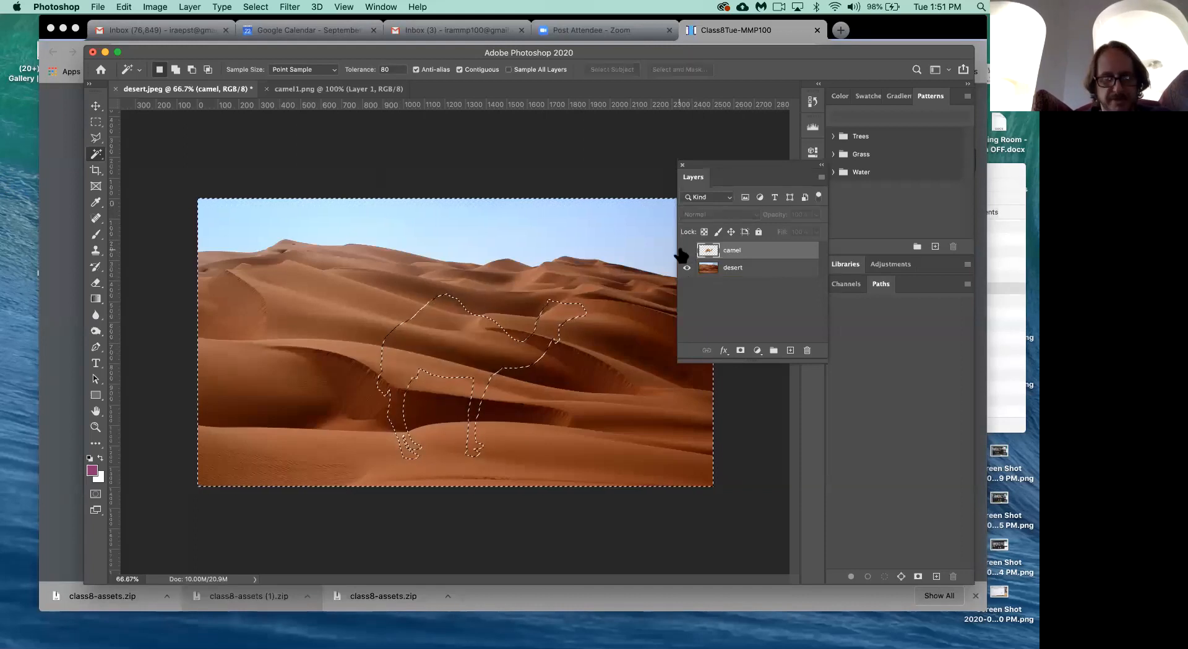
click(686, 250)
key(super+d)
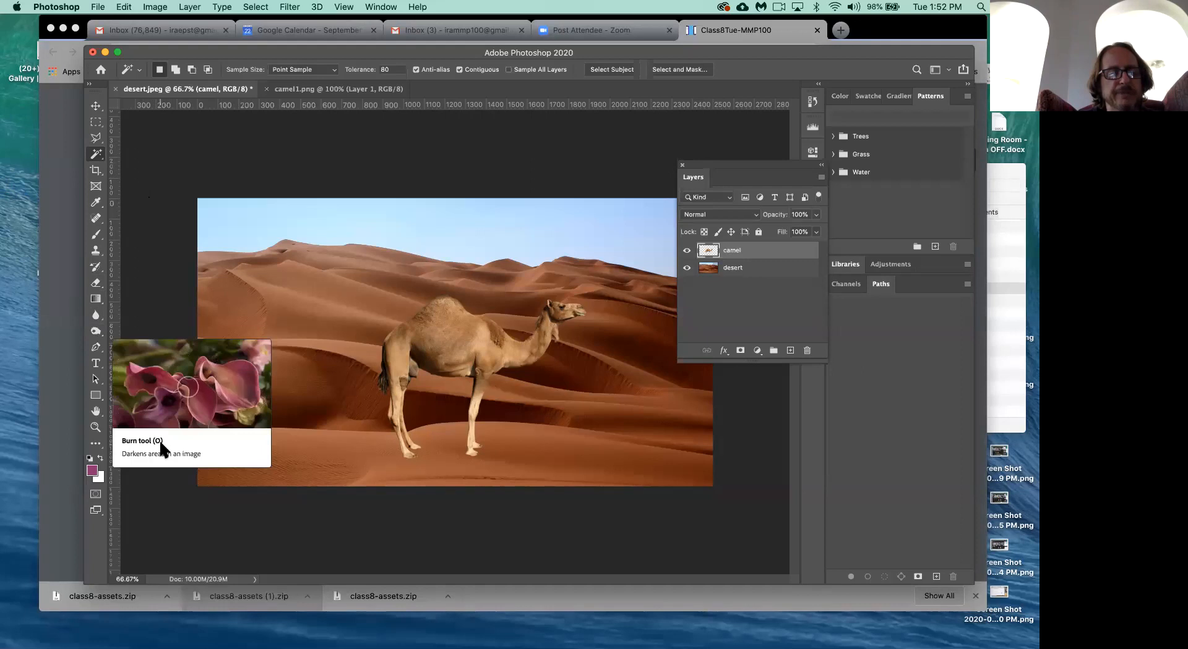
Step: Recall the Burn tool, swap it for the Sponge tool, recall that from the healing tool, and activate the Dodge tool
click(96, 204)
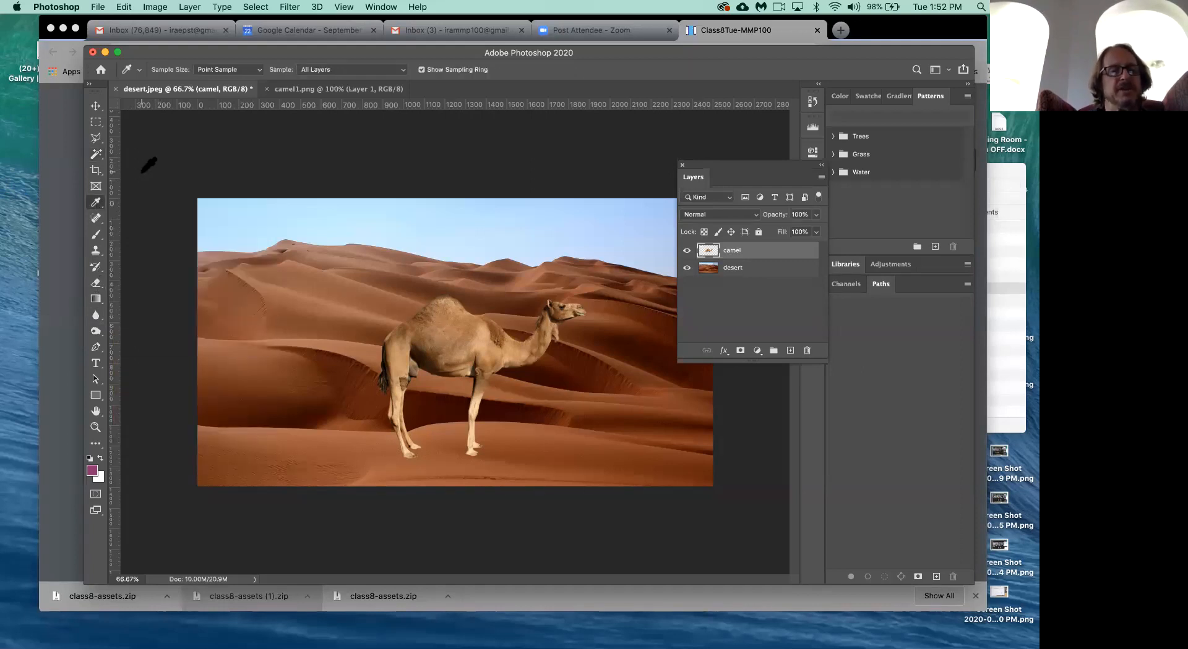
key(o)
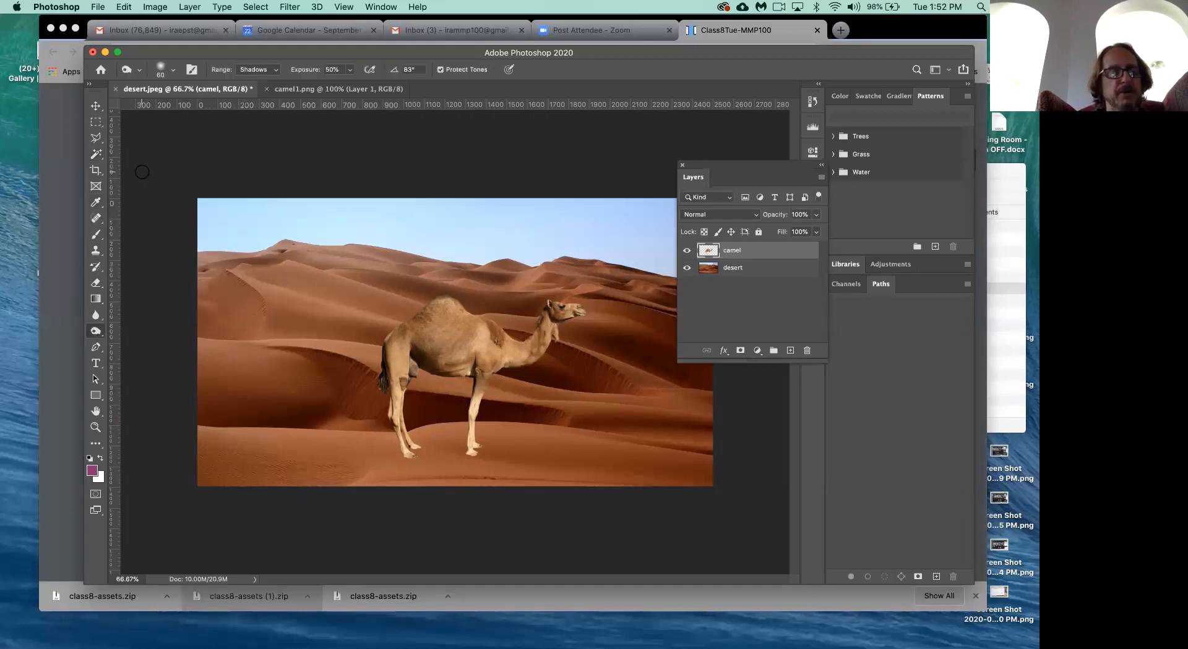
click(96, 332)
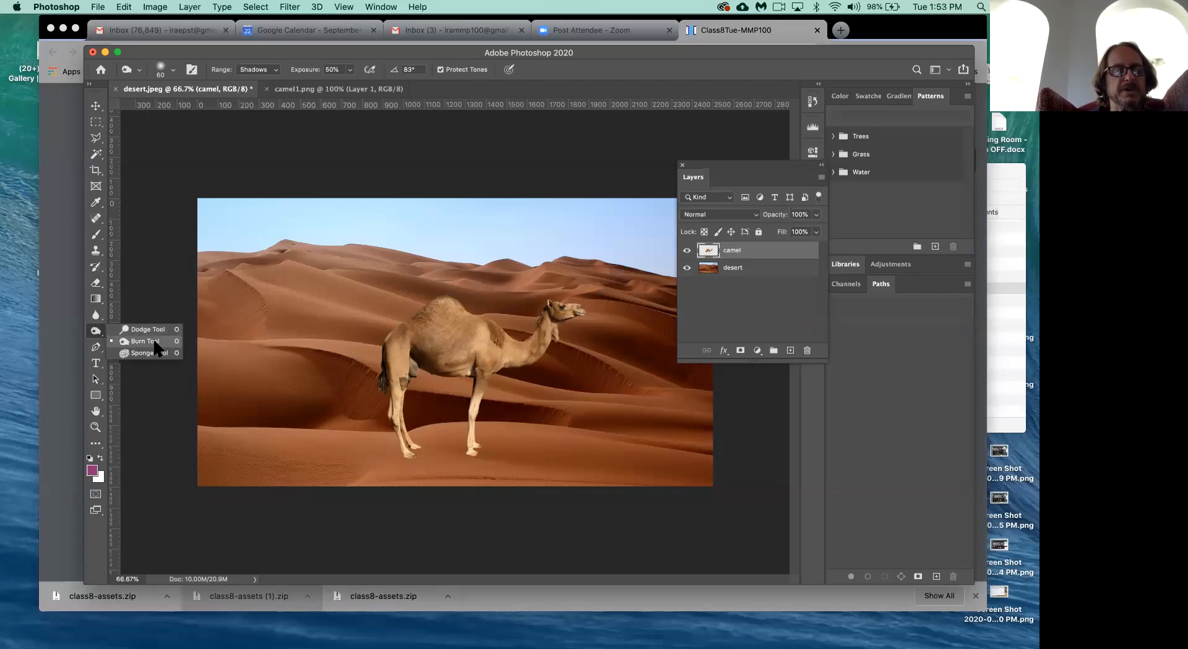
click(156, 351)
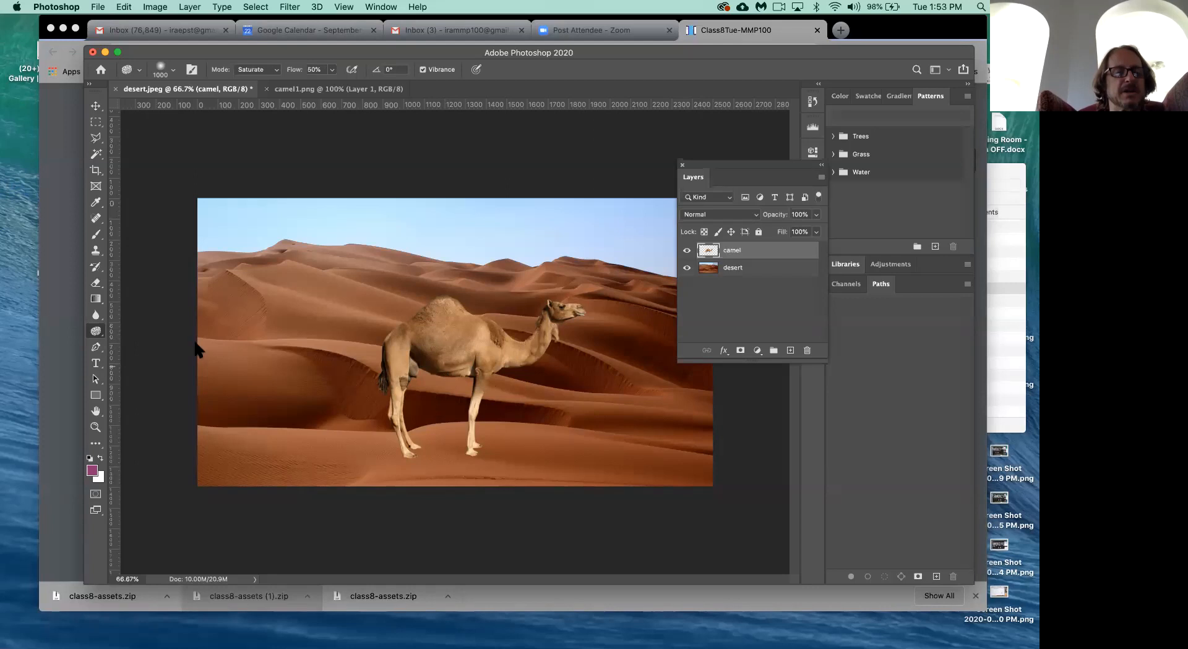
click(97, 218)
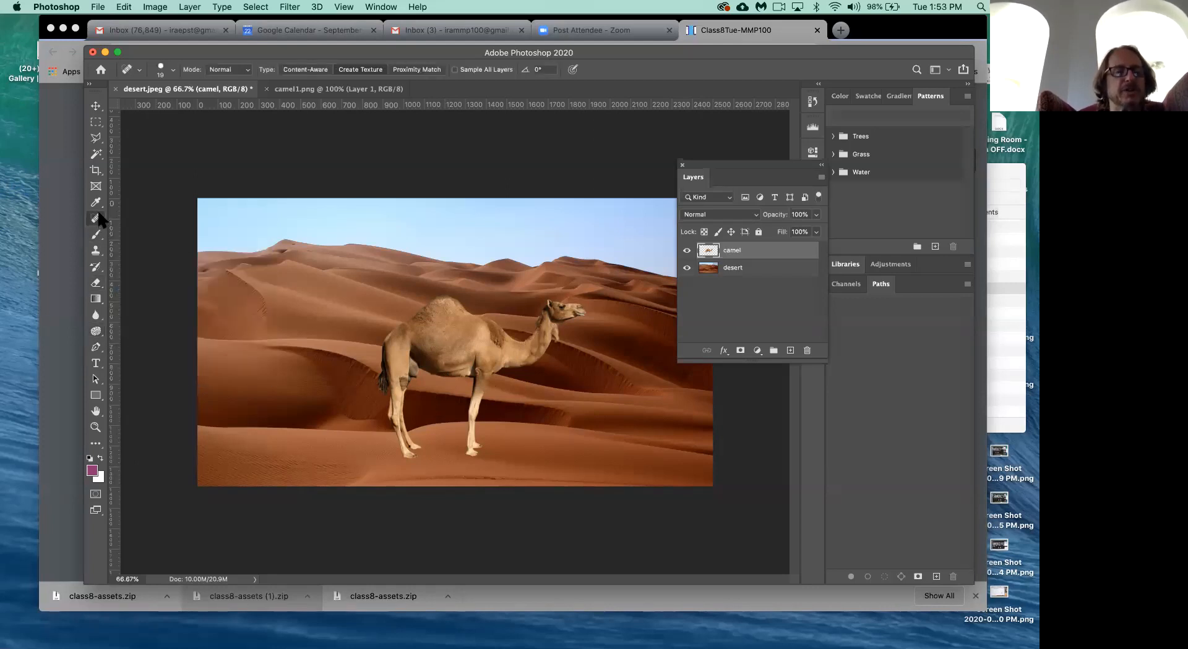
key(o)
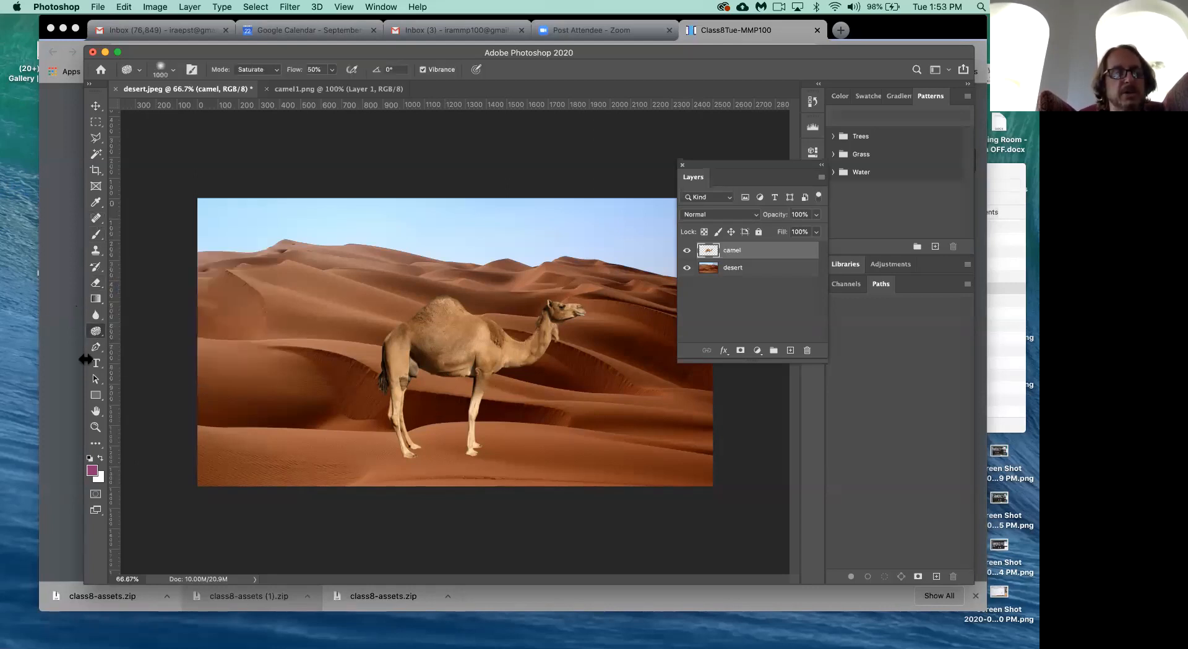
right_click(97, 333)
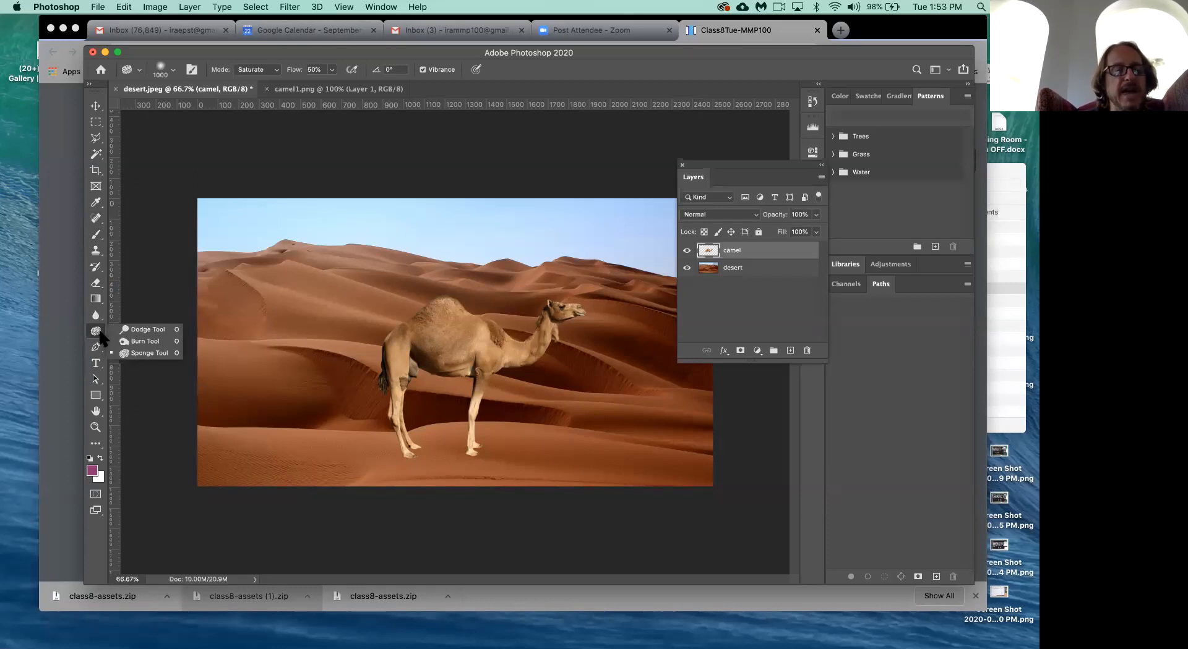
click(141, 330)
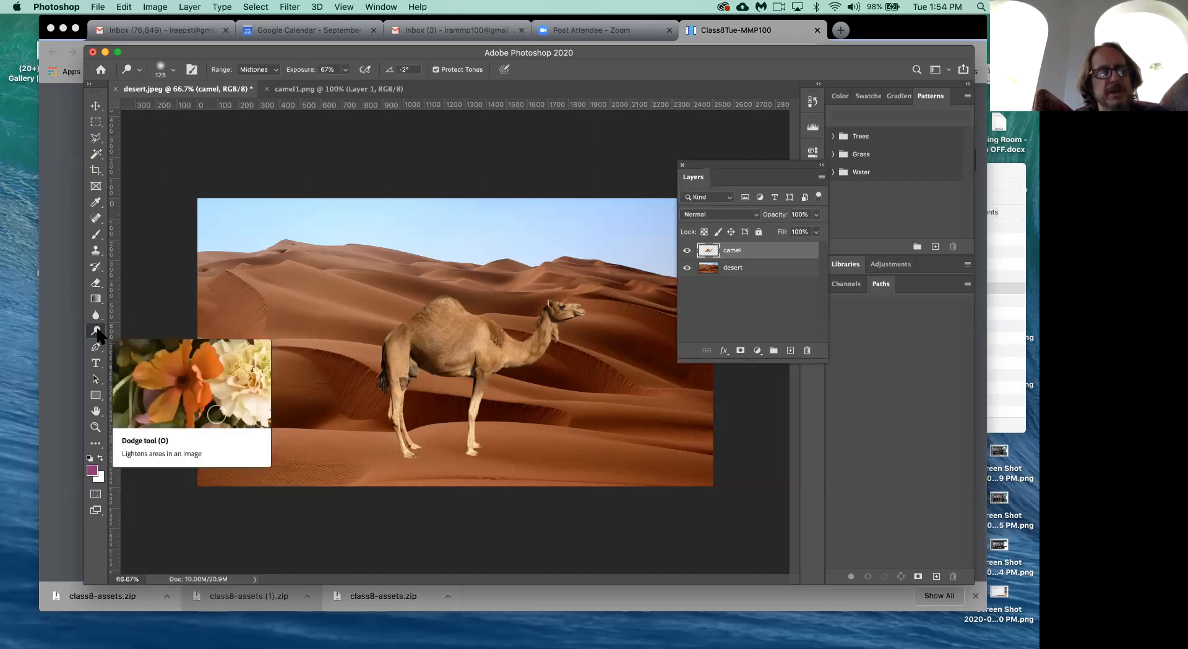
Step: Try Dodge brush sizes between 25 and 5000 px, and set the brush to 124 px with 100% hardness
click(162, 73)
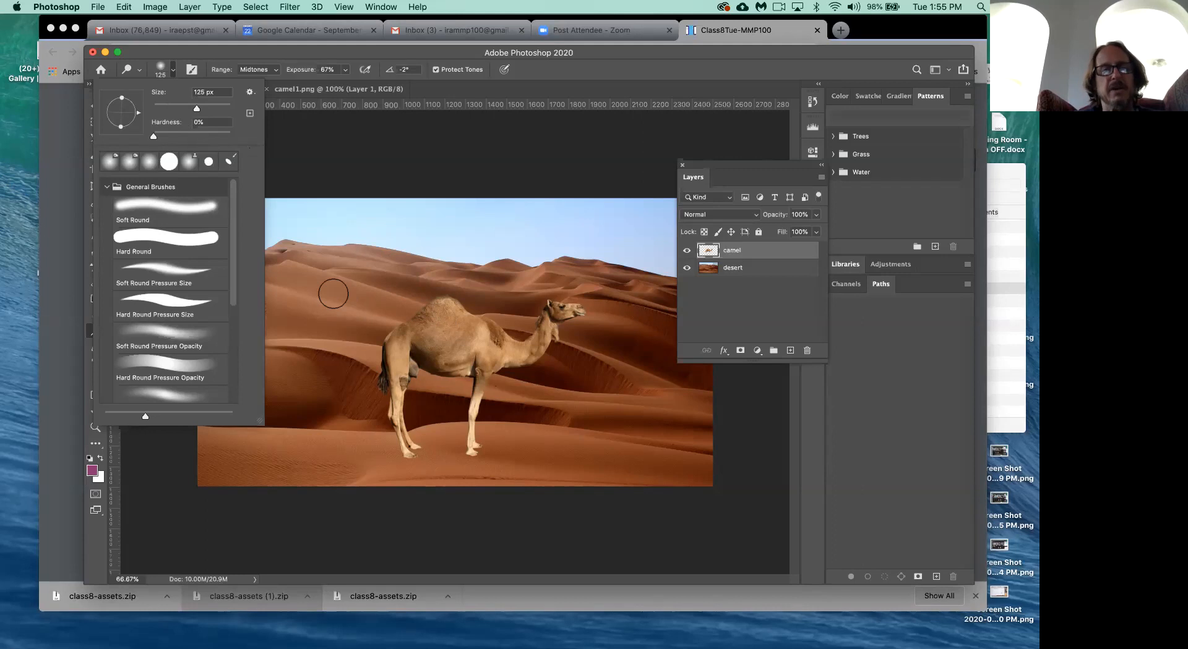
drag(196, 108, 216, 109)
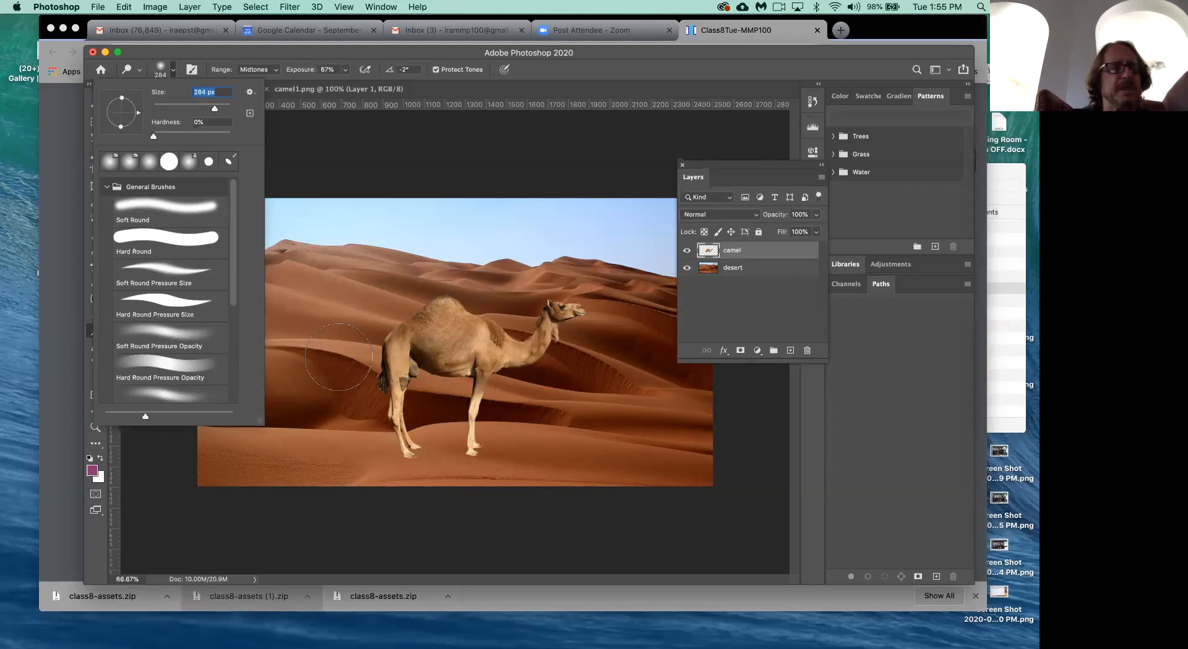
drag(217, 110, 234, 111)
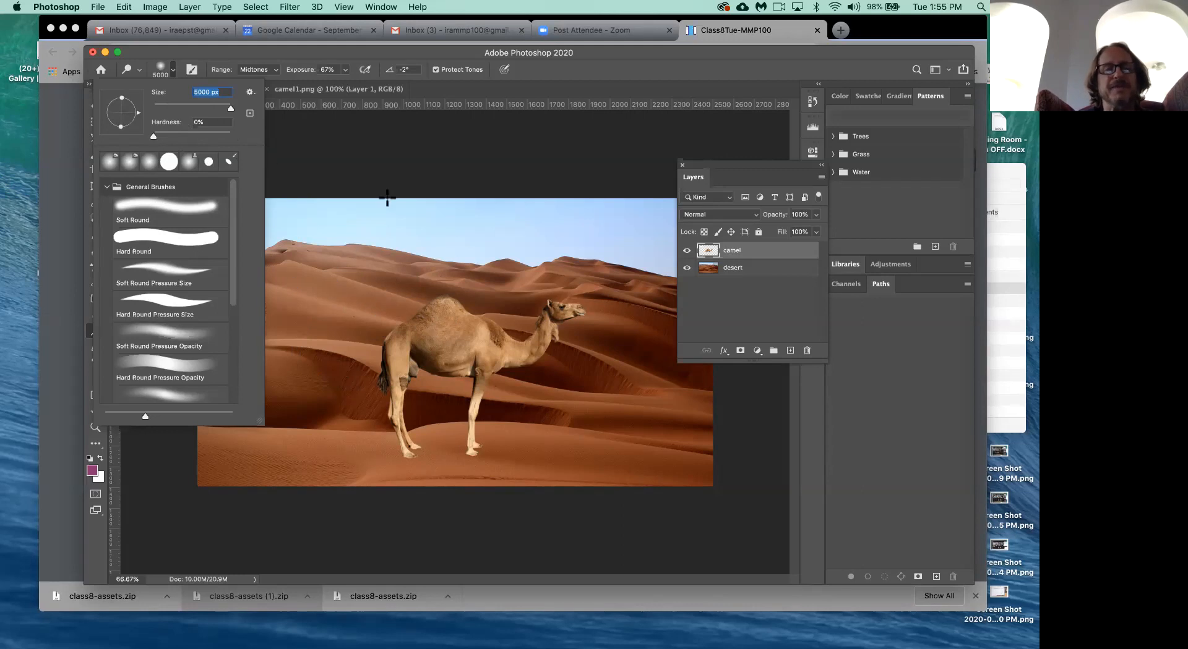
drag(231, 109, 216, 109)
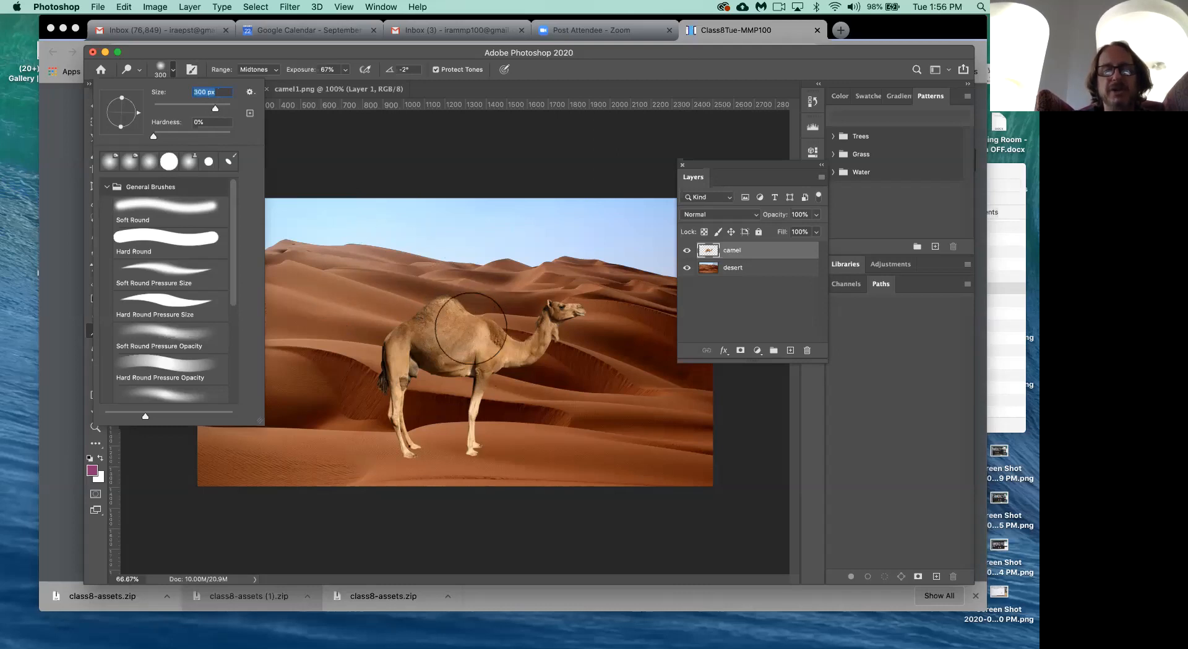
drag(213, 107, 192, 103)
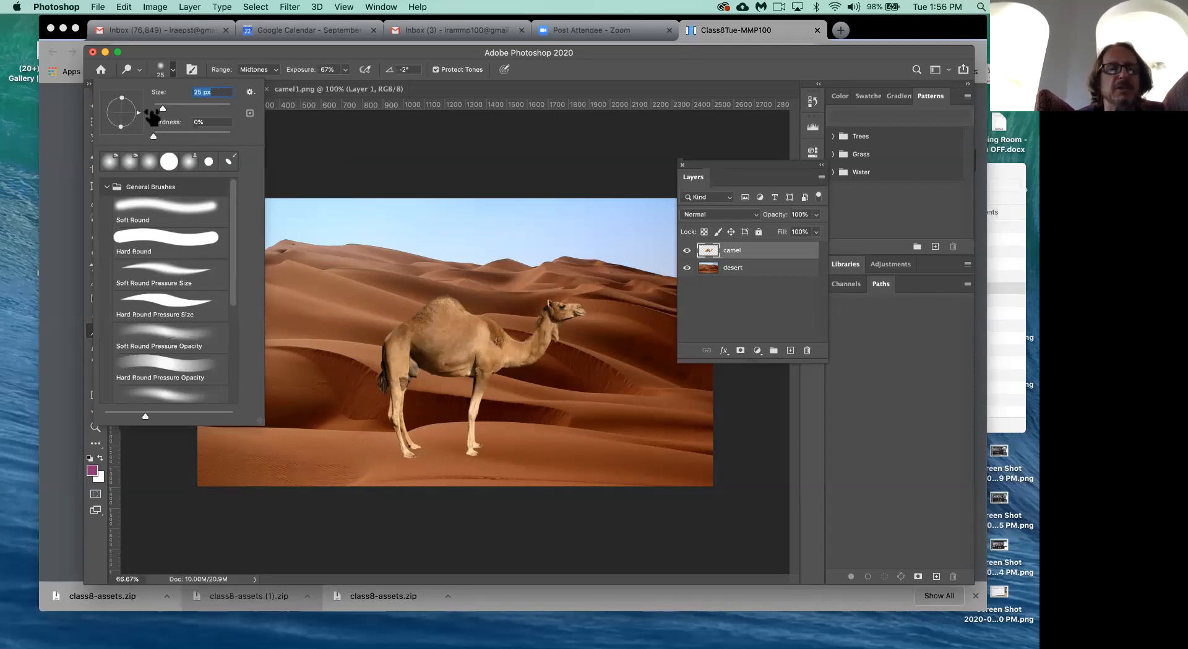
drag(163, 109, 183, 108)
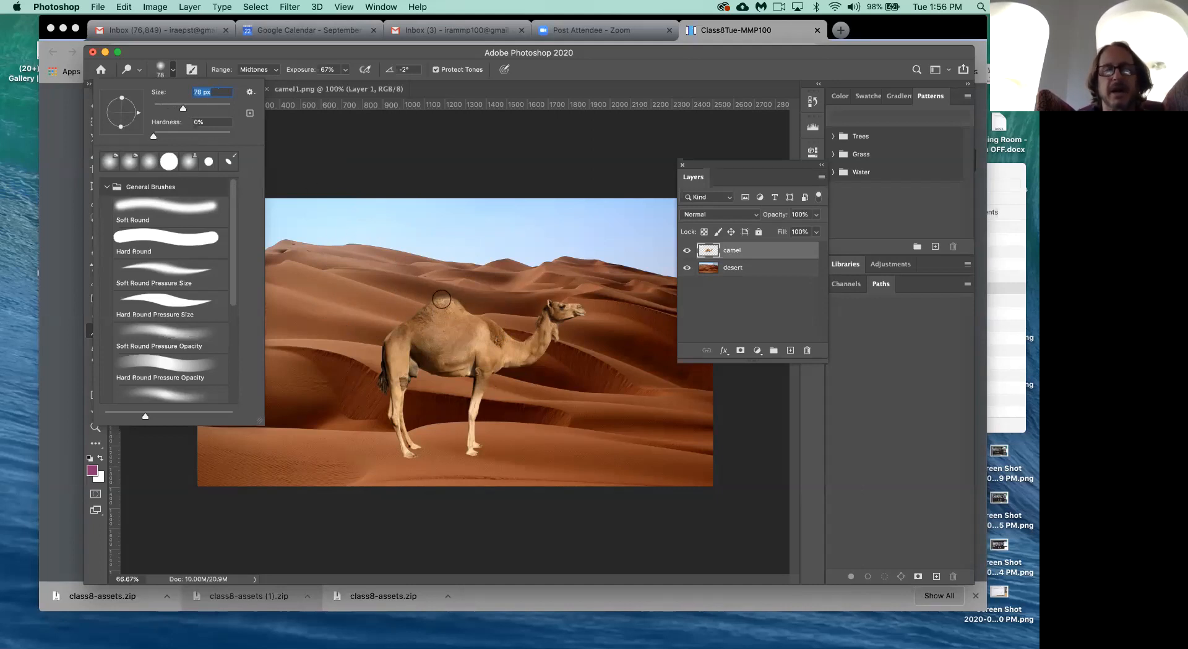
drag(184, 110, 192, 109)
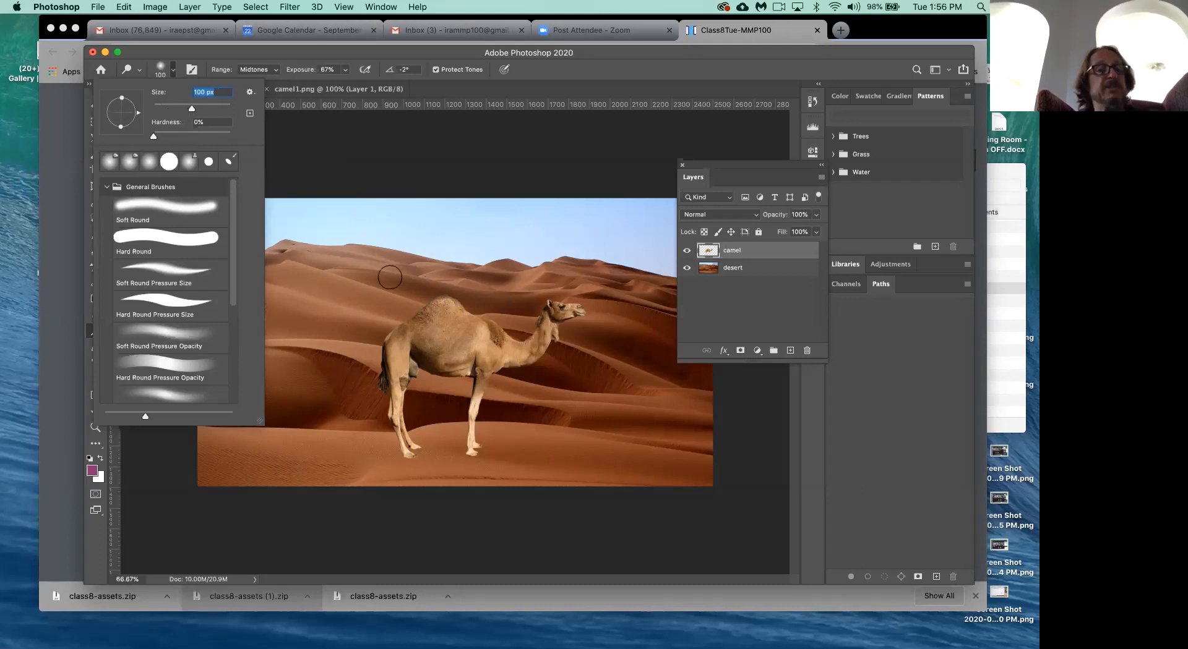
drag(191, 110, 197, 112)
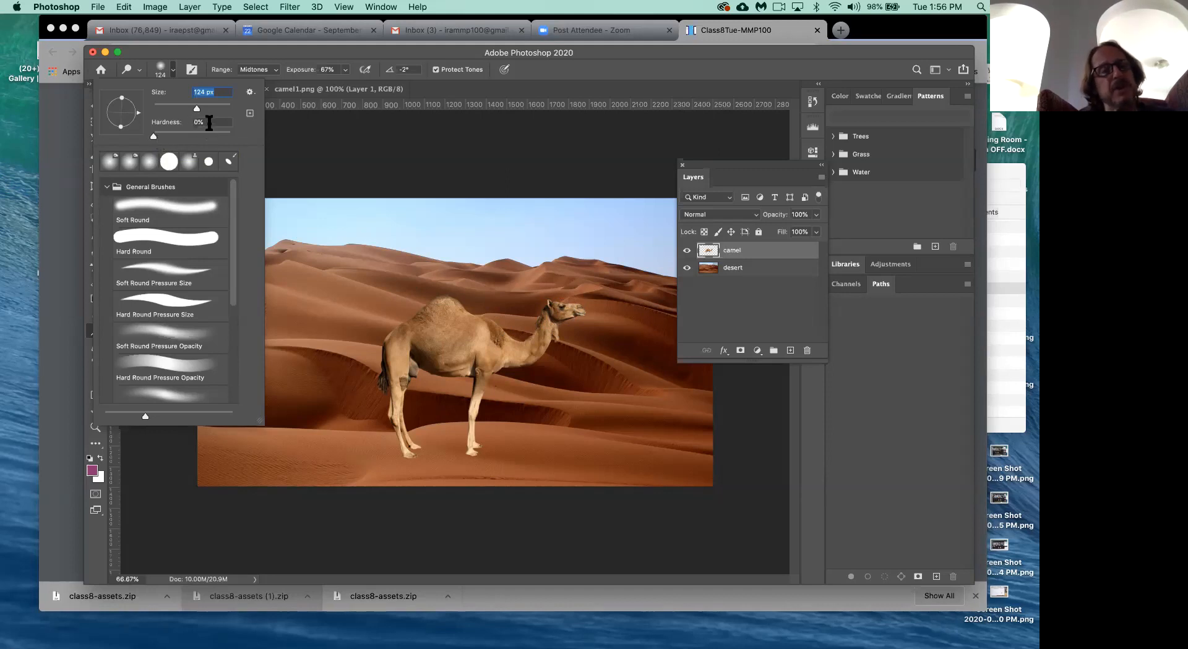
drag(153, 136, 243, 135)
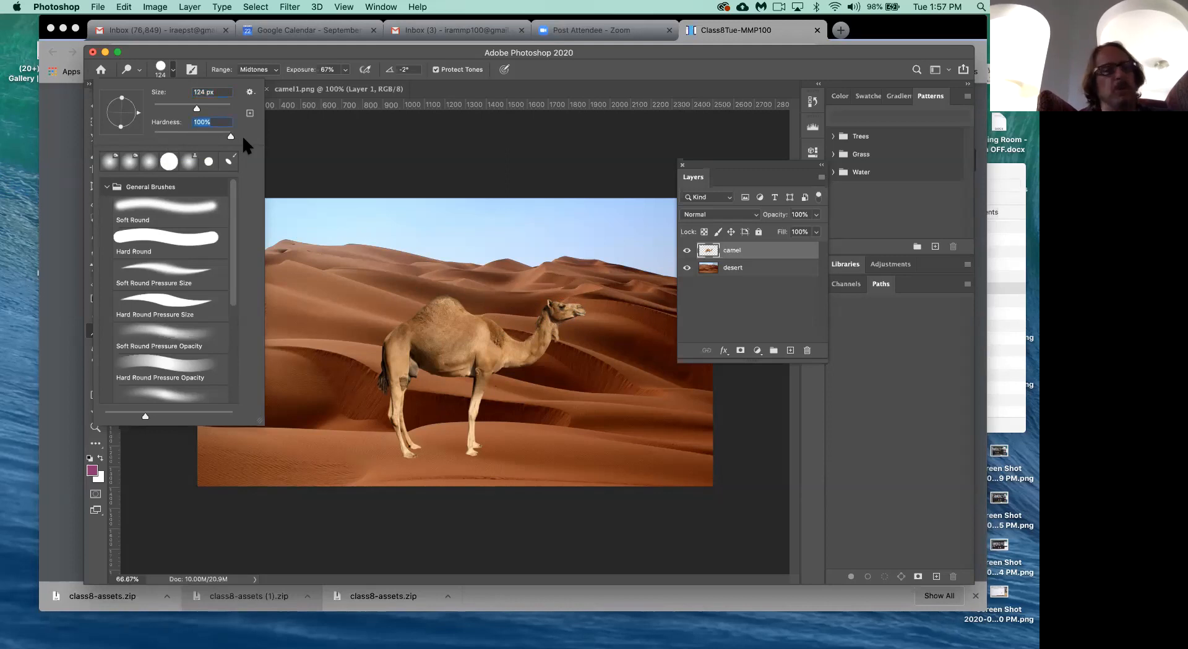
Step: Set the Dodge tool's brush hardness to 0% and its tonal range to Shadows
drag(232, 137, 120, 126)
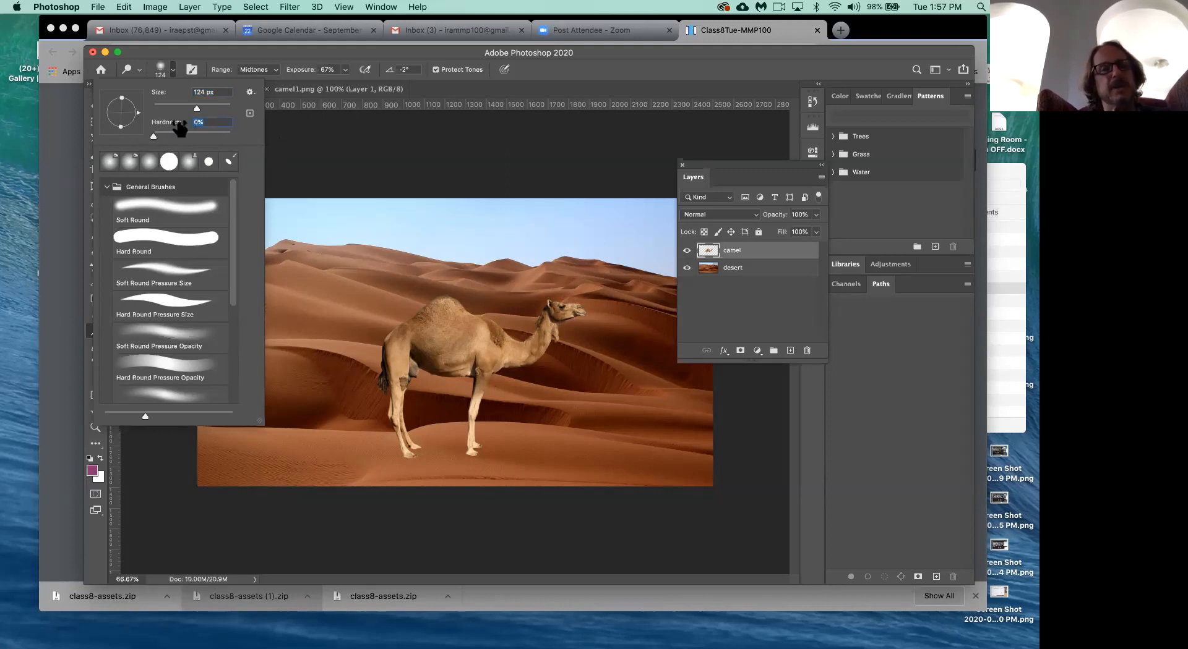
click(199, 122)
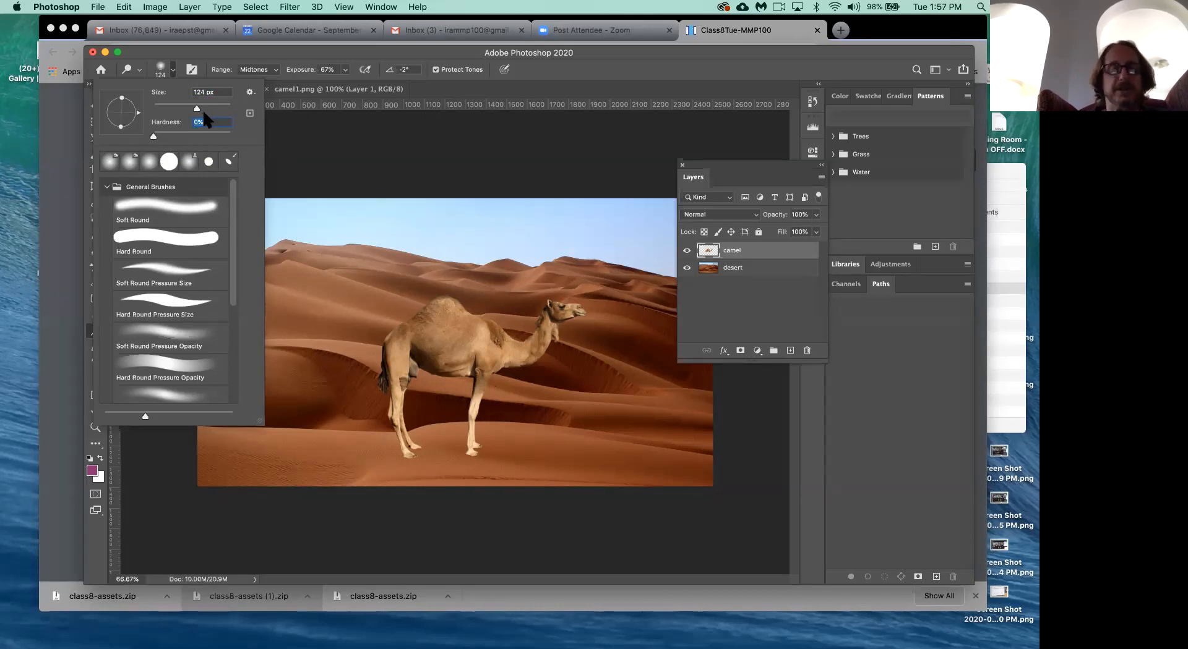
key(Return)
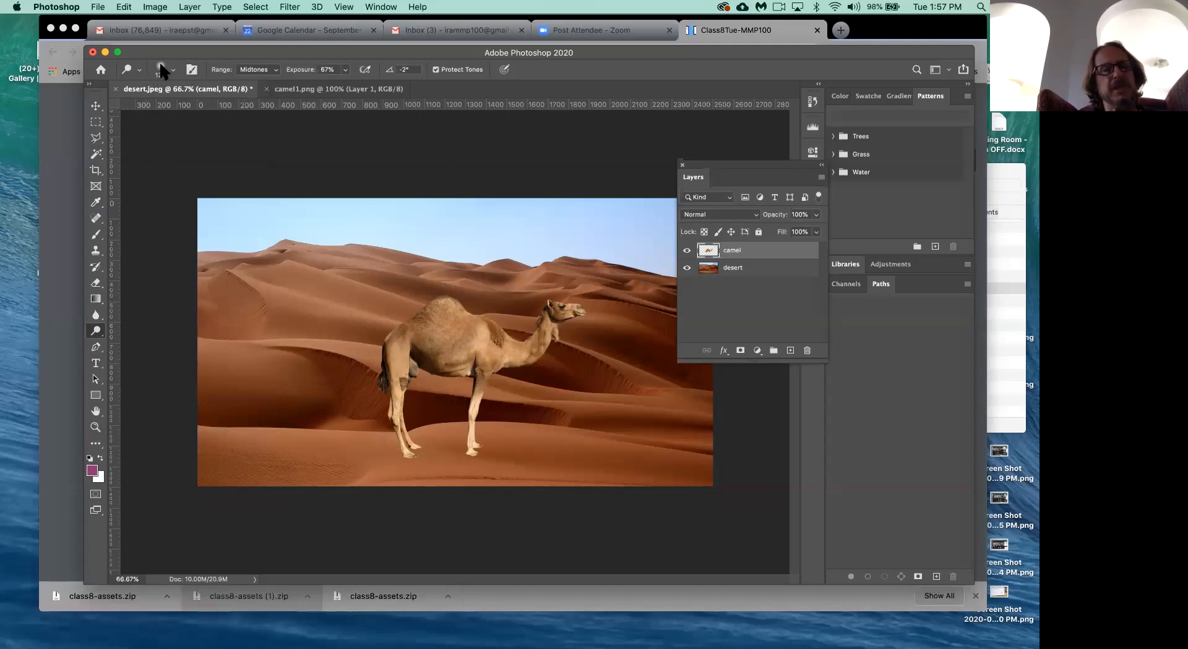
click(262, 70)
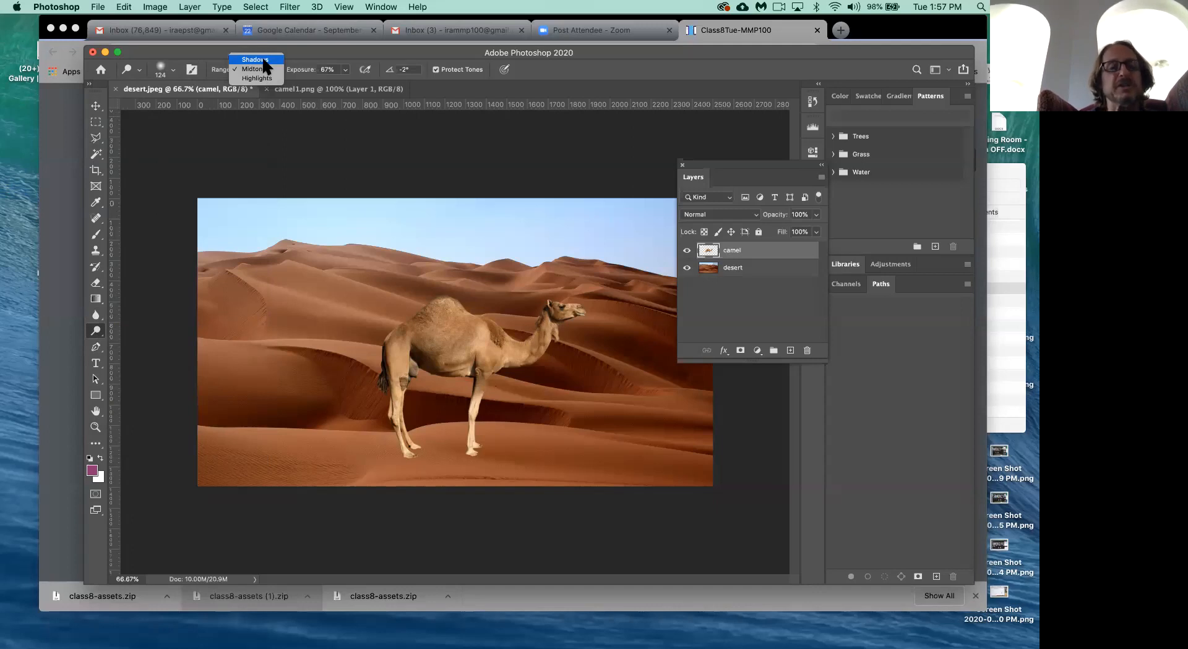
click(264, 62)
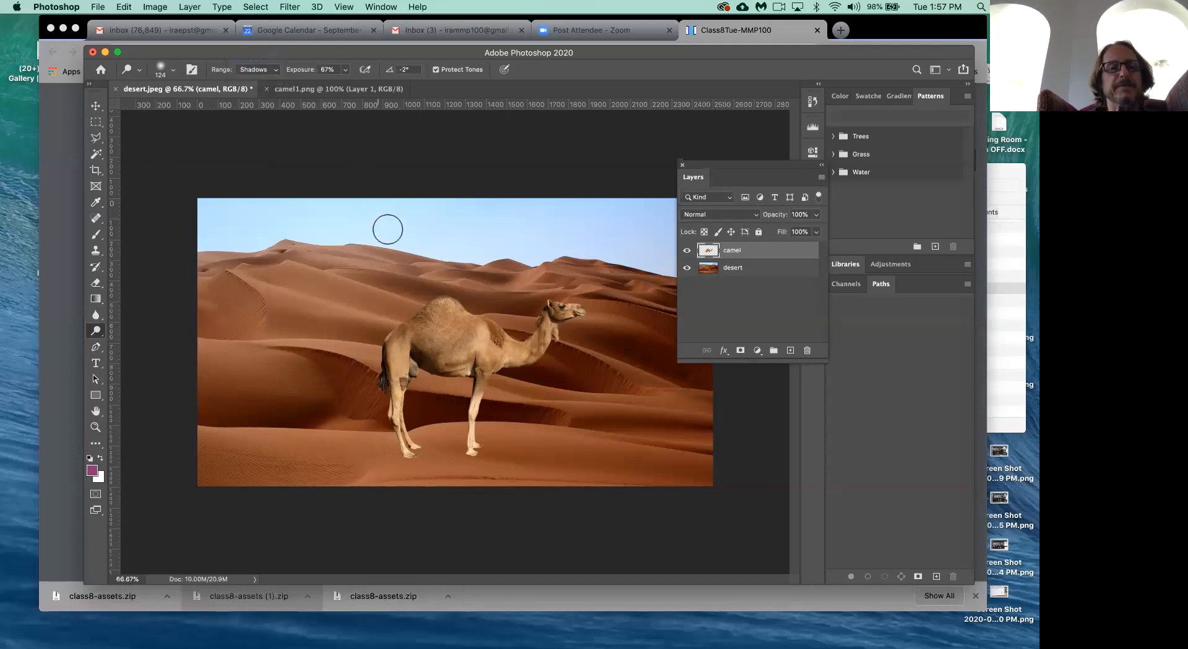
Step: Set the Dodge range to Highlights and lighten the rear of the camel's belly and its lower front leg
key(super+equal)
key(super+equal)
key(super+equal)
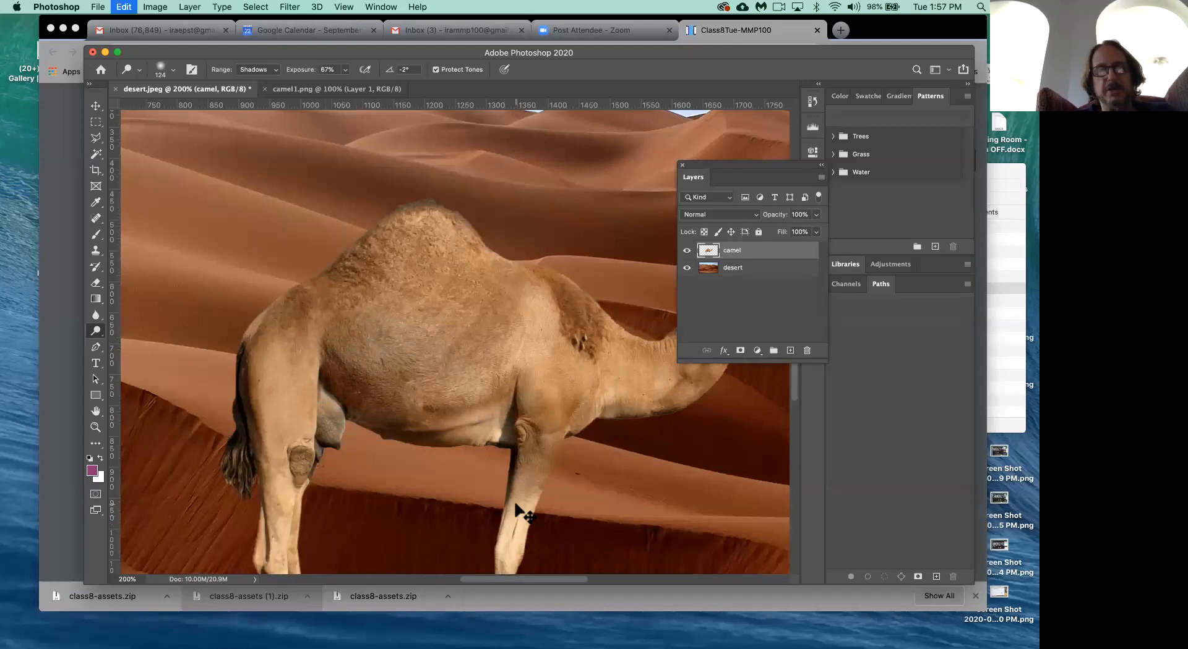
click(274, 70)
click(274, 70)
click(274, 73)
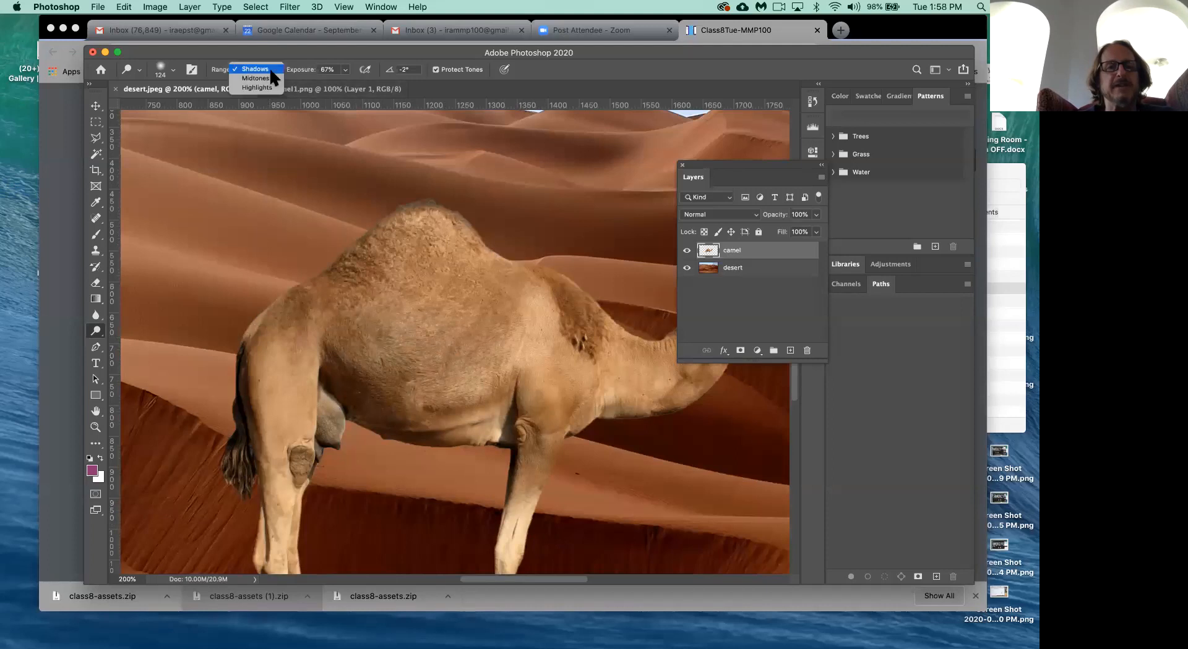
click(270, 91)
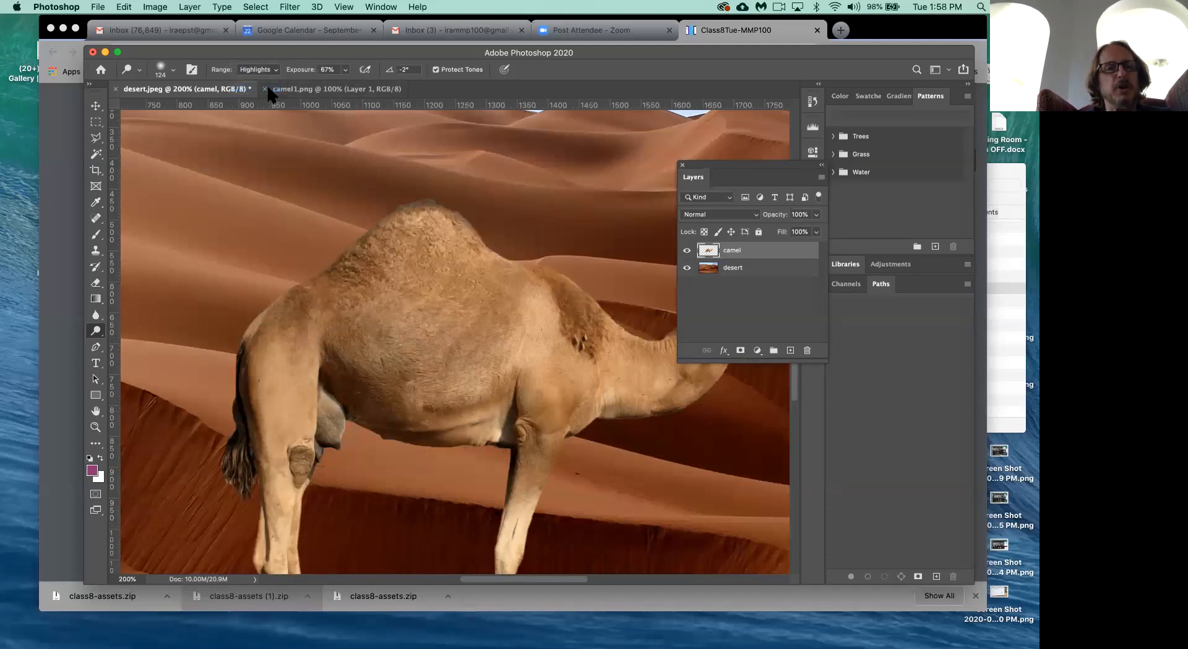
click(274, 70)
click(274, 93)
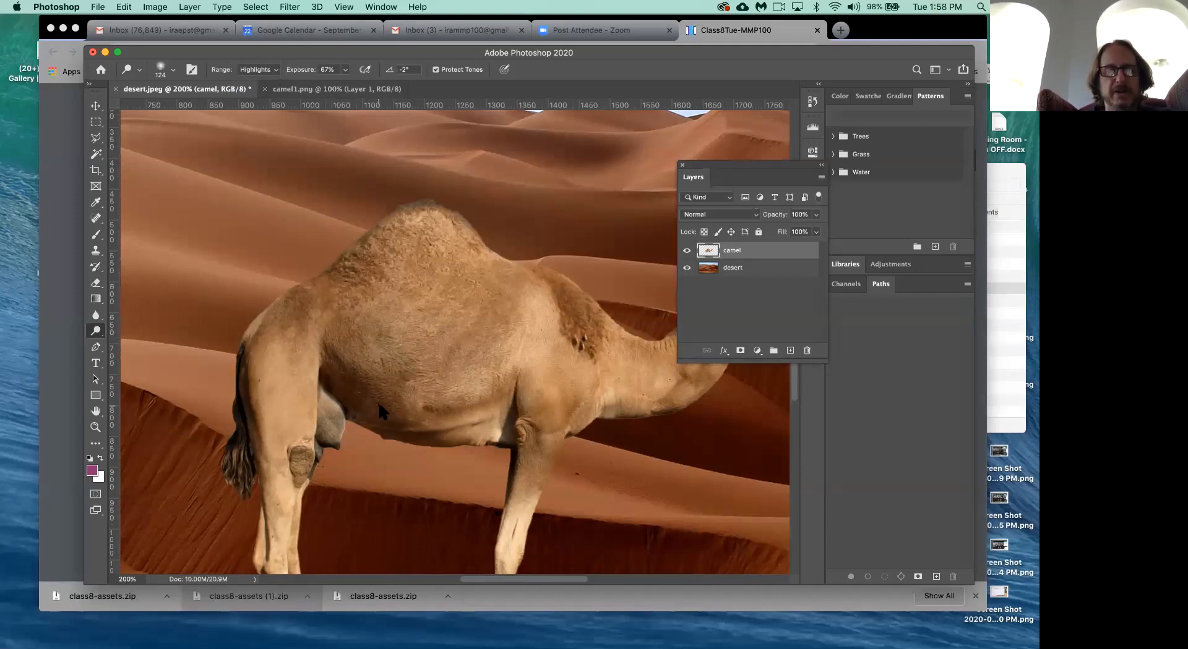
click(361, 404)
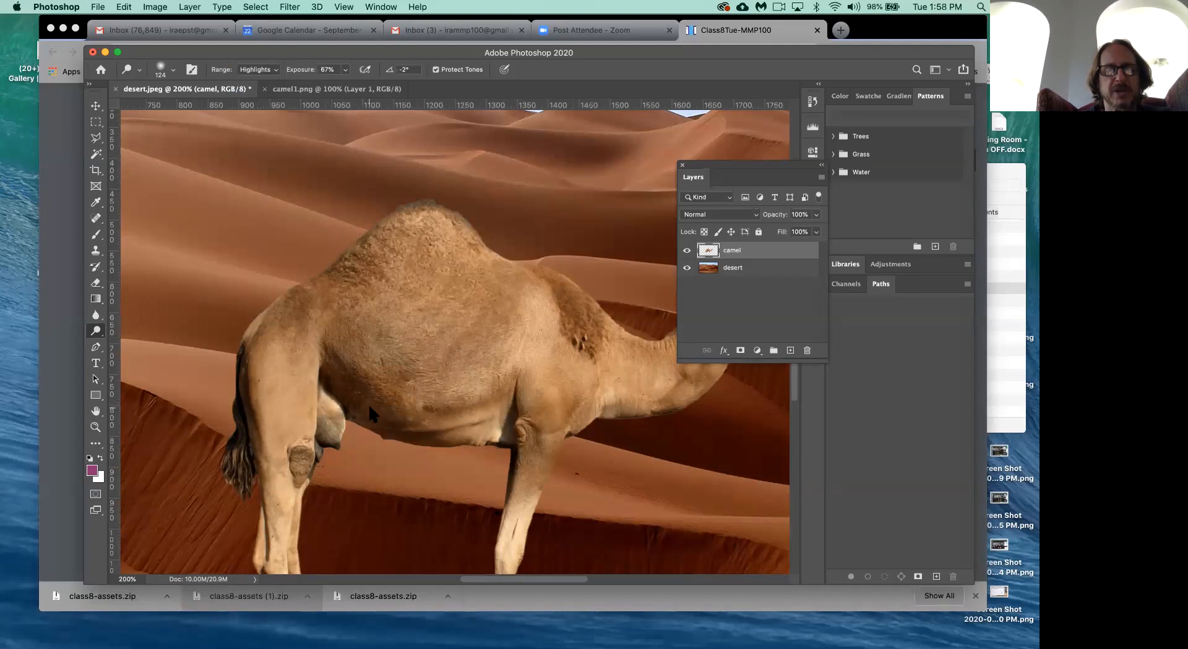
drag(508, 513, 525, 525)
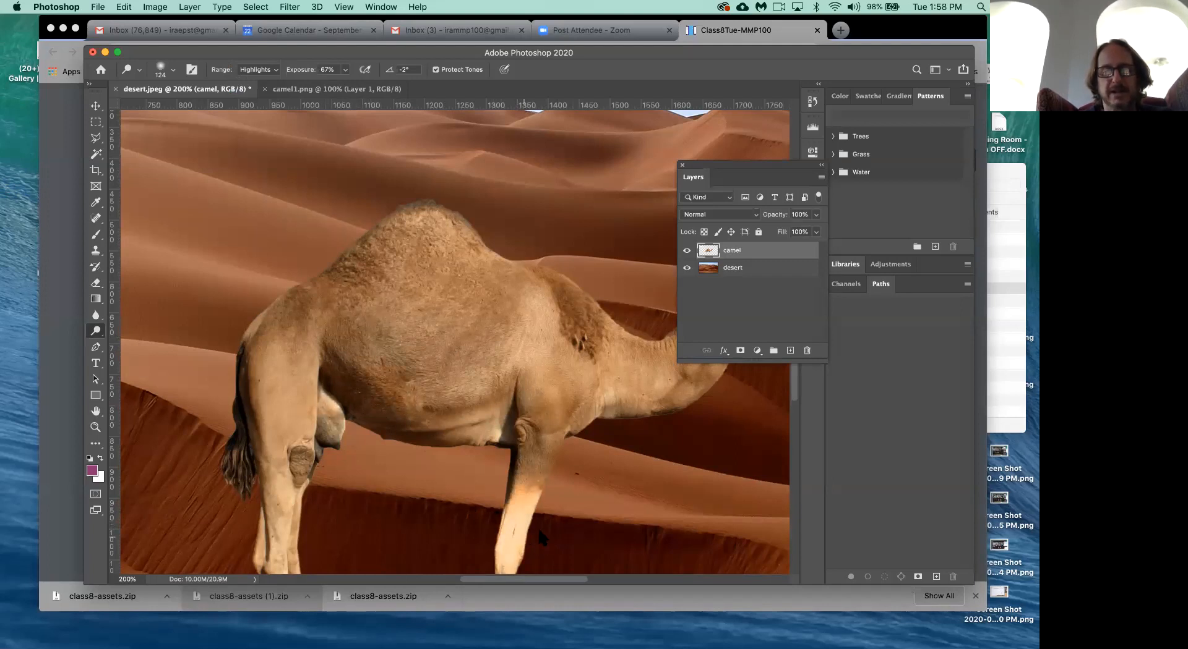
Step: Revert all the Dodge strokes by returning to the last Deselect state in the document history
key(super+z)
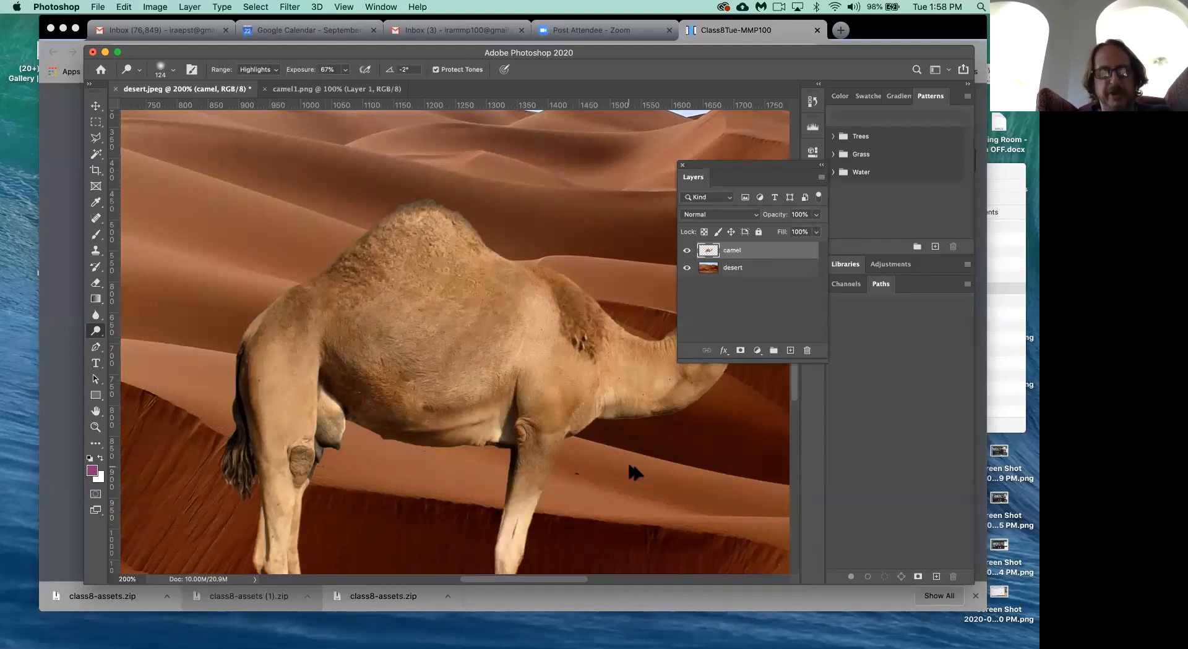
key(shift+super+z)
key(super+z)
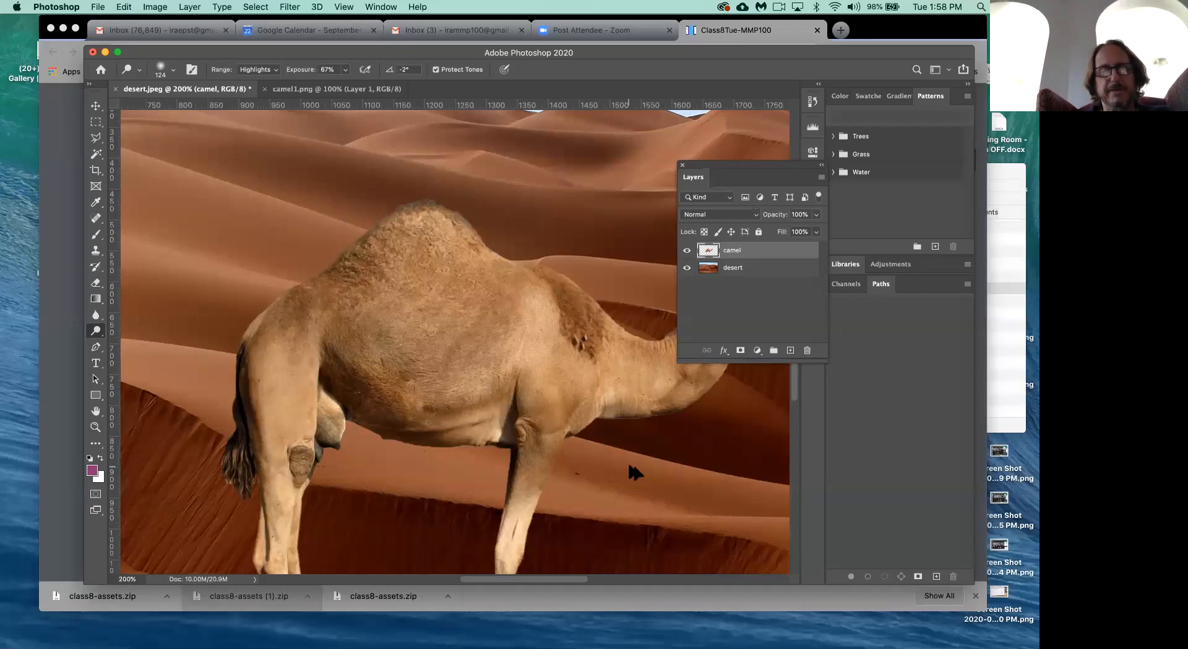
click(813, 102)
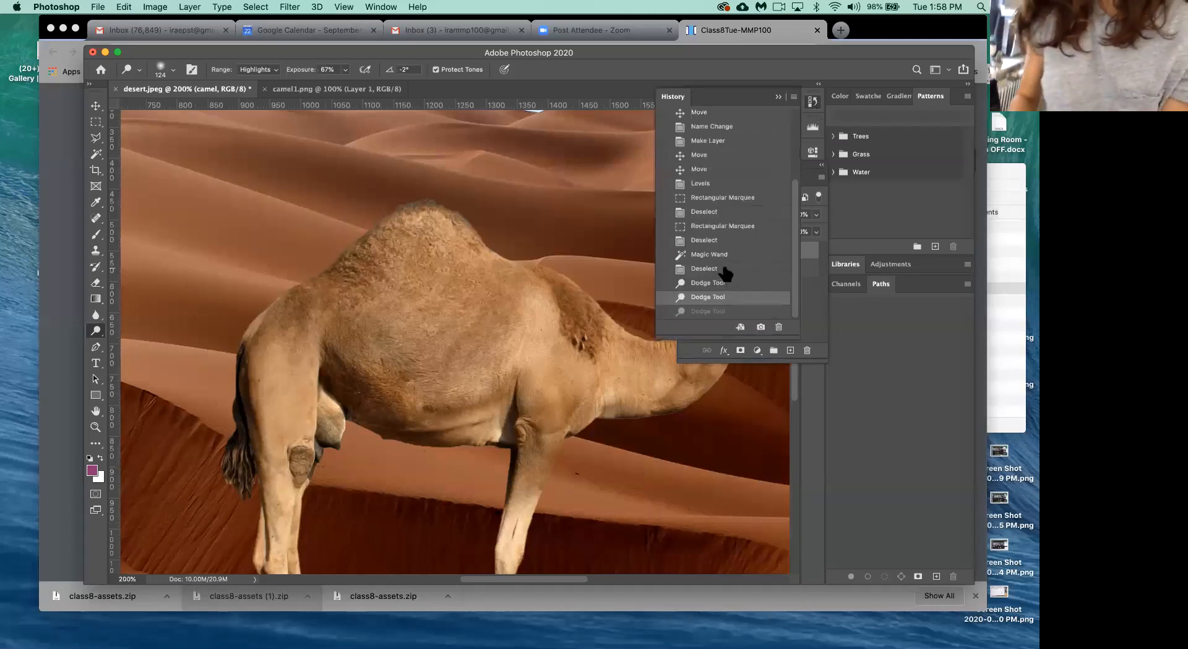
click(705, 269)
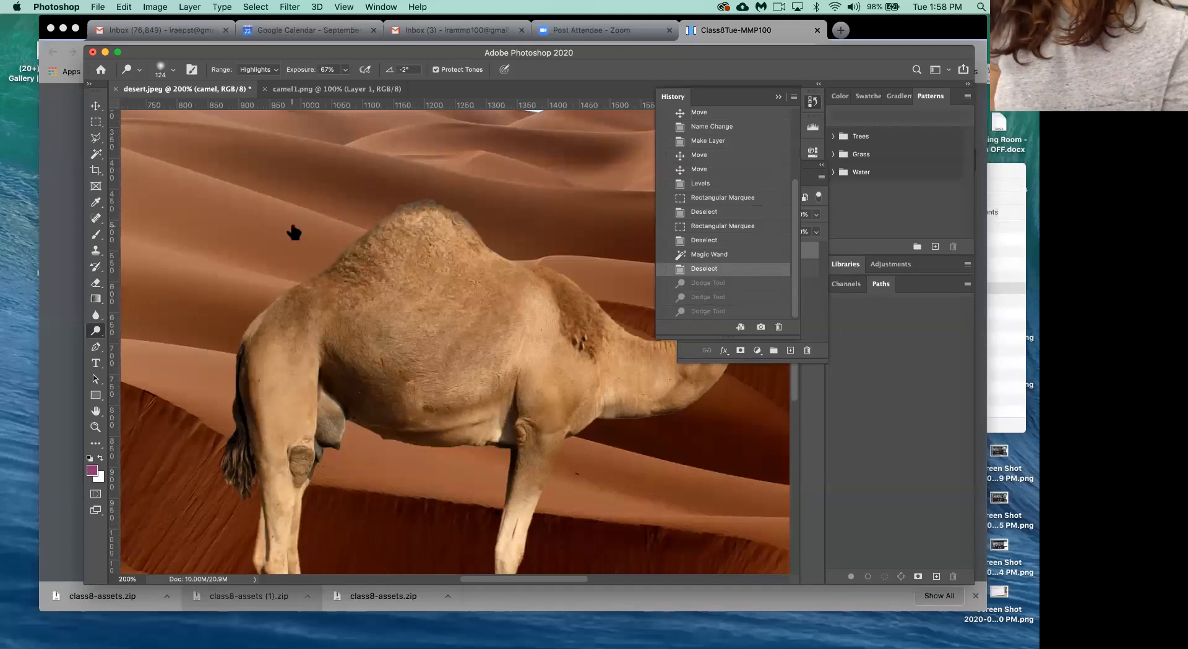
click(778, 97)
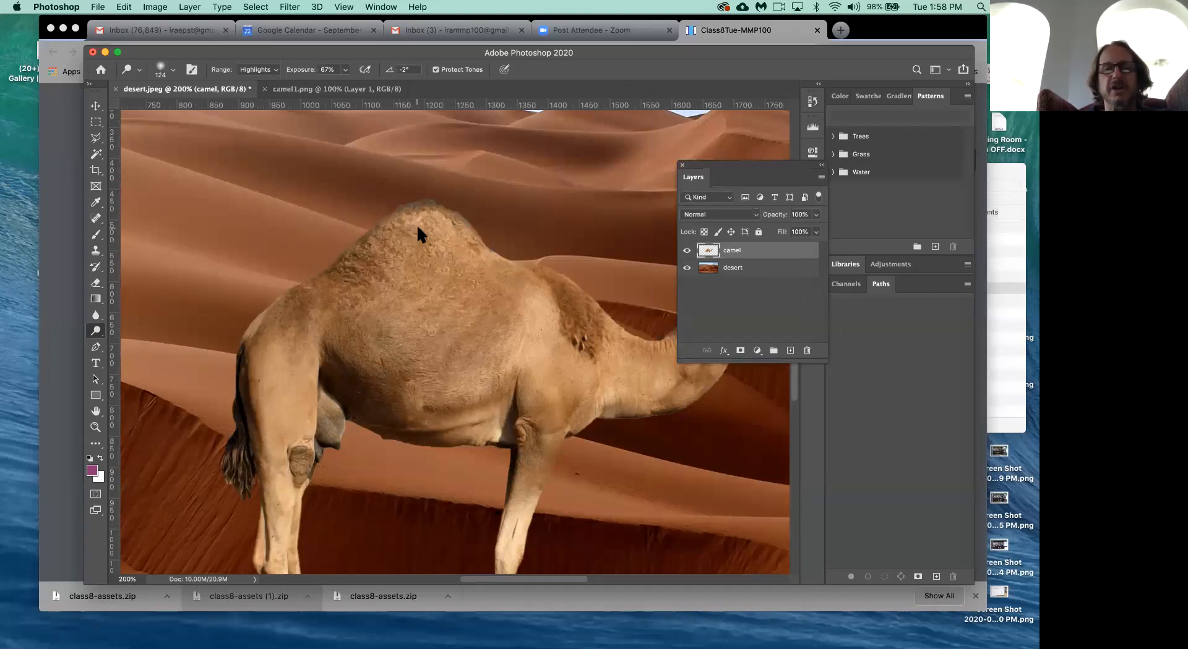
Step: Set the Dodge tool's tonal range to Midtones
click(266, 70)
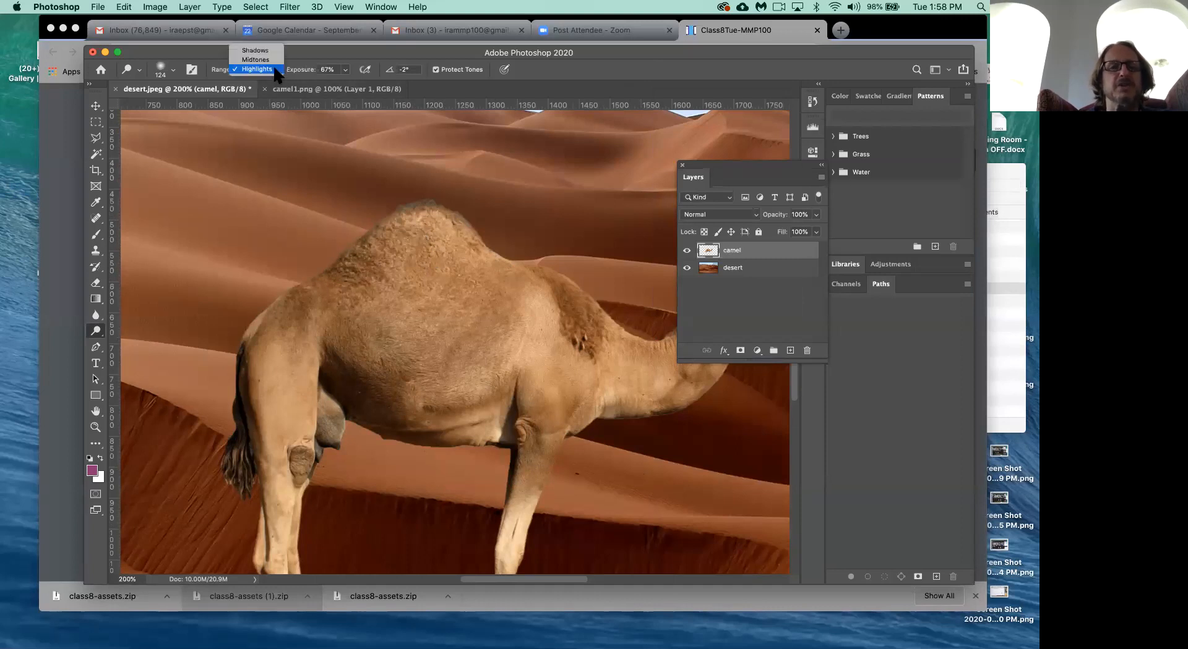
click(265, 59)
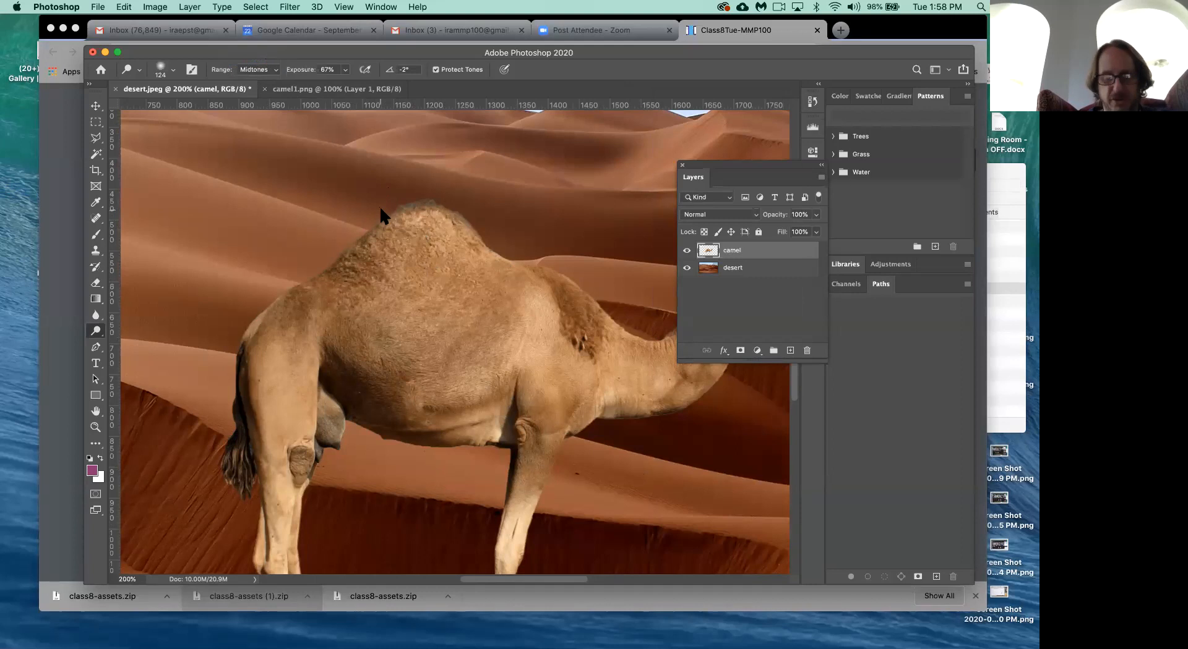
key(super+0)
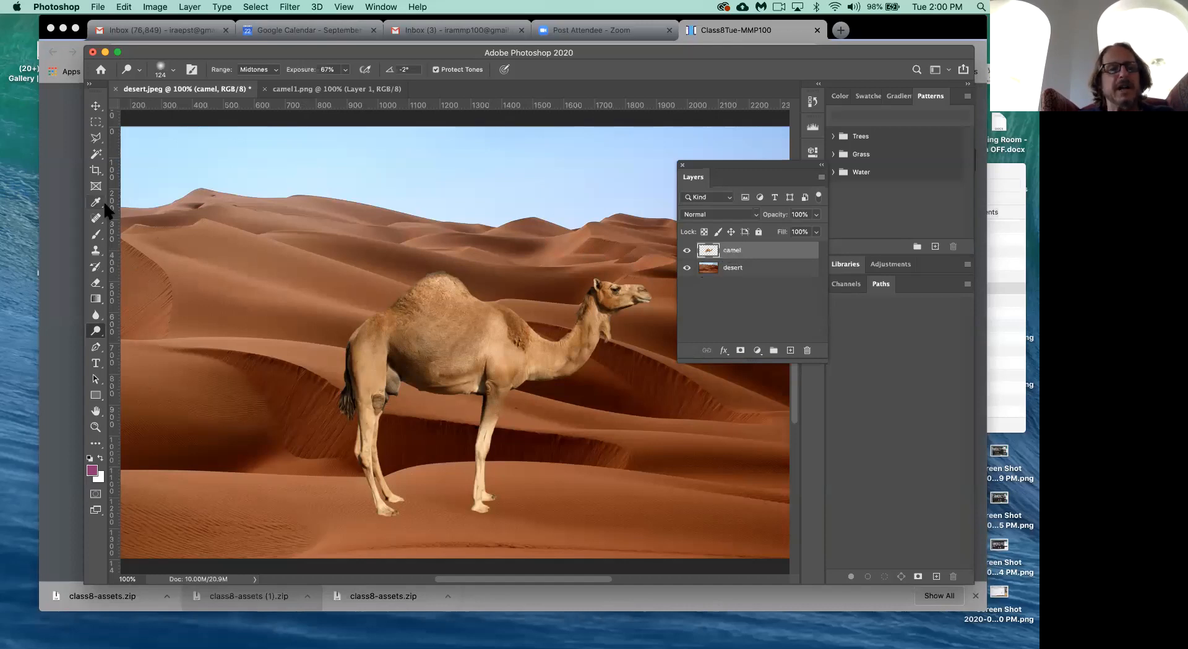
Step: Dock the floating Layers panel beside the other panels and collapse it to an icon
click(97, 107)
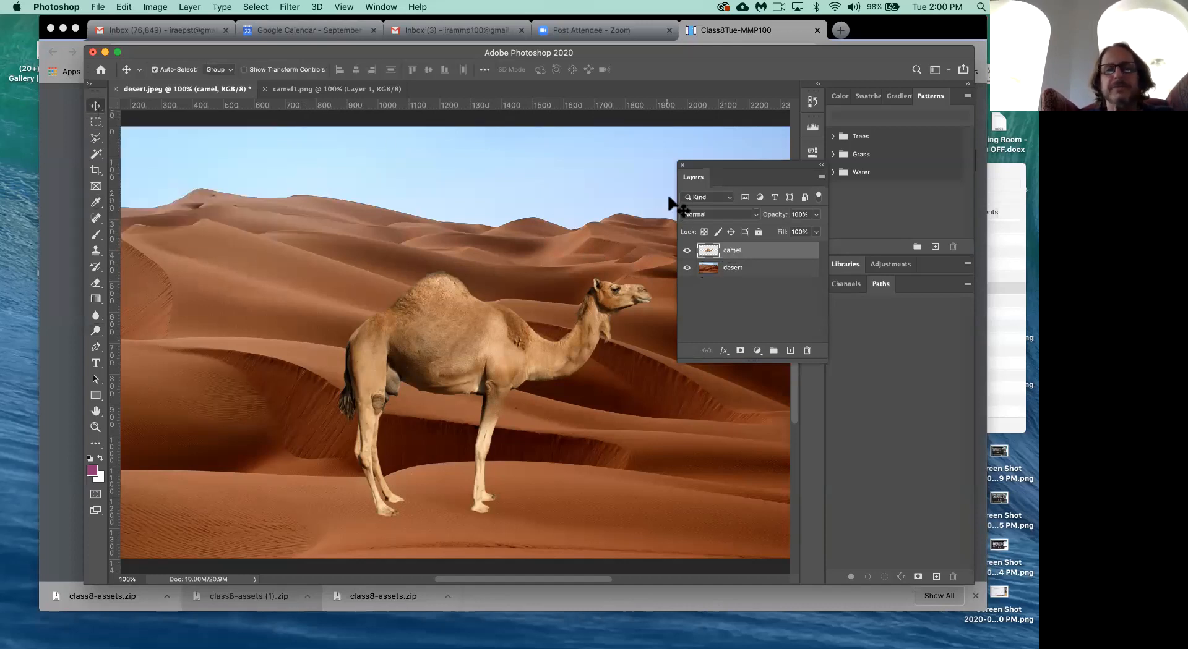
drag(736, 164, 788, 158)
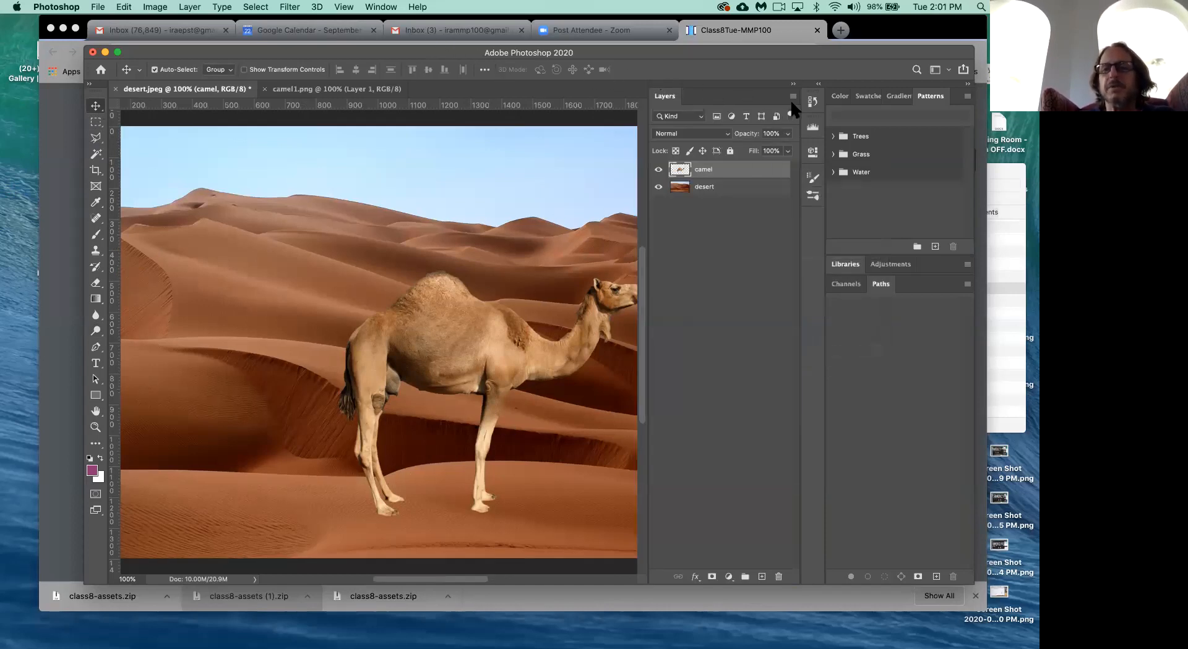
click(793, 83)
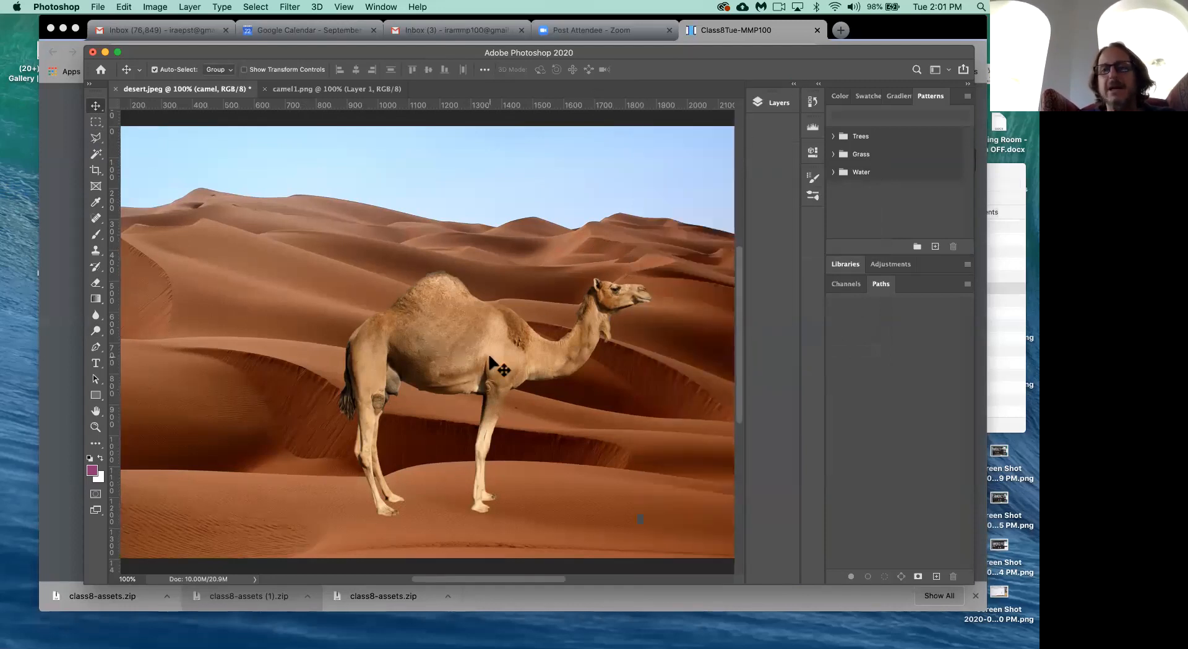
click(772, 104)
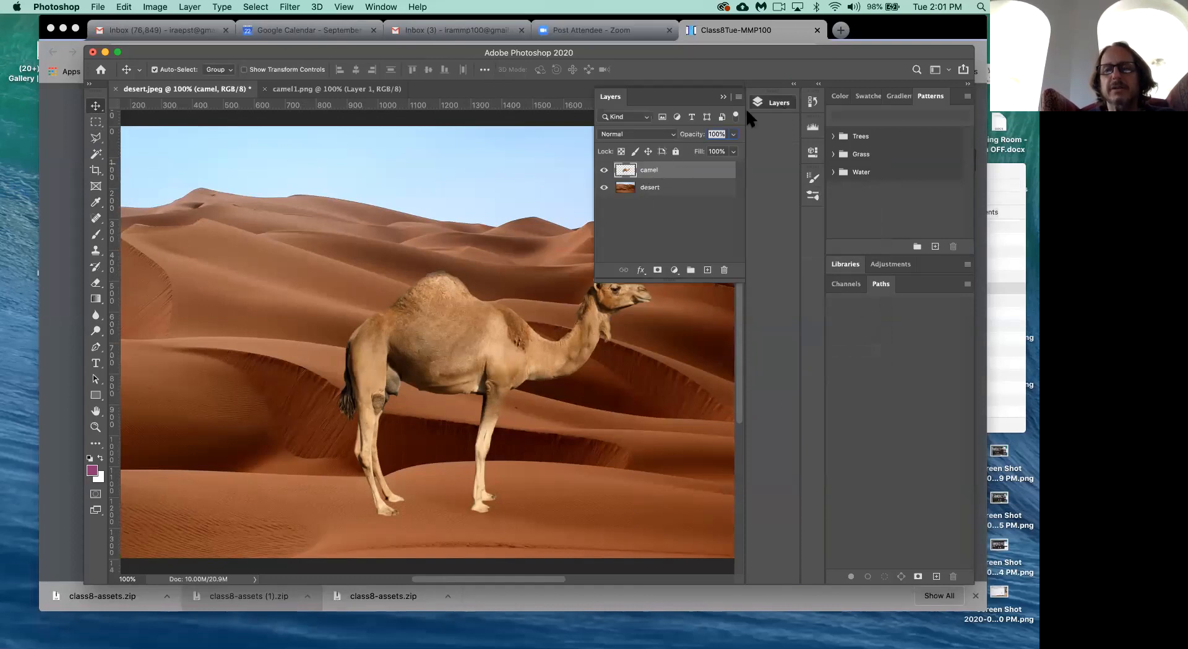
click(722, 97)
Step: Move the camel to the left part of the desert scene and place a duplicate of it on its right
drag(524, 362, 322, 359)
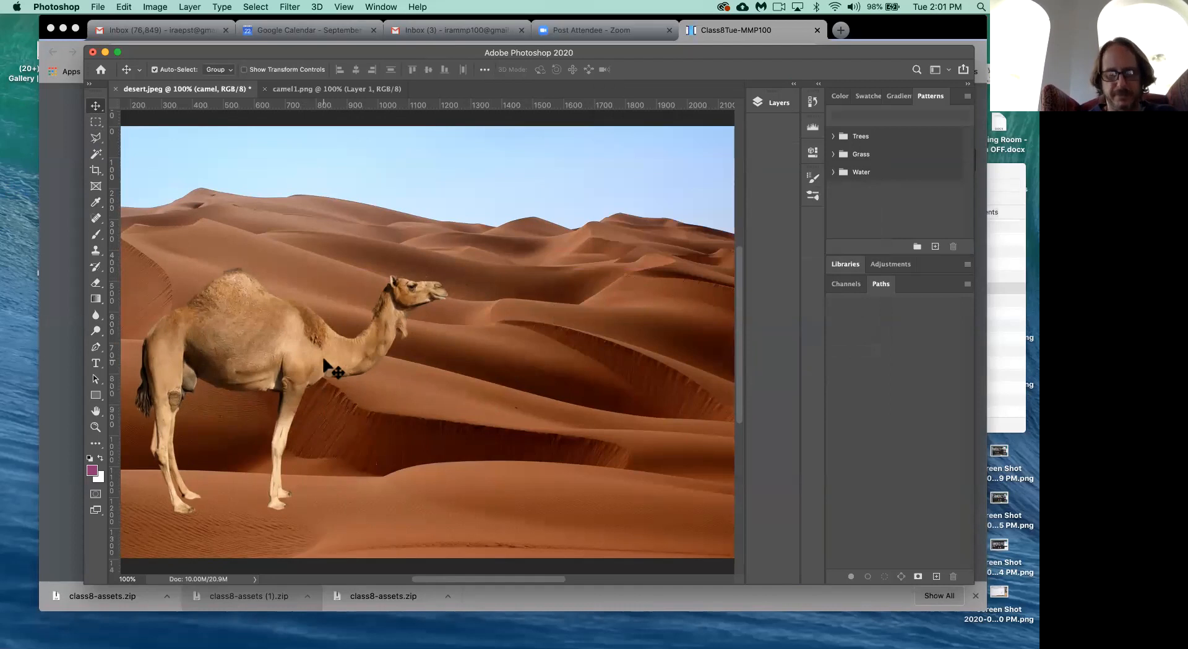
key(super+minus)
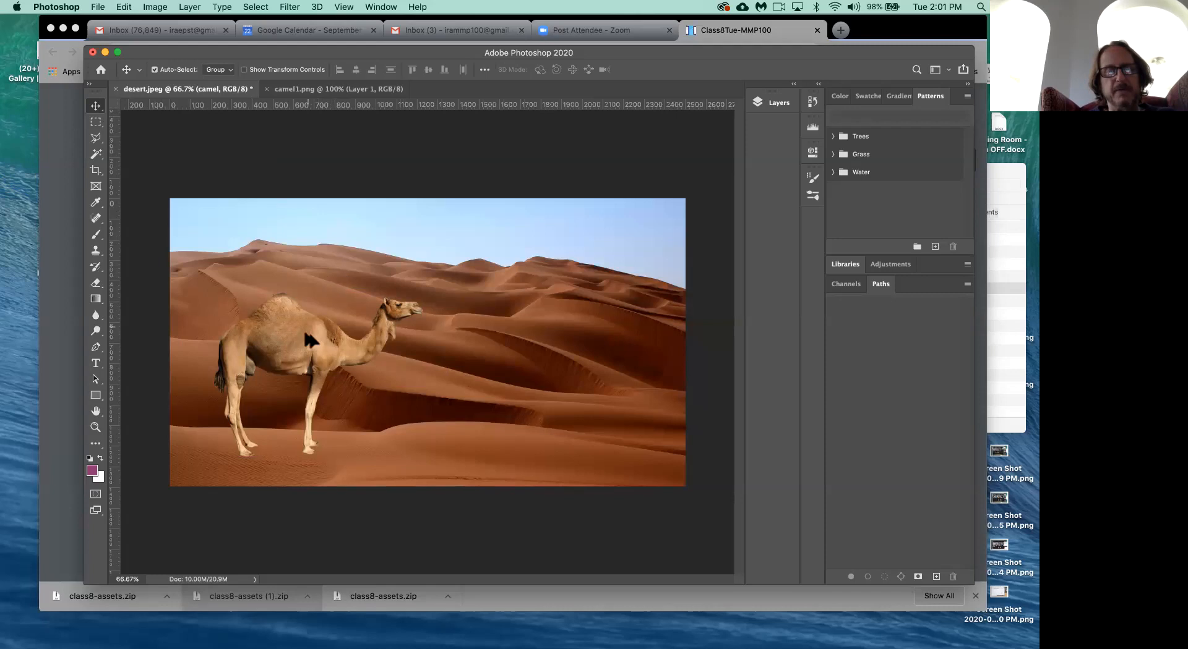
drag(301, 350, 499, 341)
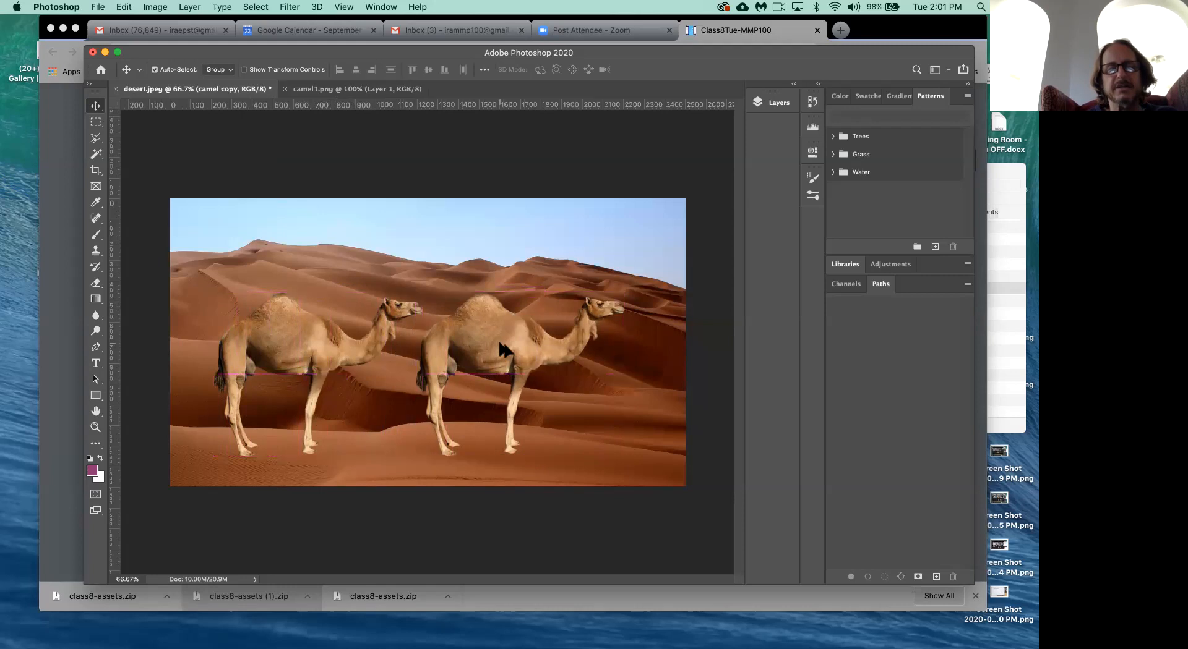
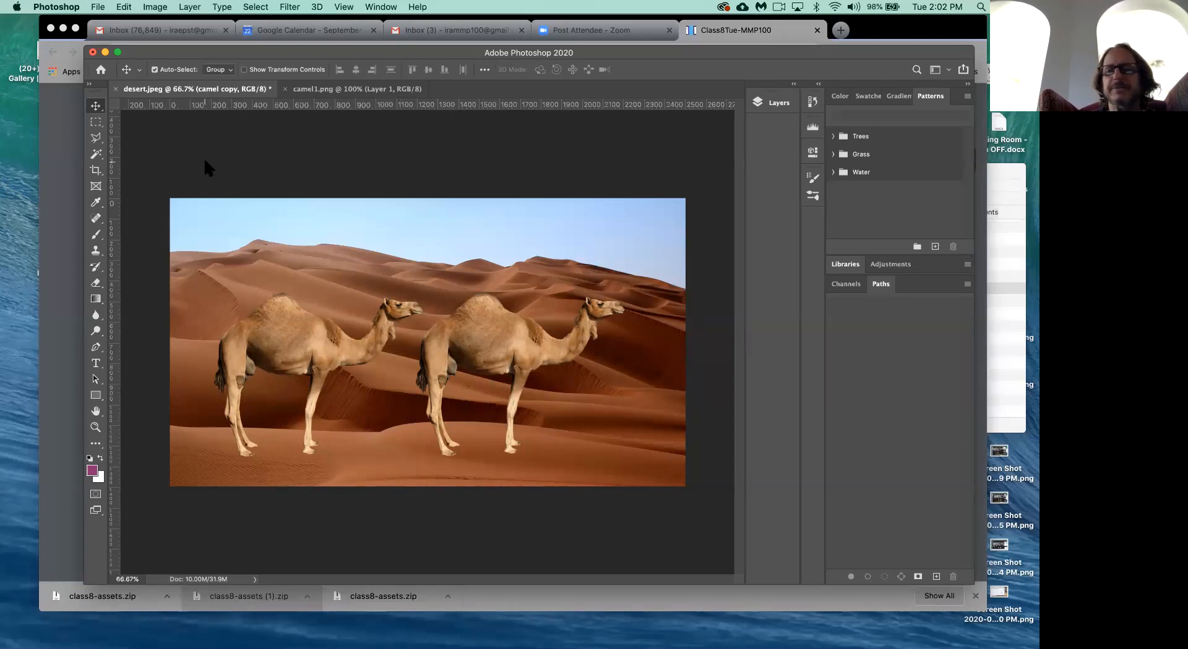
Step: Toggle the visibility of the camel copy and camel layers to check which camel each one holds
click(771, 105)
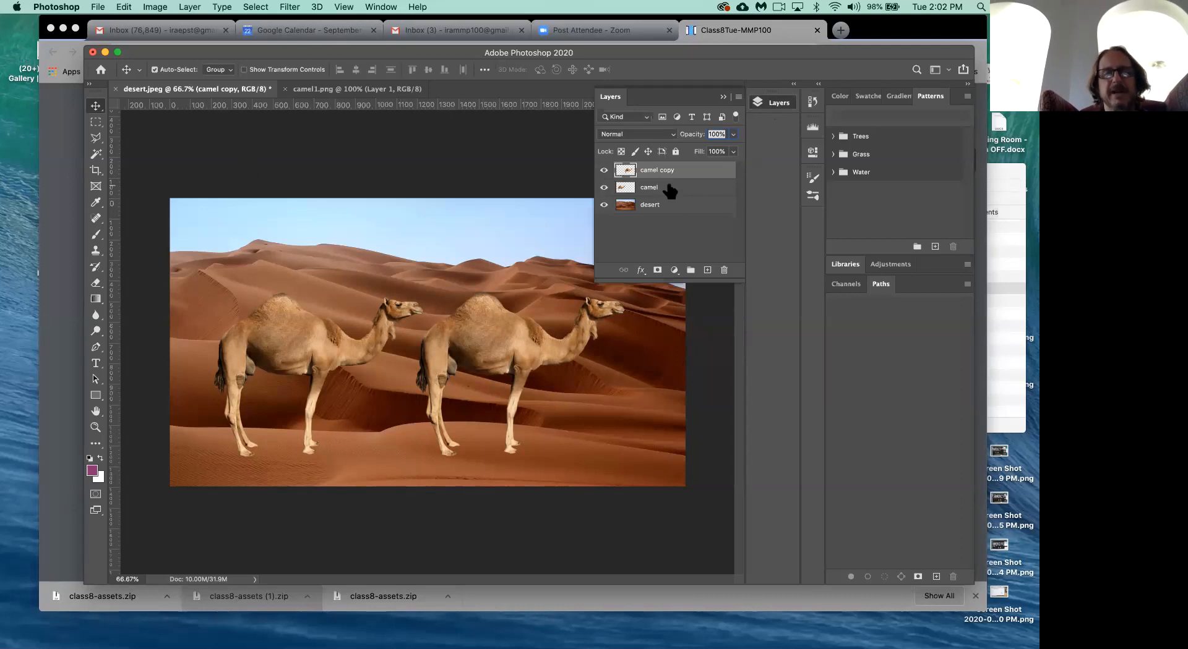
click(604, 171)
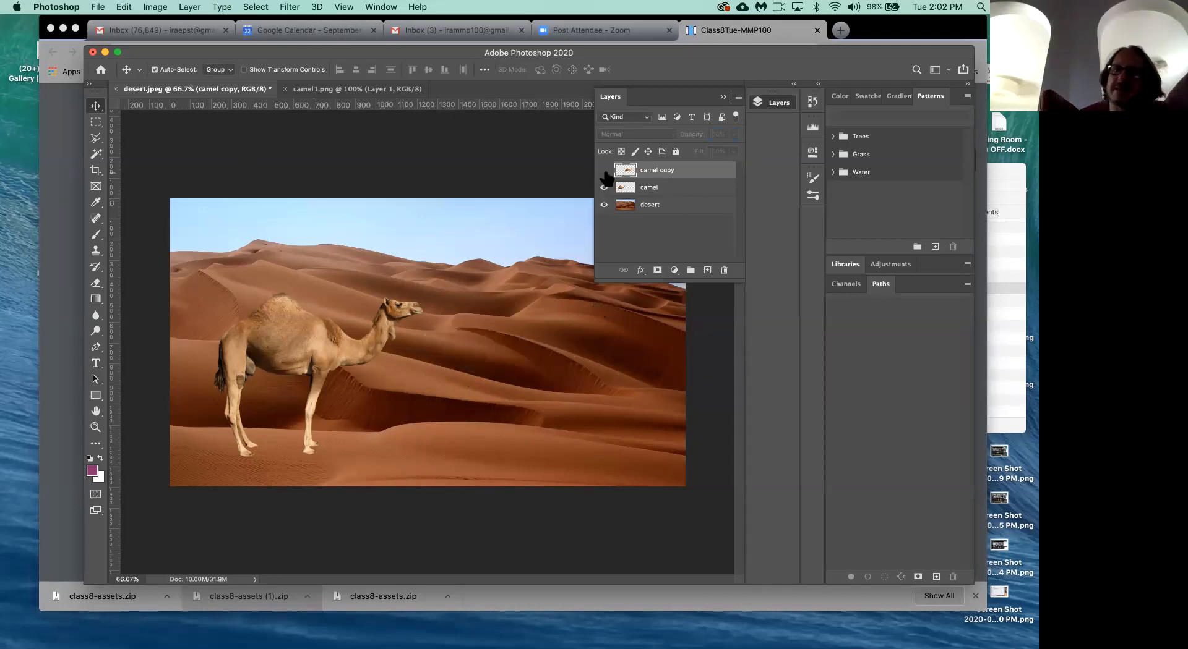
click(605, 170)
click(604, 187)
click(605, 187)
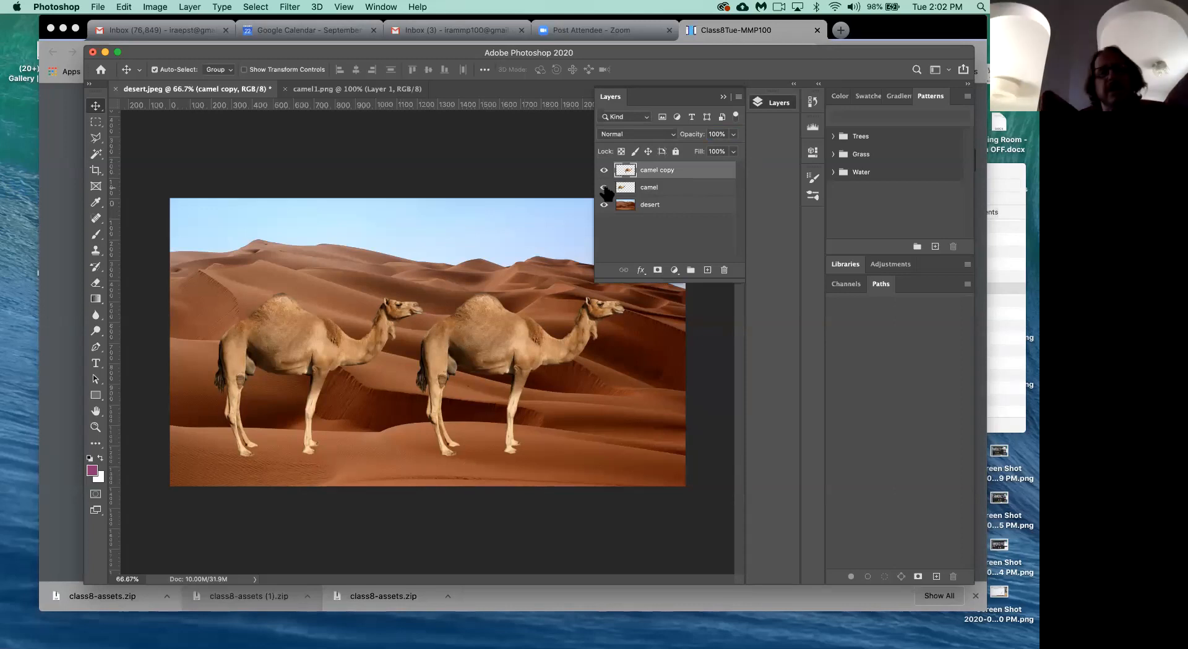
click(604, 171)
click(603, 171)
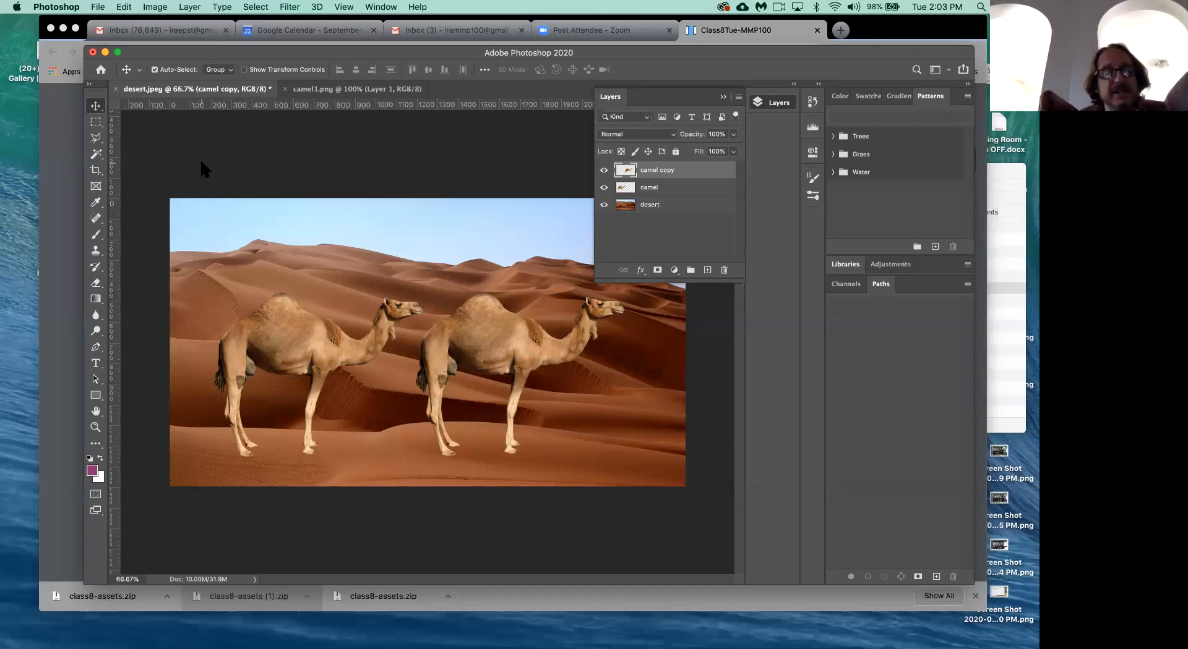
Step: Try shrinking the duplicate camel's head with a rectangular marquee selection and Free Transform, undo the transform and deselect
click(95, 122)
drag(443, 280, 403, 301)
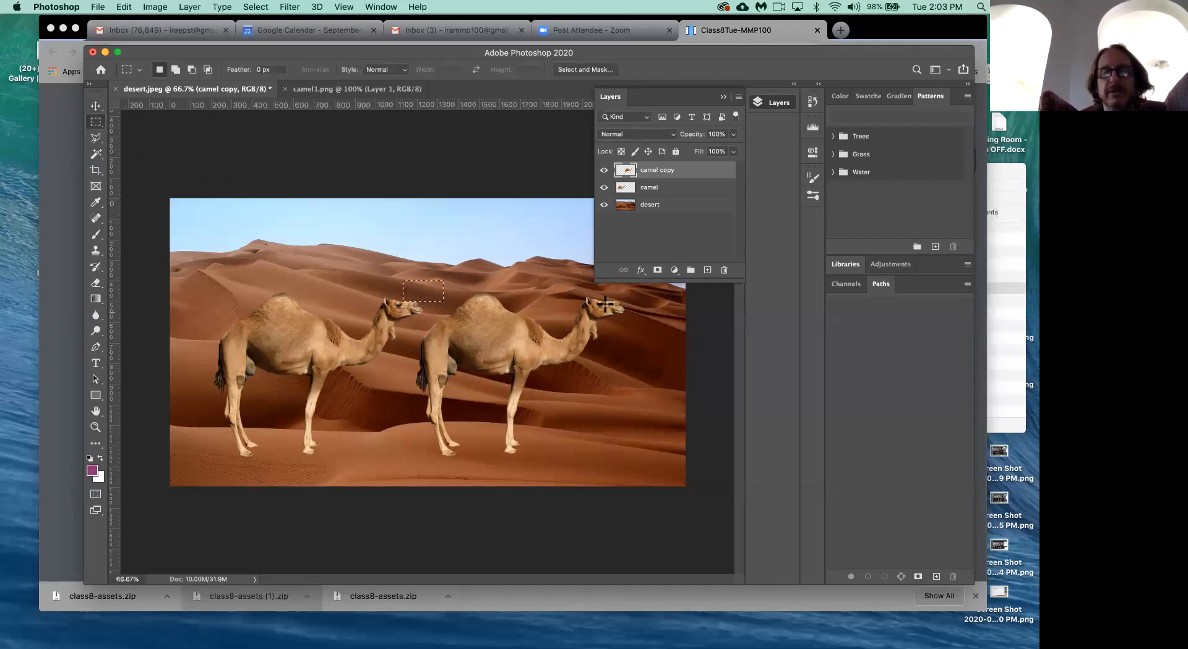
drag(568, 284, 584, 341)
key(super+t)
key(Return)
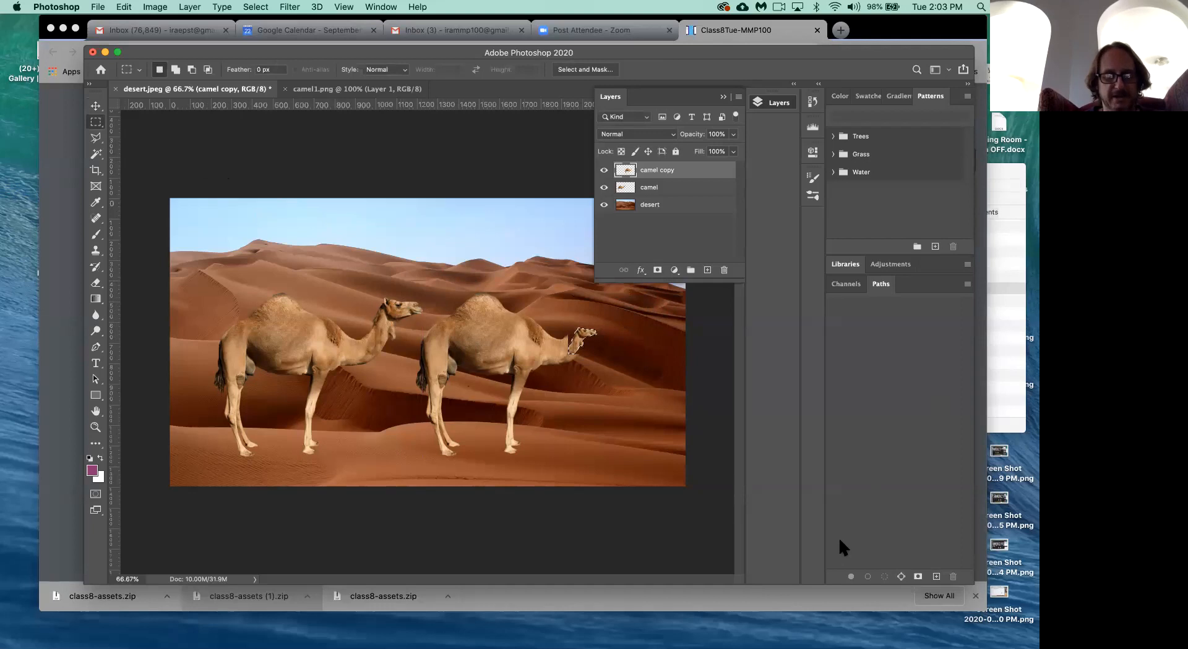
key(super+z)
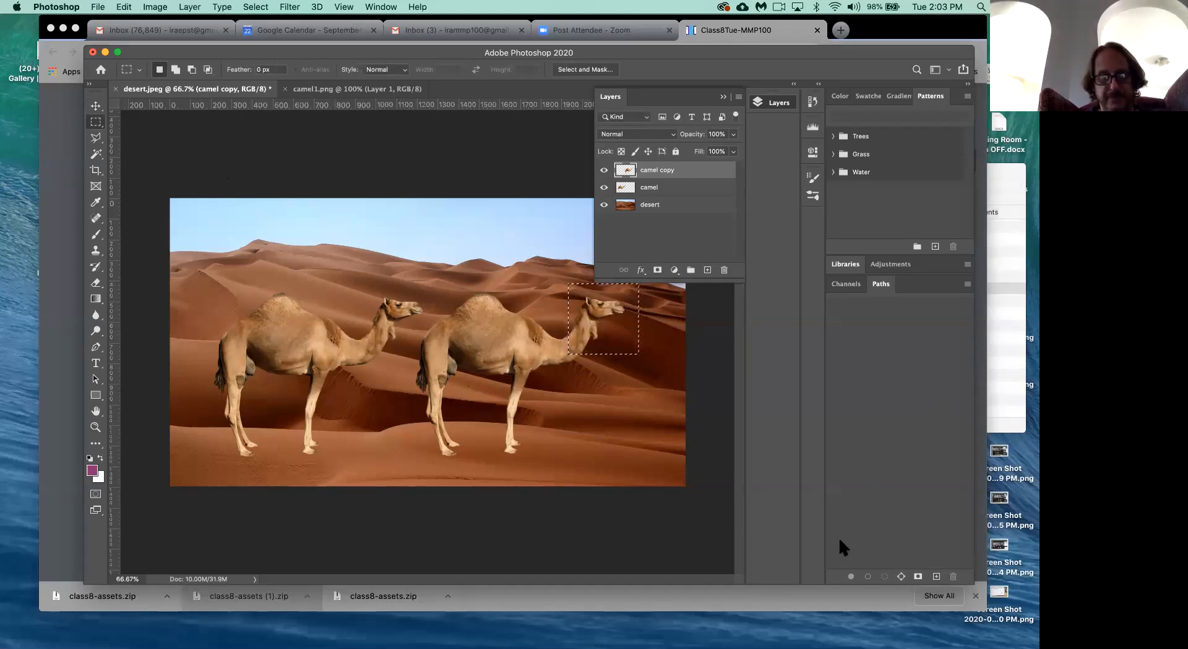
key(super+d)
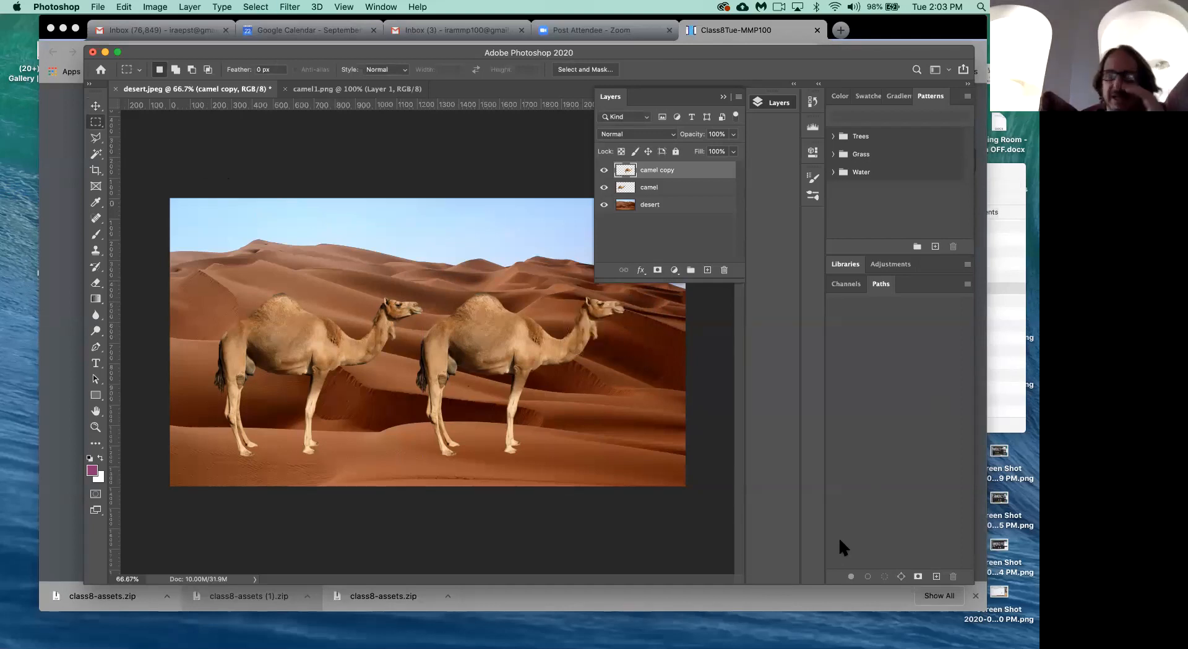
Step: Hide the camel and desert layers to isolate the camel copy, and turn both layers back on
click(604, 187)
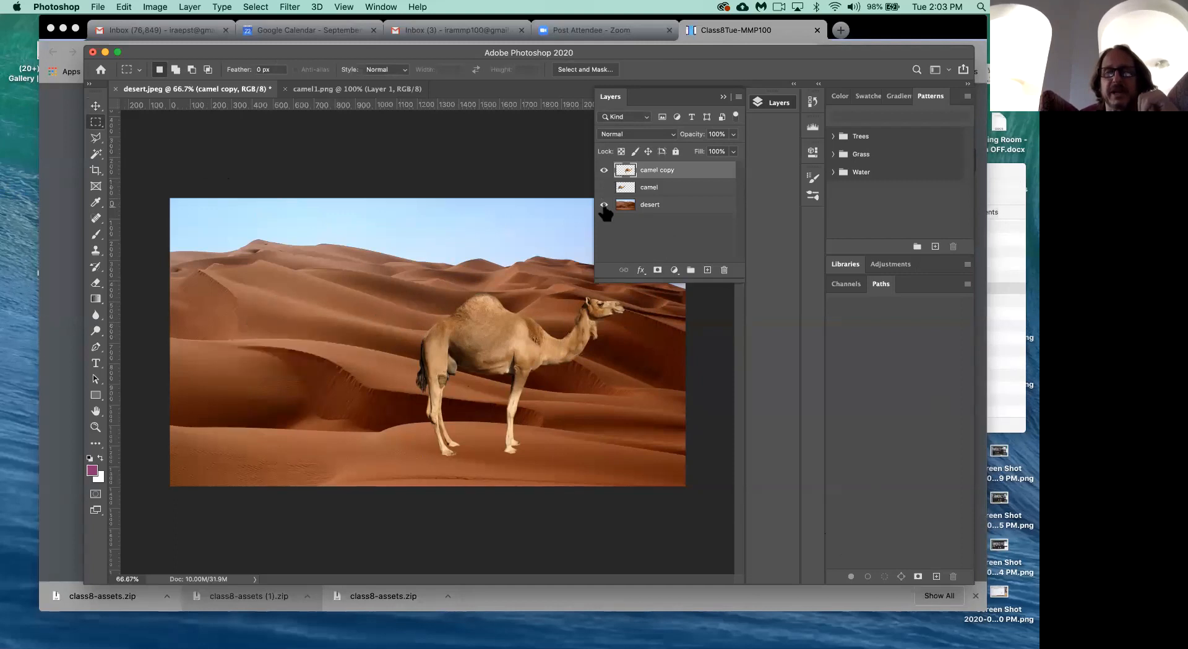
click(604, 204)
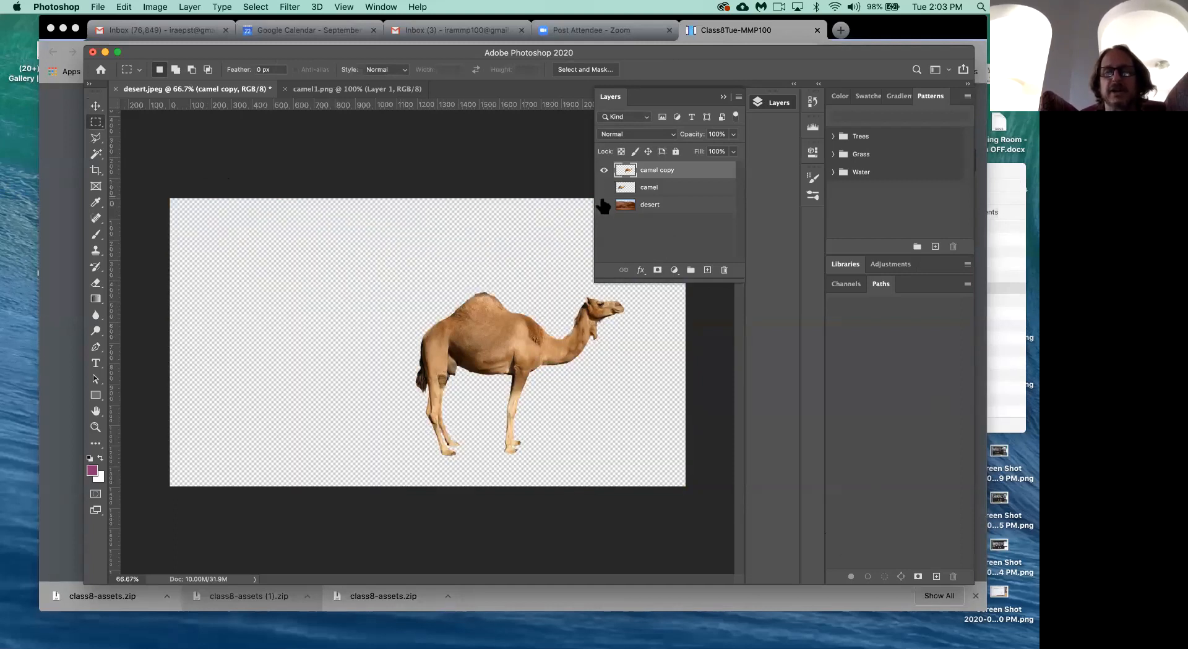
click(603, 204)
click(604, 187)
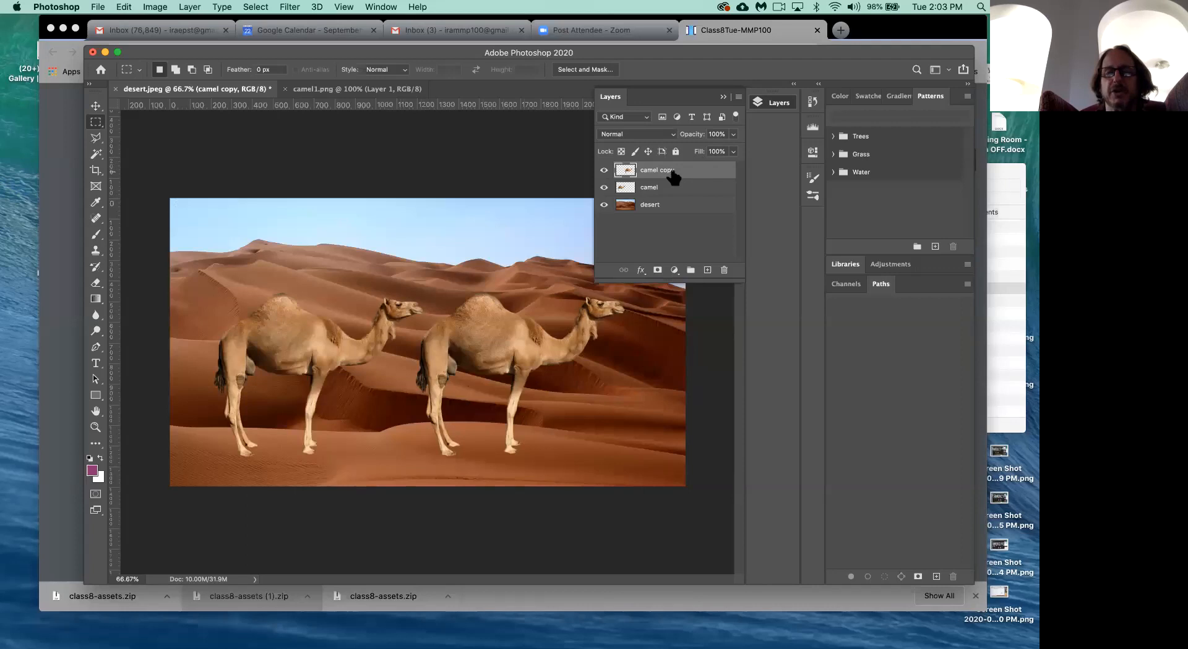
Step: Scale the duplicate camel to about 62.63% with Free Transform and place it in front of the large camel's front leg
key(super+t)
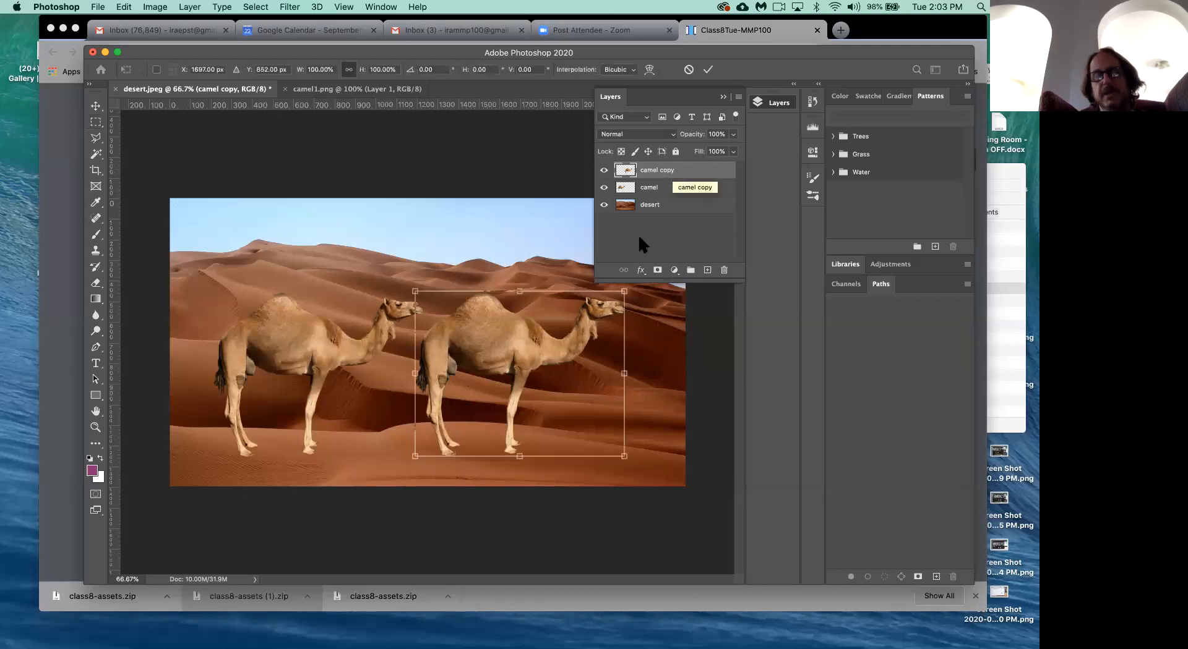
drag(626, 456, 547, 391)
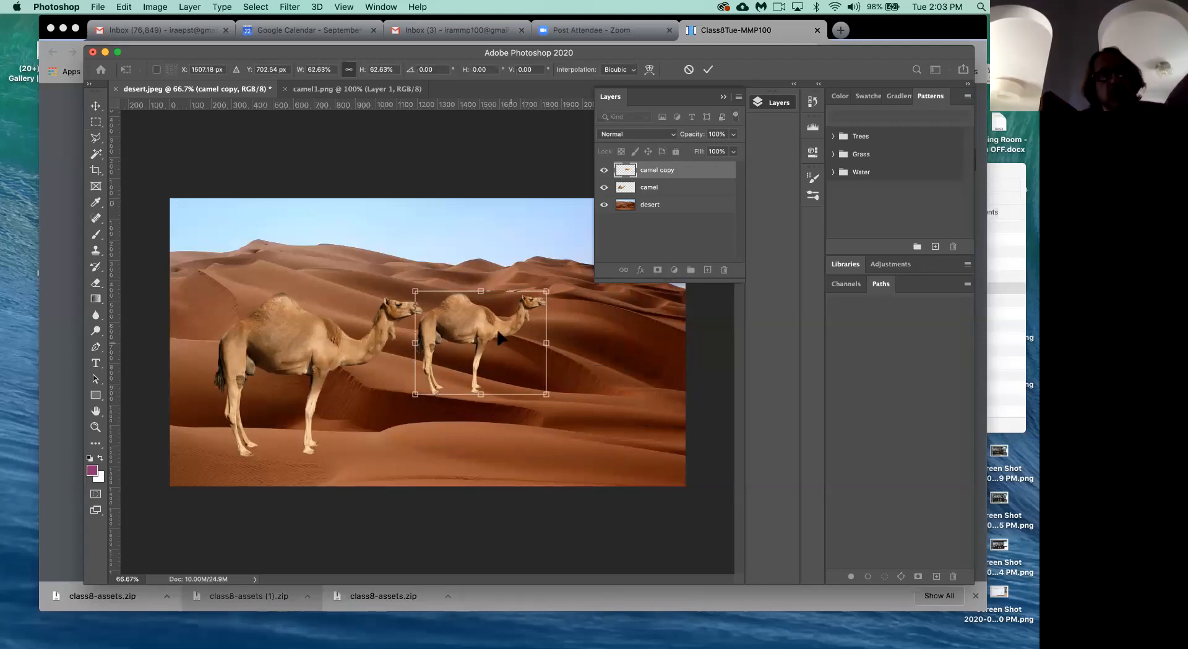
drag(497, 306, 358, 383)
drag(360, 385, 480, 365)
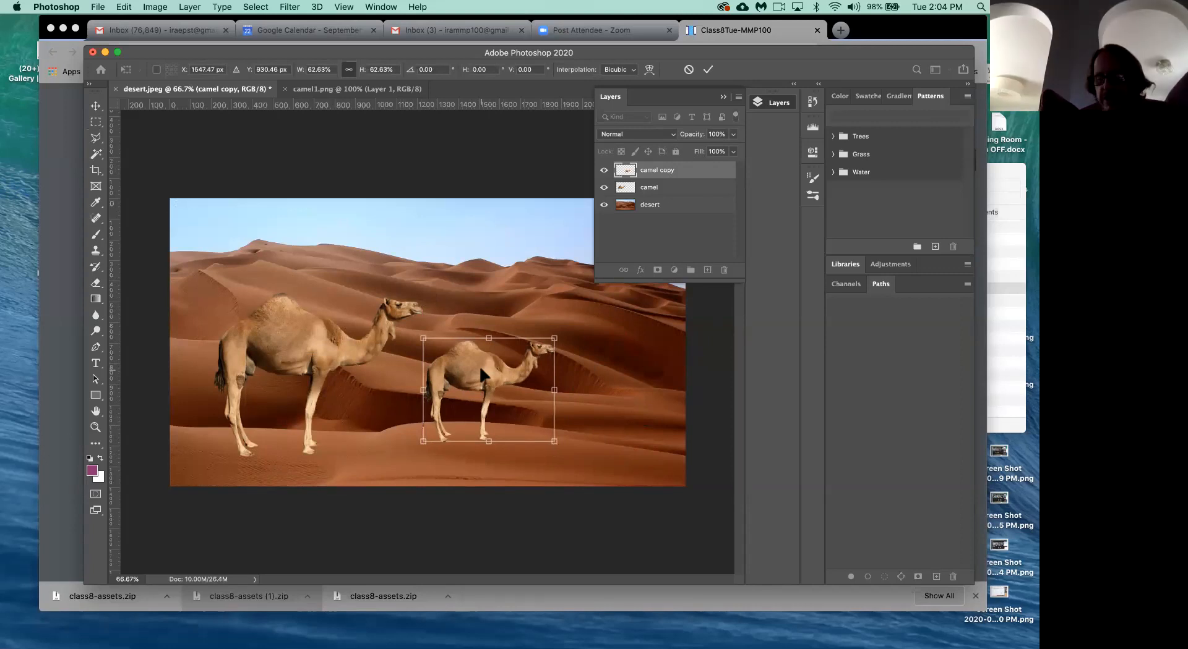
key(Return)
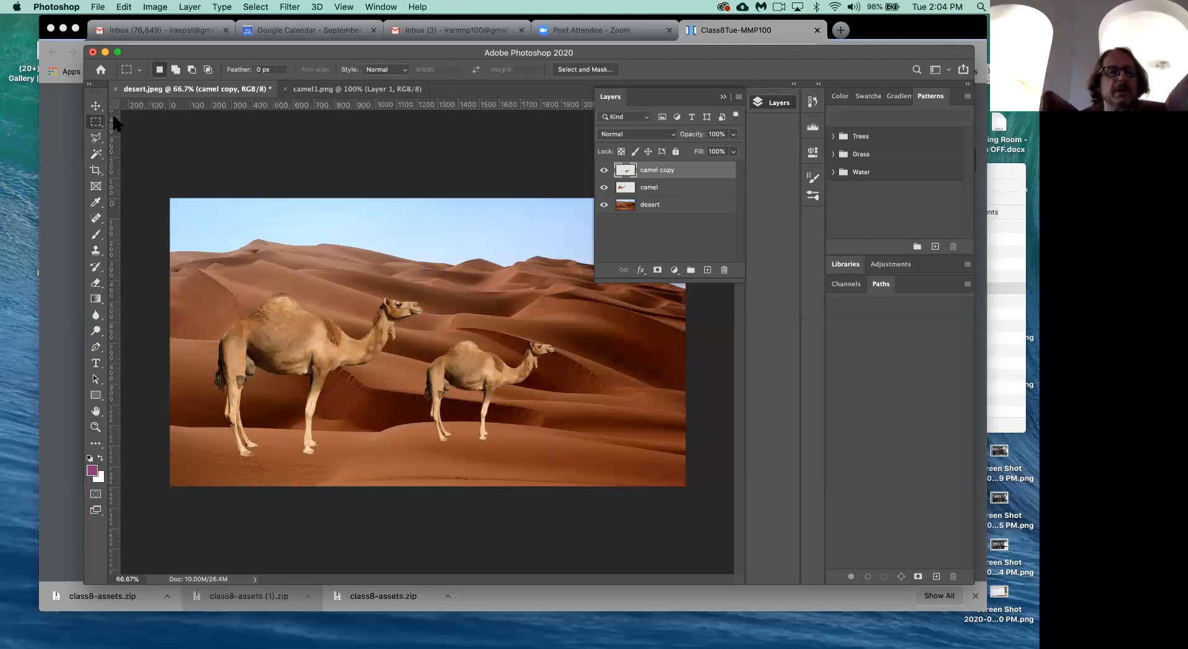
click(96, 106)
drag(480, 378, 324, 409)
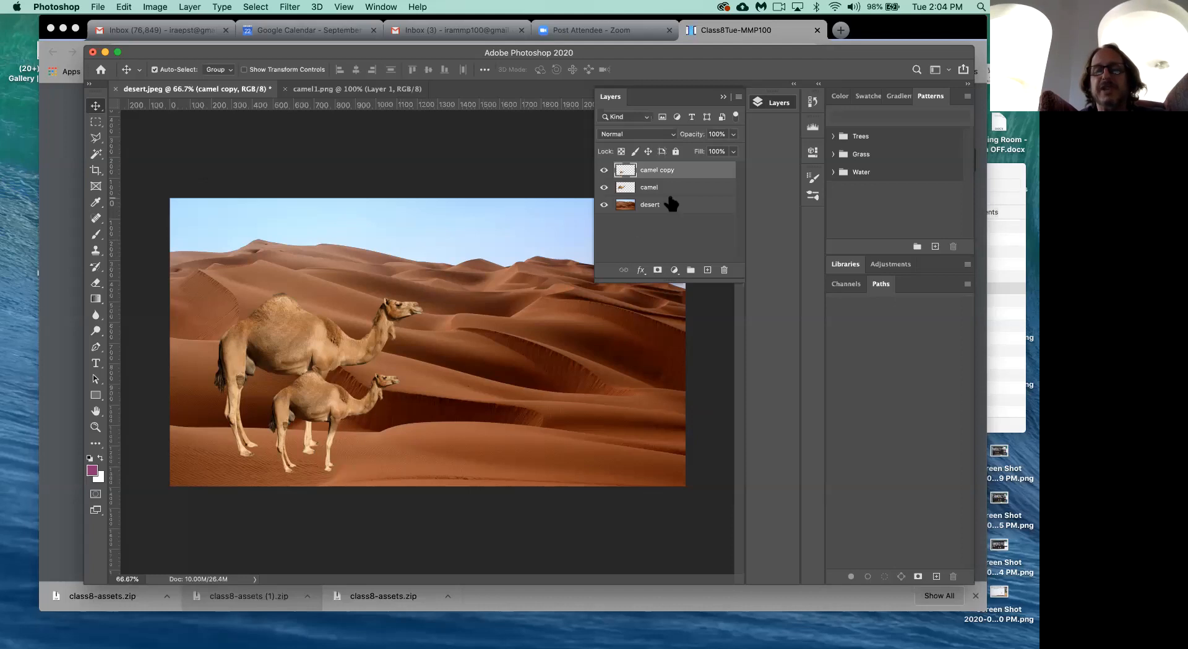
Step: Try stacking the camel copy layer beneath the camel layer, keeping it above the desert layer
drag(680, 172, 679, 171)
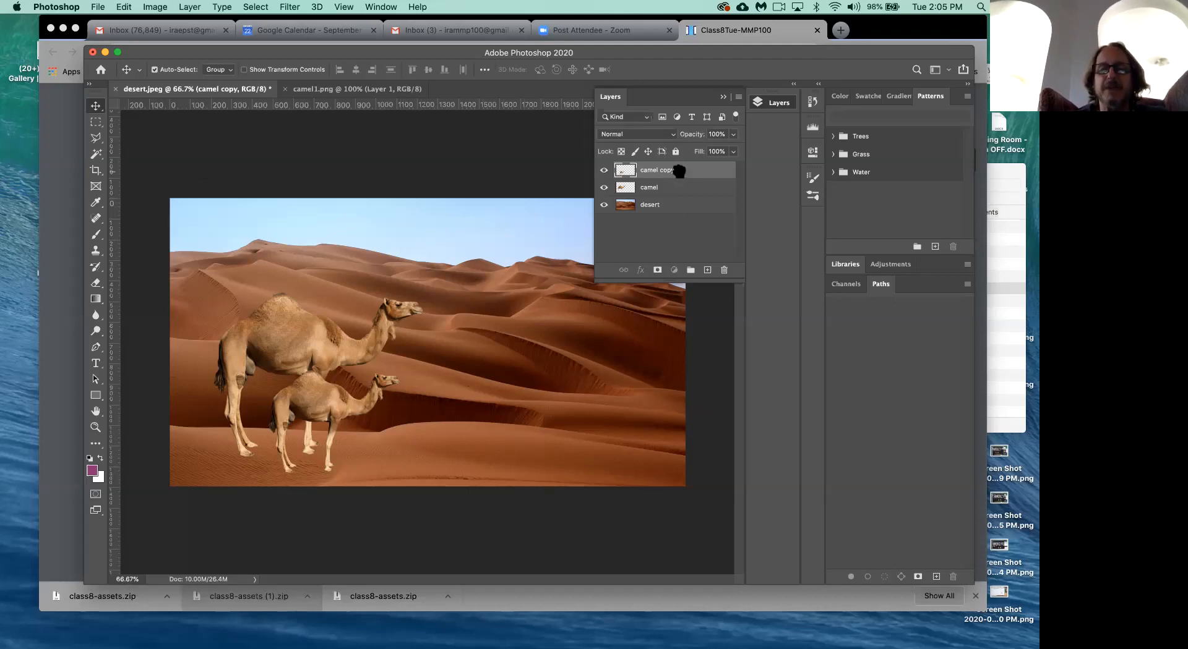
drag(679, 171, 673, 195)
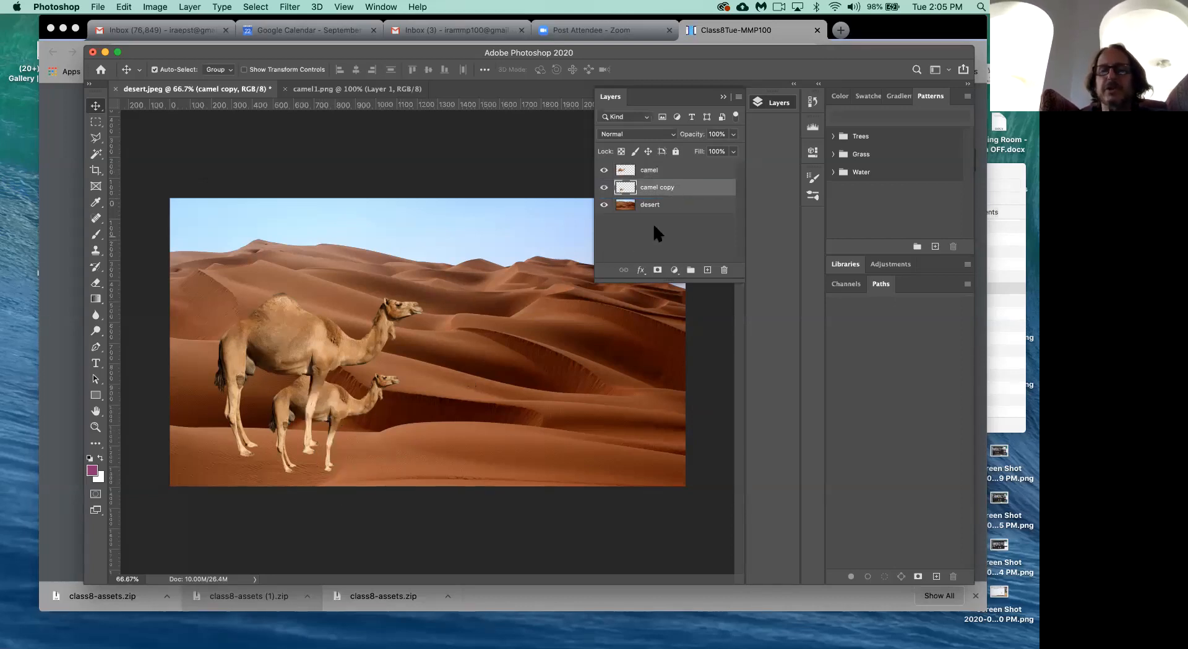
mouse_move(677, 213)
mouse_down()
mouse_move(670, 187)
mouse_move(674, 213)
mouse_up()
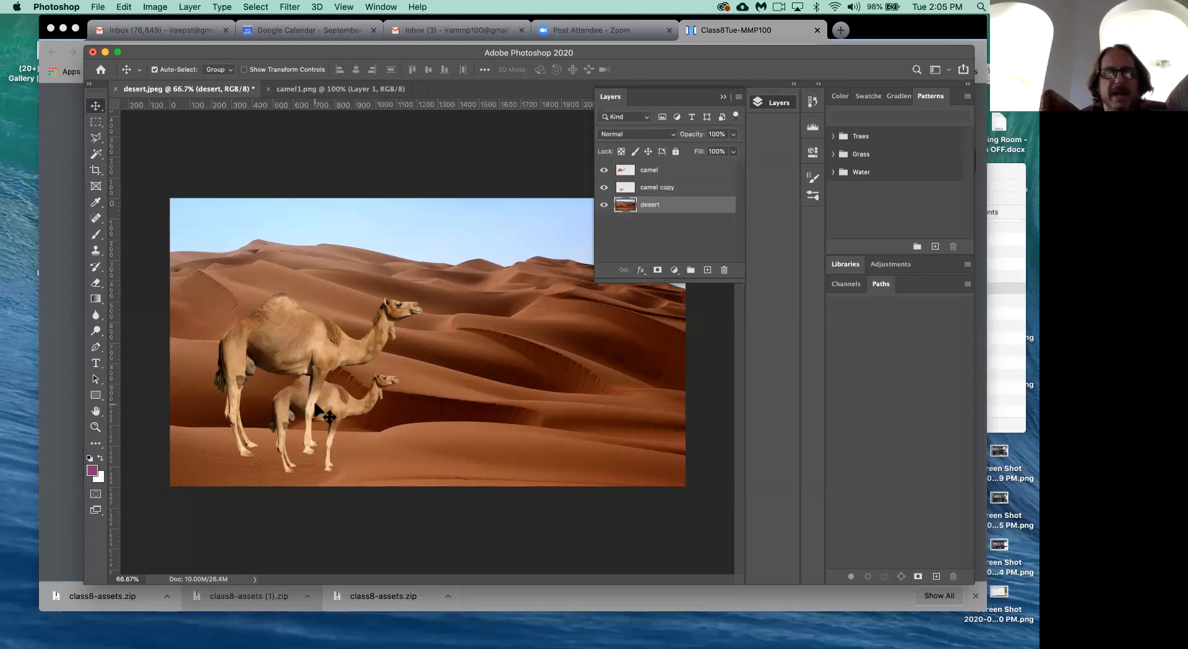
click(654, 195)
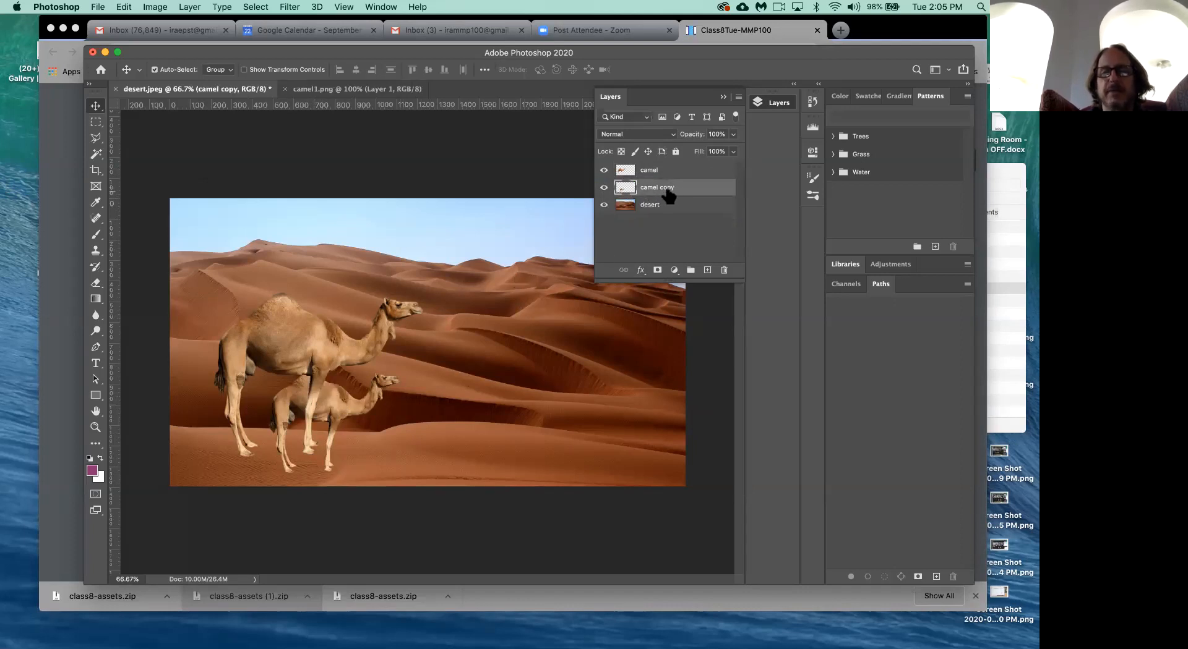
Step: Try moving the small camel up behind the large one and scaling it to about 77.42%, undoing both changes
drag(343, 409, 390, 289)
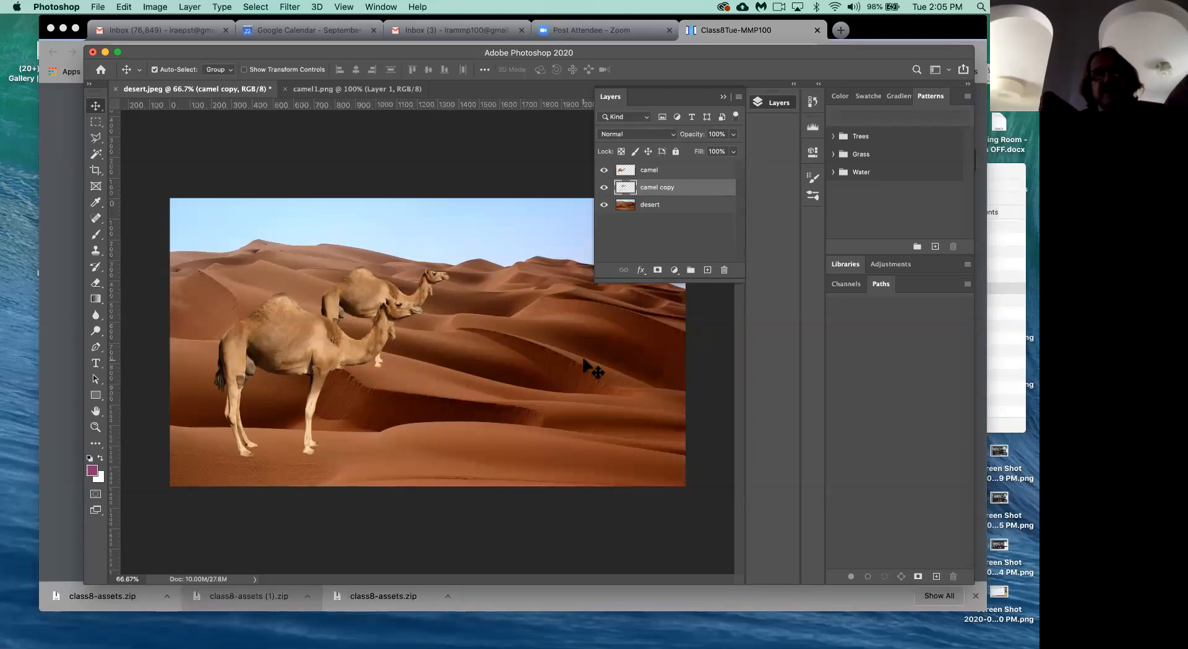
key(super+t)
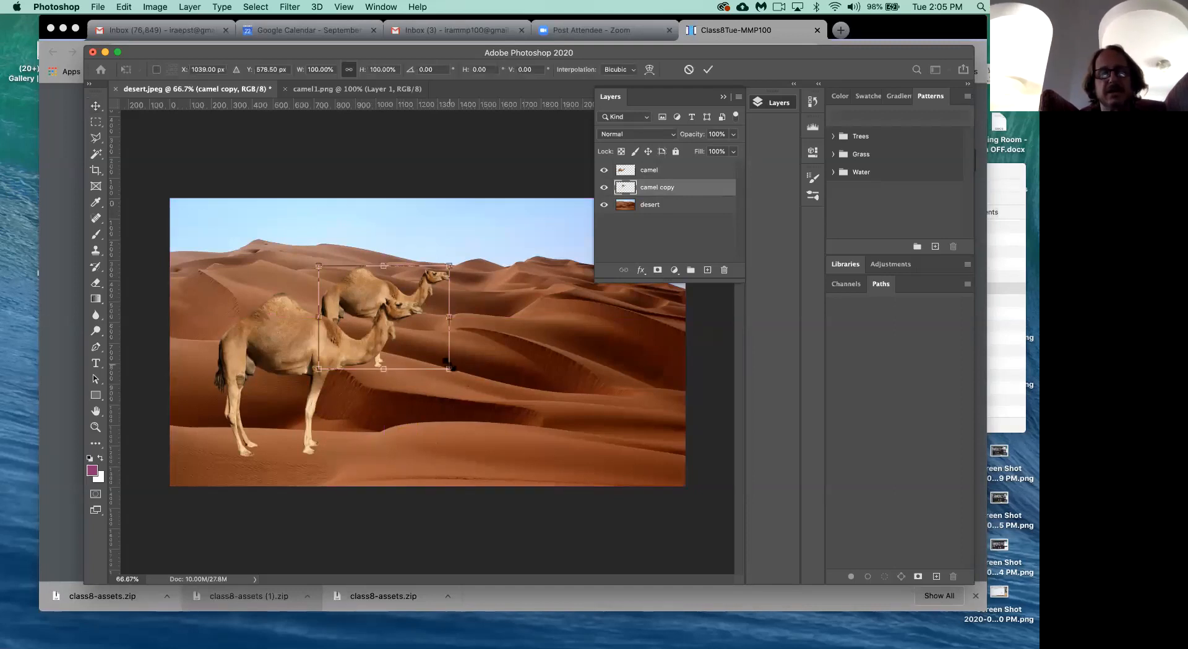
drag(449, 368, 432, 331)
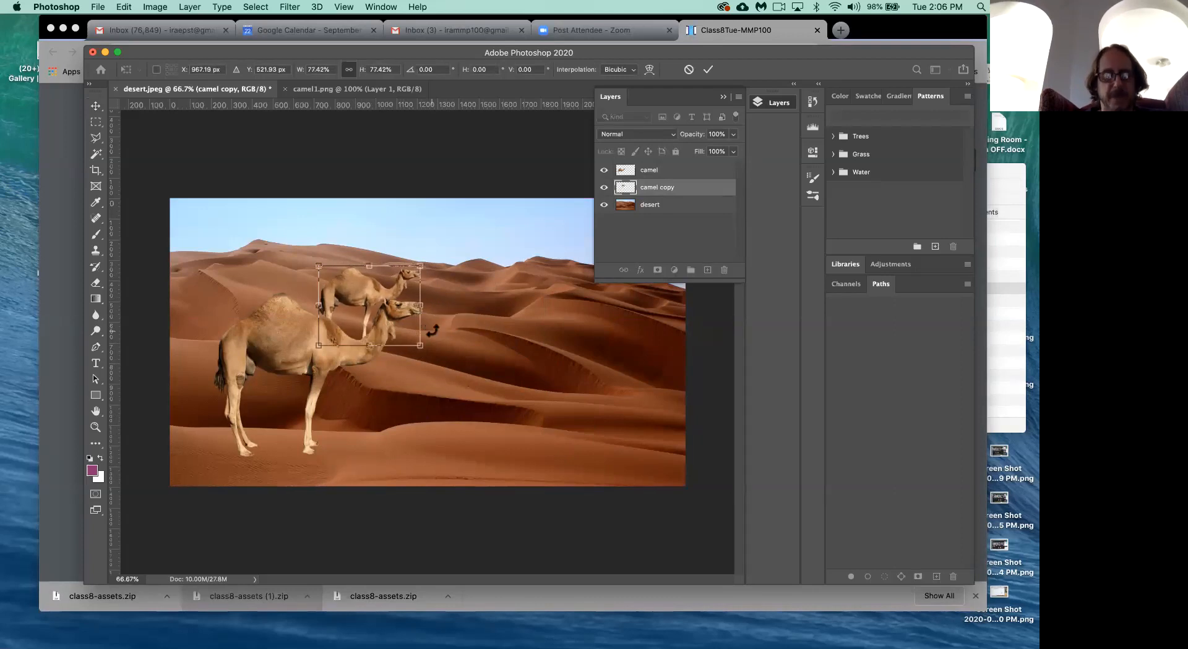
key(Return)
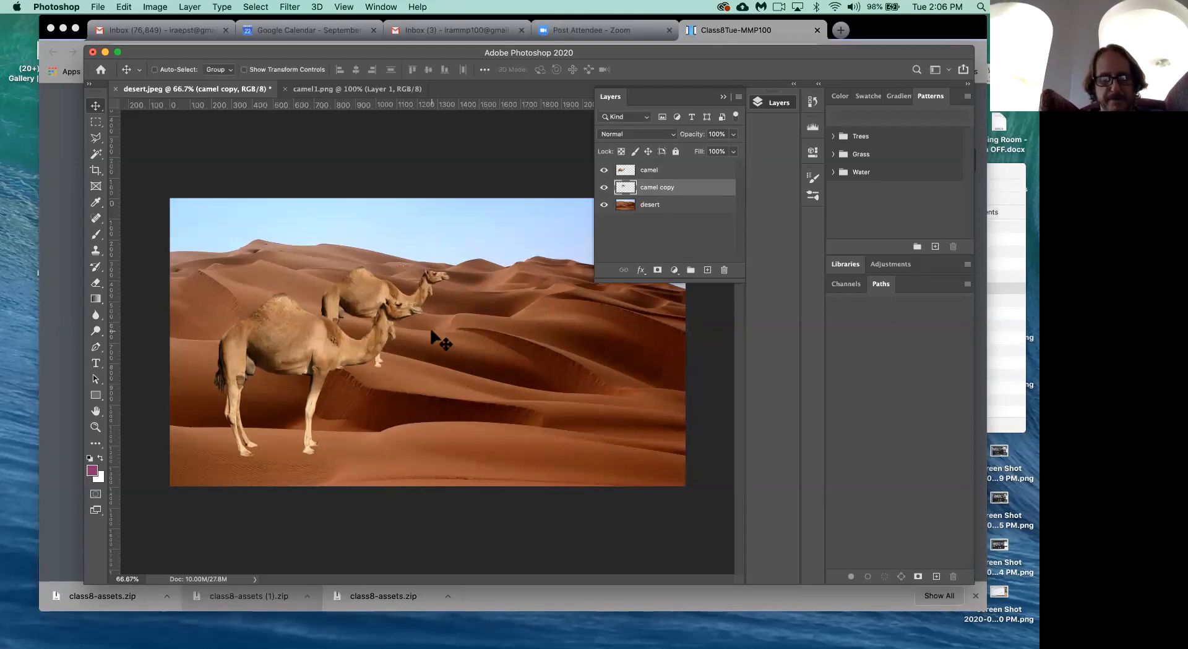
key(super+z)
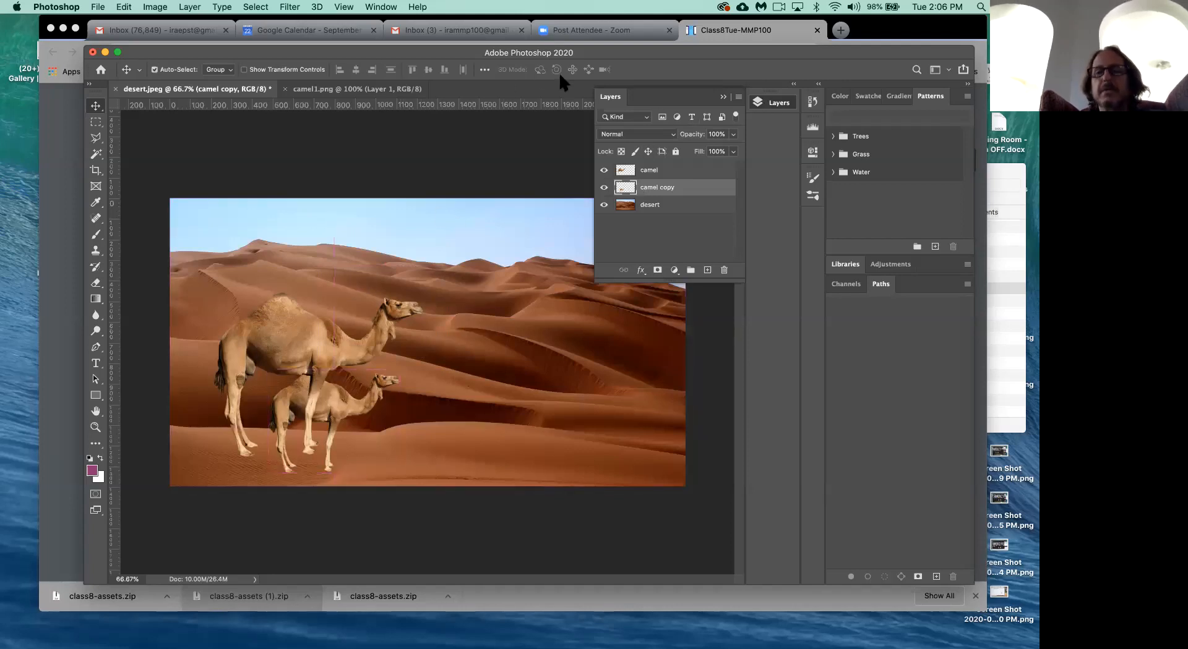
Step: Revert the document history to the Move before the layer reordering, and place the camel copy layer below the camel layer
click(812, 101)
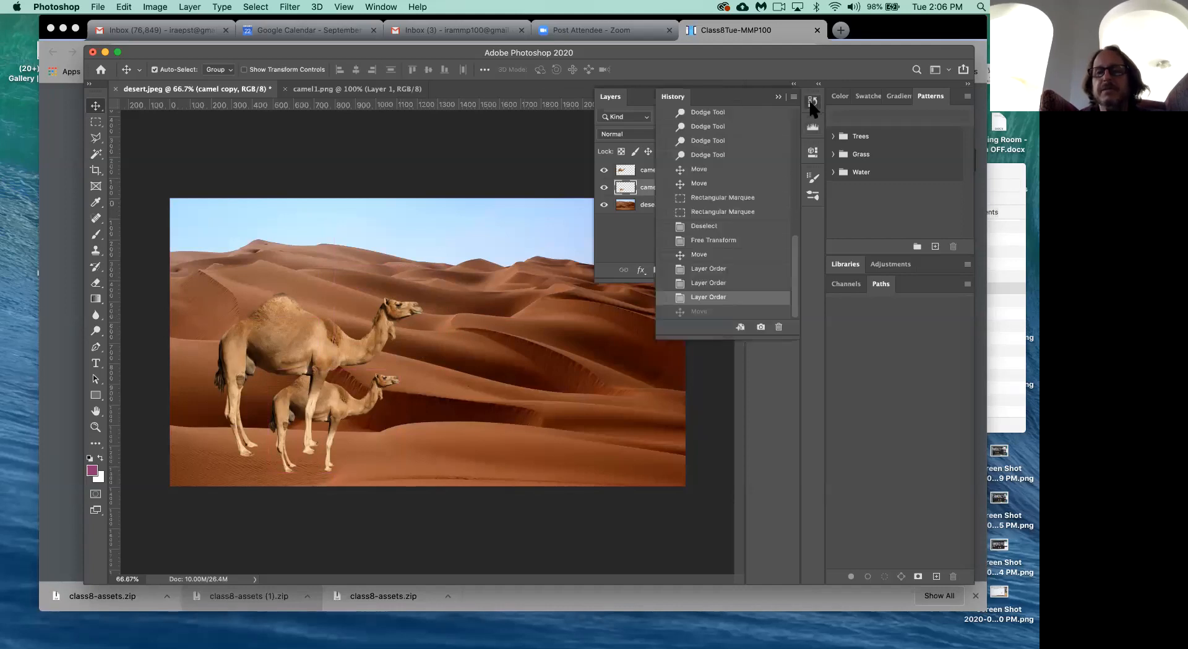
click(726, 282)
click(724, 269)
click(721, 256)
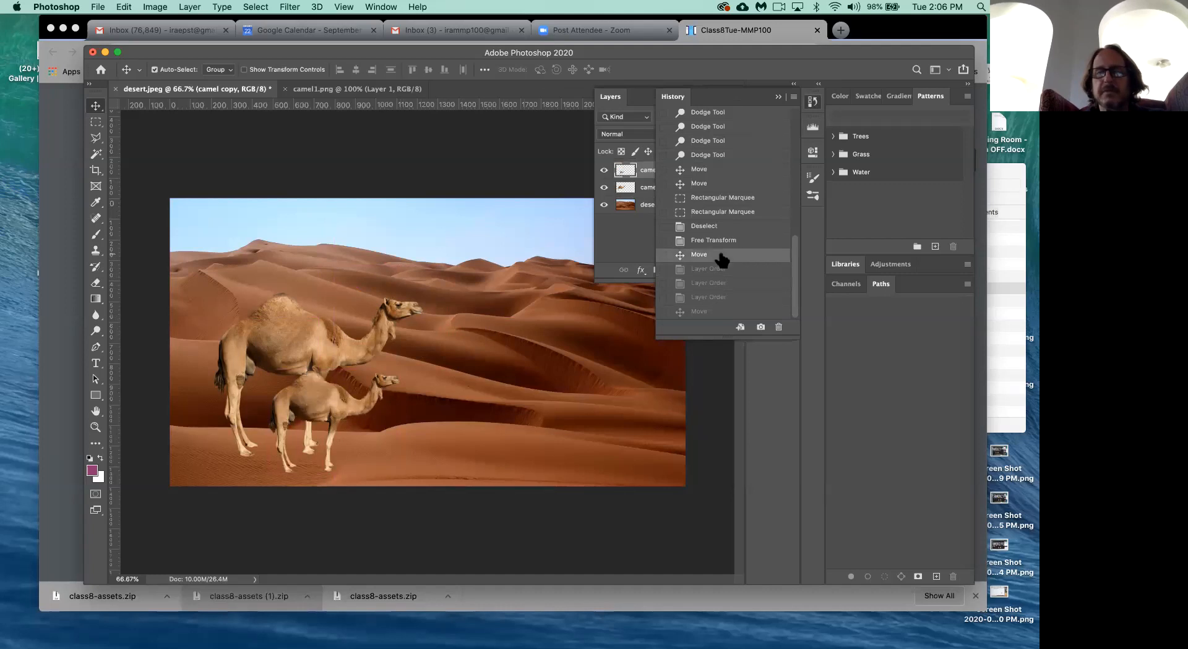
click(778, 97)
drag(674, 174, 676, 200)
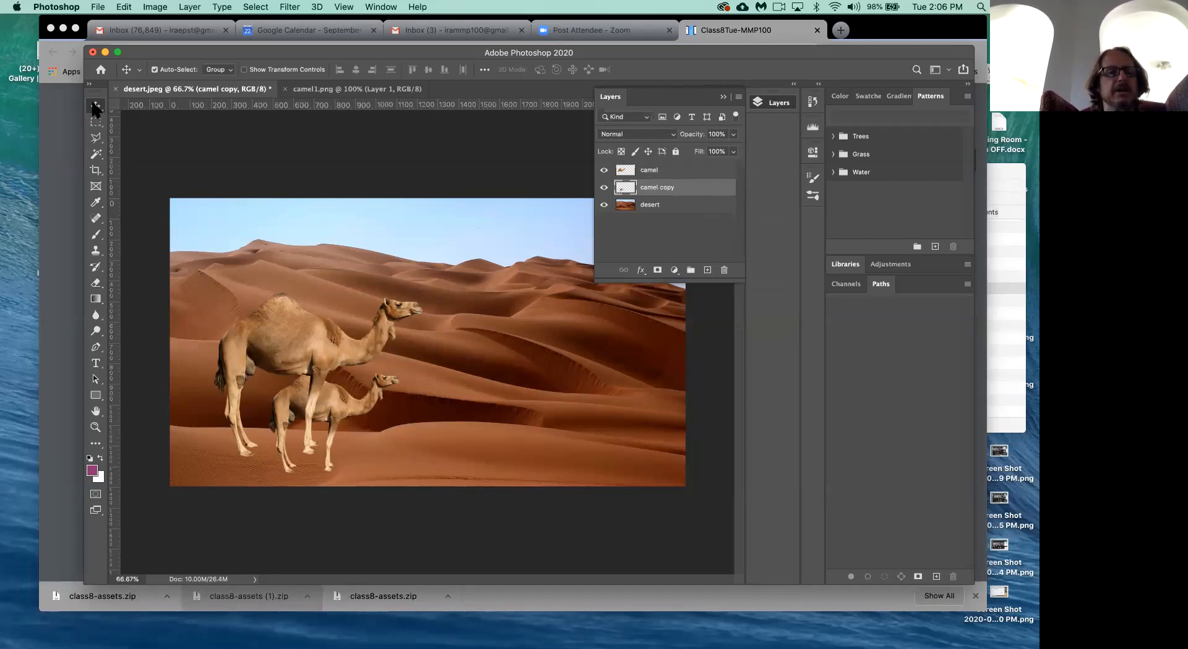
Step: Move the small camel up behind the large camel's back and scale it to about 82.75% with Free Transform
drag(347, 399, 362, 300)
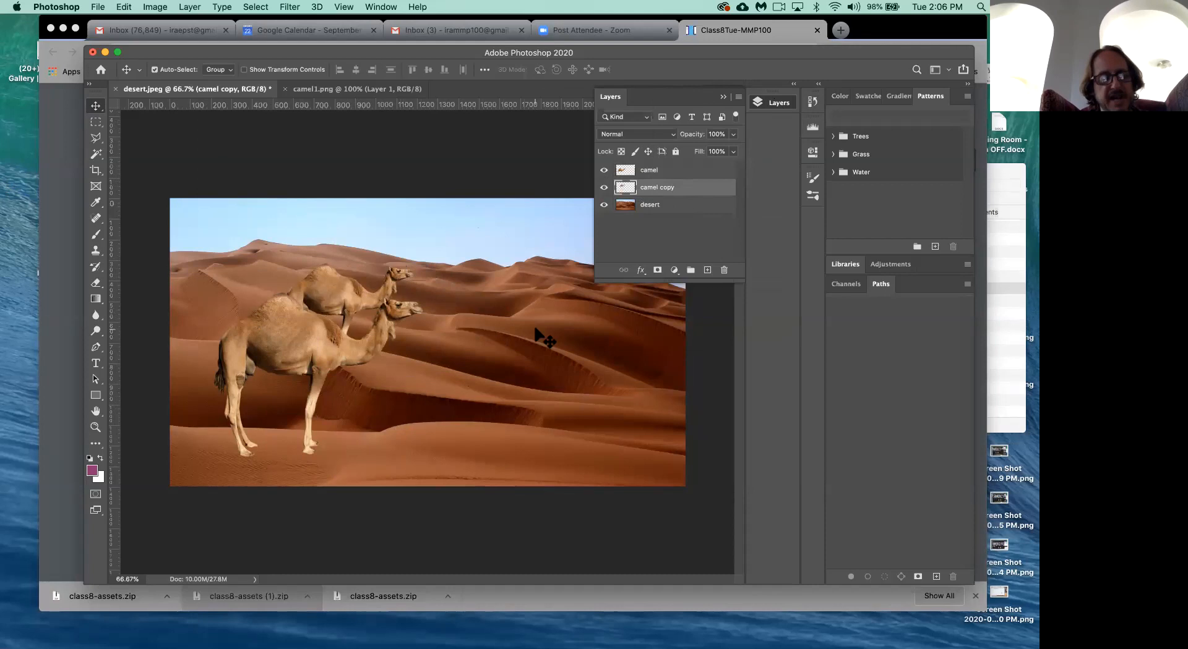
key(ctrl+t)
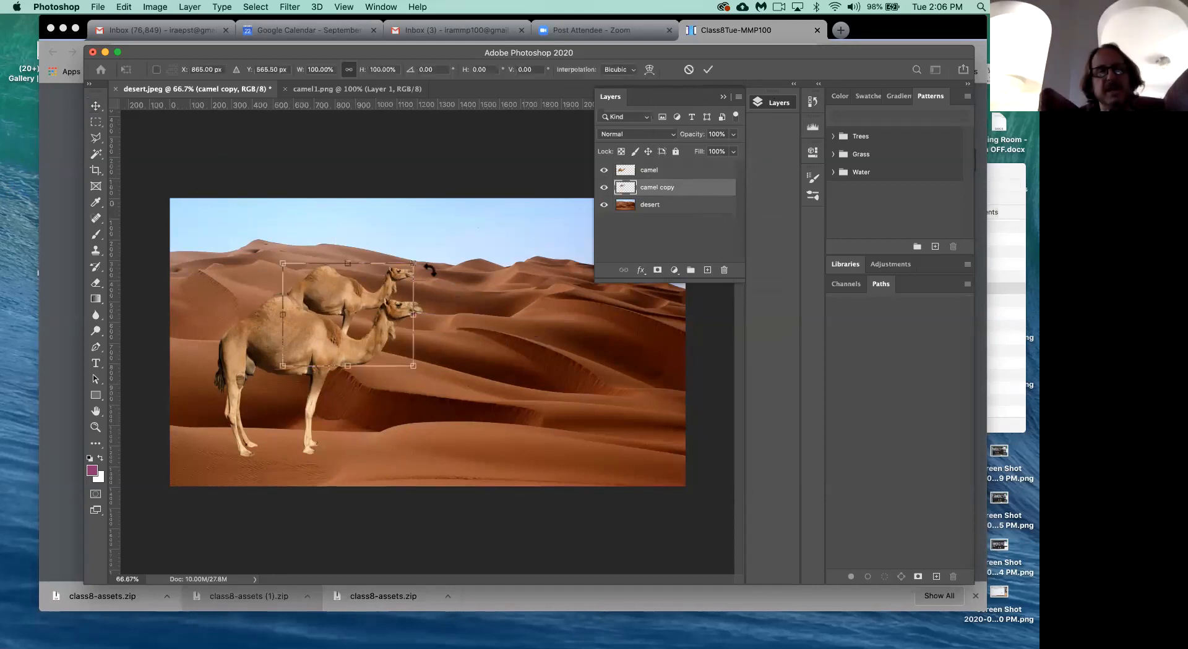
drag(412, 264, 391, 281)
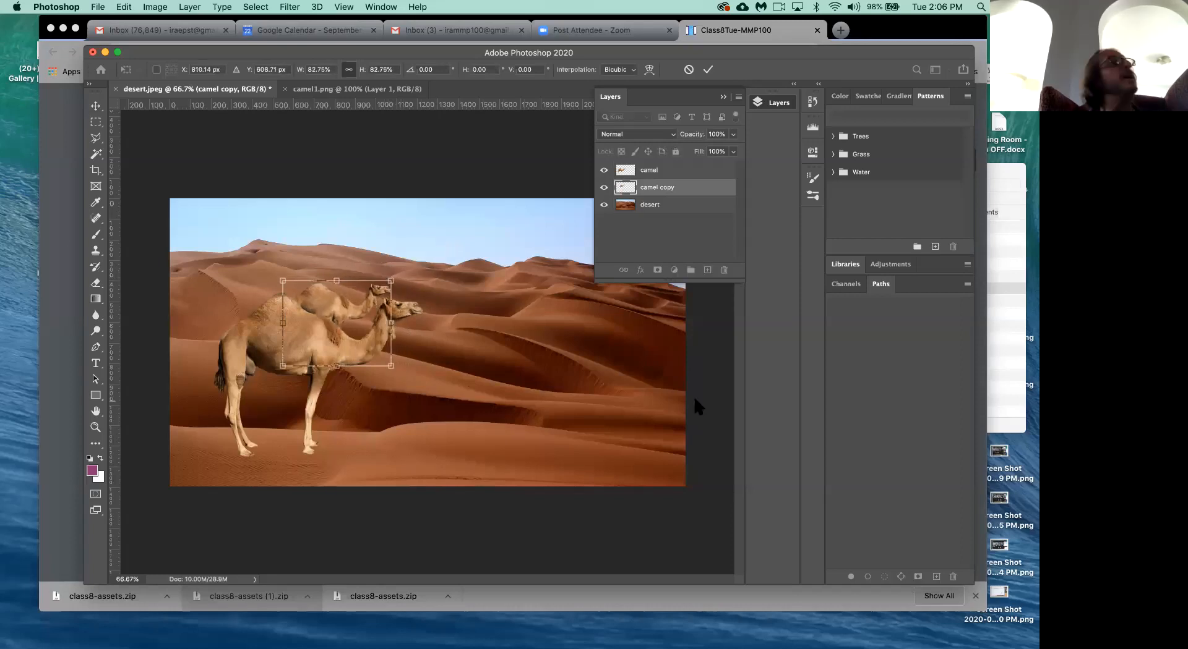
key(Return)
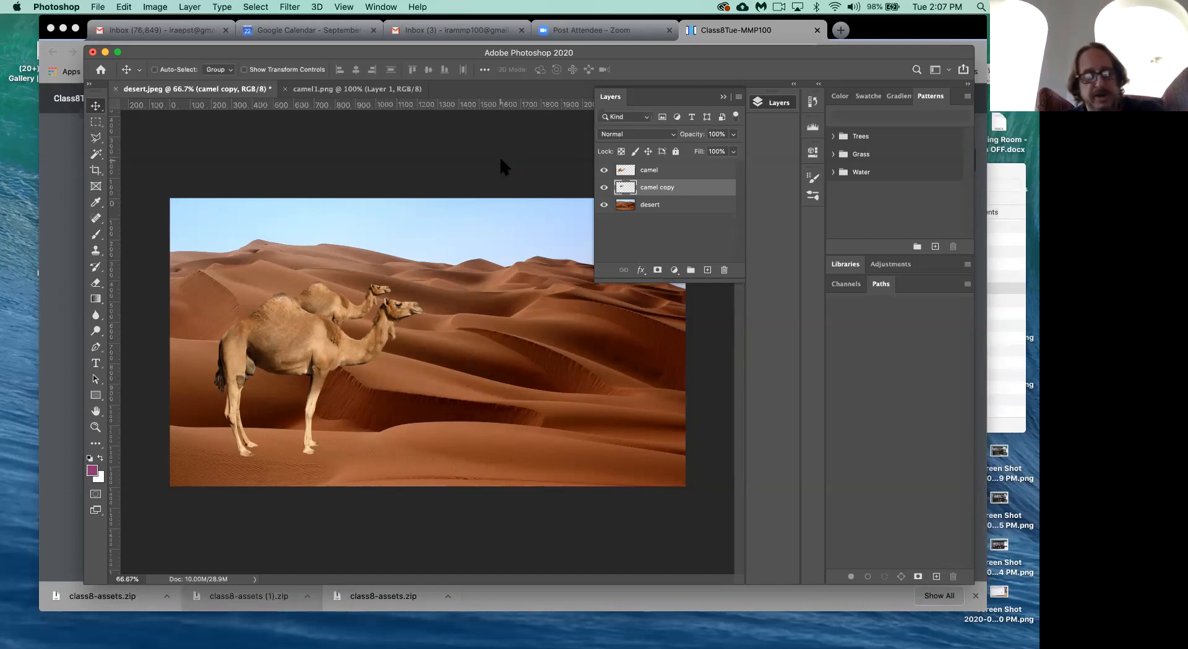
Step: Switch to Chrome, search Google Images for "mona lisa" in a new tab and preview the Wikipedia painting
key(super+Tab)
key(super+Tab)
key(super+Tab)
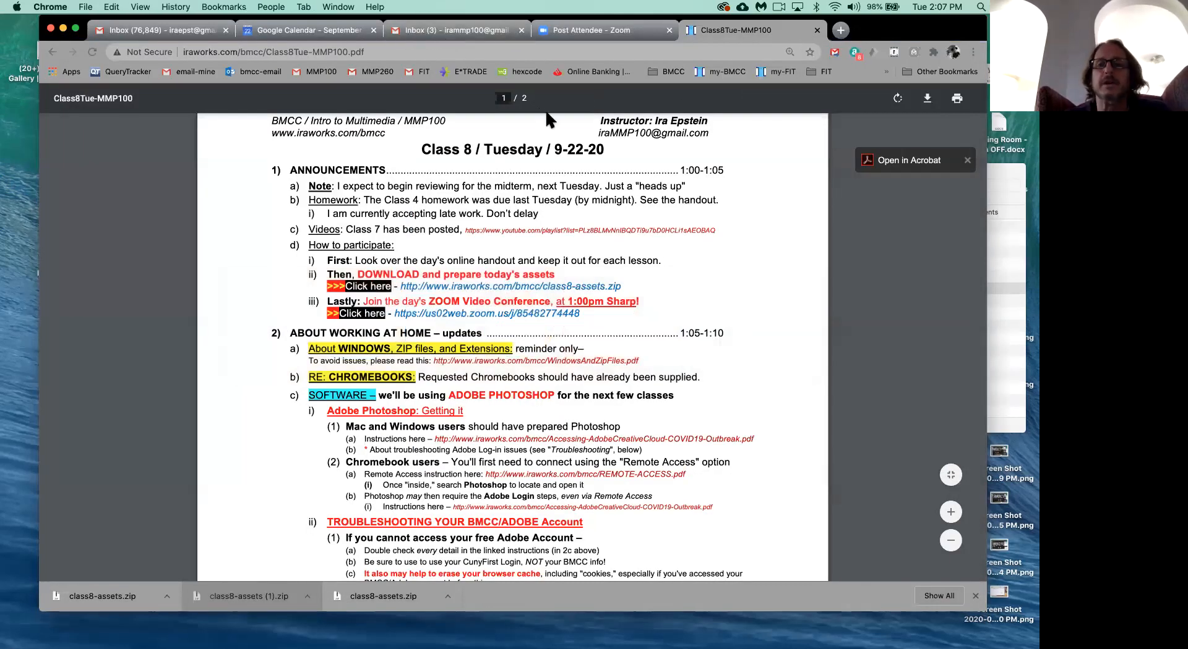
click(840, 31)
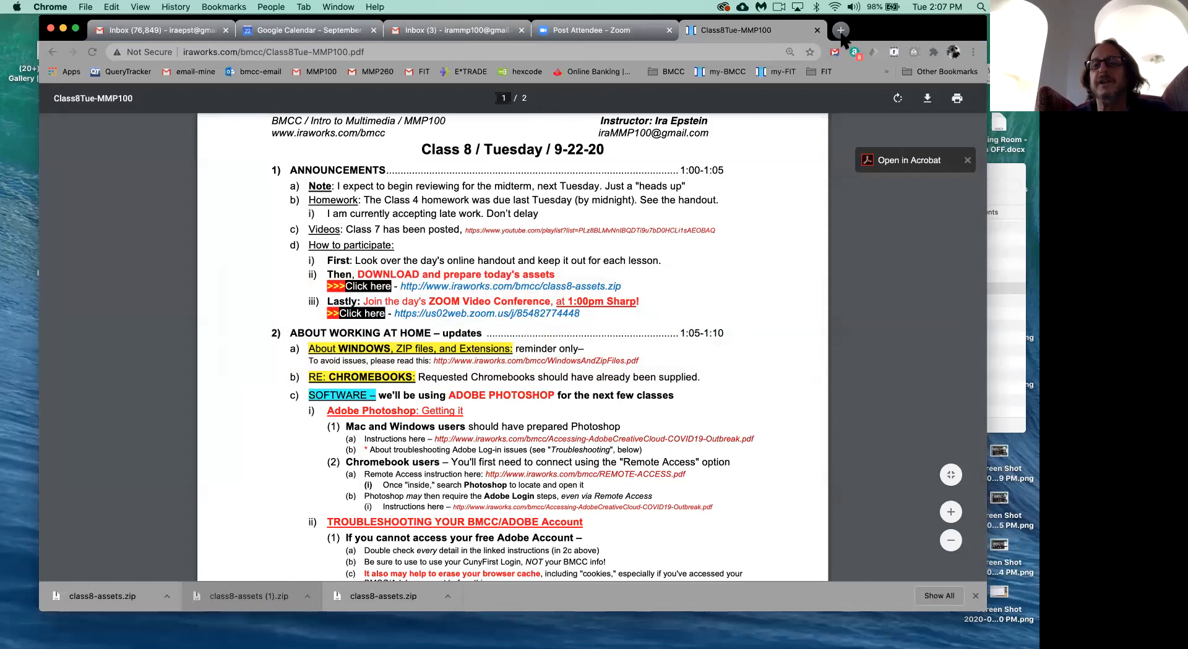
click(525, 52)
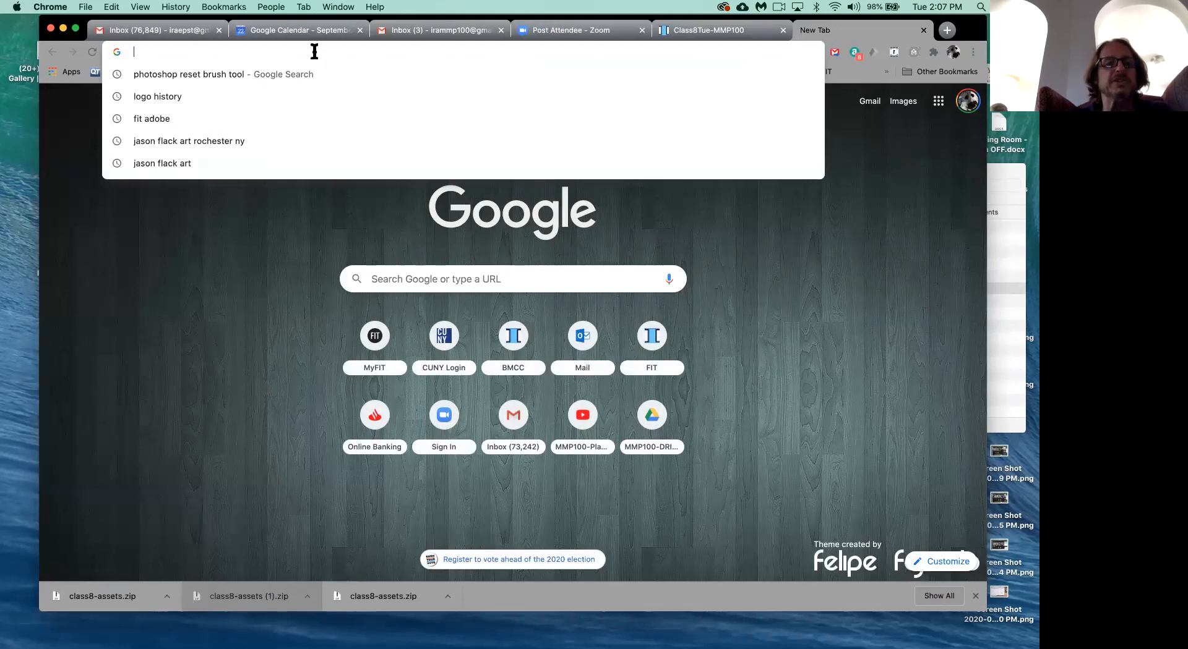
text(mona )
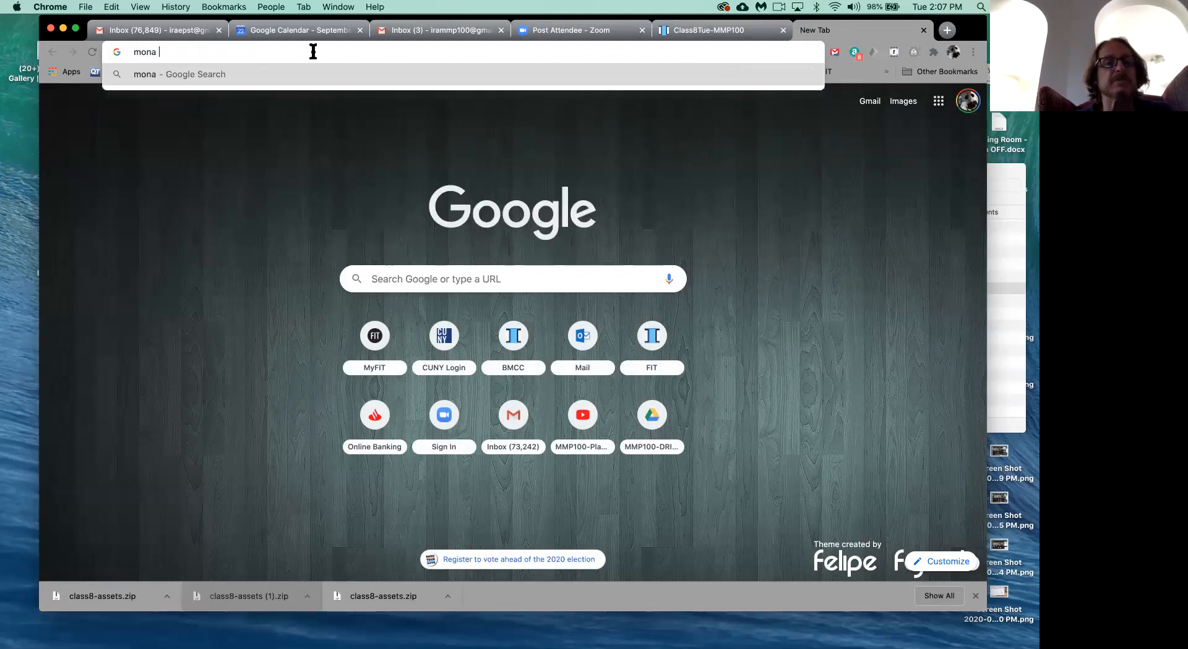
text(lisa)
key(Return)
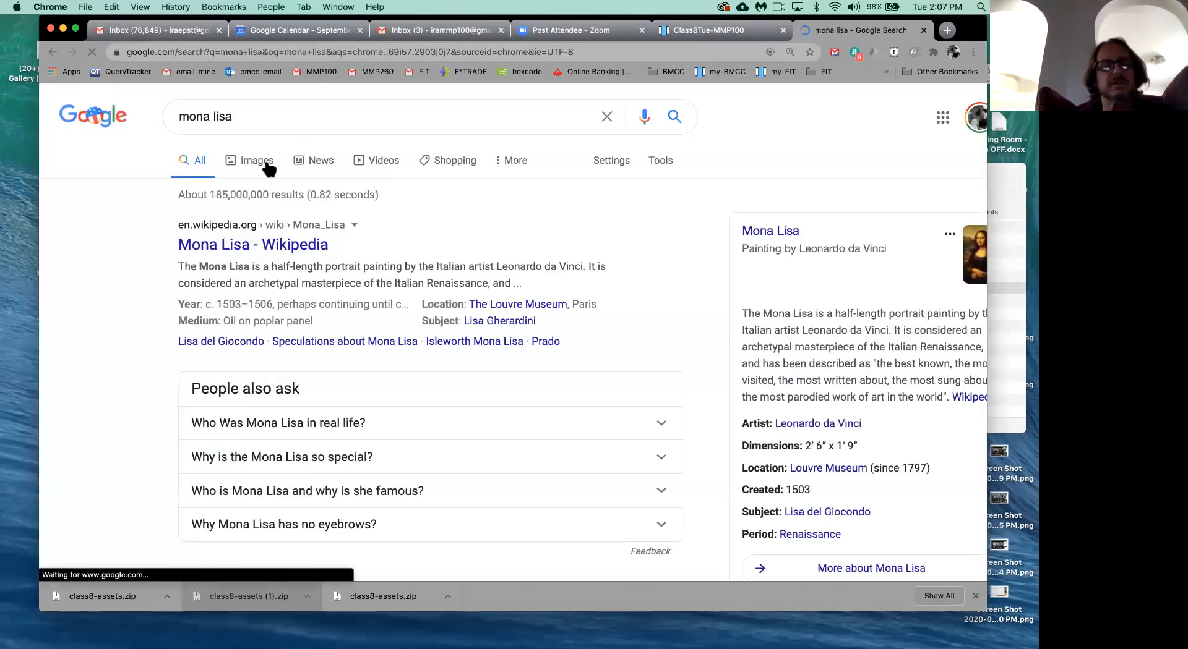
click(256, 164)
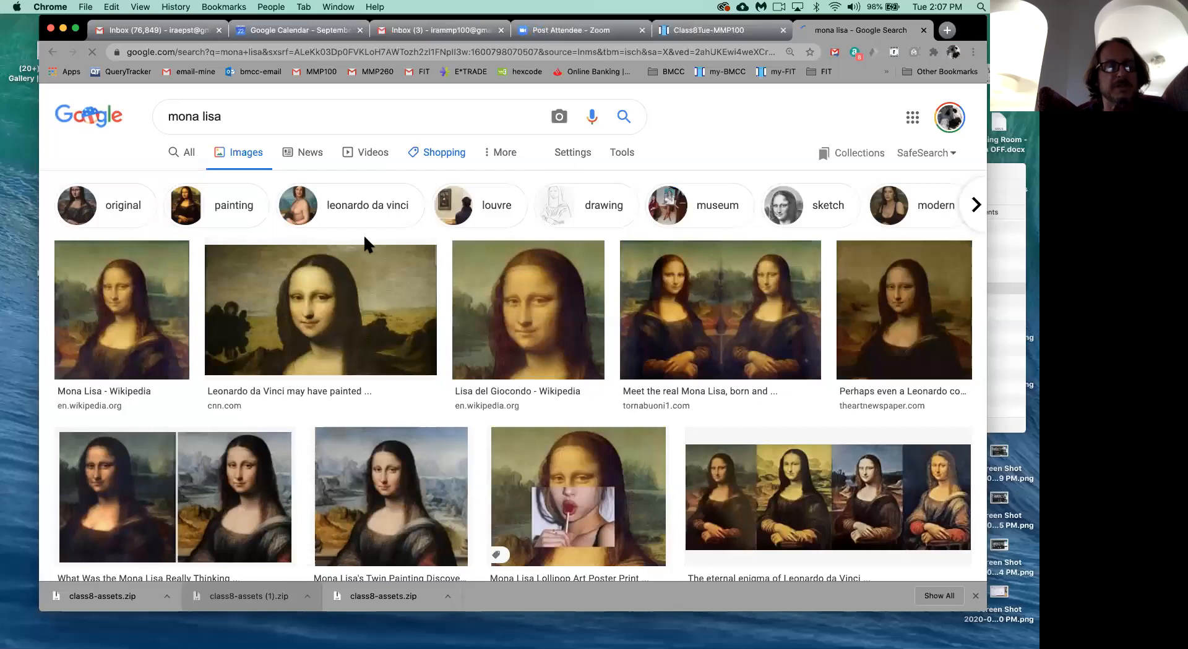
click(131, 326)
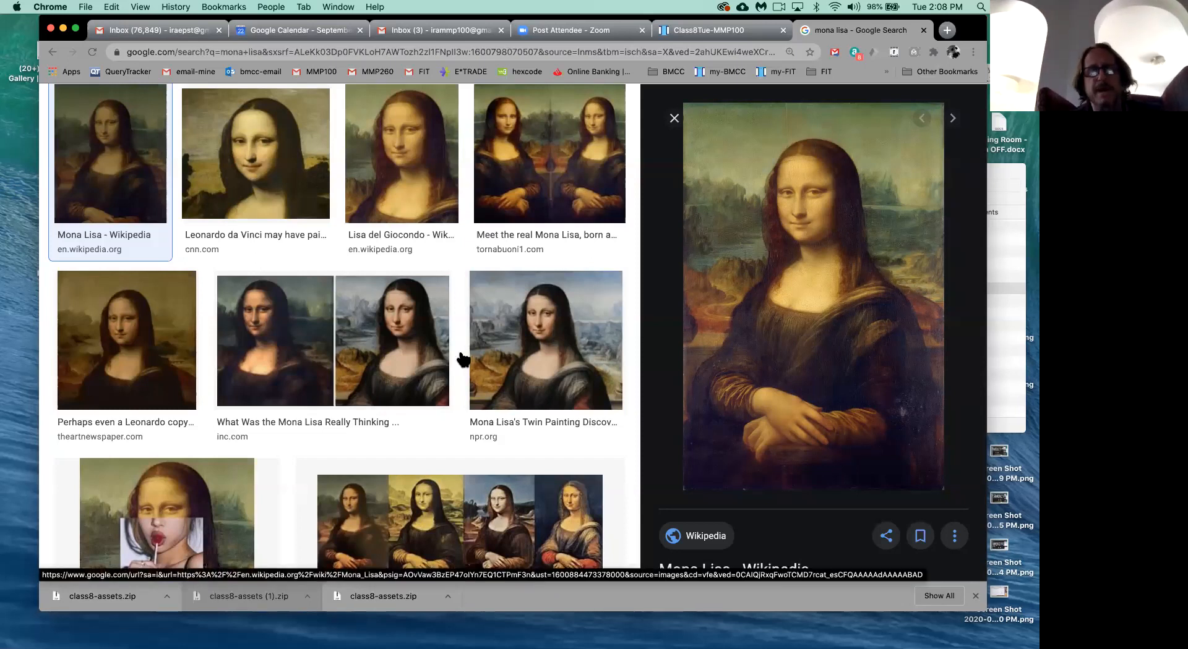
Step: Switch back to Photoshop and rename the camel copy layer "camel Back"
key(super+Tab)
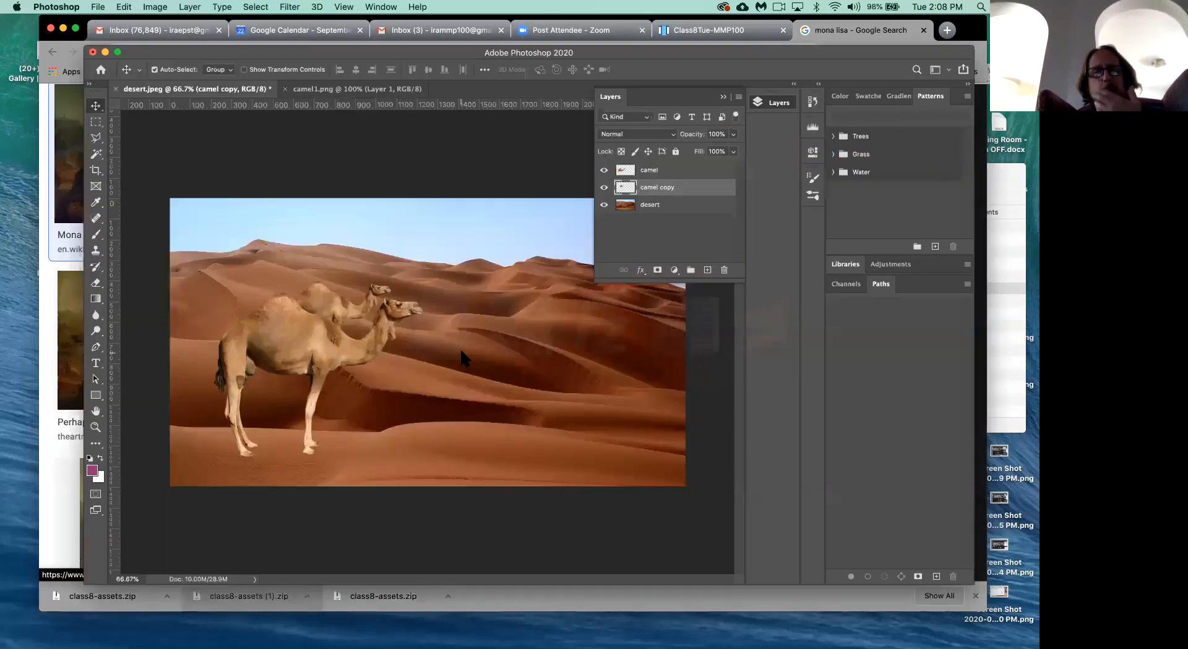
double_click(655, 188)
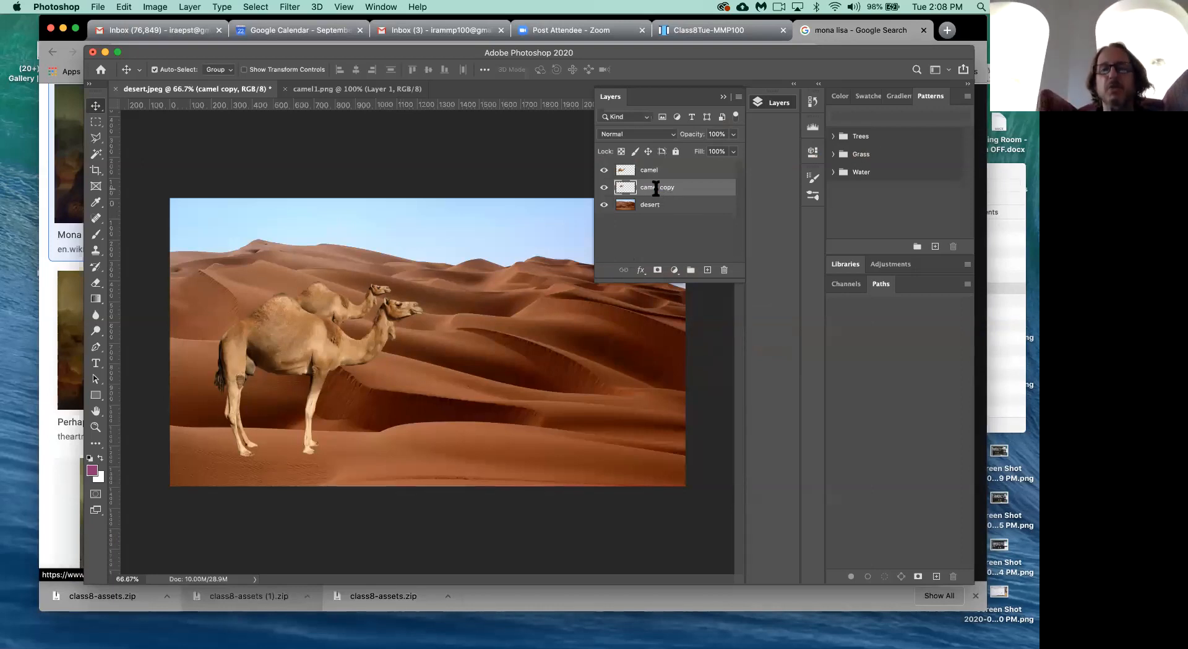
text(ca)
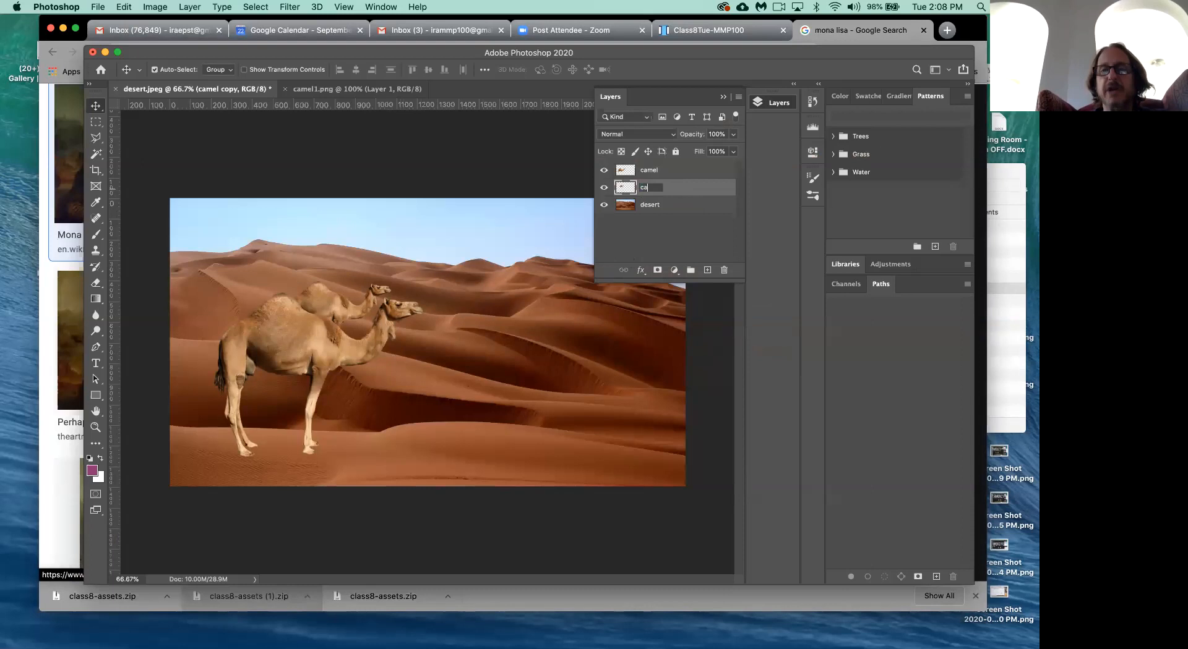
text(mel)
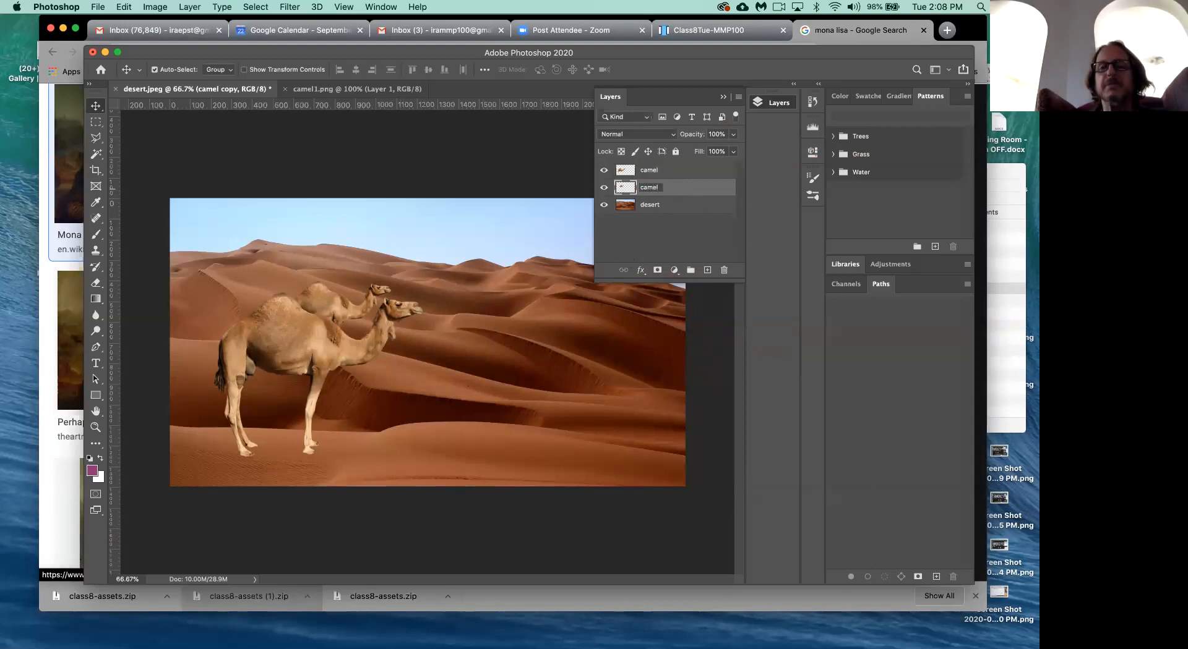
text( Back)
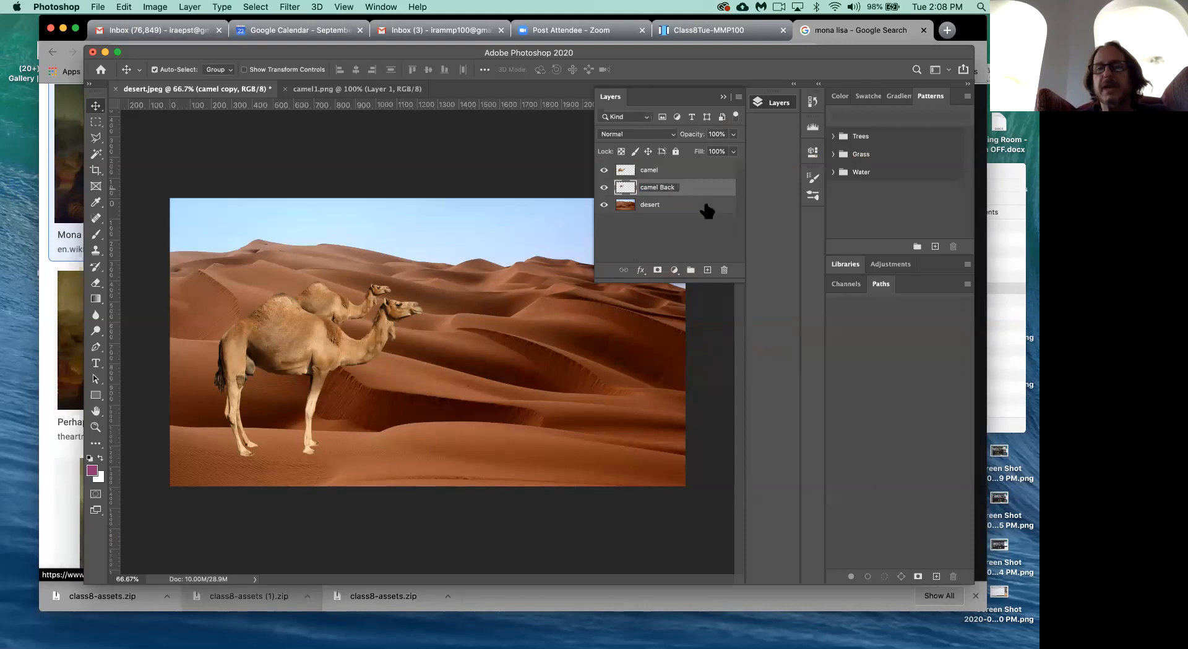
click(705, 224)
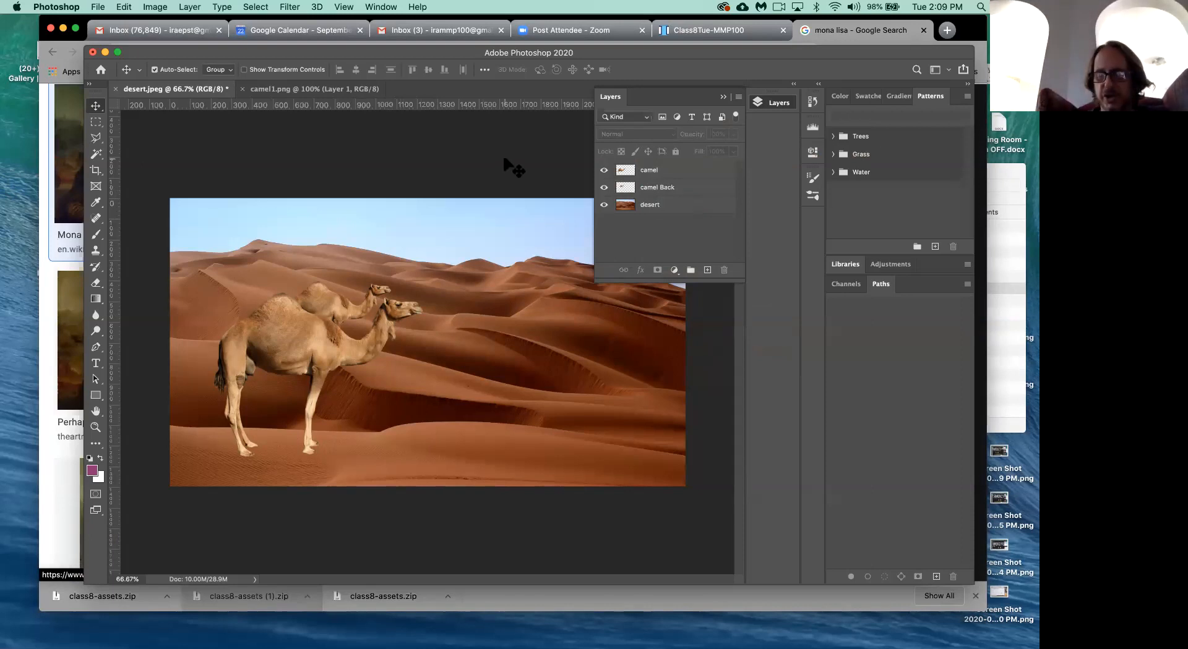
key(super+1)
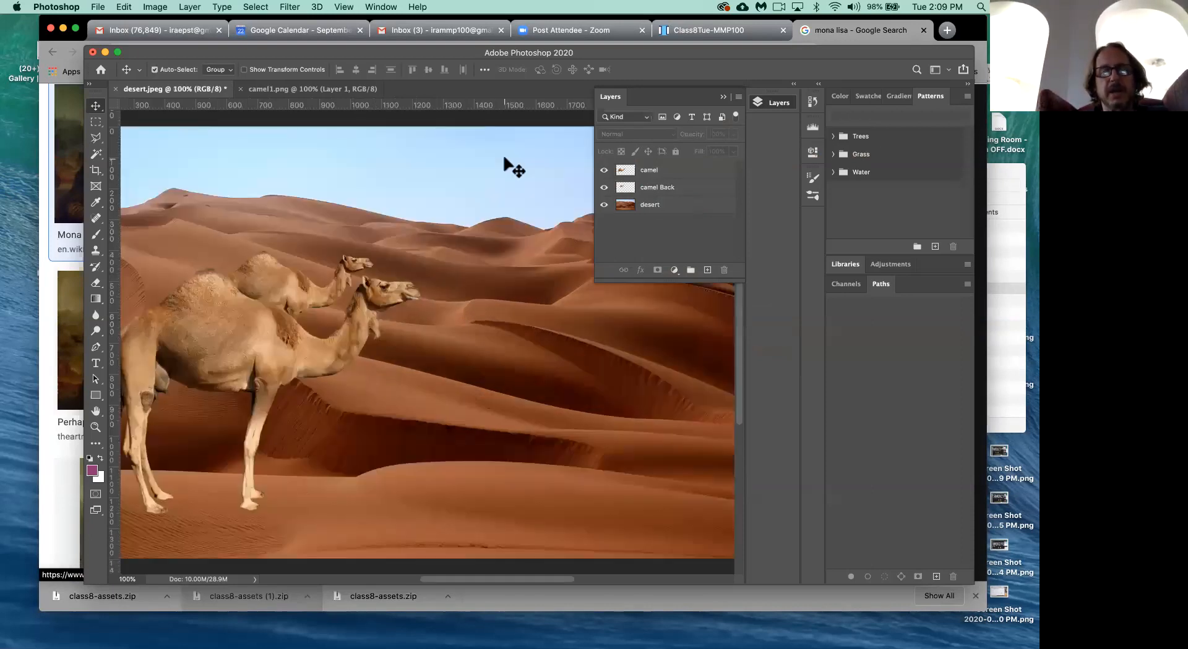
click(632, 189)
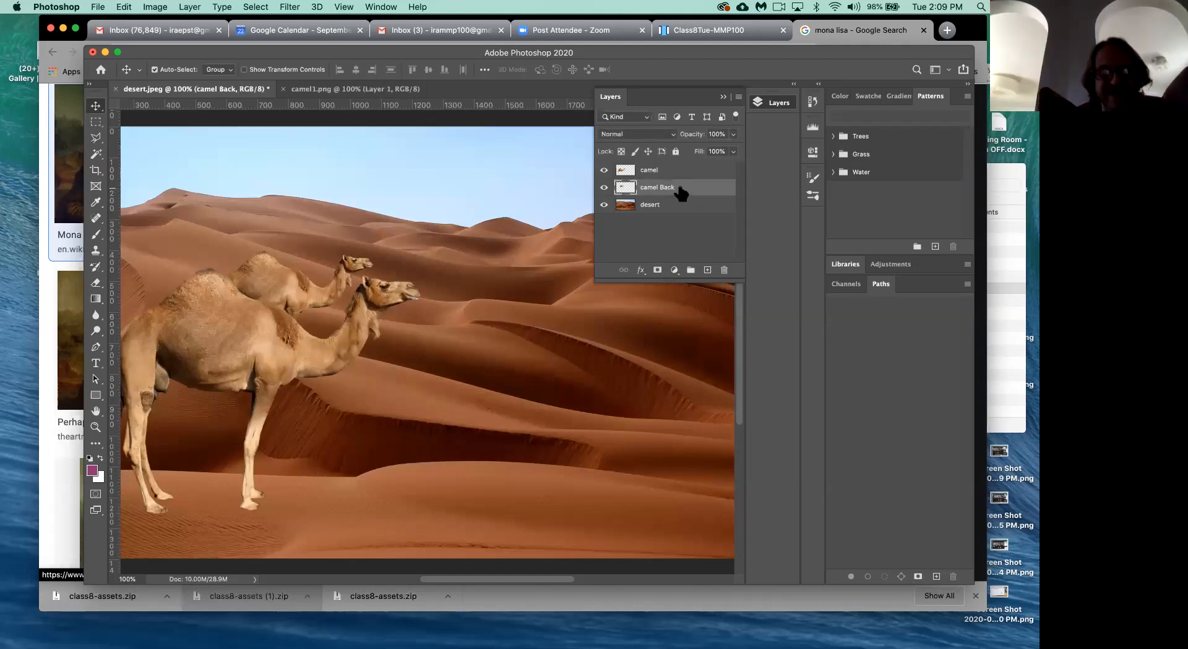
key(super)
key(super+u)
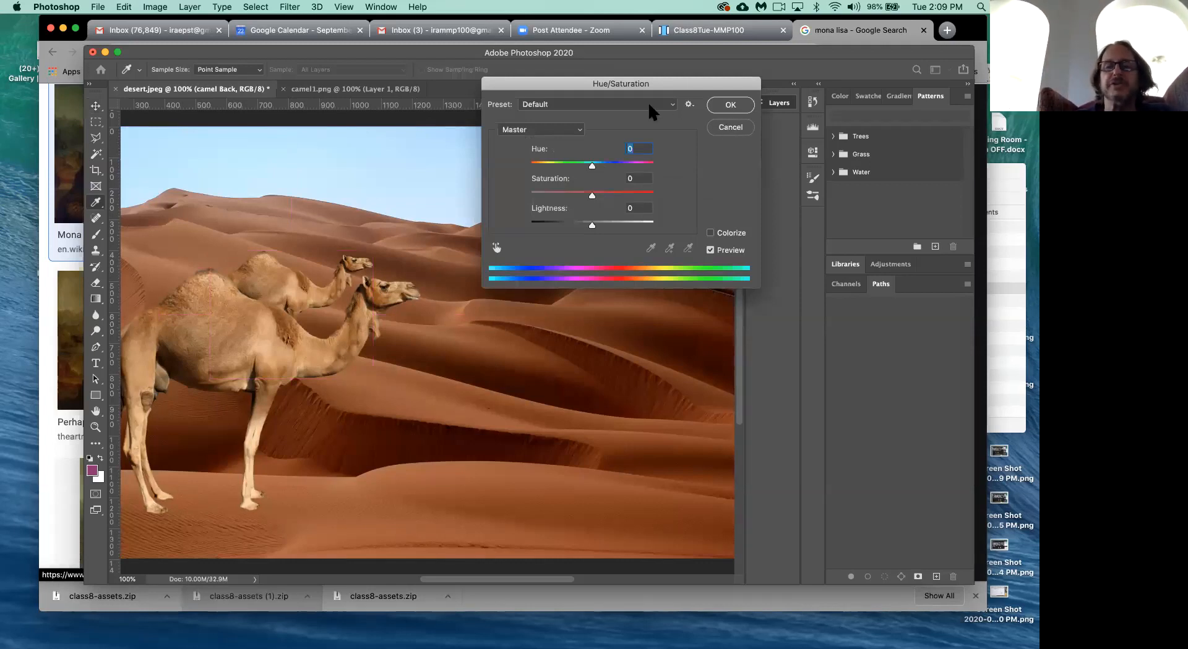
click(730, 127)
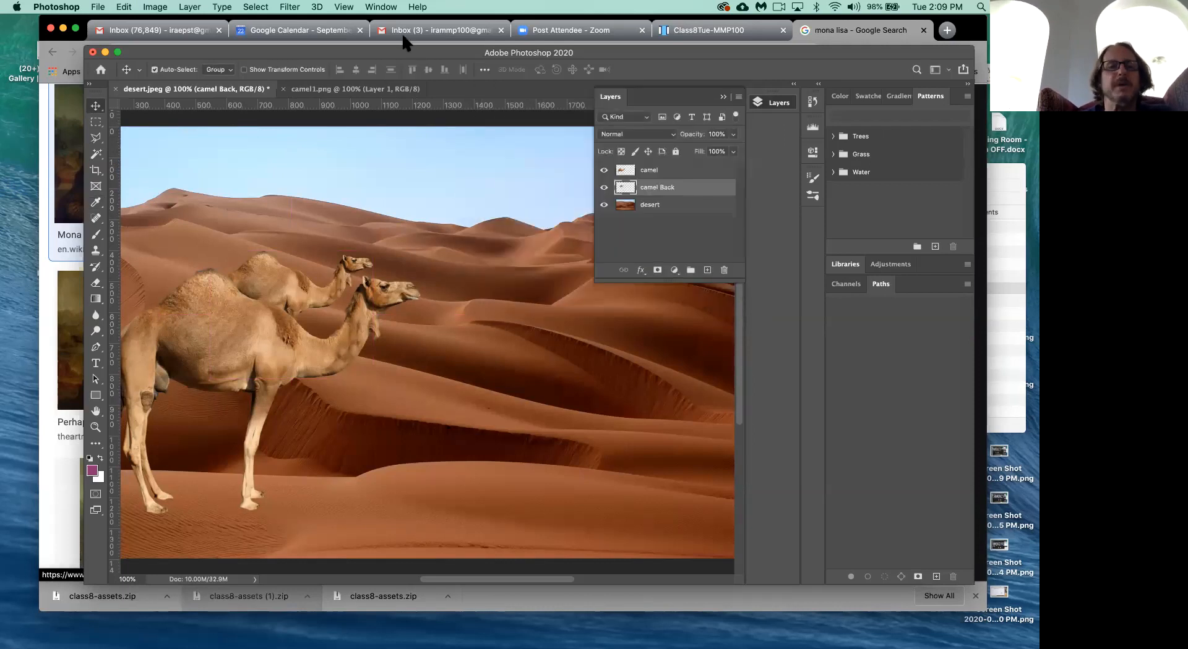
Step: Try recolouring the small rear camel on the camel Back layer with Hue/Saturation, setting the hue to -146
click(190, 7)
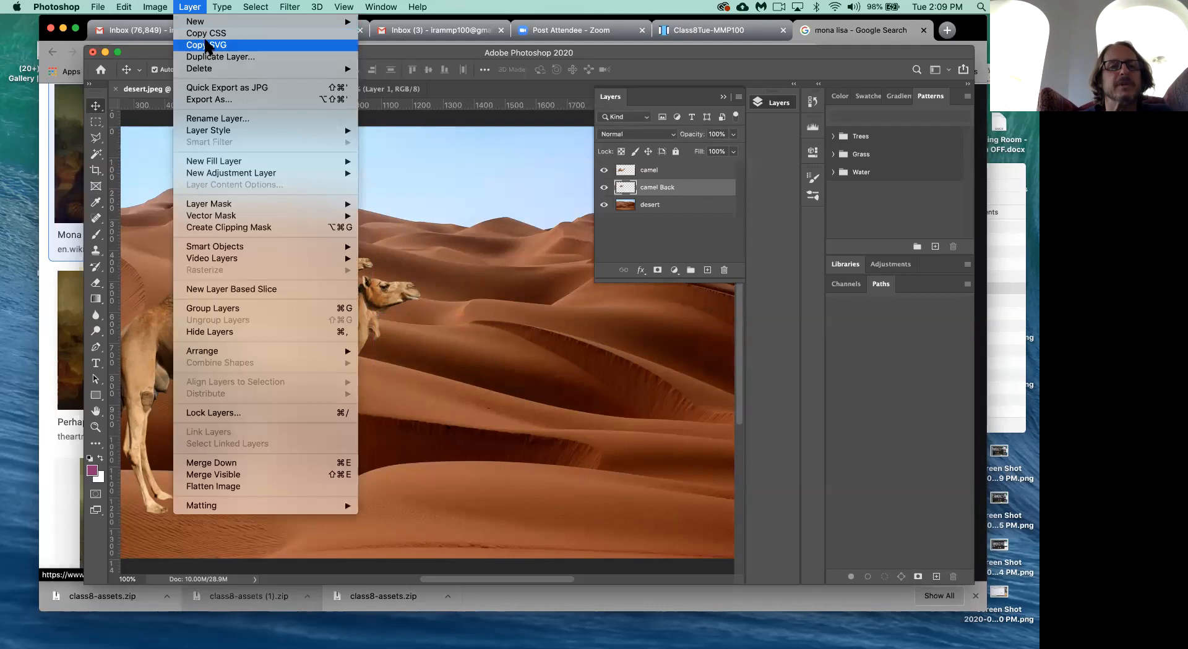
click(157, 9)
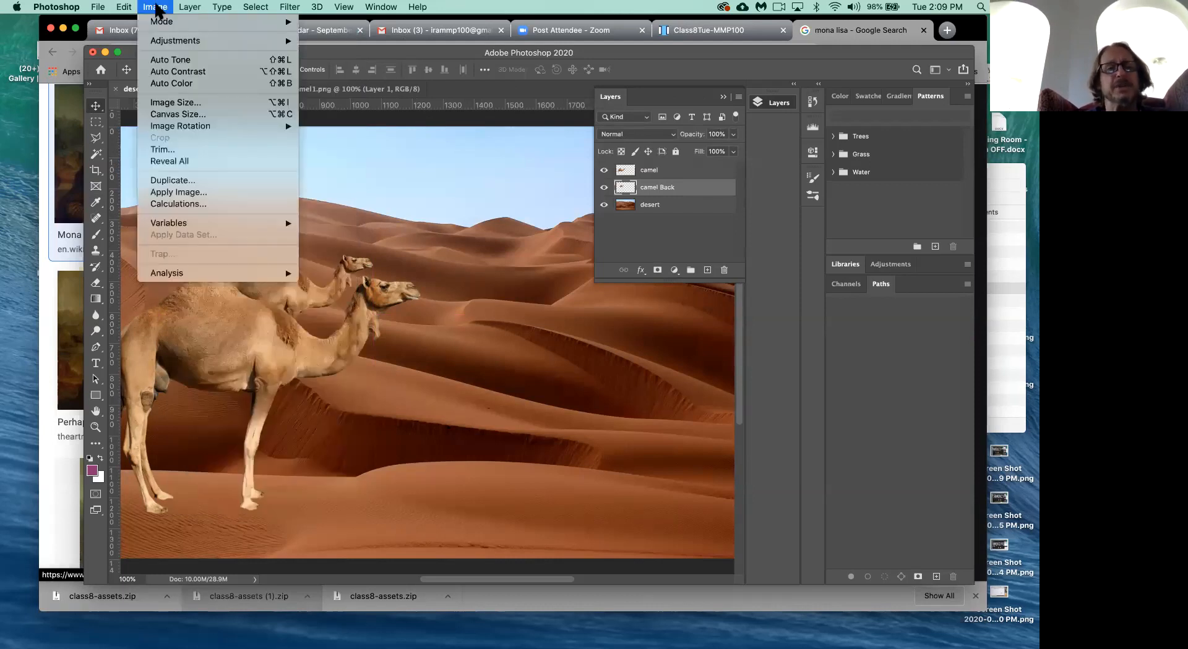
mouse_move(158, 40)
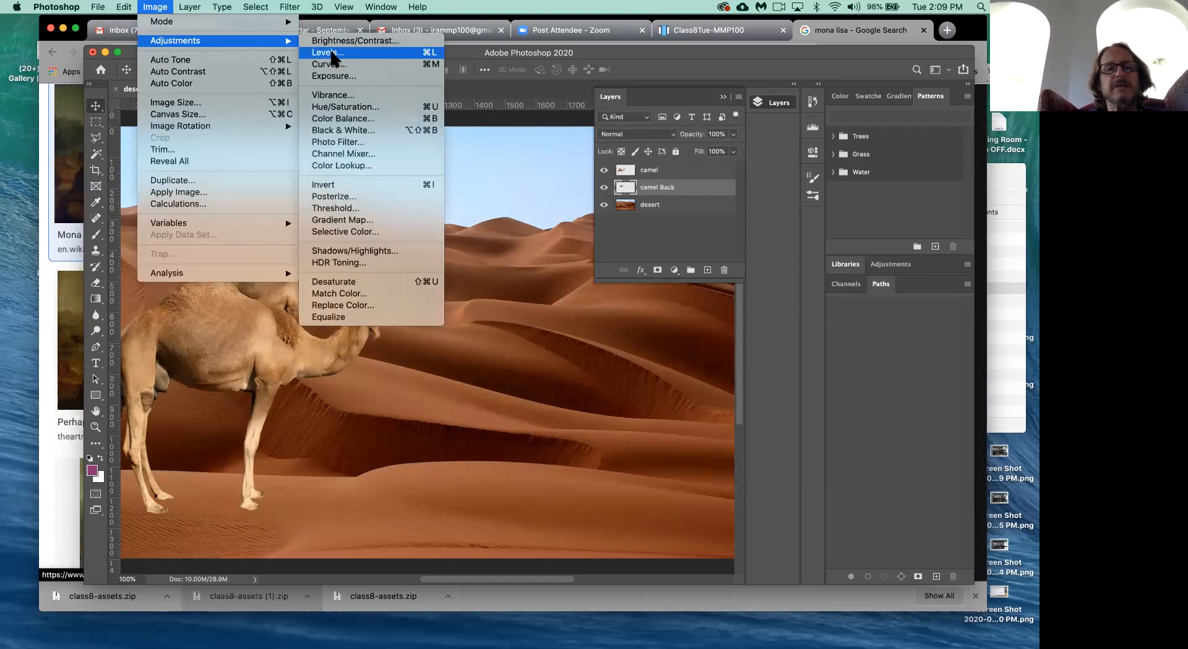
click(365, 108)
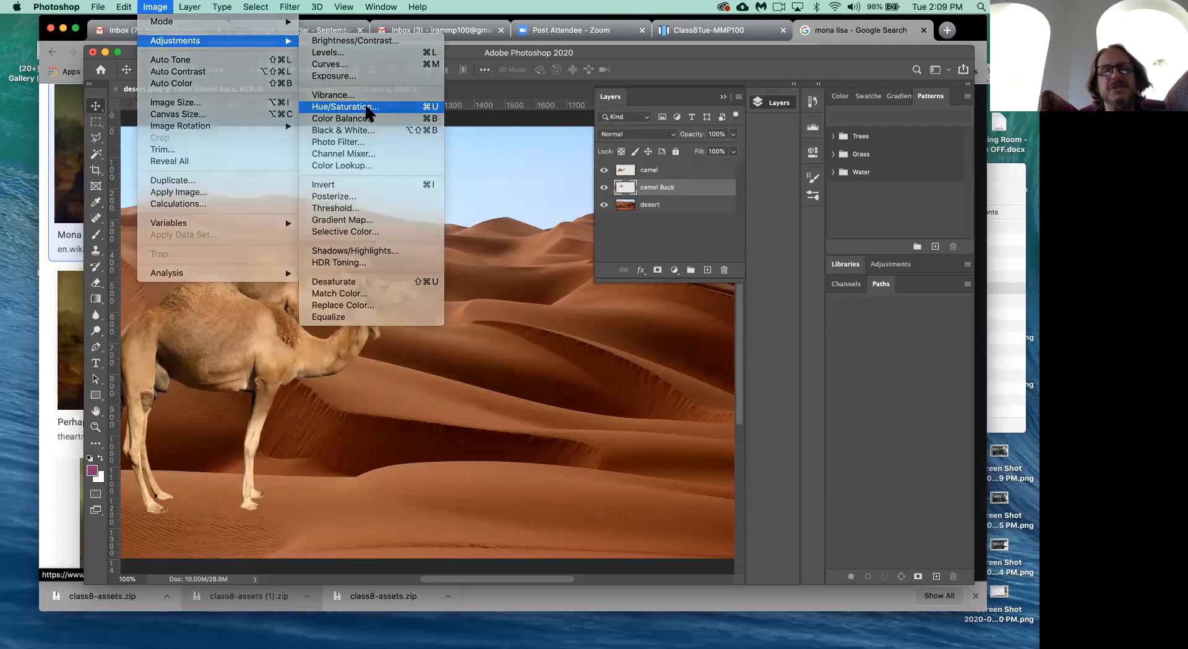
drag(561, 84, 551, 127)
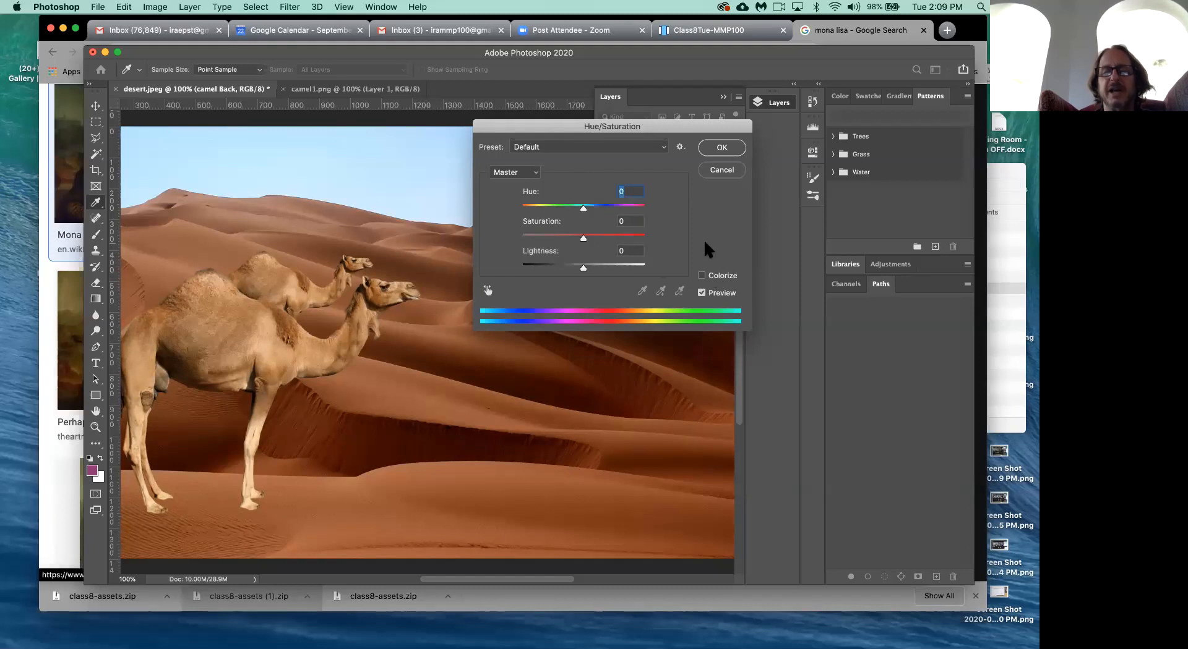
mouse_move(582, 208)
mouse_down()
mouse_move(567, 208)
mouse_move(581, 208)
mouse_up()
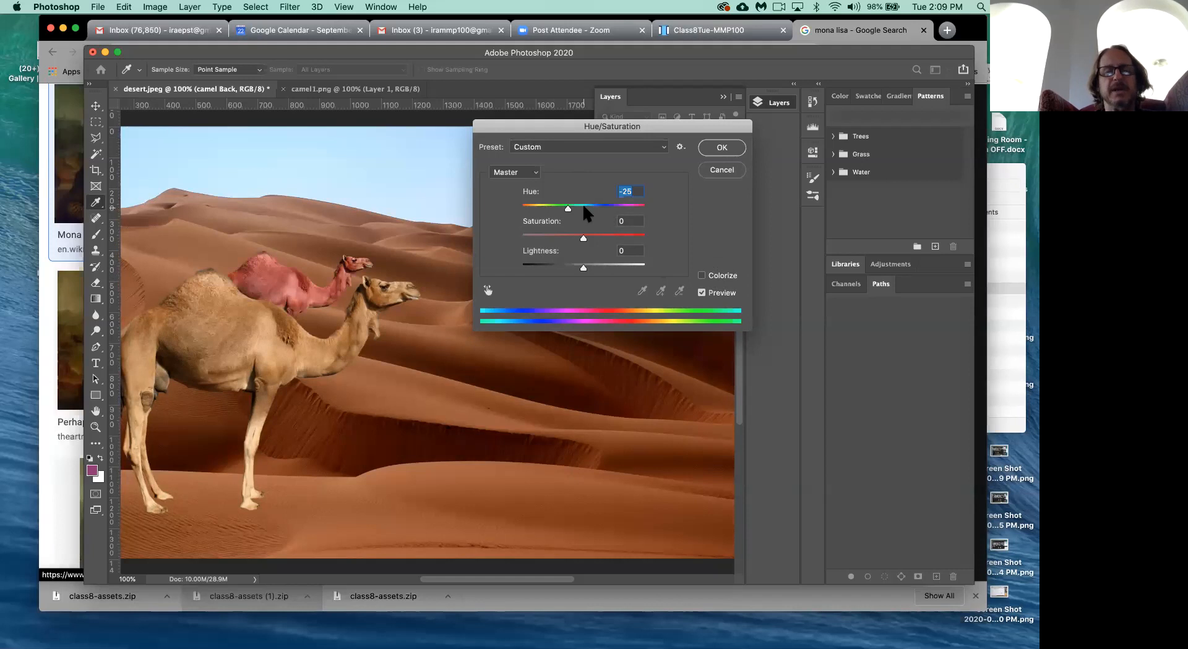
drag(583, 207, 543, 208)
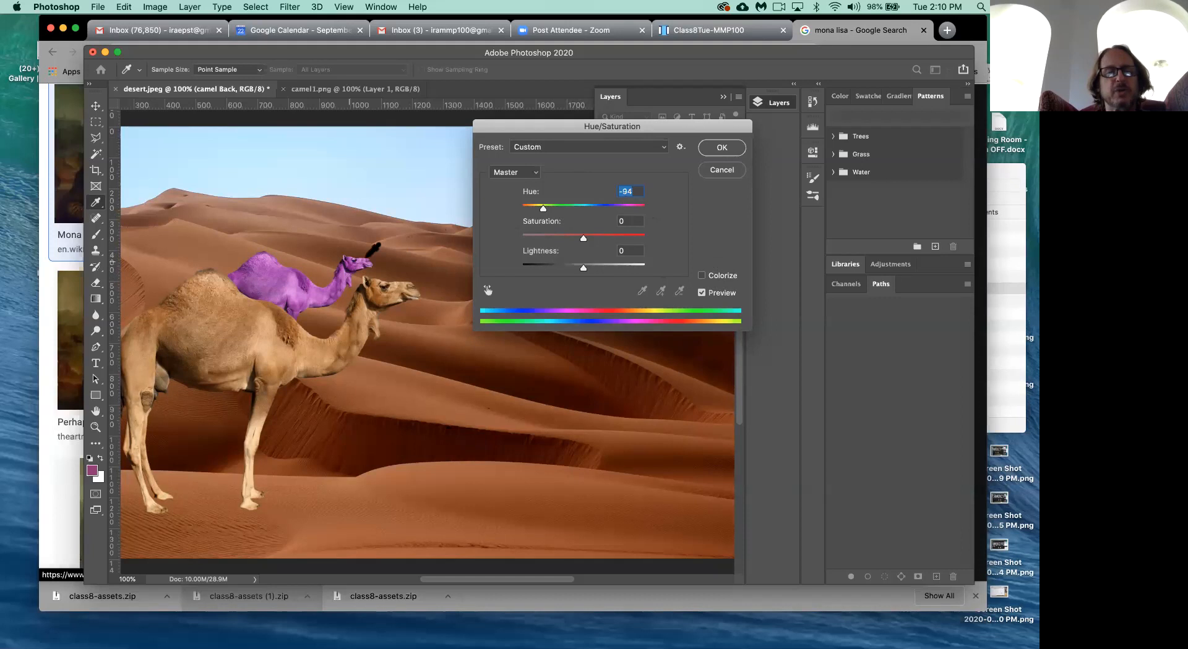
drag(546, 212, 530, 207)
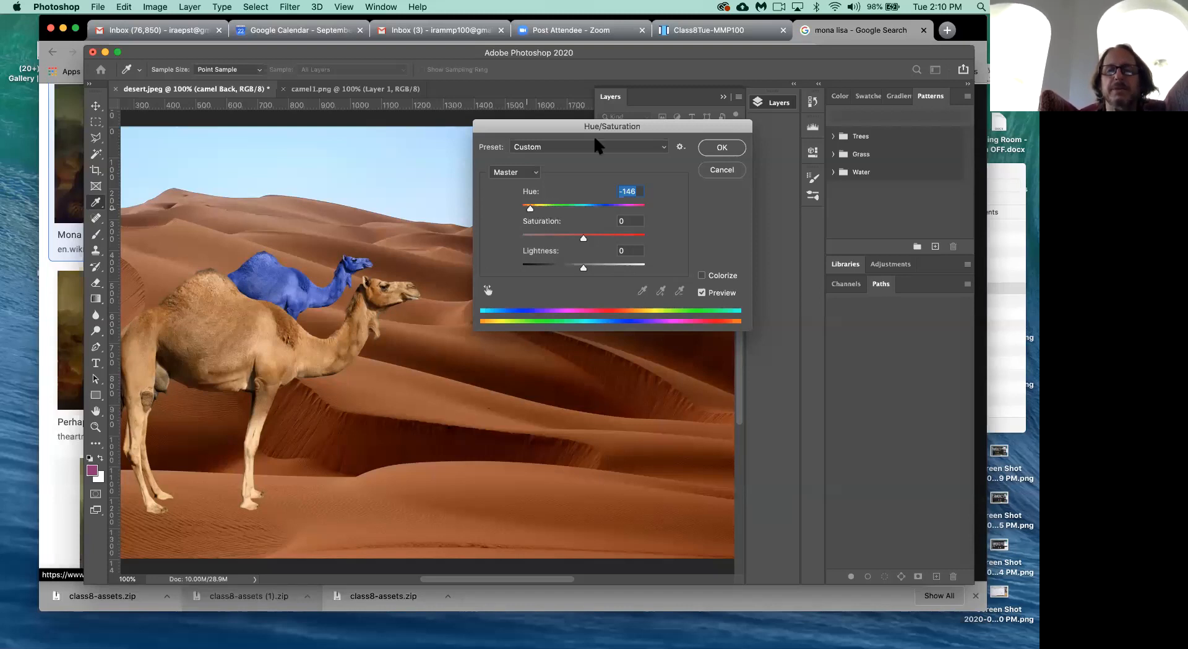
drag(538, 125, 485, 139)
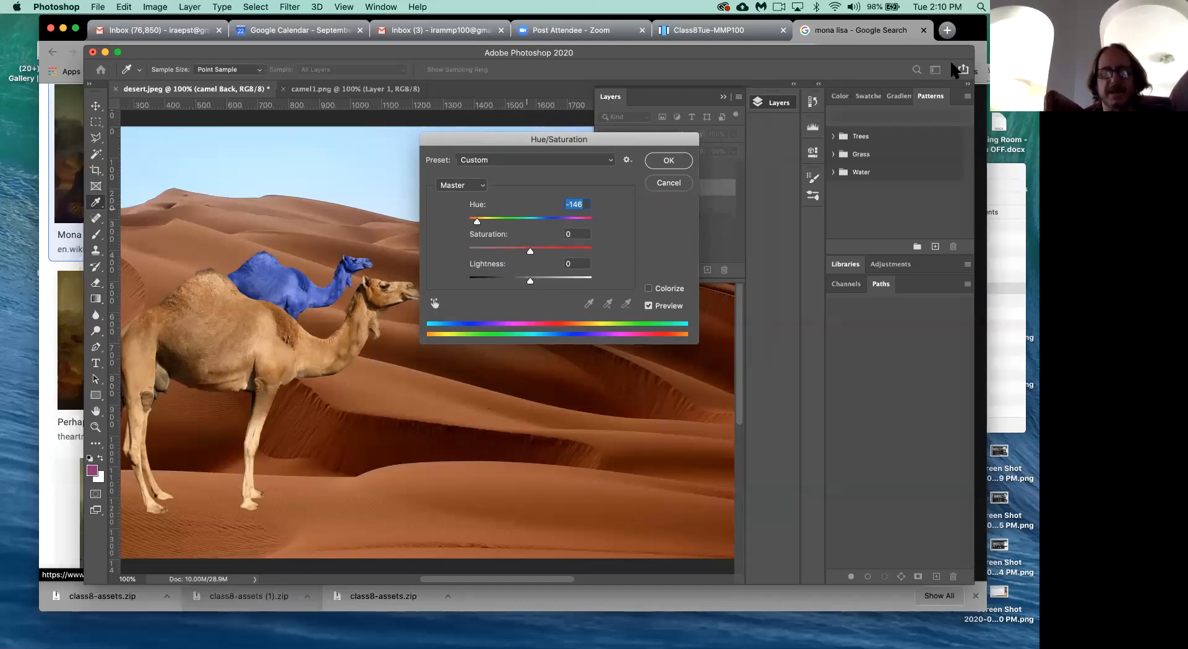
drag(672, 140, 656, 160)
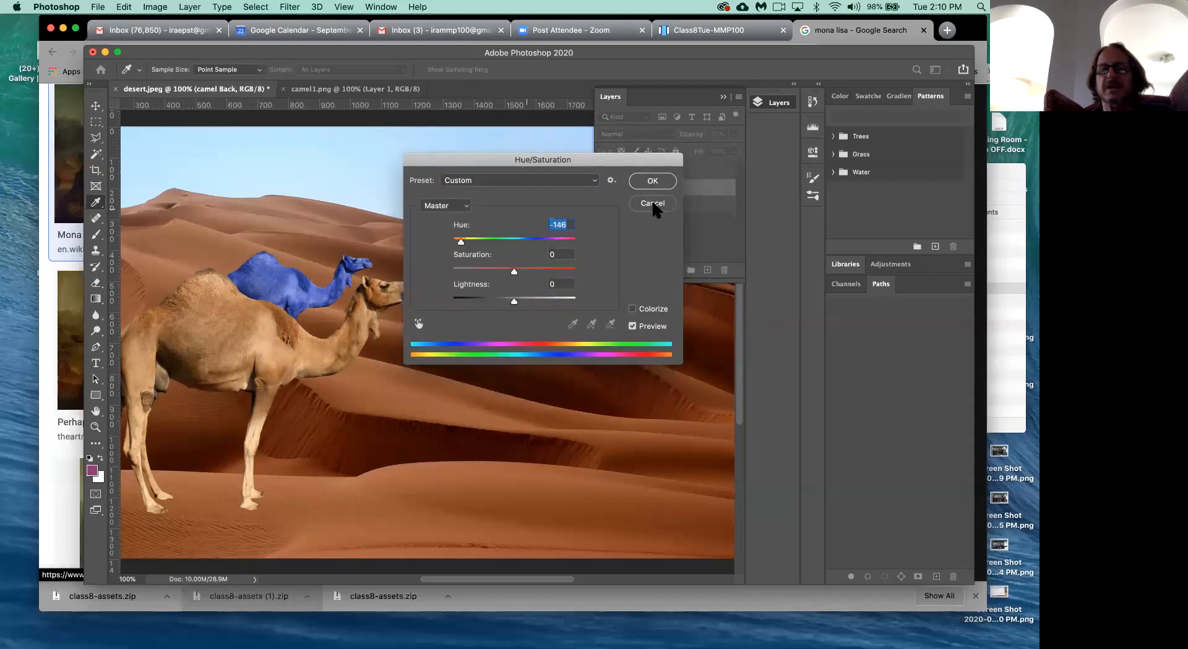
drag(612, 164, 560, 153)
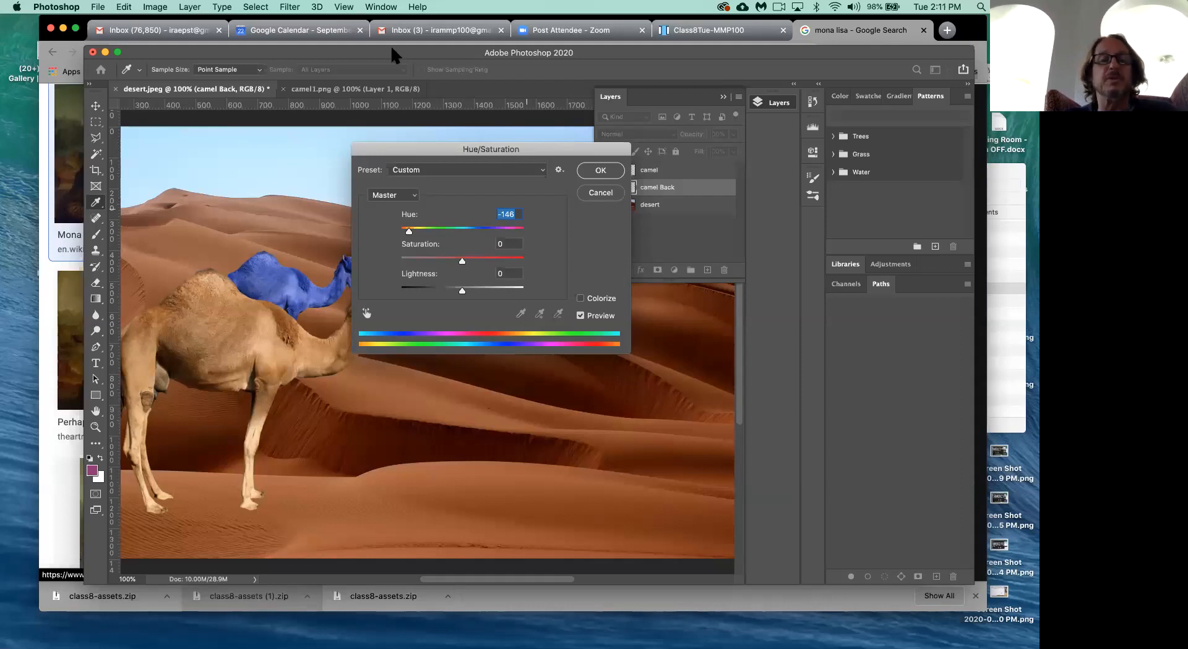
drag(498, 149, 418, 145)
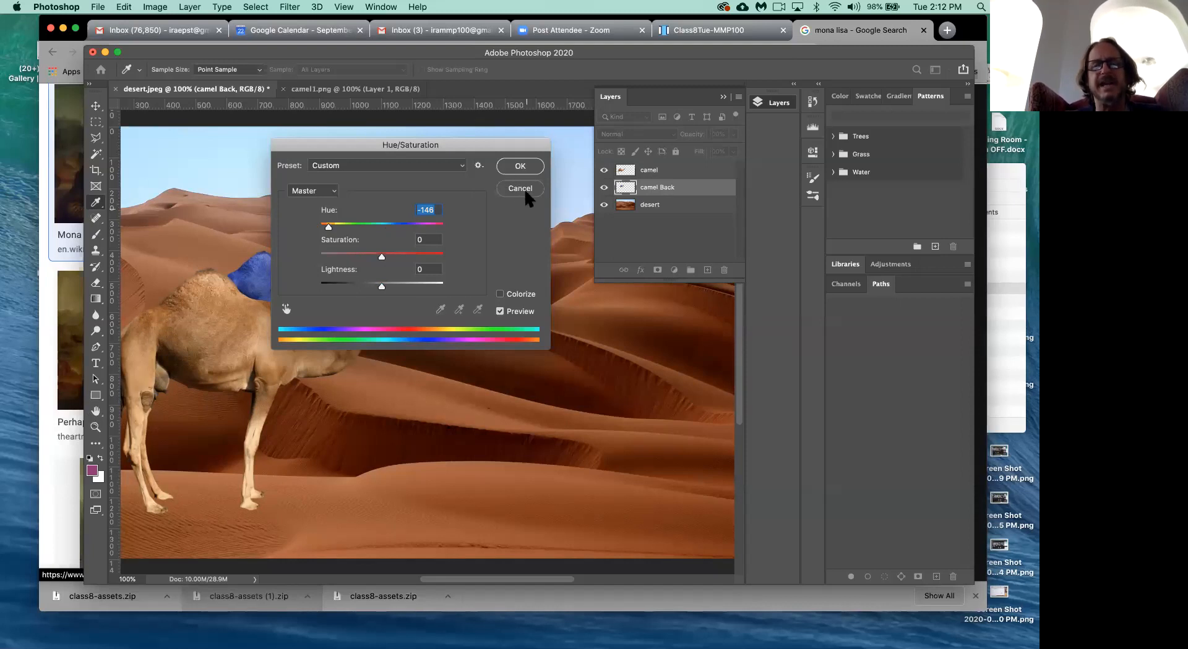
drag(509, 148, 503, 144)
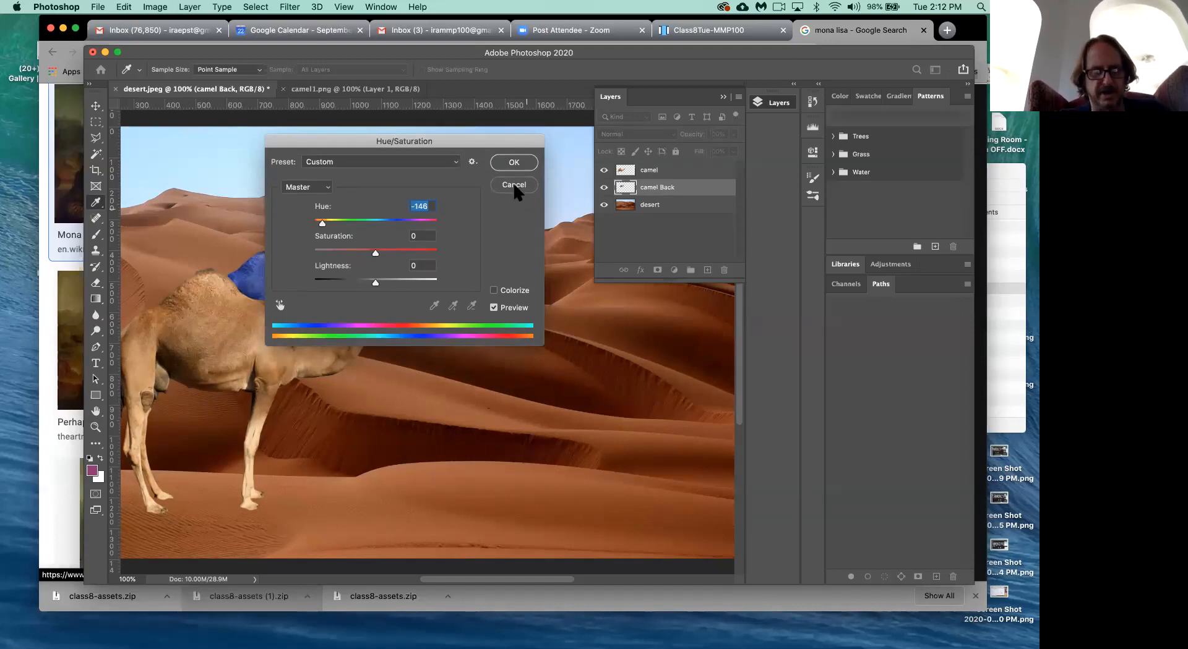
Step: Force quit Photoshop
key(super+alt+Escape)
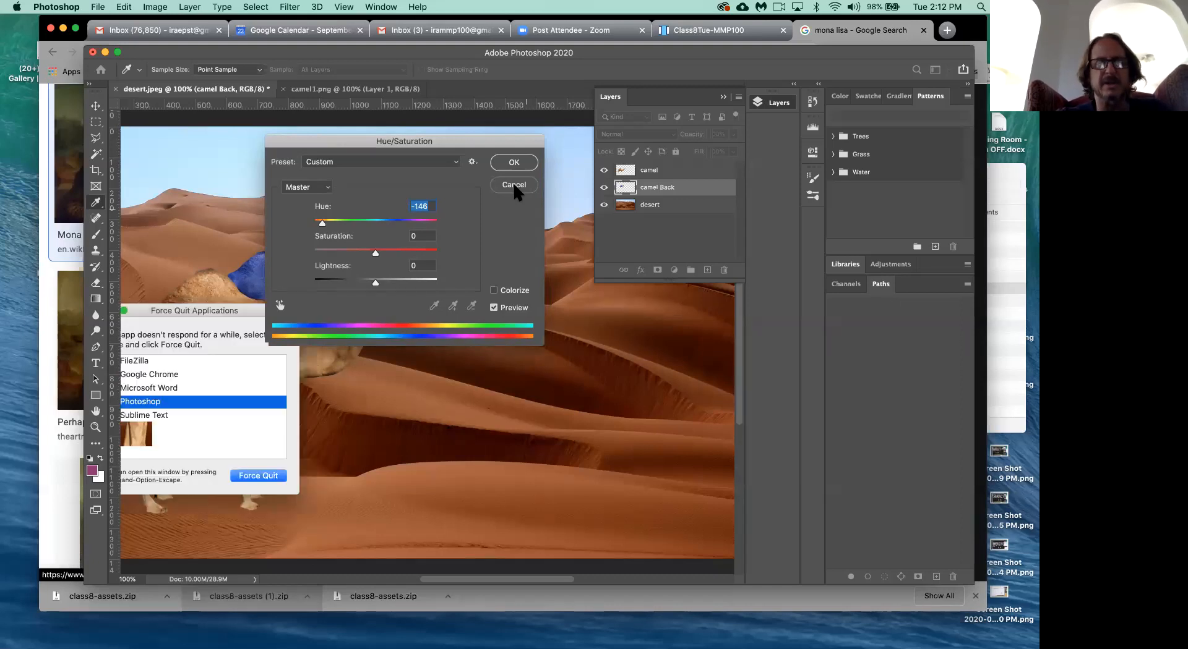
click(258, 475)
key(Escape)
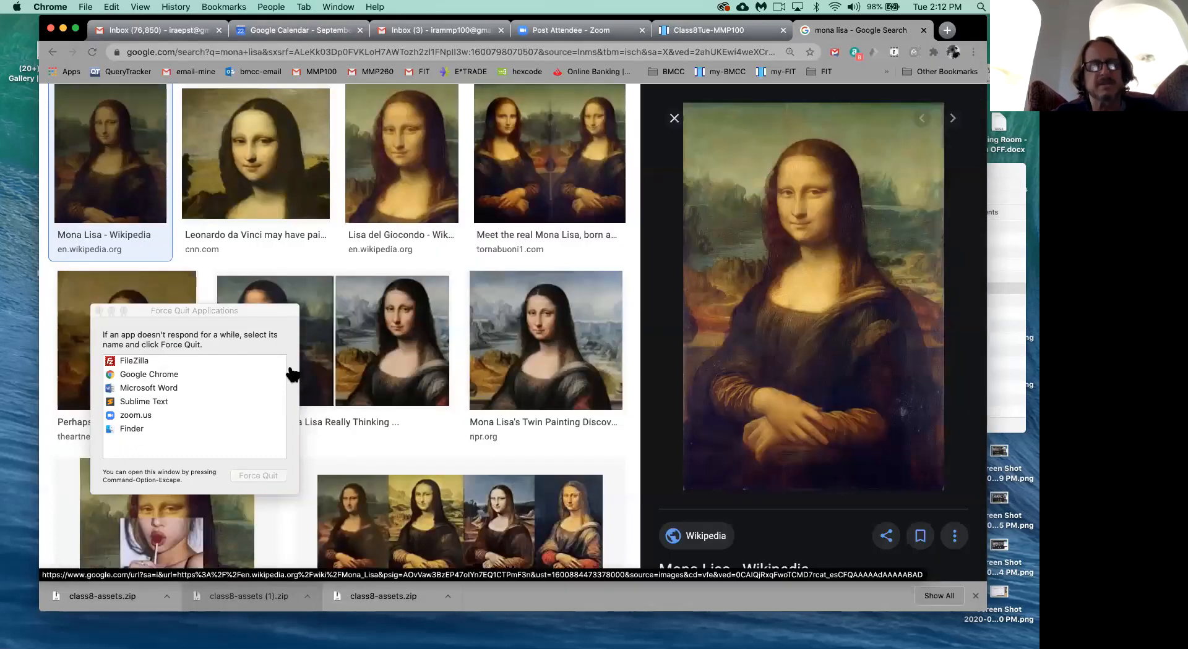
Step: Relaunch Photoshop and close the Force Quit Applications window
mouse_move(300, 646)
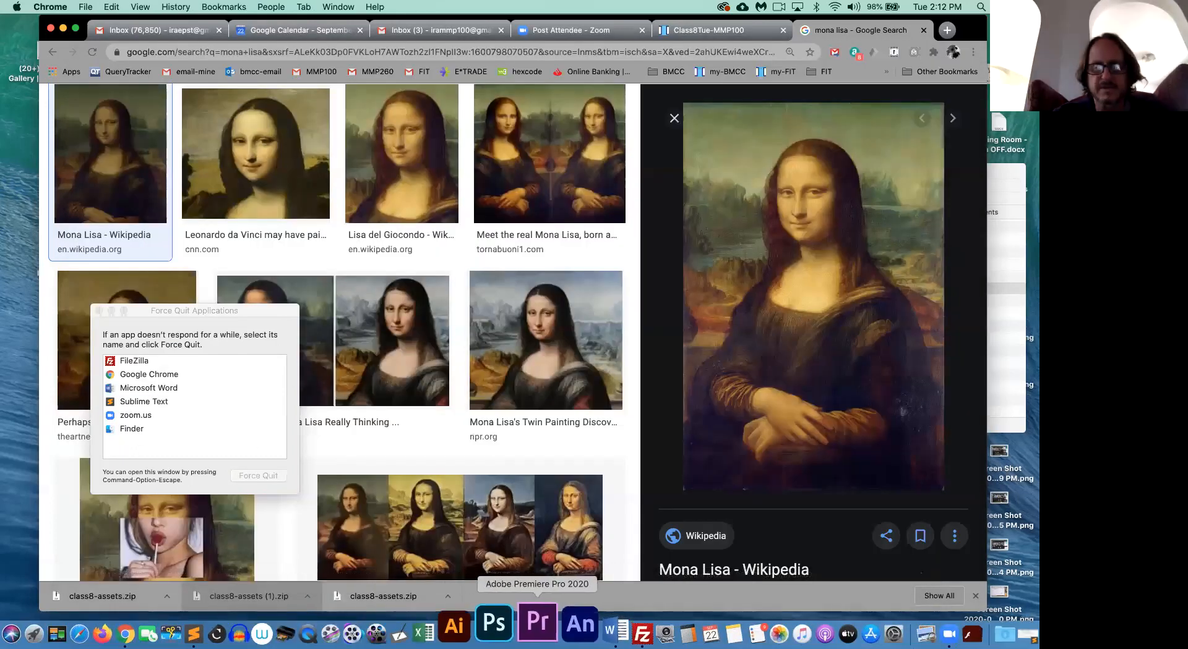
click(501, 624)
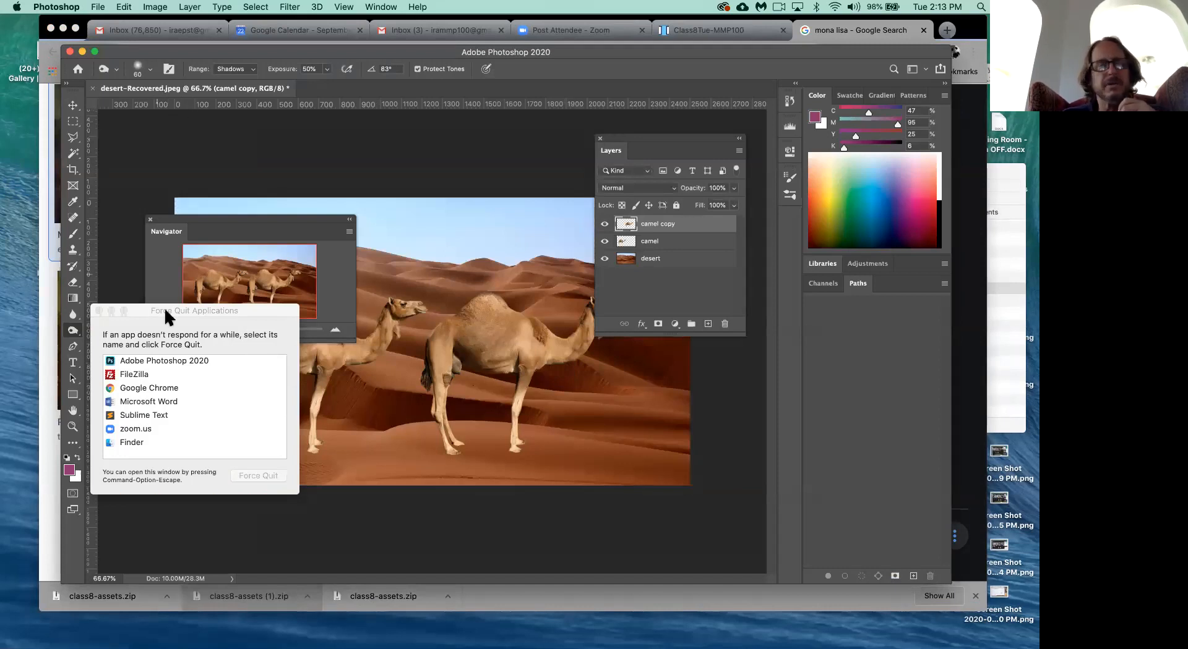
drag(240, 309, 240, 313)
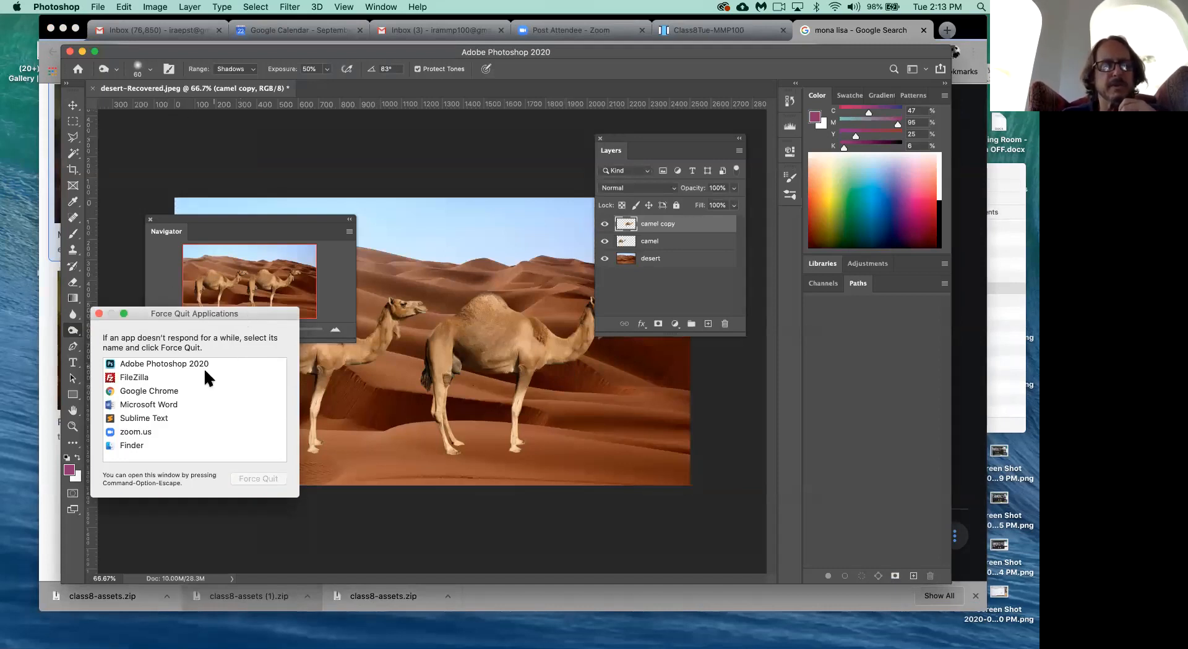
click(98, 313)
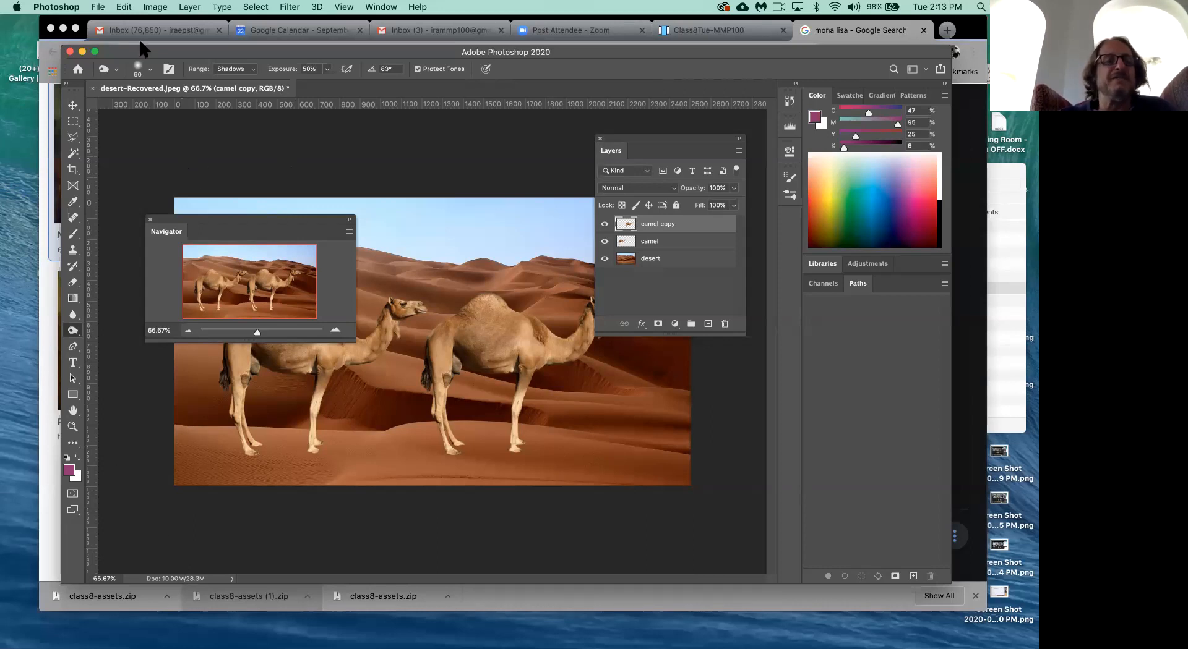
Step: Start saving the recovered document under a new name, entering desertAndCamel.psd as the file name
click(96, 7)
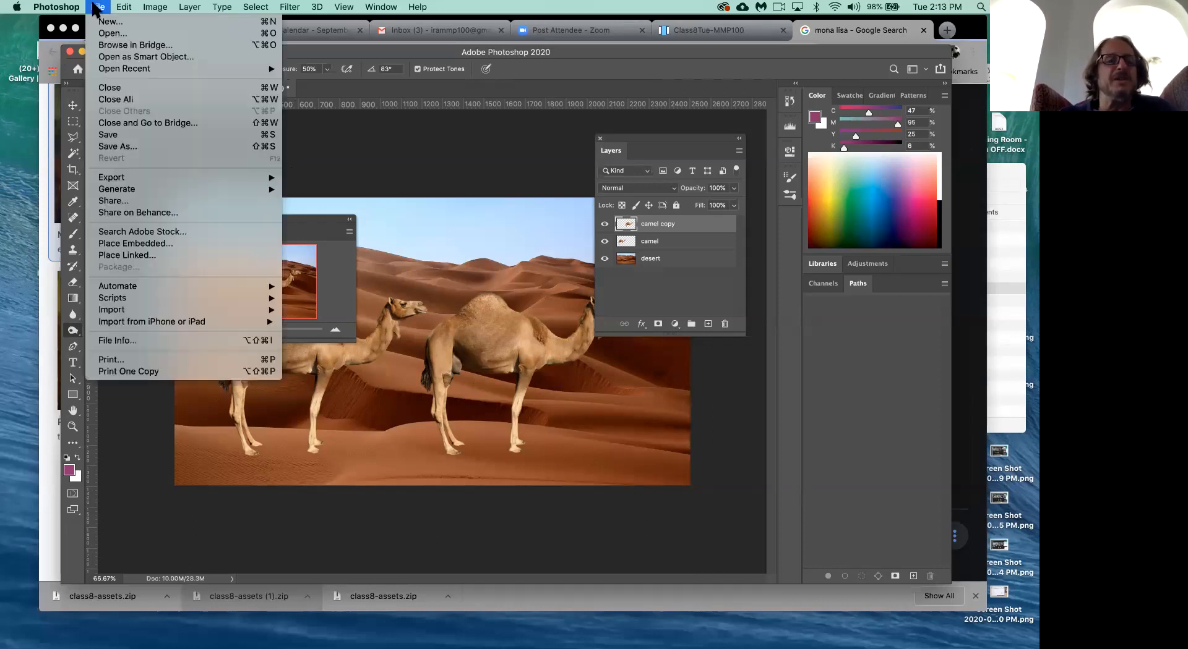
click(136, 148)
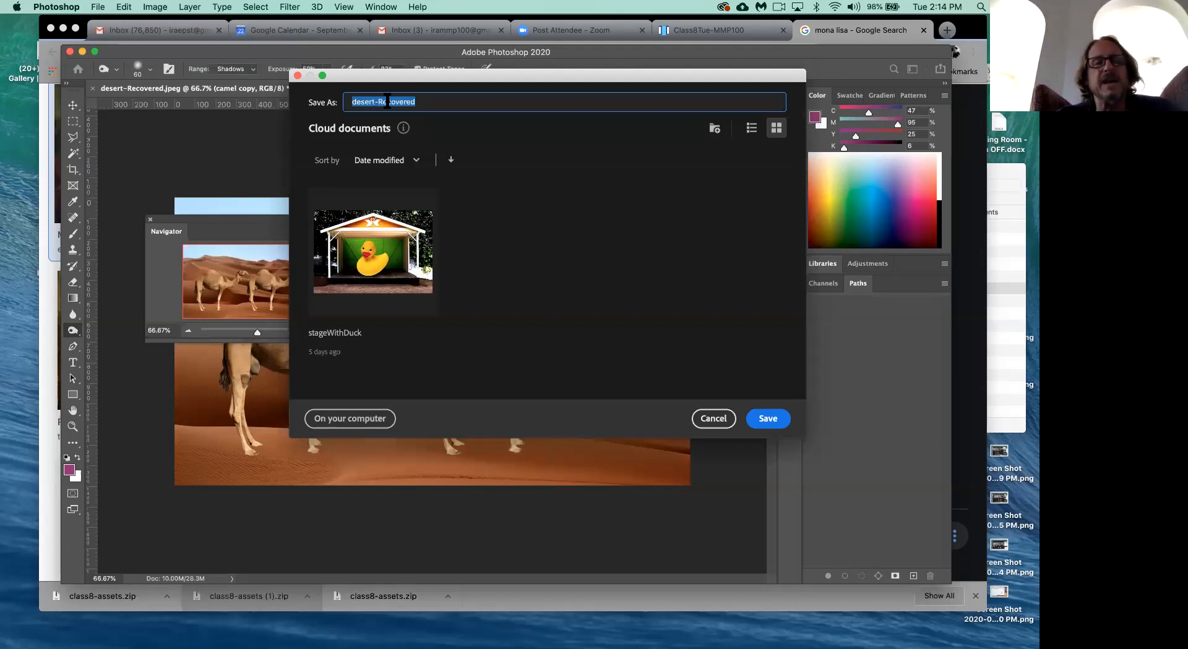
text(deser)
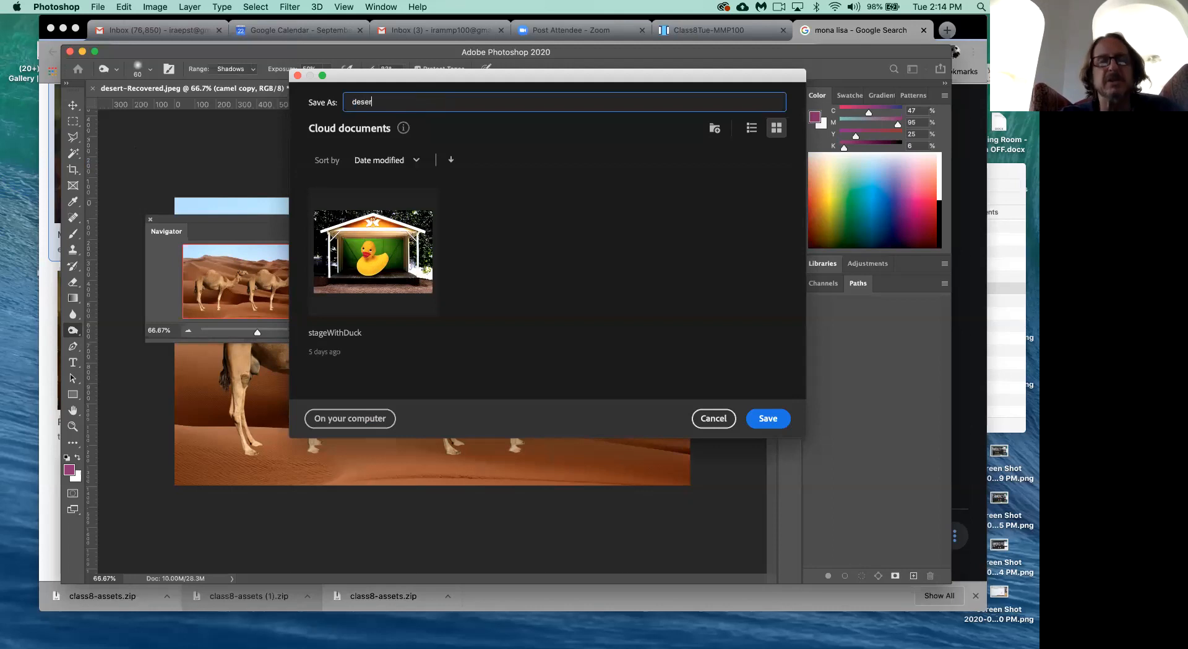
text(tAnd)
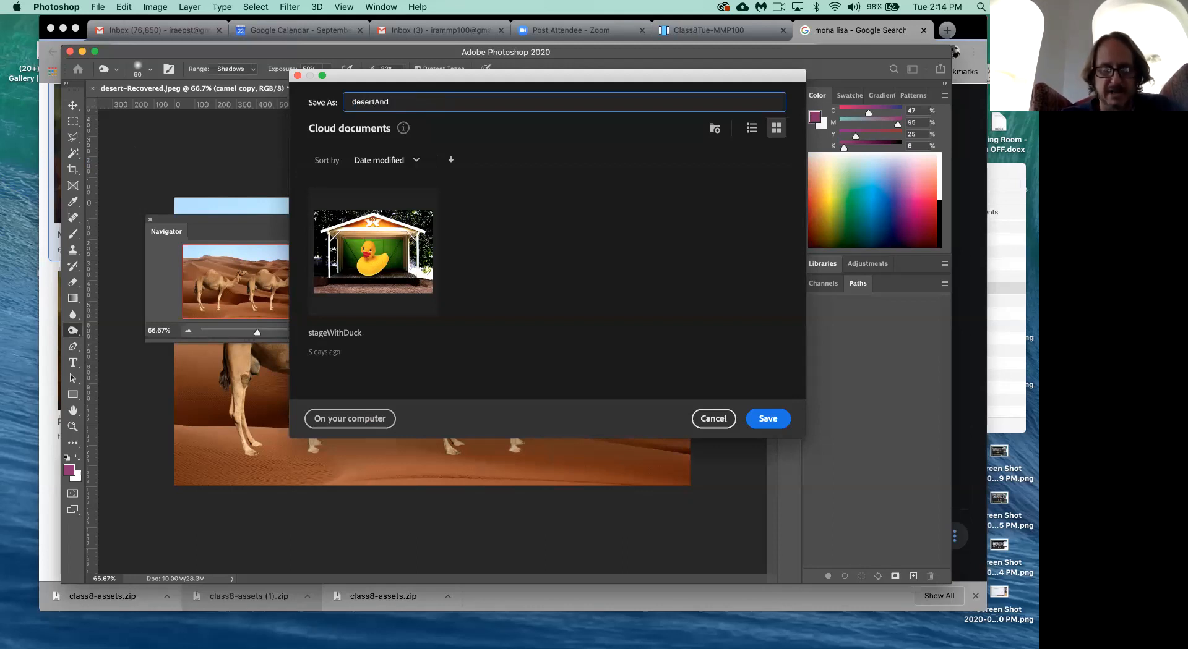
text(Camel)
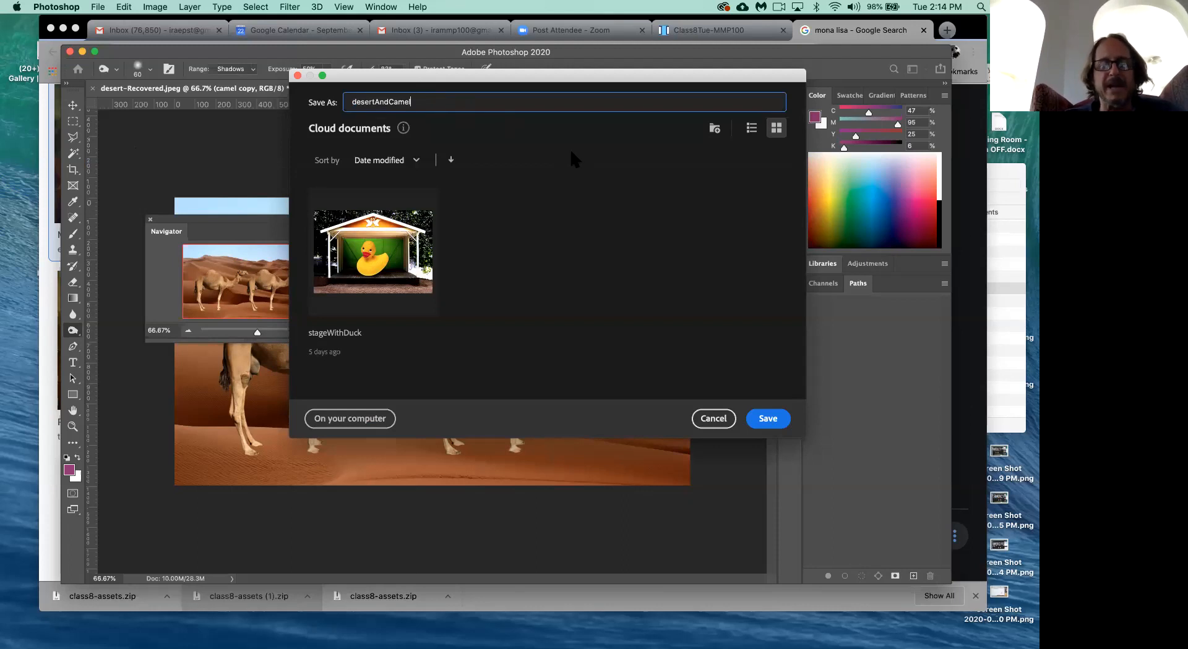
text(.p)
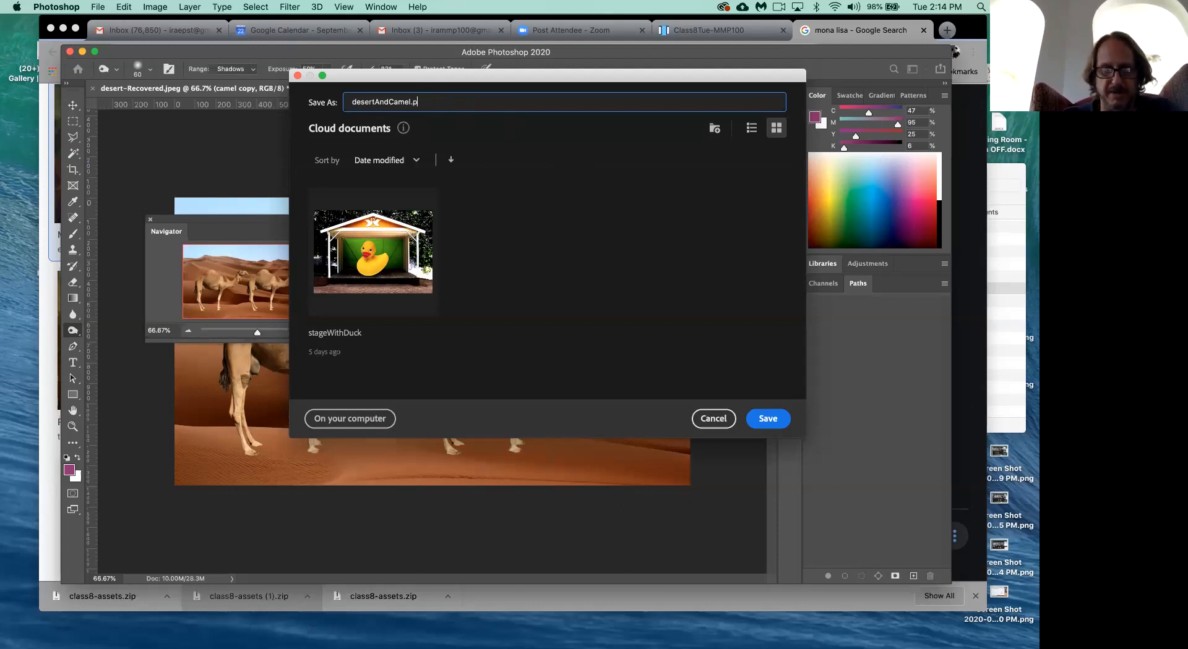
text(sd)
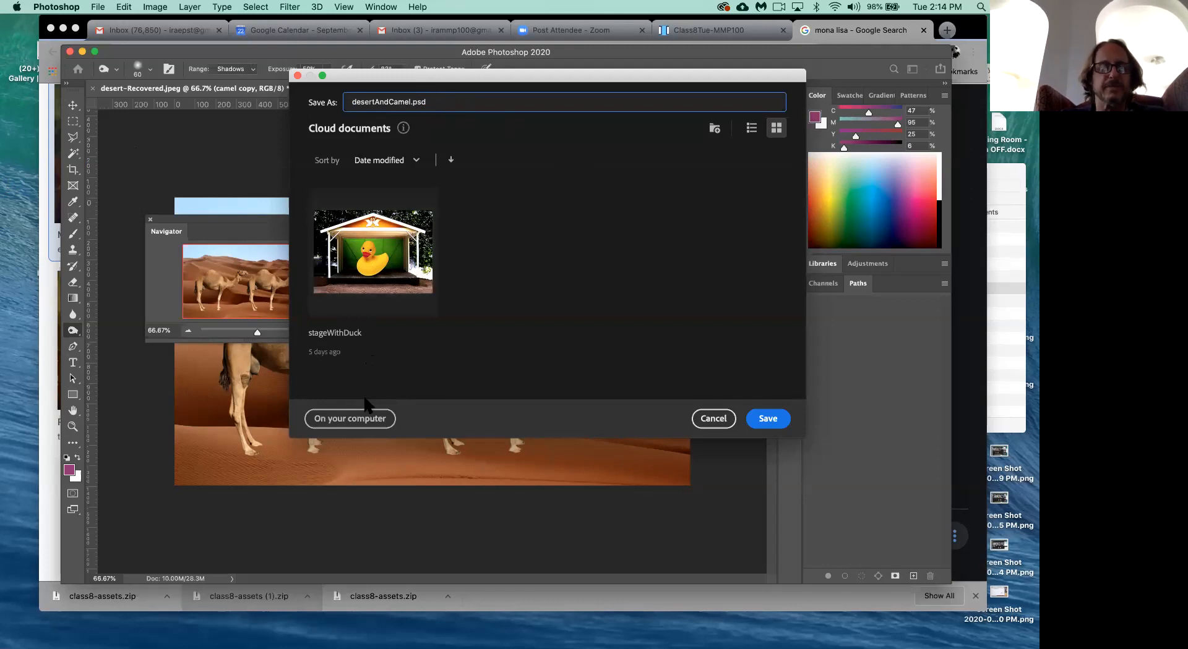
Step: Save the file on the computer in the Desktop's class8-assets folder, in Photoshop format with layers and Maximize Compatibility on
click(350, 424)
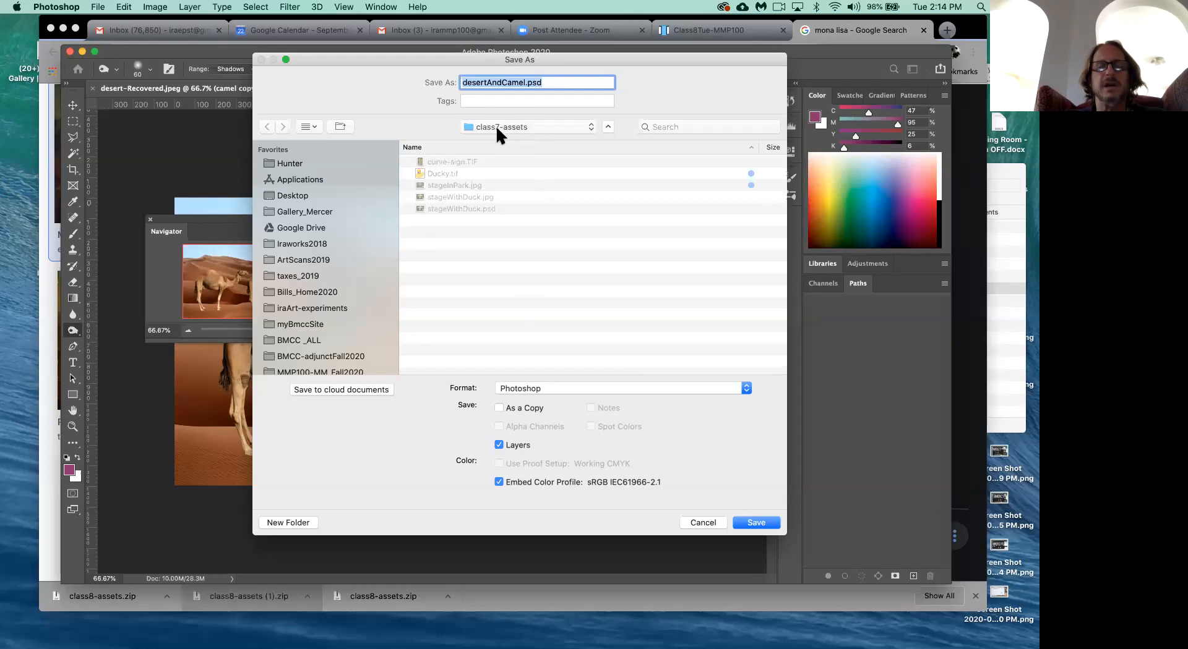
click(302, 197)
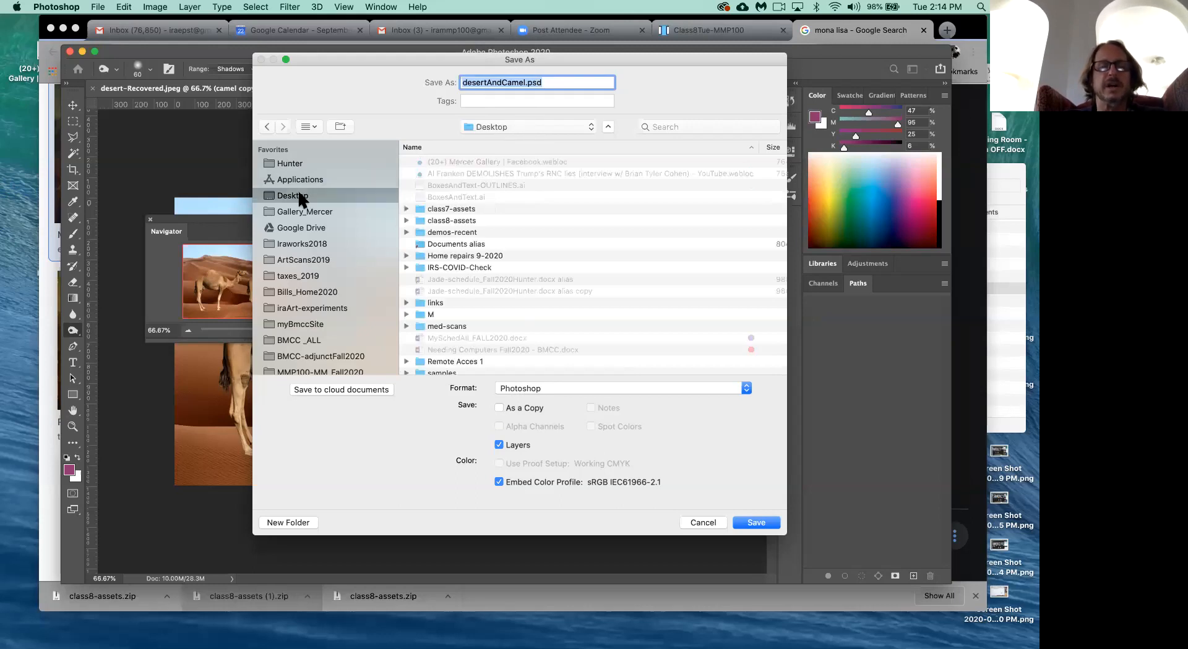
double_click(418, 221)
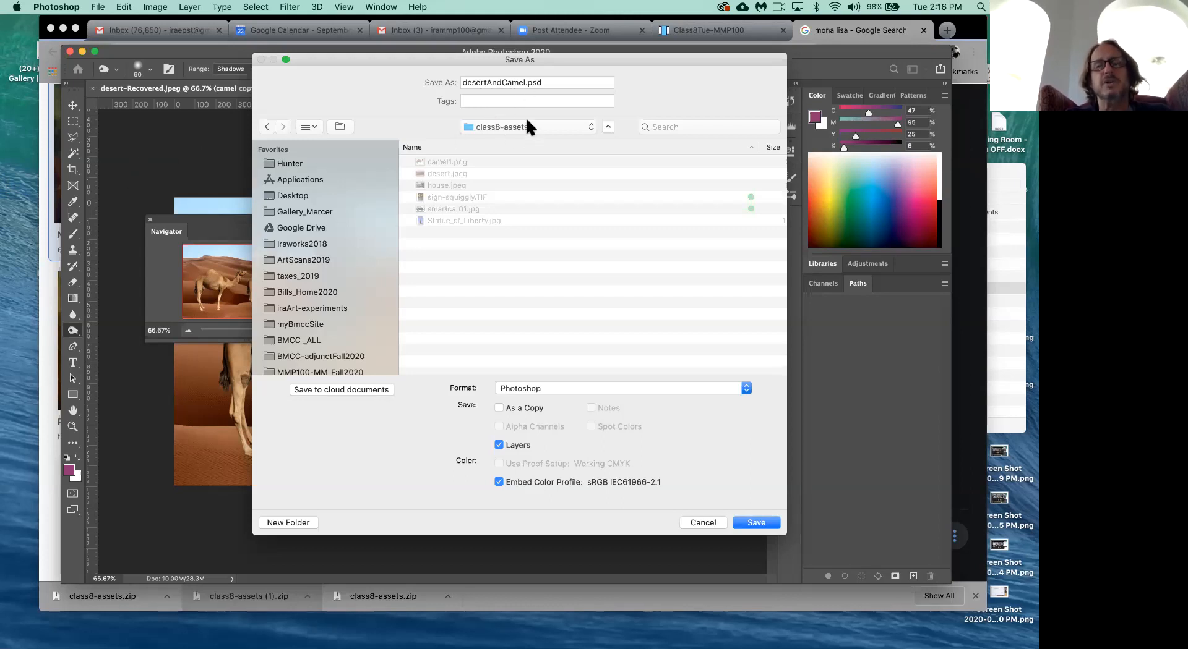
click(762, 523)
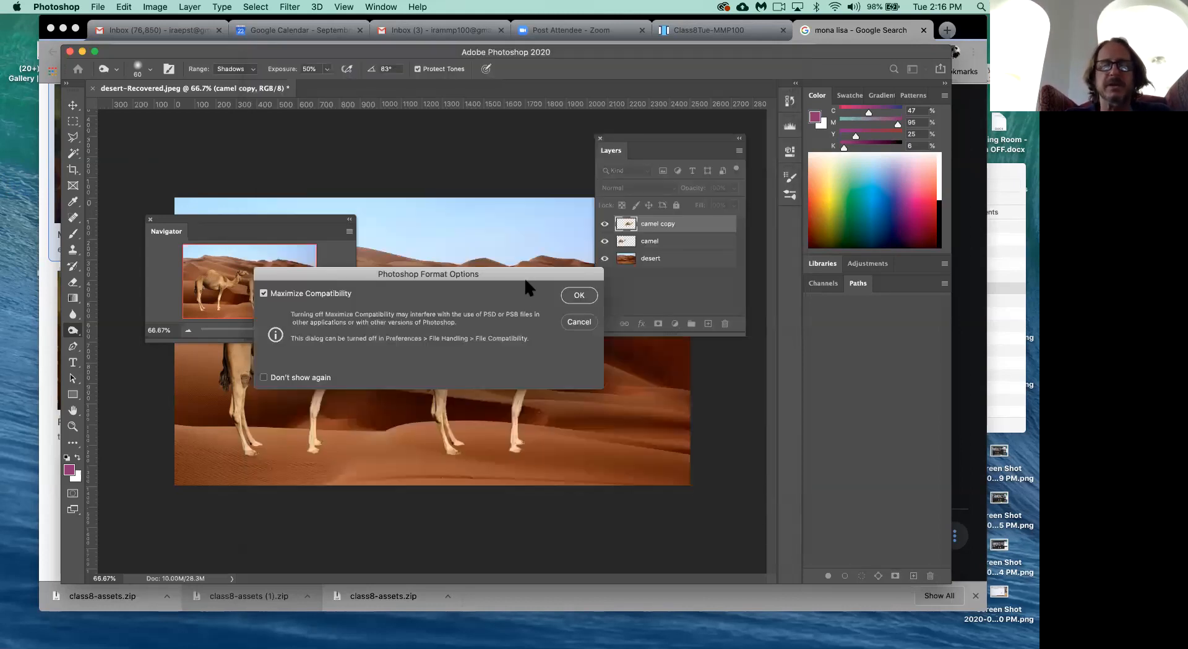
drag(520, 273, 486, 282)
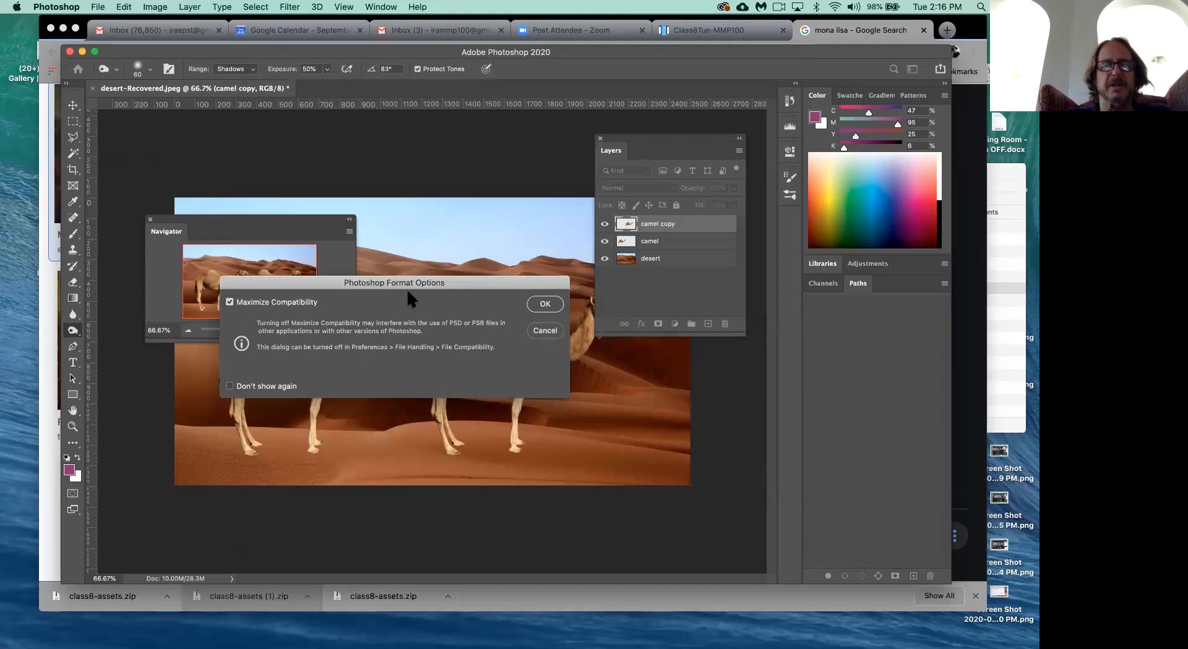
click(545, 304)
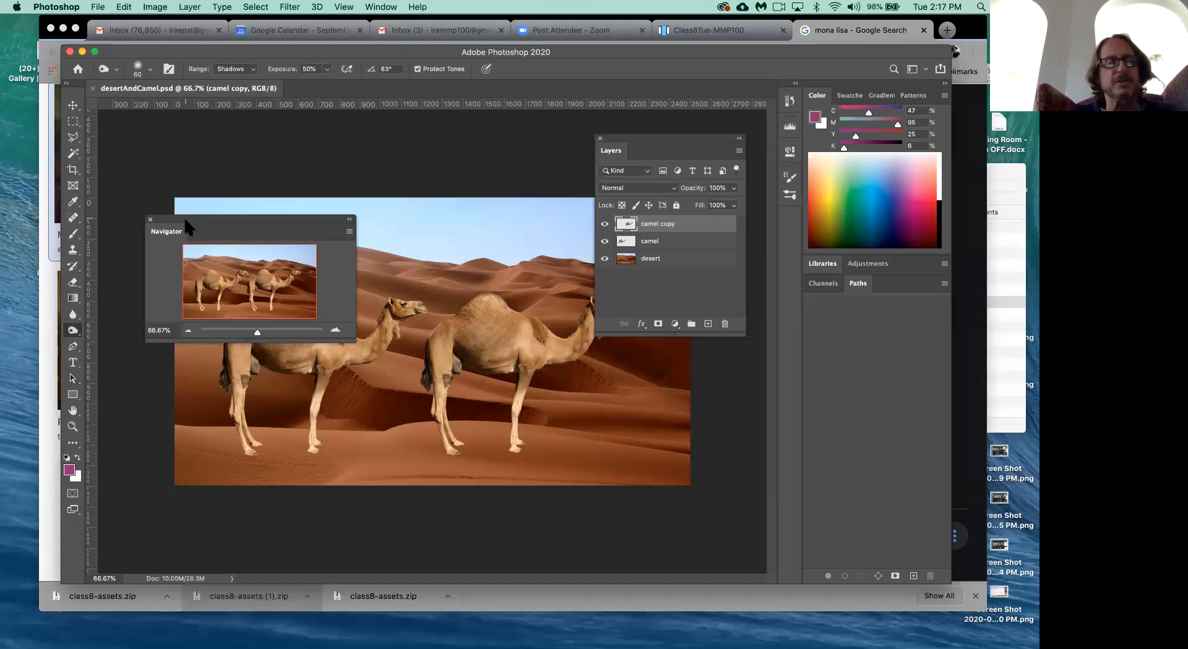
Step: Close the Navigator panel and scale down the camel copy, moving it over beside the original camel
drag(183, 216, 213, 345)
click(178, 351)
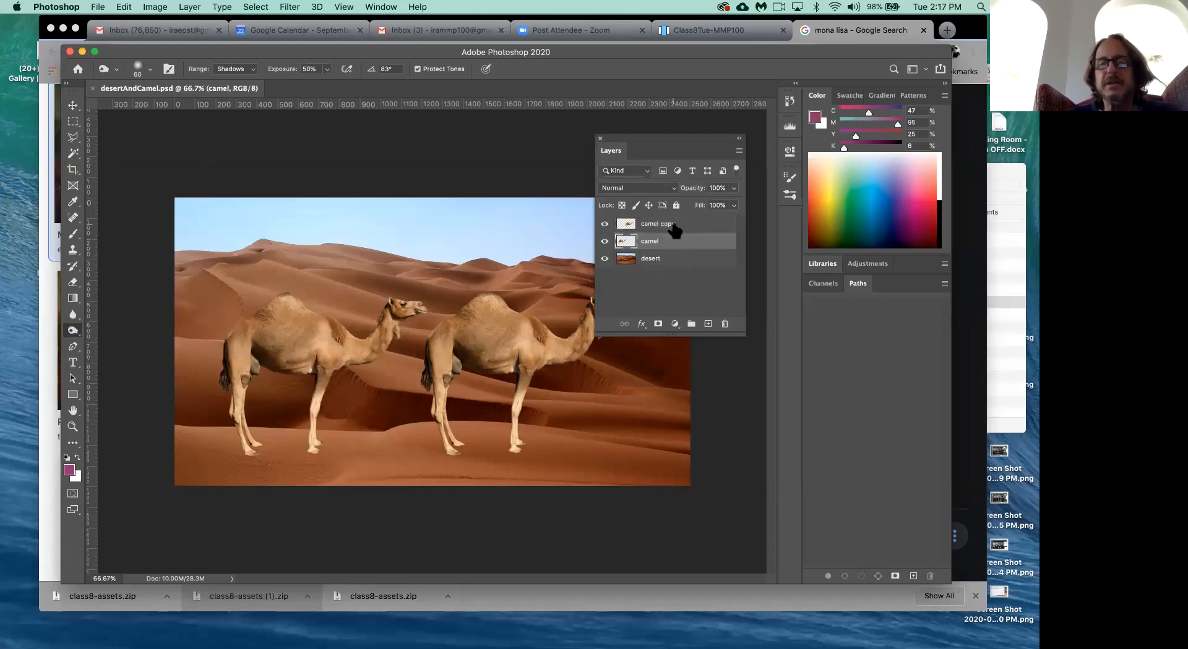
key(super+t)
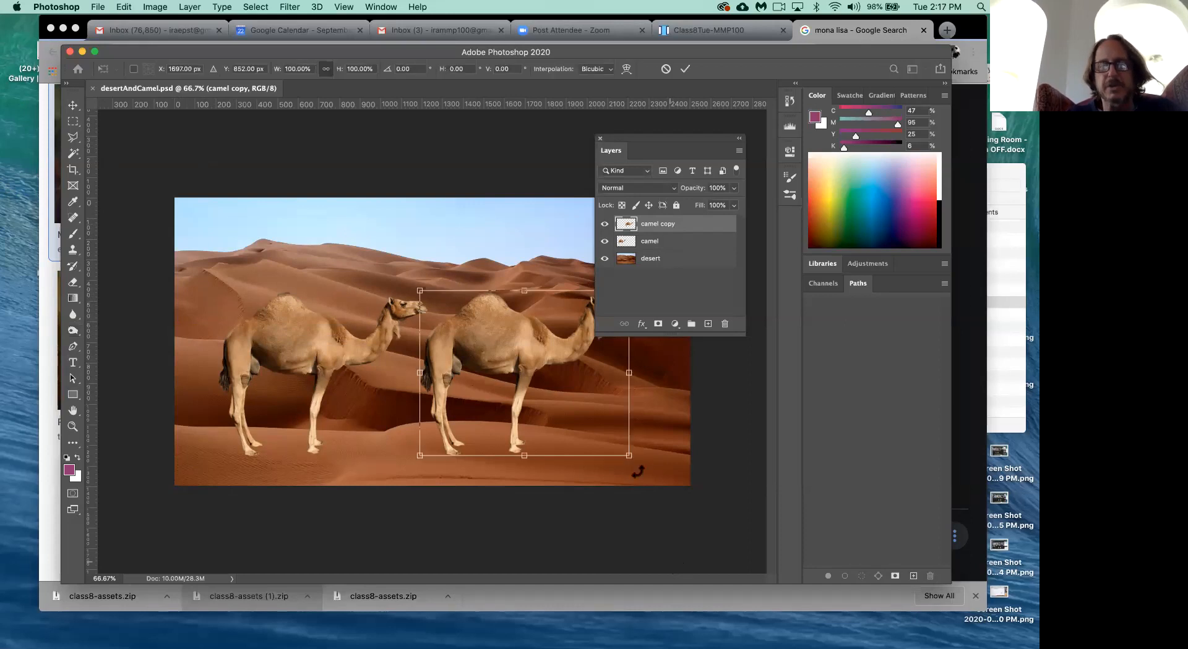
drag(628, 455, 549, 395)
drag(475, 323, 340, 319)
Step: Place the camel copy layer beneath the camel layer and move the small camel up behind the large camel's back
drag(670, 245, 670, 250)
click(73, 105)
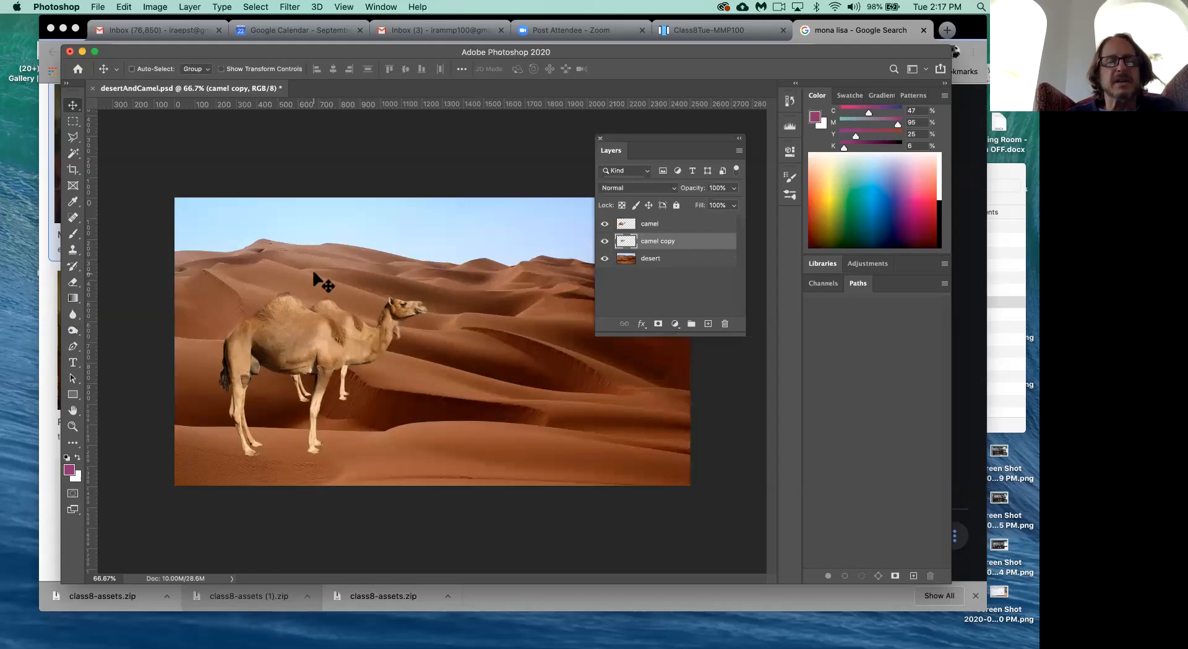
drag(331, 307, 306, 278)
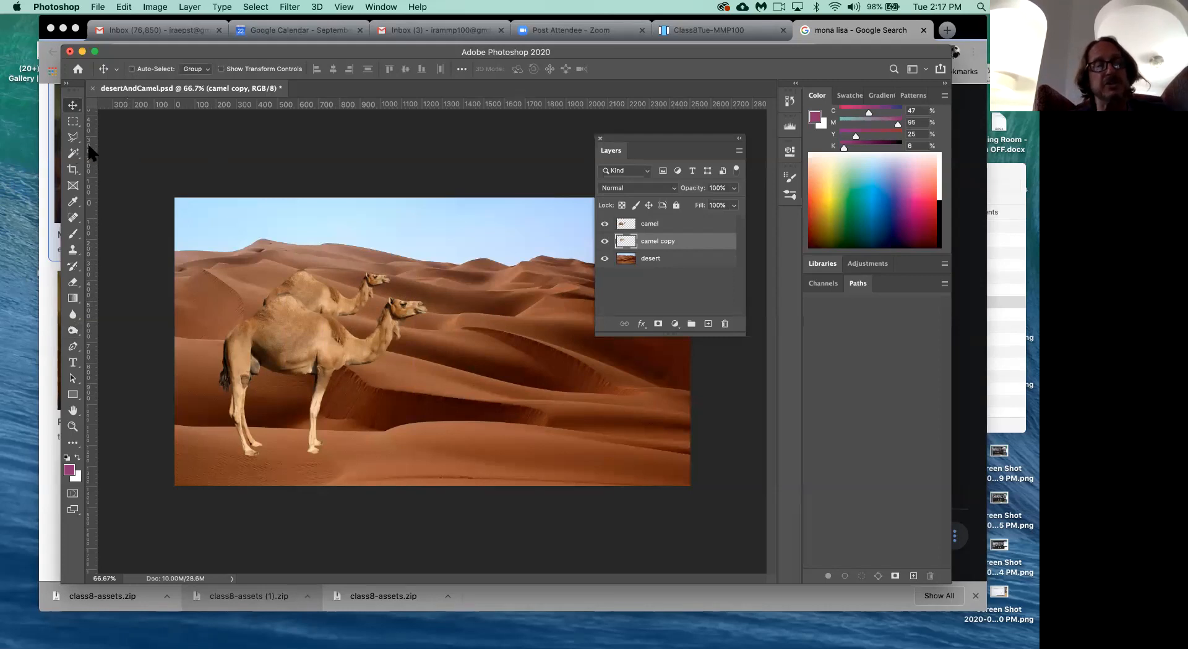
Step: Try recolouring the rear camel with Hue/Saturation, using Colorize with hue 209 and saturation 11
key(super)
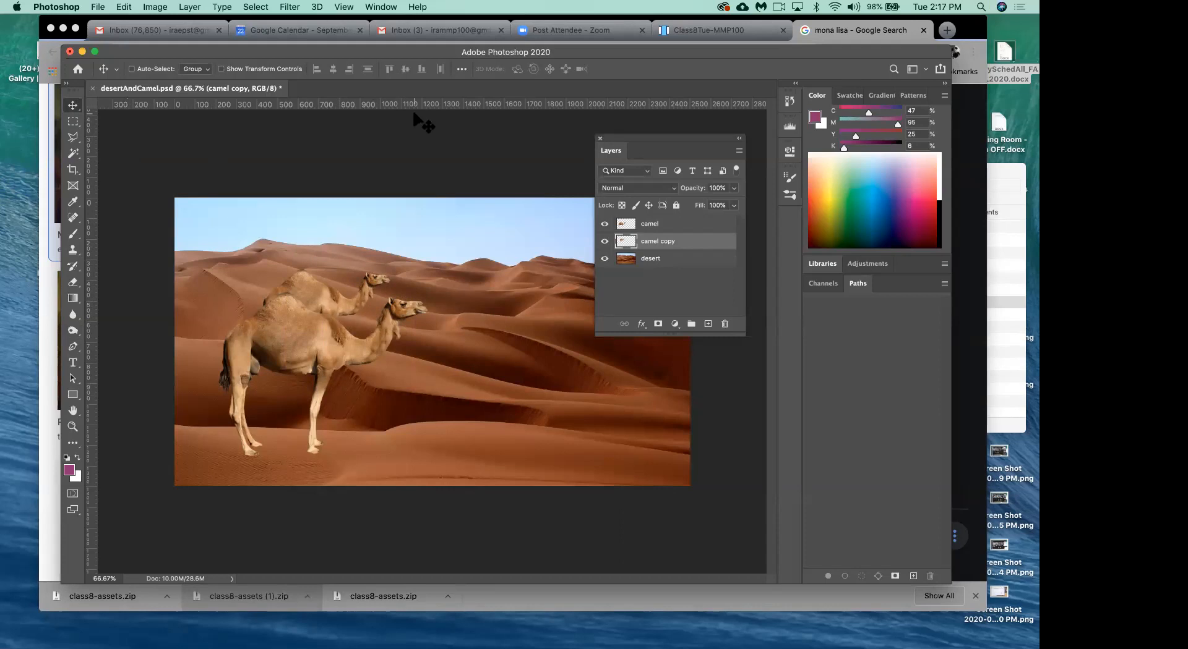
key(super+u)
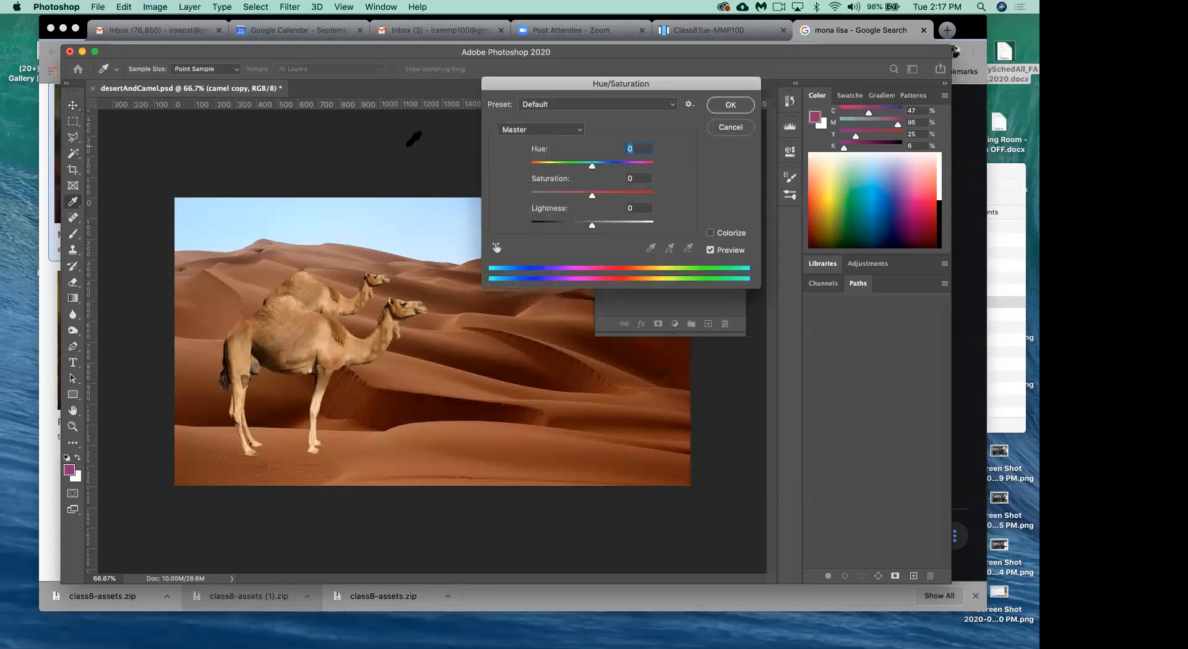
click(594, 167)
drag(582, 167, 581, 168)
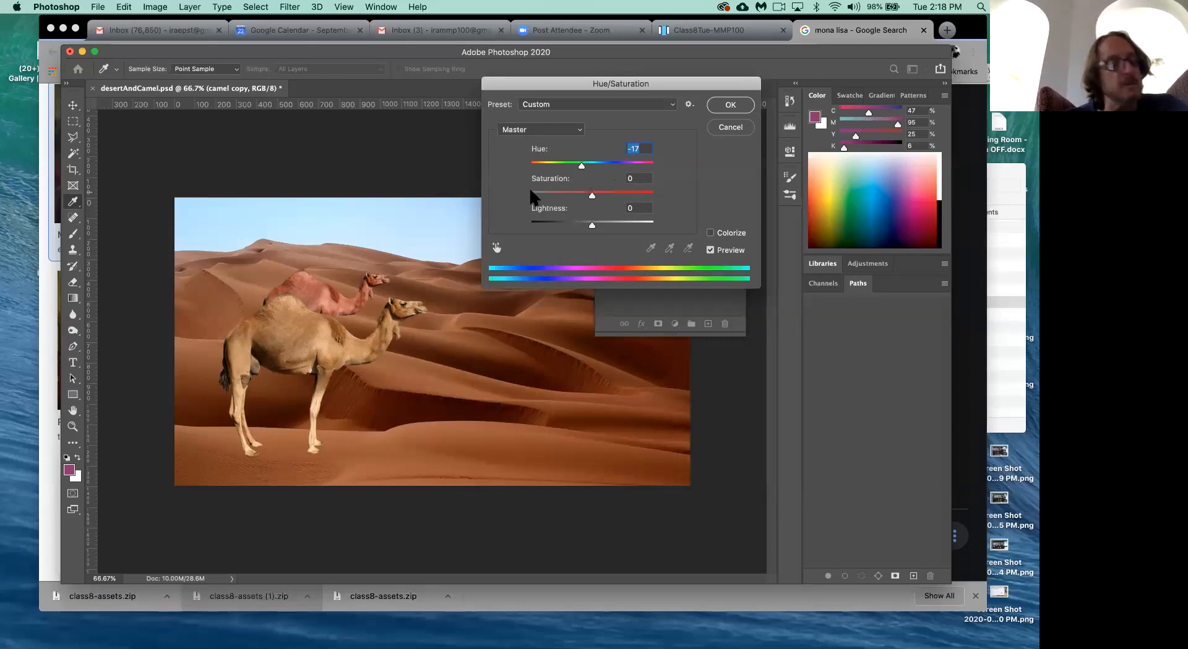
click(710, 233)
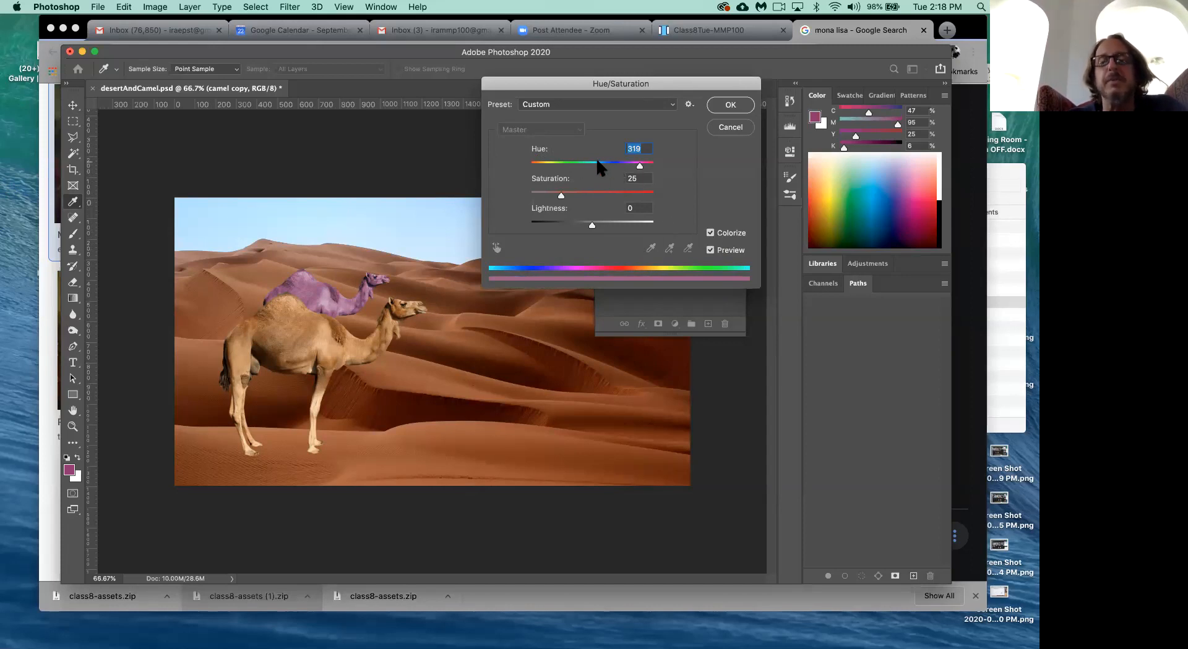
drag(637, 165, 602, 164)
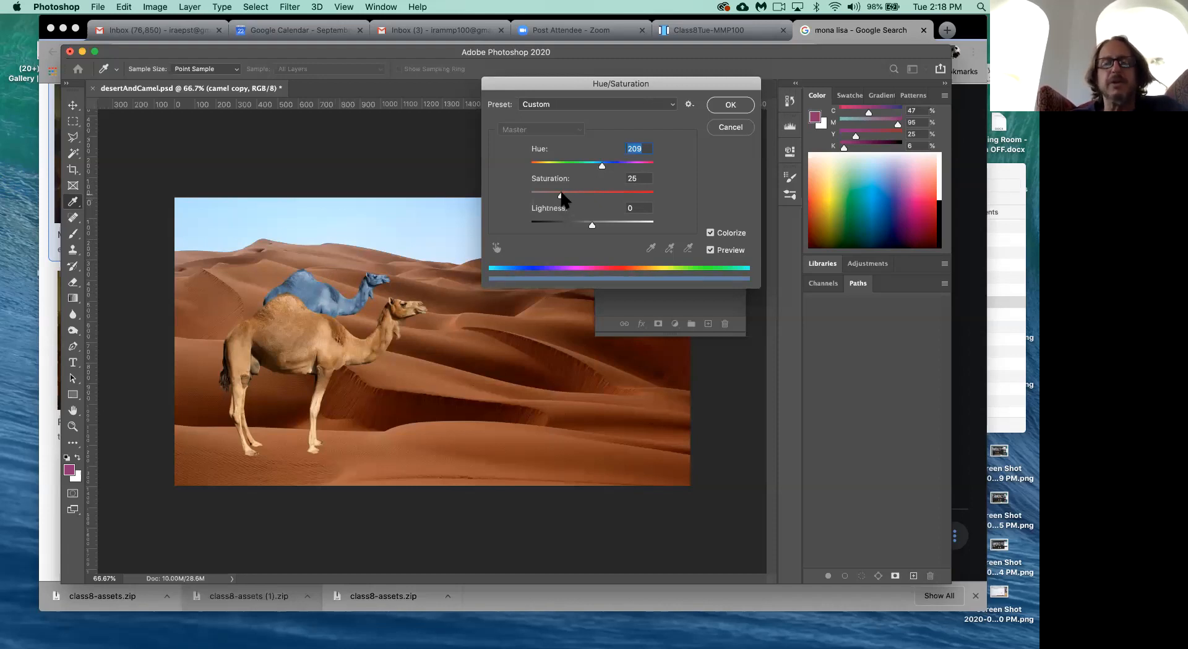
drag(560, 195, 543, 196)
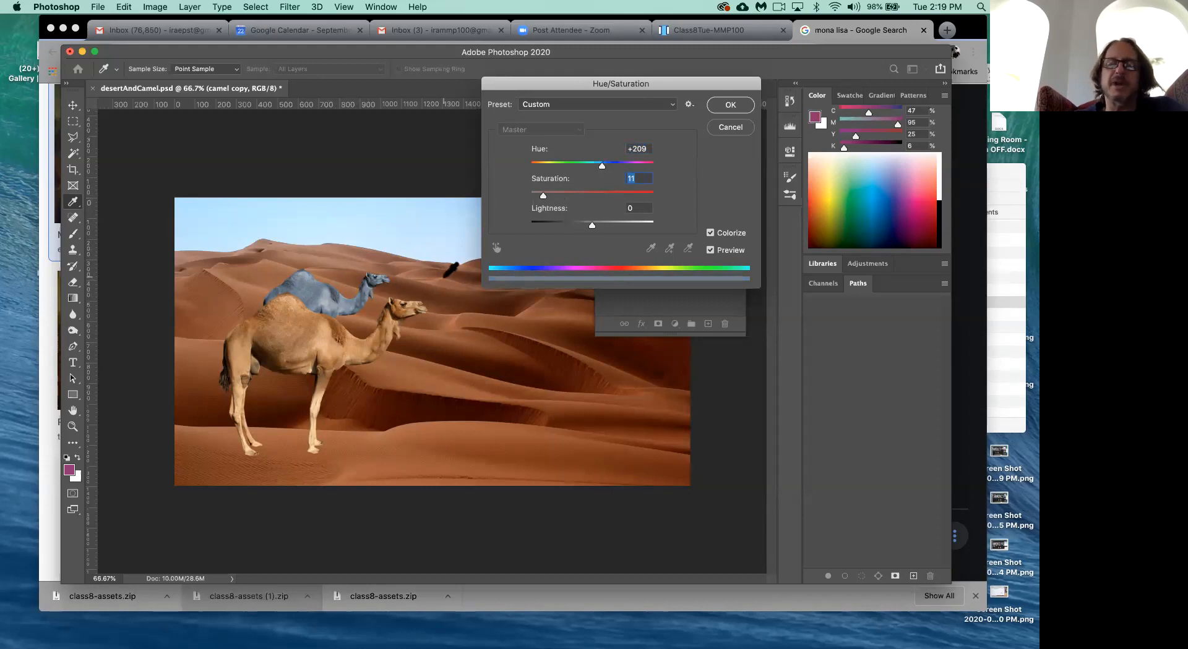
Step: Try the rear camel without Colorize at hue -148 and saturation -75, and cancel the Hue/Saturation adjustment
click(710, 233)
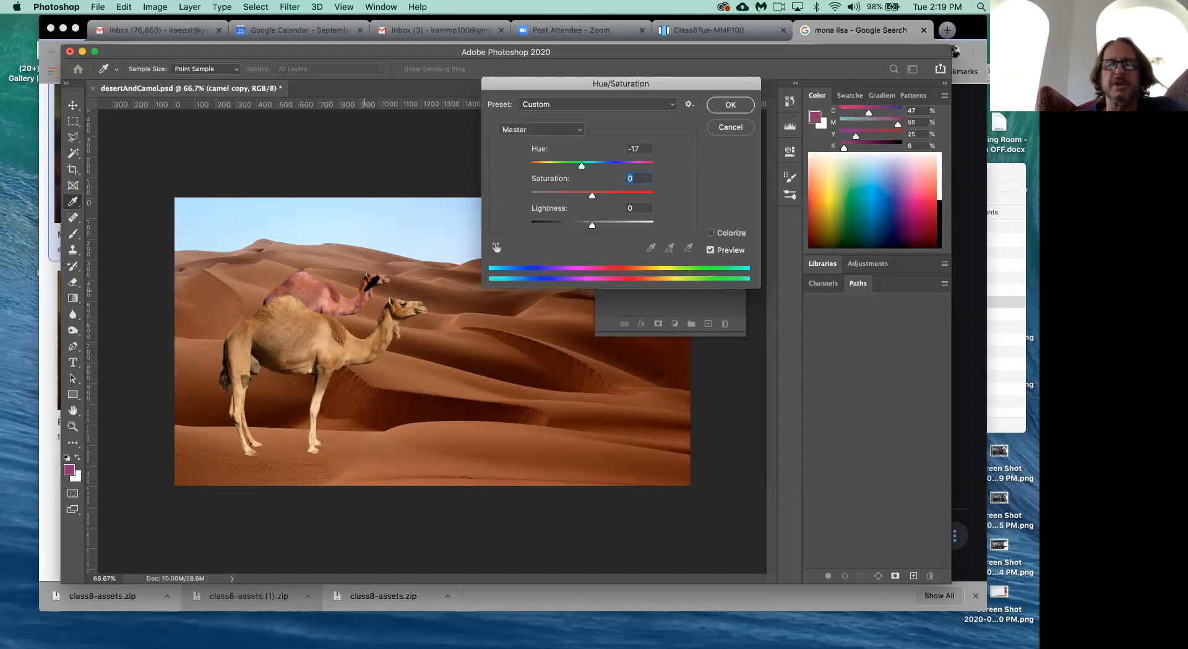
drag(592, 167, 539, 167)
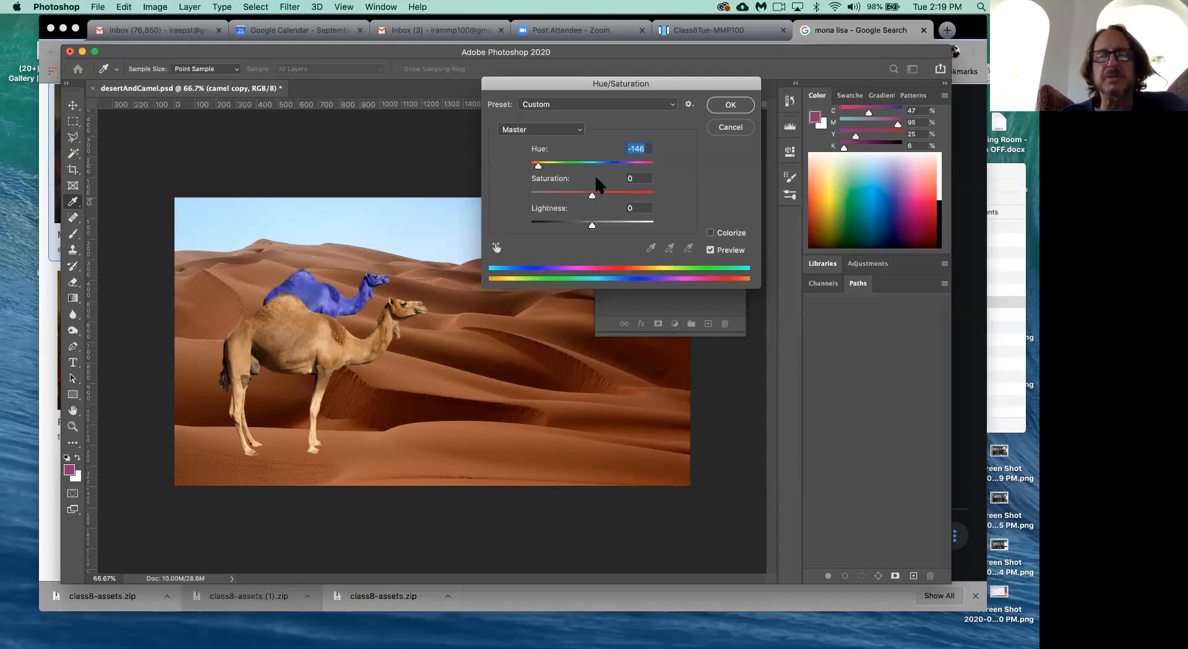
drag(592, 196, 564, 196)
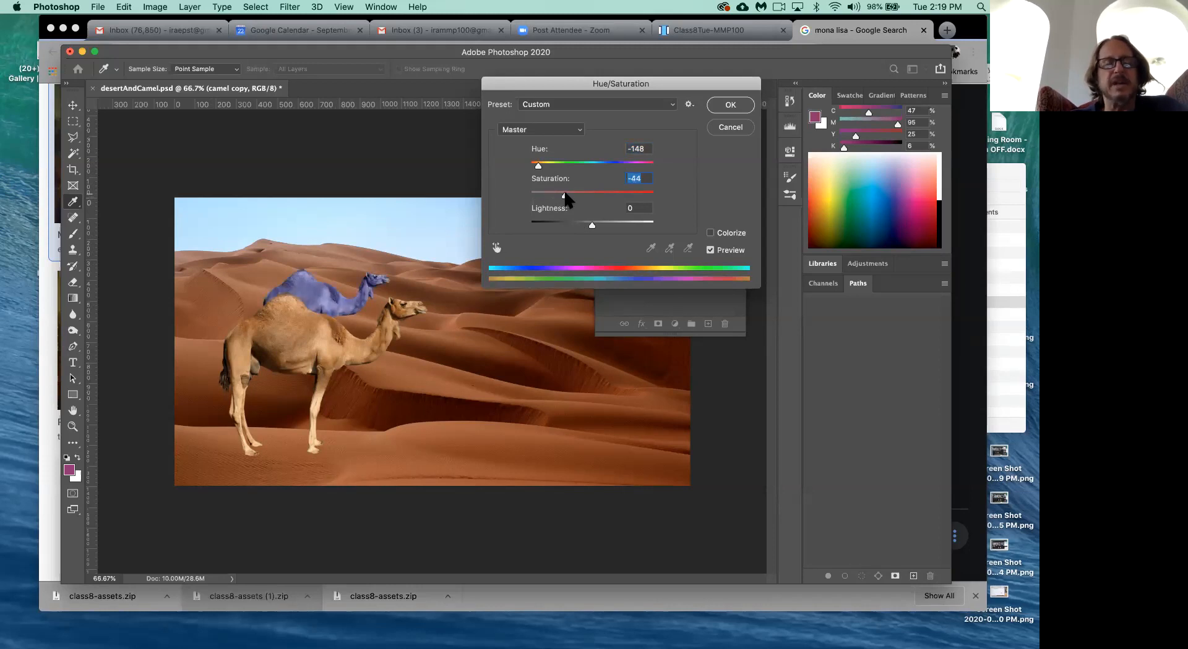
click(555, 195)
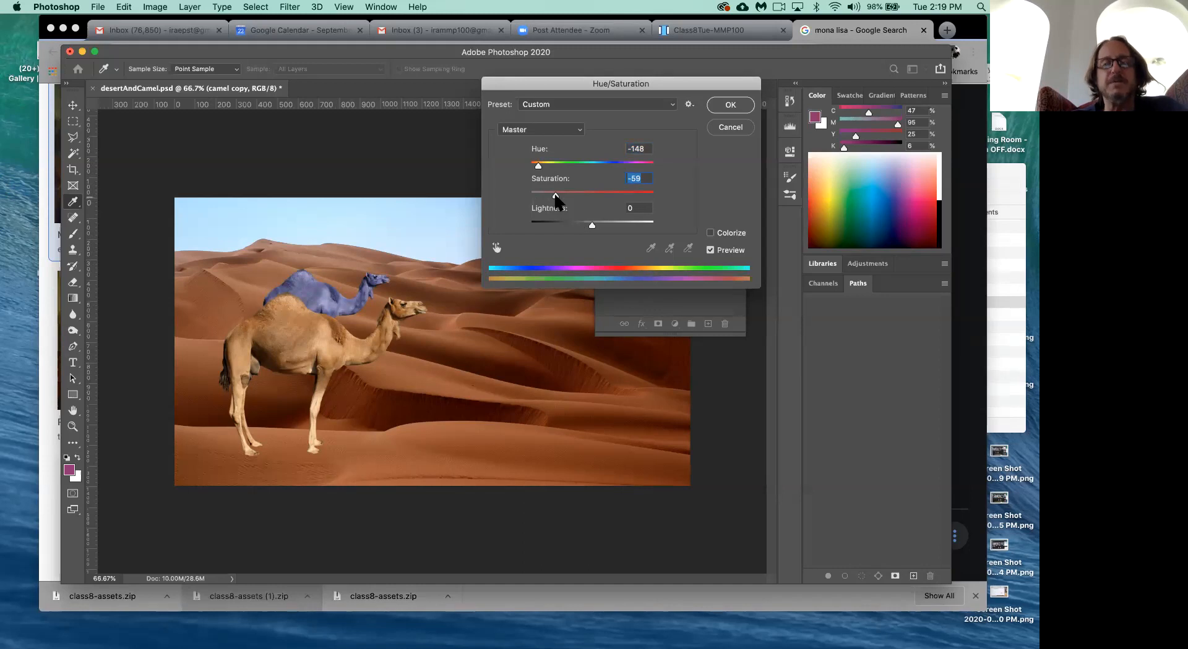
drag(555, 196, 544, 196)
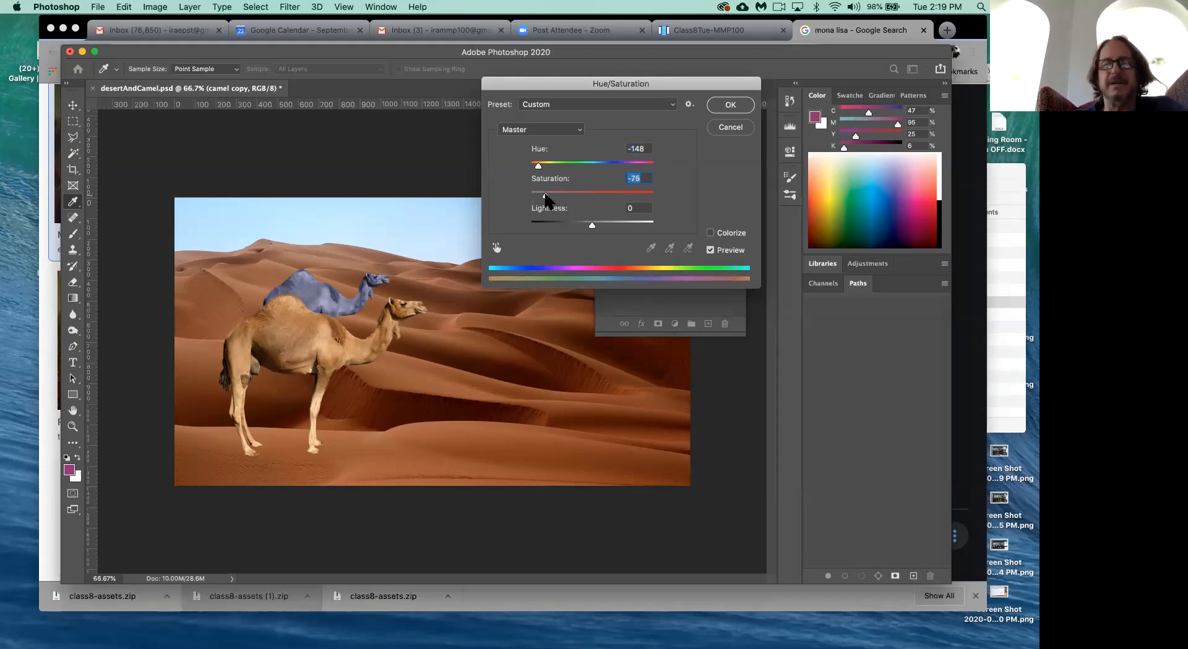
click(730, 127)
key(v)
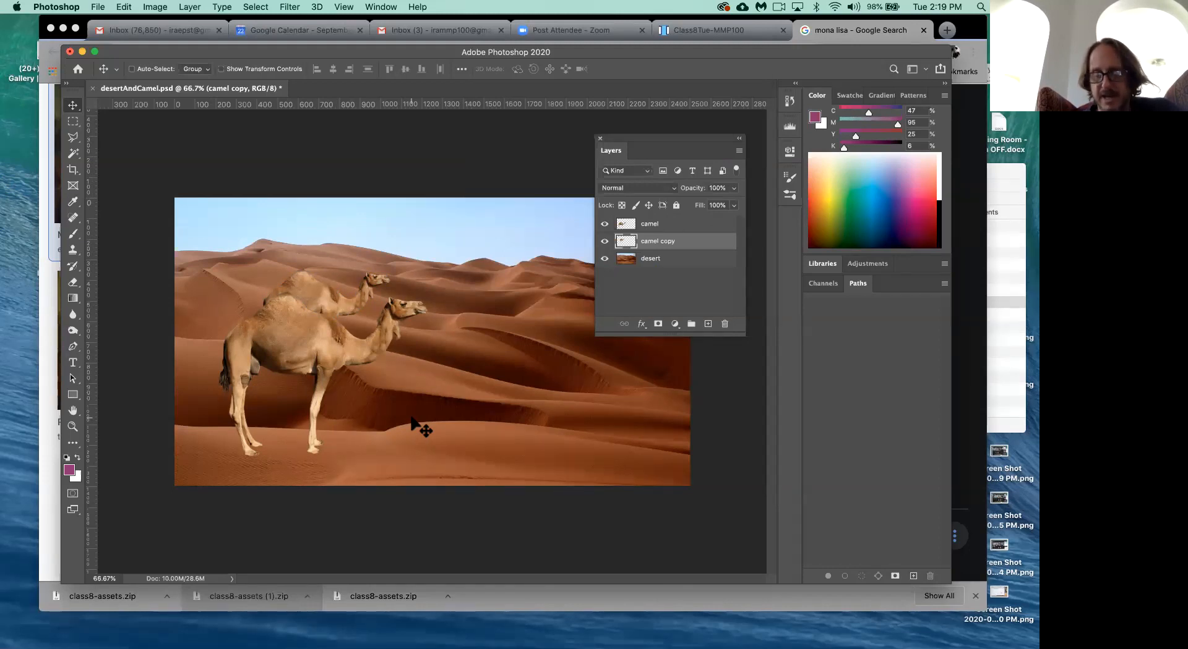
Step: Brighten the rear camel with Levels, setting the white input to 214 and the midtones to 1.13
key(super+l)
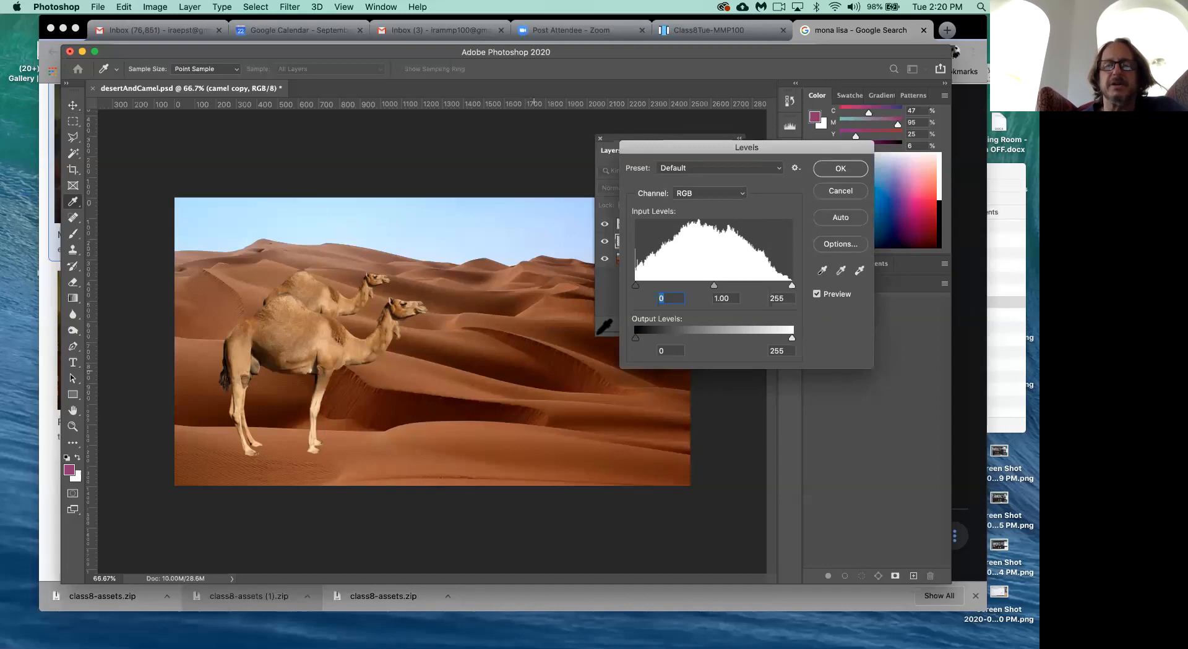
drag(792, 286, 695, 286)
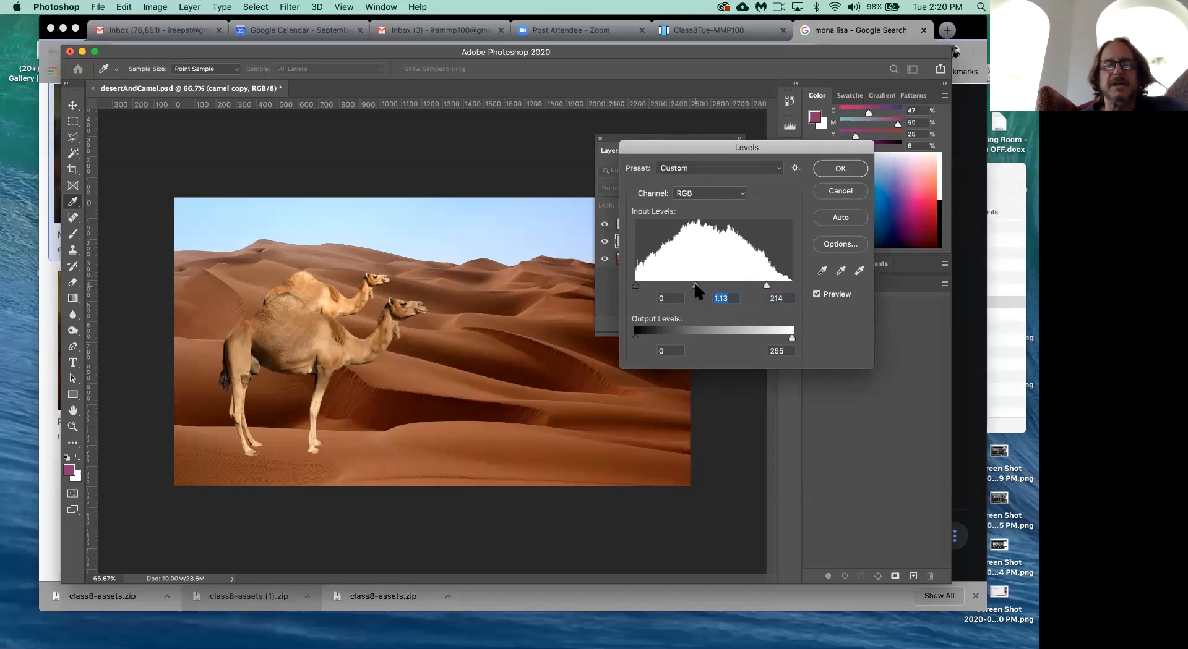
click(841, 167)
key(v)
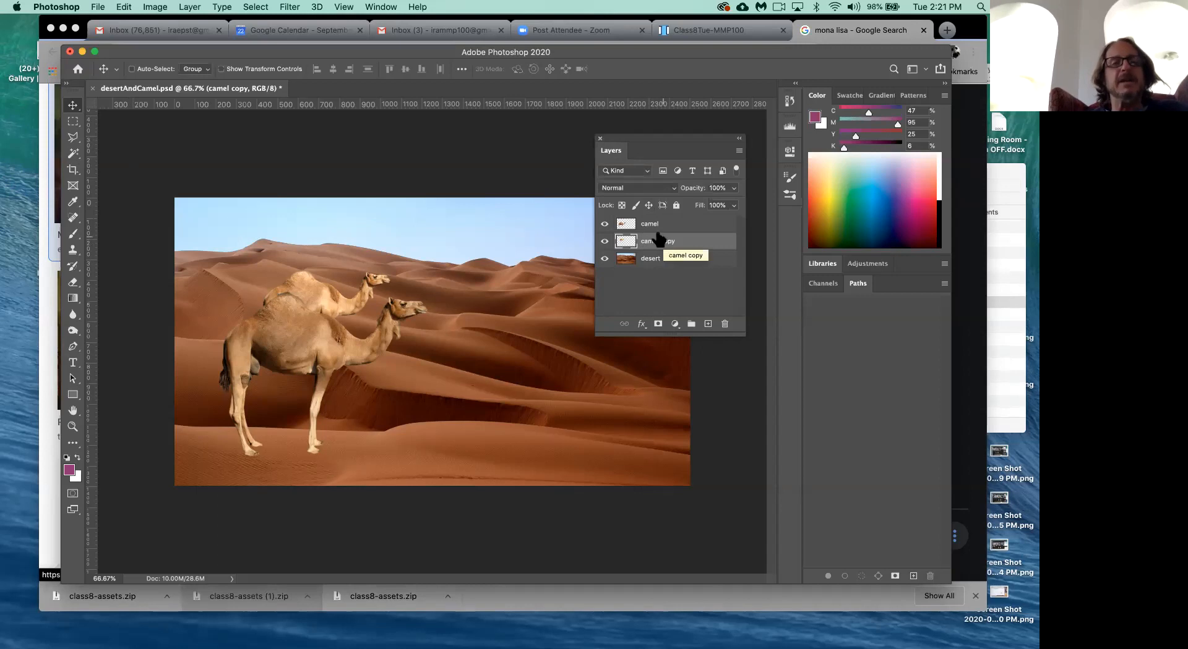
Step: Soften the rear camel on the camel copy layer with a Gaussian Blur of 1.6 pixels and save the document
drag(378, 50, 364, 50)
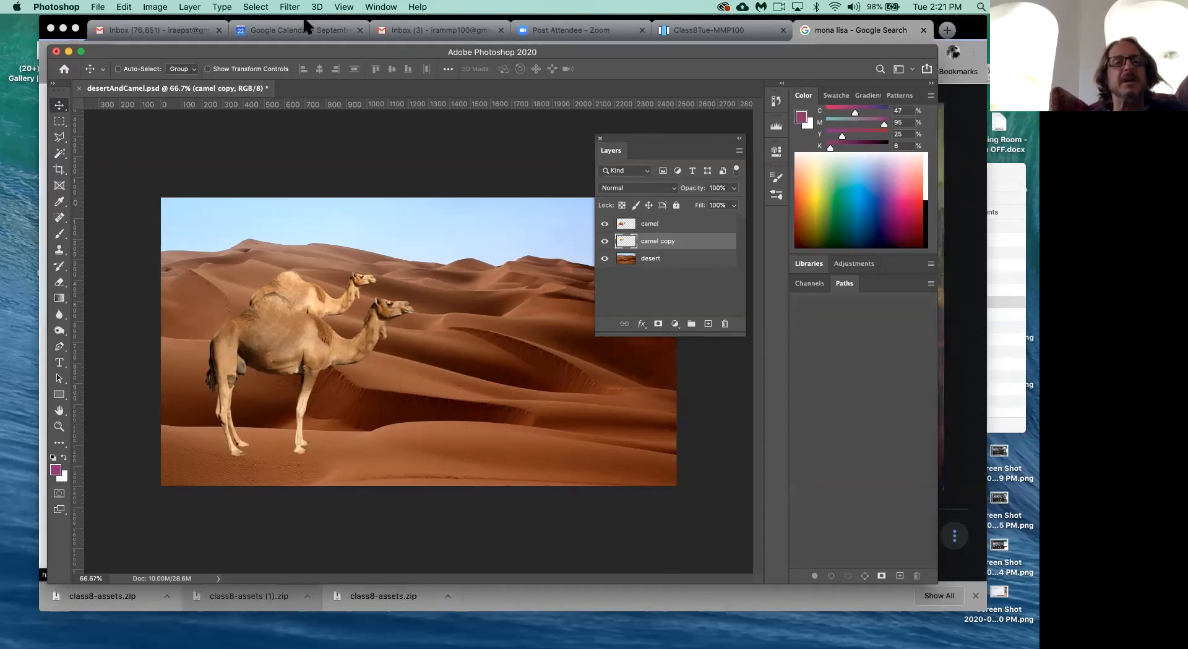
click(291, 6)
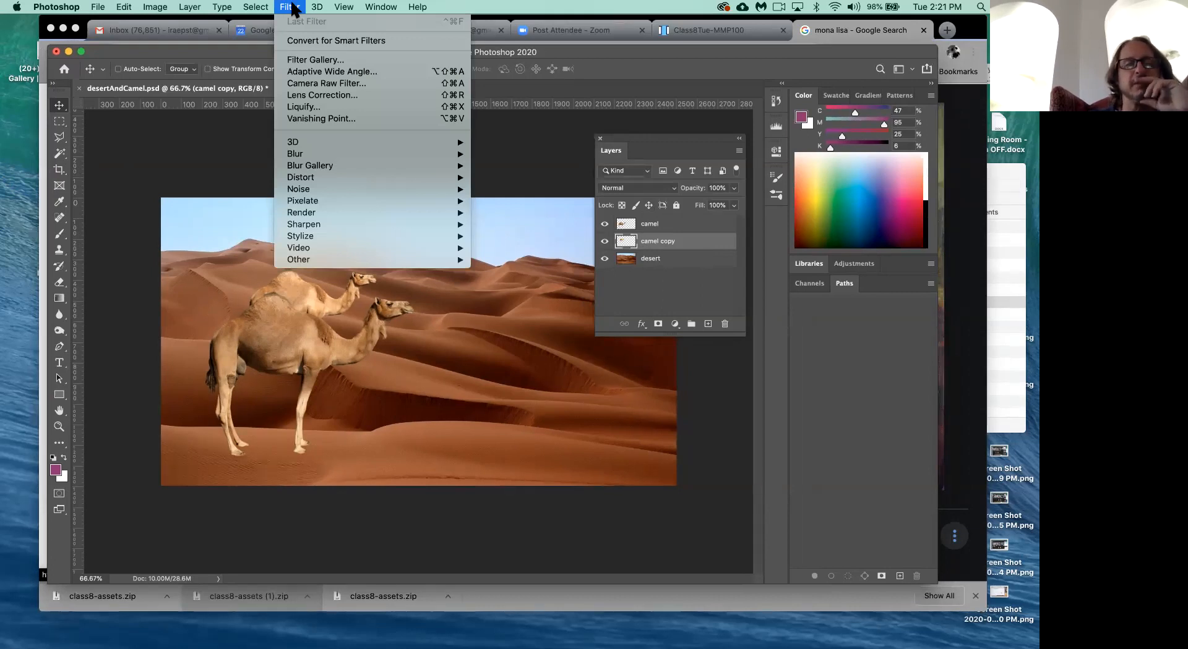
mouse_move(314, 156)
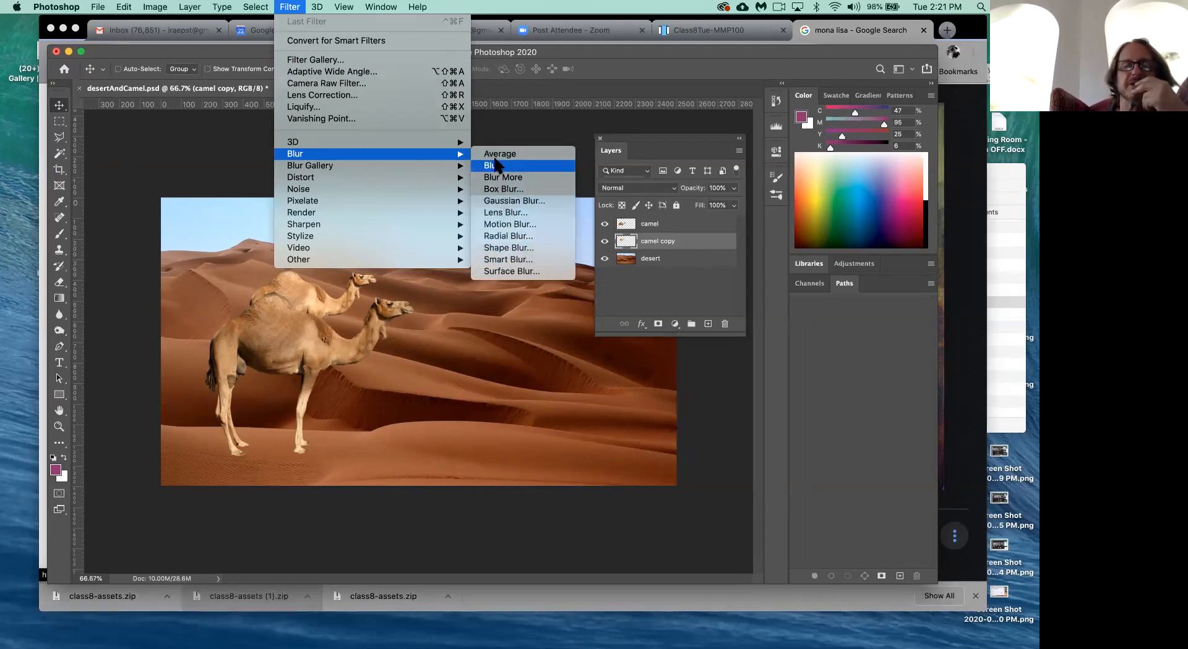
click(523, 201)
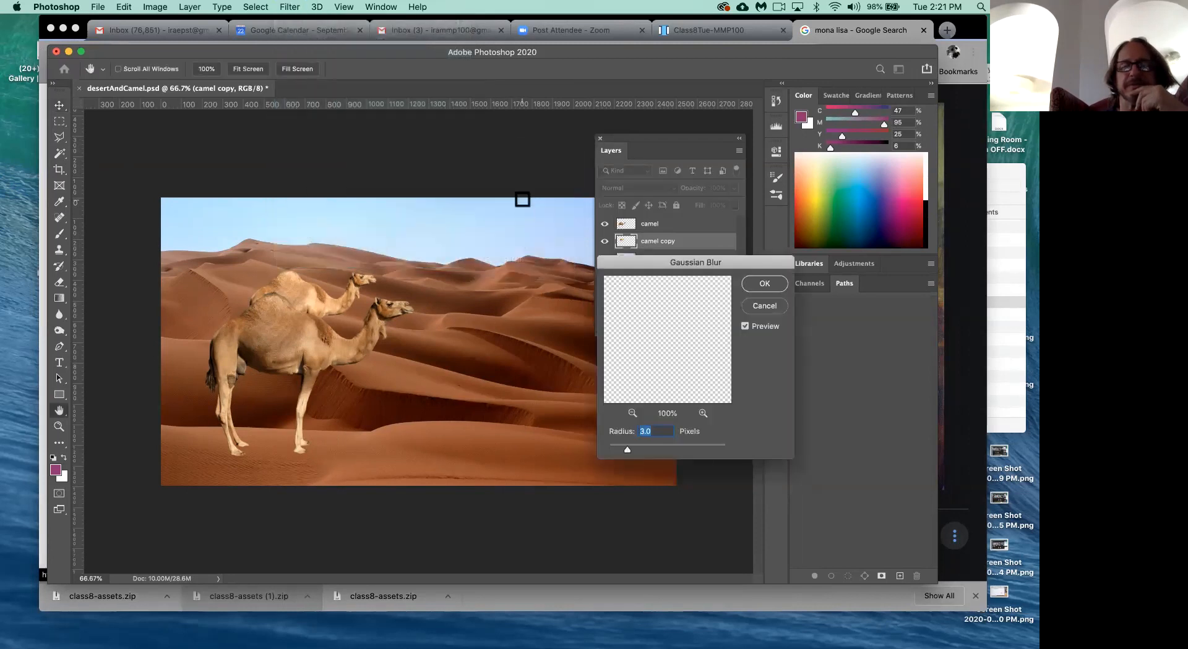
drag(646, 266, 507, 184)
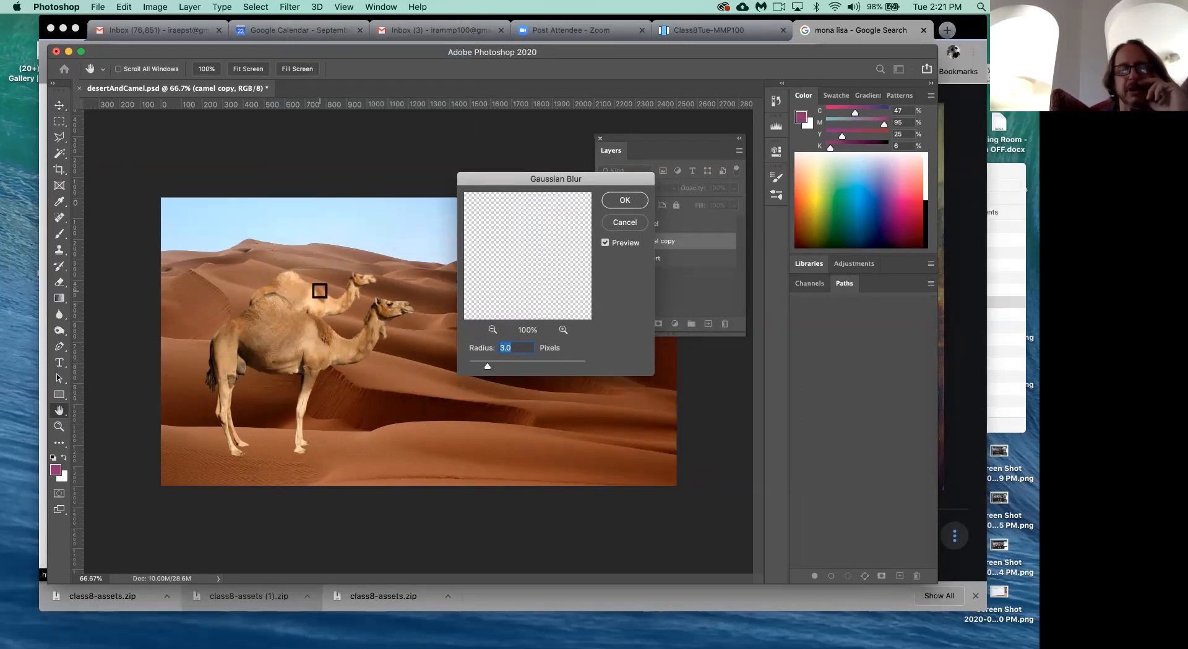
click(513, 365)
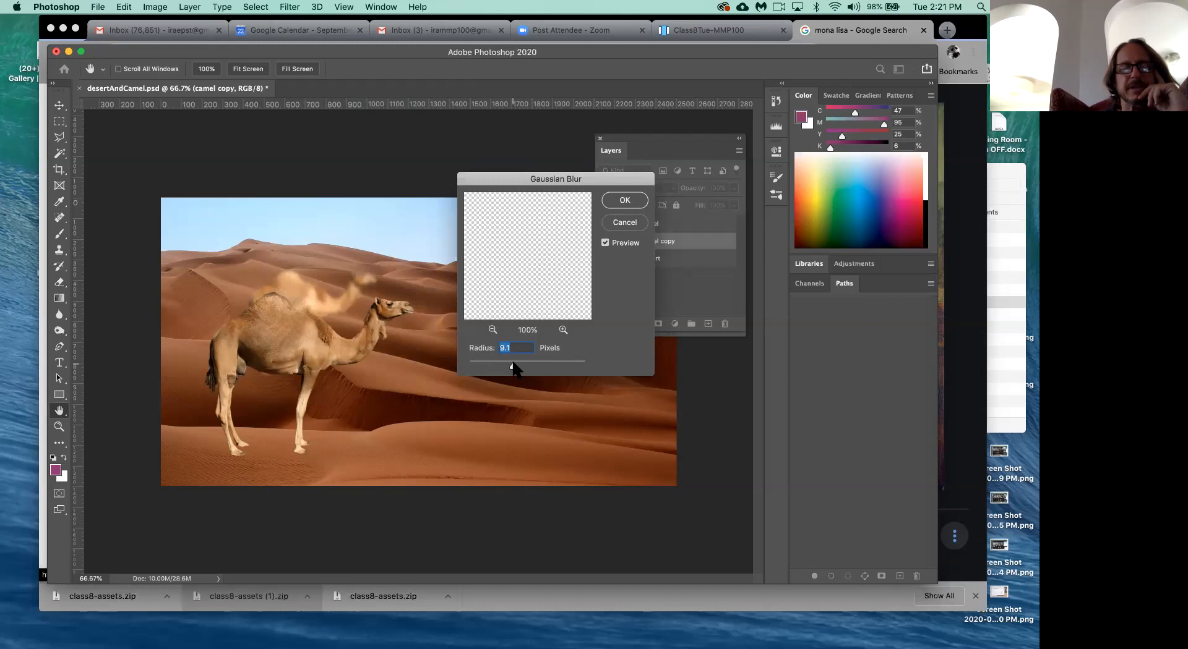
drag(513, 366, 479, 369)
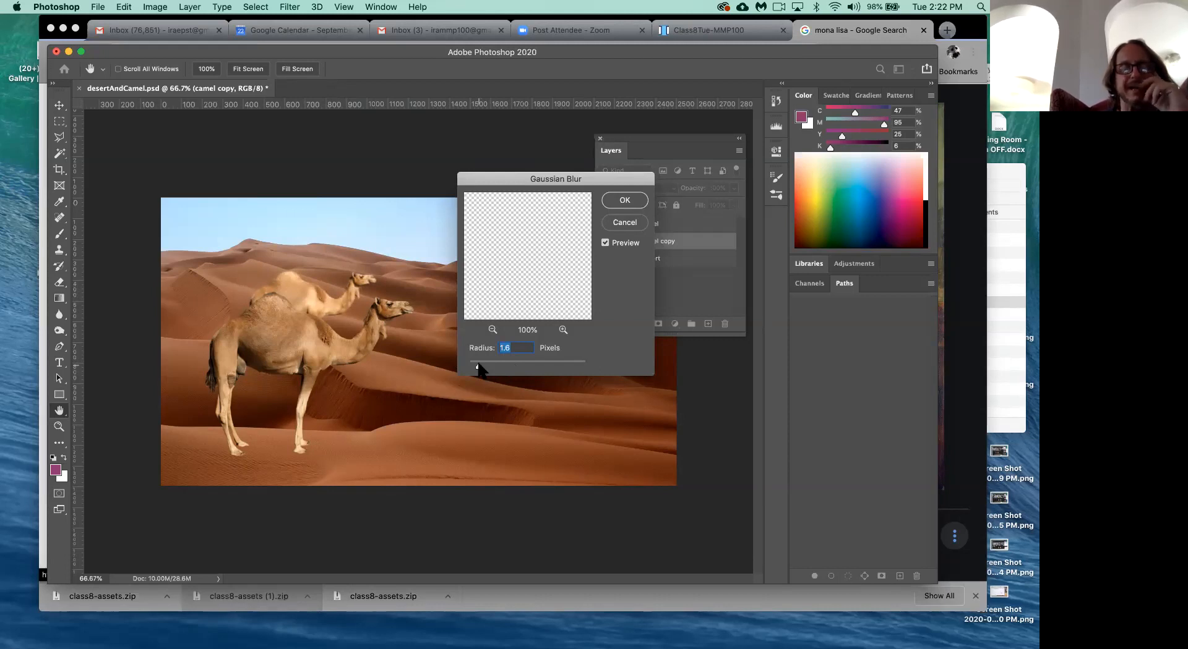
click(625, 201)
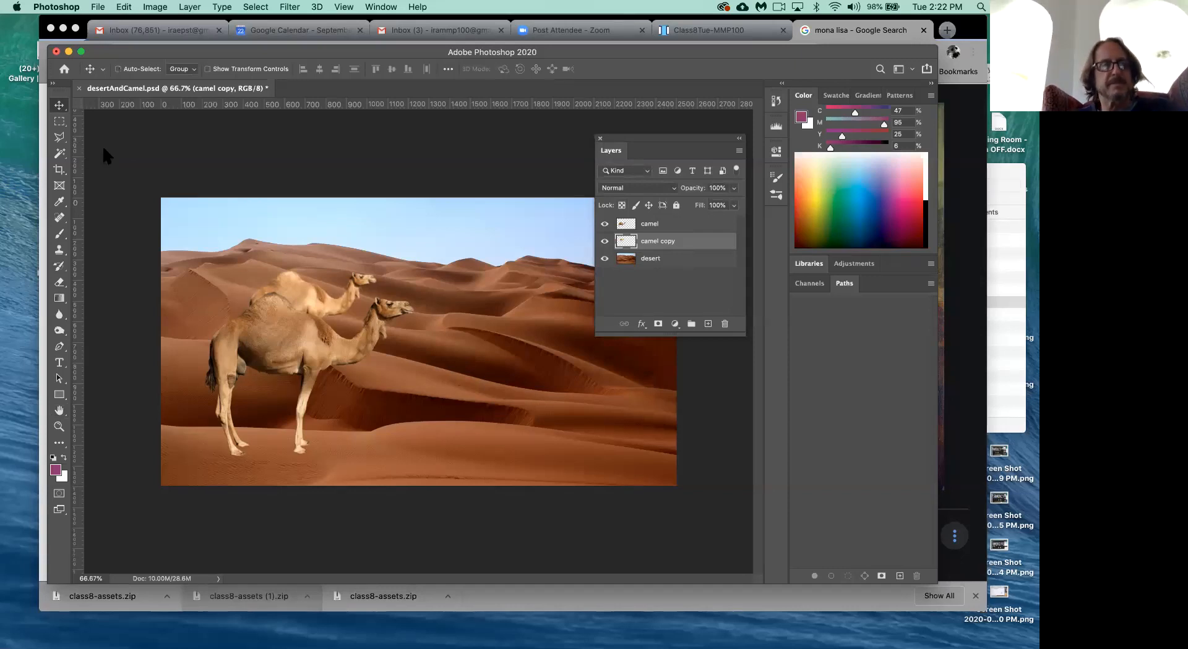
key(super+s)
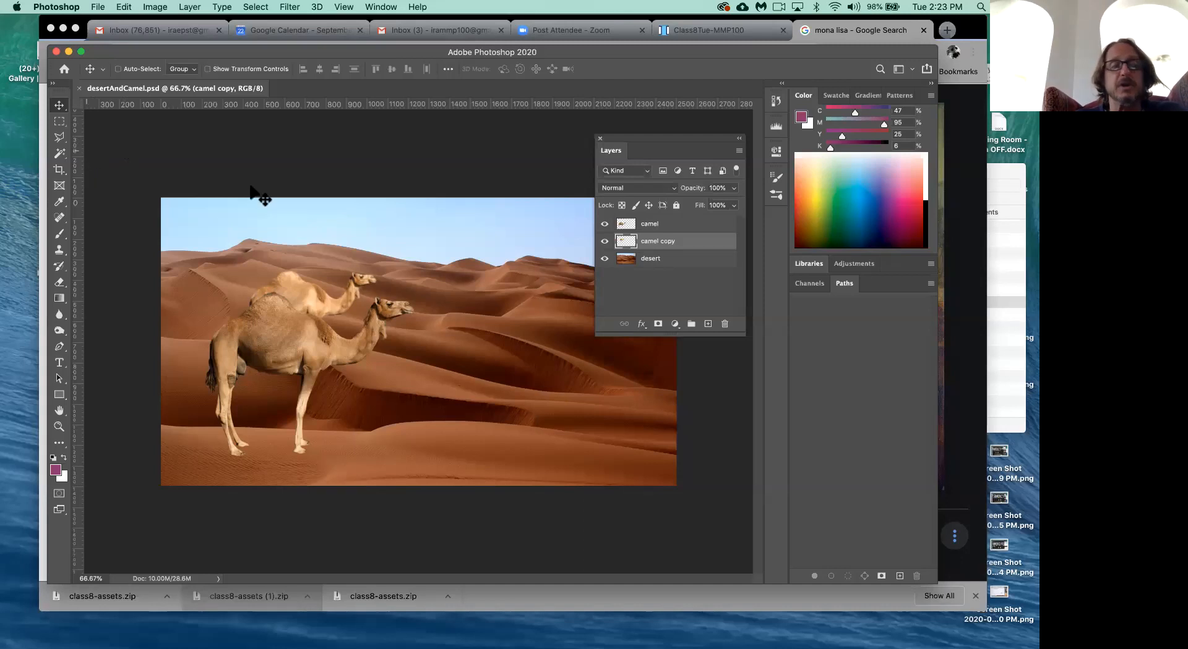
Step: Make camel copy the active layer and activate the Clone Stamp tool
click(655, 227)
click(654, 261)
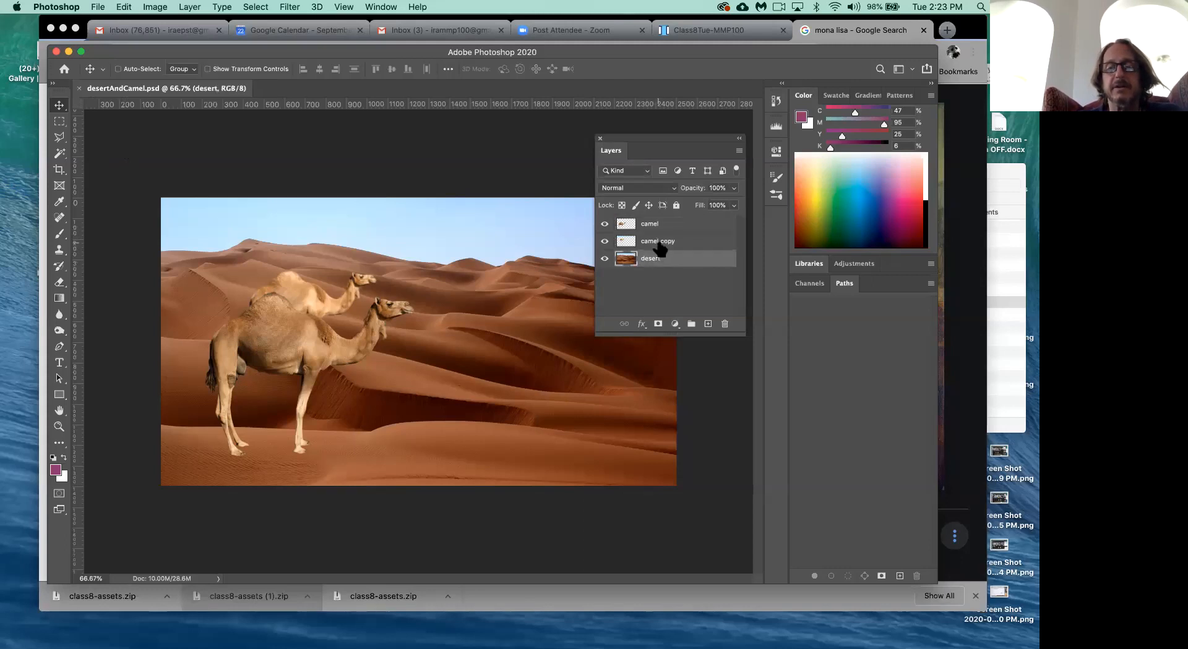
click(660, 247)
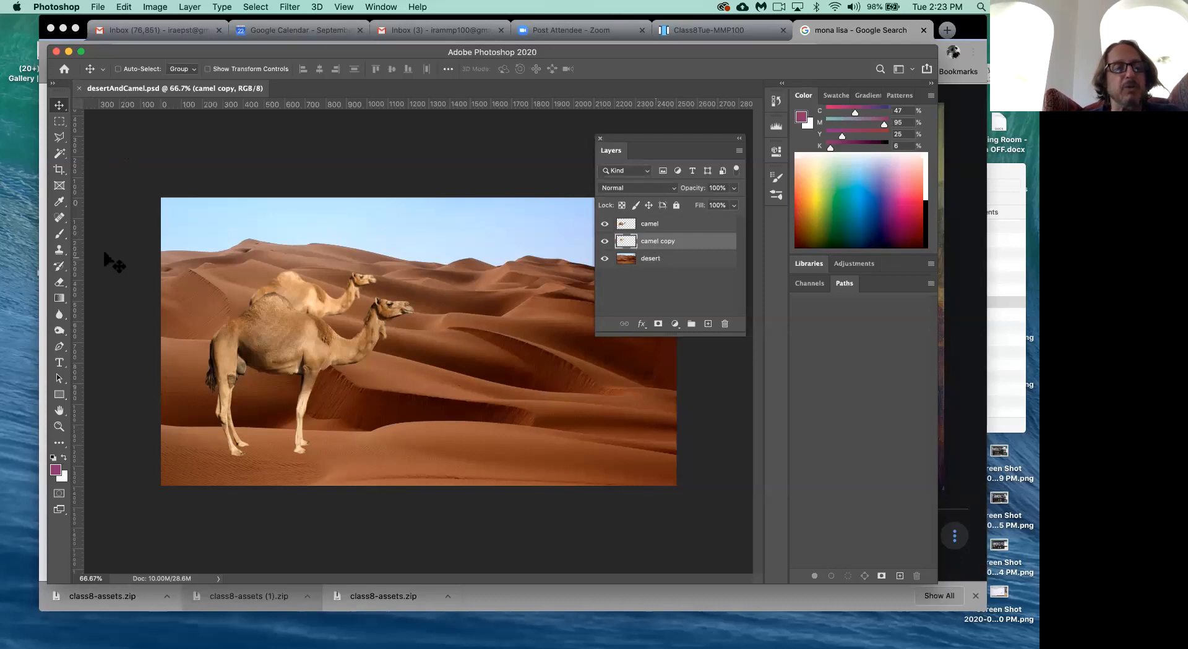
click(65, 252)
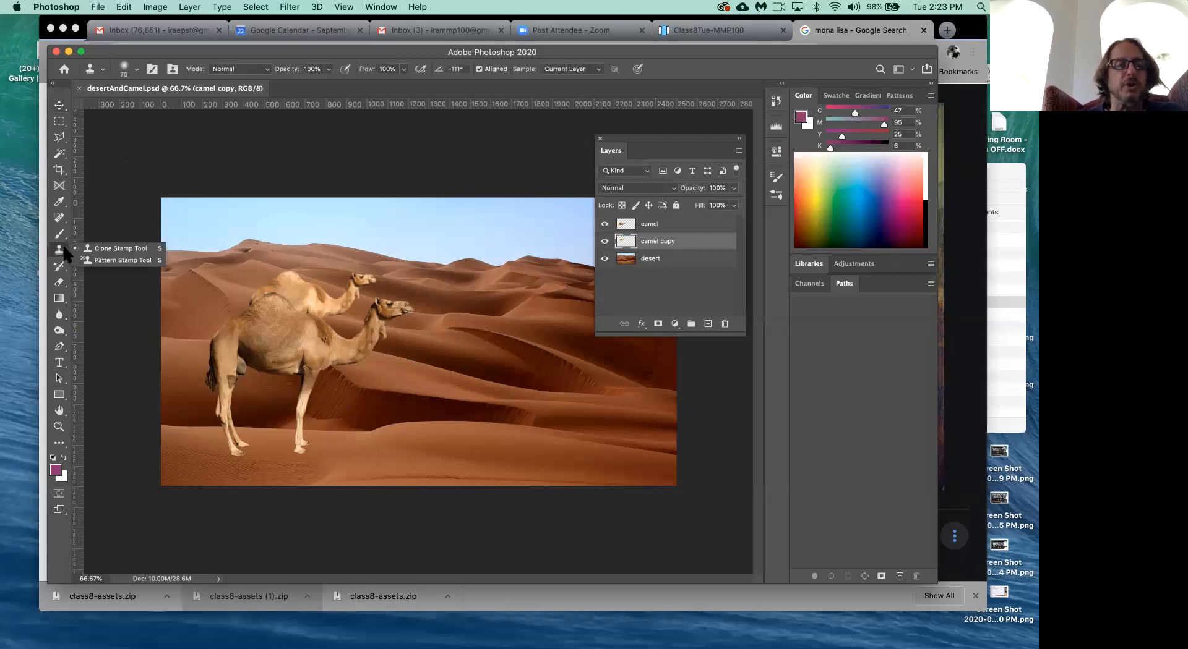
click(97, 250)
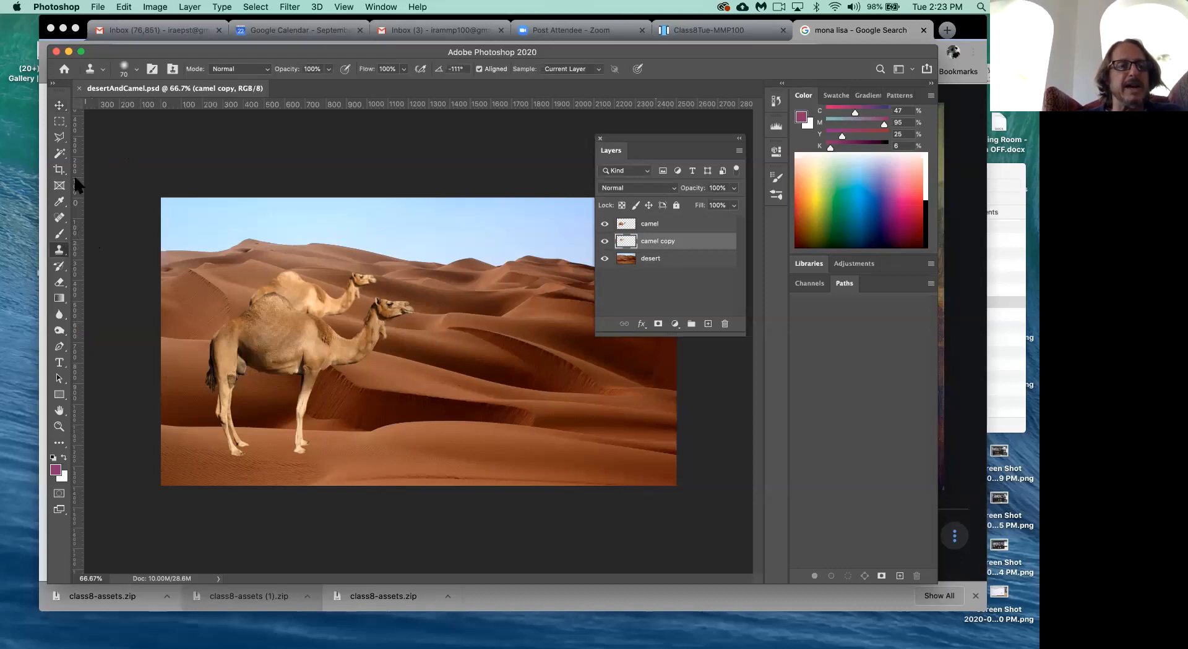
click(59, 138)
key(s)
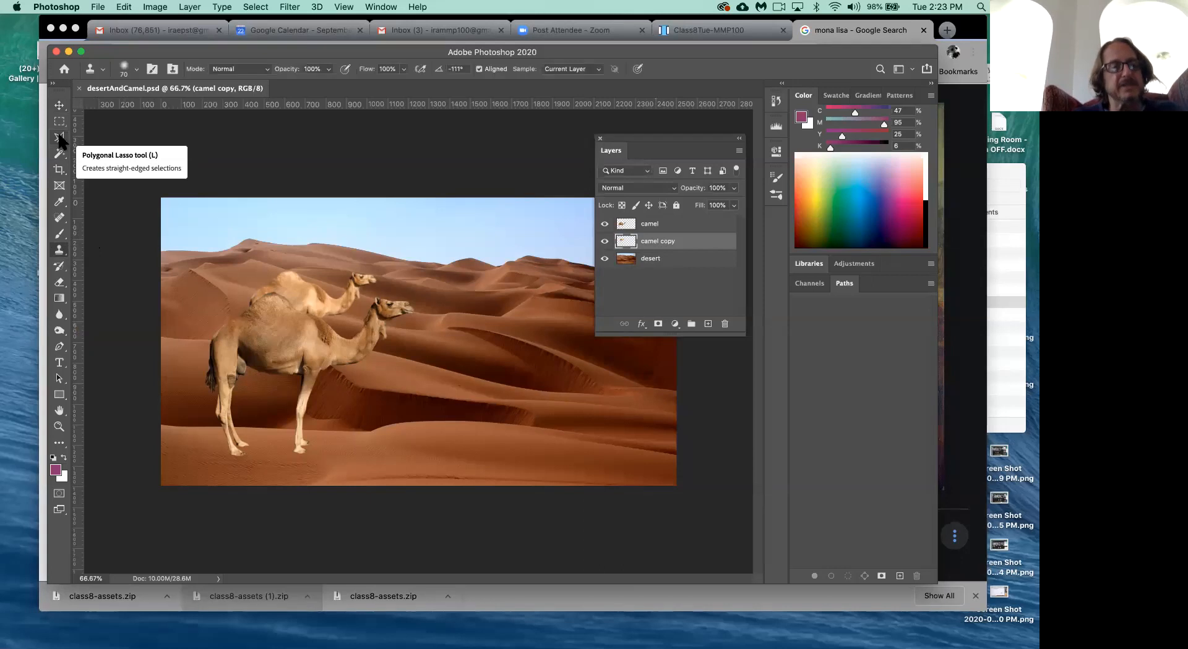
click(58, 252)
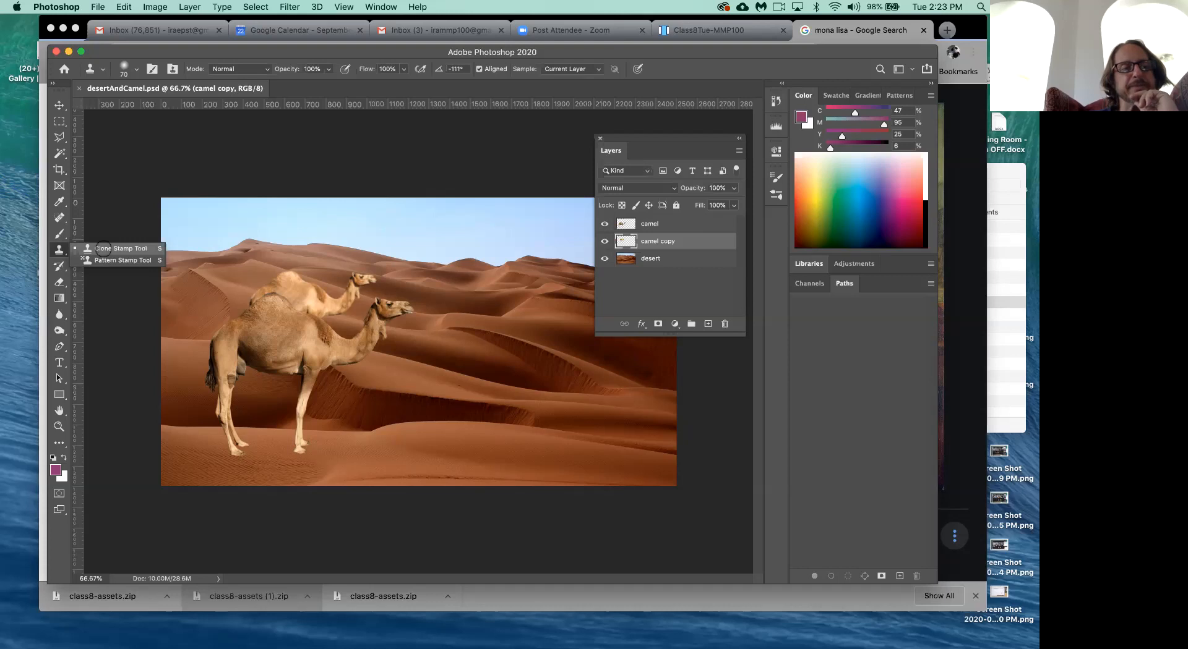
click(103, 249)
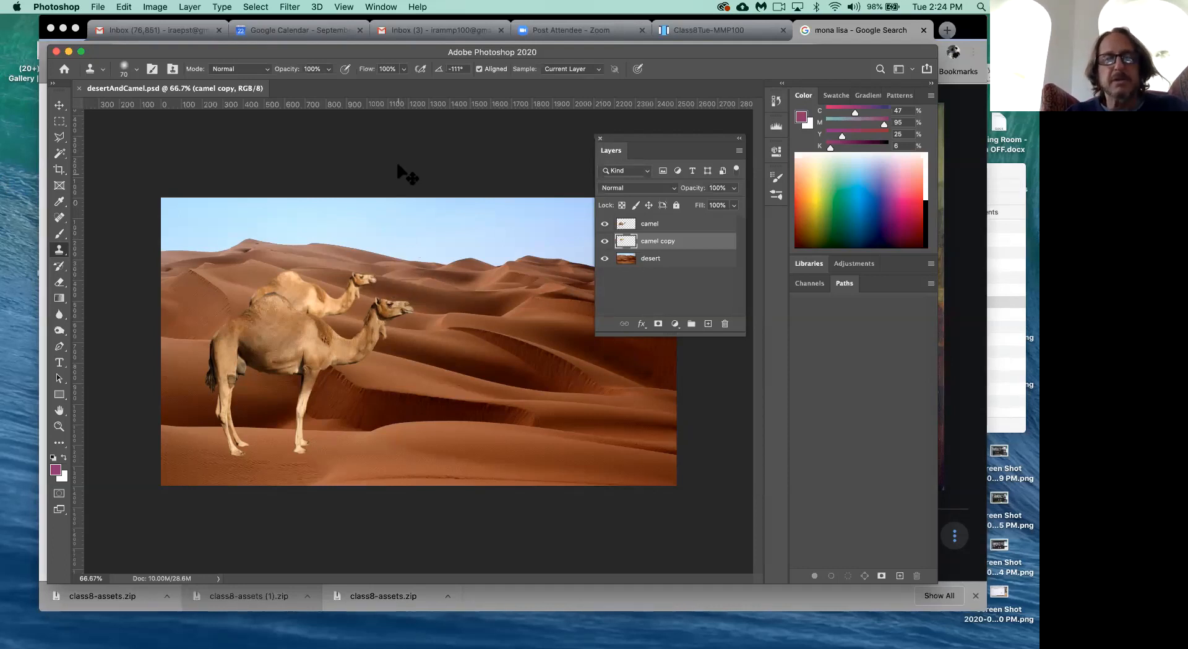
Step: Try cloning the rear camel onto the dunes to its right on the camel copy layer, undo it and check the history
key(super+plus)
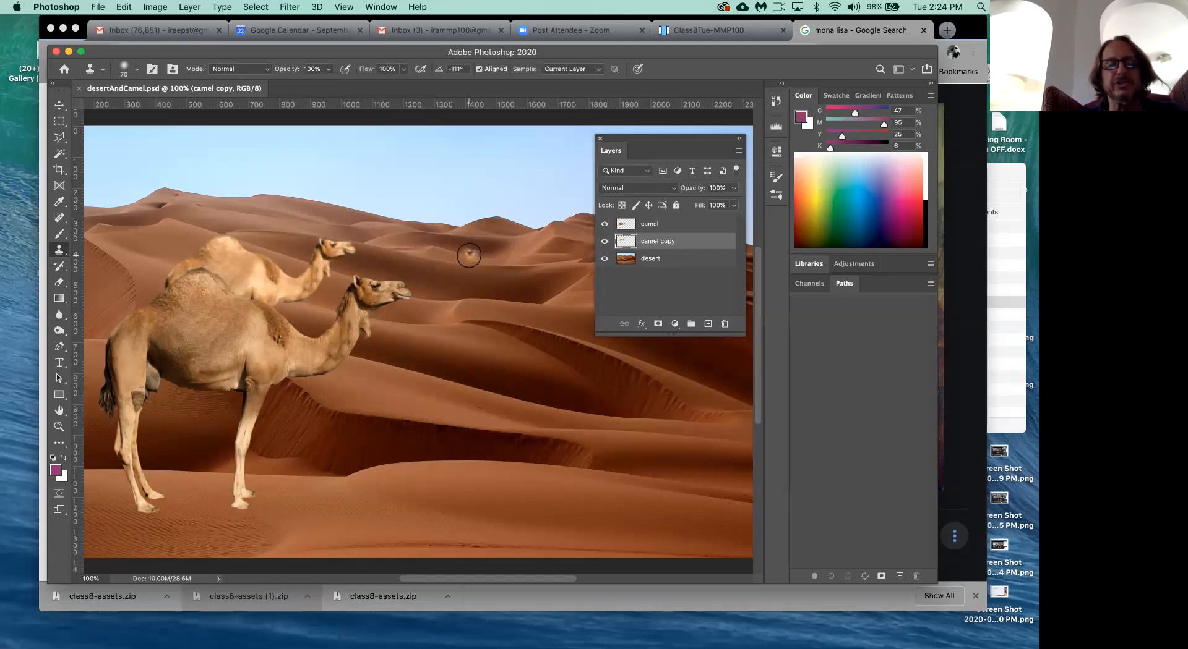
drag(465, 255, 487, 253)
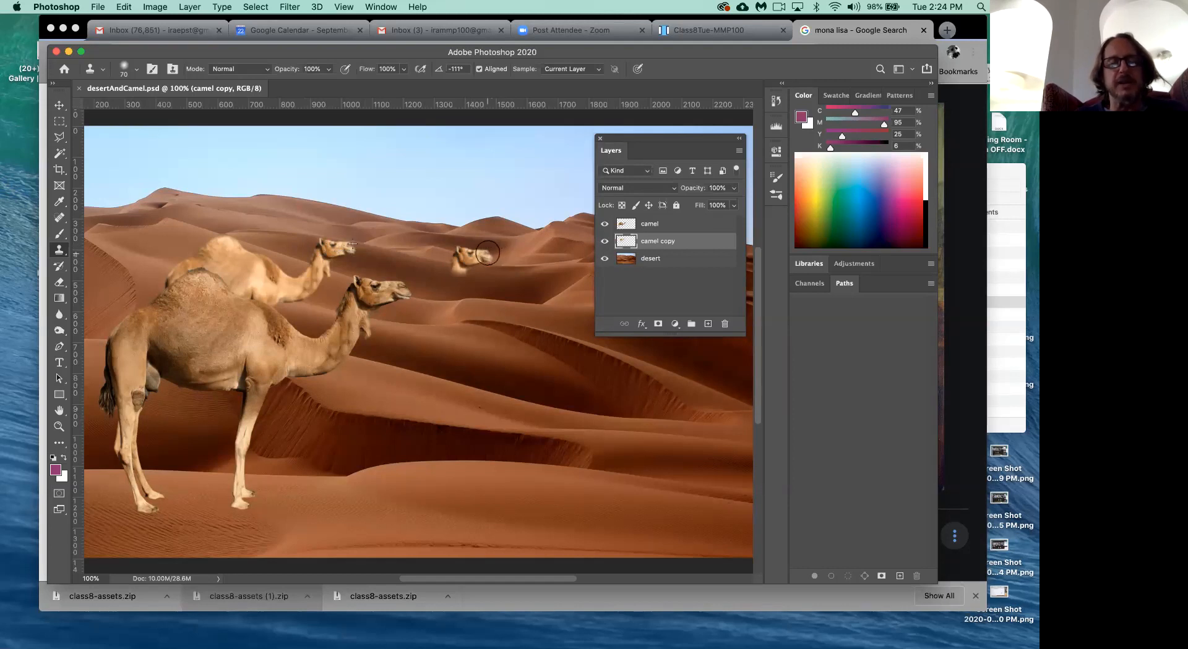
drag(488, 253, 450, 284)
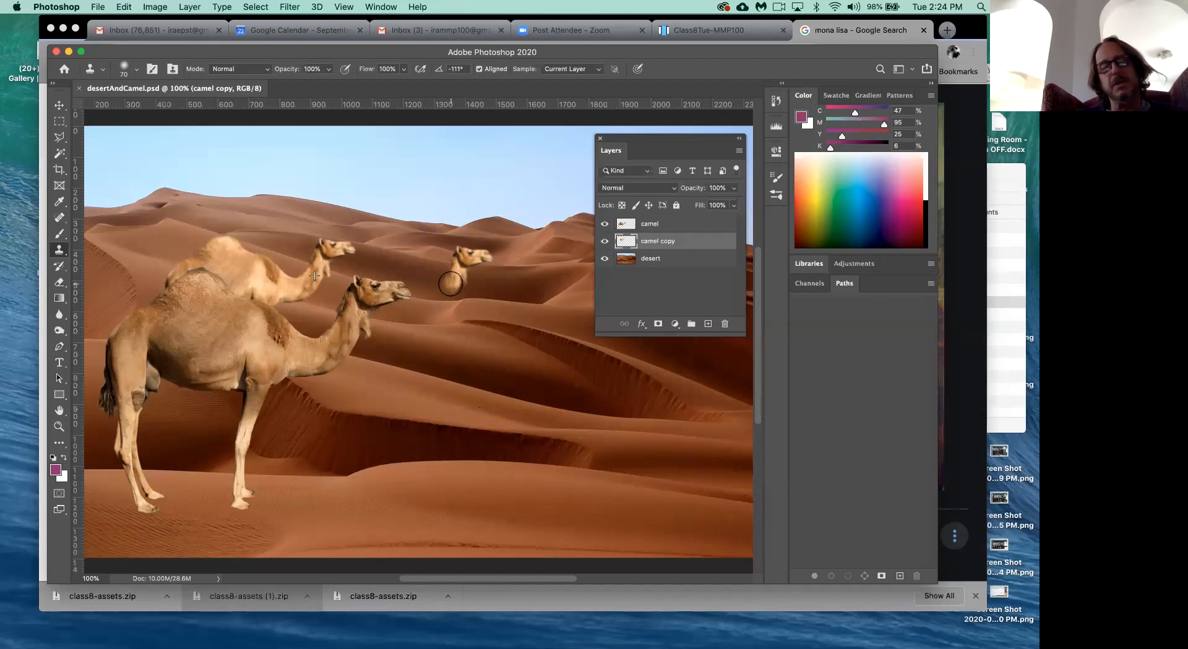
mouse_move(450, 284)
mouse_down()
mouse_move(369, 273)
mouse_move(376, 262)
mouse_move(401, 272)
mouse_move(352, 257)
mouse_move(311, 293)
mouse_move(357, 285)
mouse_move(285, 304)
mouse_move(372, 299)
mouse_move(317, 318)
mouse_move(365, 327)
mouse_move(318, 335)
mouse_move(317, 347)
mouse_move(406, 370)
mouse_up()
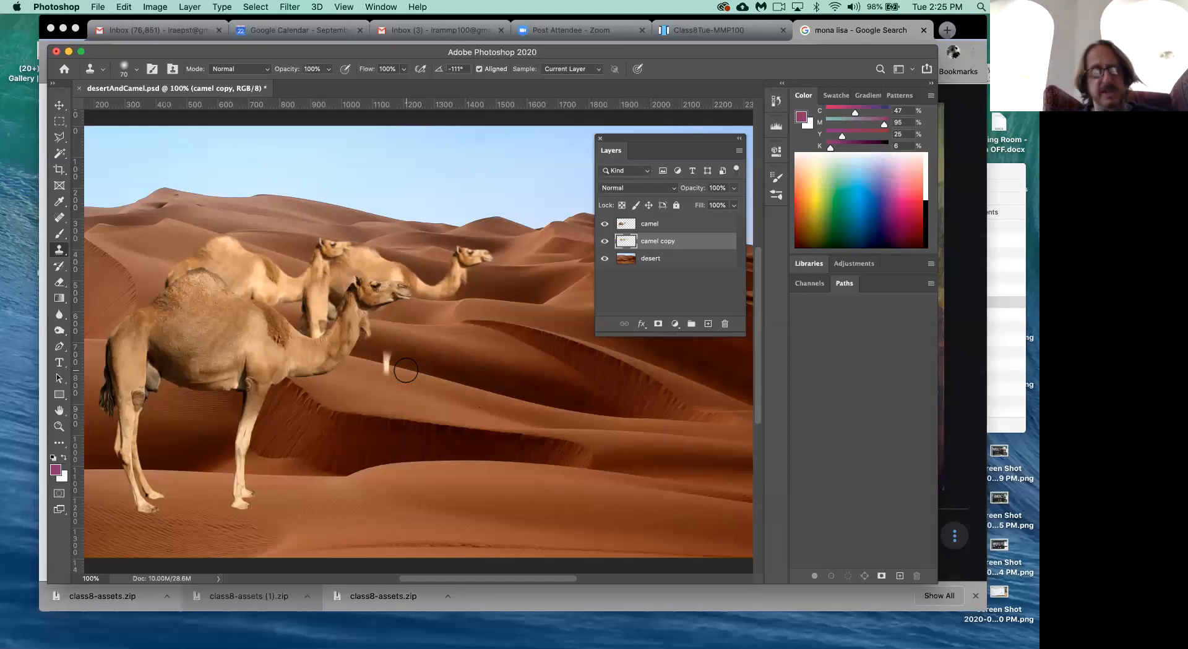
key(super+z)
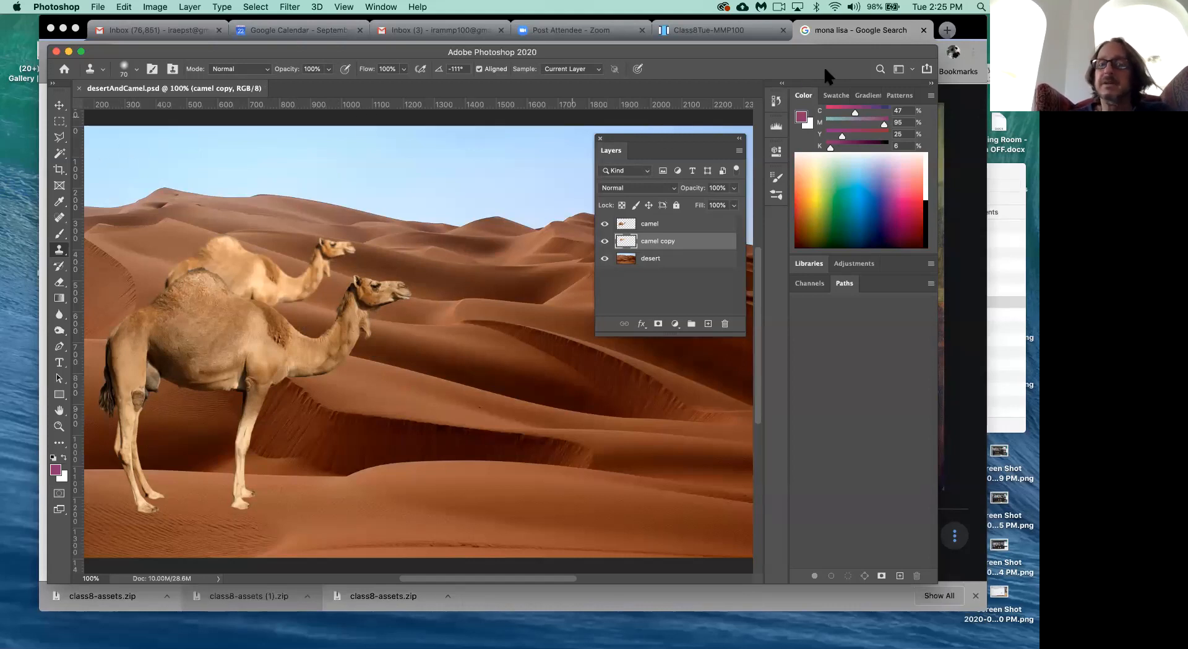
click(776, 101)
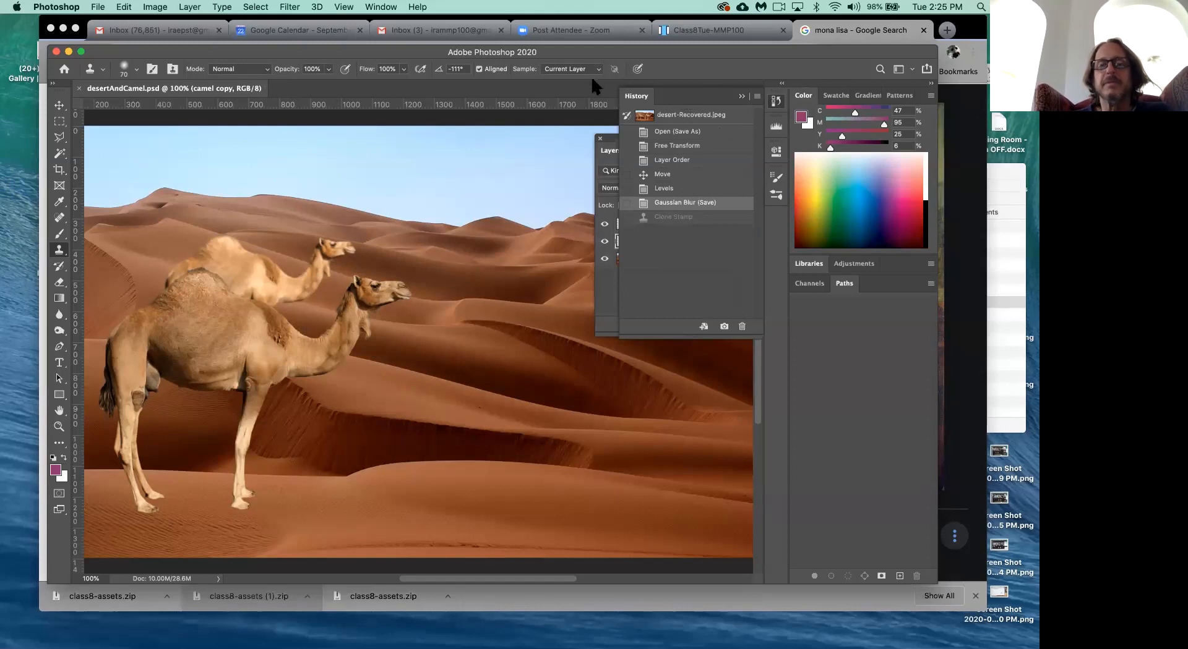
click(742, 96)
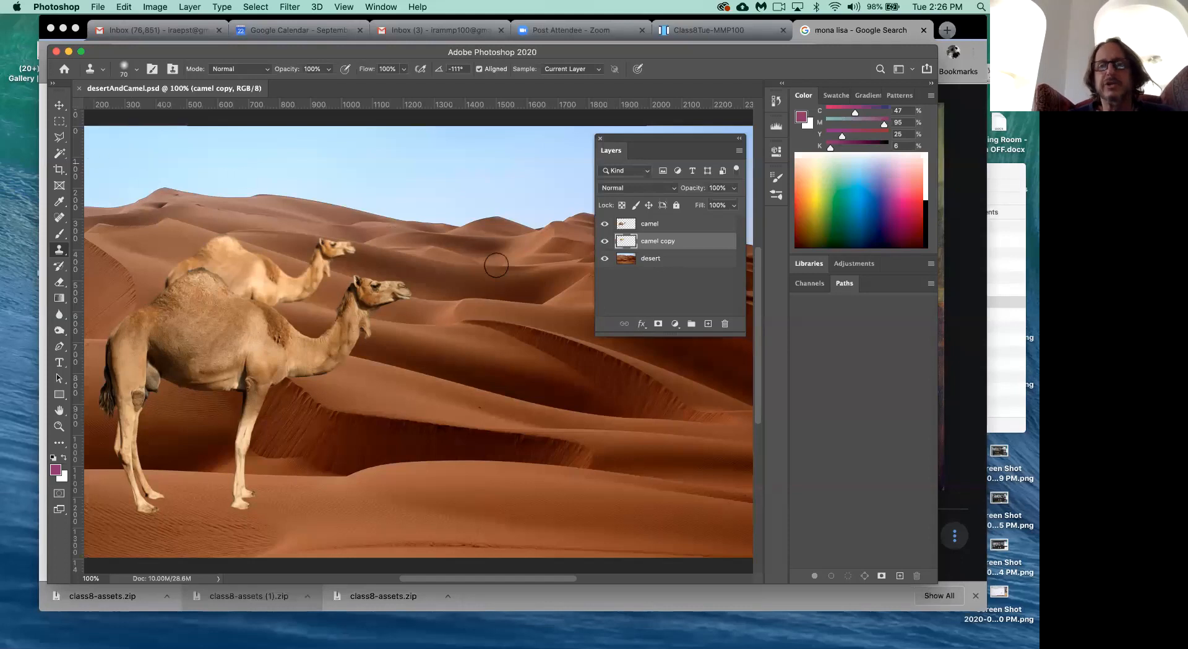
Step: Add a new empty layer directly above the camel copy layer
drag(657, 146, 514, 189)
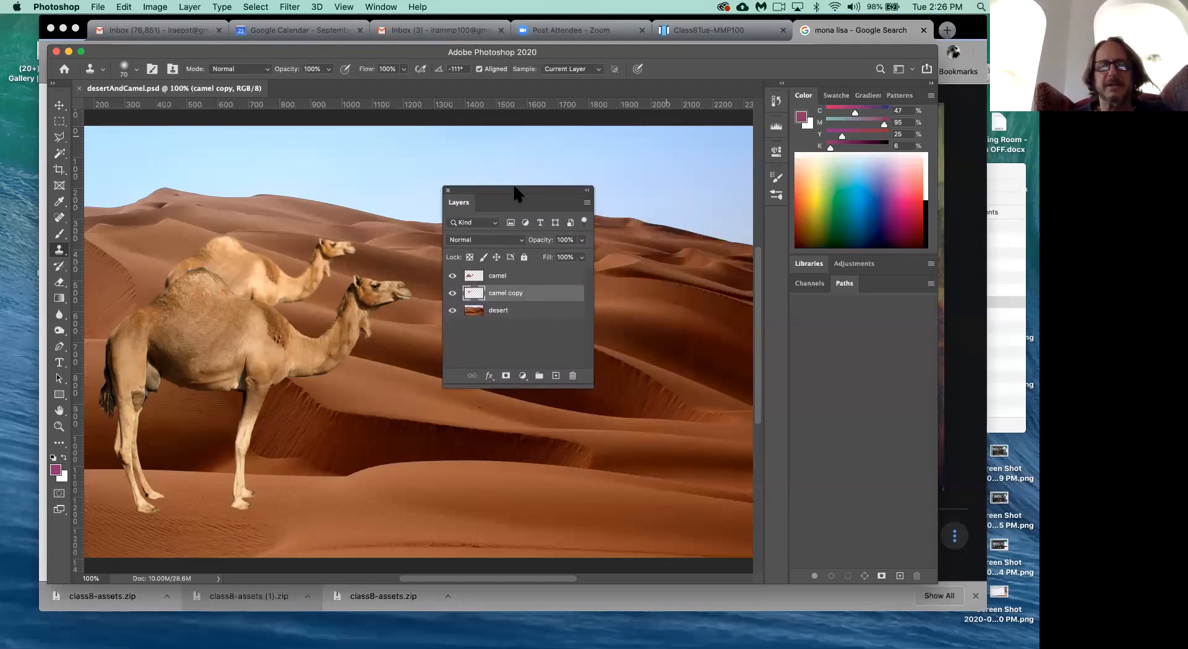
click(555, 376)
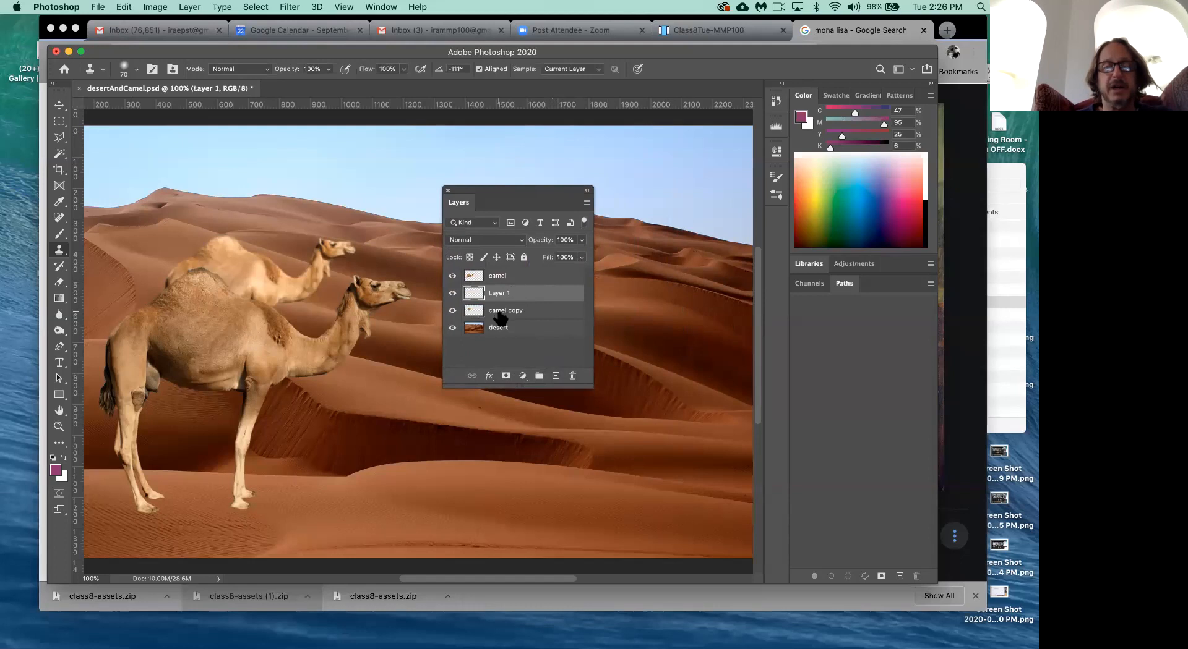
mouse_move(513, 293)
mouse_down()
mouse_move(513, 322)
mouse_move(511, 297)
mouse_up()
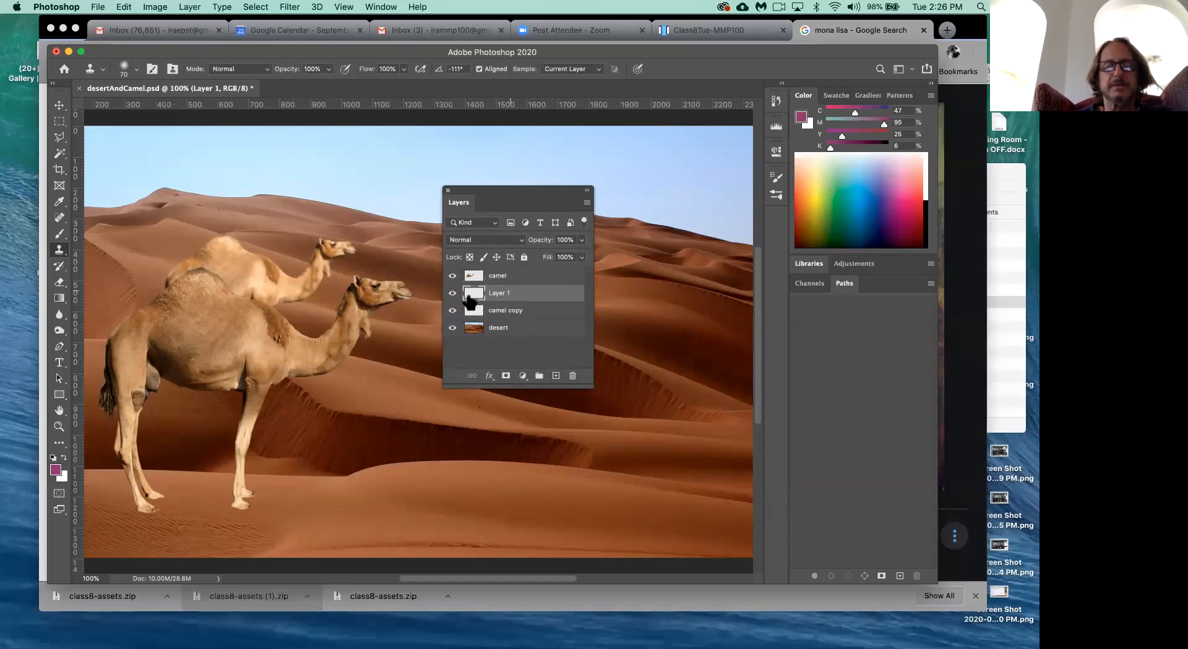
Step: Hide the camel, camel copy and desert layers to inspect the empty layer alone, and show all three again
drag(505, 187, 566, 203)
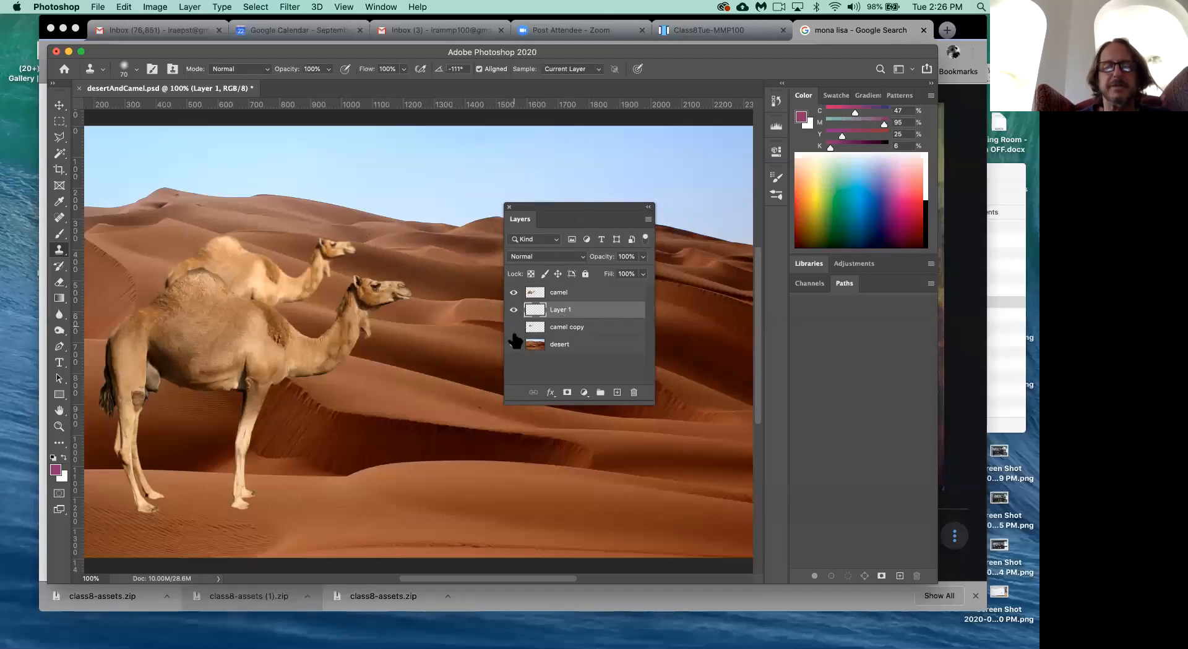
drag(513, 327, 514, 344)
click(514, 292)
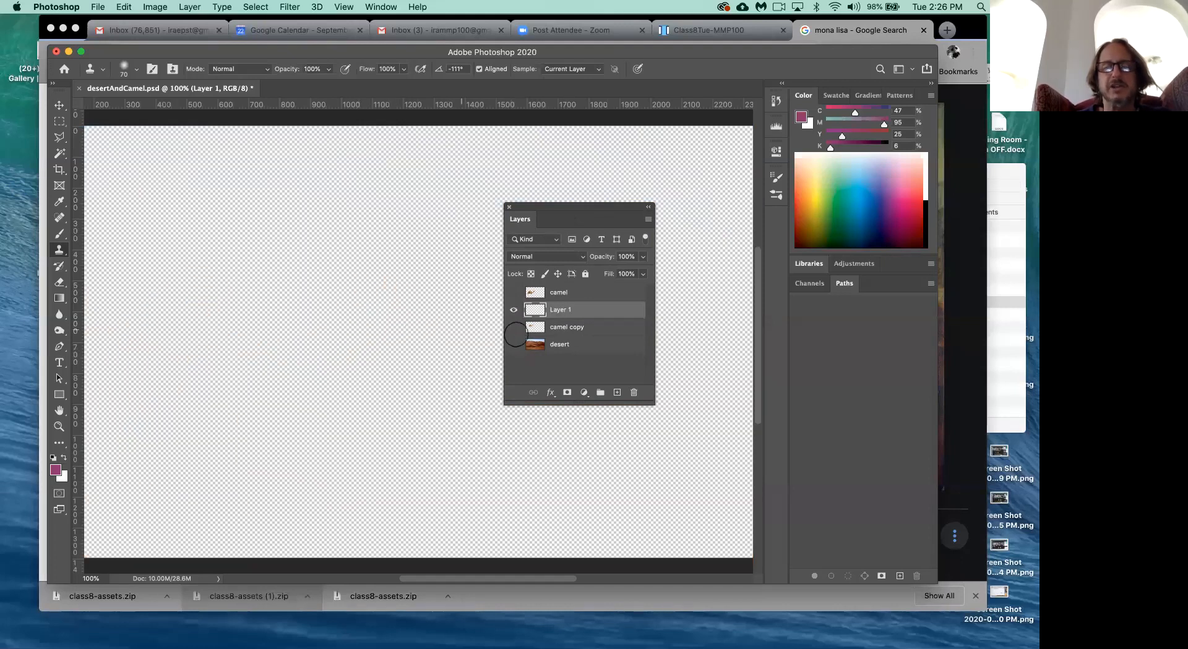
click(514, 327)
click(514, 345)
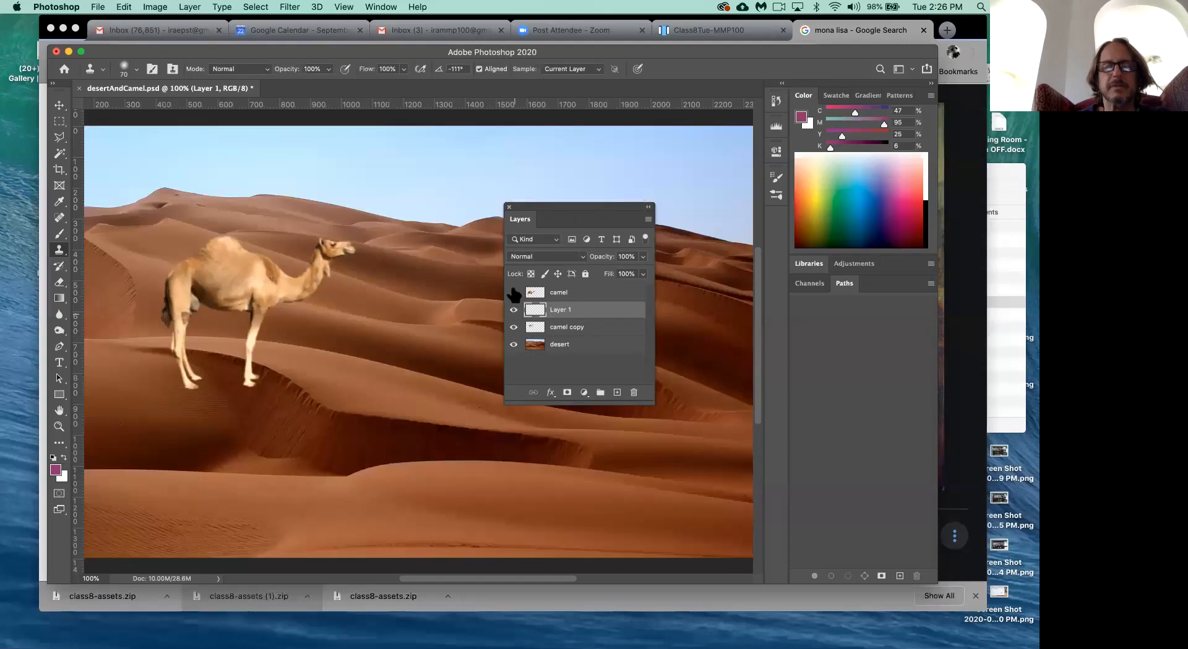
click(514, 292)
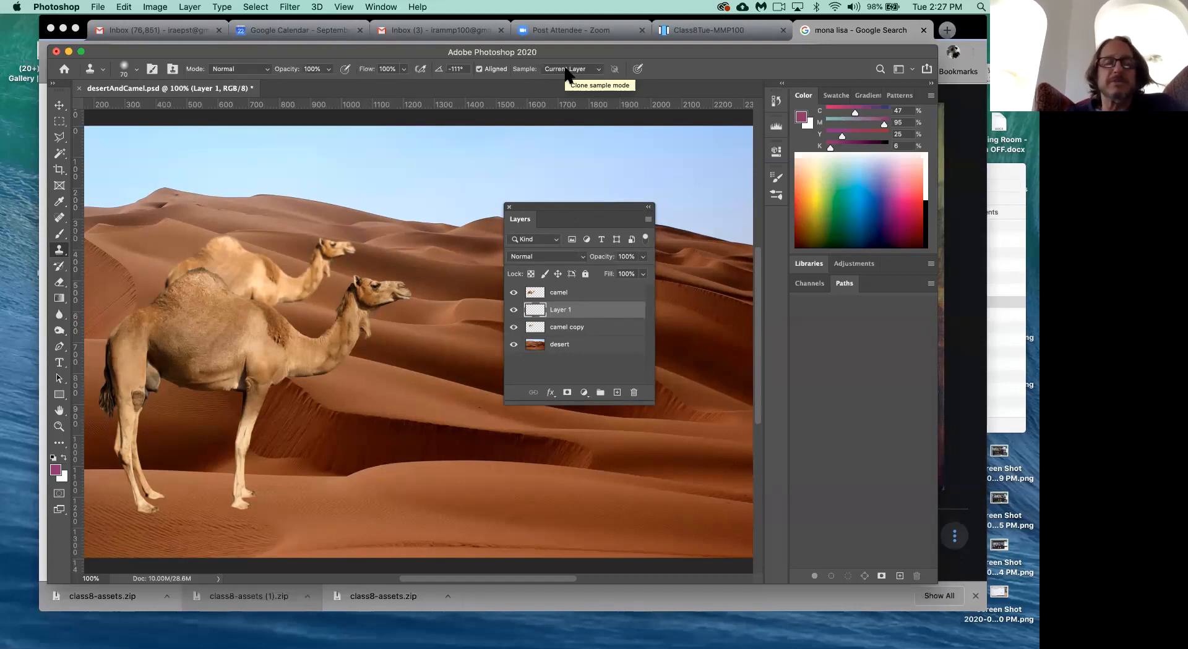
Step: Set the Clone Stamp to sample All Layers, compare the Eyedropper's sampling option and return to the Clone Stamp
click(598, 70)
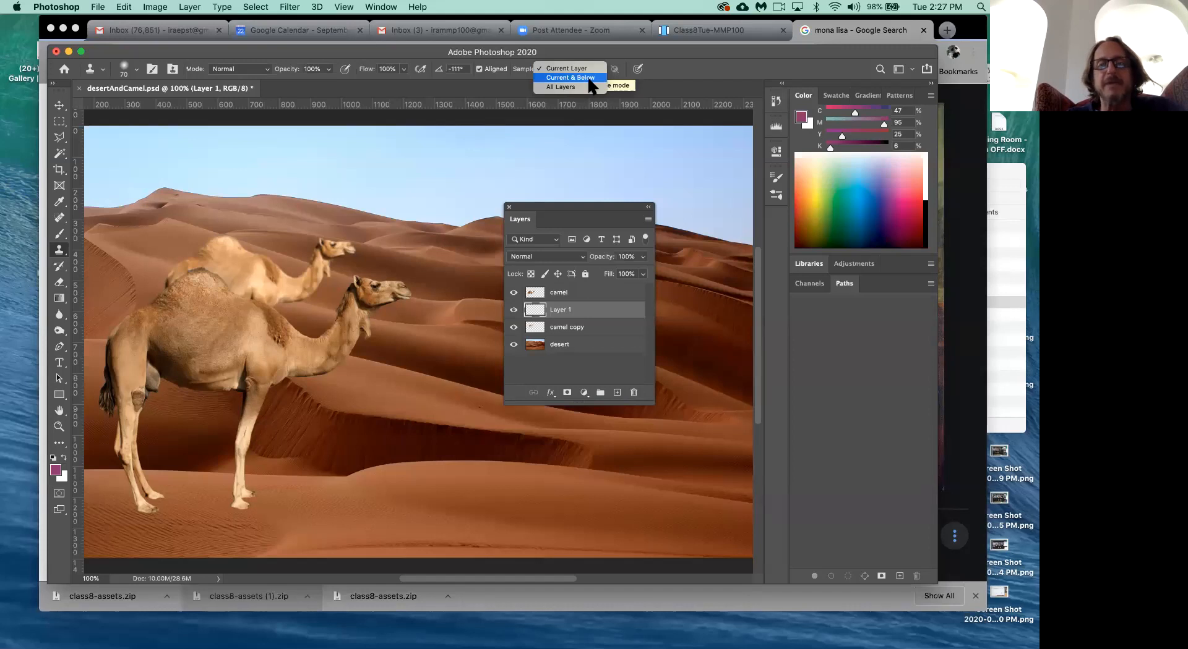
click(578, 88)
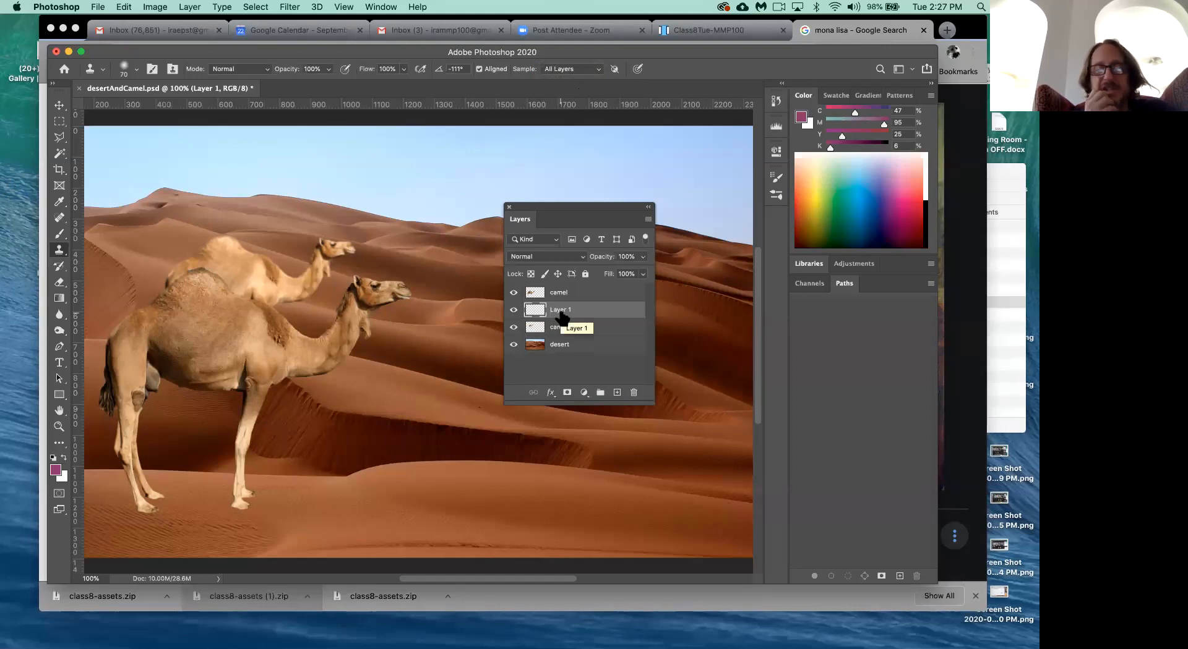
drag(563, 208, 666, 124)
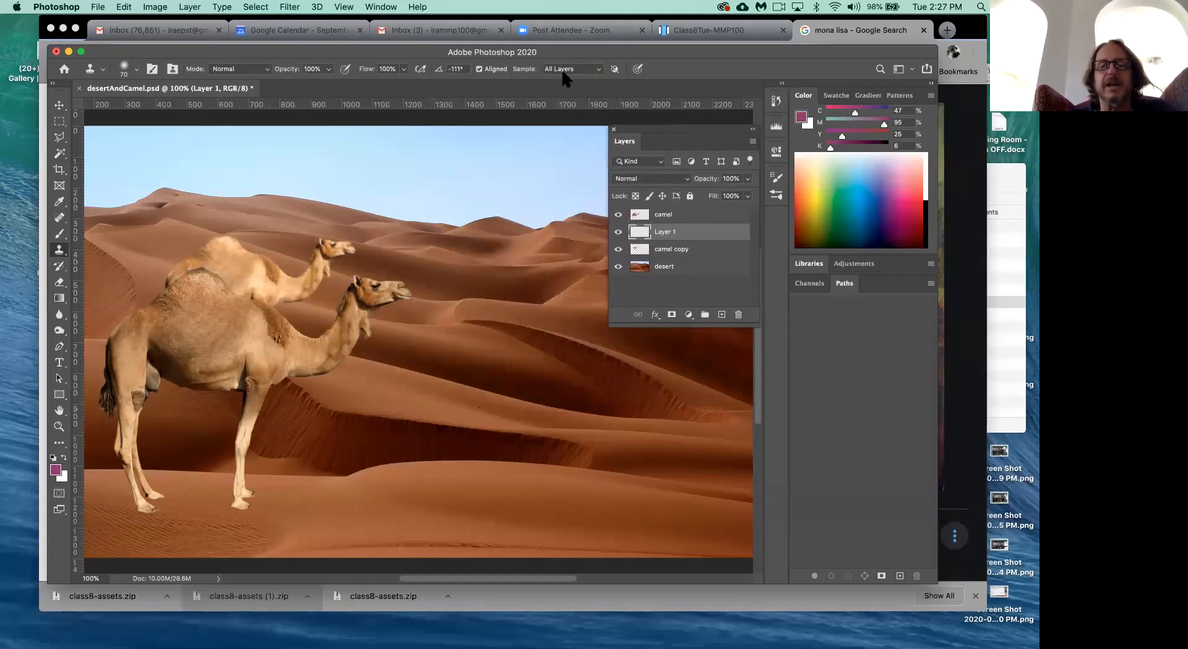
click(60, 201)
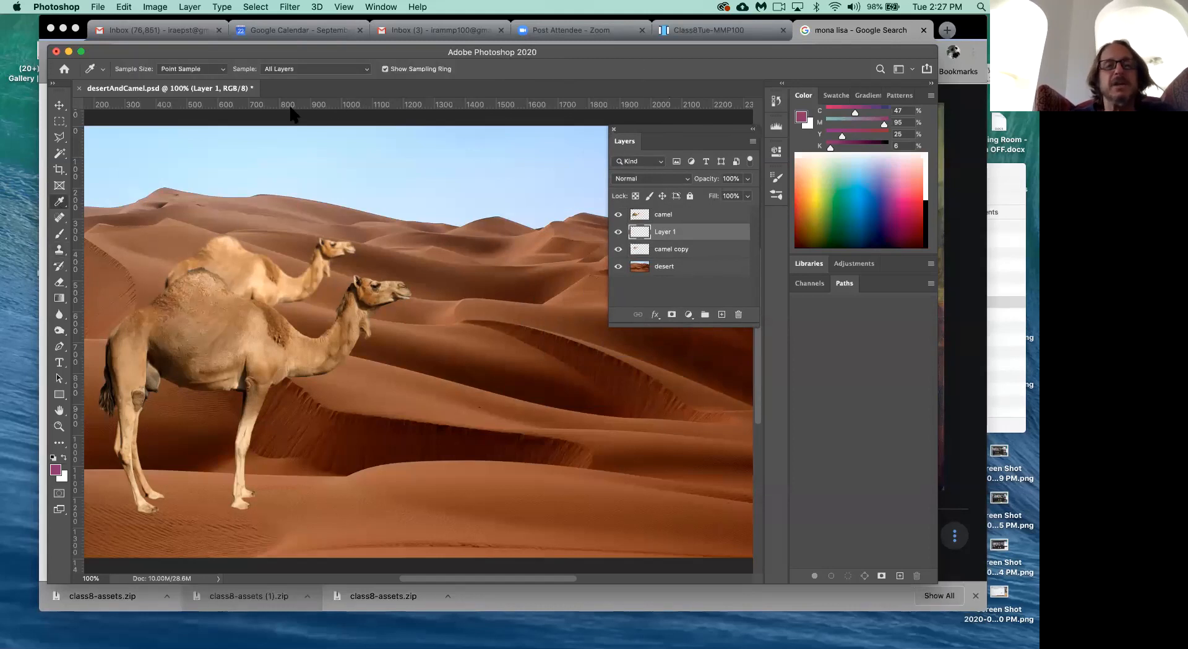
click(59, 250)
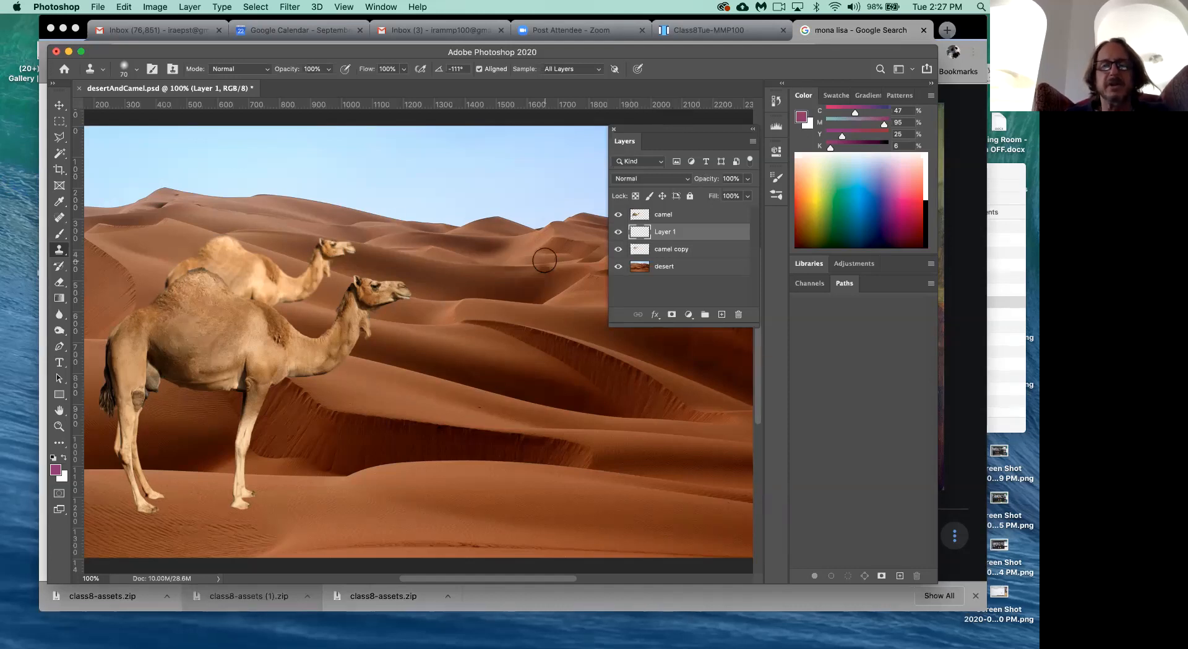
Step: Try cloning the rear camel onto the dunes to its right on the new empty layer, and undo it
alt+click(335, 248)
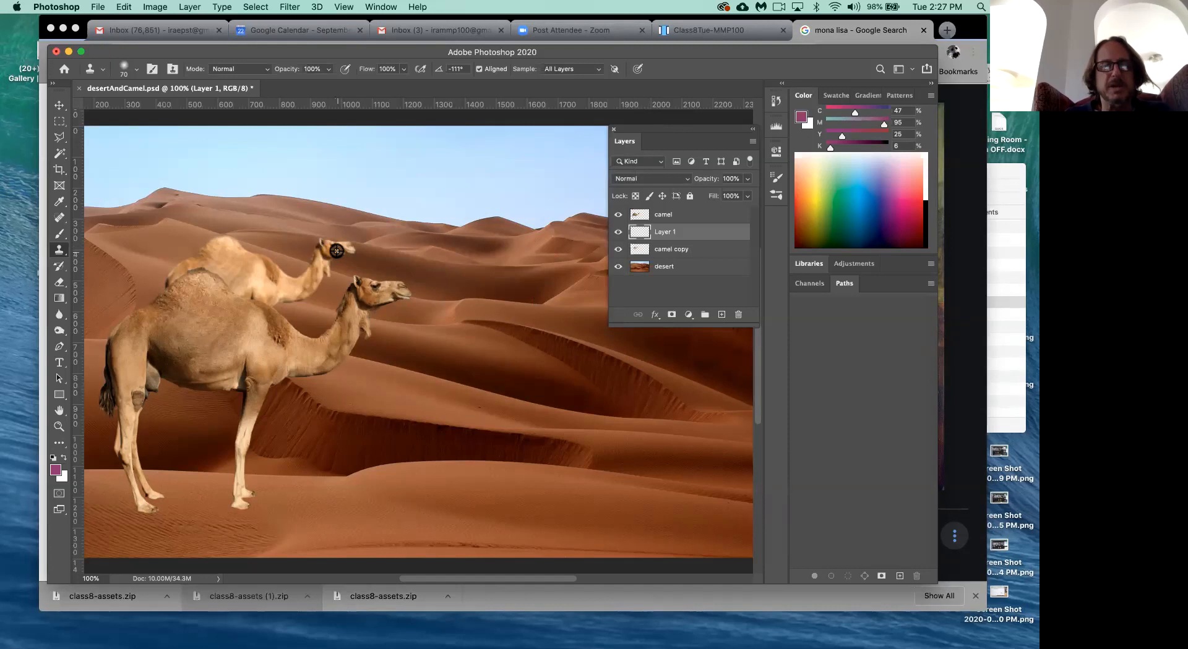
mouse_move(557, 260)
mouse_down()
mouse_move(539, 279)
mouse_move(516, 311)
mouse_move(496, 307)
mouse_move(512, 318)
mouse_move(446, 293)
mouse_move(475, 275)
mouse_move(460, 265)
mouse_move(440, 299)
mouse_move(441, 278)
mouse_move(421, 271)
mouse_move(433, 256)
mouse_move(392, 278)
mouse_move(396, 288)
mouse_move(428, 254)
mouse_move(390, 291)
mouse_move(440, 289)
mouse_move(420, 288)
mouse_move(491, 308)
mouse_move(484, 342)
mouse_move(504, 354)
mouse_move(446, 327)
mouse_move(437, 308)
mouse_move(416, 315)
mouse_move(450, 315)
mouse_move(402, 320)
mouse_move(406, 332)
mouse_move(391, 334)
mouse_move(450, 337)
mouse_move(428, 356)
mouse_move(495, 339)
mouse_move(503, 371)
mouse_up()
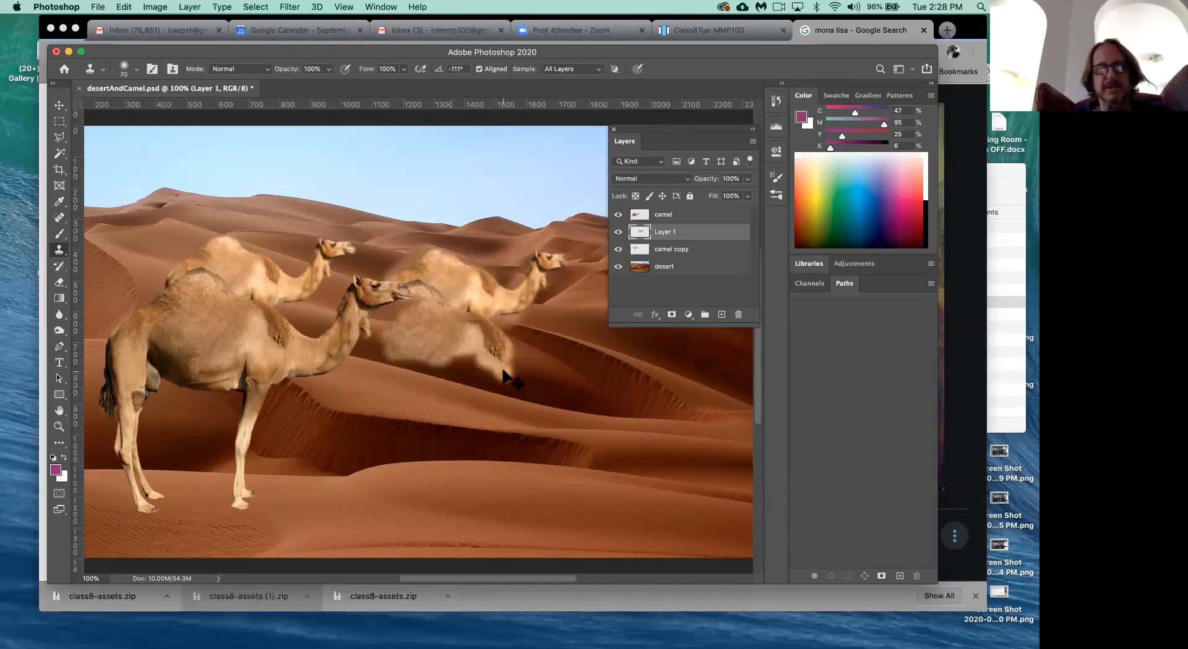
key(ctrl+z)
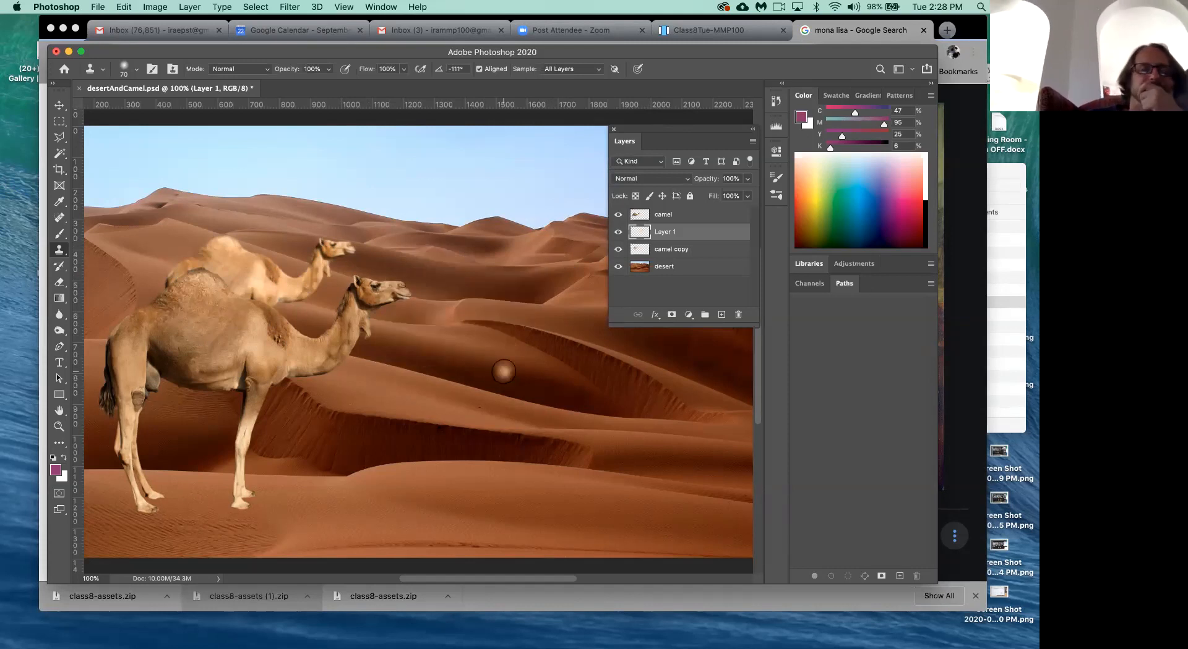
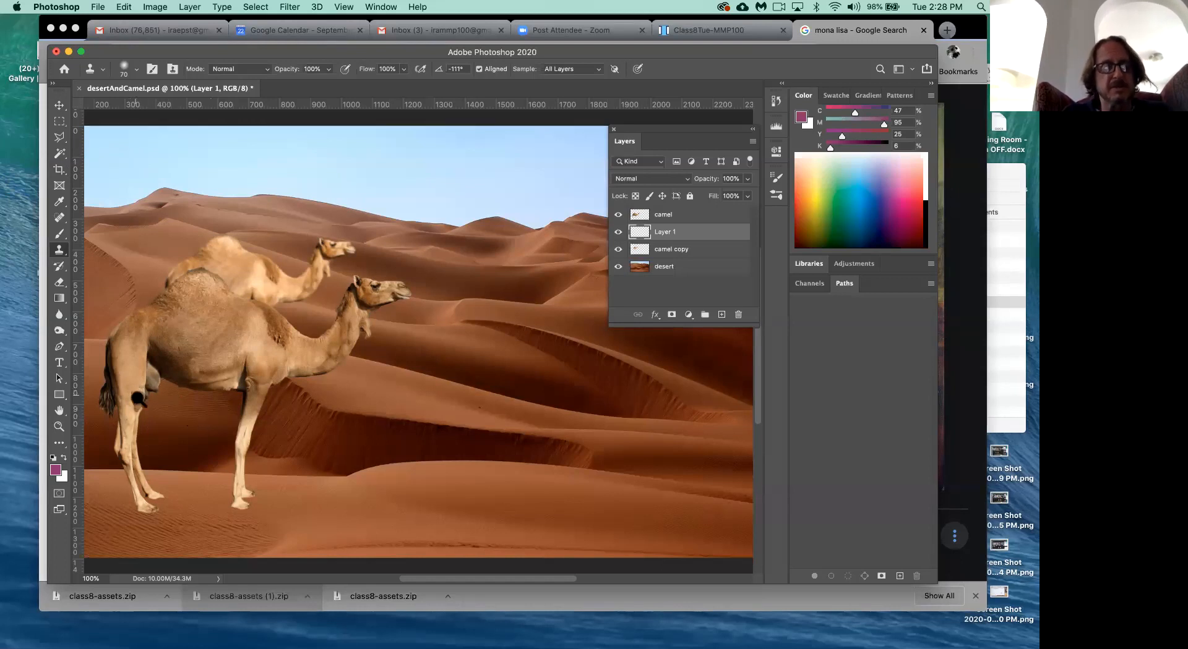
Step: Inspect the front camel's hind leg up close, select the camel layer and toggle its visibility off and on
scroll(142, 402, up, 3)
scroll(223, 448, up, 6)
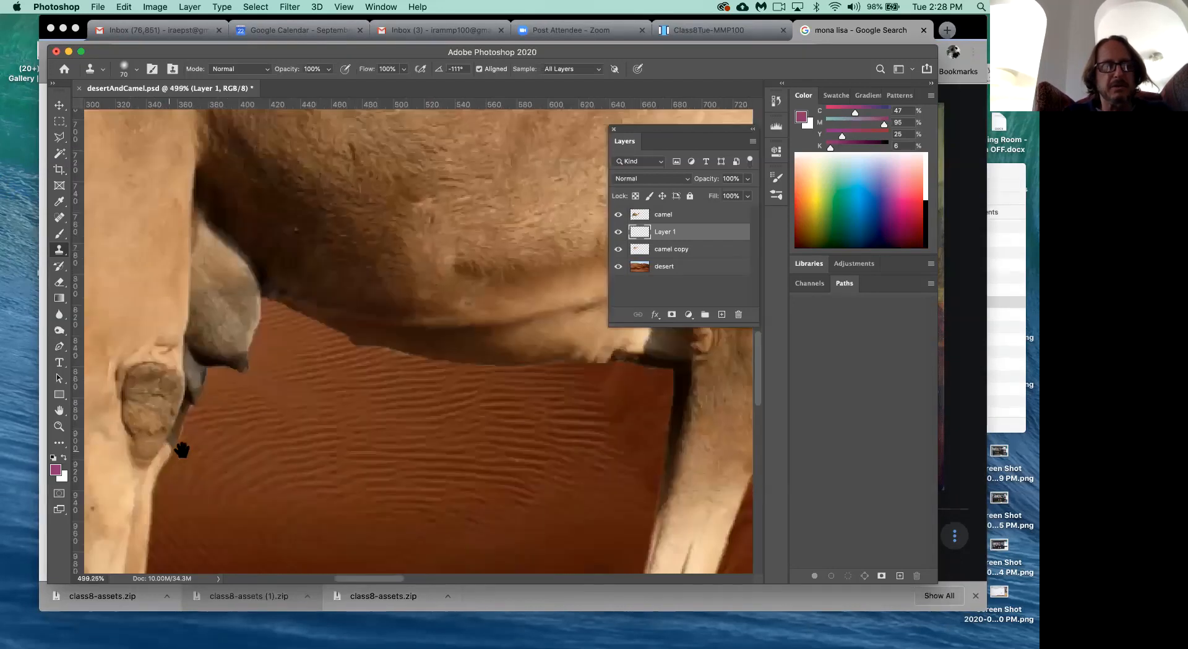
drag(181, 450, 337, 358)
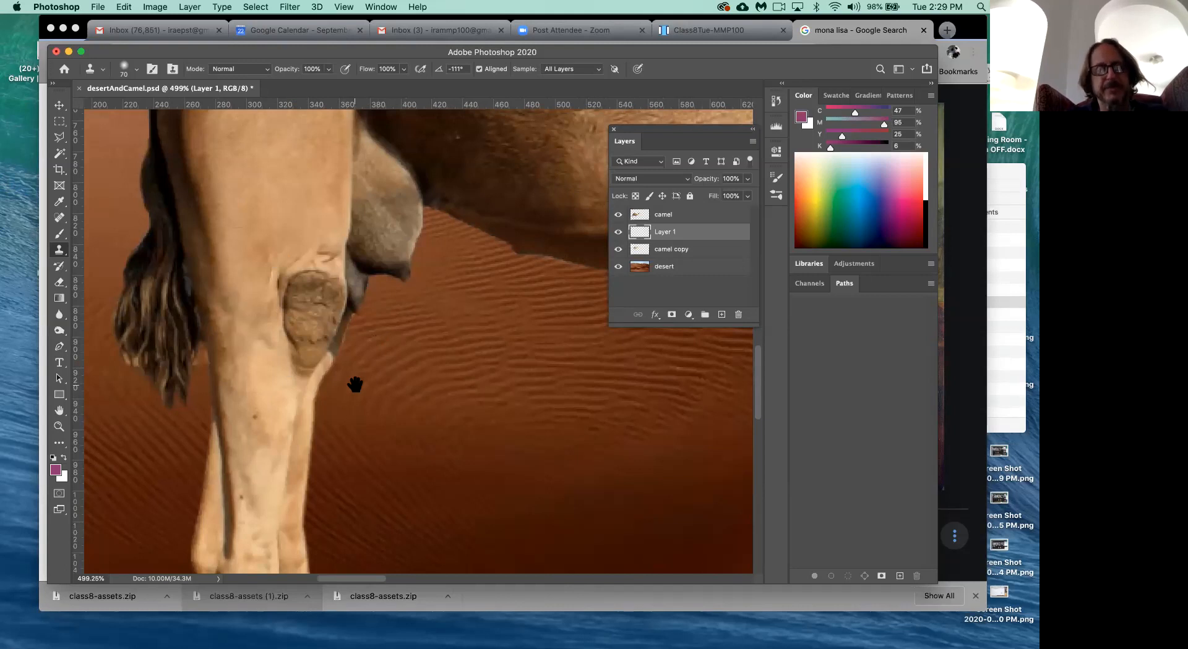
key(super+0)
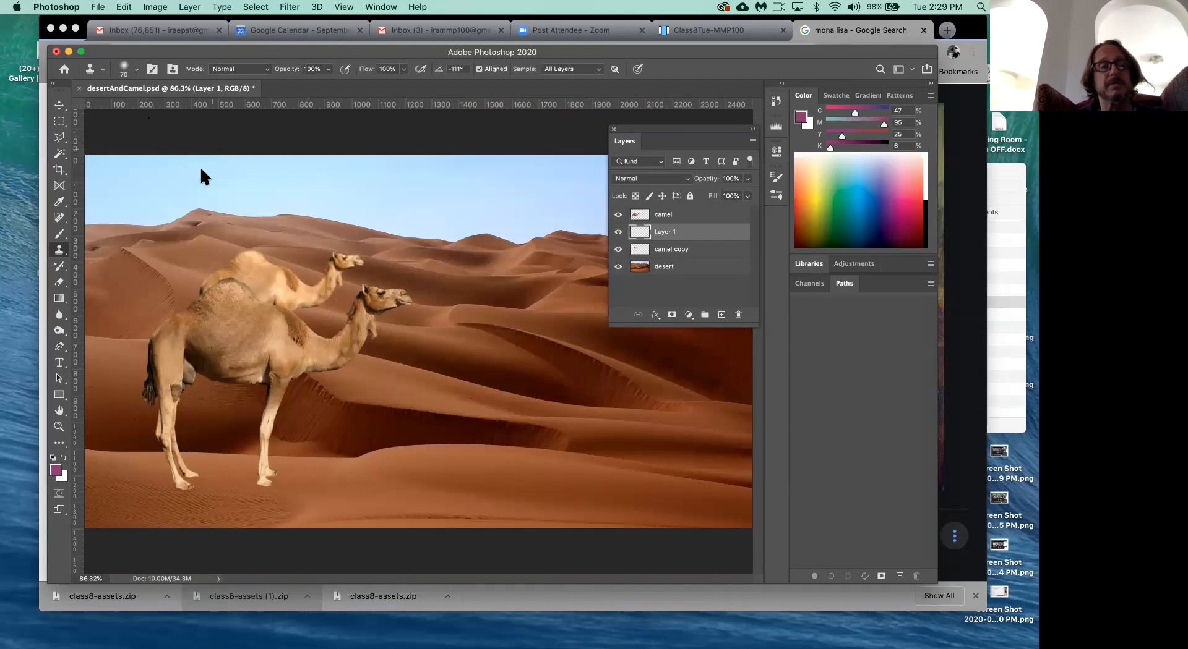
click(677, 216)
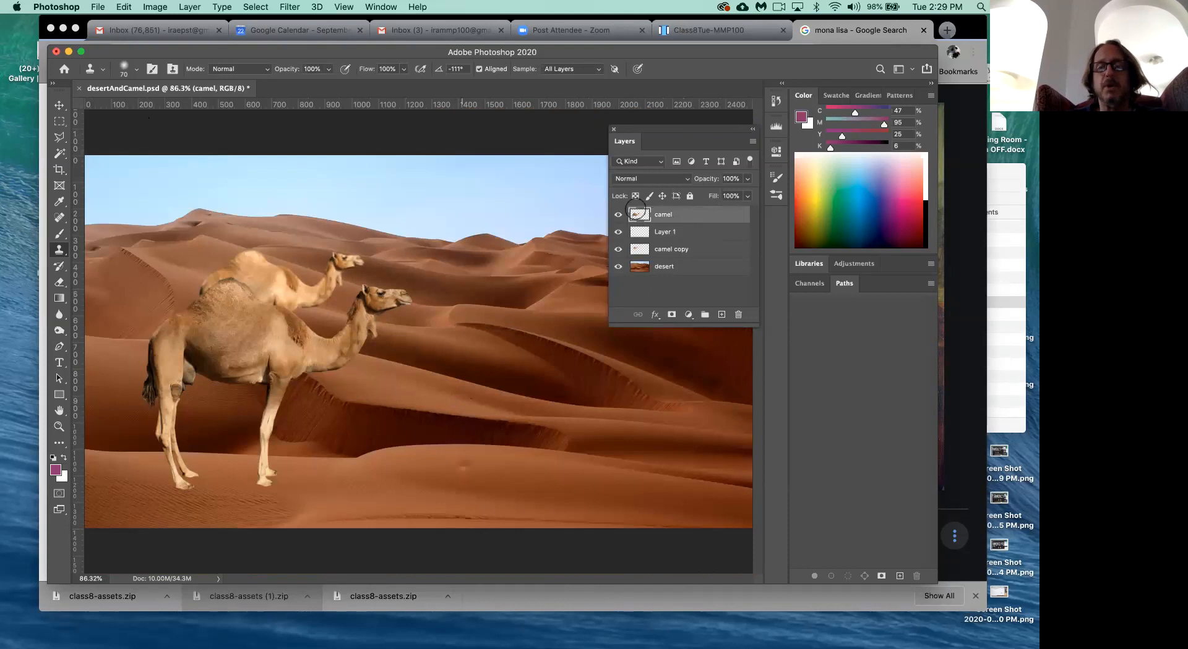
click(618, 214)
click(617, 215)
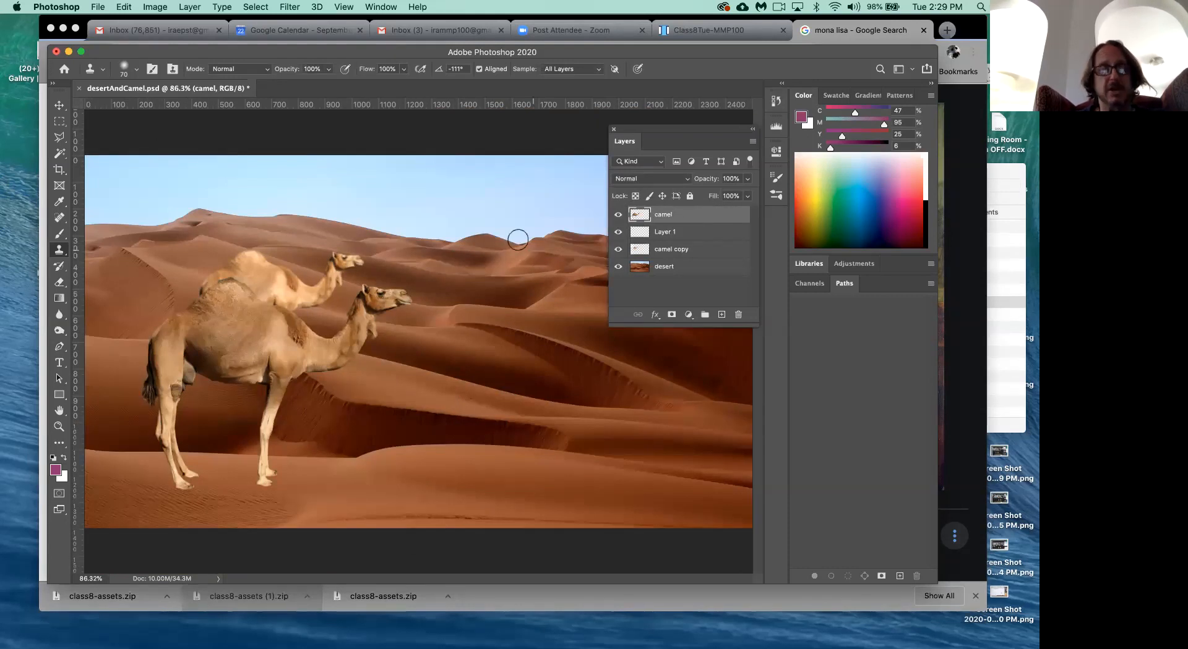
Step: Show the Navigator and move it over the sky above the camels
click(382, 6)
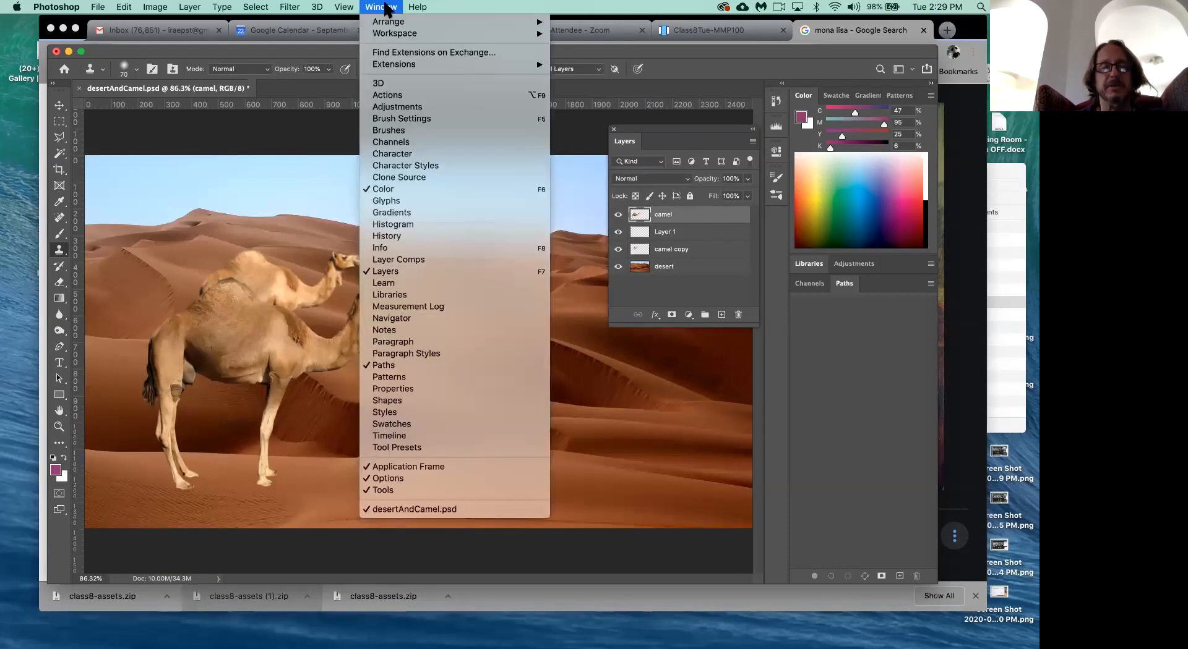
click(414, 322)
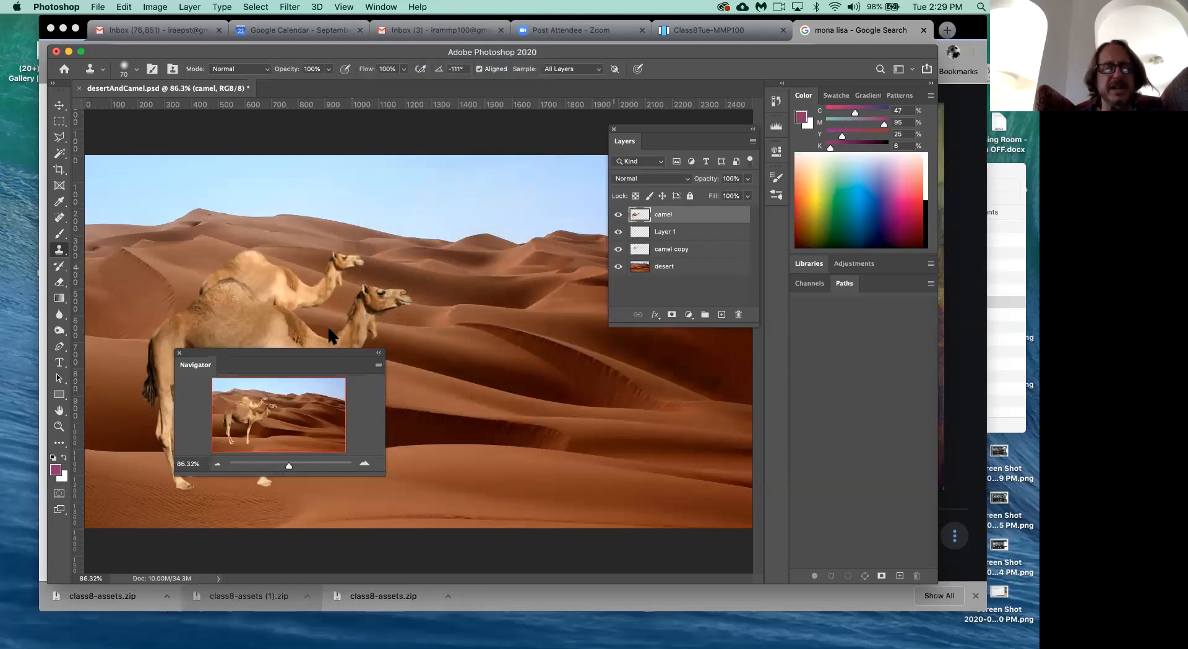
drag(288, 350, 347, 155)
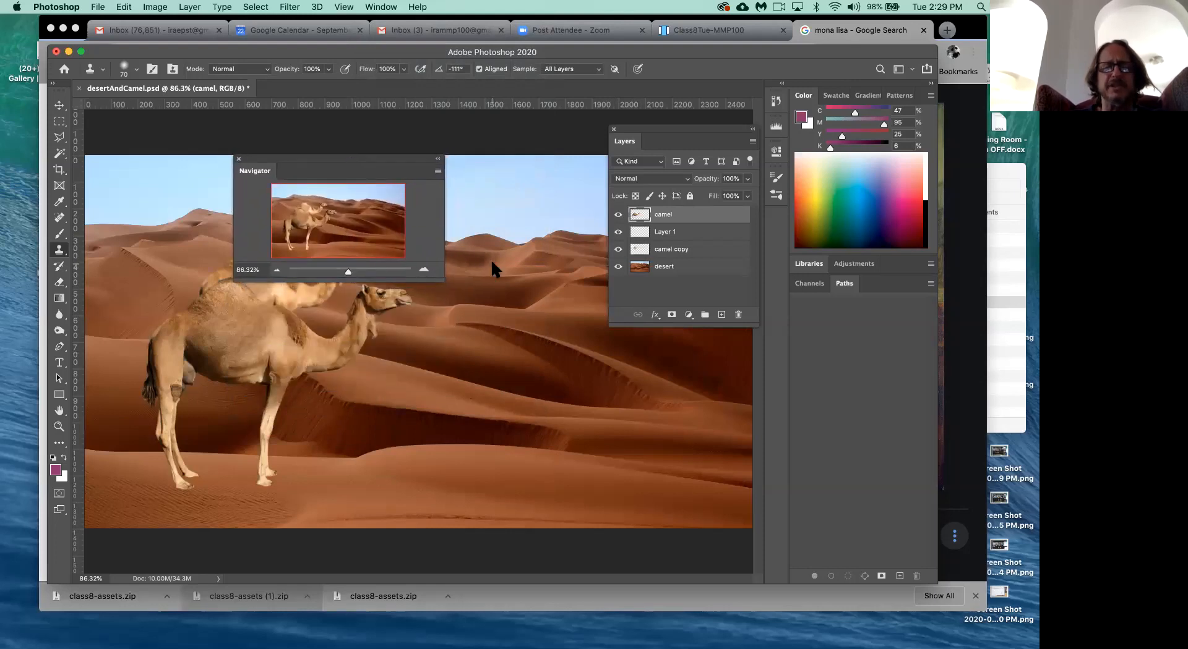
Step: Examine the composite at several magnifications using the Navigator's zoom controls
drag(349, 271, 355, 271)
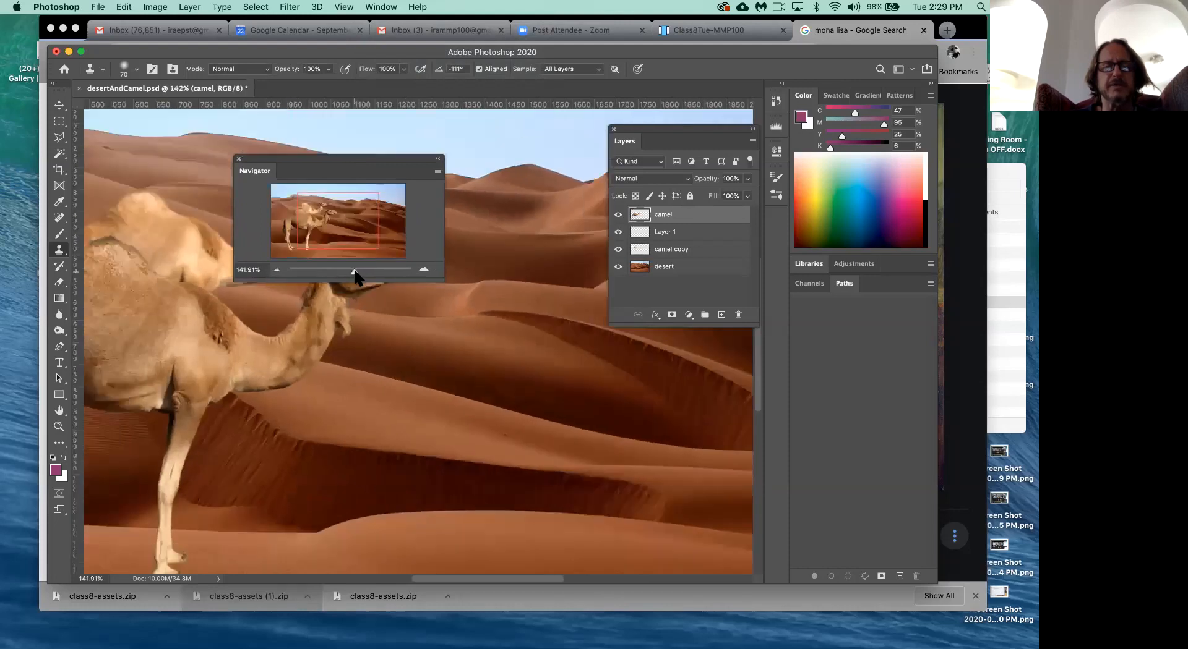
click(424, 271)
click(425, 271)
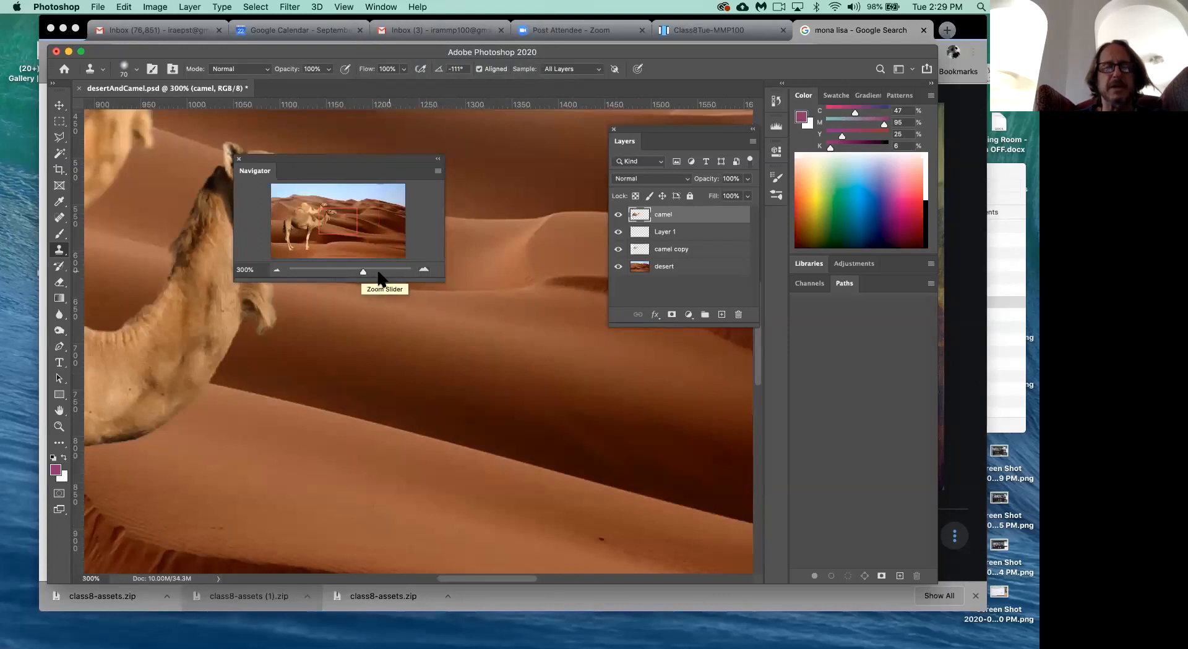
drag(363, 272, 347, 271)
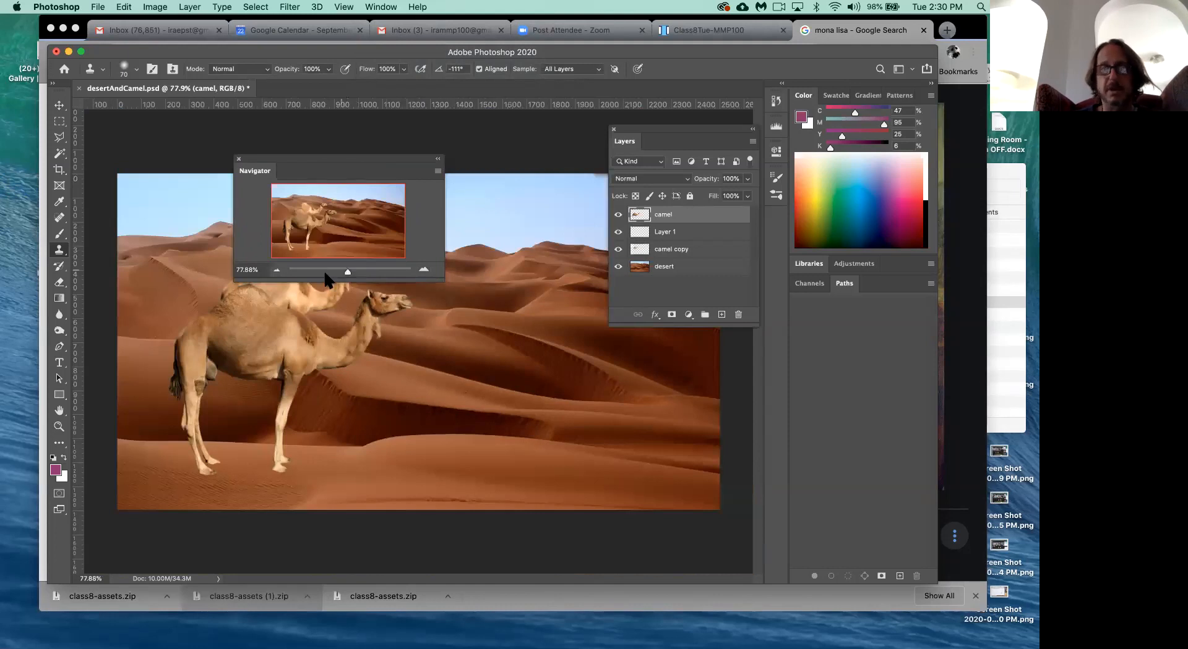
click(277, 270)
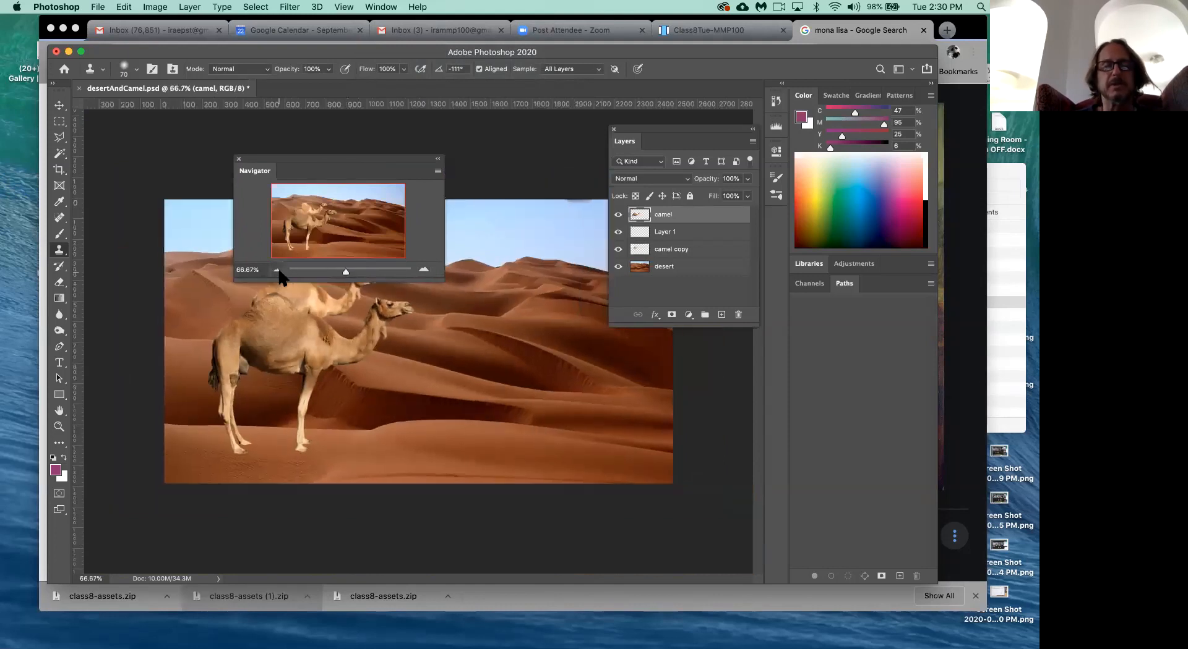
click(277, 271)
Step: Magnify the front camel's legs to 233.96% through the Navigator and move the Navigator clear of the hind leg
drag(344, 272, 360, 274)
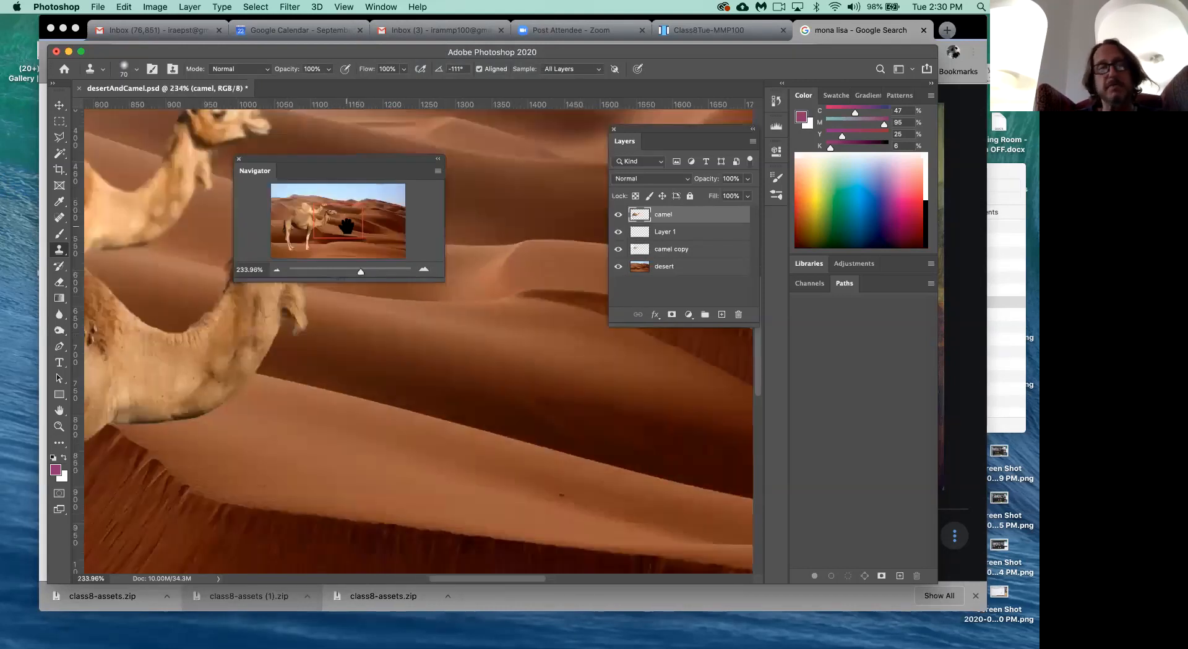
drag(345, 225, 301, 233)
drag(346, 157, 303, 113)
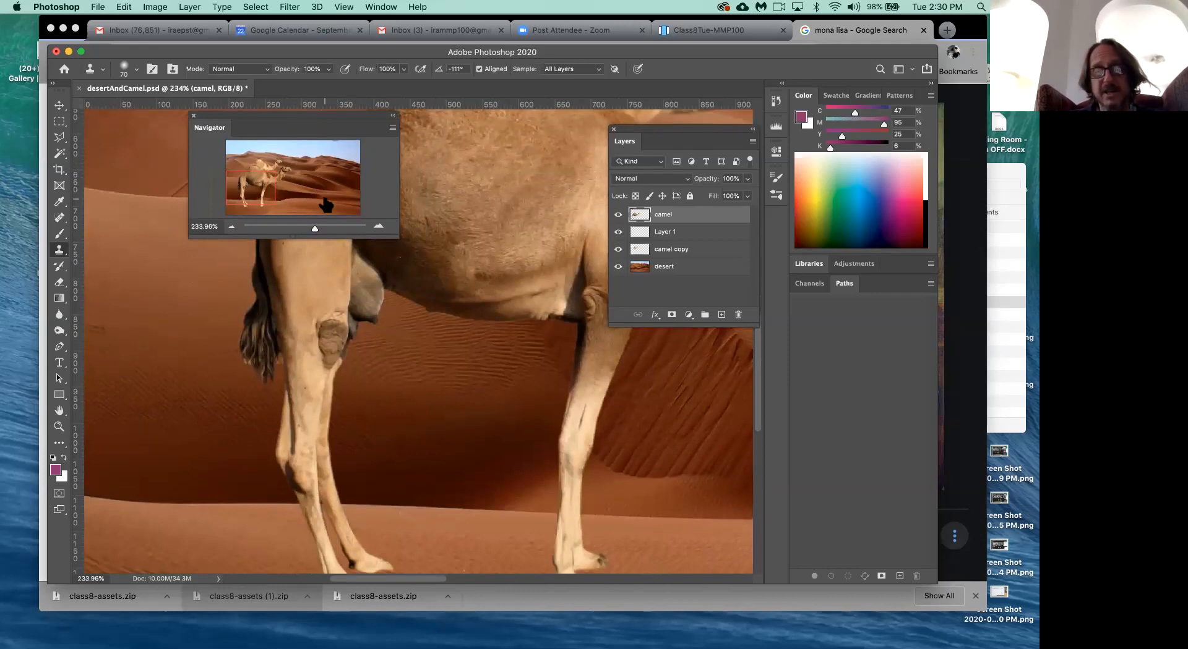
drag(308, 112, 536, 137)
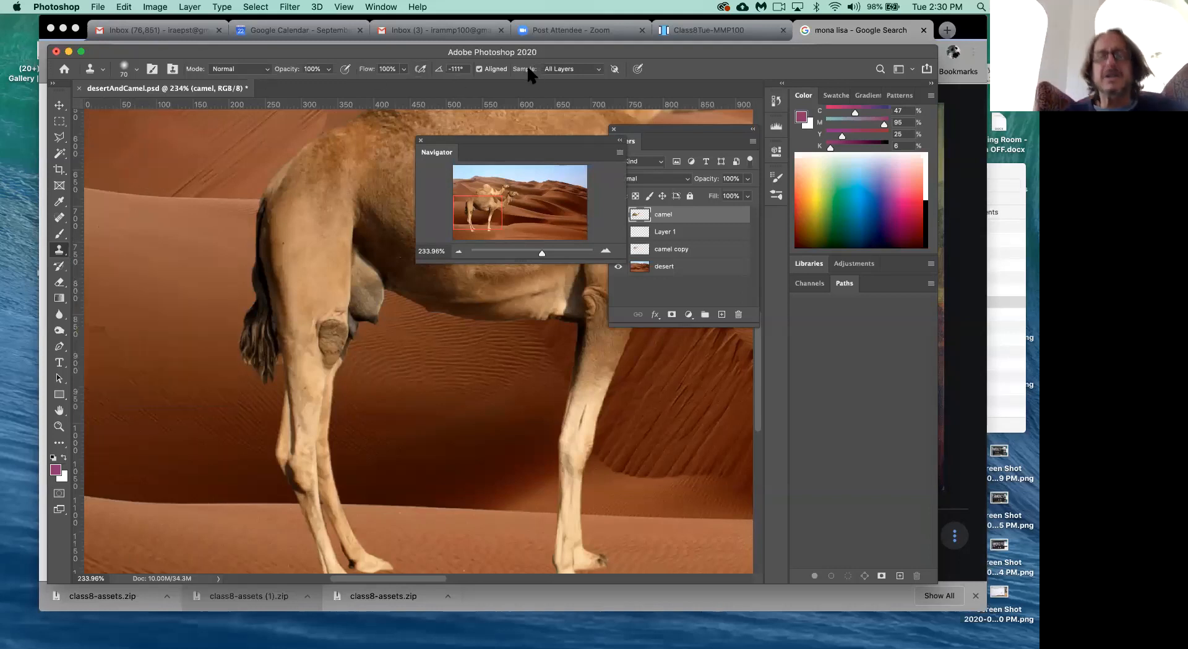
Step: Set the Clone Stamp to sample the Current Layer with a 36 px brush size
click(562, 69)
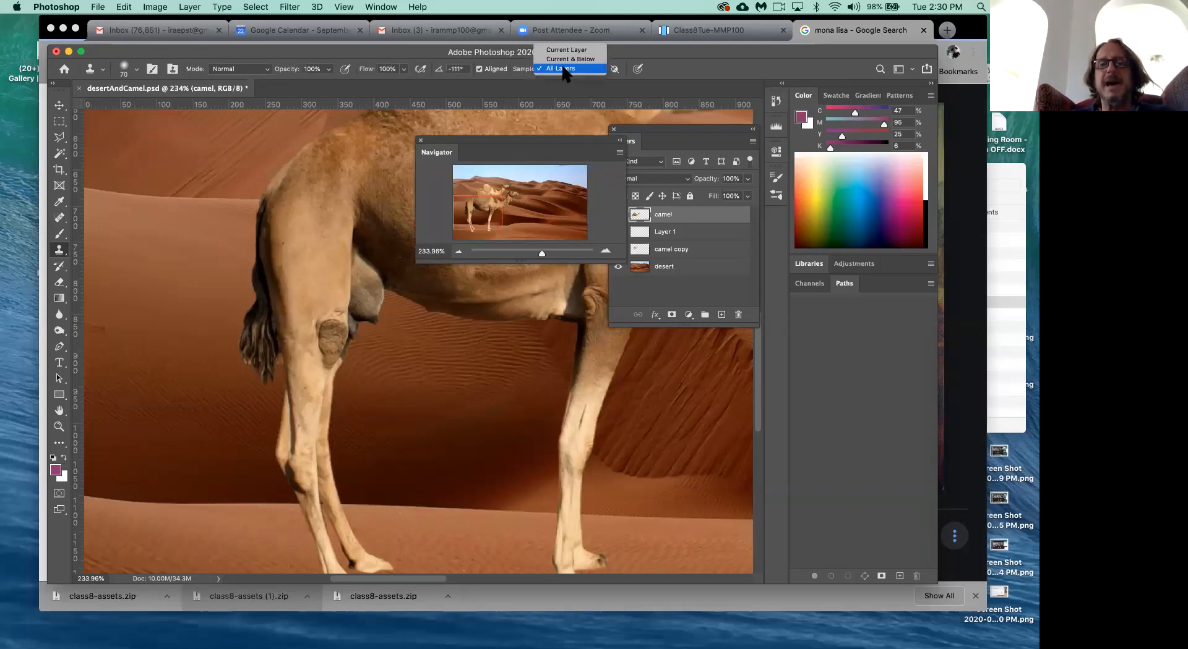
click(566, 50)
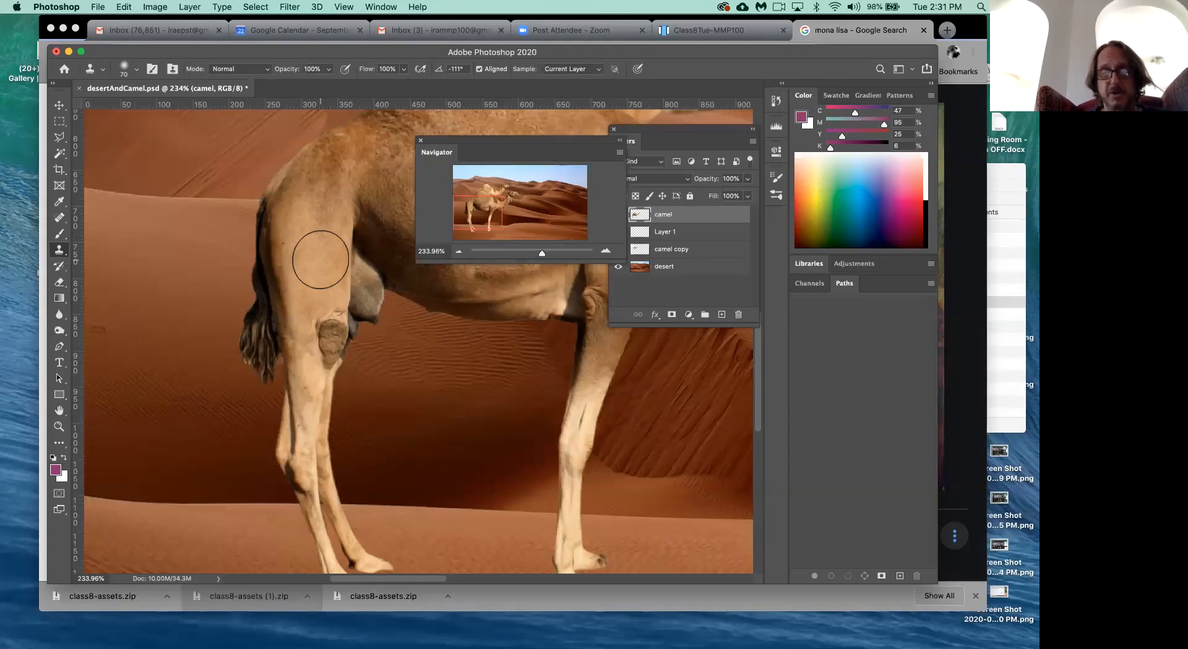
click(126, 70)
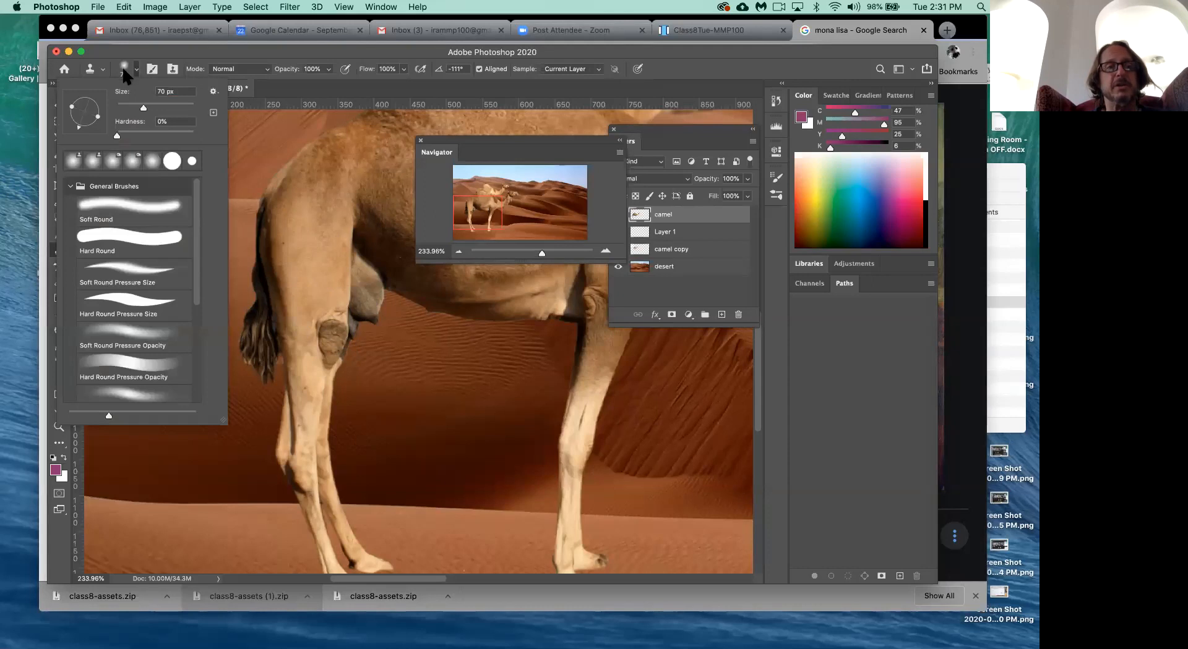
drag(144, 111, 131, 111)
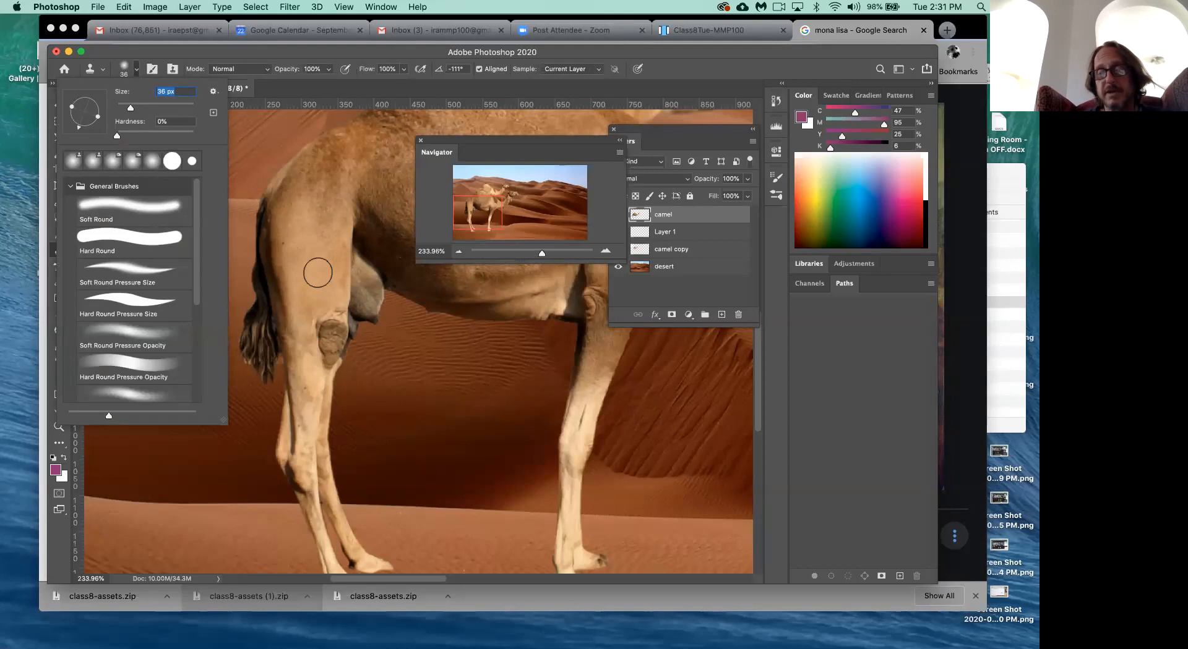
click(125, 70)
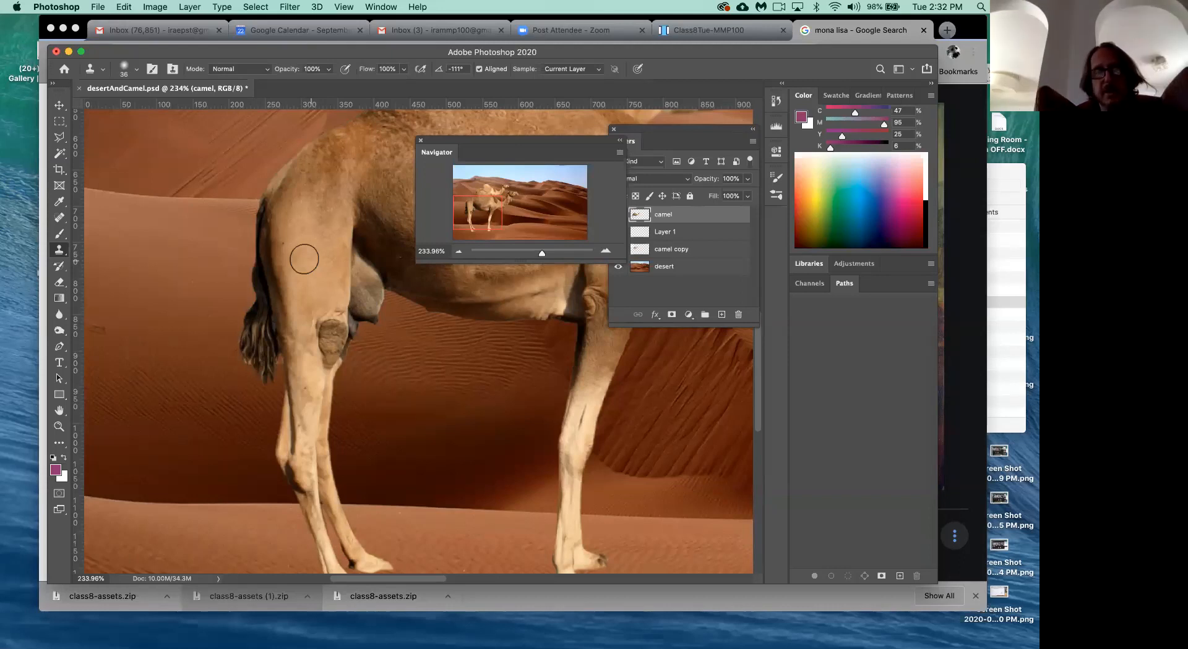
Step: Clone smooth fur from the front camel's upper hind leg over the dark knee patch
mouse_move(334, 328)
mouse_down()
mouse_move(323, 326)
mouse_move(318, 358)
mouse_up()
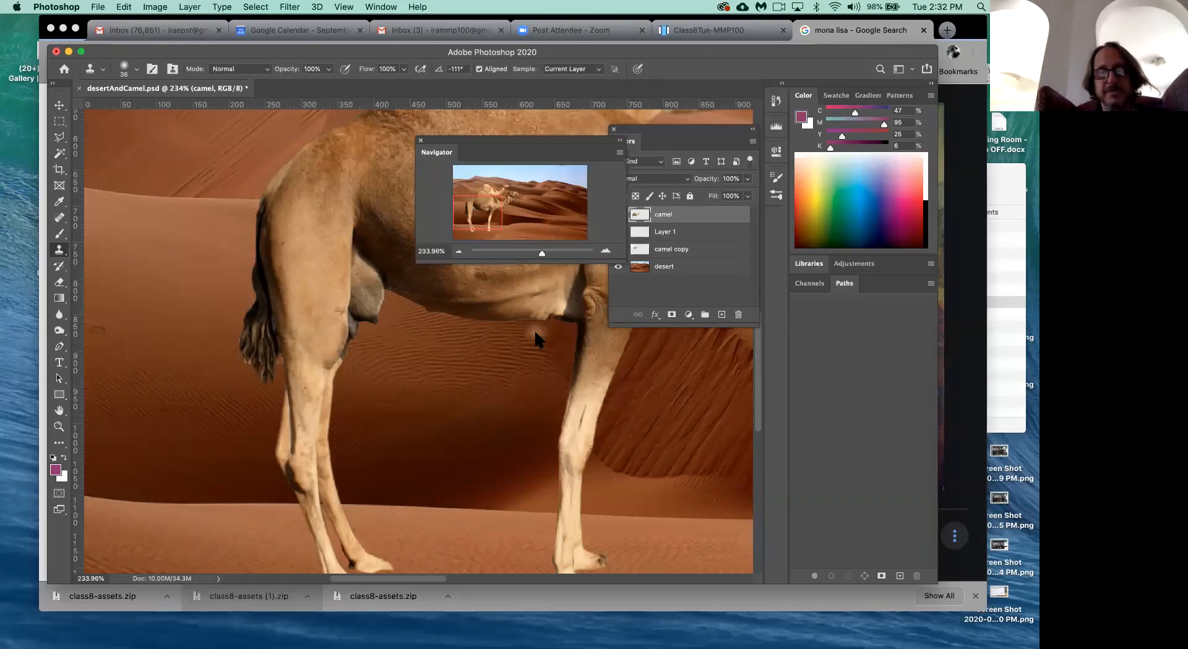
click(374, 318)
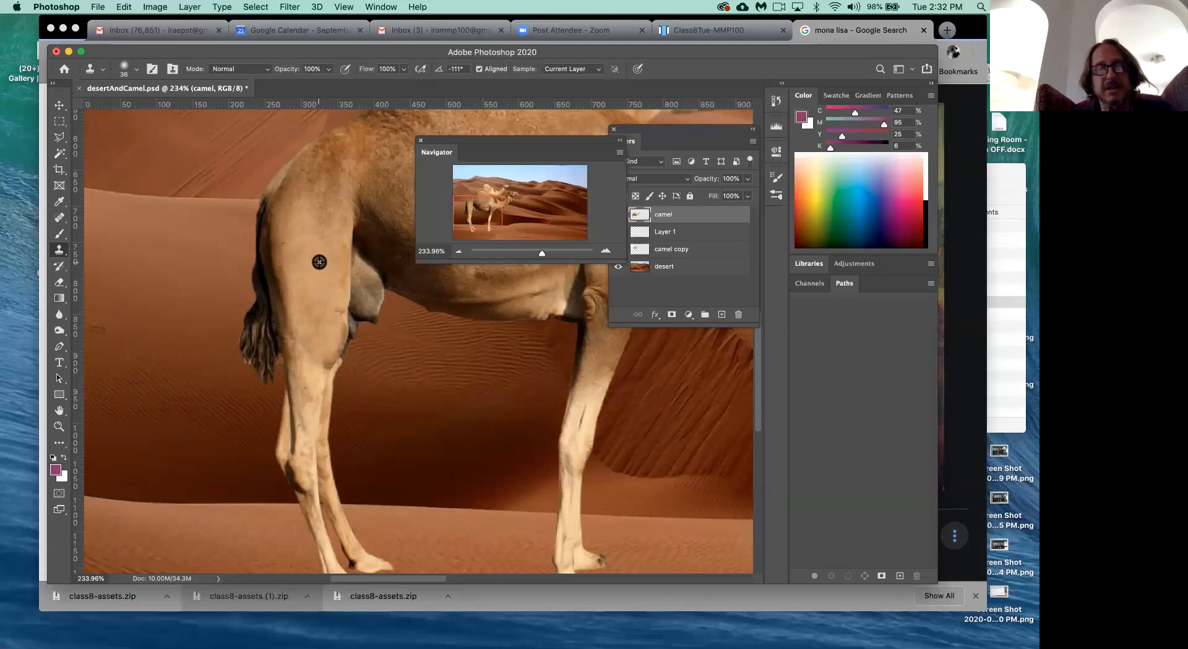
alt+click(320, 184)
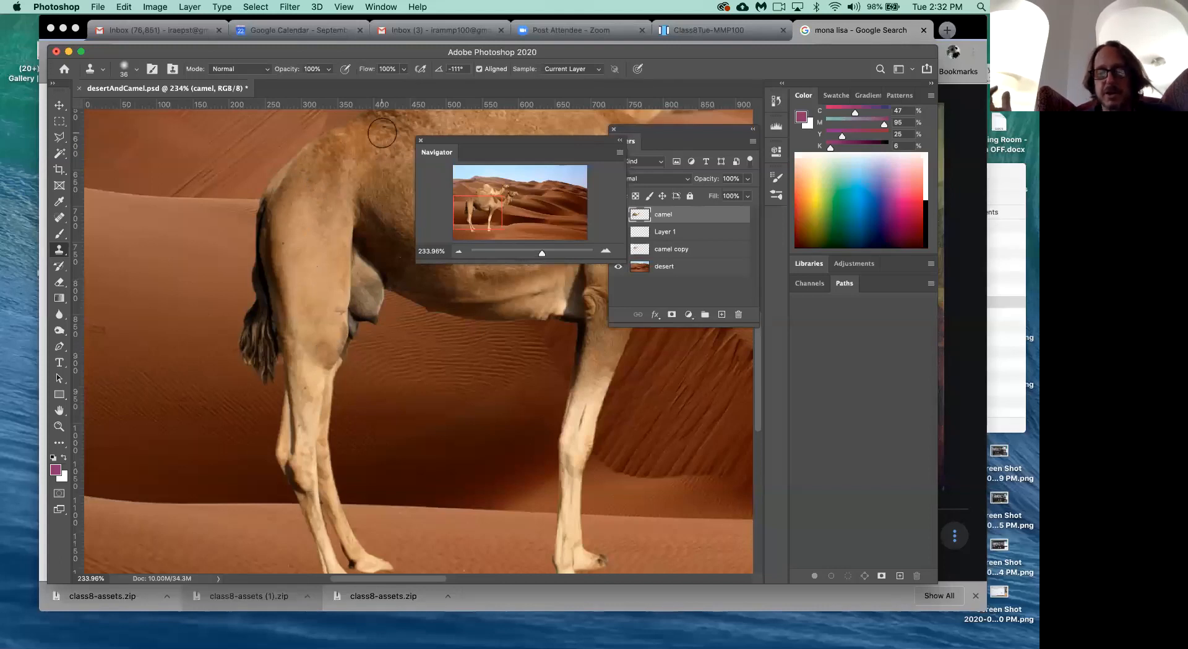
Step: Try cloning the front camel's eye onto the snout just beside it, and undo the stroke
drag(314, 290, 127, 358)
mouse_move(413, 276)
mouse_down()
mouse_move(294, 285)
mouse_move(129, 358)
mouse_move(278, 352)
mouse_move(241, 359)
mouse_up()
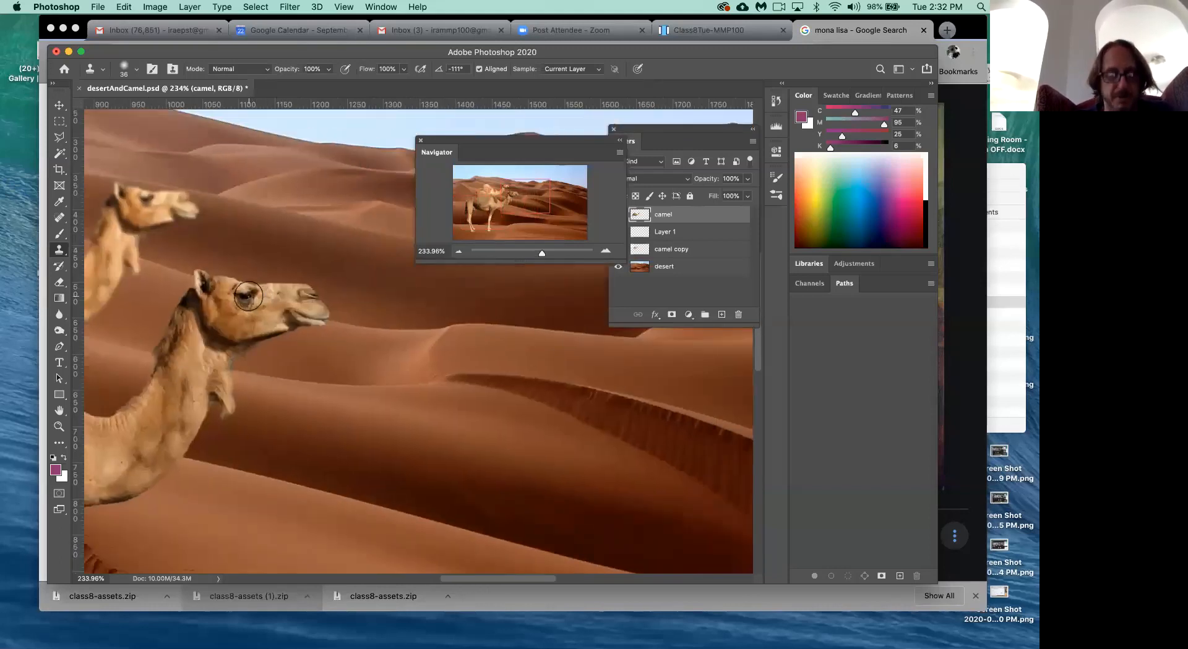
drag(273, 289, 270, 291)
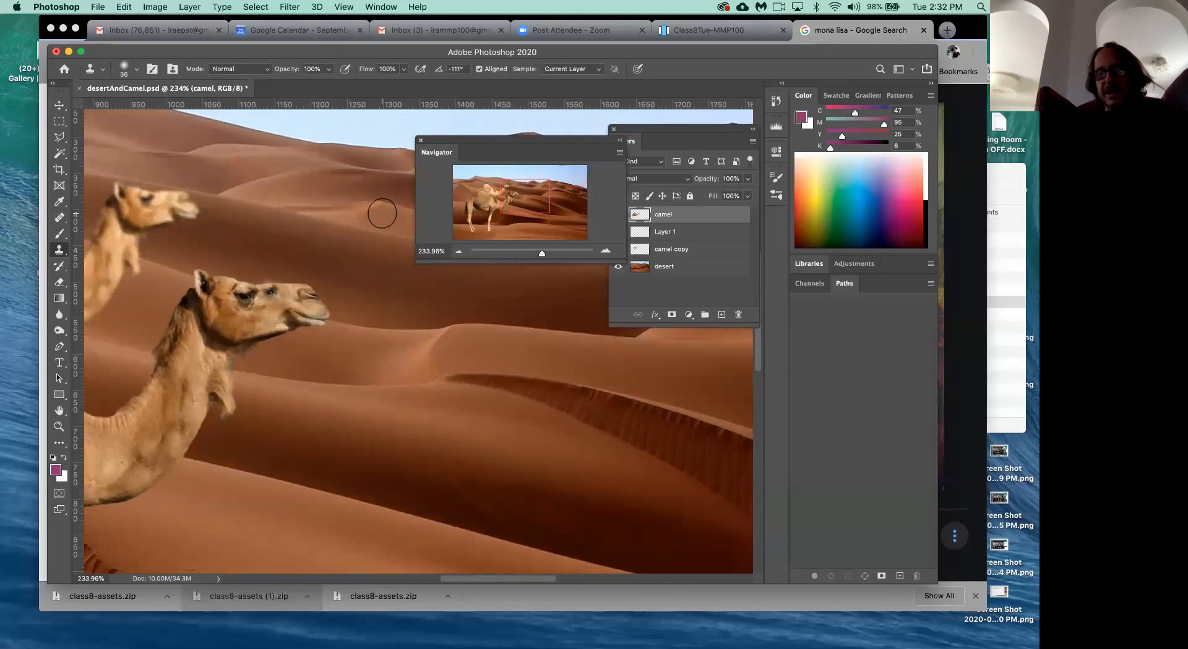
key(super+z)
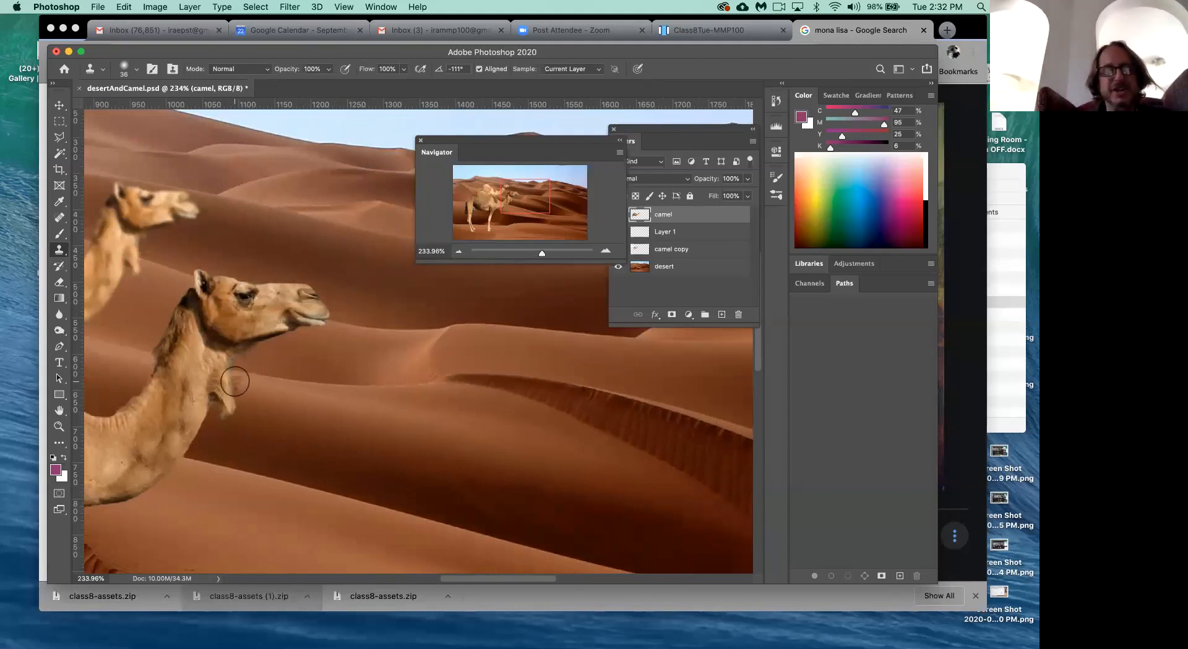
Step: Try a single clone dab on the front camel's hindquarters and undo it
scroll(251, 312, left, 15)
scroll(252, 311, down, 5)
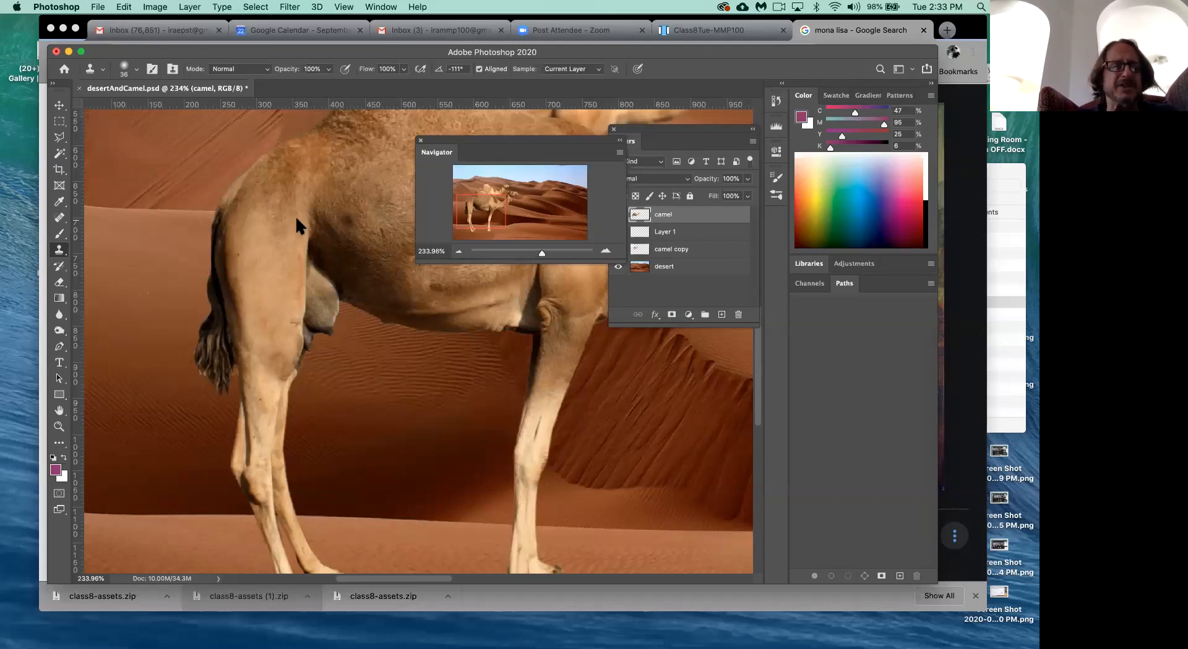
click(243, 214)
key(super+z)
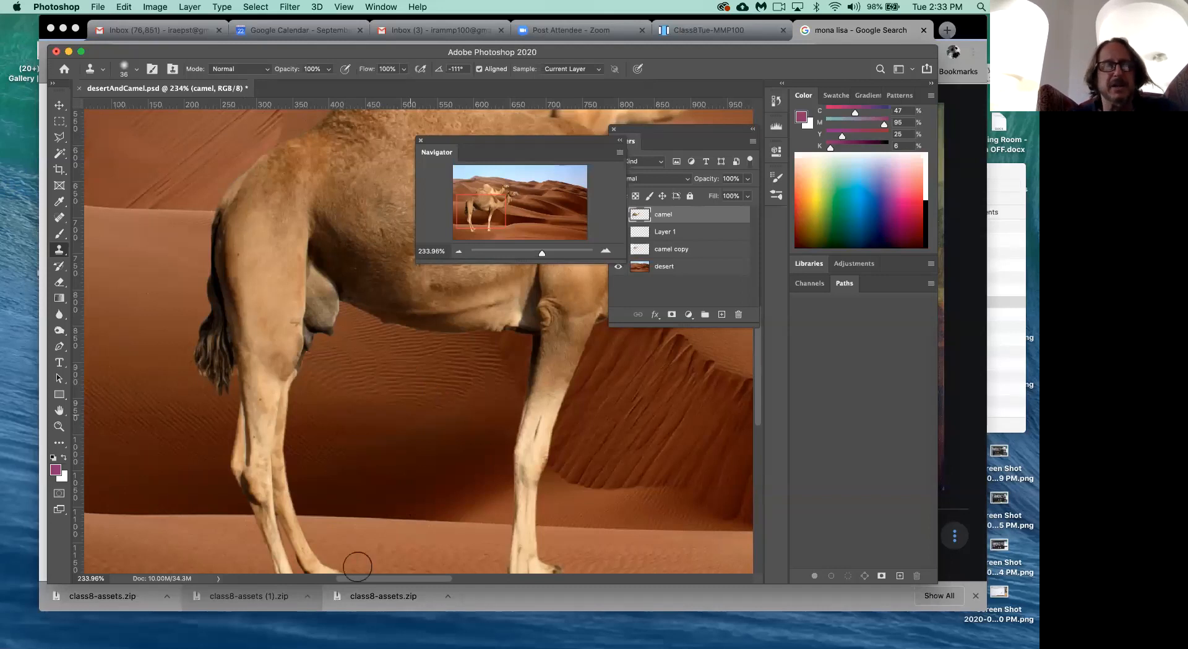
Step: Fit the whole image in view, select the desert layer and bring the Navigator back to the front
key(super+0)
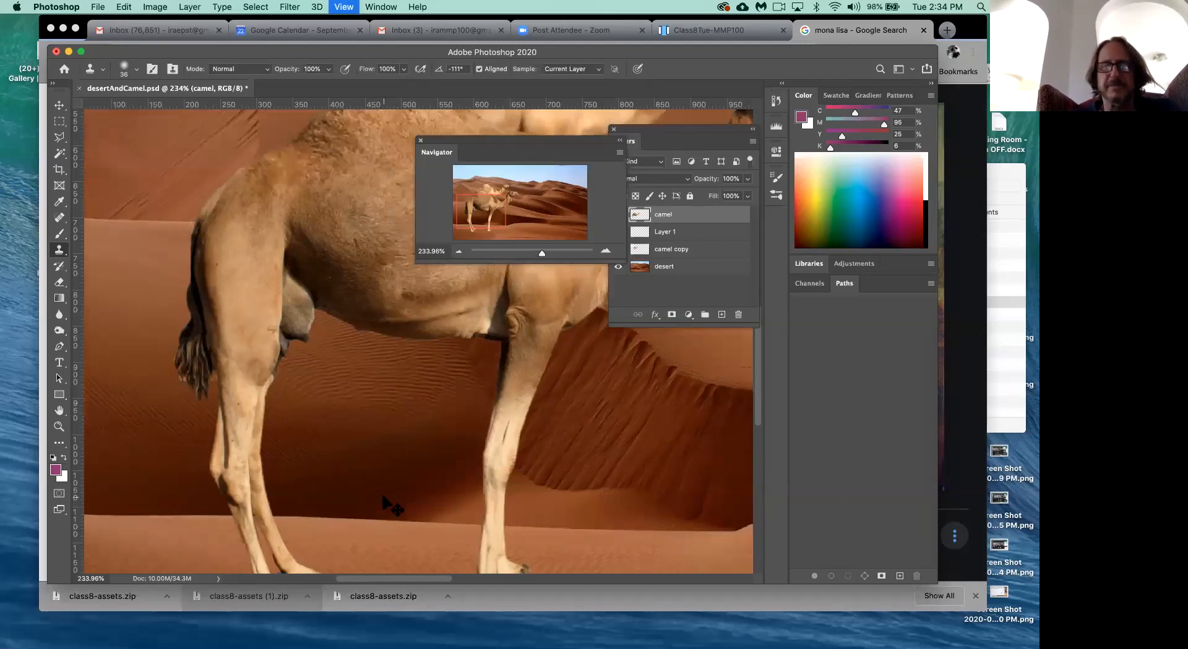
click(671, 273)
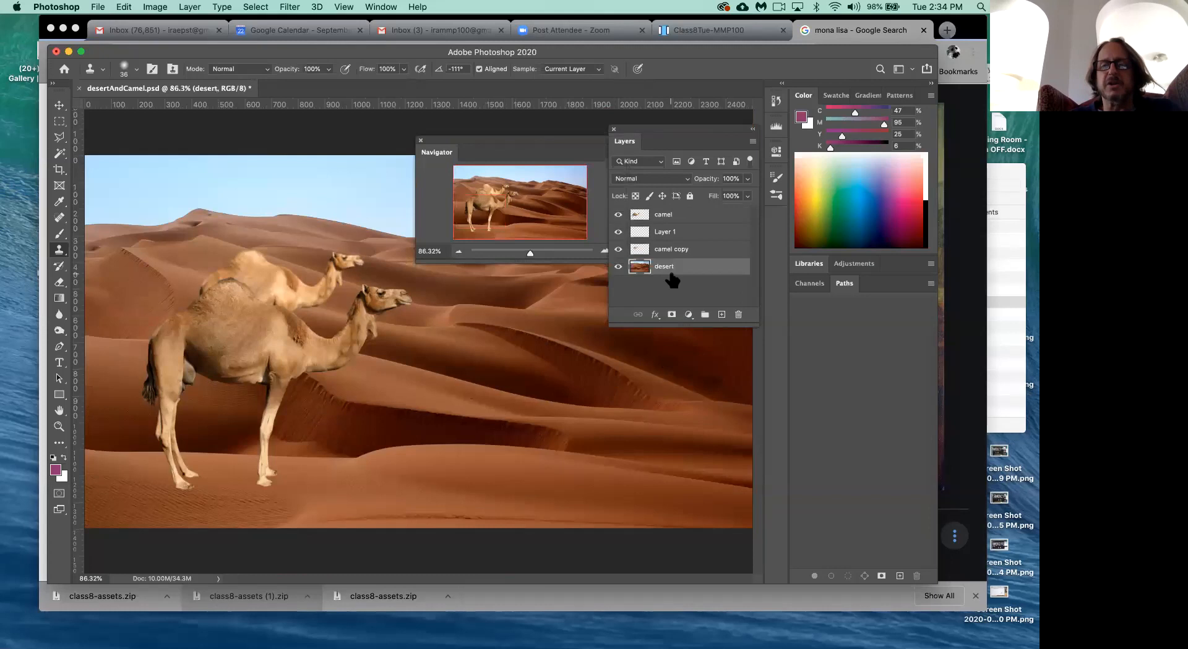
click(530, 141)
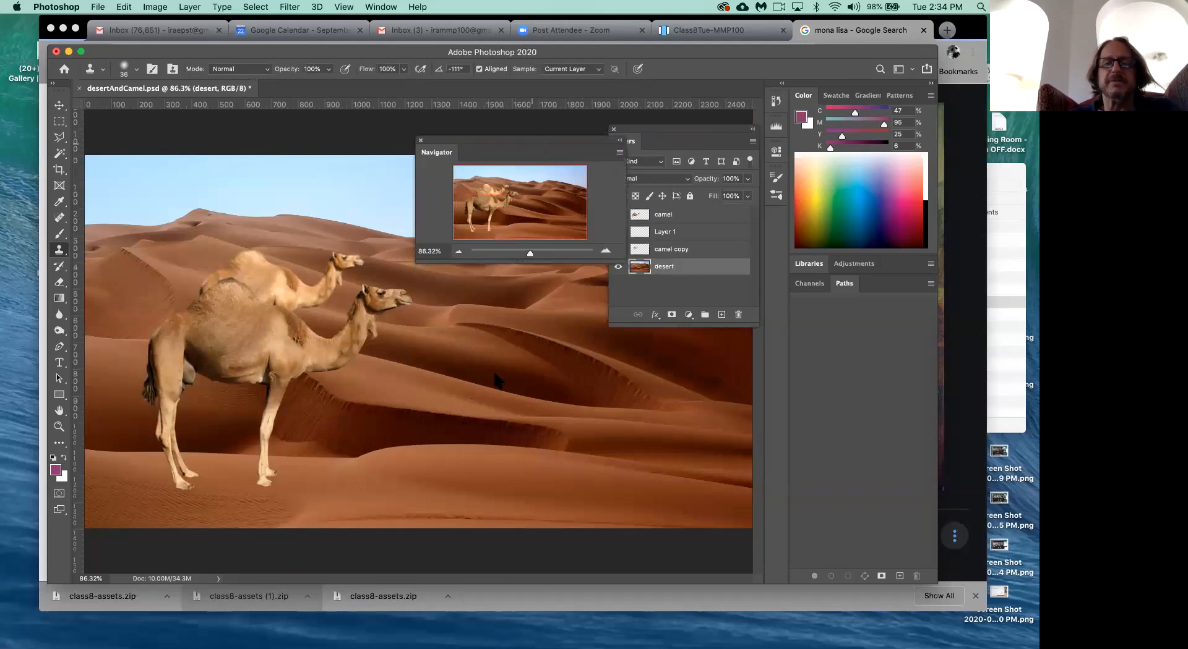
Step: Close the Navigator and collapse the floating Layers panel so the whole composite is uncovered
click(420, 140)
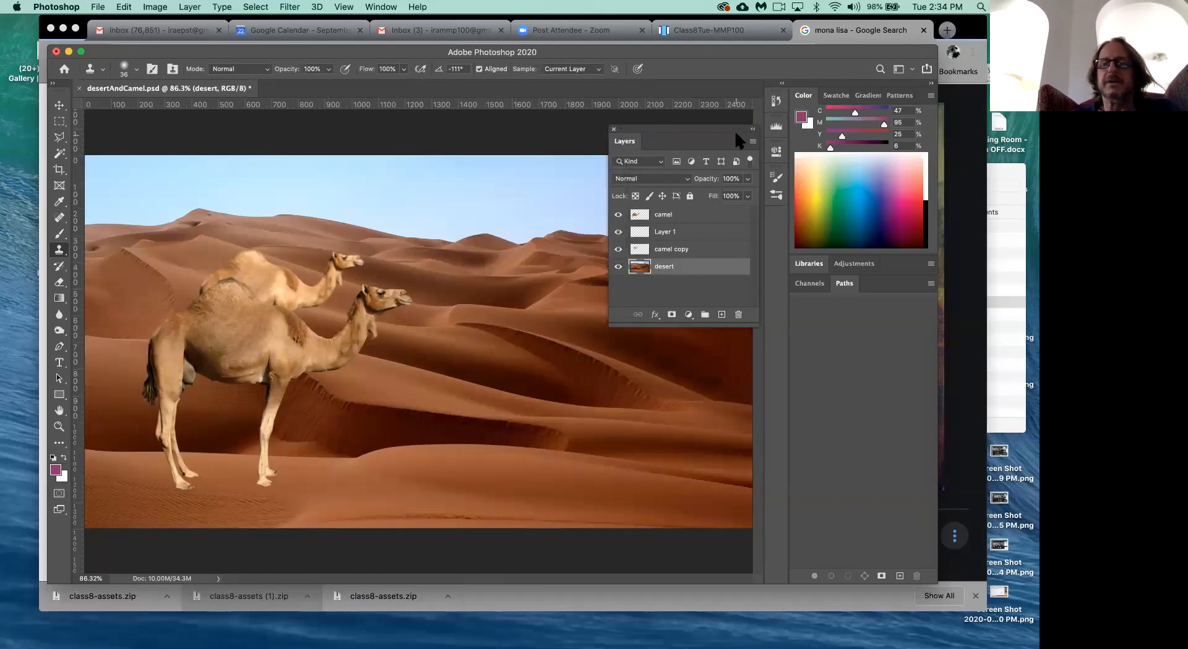
click(753, 129)
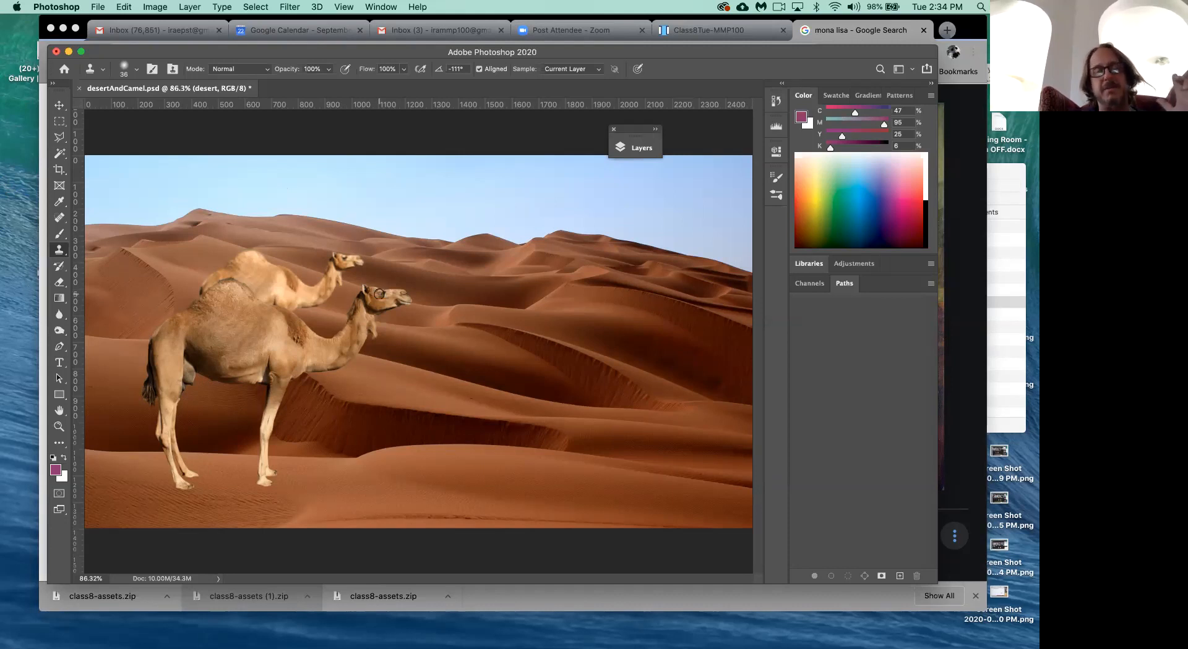
Step: Try cloning from the front camel's head area onto the dunes with the desert layer active, and undo the stroke
mouse_move(566, 312)
mouse_down()
mouse_move(551, 284)
mouse_move(559, 308)
mouse_move(550, 277)
mouse_move(528, 310)
mouse_move(550, 278)
mouse_up()
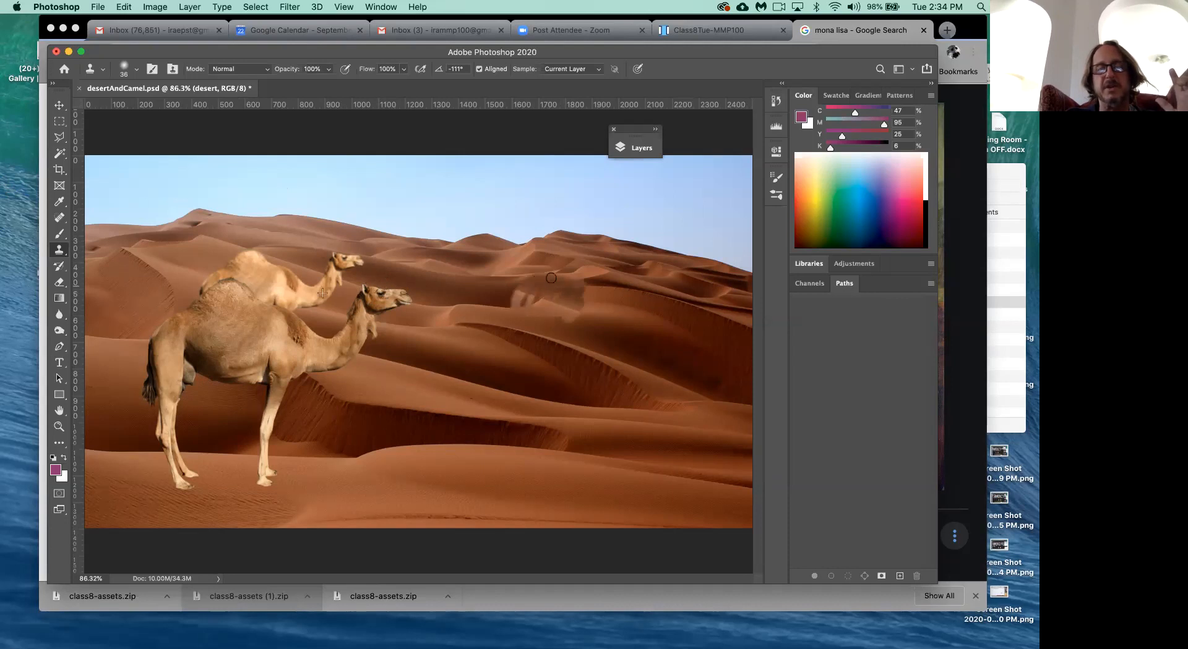
key(super+z)
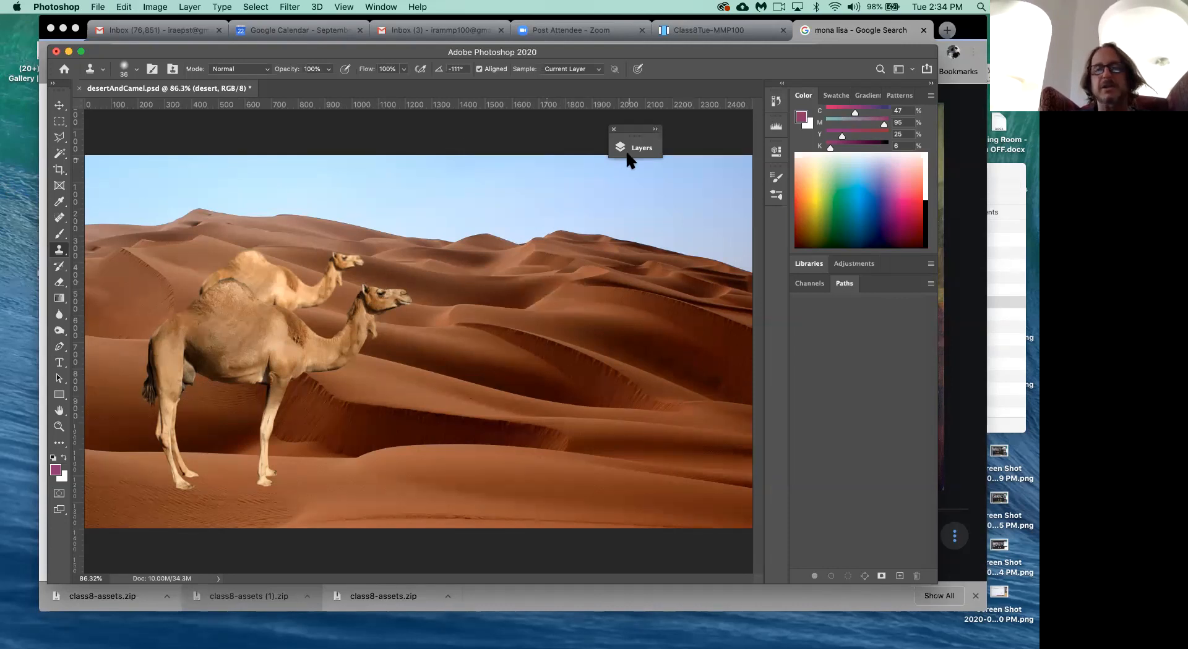
Step: Expand the Layers panel, select the camel layer and check its content by switching its visibility off and on
click(624, 155)
click(623, 154)
click(625, 154)
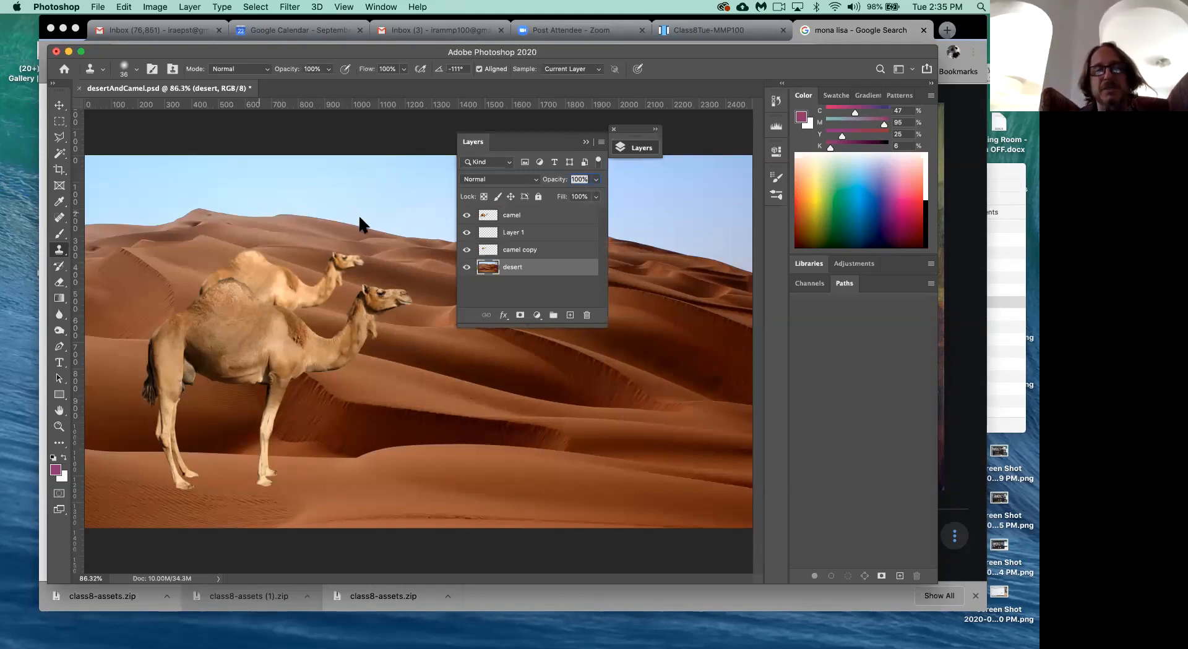
click(492, 217)
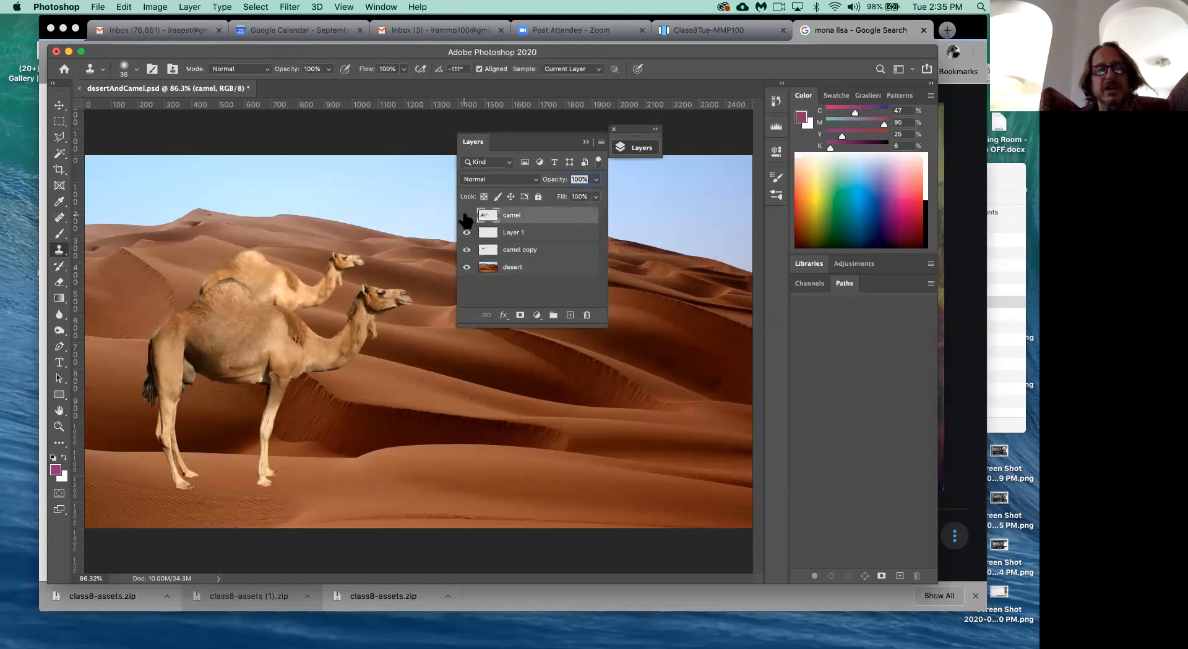
click(466, 215)
click(466, 215)
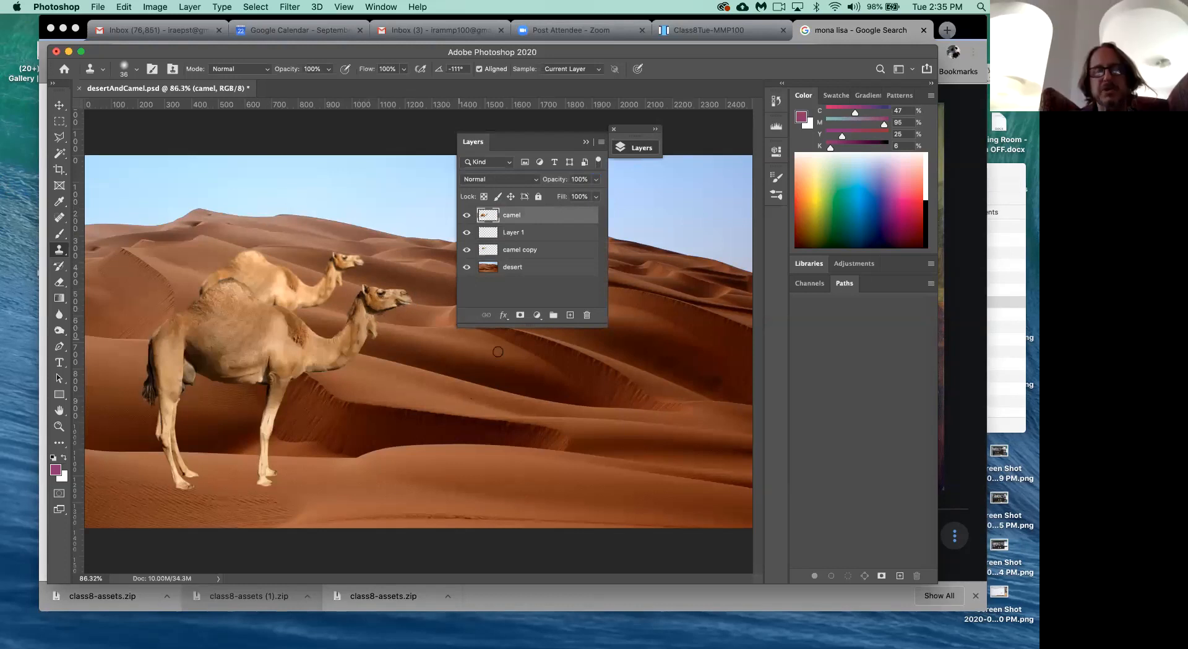
Step: Try cloning the front camel's head and neck onto the dunes on the camel layer, and undo the stroke
mouse_move(572, 394)
mouse_down()
mouse_move(562, 399)
mouse_move(608, 371)
mouse_move(575, 370)
mouse_move(612, 384)
mouse_move(554, 427)
mouse_up()
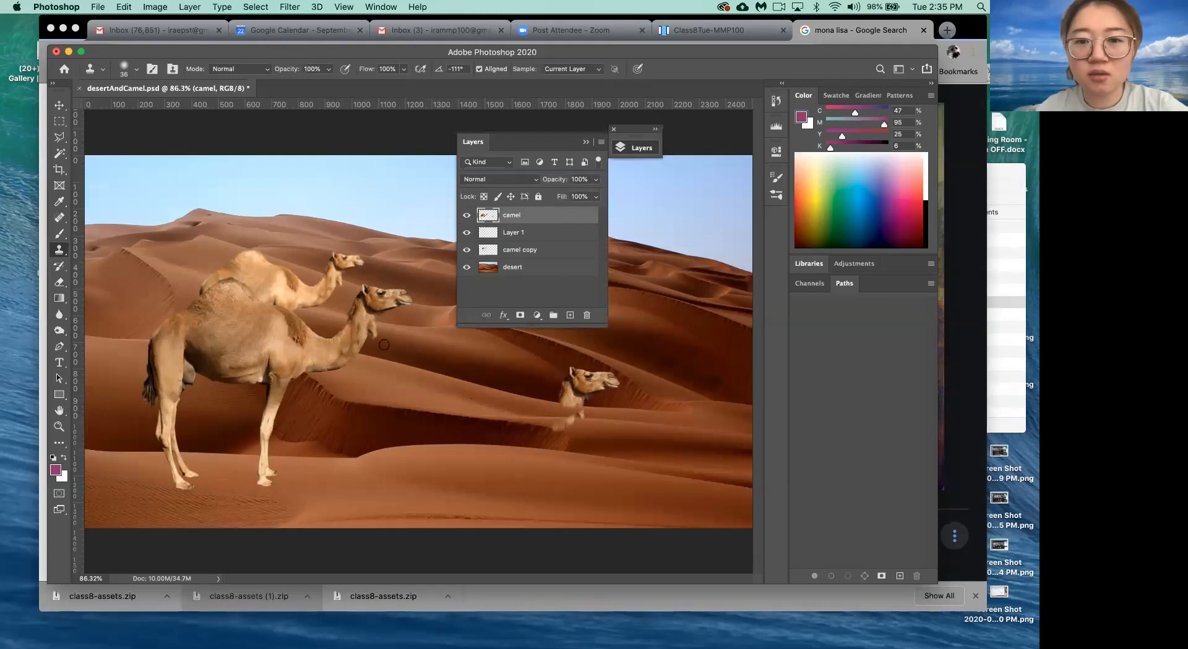
key(super+z)
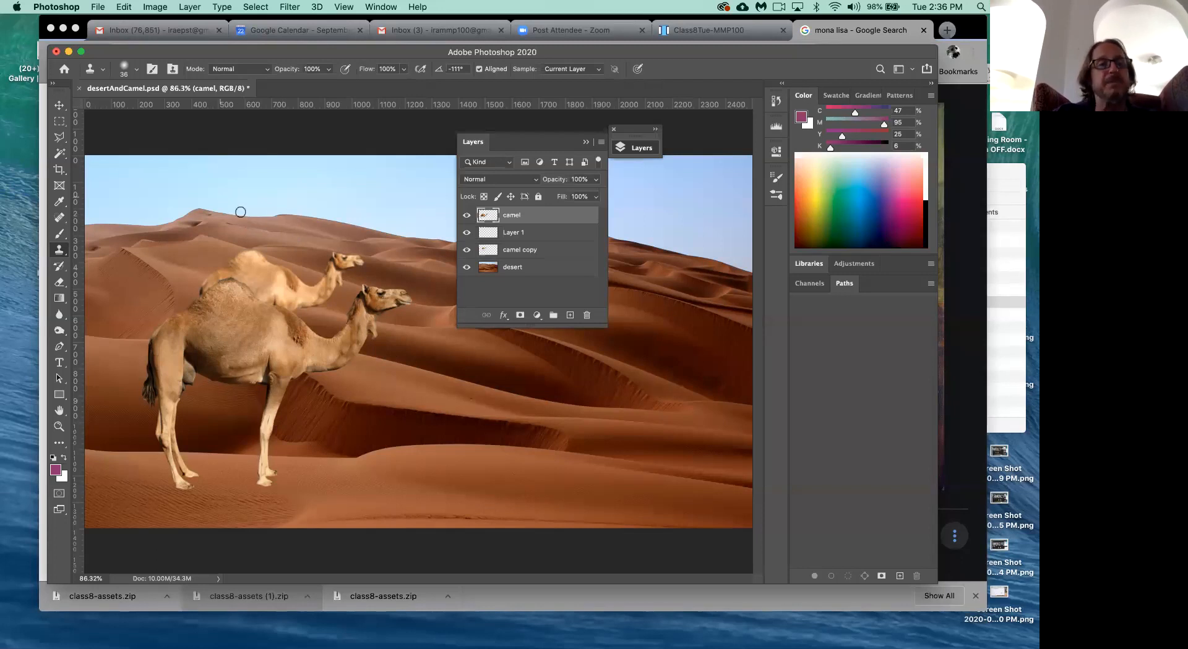
Step: Save the changes to the layered file desertAndCamel.psd
click(98, 6)
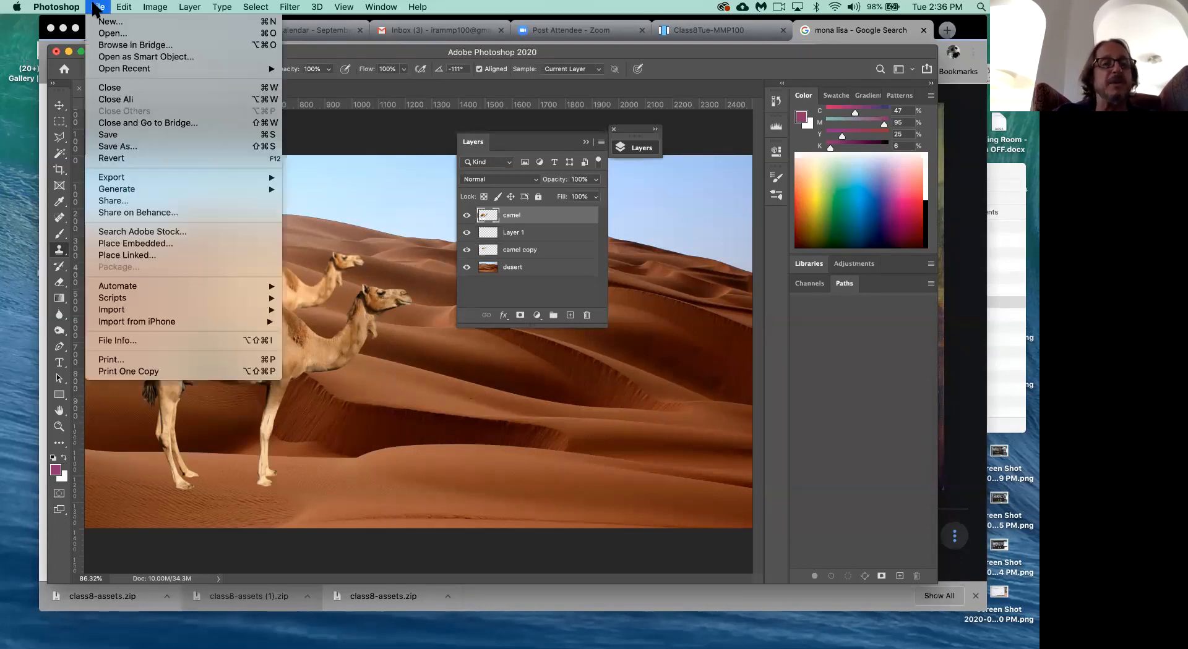
click(131, 136)
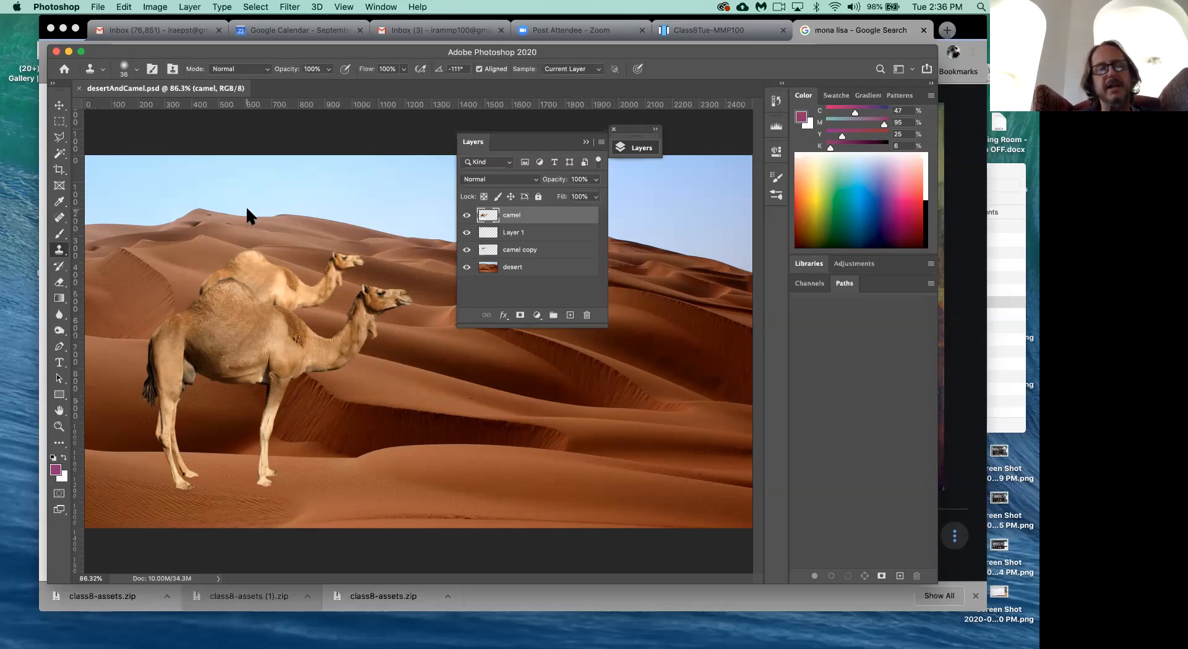
Step: Save a JPEG copy of the composite as desertAndCamel.jpg in the class8-assets folder
click(98, 7)
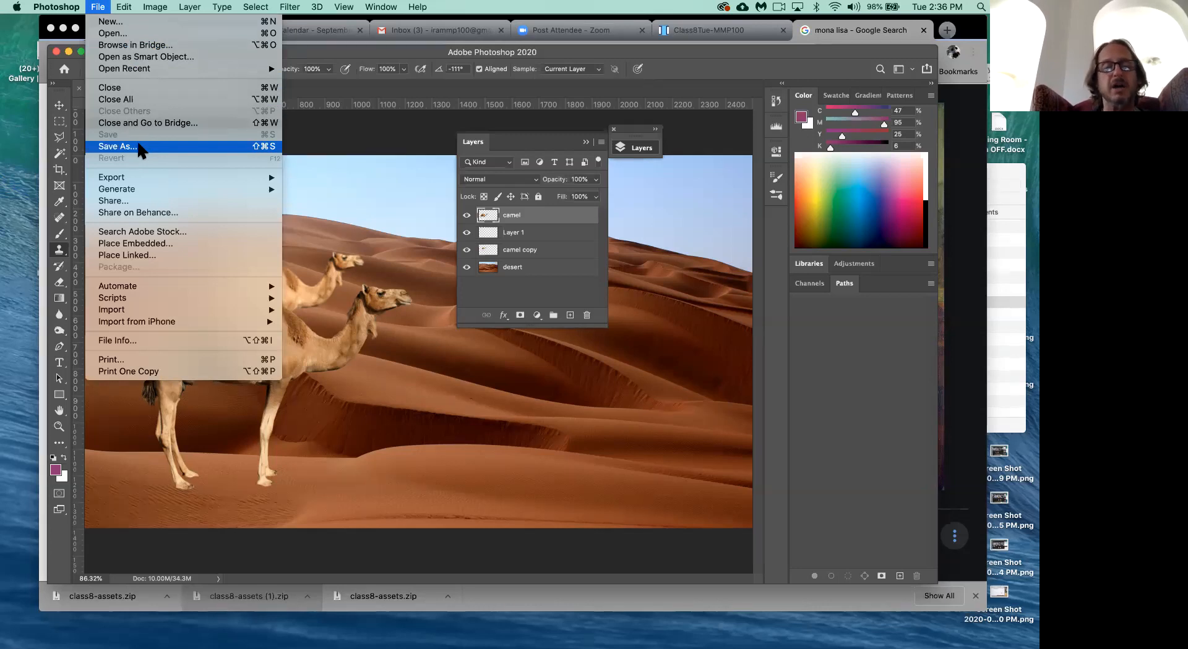
click(117, 146)
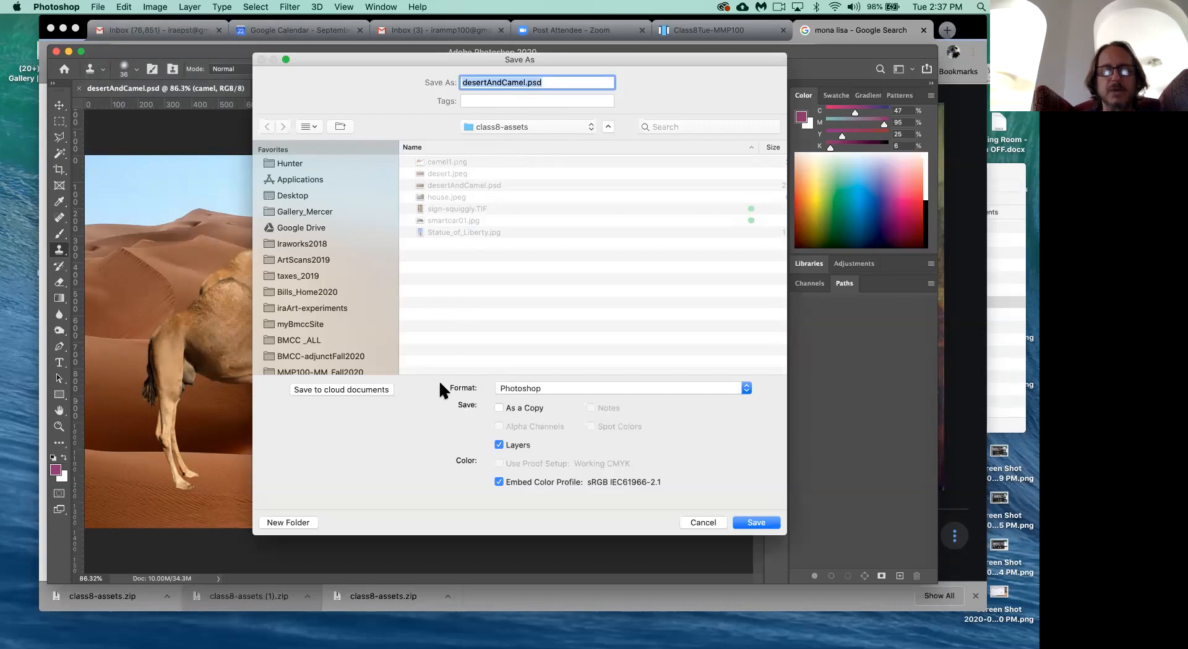
click(672, 394)
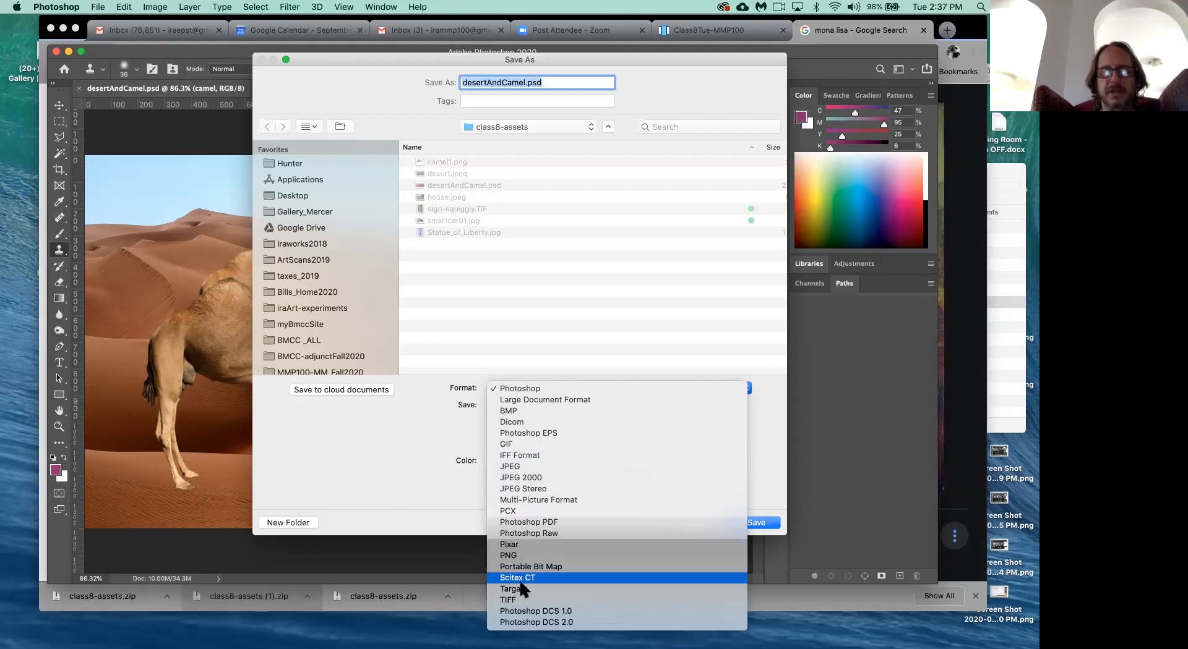
click(518, 467)
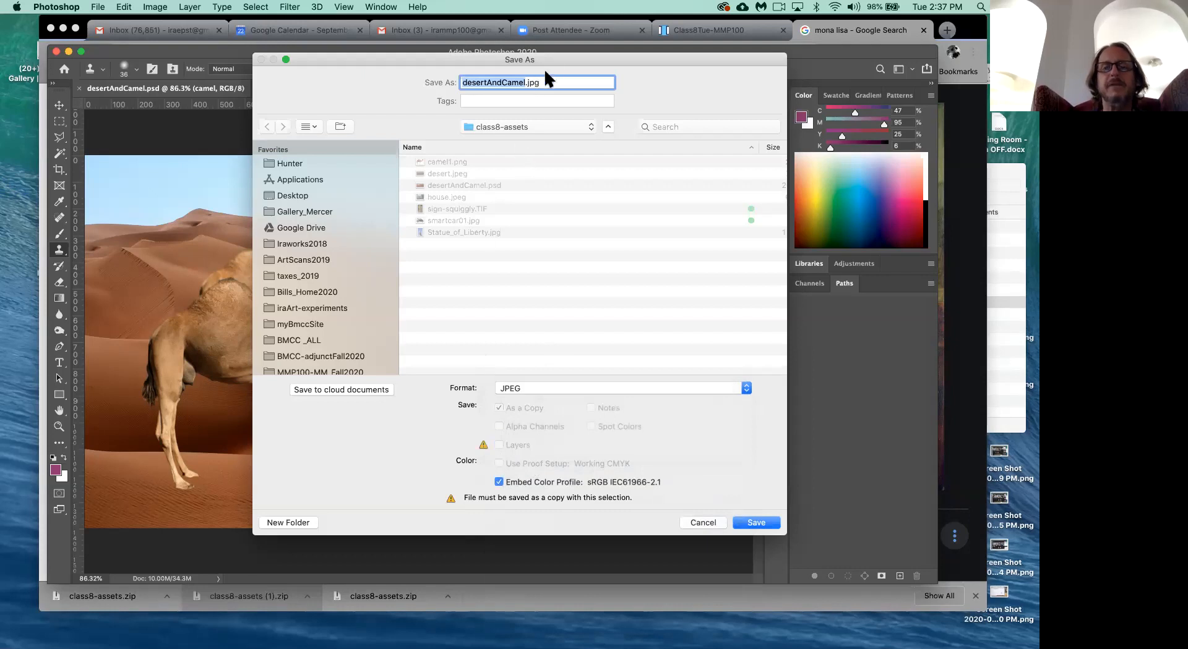
drag(558, 53, 572, 257)
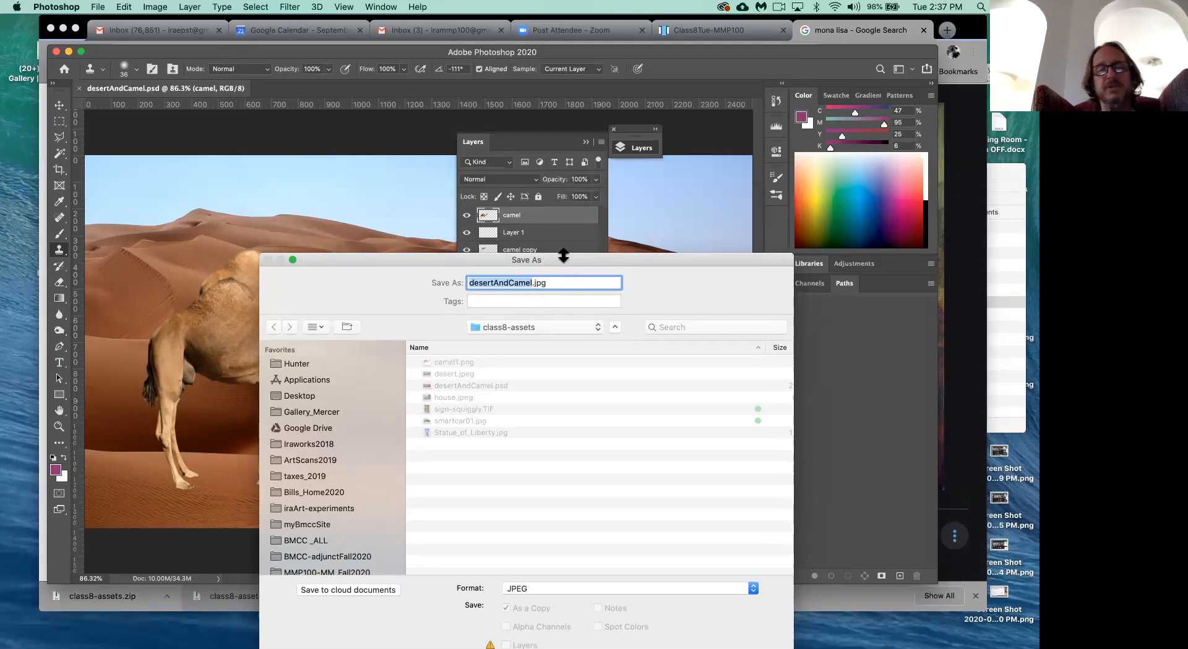
drag(560, 257, 562, 207)
drag(586, 132, 584, 128)
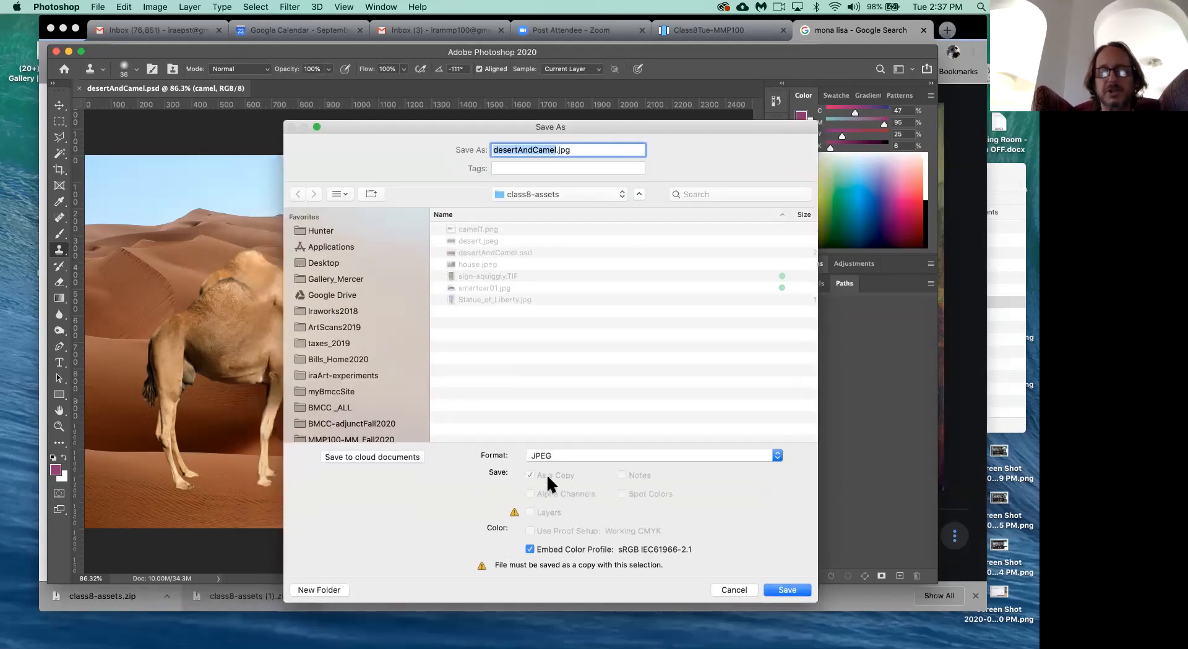
click(787, 590)
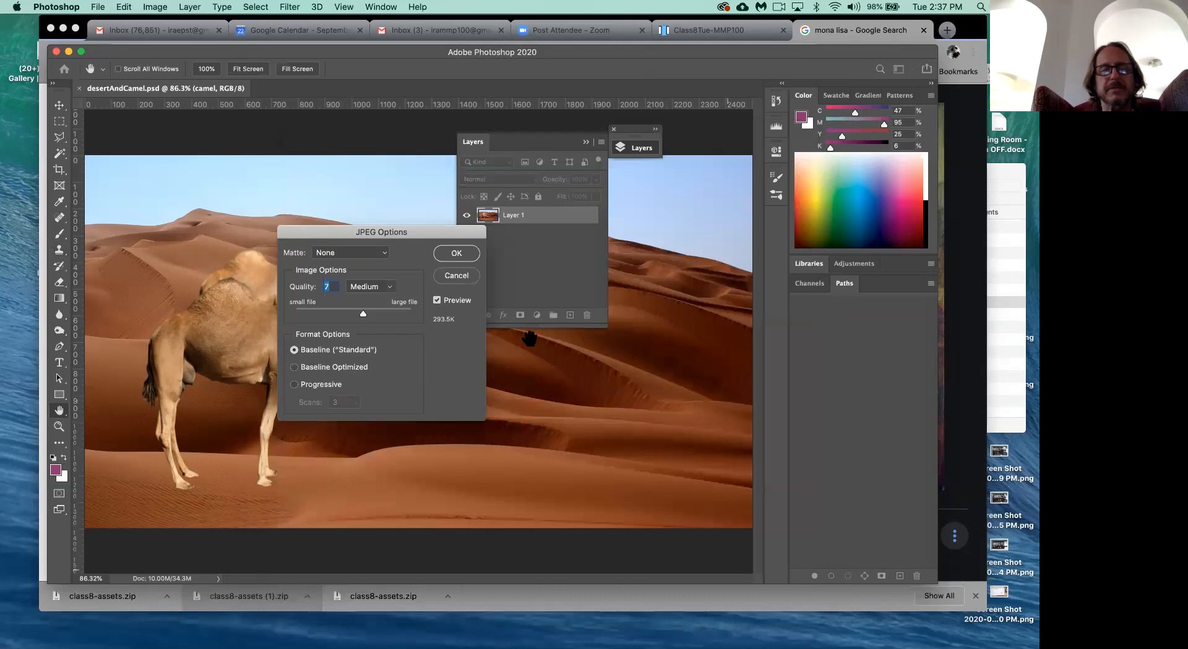
Step: Keep the JPEG quality at 7 (Medium) with the Baseline ("Standard") format and confirm the export options
drag(444, 233, 534, 270)
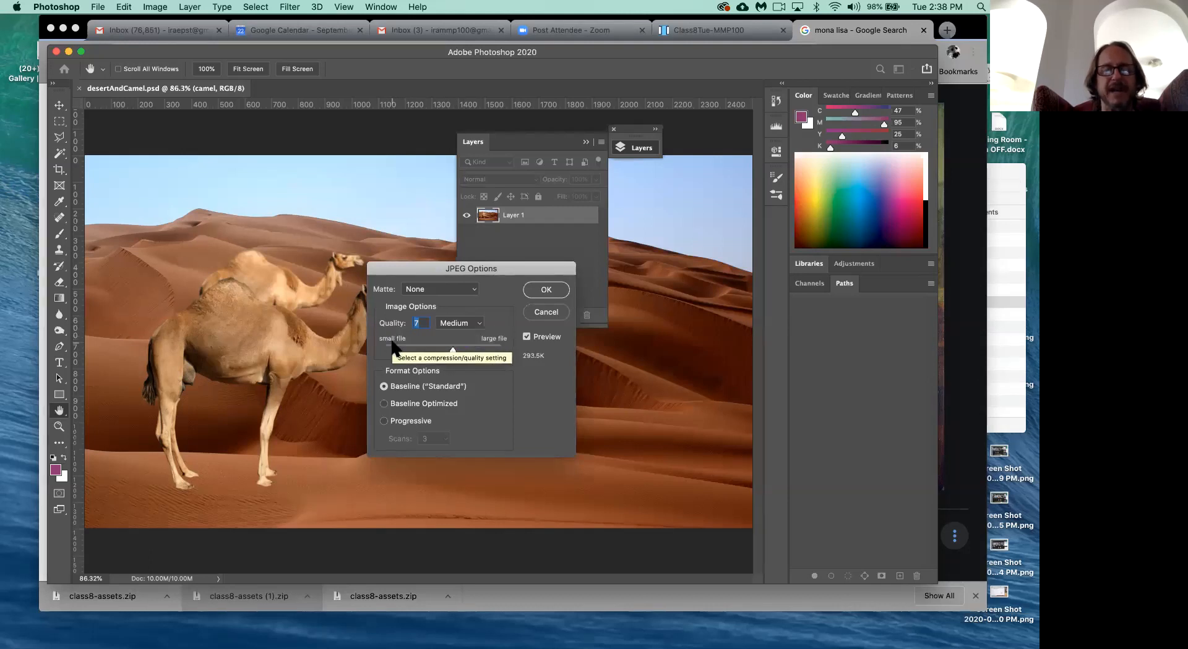
click(467, 323)
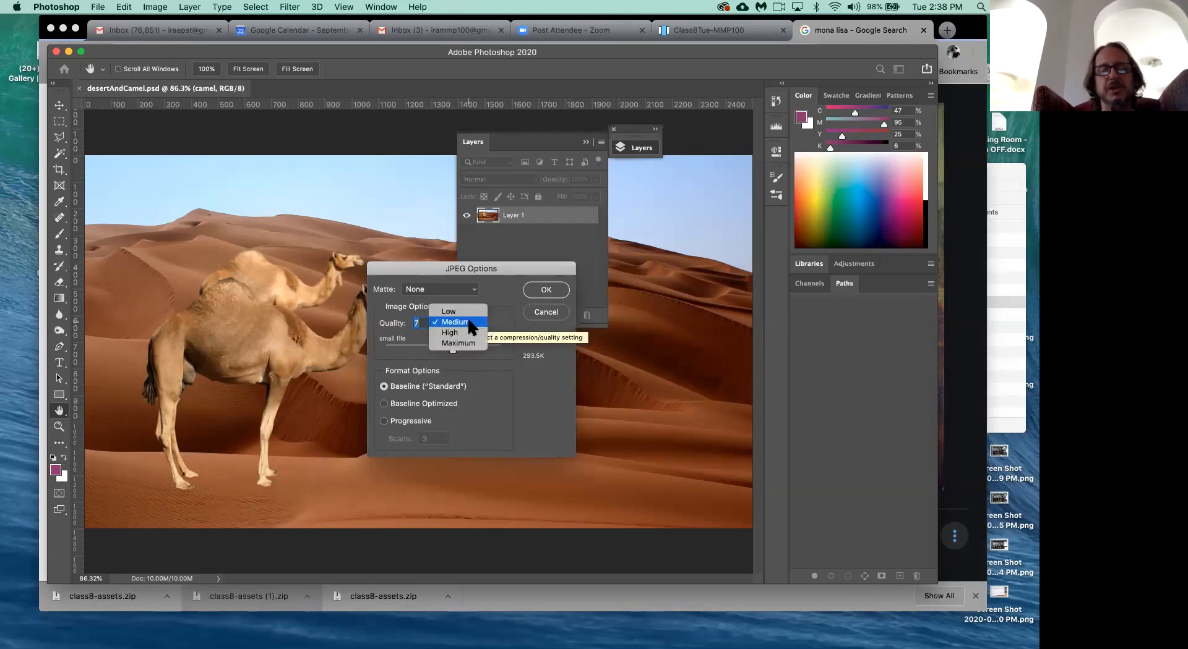
click(471, 326)
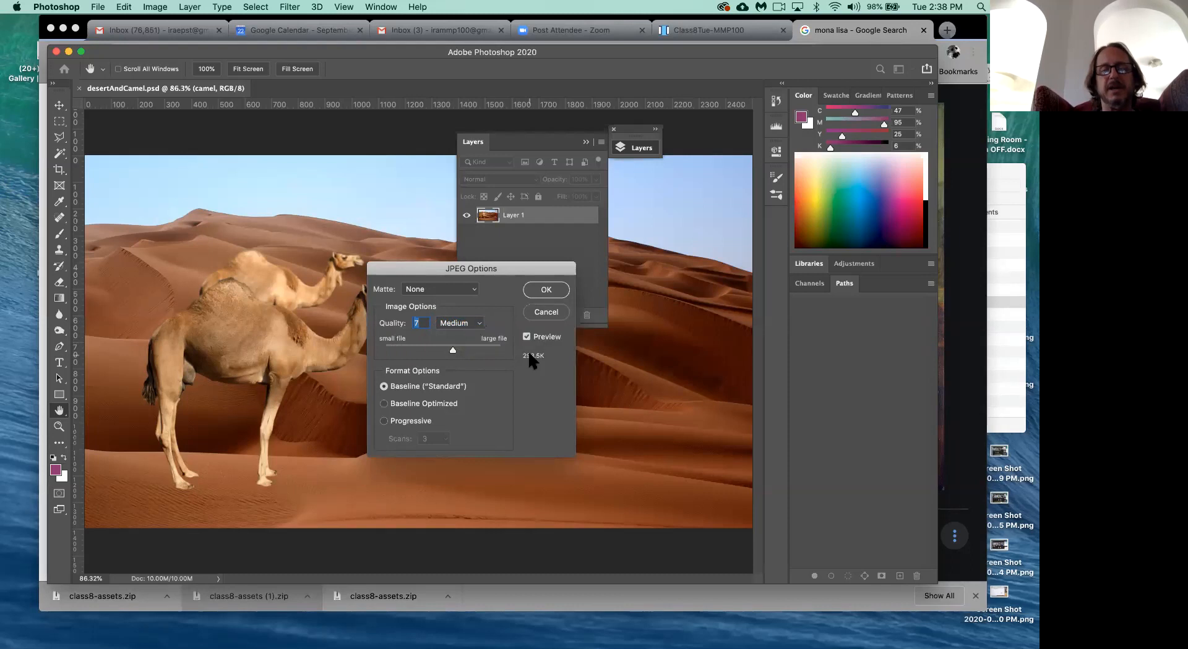
click(546, 290)
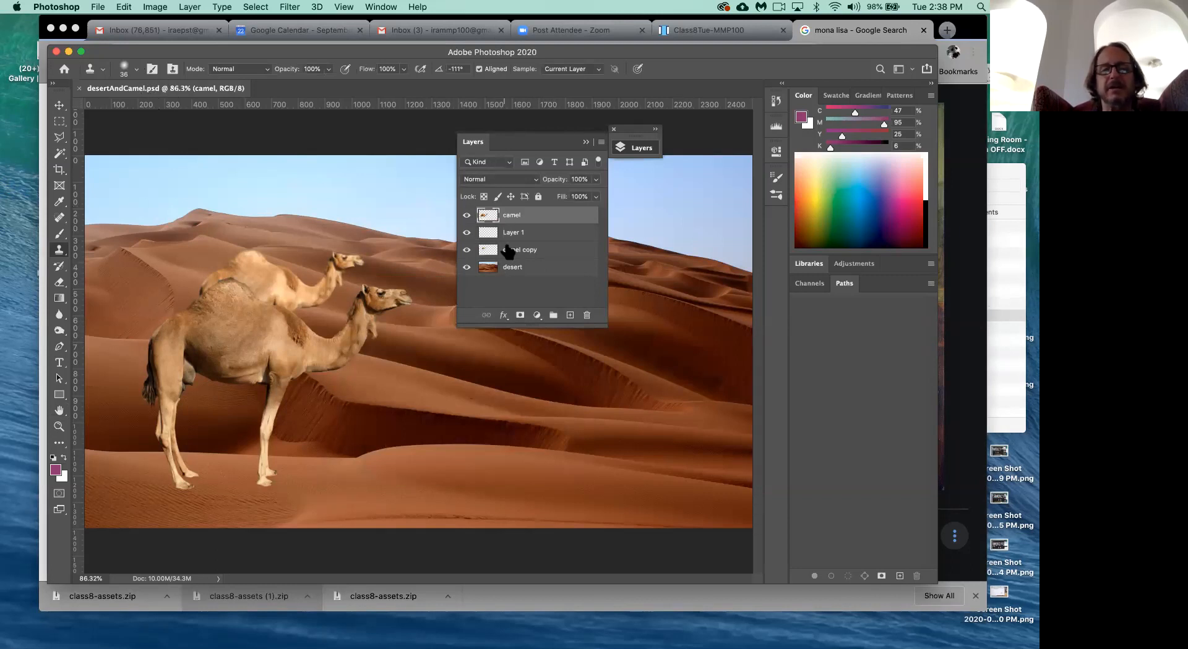
Step: Switch to Finder, preview desertAndCamel.jpg in the class8-assets folder and compare its entry with desertAndCamel.psd
click(1001, 327)
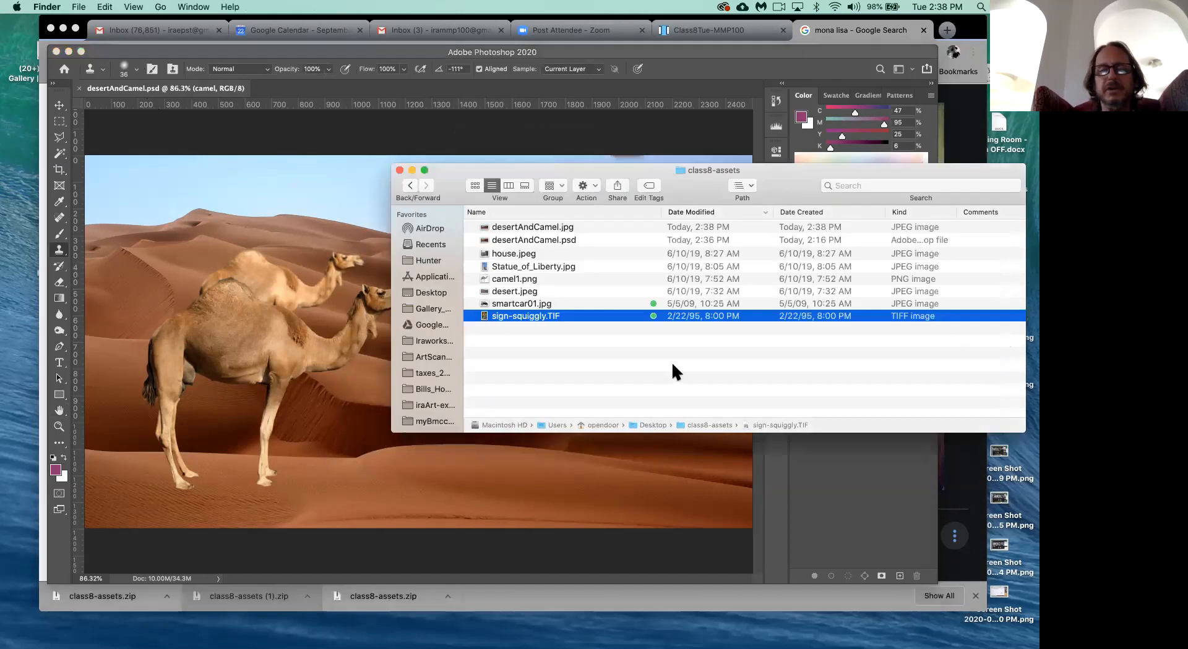
click(560, 227)
key(space)
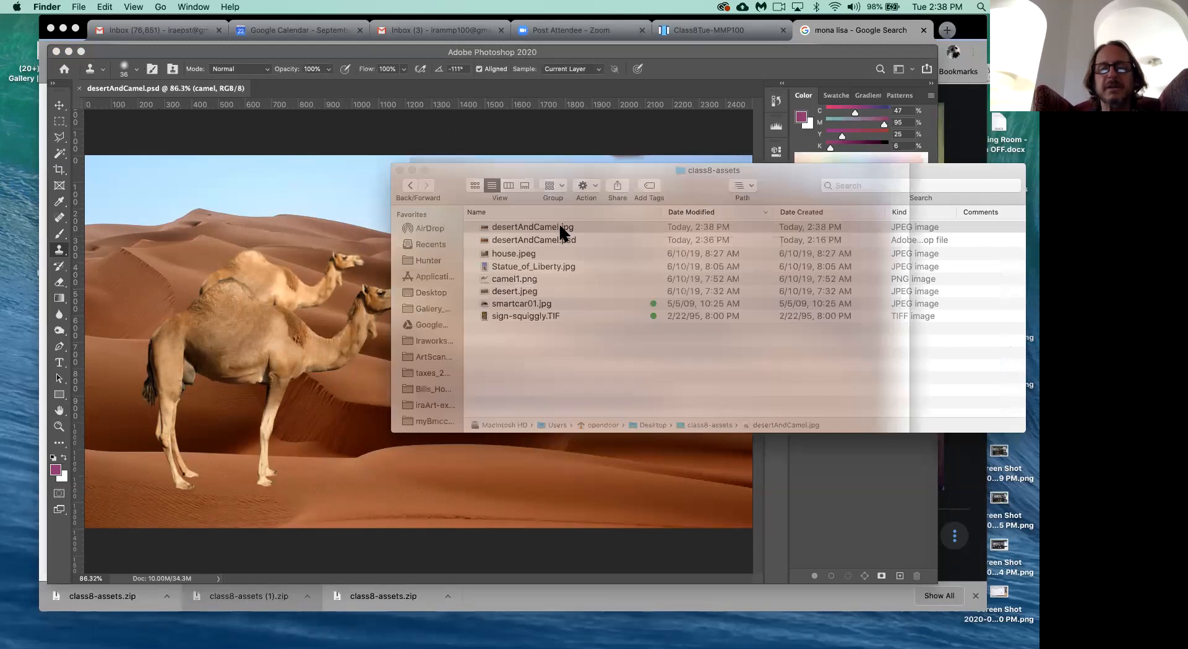
key(space)
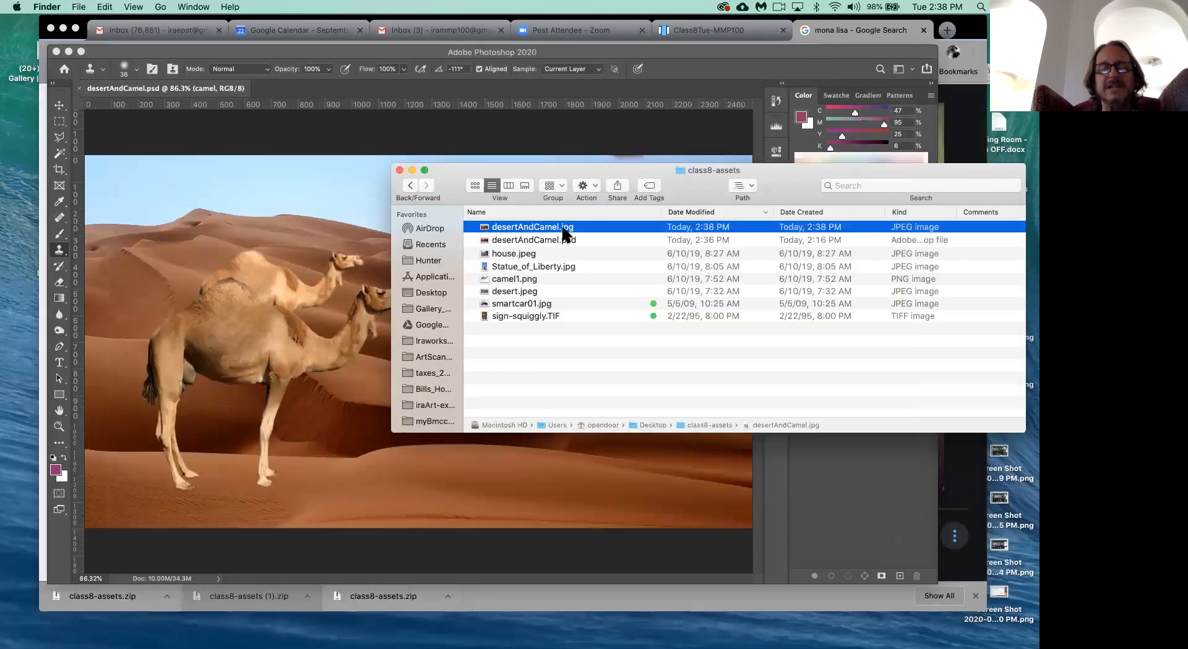
click(564, 242)
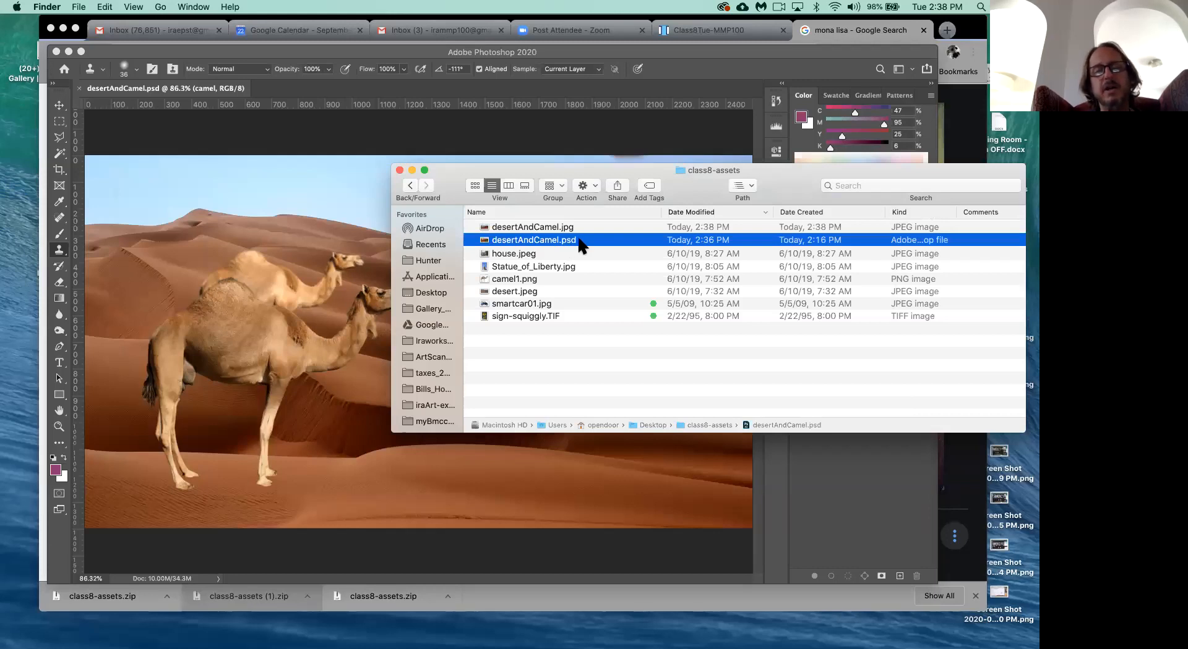
click(552, 227)
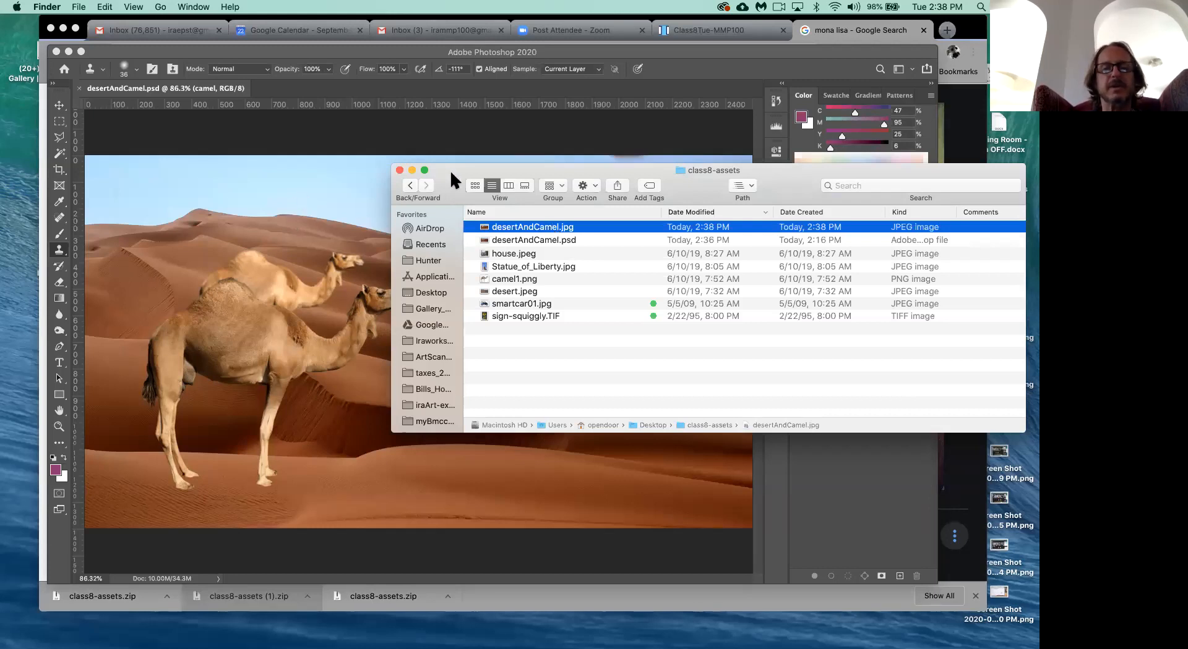
Step: Move the class8-assets window clear of the camels and take a screenshot of the whole screen
drag(450, 169, 488, 162)
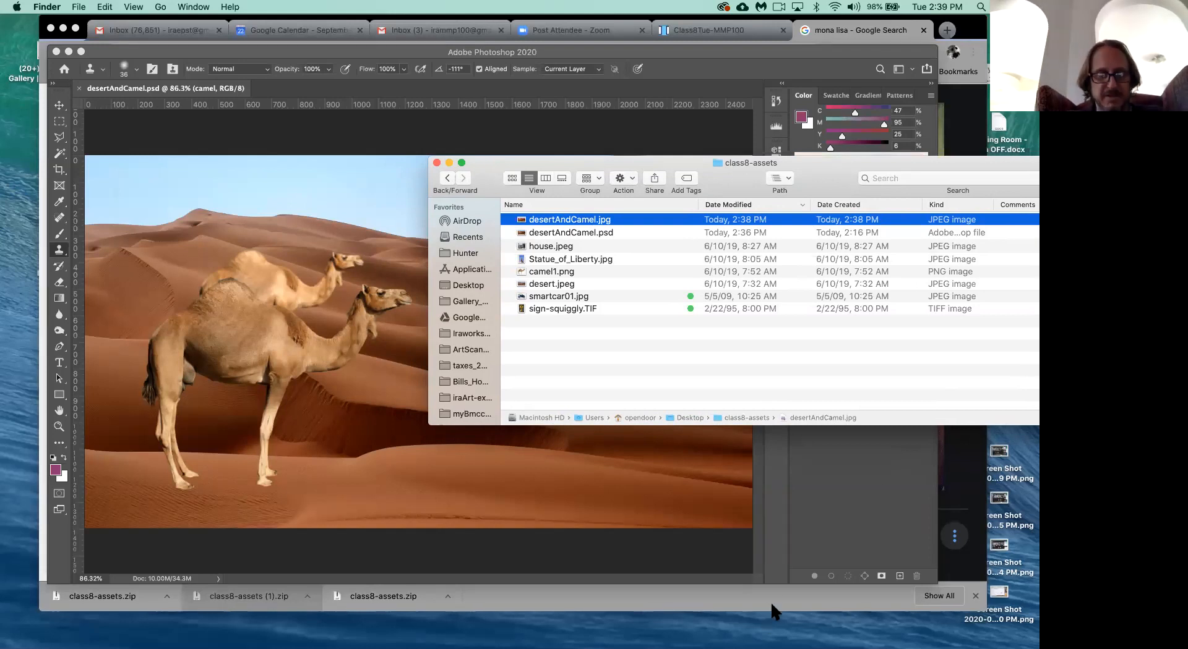
key(super+shift+3)
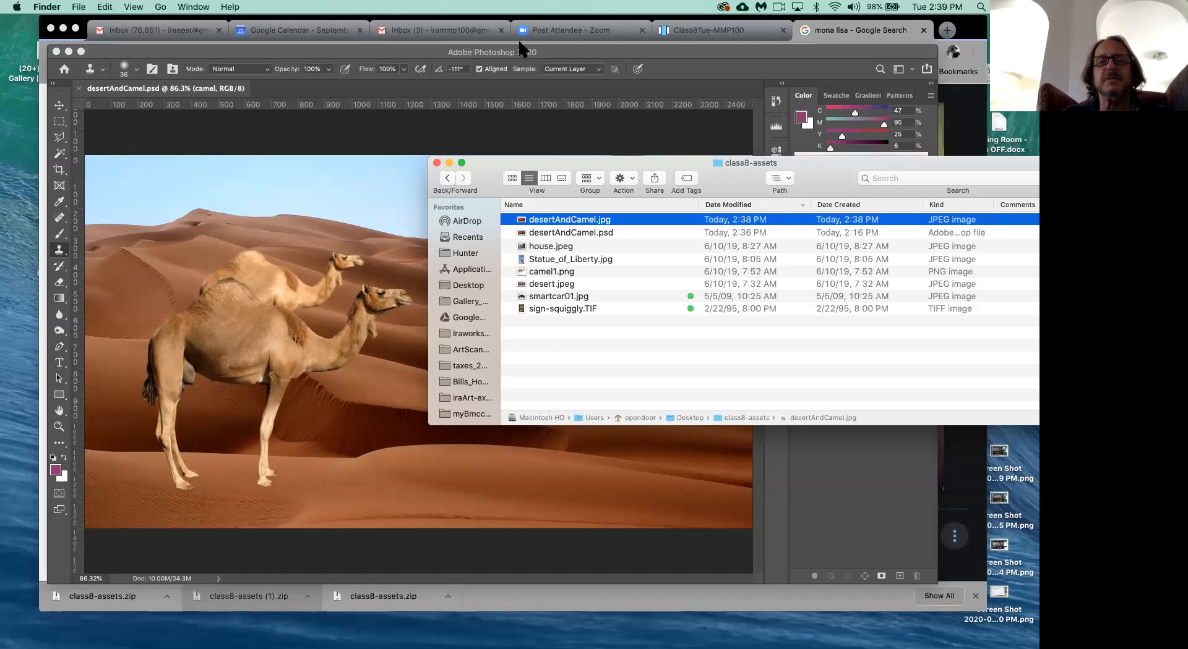
Step: Switch to Chrome to view the Class 8 handout, and go on to Google Calendar
click(705, 30)
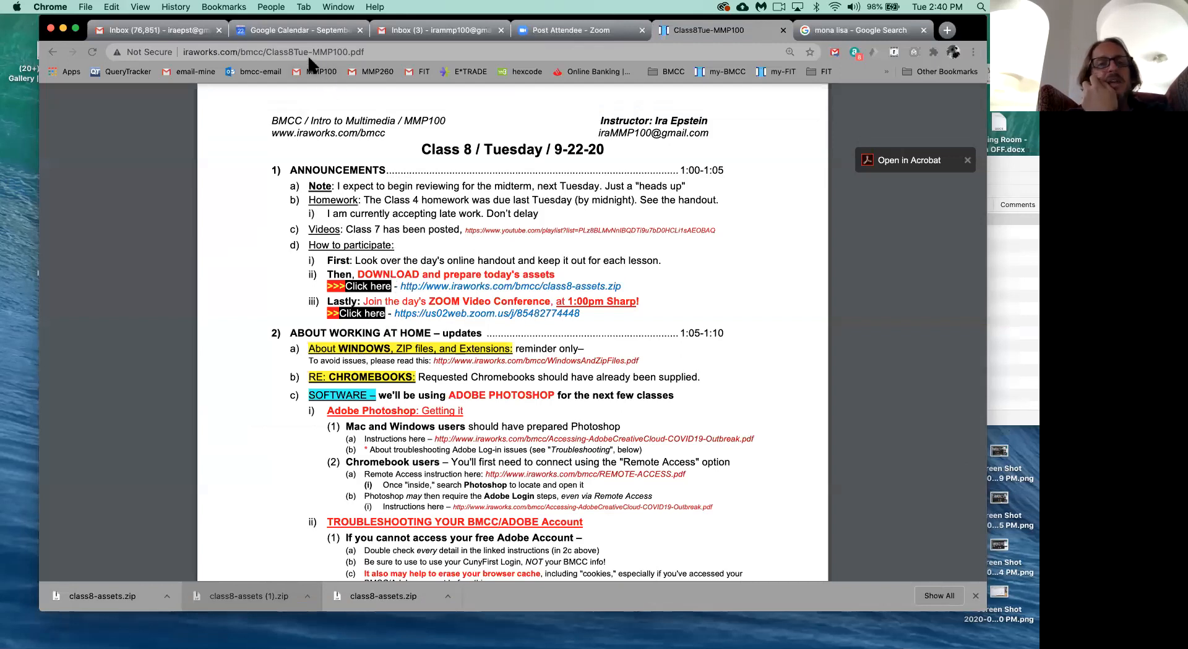
click(307, 31)
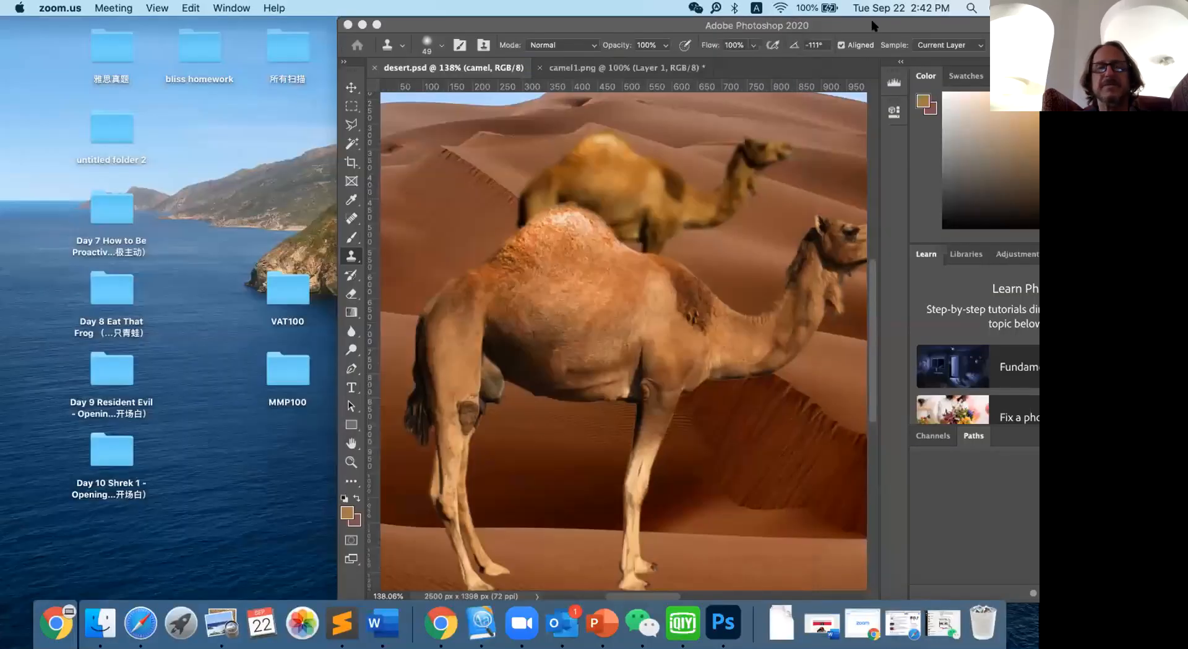
Step: In the desert.psd document, check the Clone Stamp's brush settings and try a dab on the front camel's upper hind leg
click(872, 22)
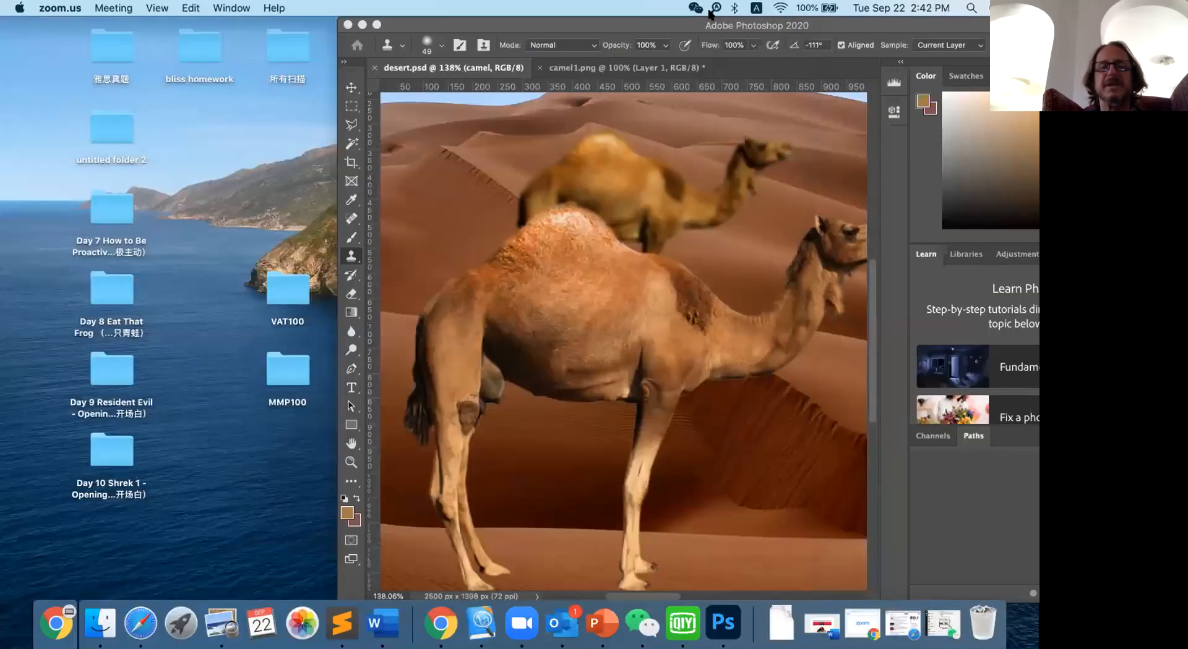
right_click(420, 253)
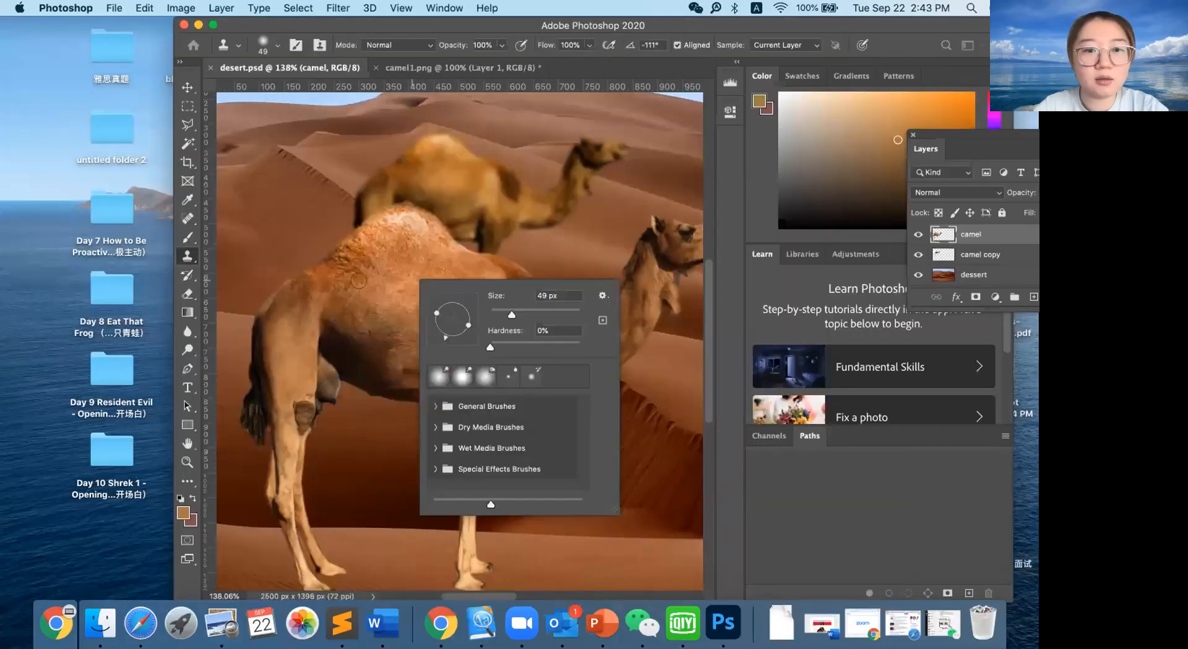
click(314, 398)
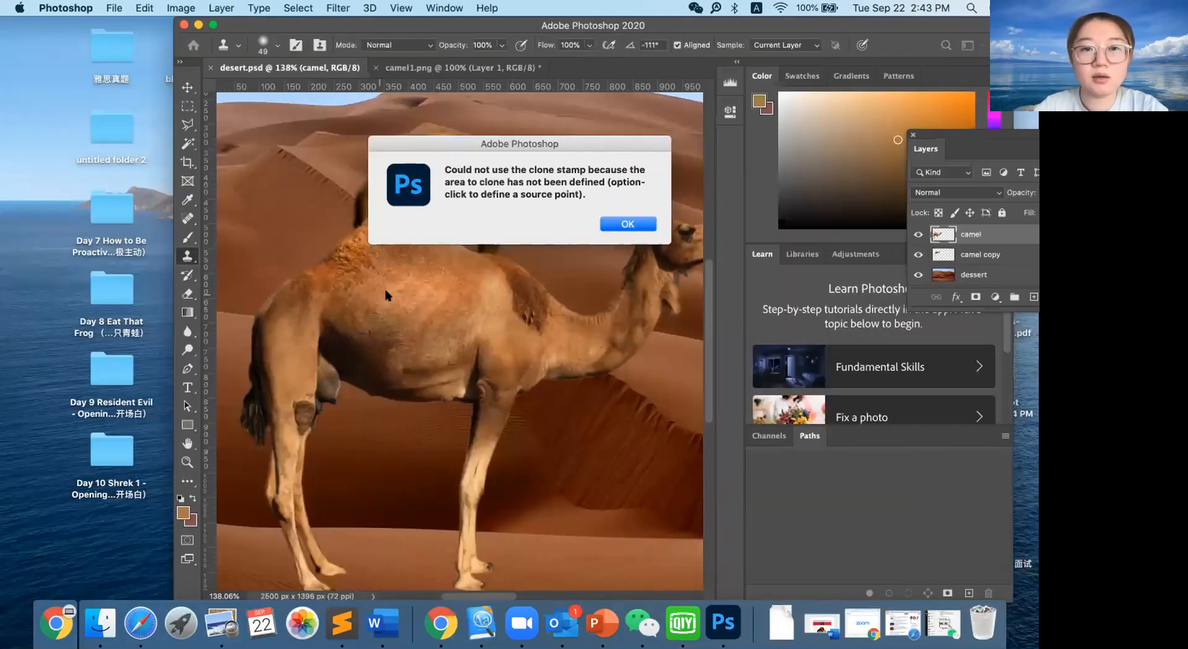
click(622, 226)
click(36, 399)
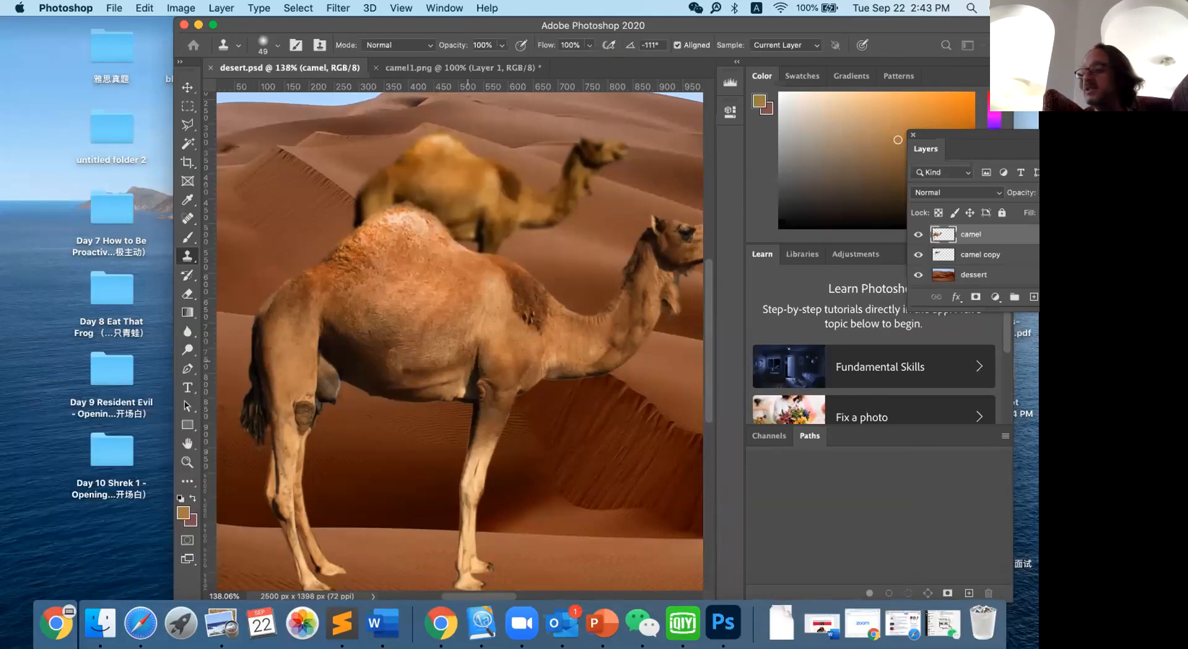
Step: Move and widen the Photoshop window so that both camels and more of the surrounding dunes are in view
scroll(464, 357, down, 5)
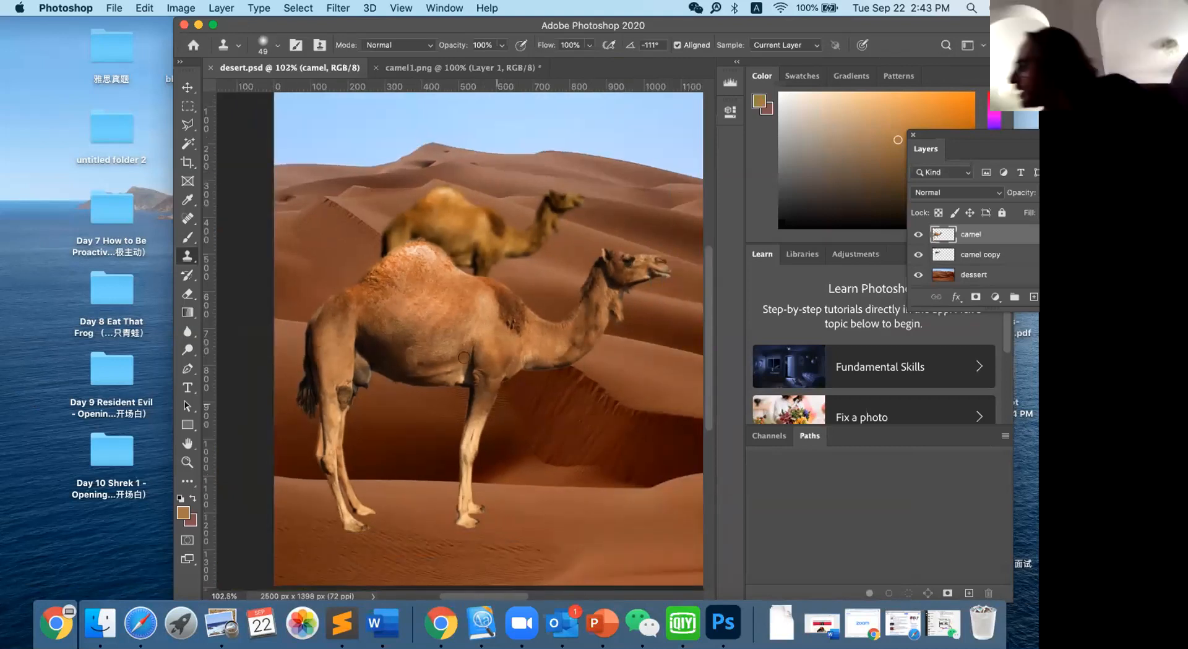
scroll(463, 358, right, 3)
drag(361, 30, 275, 29)
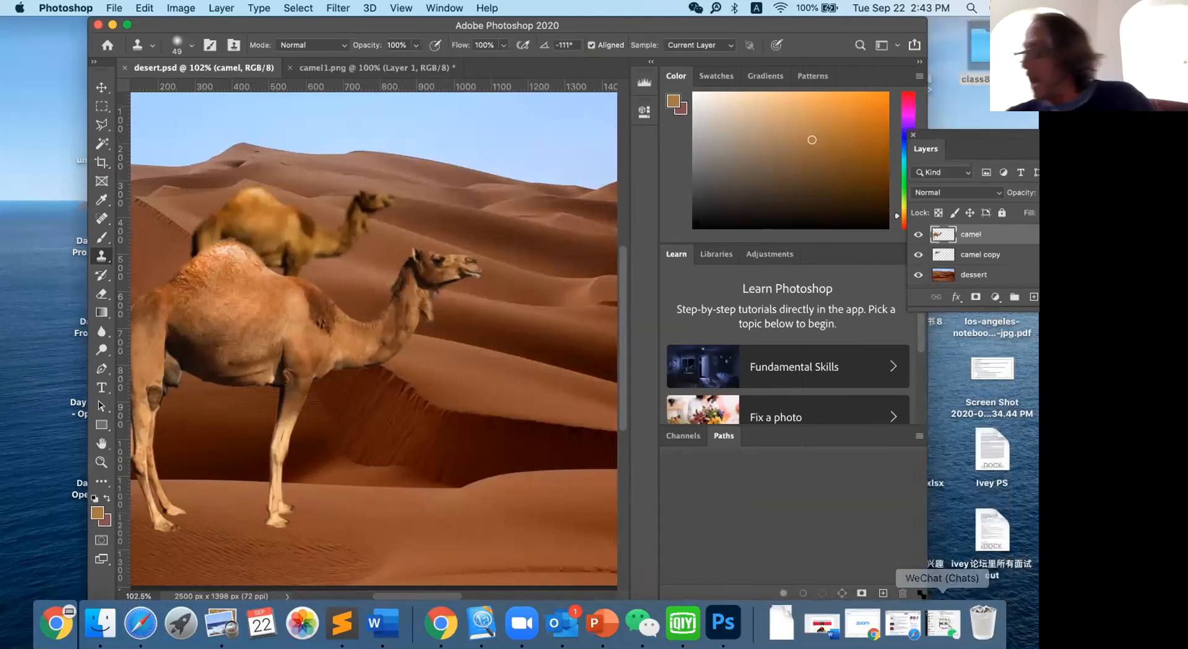
drag(922, 594, 1034, 584)
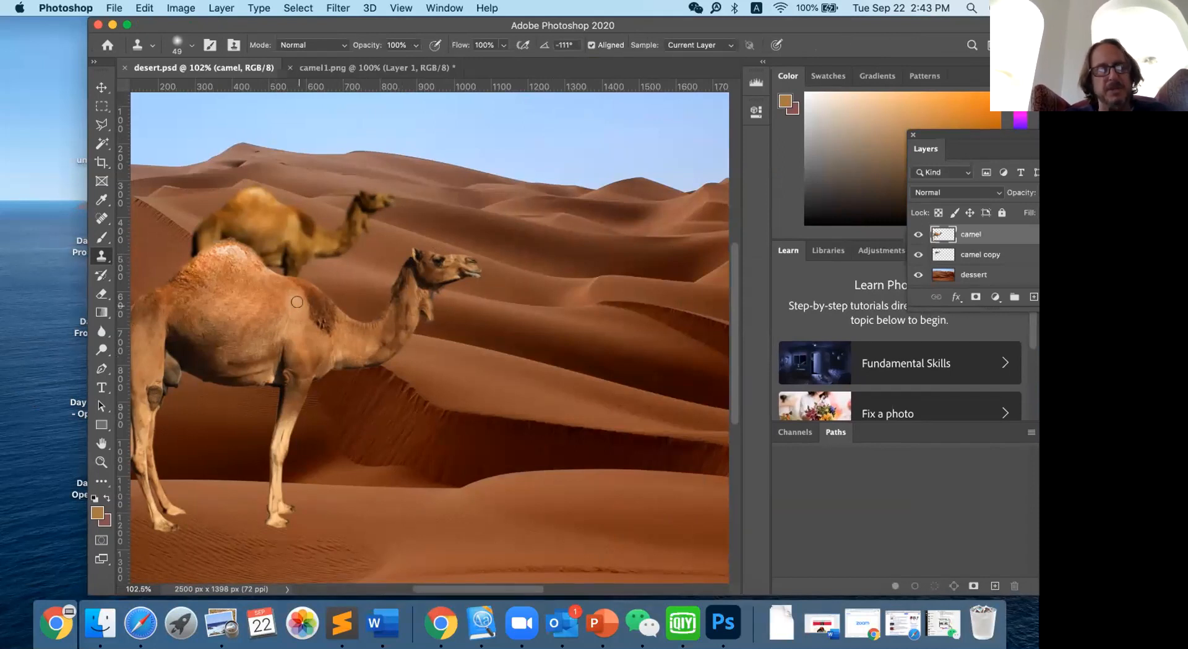
Step: Check the Clone Stamp's brush size and hardness, and try to stamp on the front camel's body without a source point
right_click(216, 301)
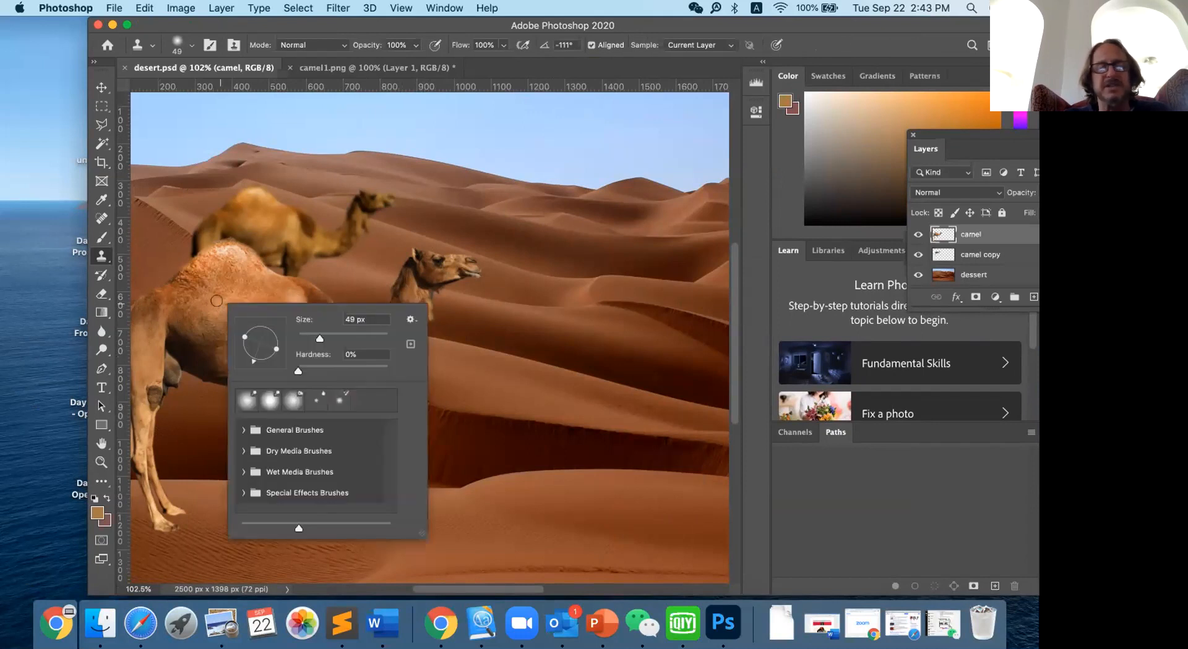
click(214, 300)
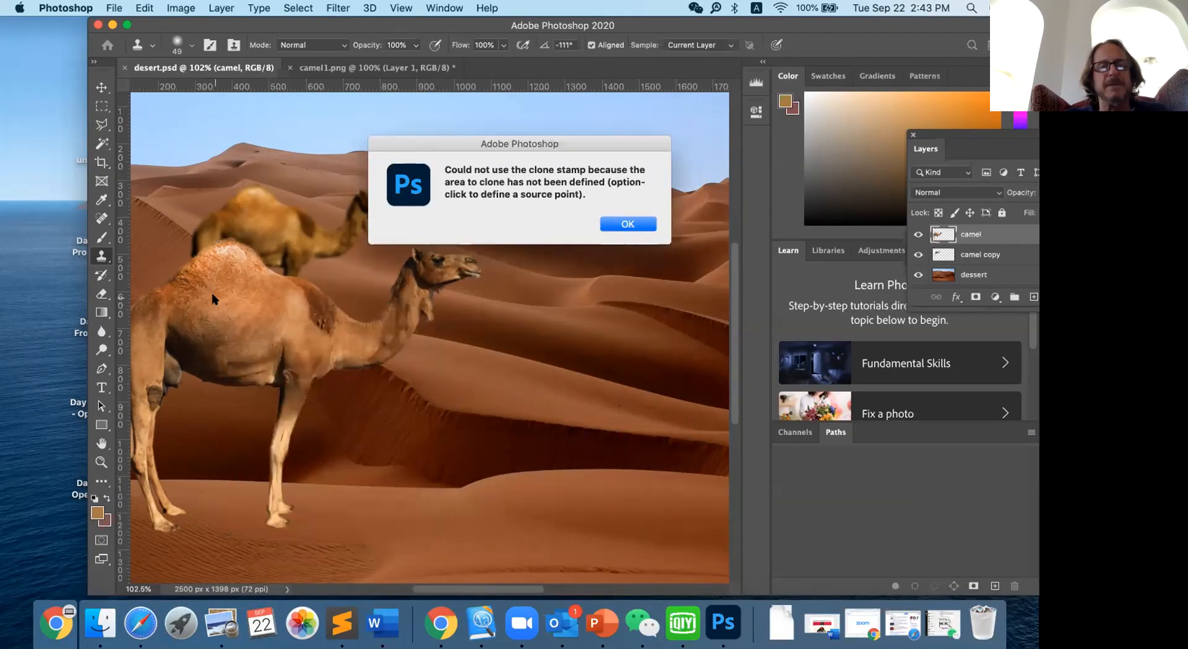
click(641, 226)
click(642, 226)
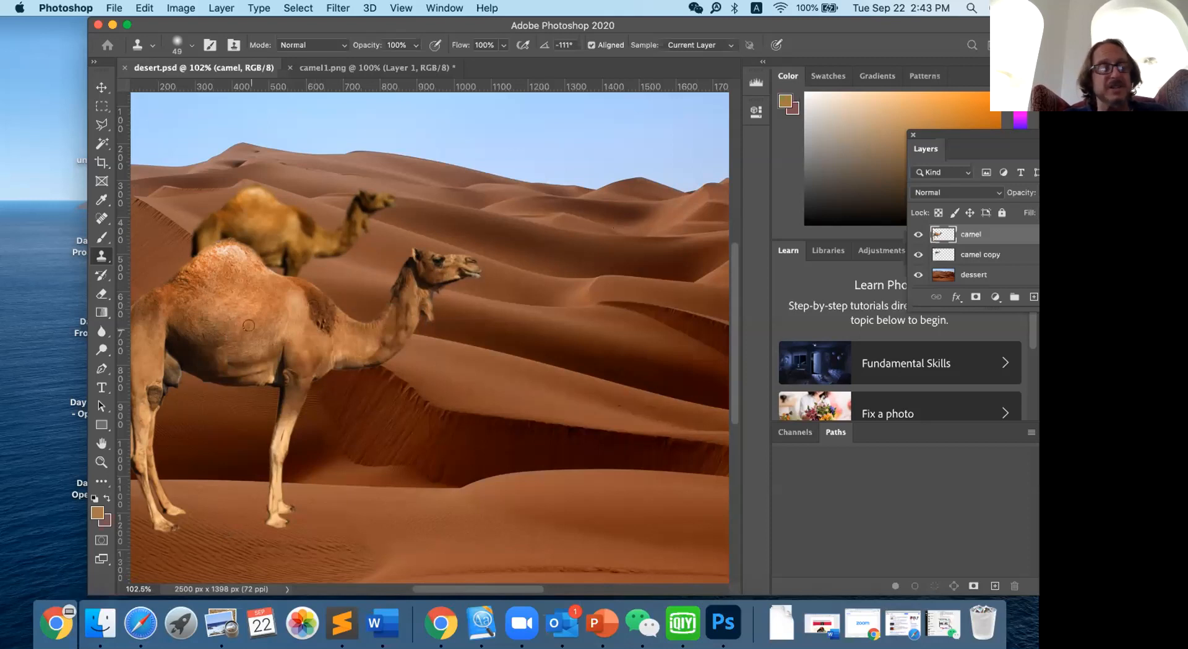
click(102, 257)
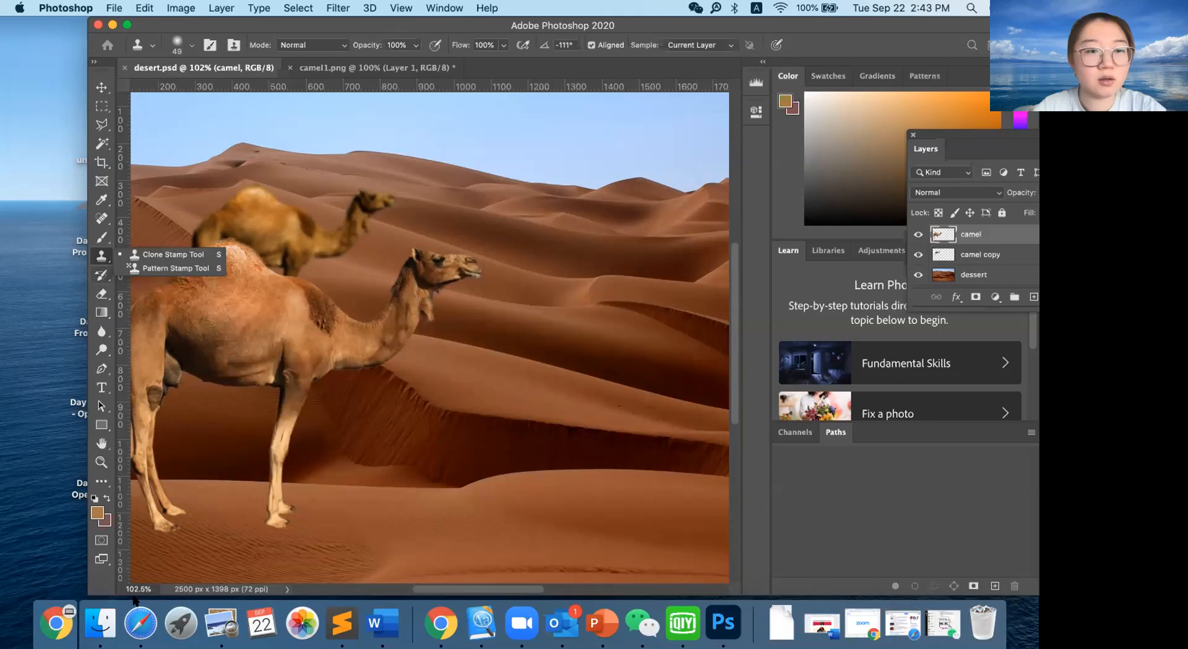
click(240, 370)
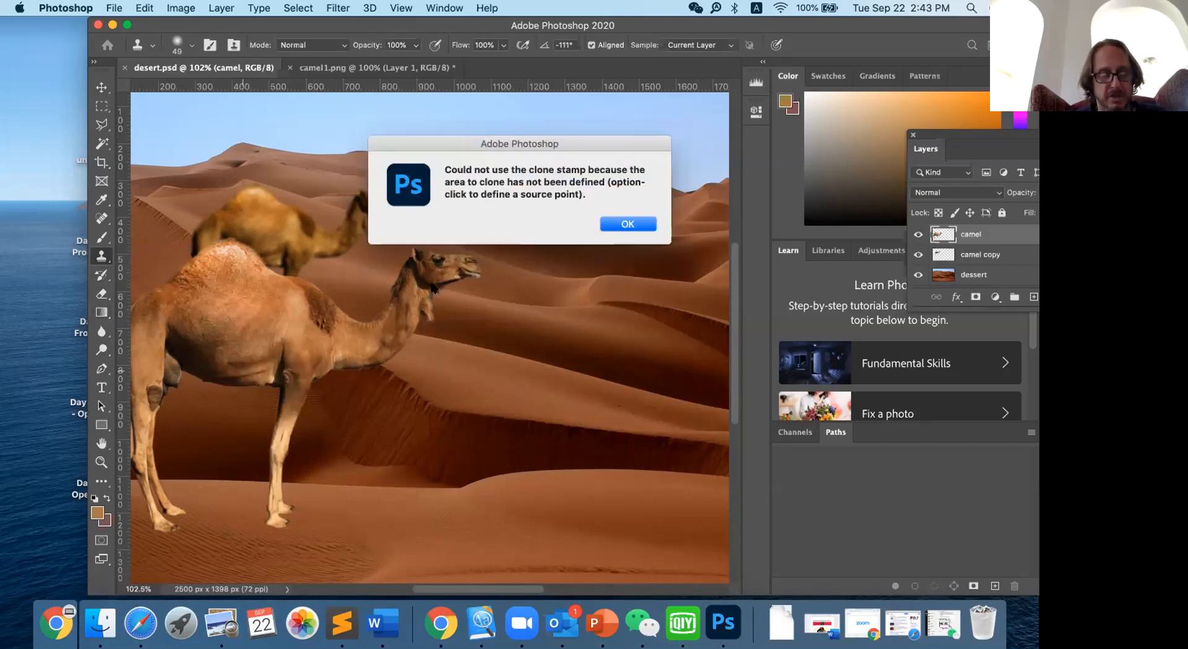
click(621, 226)
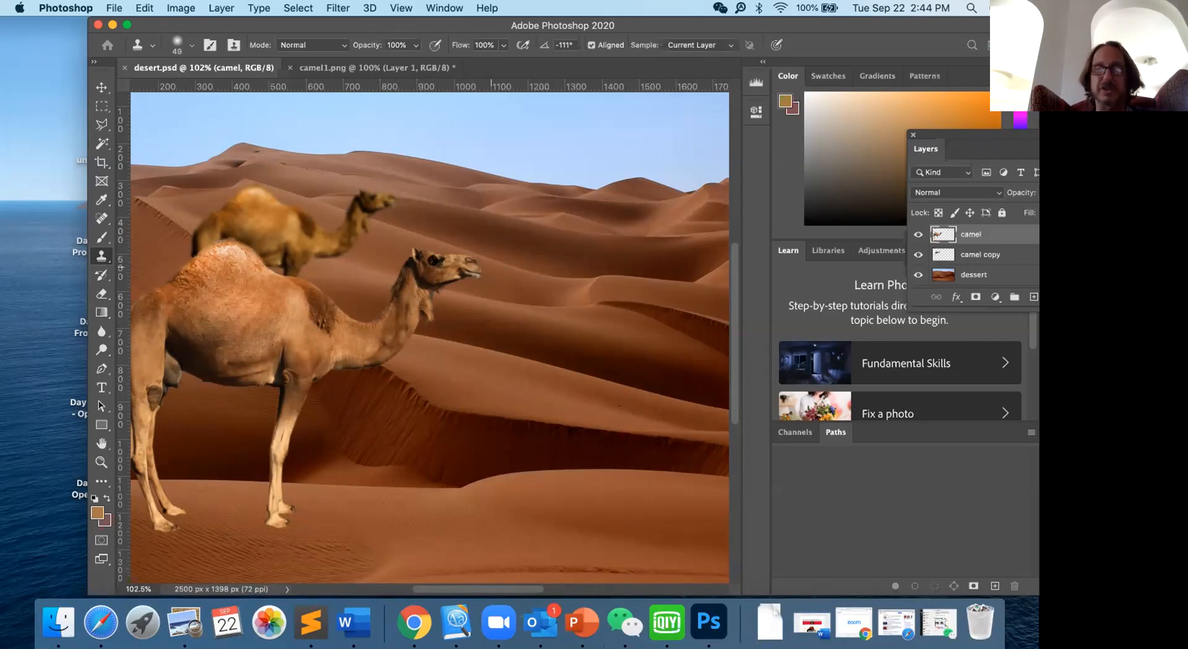
Step: Try extending the front camel's muzzle with the Clone Stamp, and switch between the camel and dessert layers from the canvas
click(448, 263)
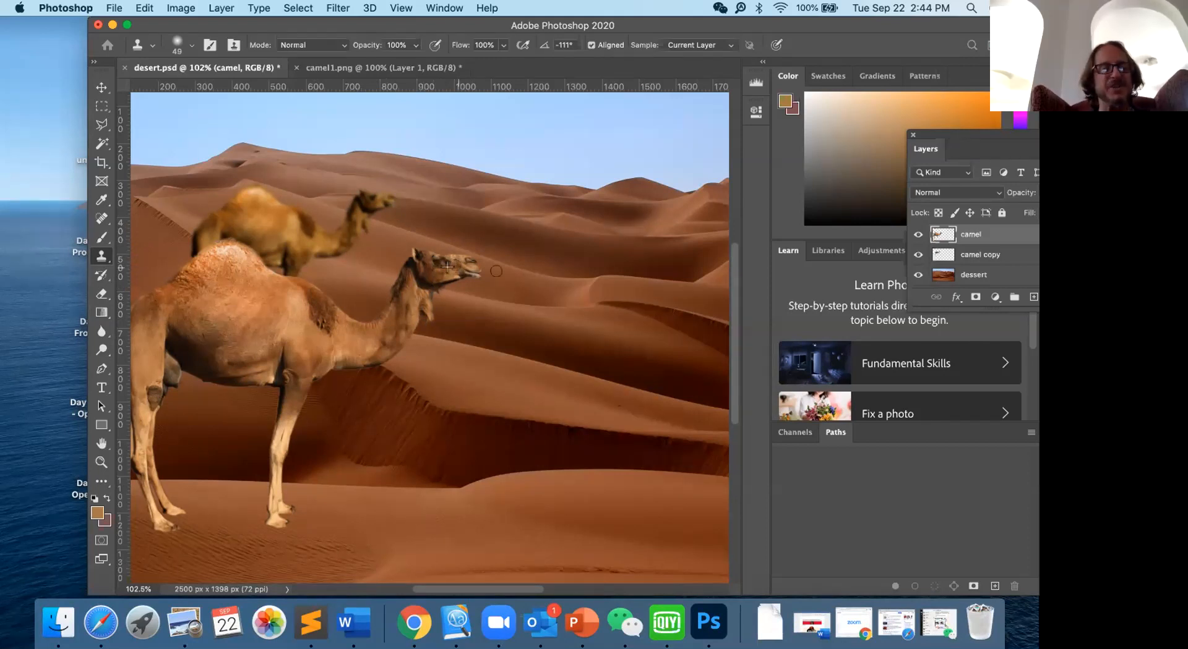
drag(461, 264, 513, 271)
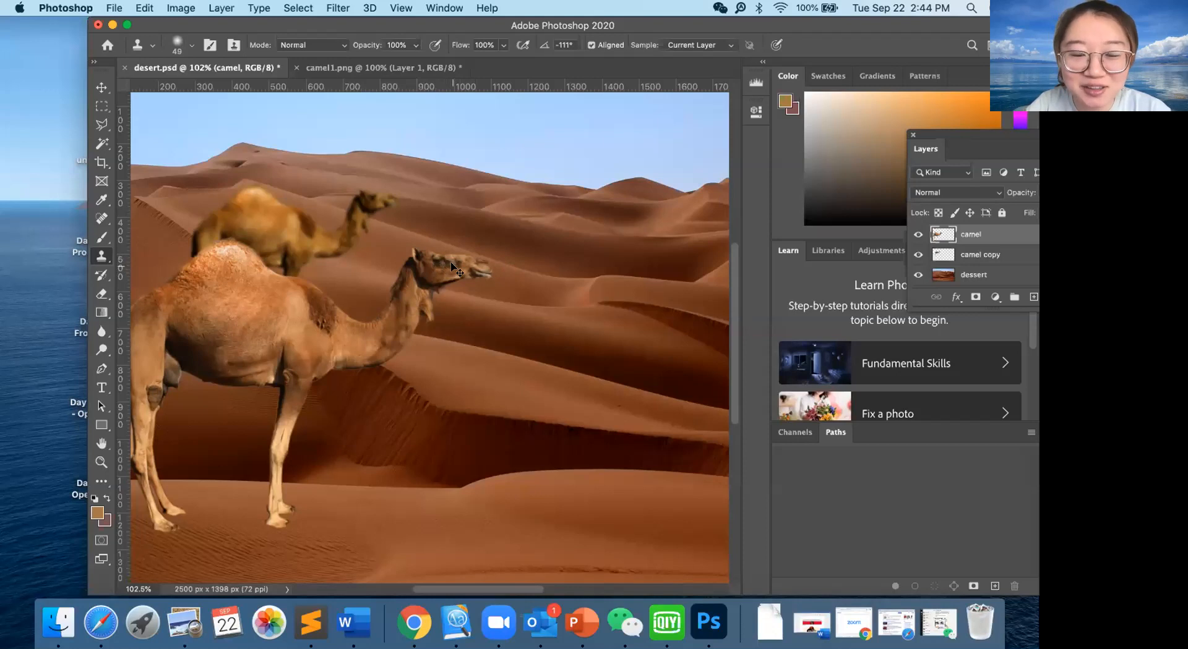
super+click(518, 267)
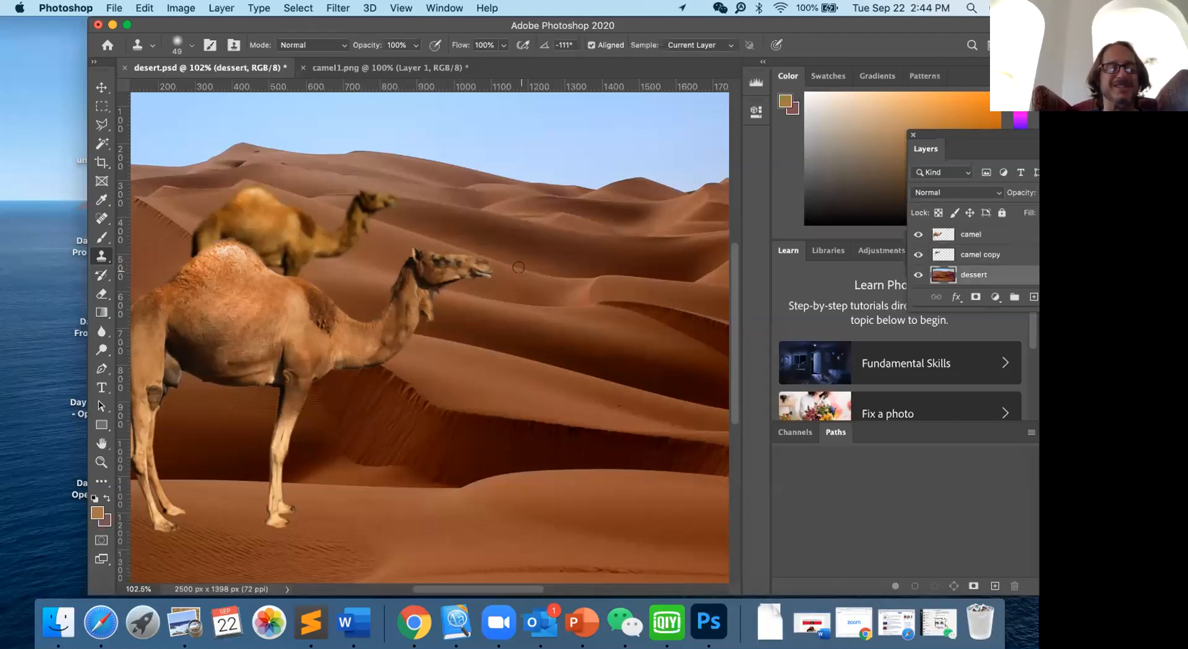
super+click(441, 270)
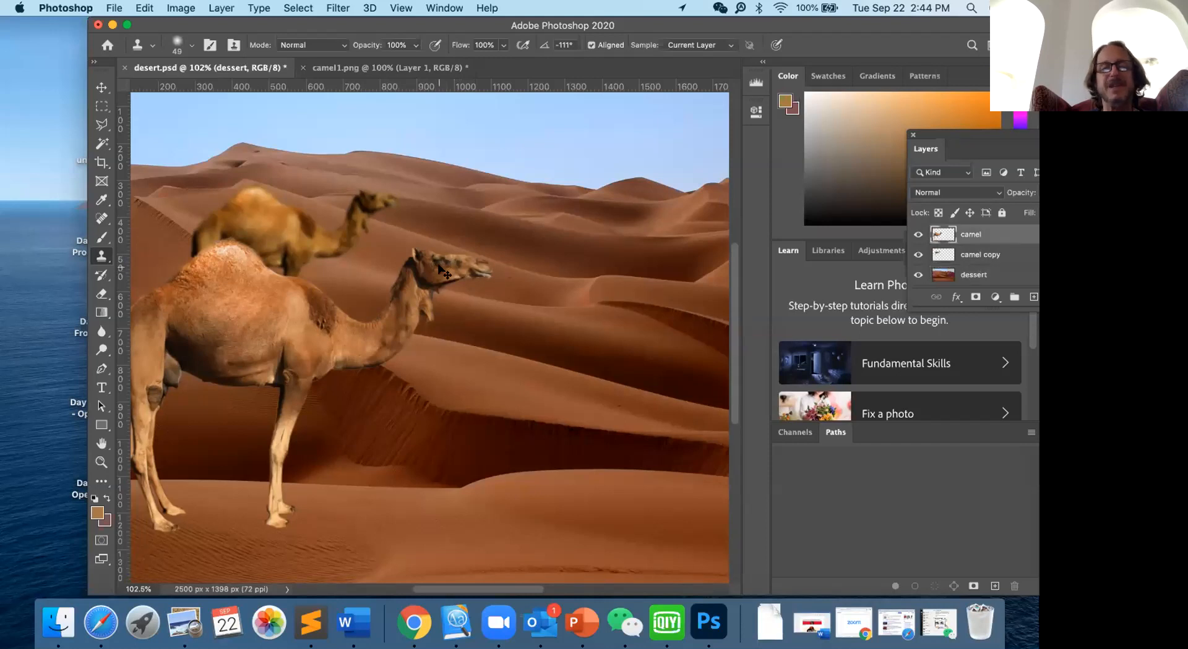
super+click(524, 276)
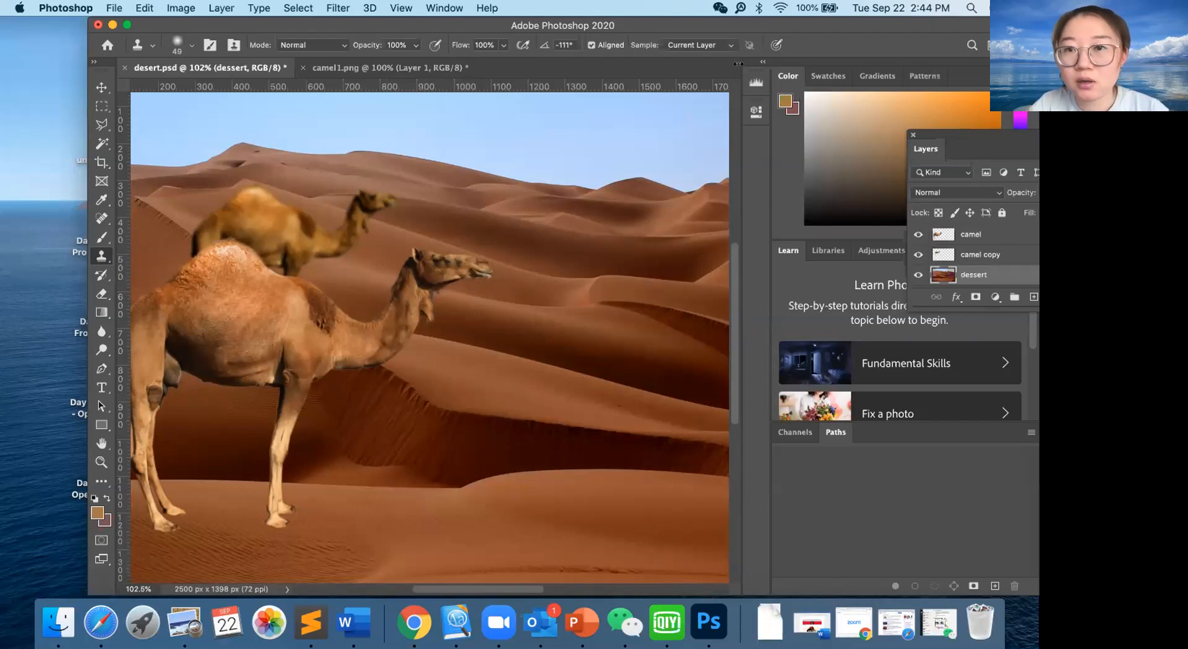
Step: Show the document's History, revert to the Move (Save) state, and close the dictionary pop-up
click(436, 7)
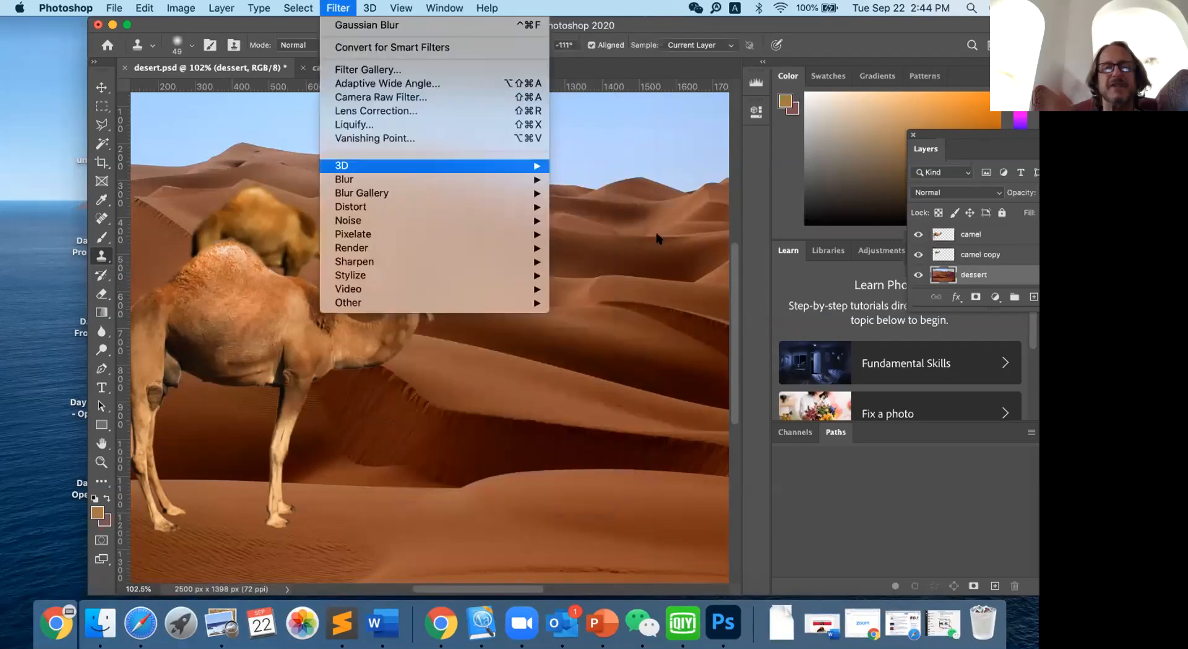
mouse_move(433, 234)
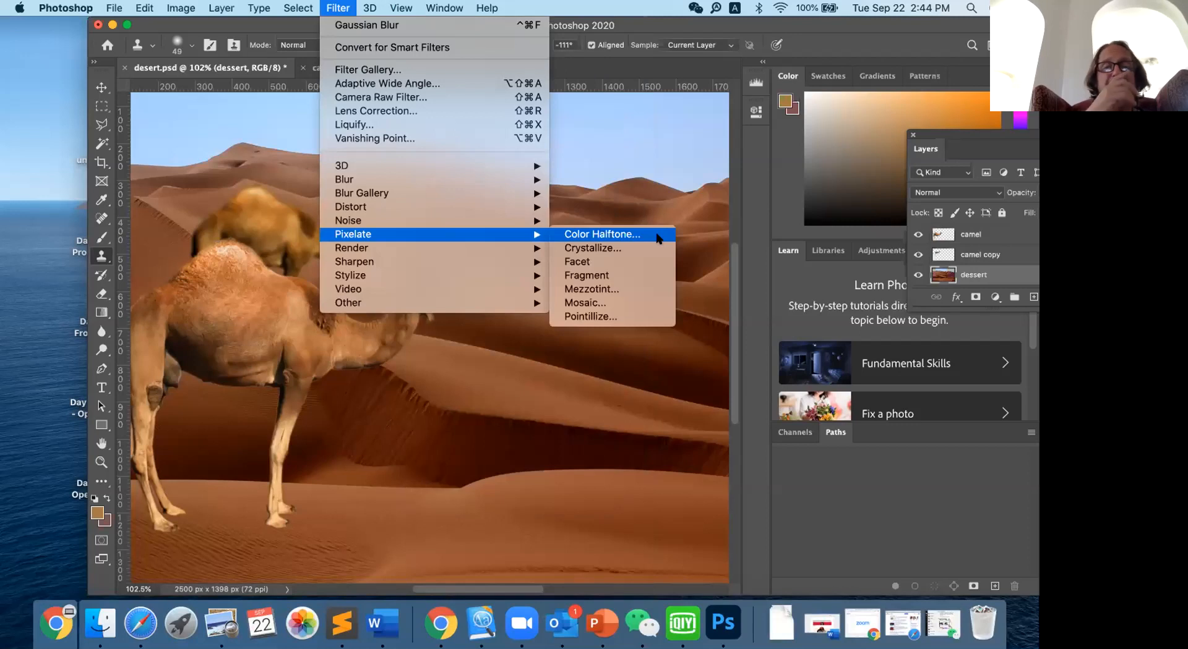
click(444, 8)
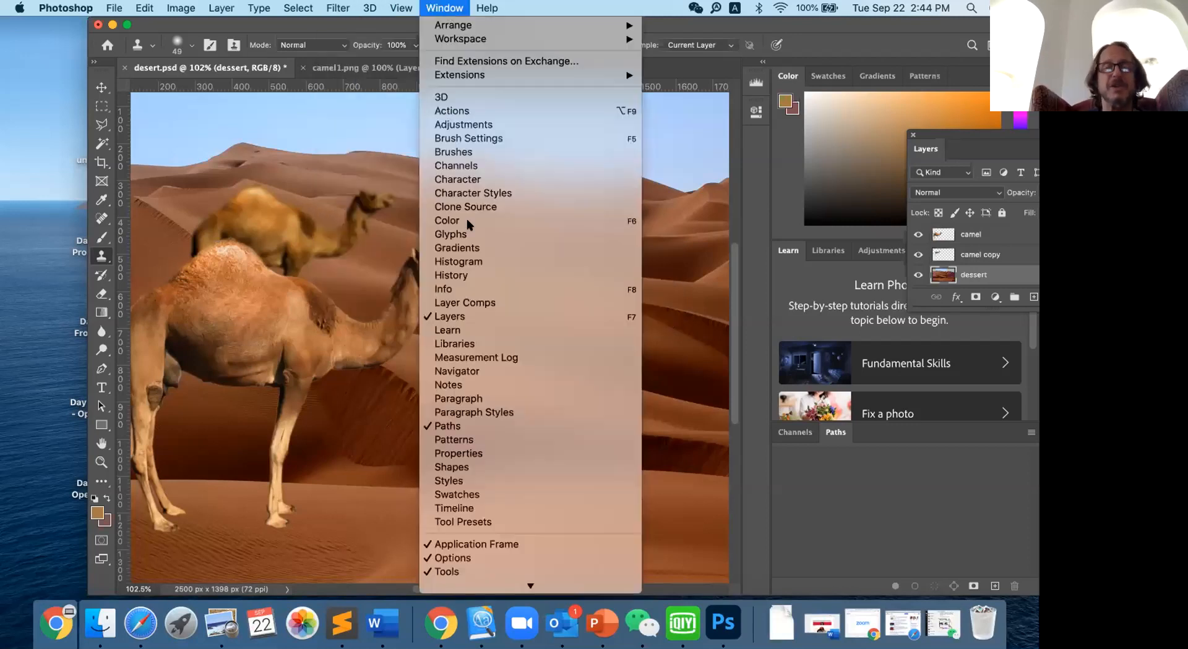
click(458, 276)
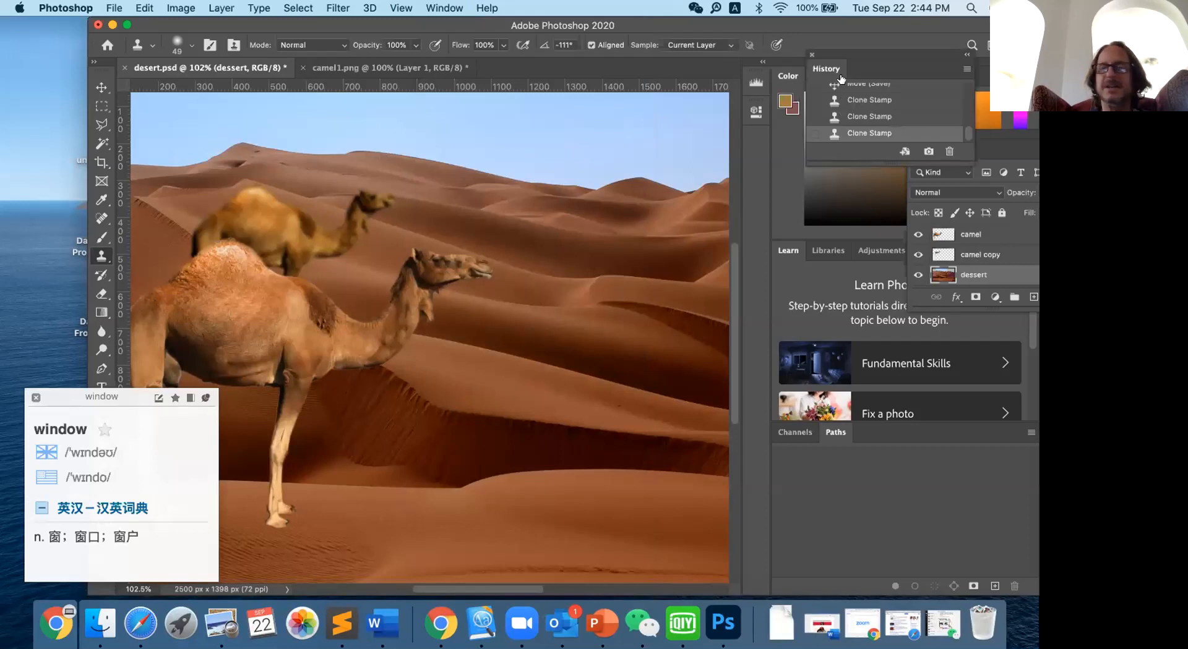
click(838, 88)
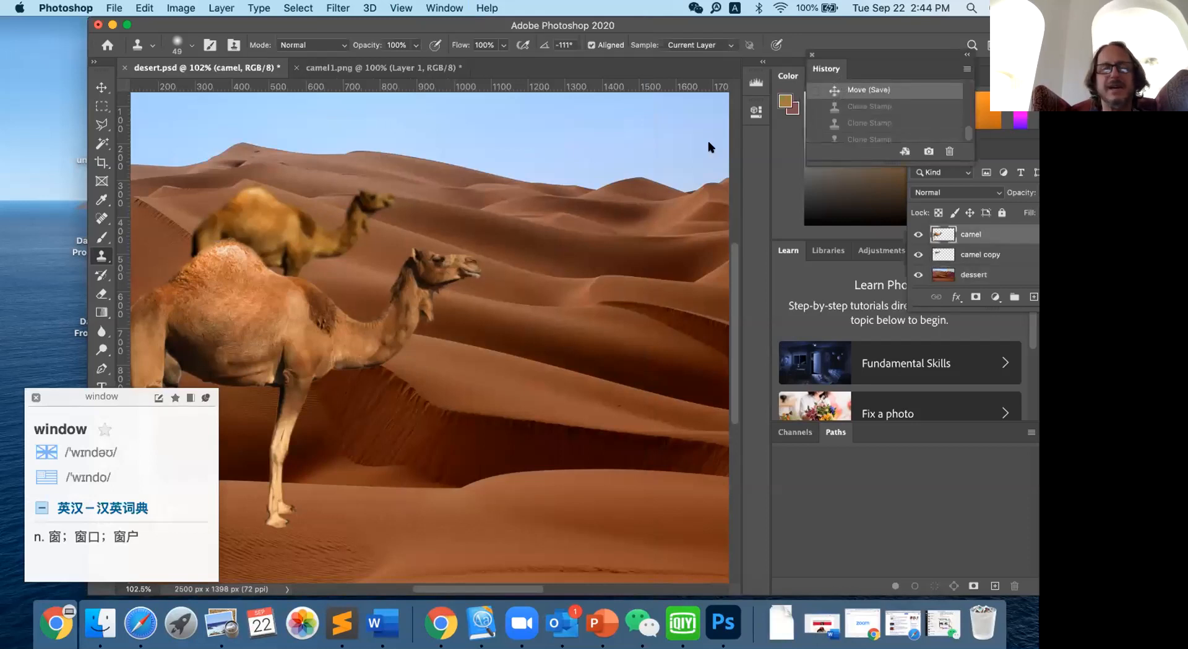
click(35, 398)
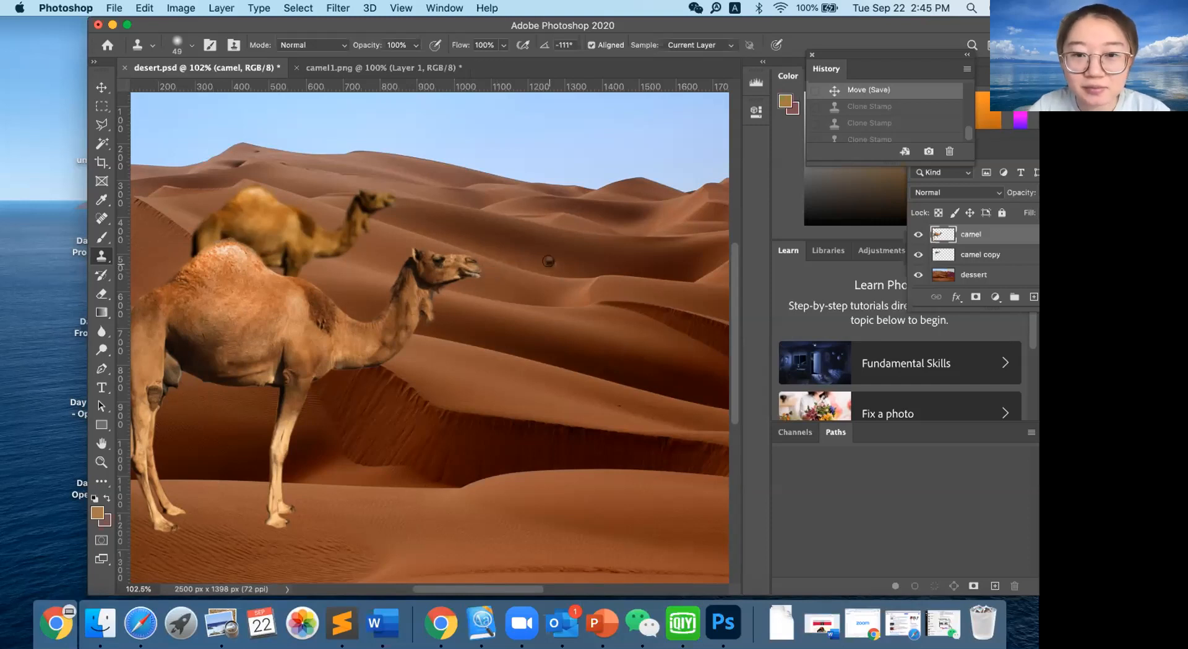
Step: On the camel layer, clone the front camel's head onto the dunes just to the right of the original head
mouse_move(561, 261)
mouse_down()
mouse_move(552, 265)
mouse_move(568, 253)
mouse_move(586, 265)
mouse_move(560, 277)
mouse_move(537, 261)
mouse_up()
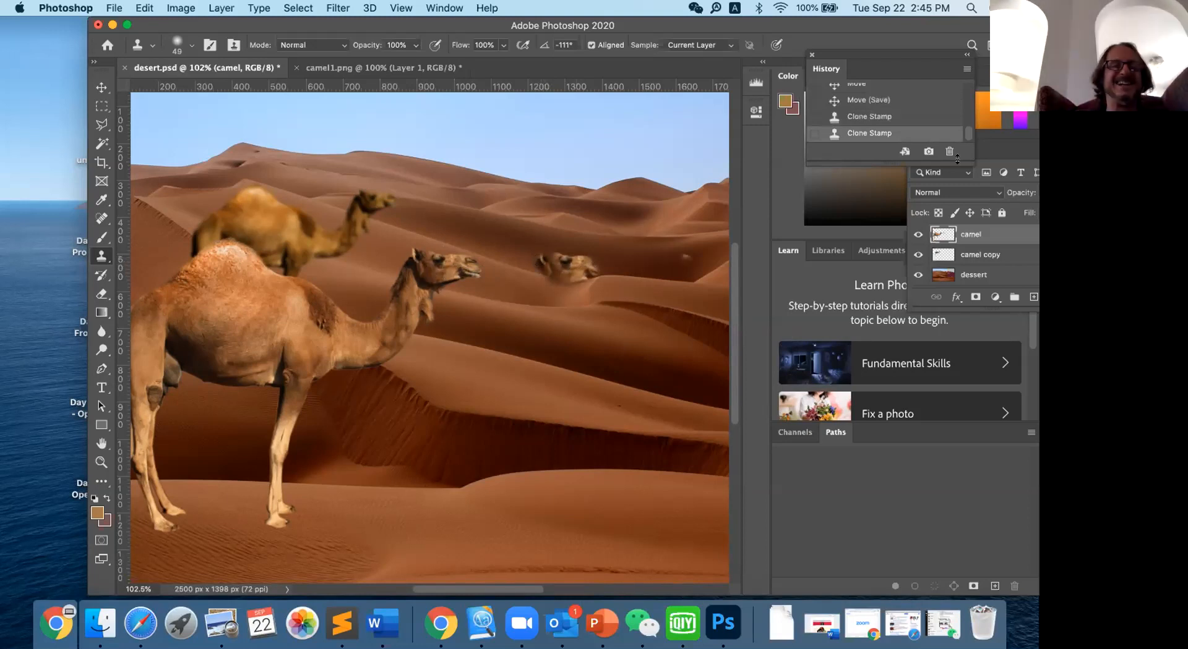